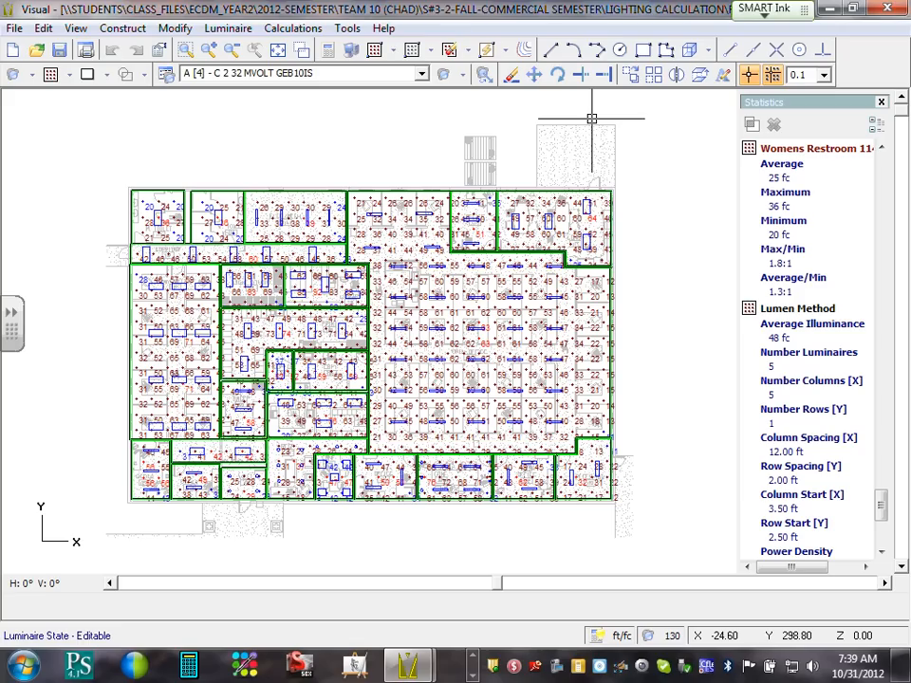
Open the Print Editor and delete the luminaire schedule from Page 1.
click(13, 29)
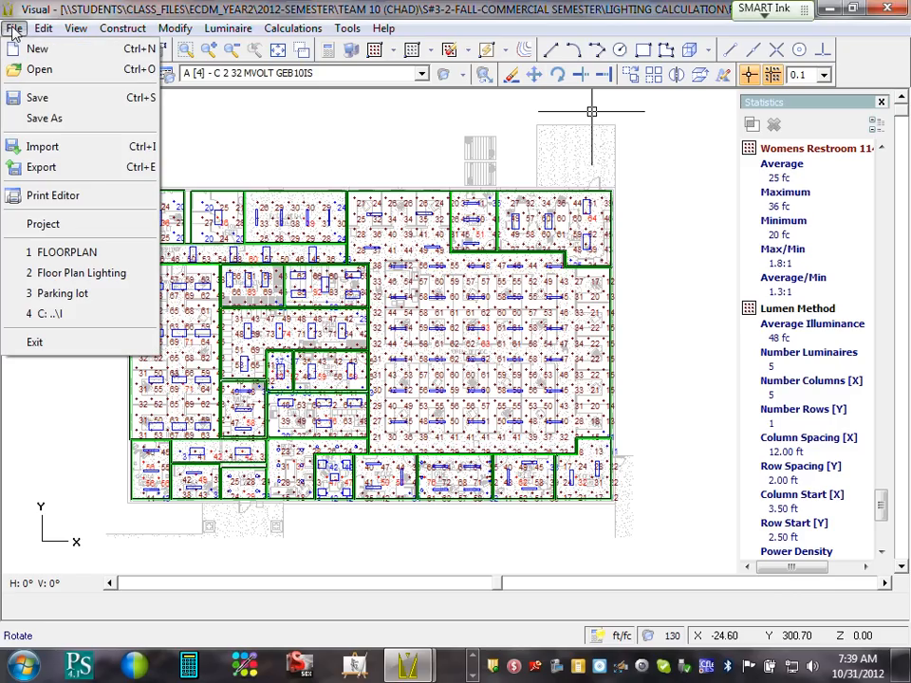
click(46, 200)
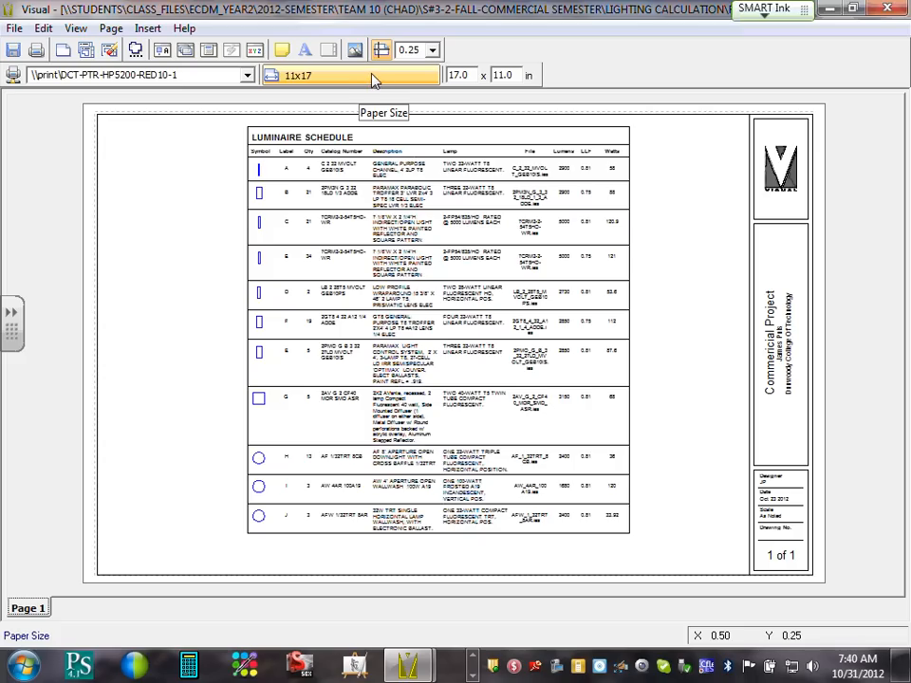
click(382, 268)
key(Delete)
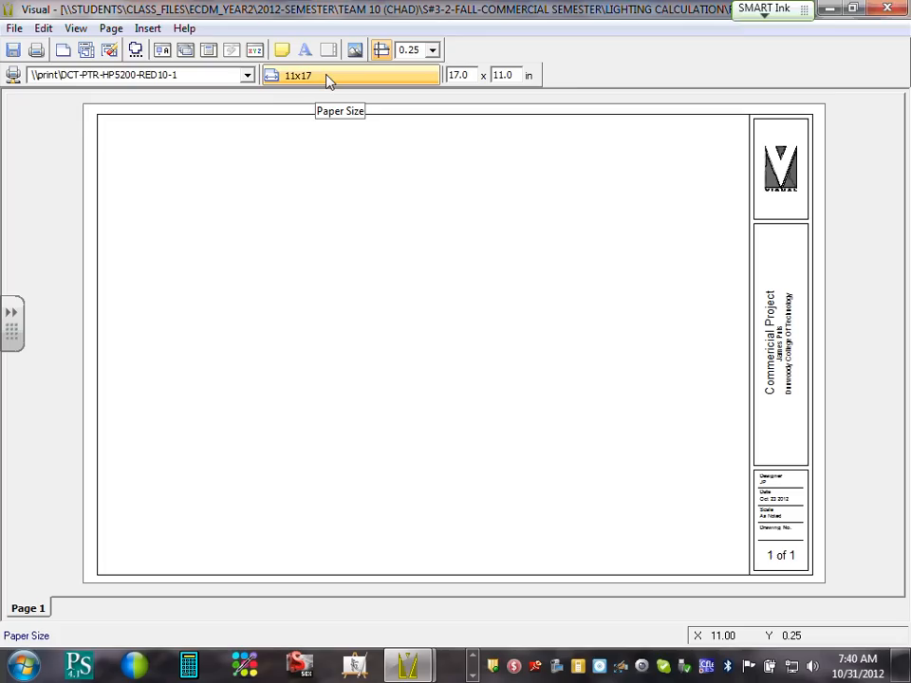
click(247, 76)
click(248, 76)
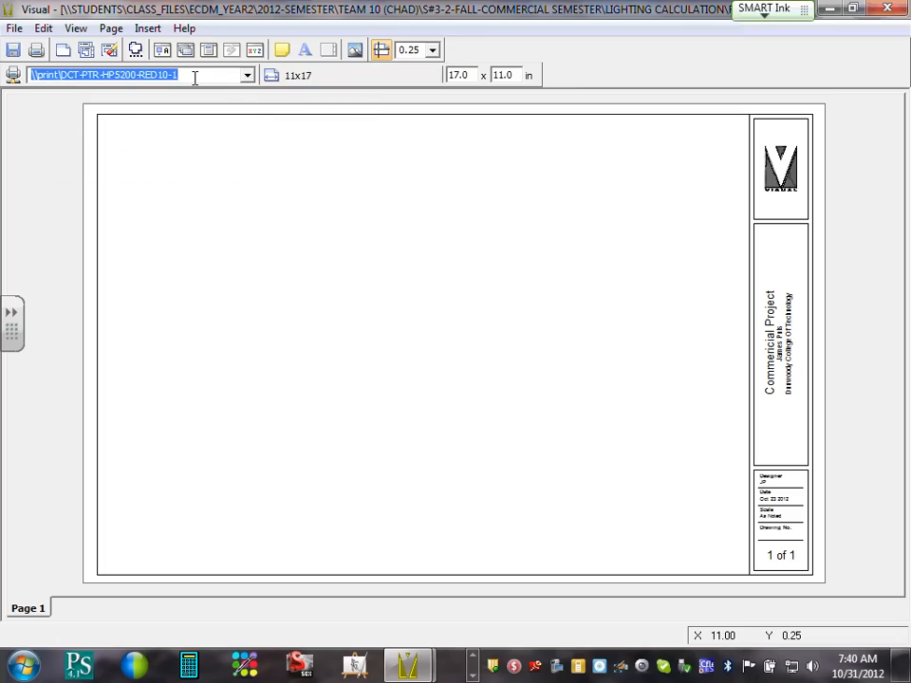
click(195, 75)
click(247, 77)
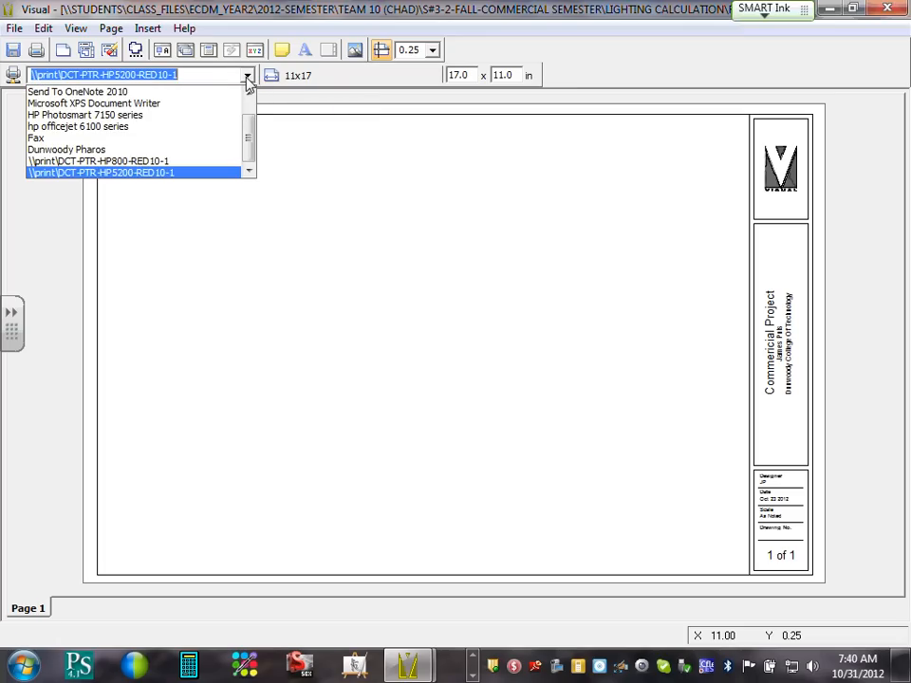
click(248, 76)
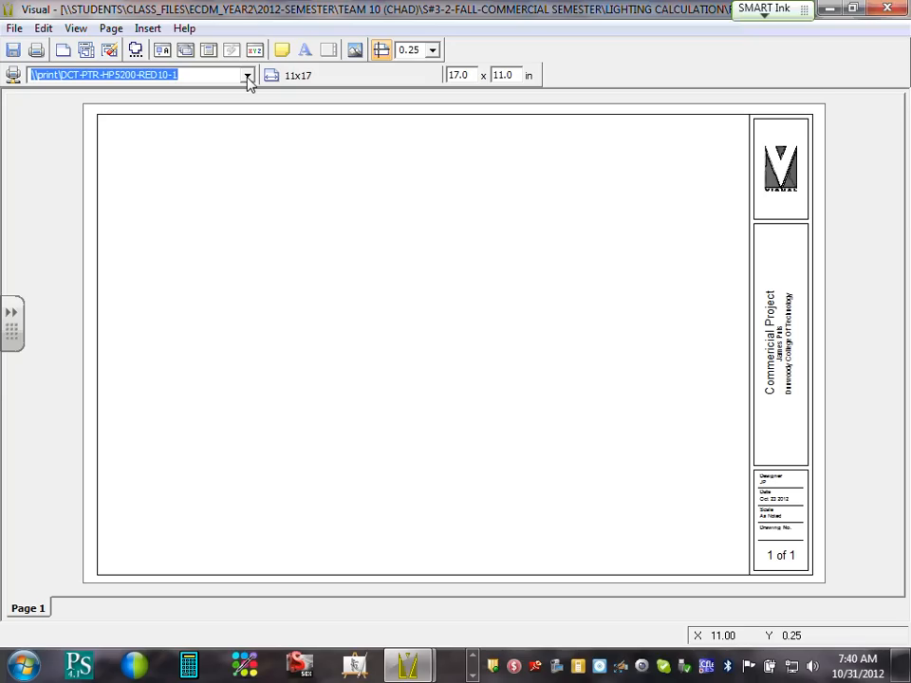
Set the 11x17 paper to landscape orientation in the printer's document properties.
click(386, 76)
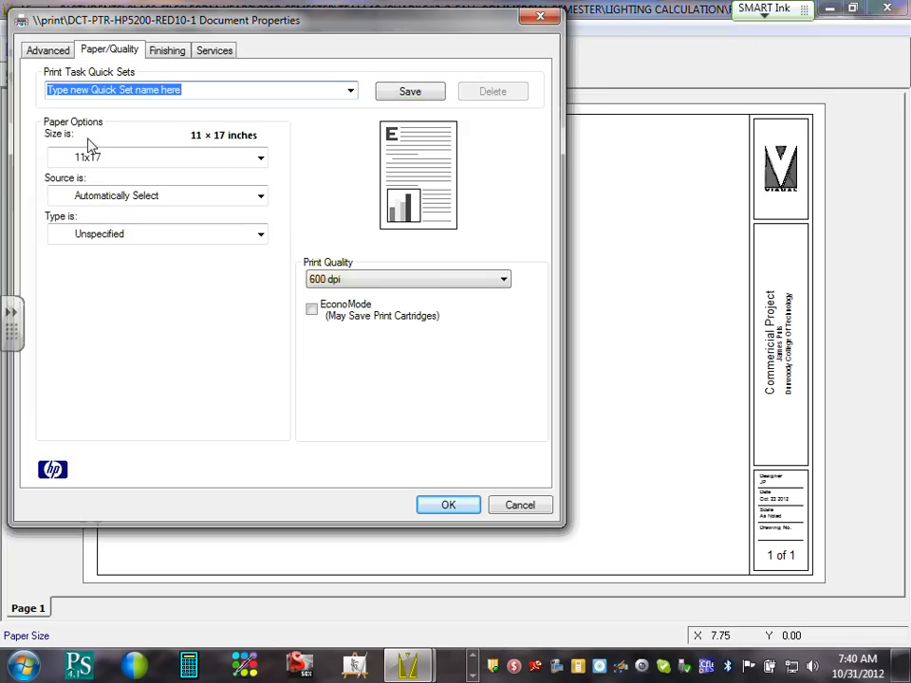
click(261, 159)
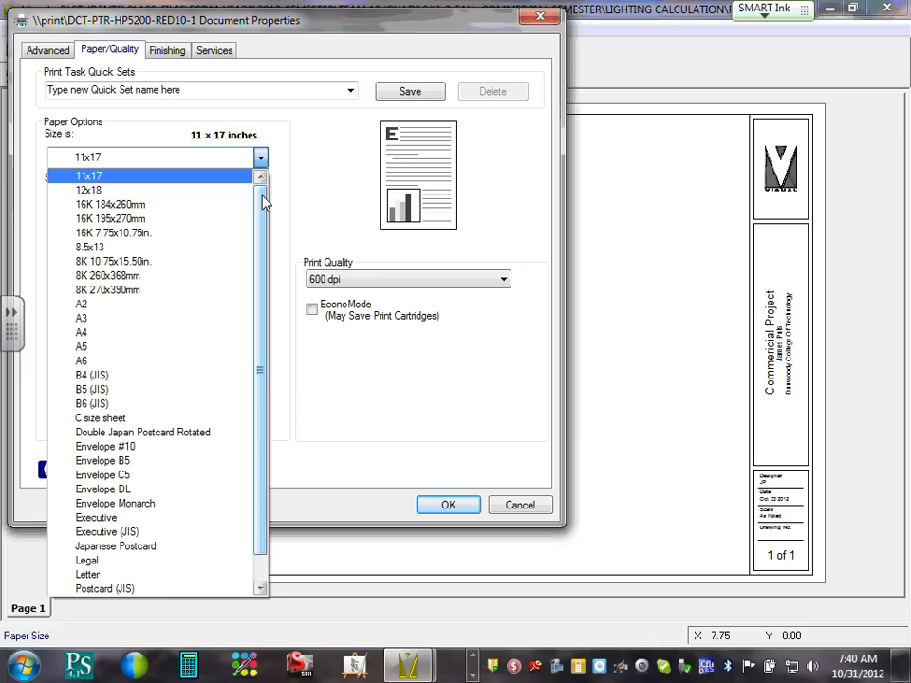
click(316, 142)
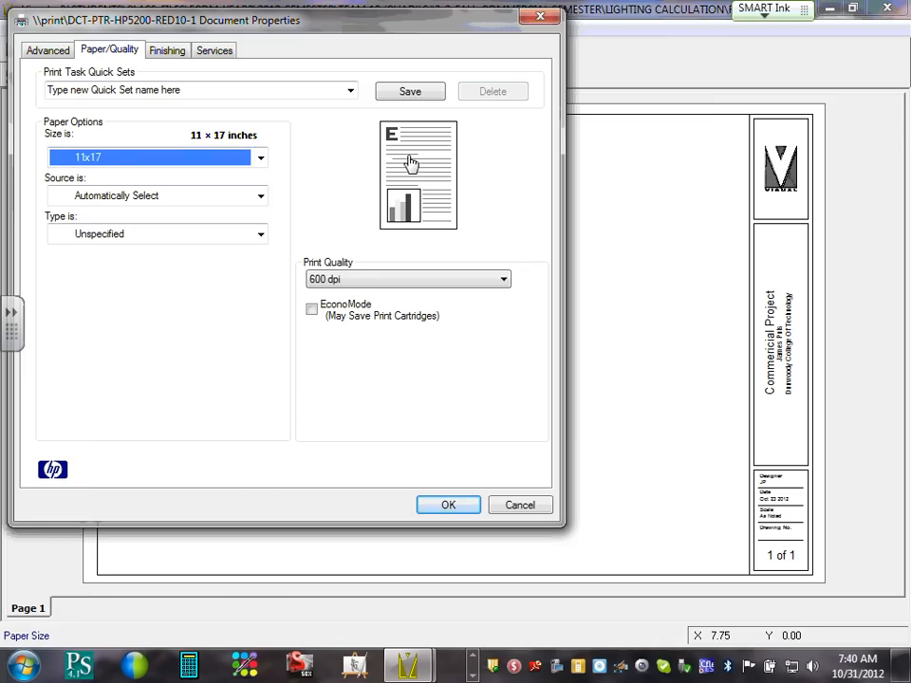
click(409, 162)
click(412, 163)
click(412, 163)
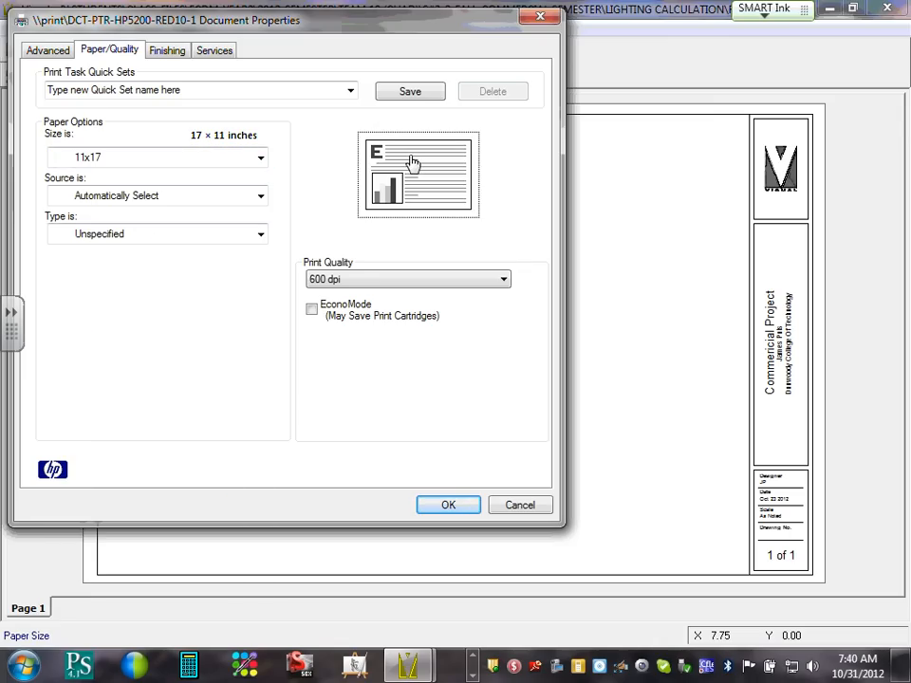
click(412, 163)
click(412, 163)
click(413, 164)
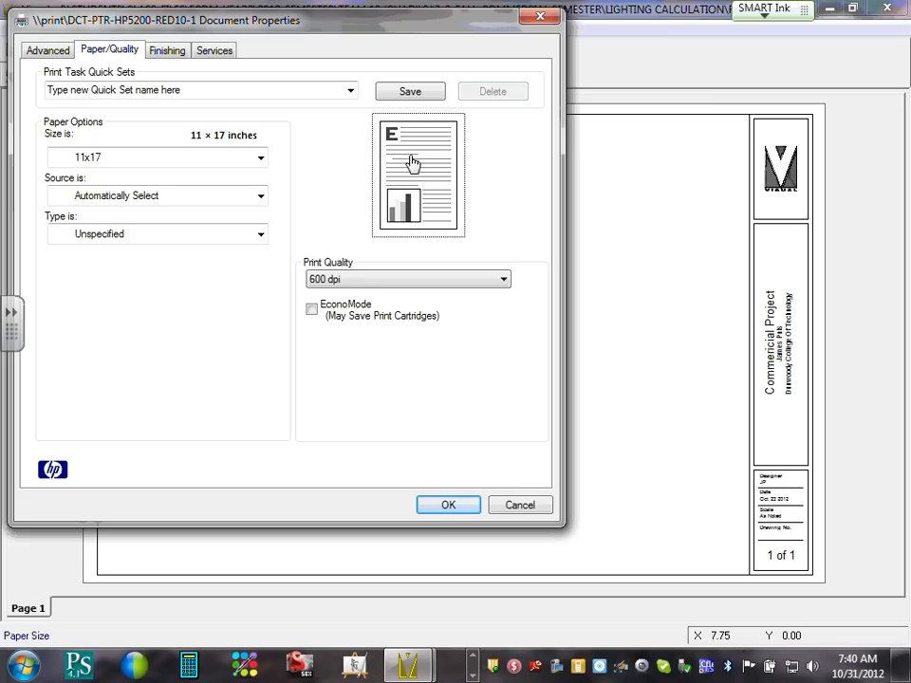
click(413, 164)
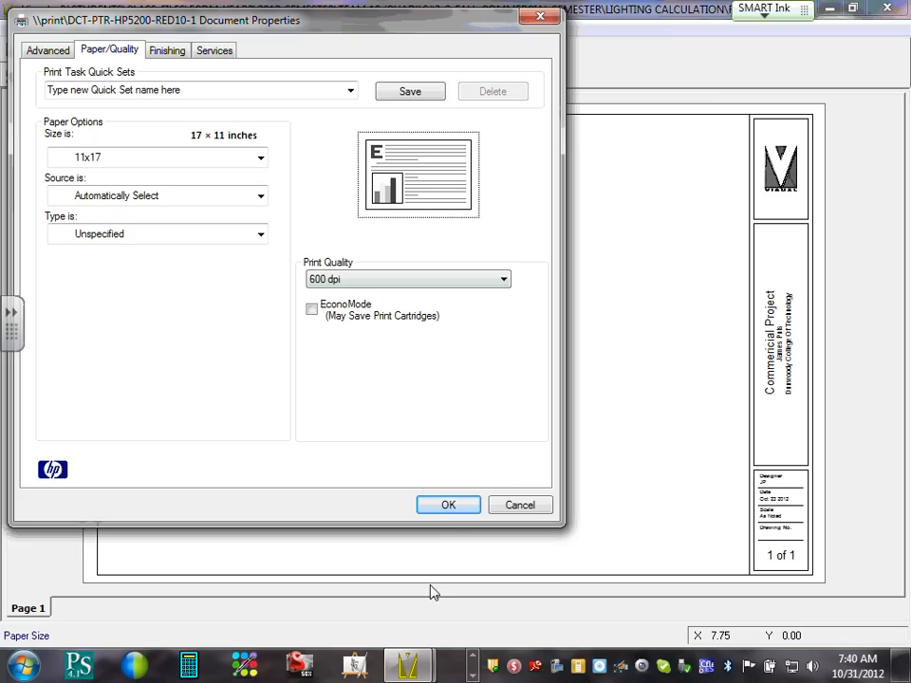
click(447, 505)
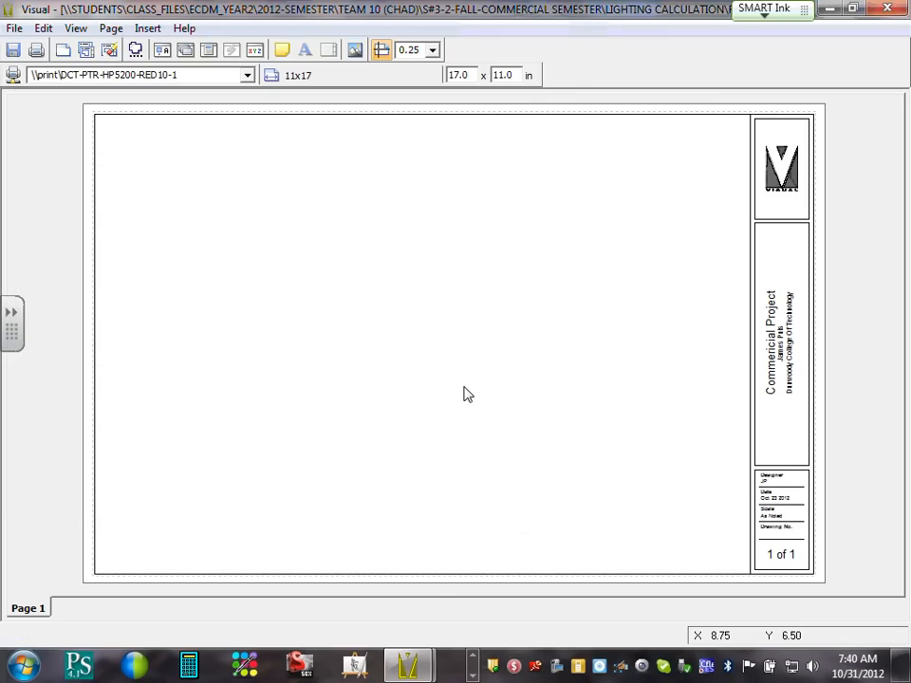
Delete the existing title block from the page and dismiss the advertising pop-up.
double_click(785, 372)
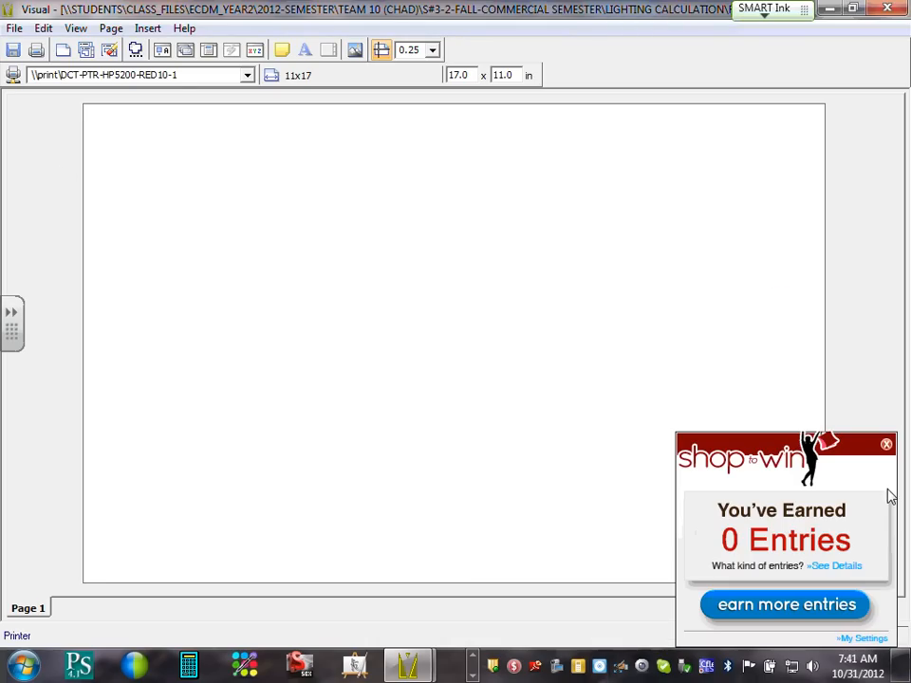
click(886, 445)
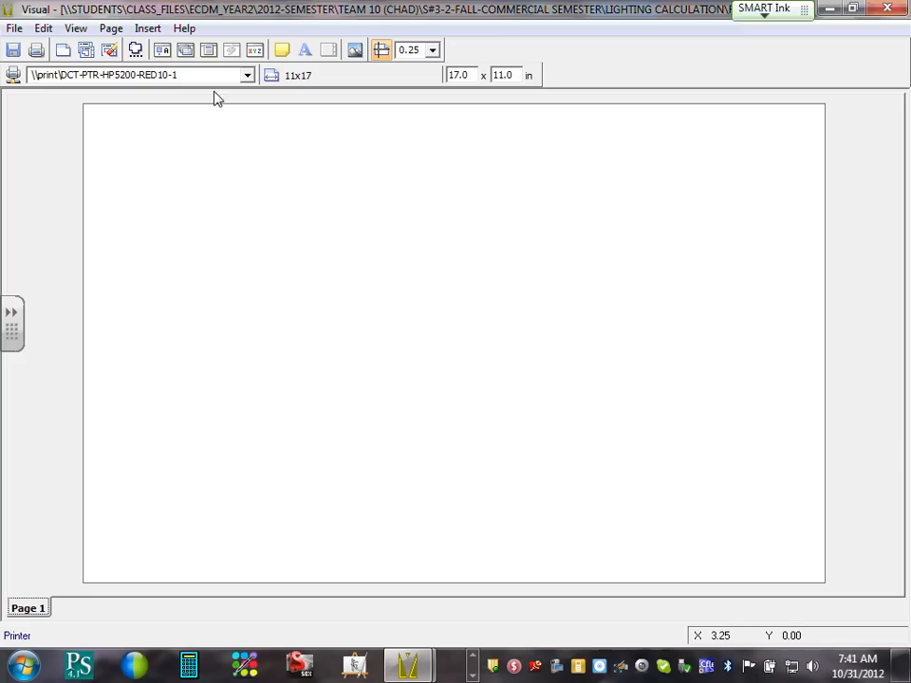
click(147, 29)
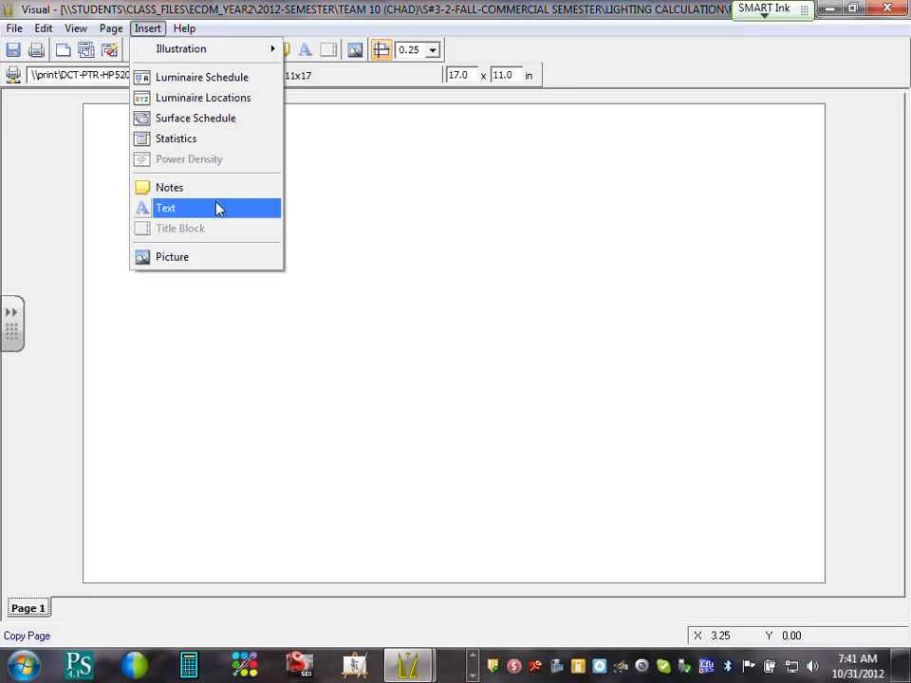
click(451, 185)
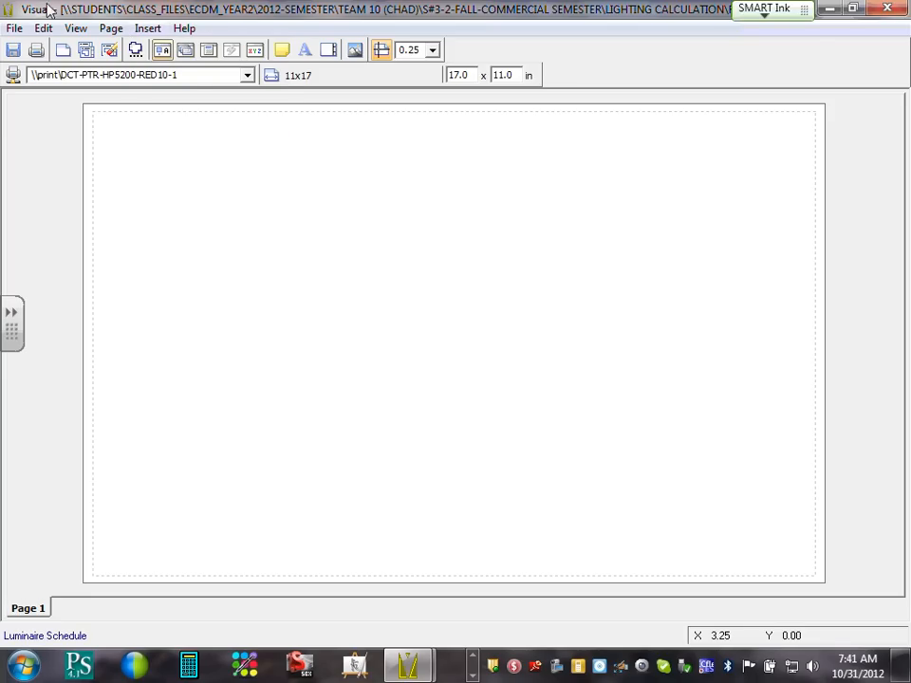
Insert a new title block with the title "Commercial Project" and the designer's initials after the Designer label.
click(144, 29)
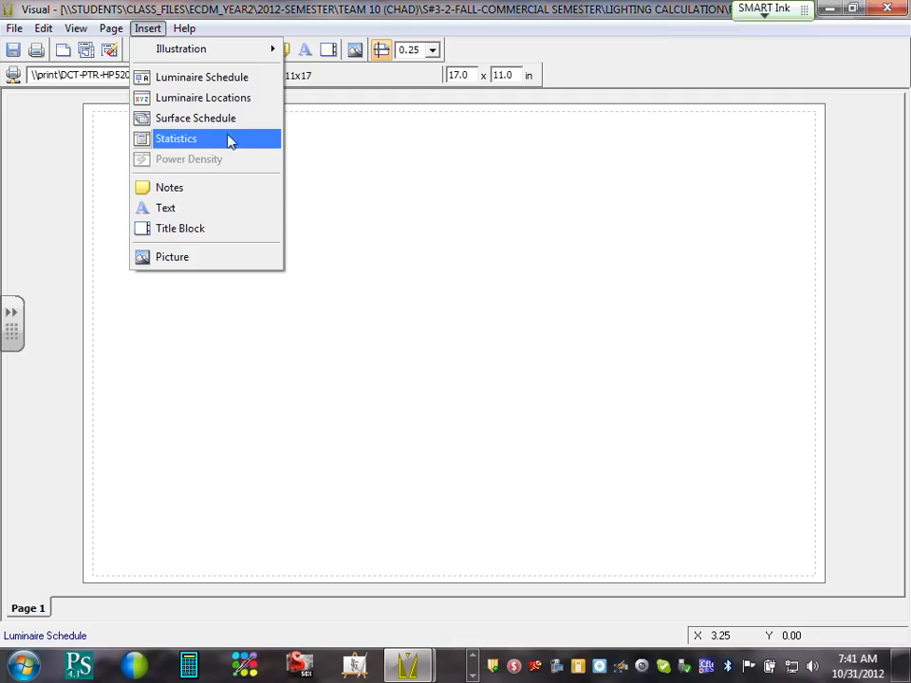
click(214, 229)
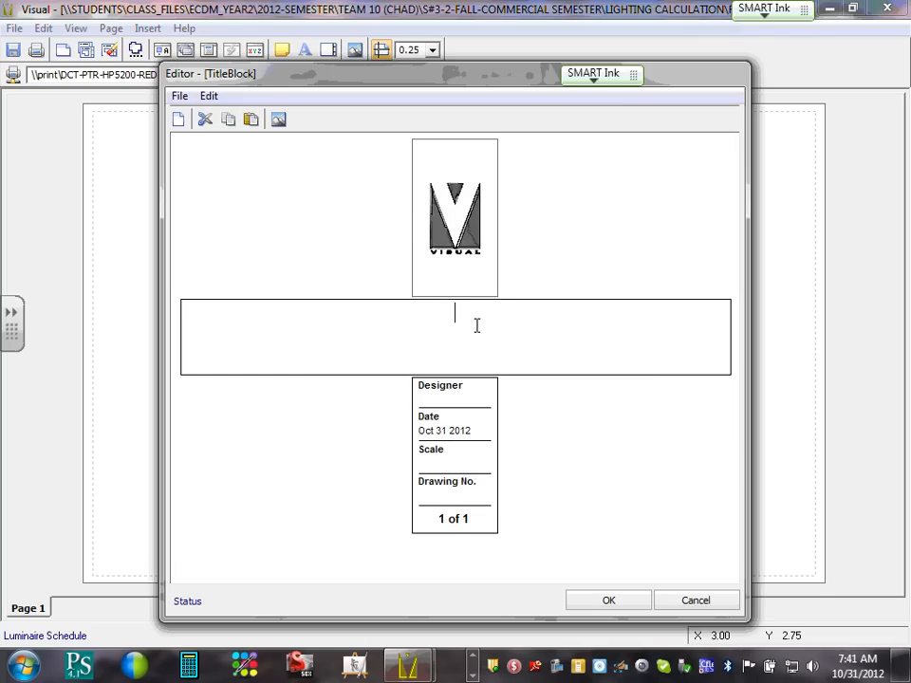
click(478, 326)
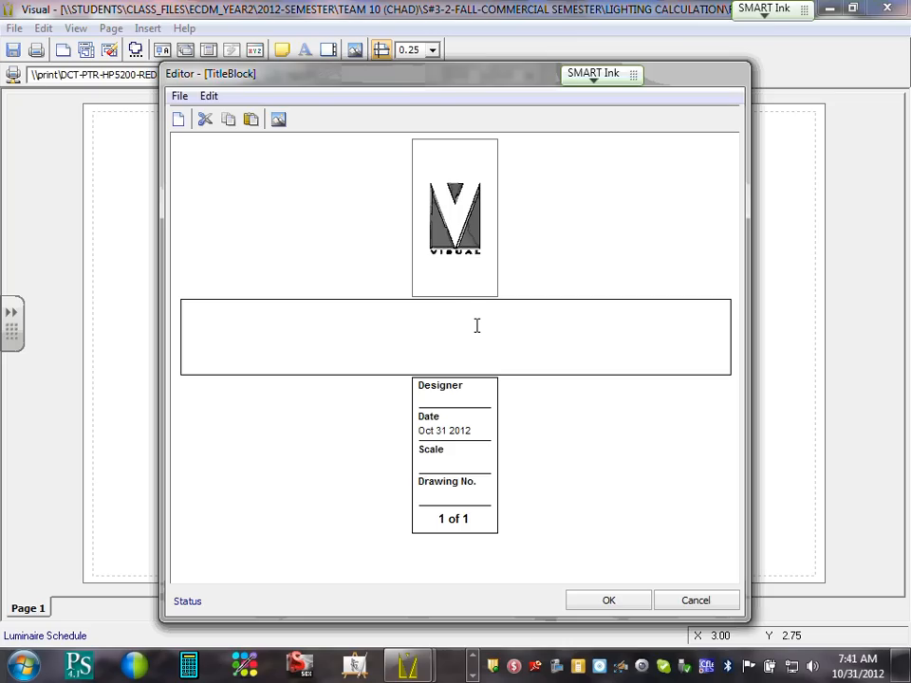
text(Commercial Project)
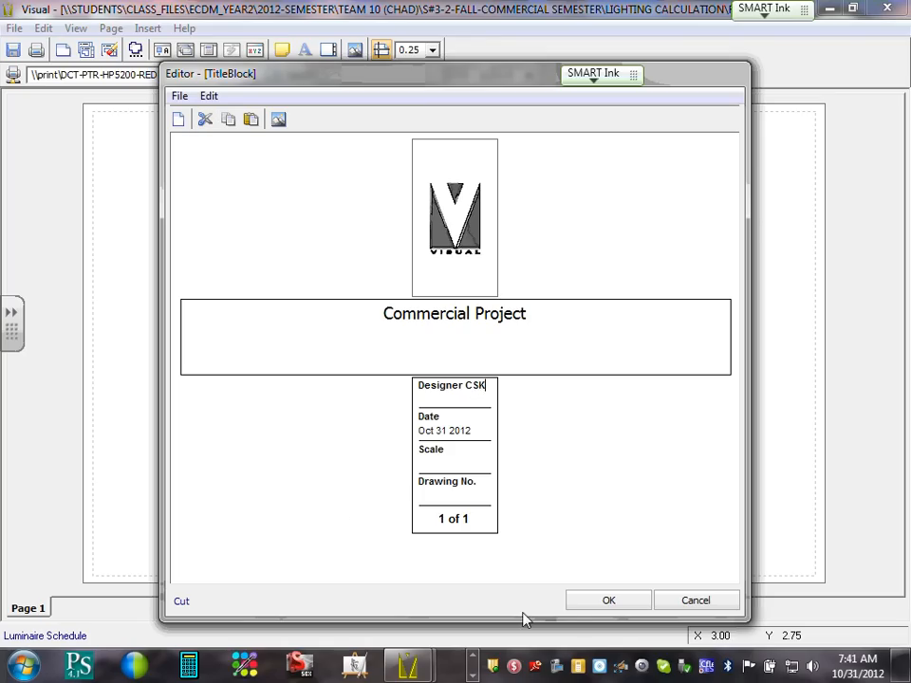
click(595, 601)
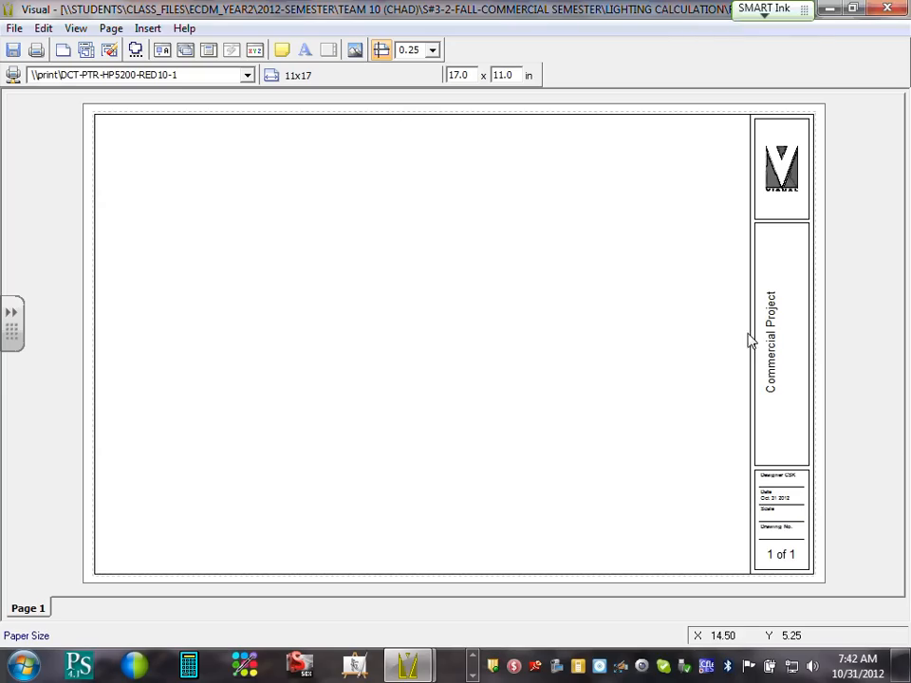
double_click(786, 381)
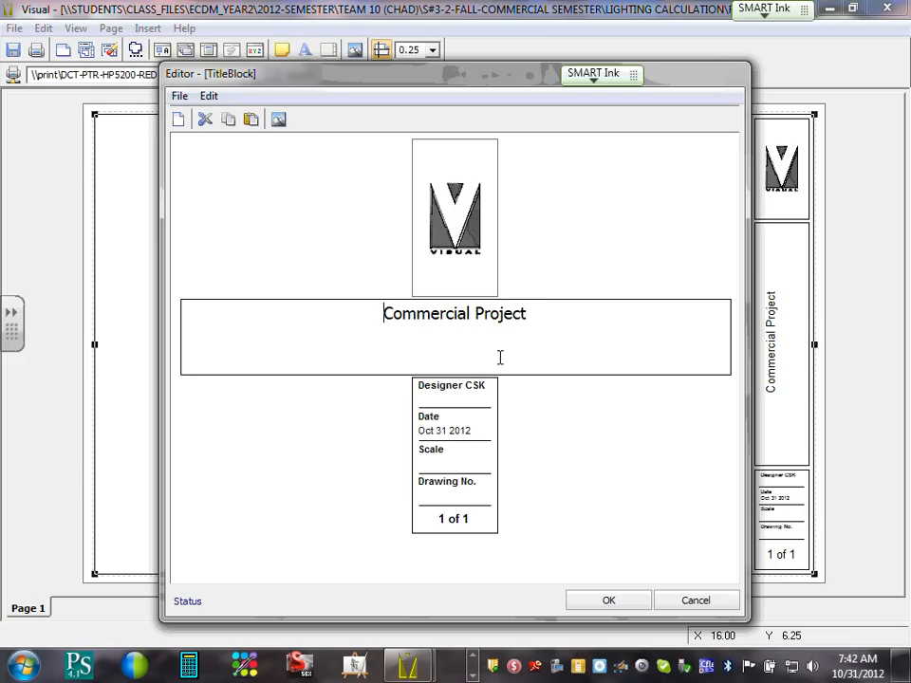
click(624, 599)
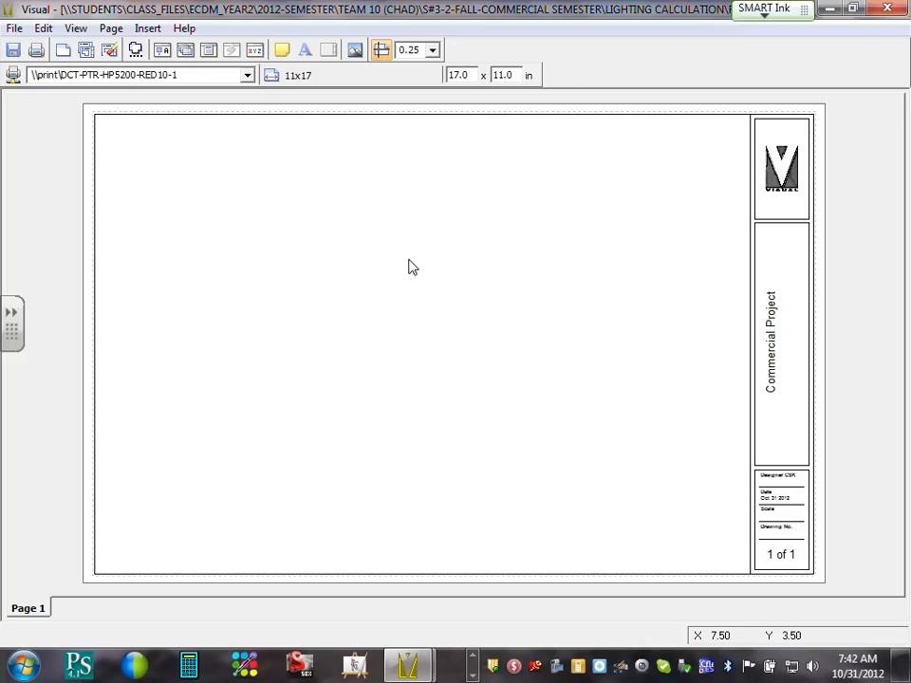
Insert a plan view illustration filling the sheet area from about X 0.75, Y 0.50 to X 15.00, Y 10.50.
click(147, 28)
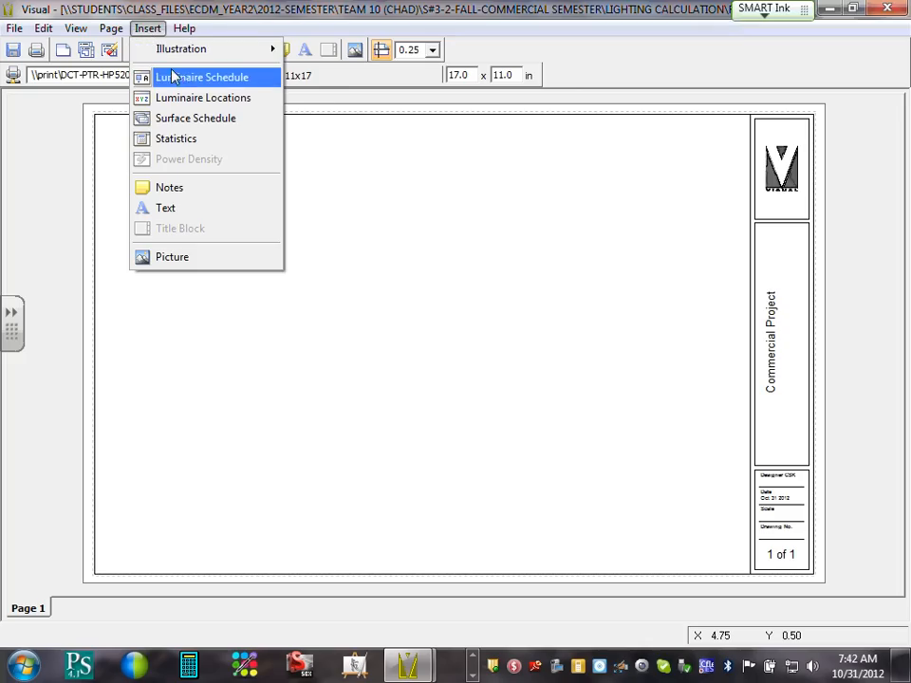
mouse_move(188, 55)
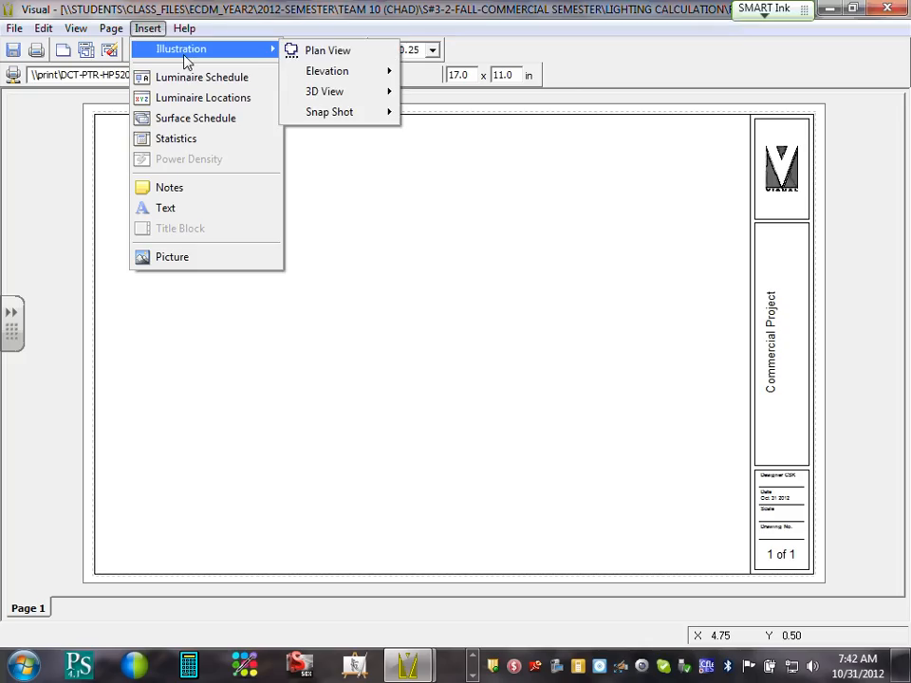
click(323, 53)
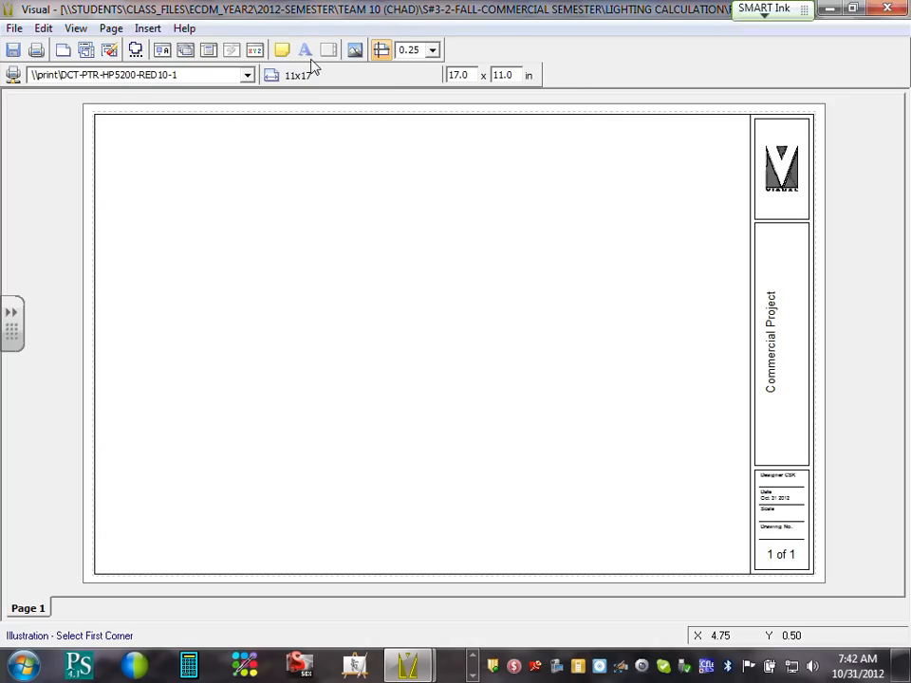
click(112, 128)
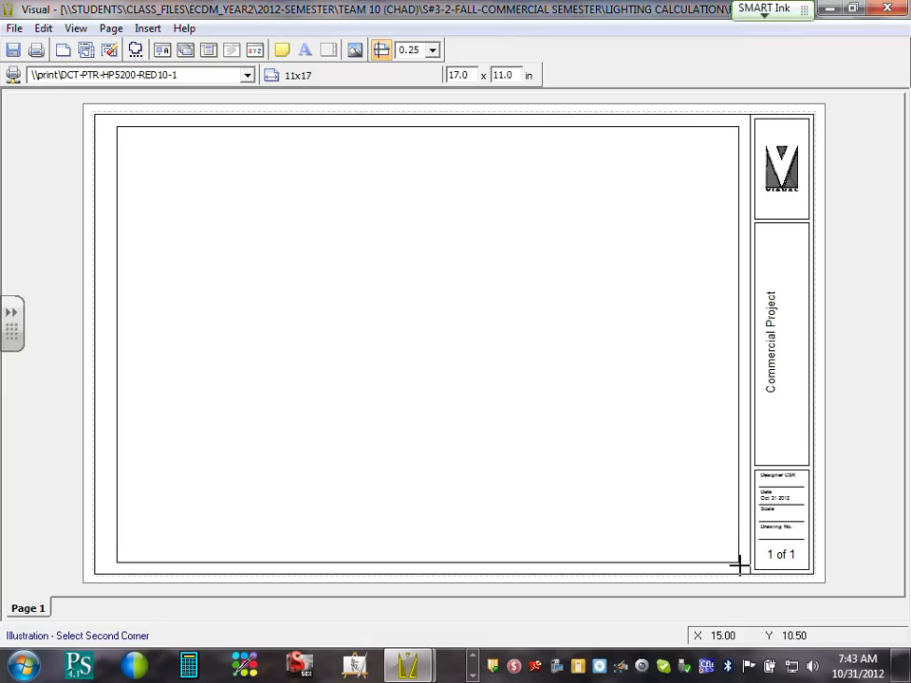
click(739, 566)
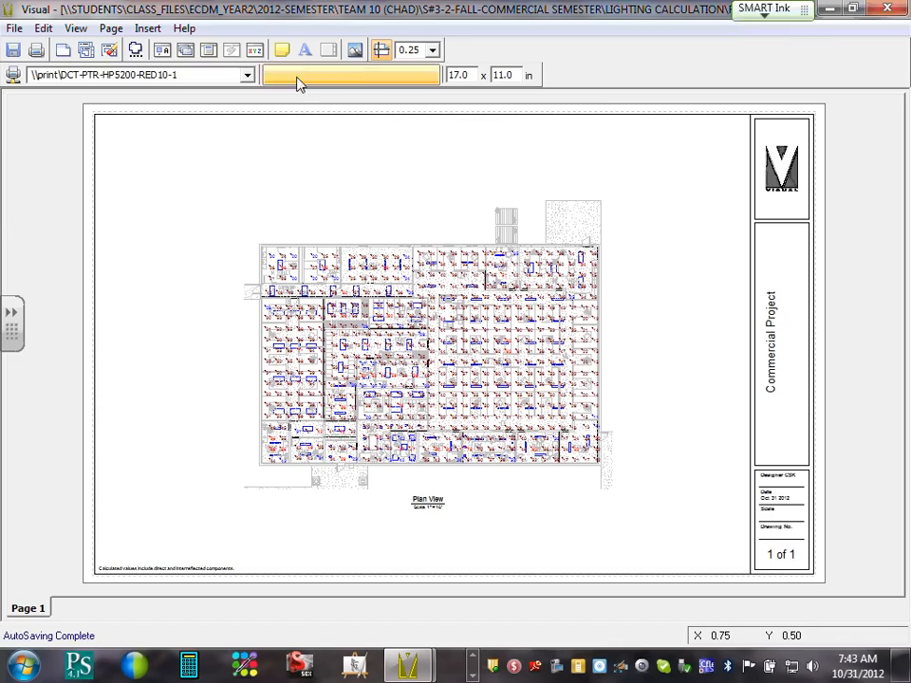
Set the plan view's scale to 1 in = 10 ft and move the illustration about 0.5 in up and 0.25 in left.
double_click(464, 352)
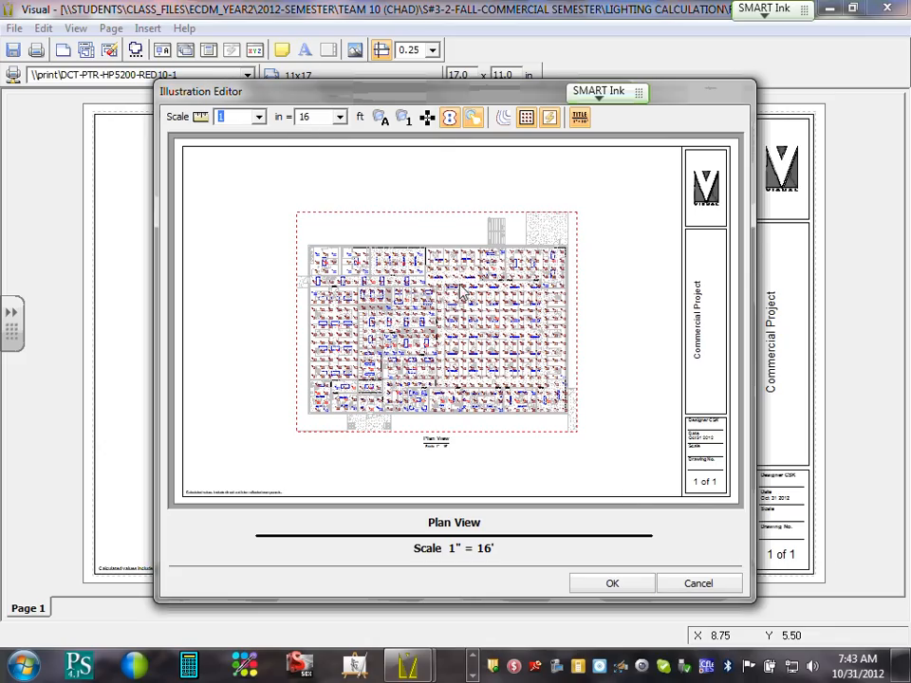
click(692, 586)
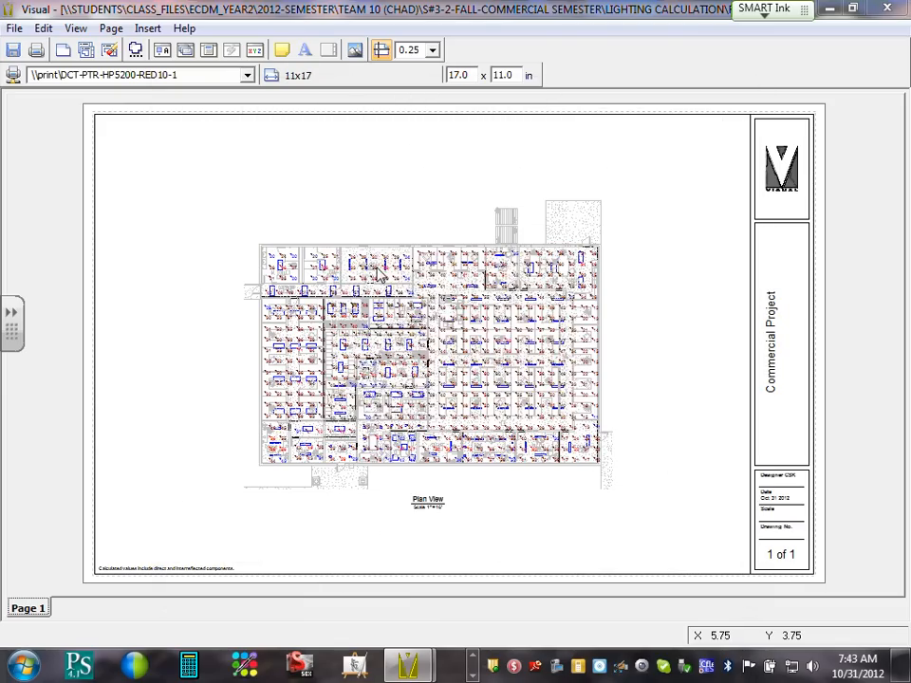
double_click(353, 306)
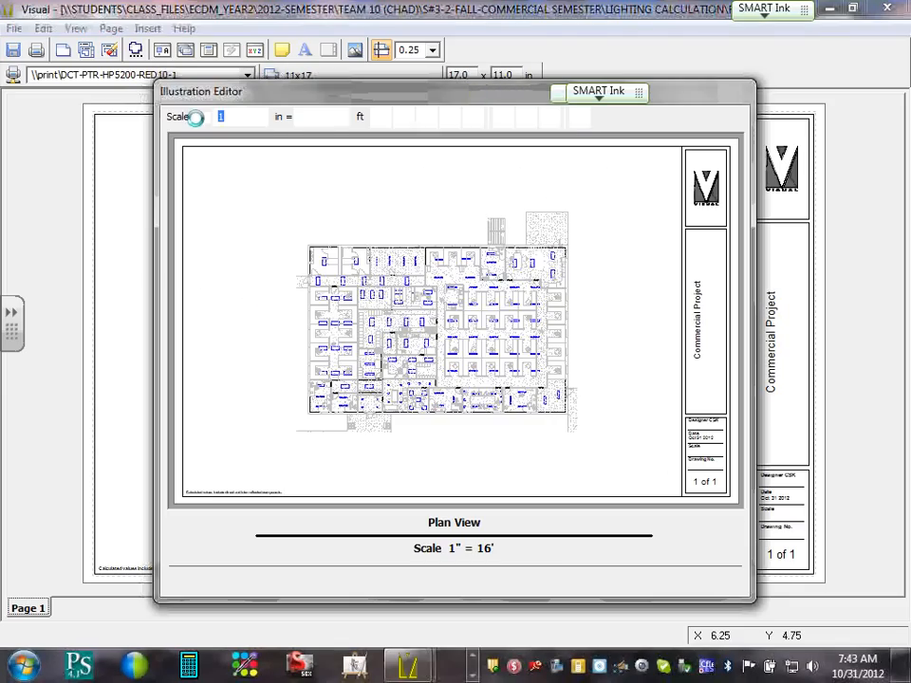
click(258, 117)
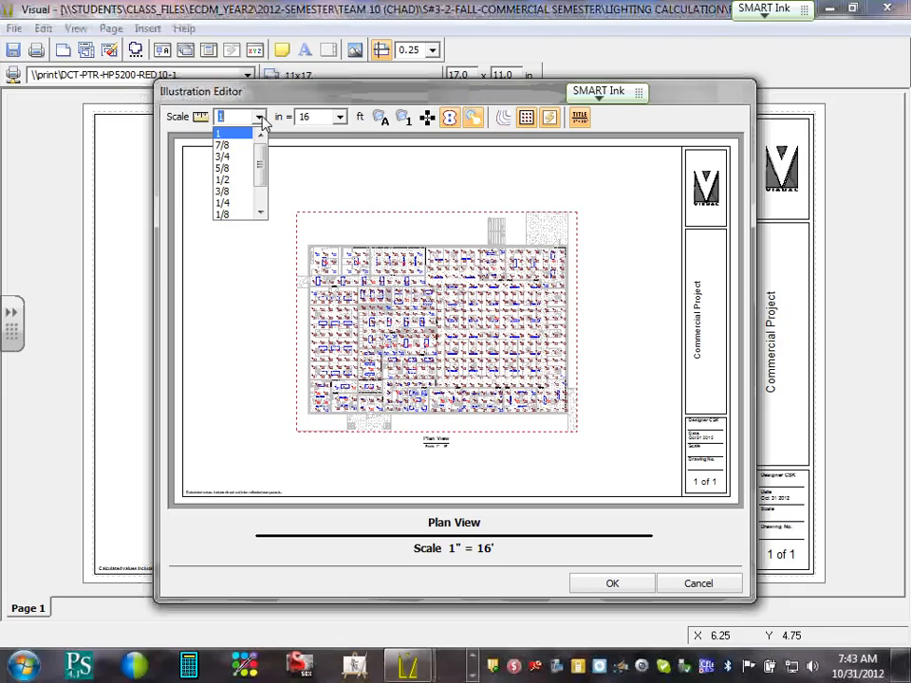
click(260, 117)
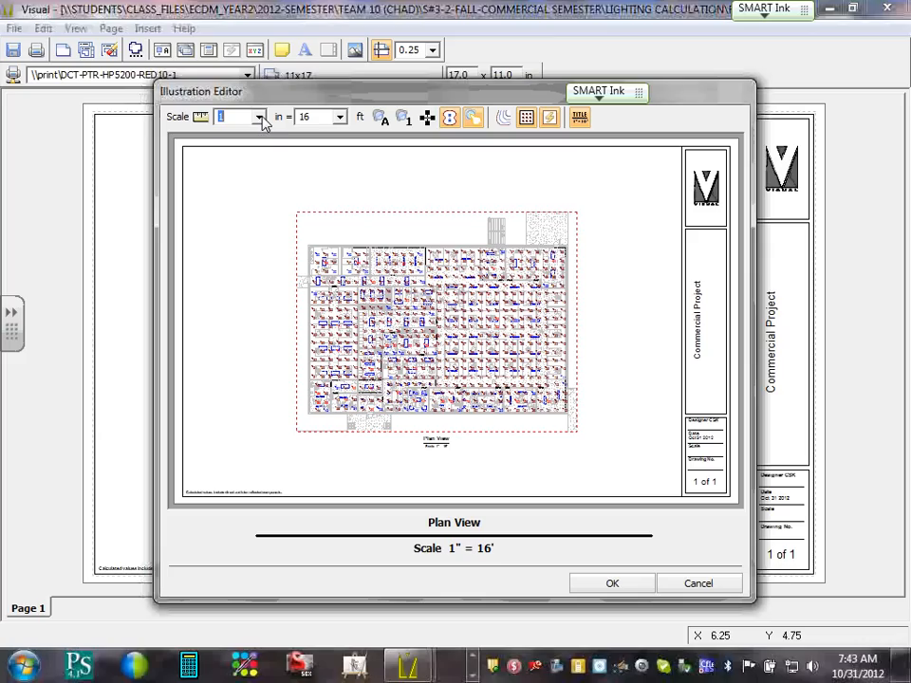
click(339, 116)
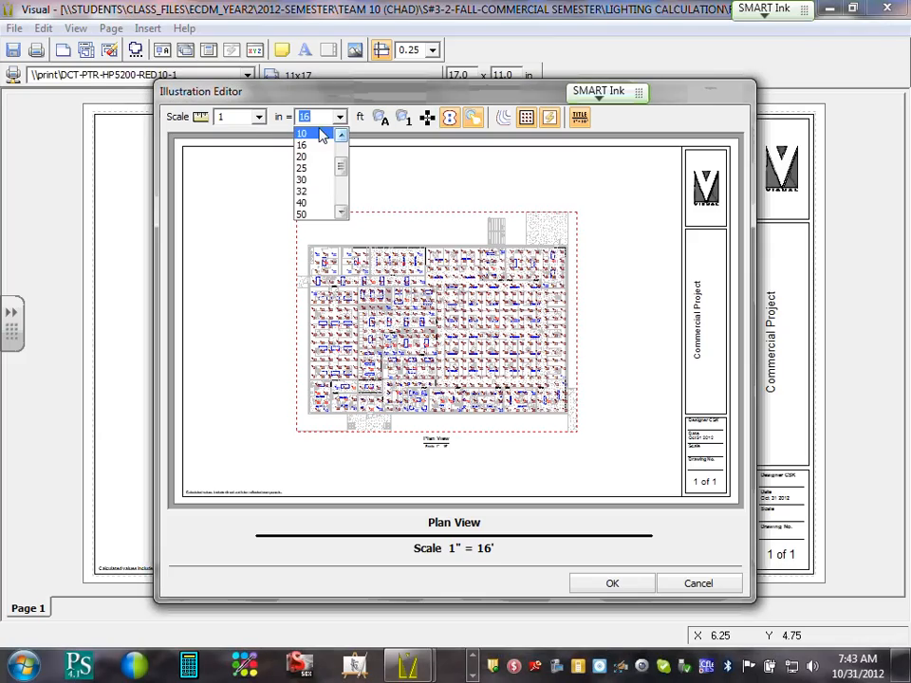
click(304, 134)
click(611, 585)
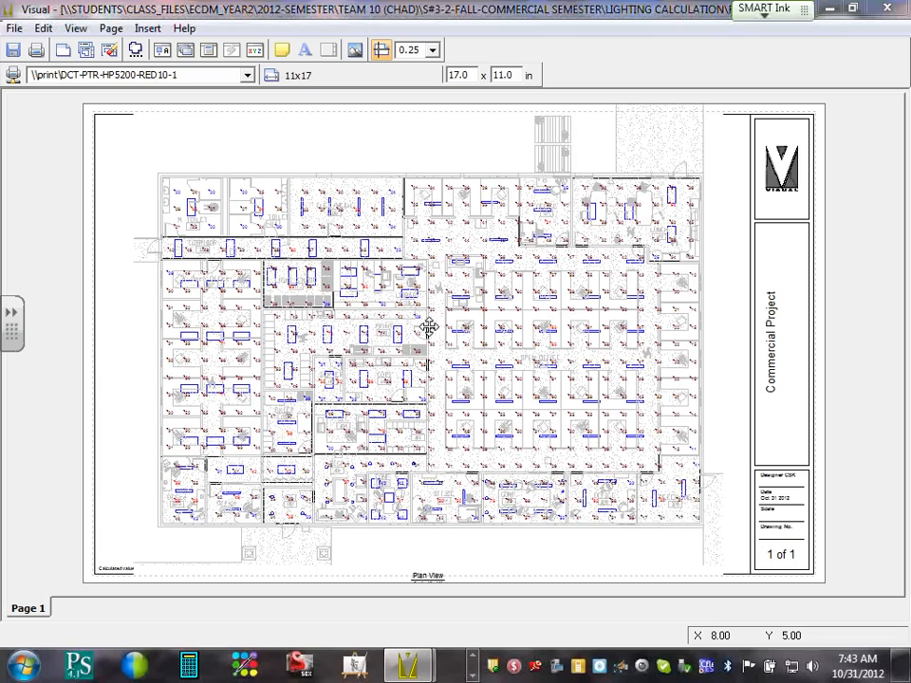
mouse_move(428, 328)
mouse_down()
mouse_move(402, 319)
mouse_move(437, 309)
mouse_move(403, 315)
mouse_move(450, 351)
mouse_move(484, 260)
mouse_move(433, 301)
mouse_move(434, 283)
mouse_move(427, 302)
mouse_up()
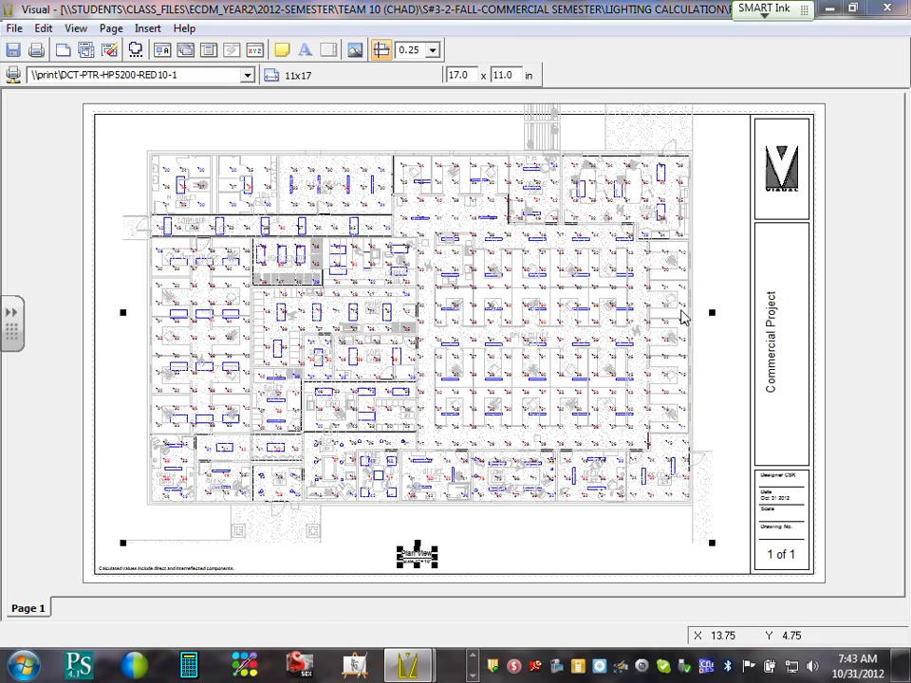
double_click(495, 310)
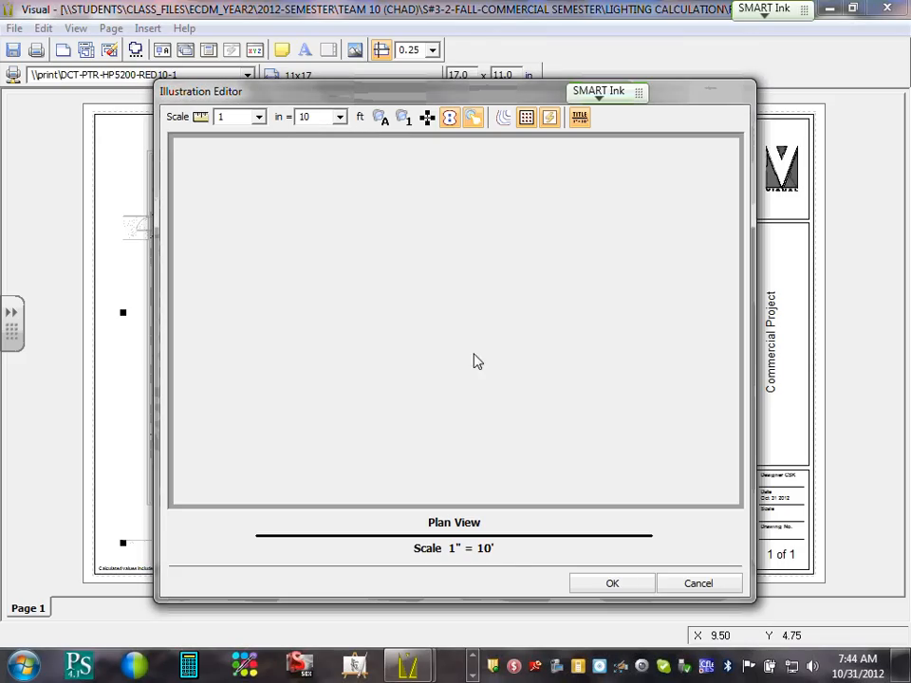
click(620, 588)
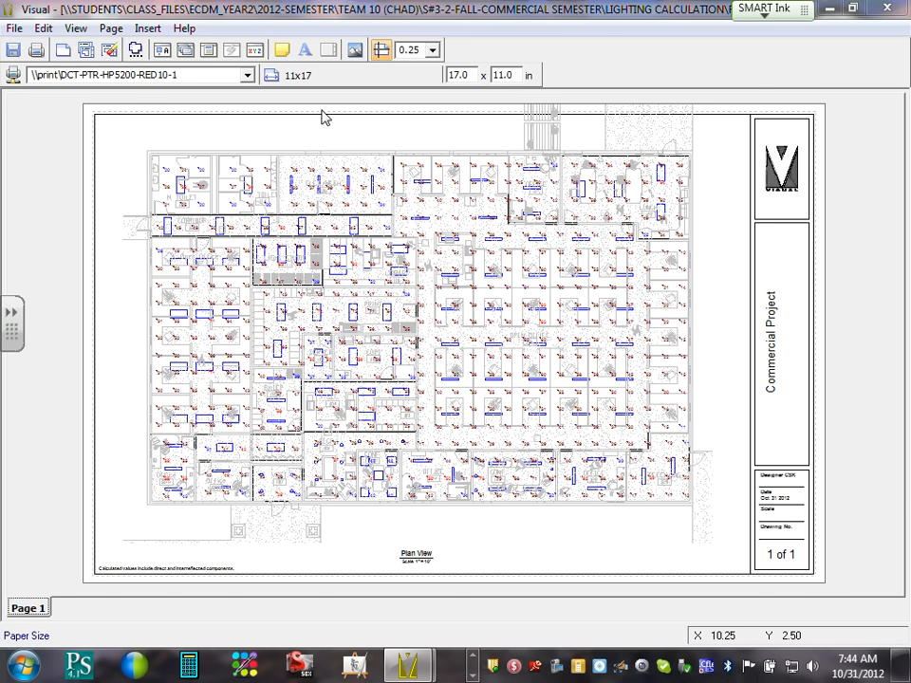
double_click(372, 268)
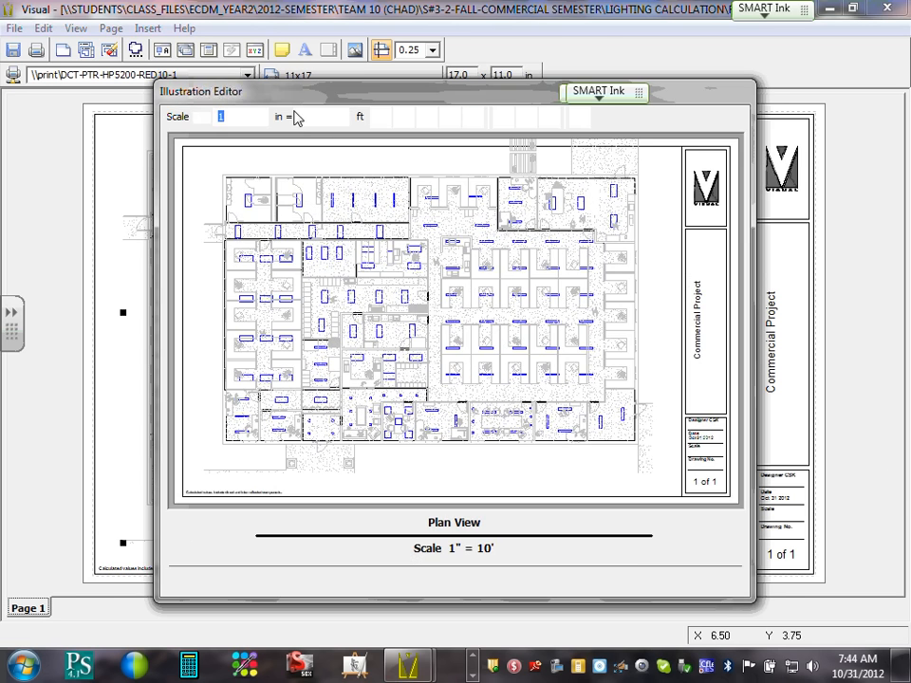
click(339, 117)
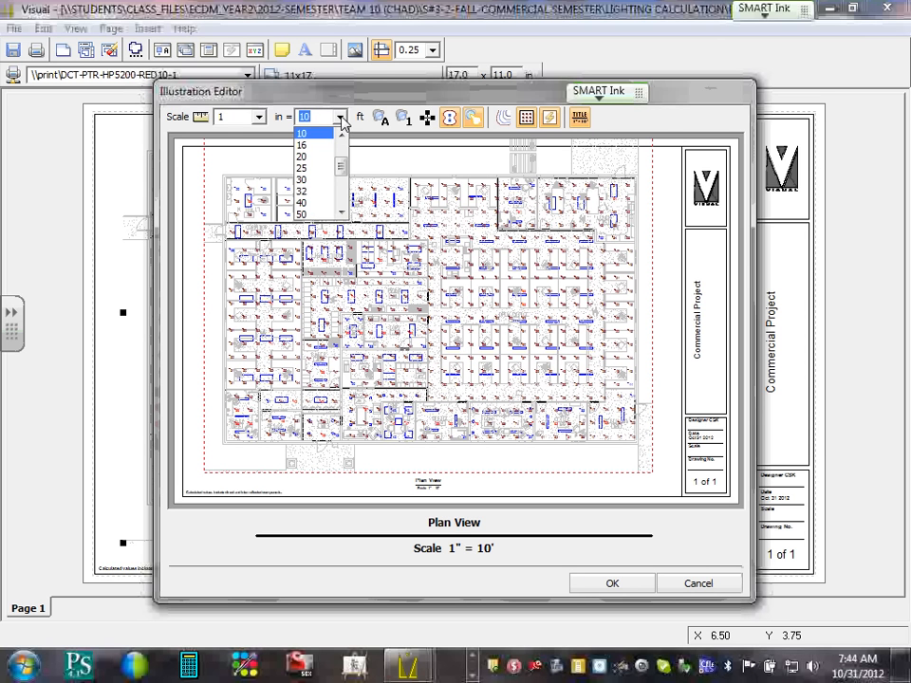
click(681, 98)
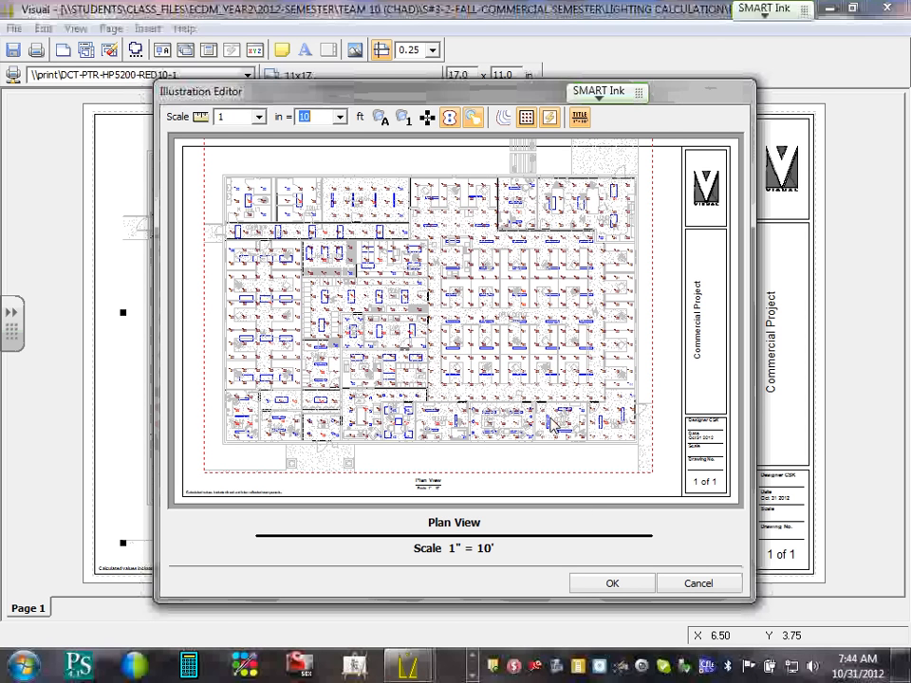
click(593, 584)
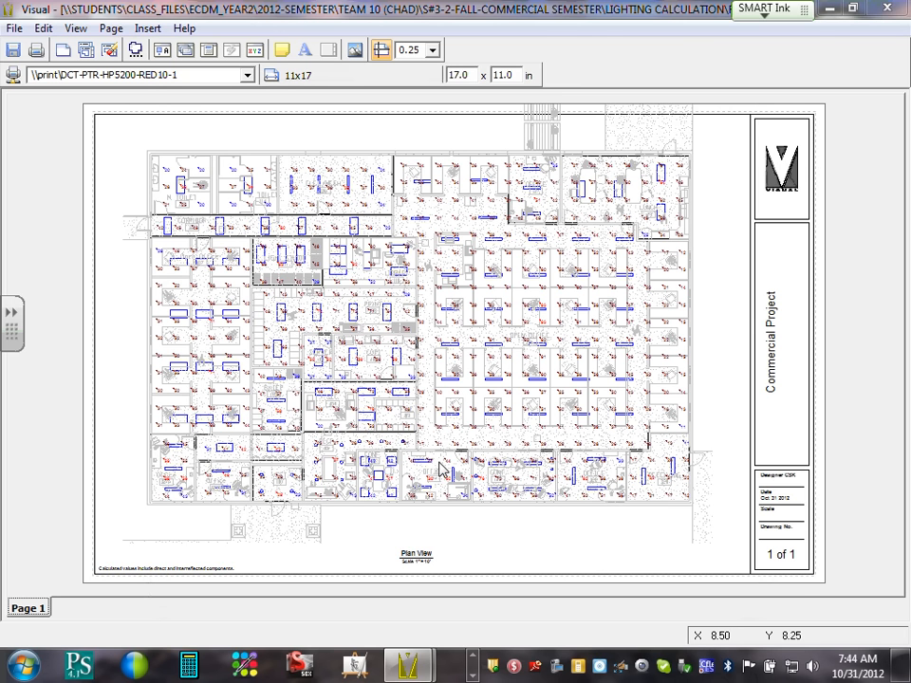
Change the plan view illustration's scale to 1/16 in = 1 ft.
double_click(400, 343)
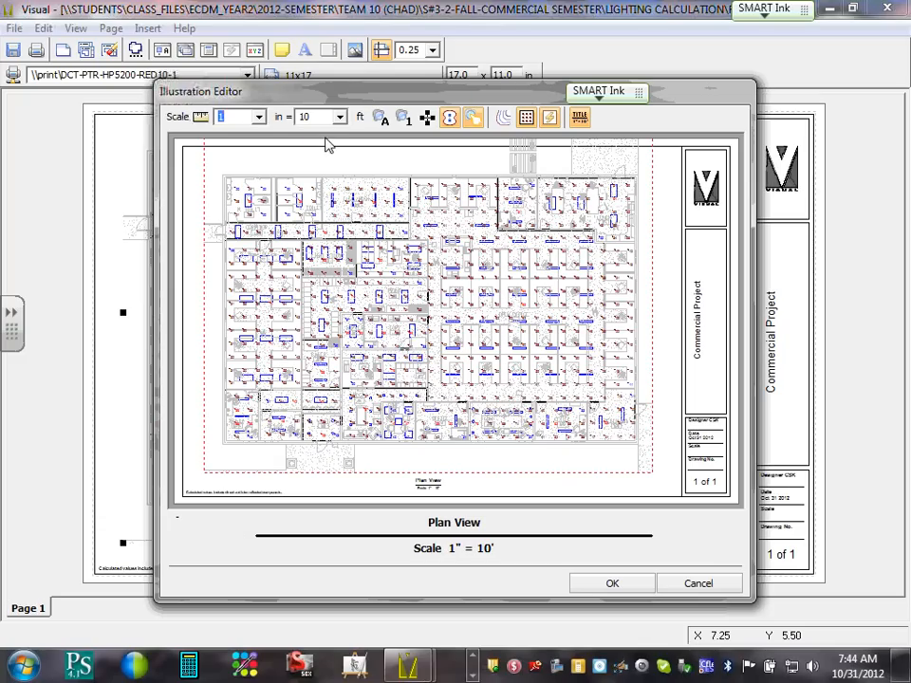
click(260, 119)
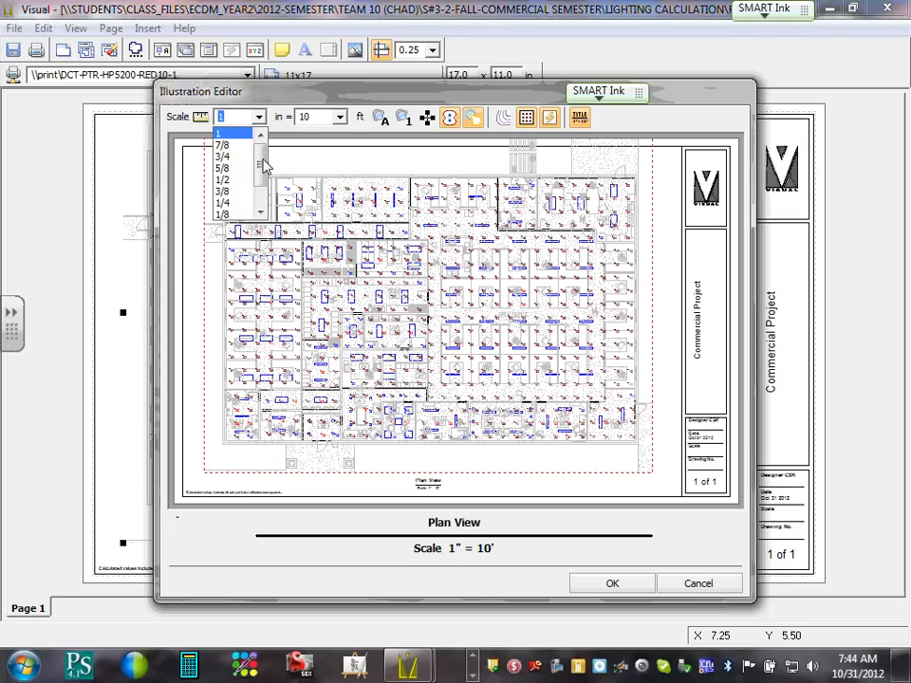
mouse_move(262, 162)
mouse_down()
mouse_move(260, 183)
mouse_move(263, 154)
mouse_move(261, 183)
mouse_up()
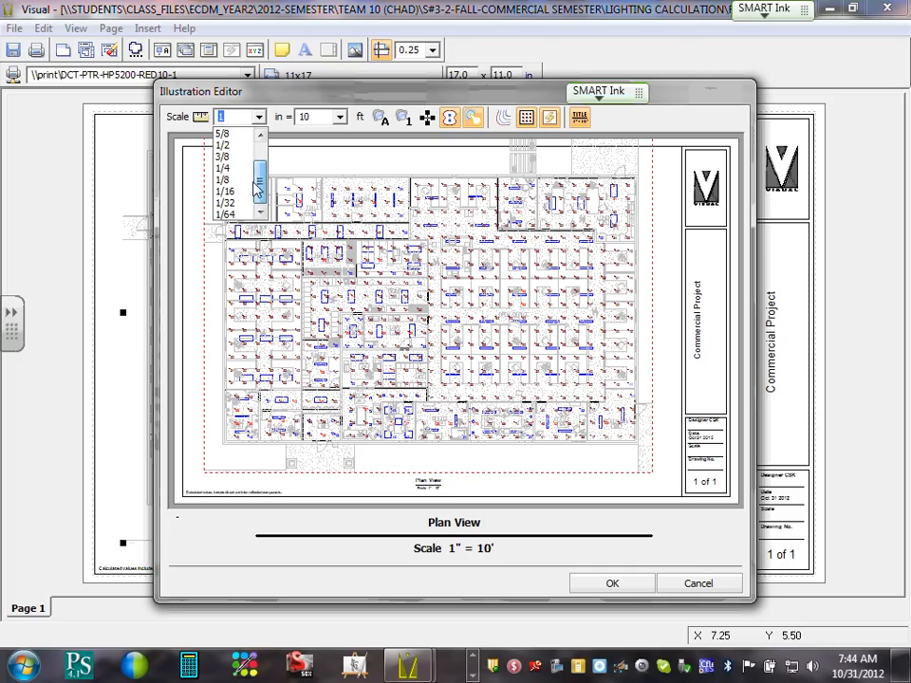
click(235, 191)
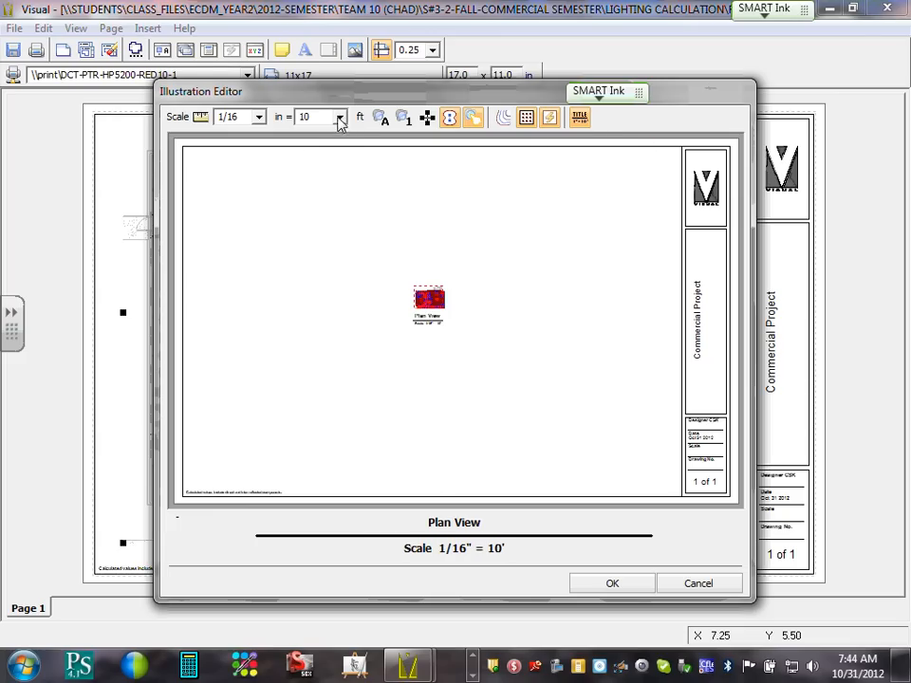
click(340, 117)
drag(340, 169, 342, 148)
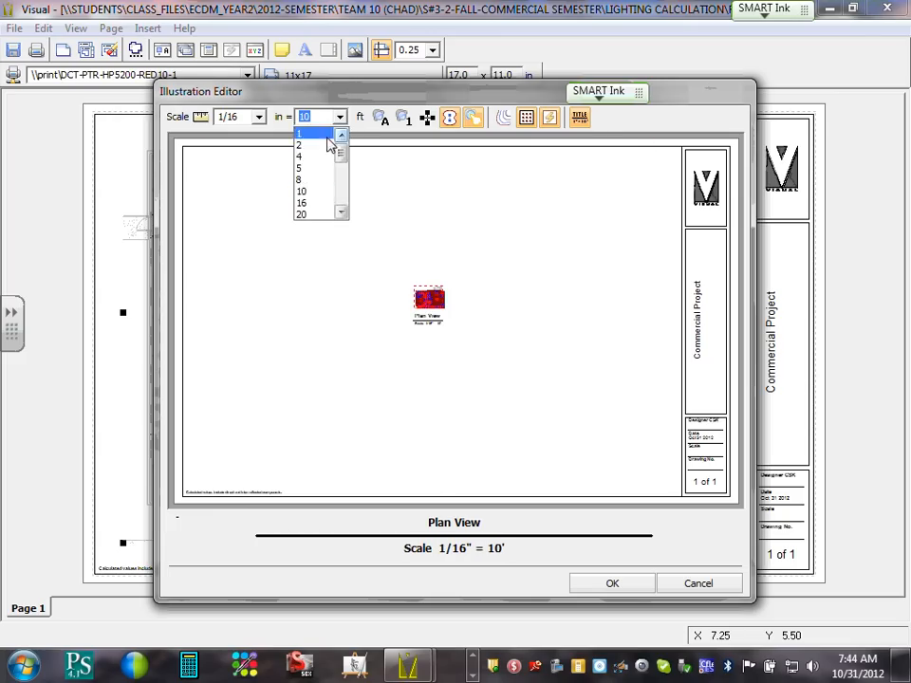
click(332, 135)
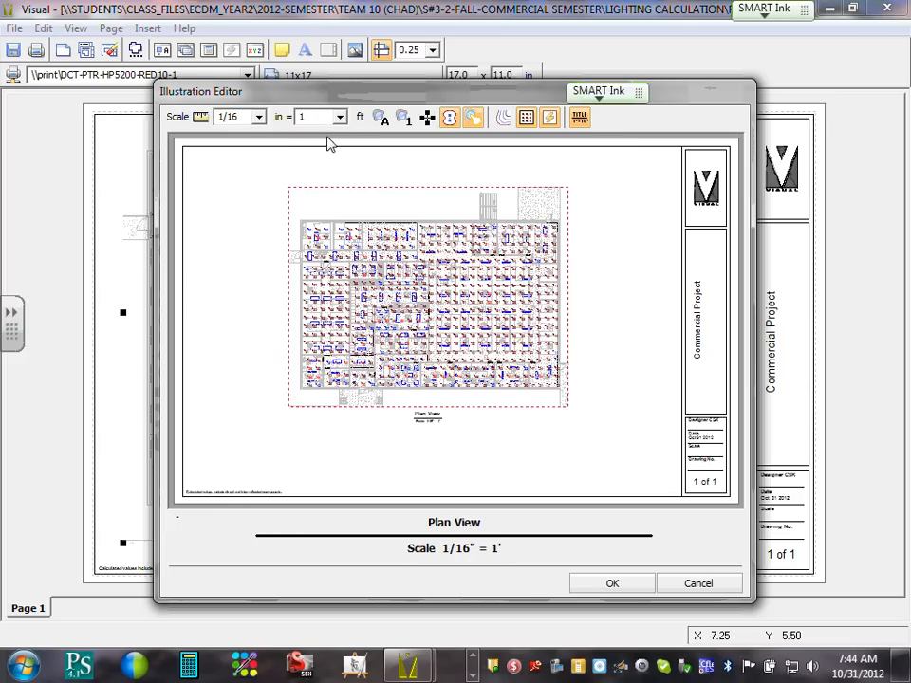
Try the plan view at a scale of 1/8 in = 1 ft on the sheet.
click(258, 118)
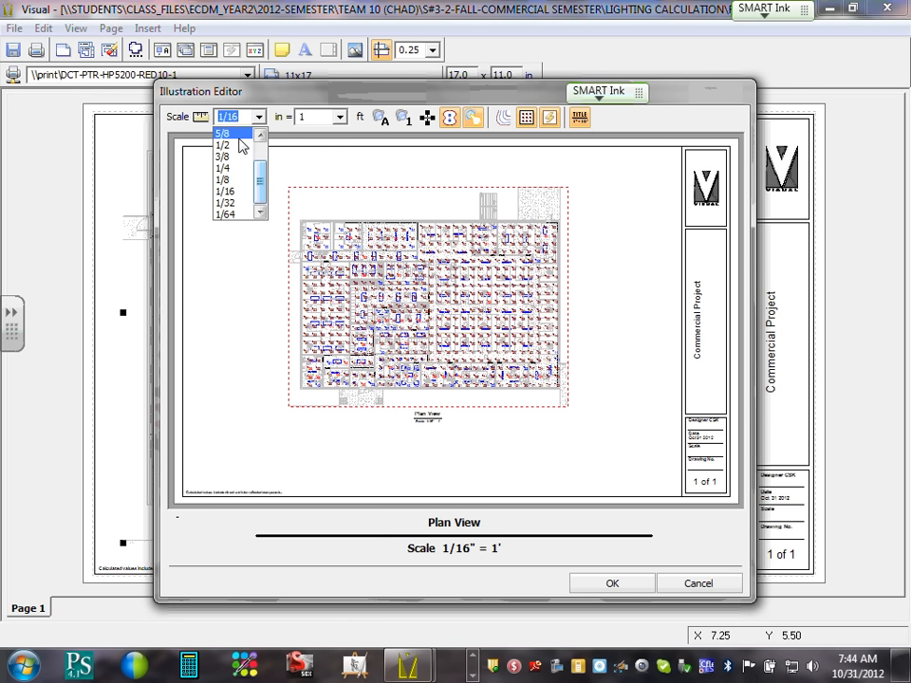
click(242, 179)
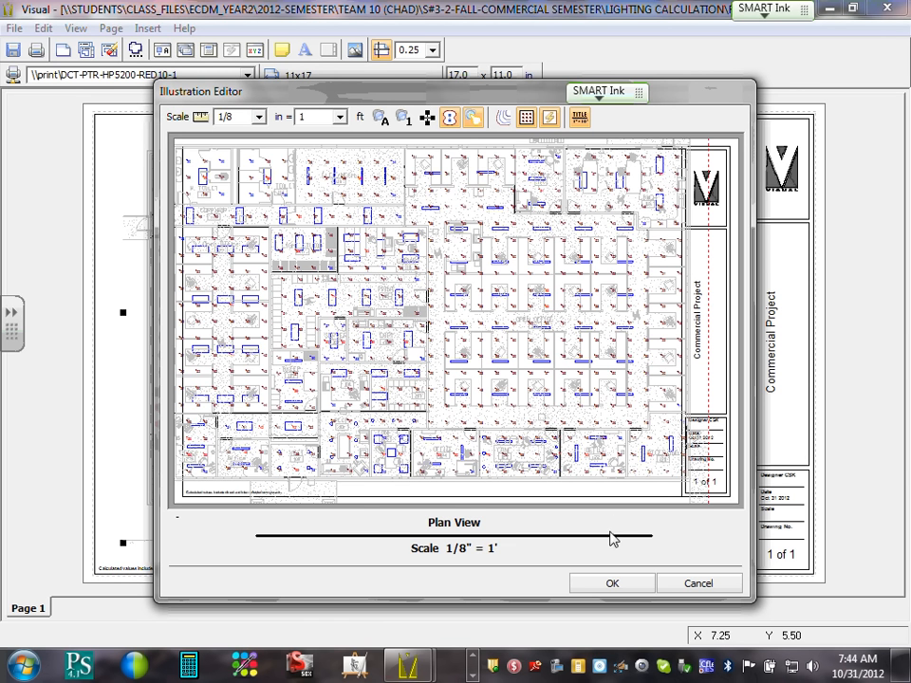
click(607, 583)
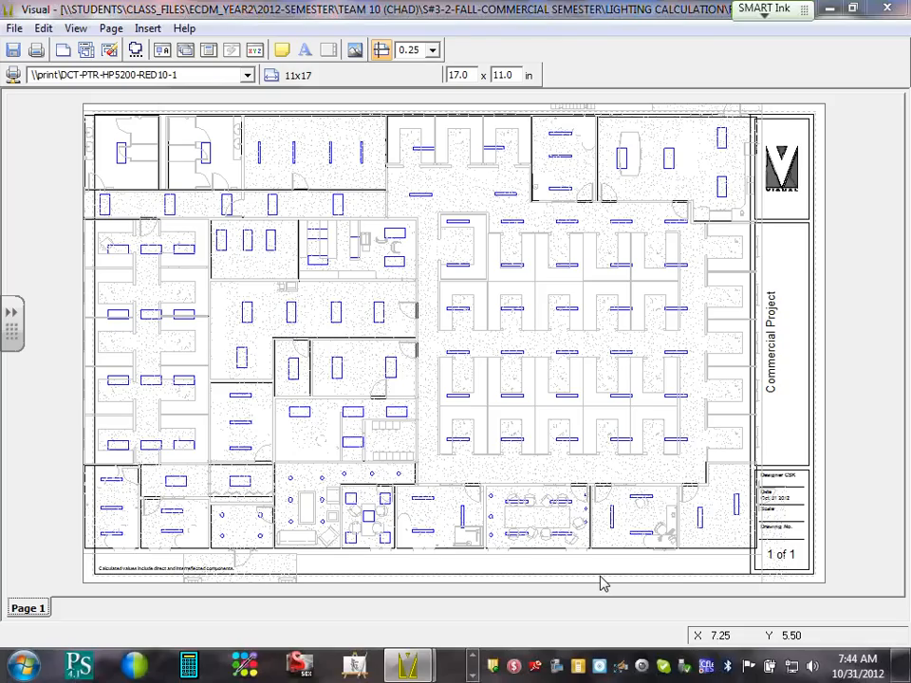
Return the plan view's scale to 1/16 in = 1 ft so the drawing fits within the sheet border.
double_click(600, 581)
click(259, 116)
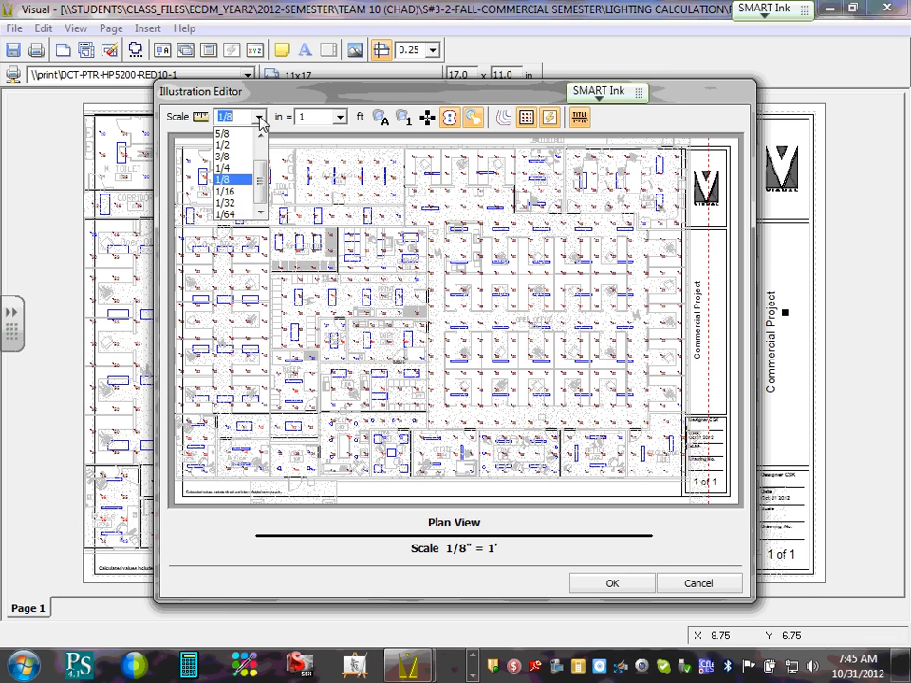
click(244, 192)
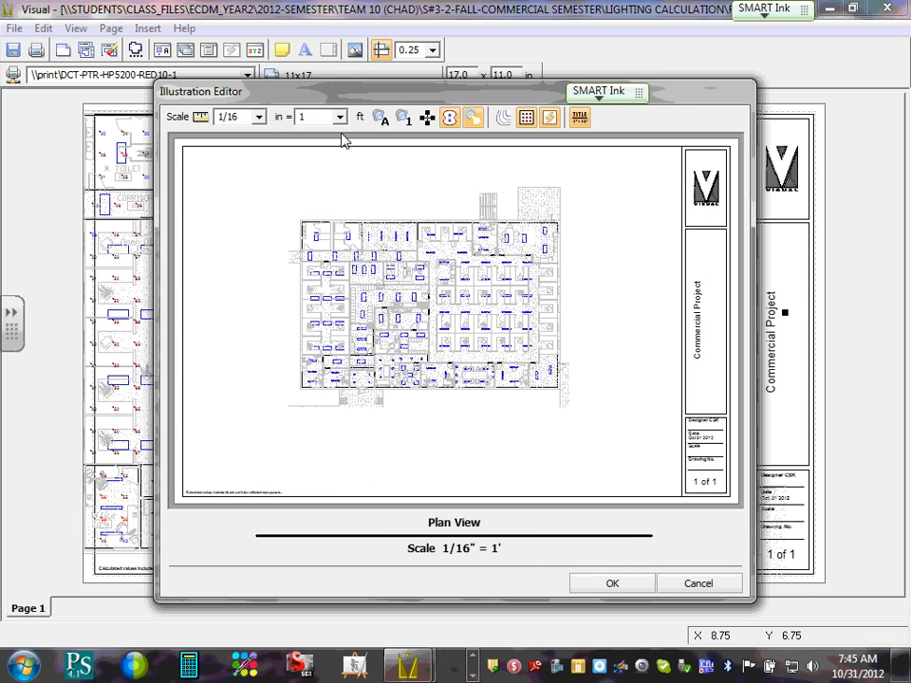
click(594, 587)
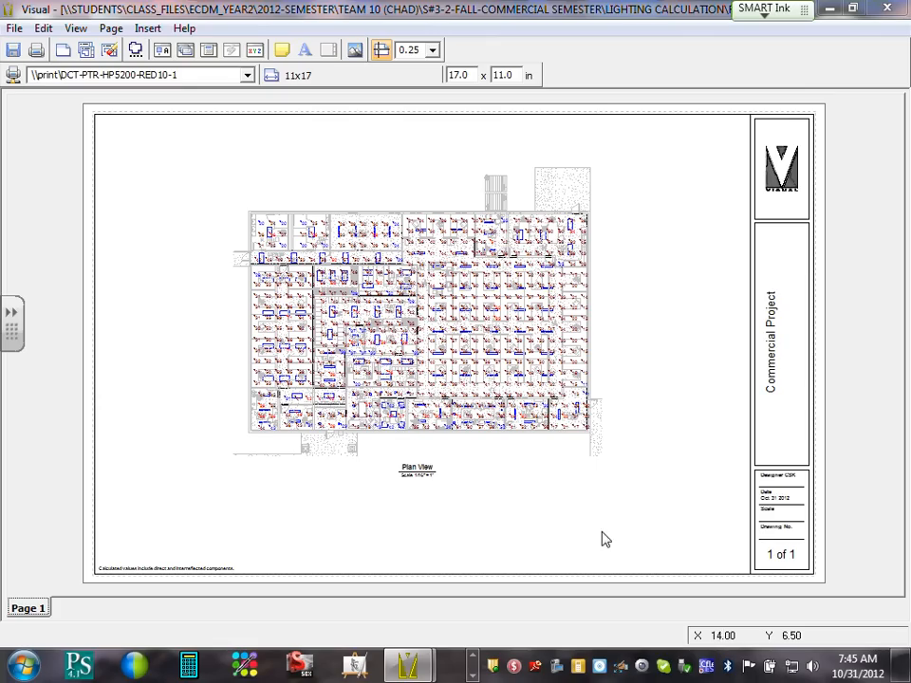
Duplicate Page 1 as a second page and delete the plan view illustration from the copy, keeping its title block.
click(111, 29)
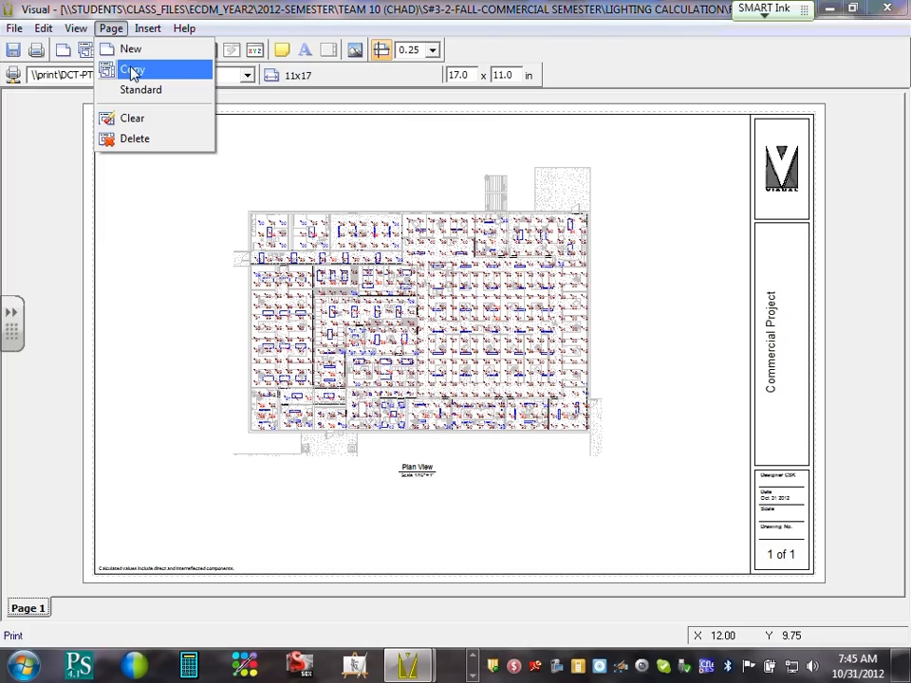
click(133, 71)
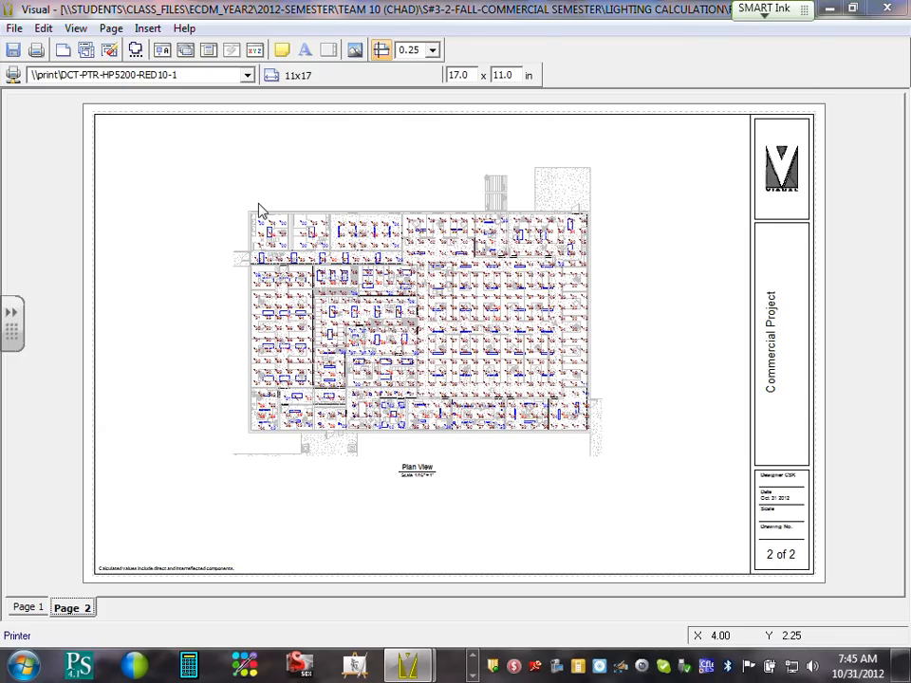
click(467, 321)
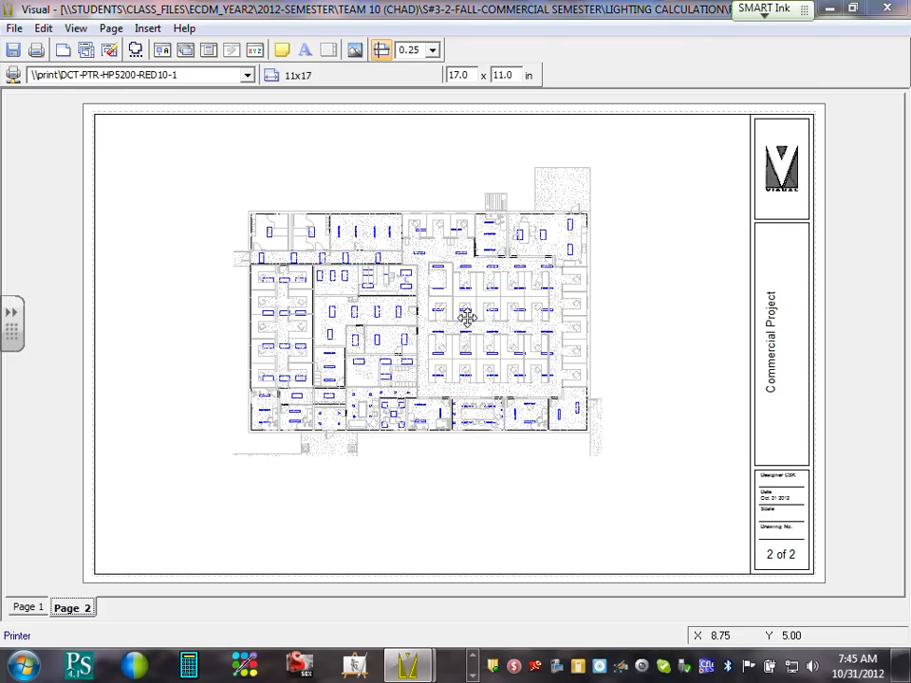
key(Delete)
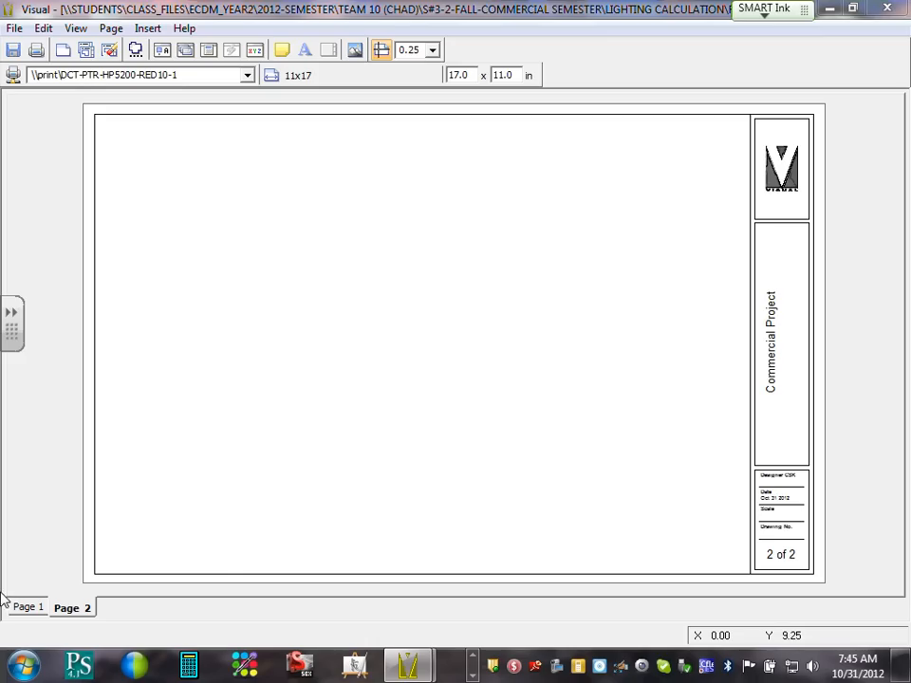
click(26, 609)
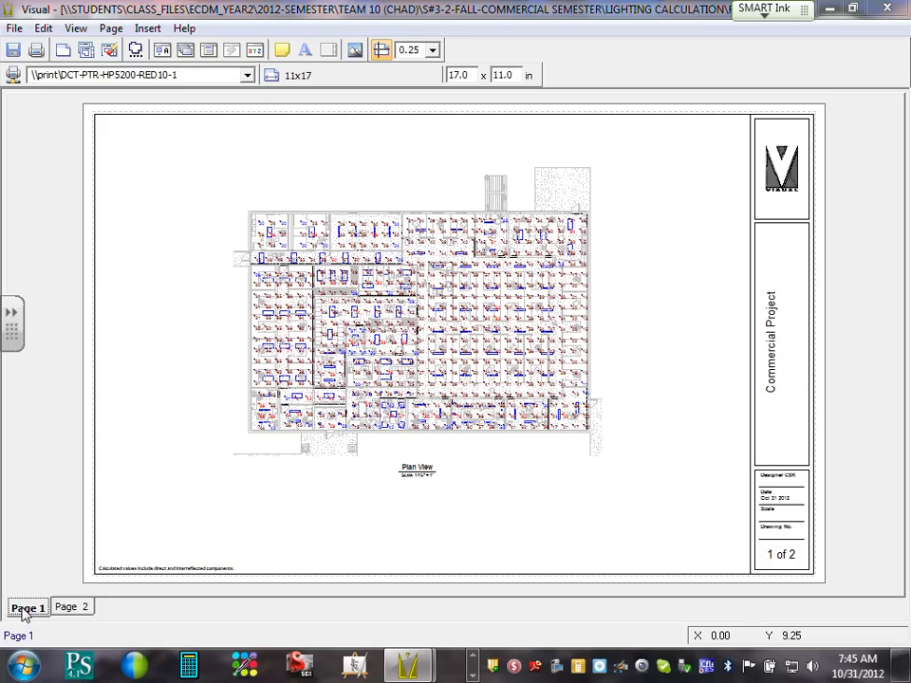
click(69, 608)
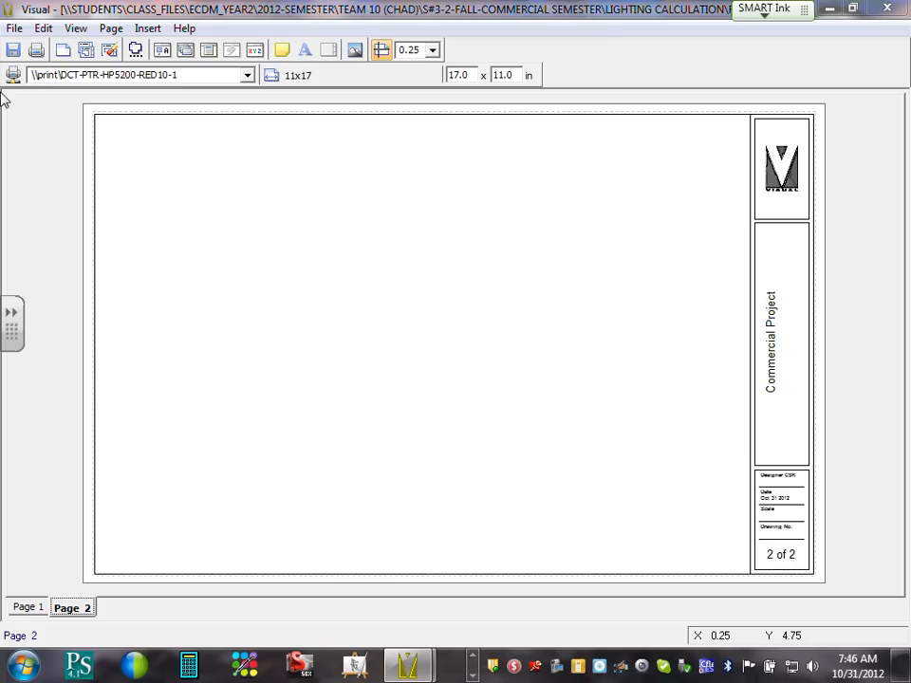
Insert a southwest 3D view illustration on Page 2, with its frame filling the area inside the sheet border.
click(148, 29)
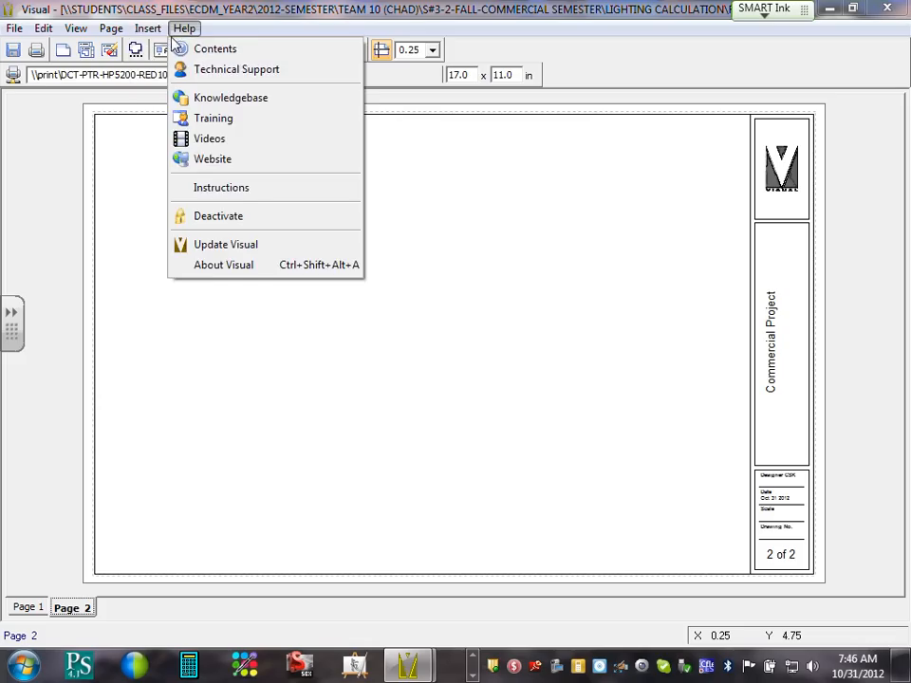
mouse_move(184, 57)
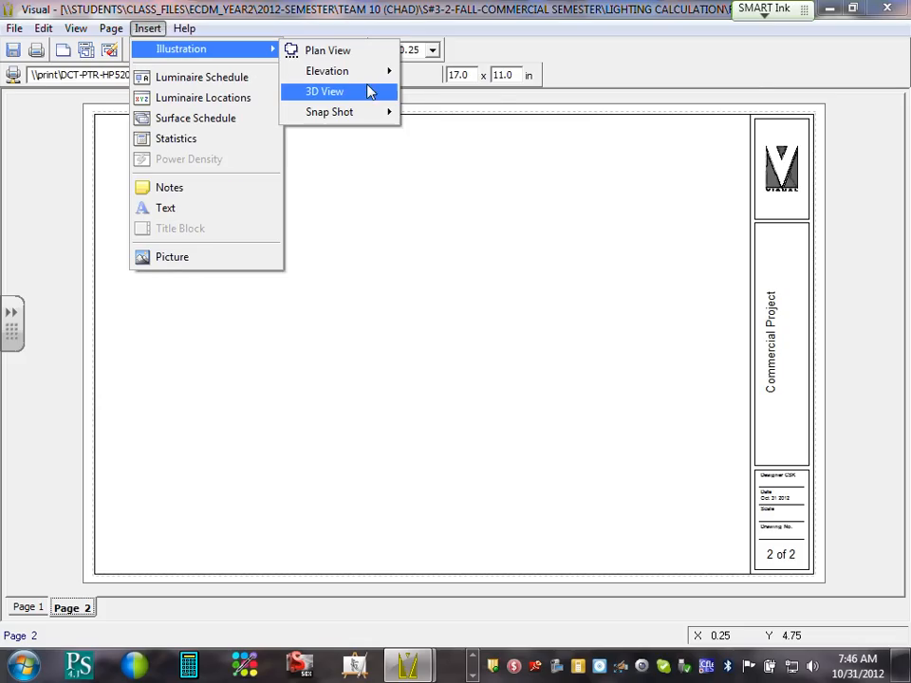
mouse_move(375, 92)
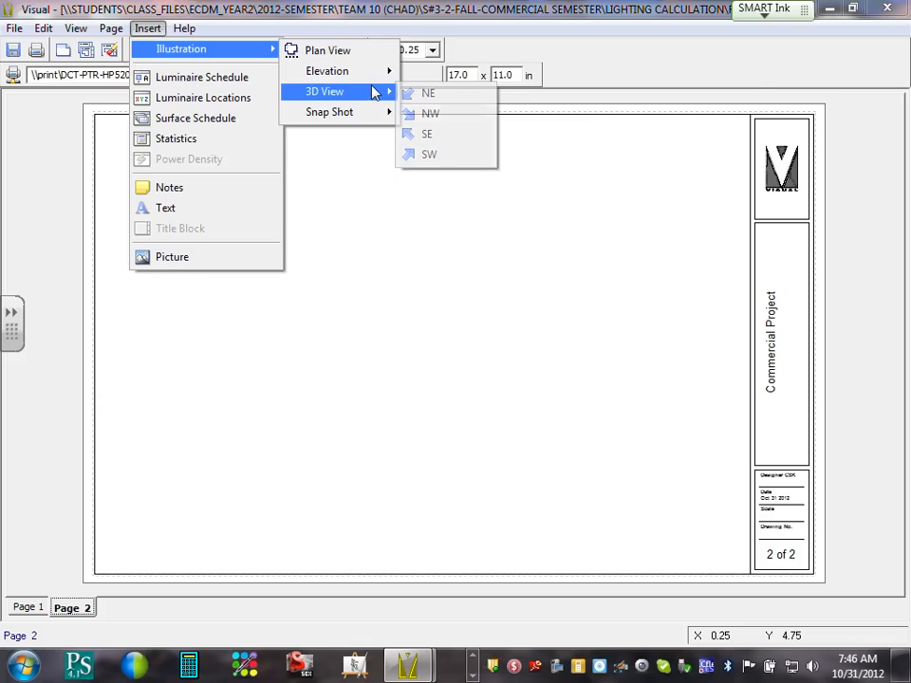
click(422, 157)
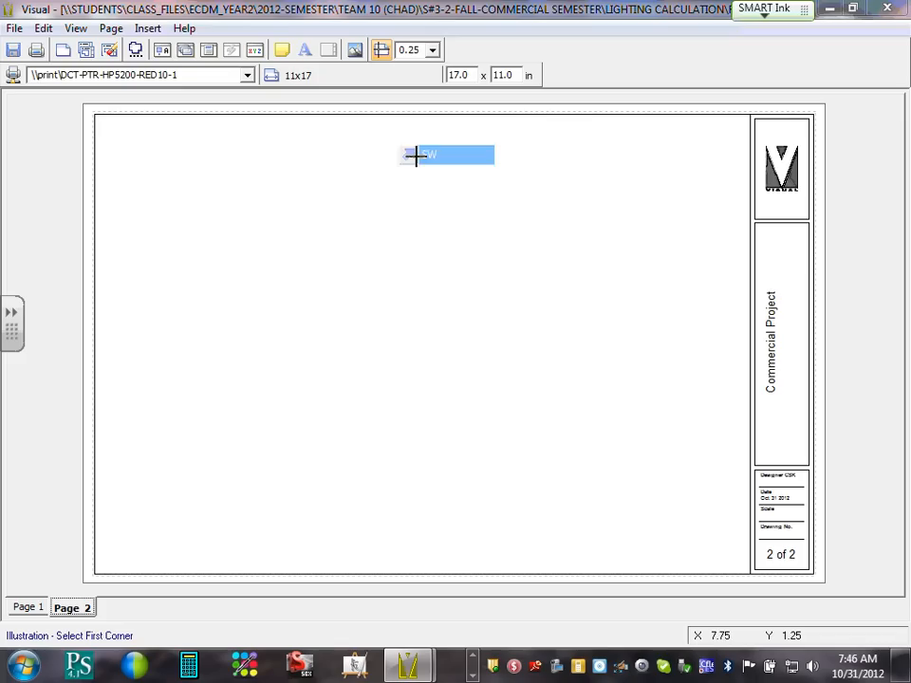
click(105, 126)
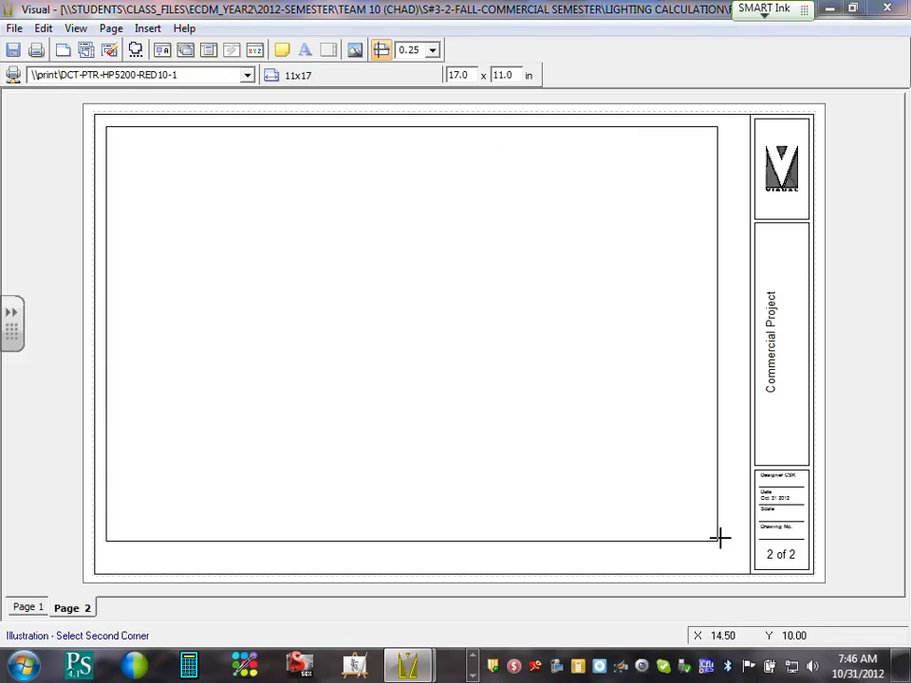
click(737, 562)
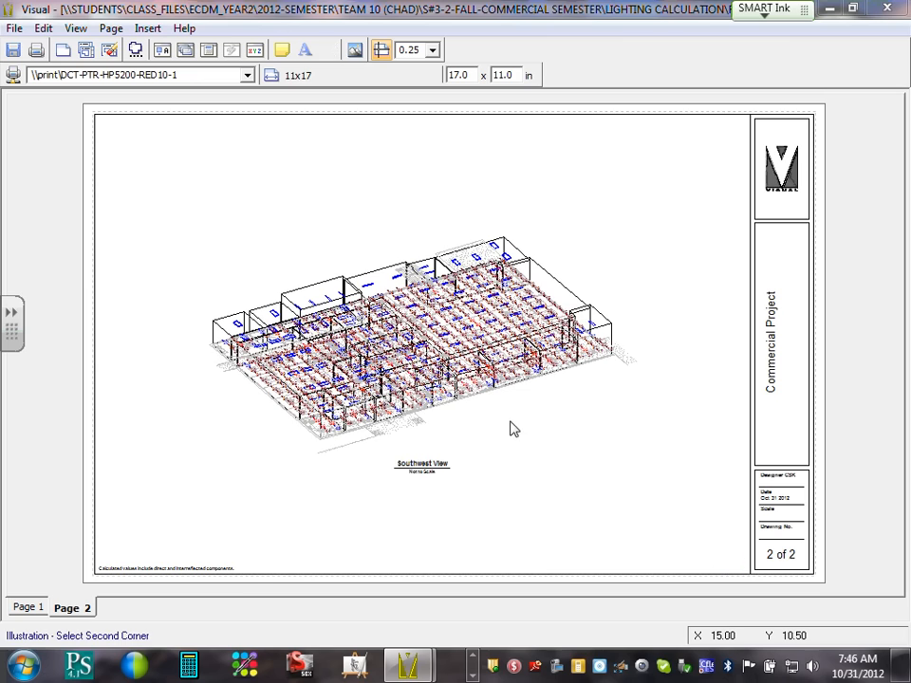
Hide the calculation zones in the Southwest View illustration.
double_click(291, 266)
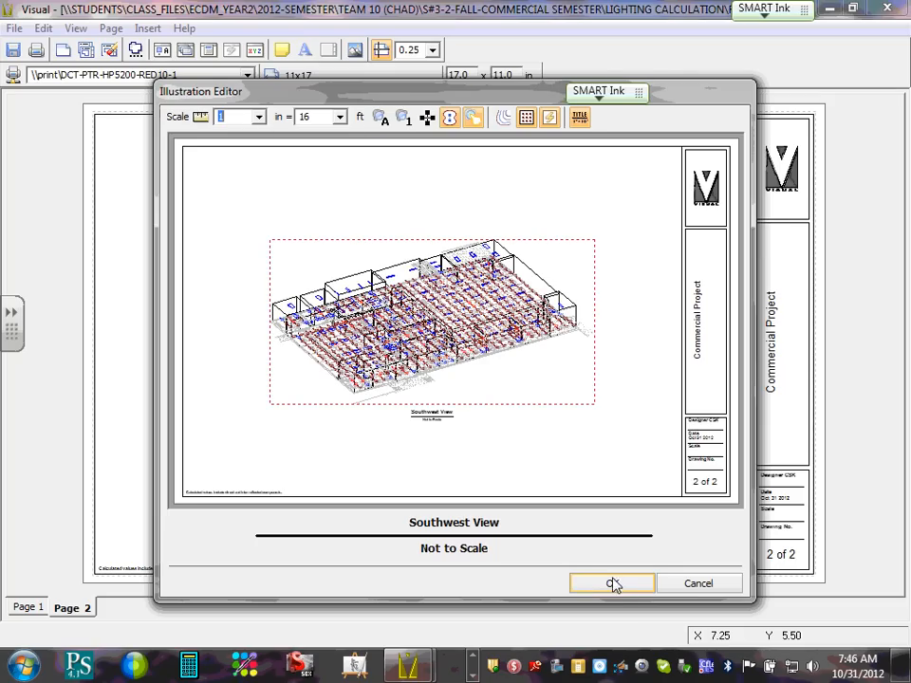
click(612, 583)
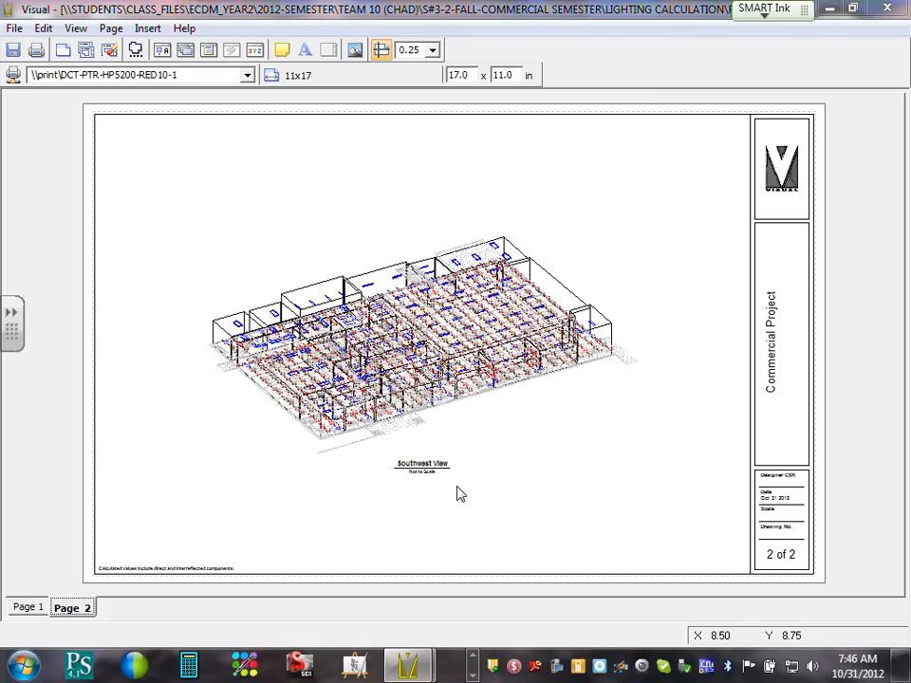
double_click(433, 333)
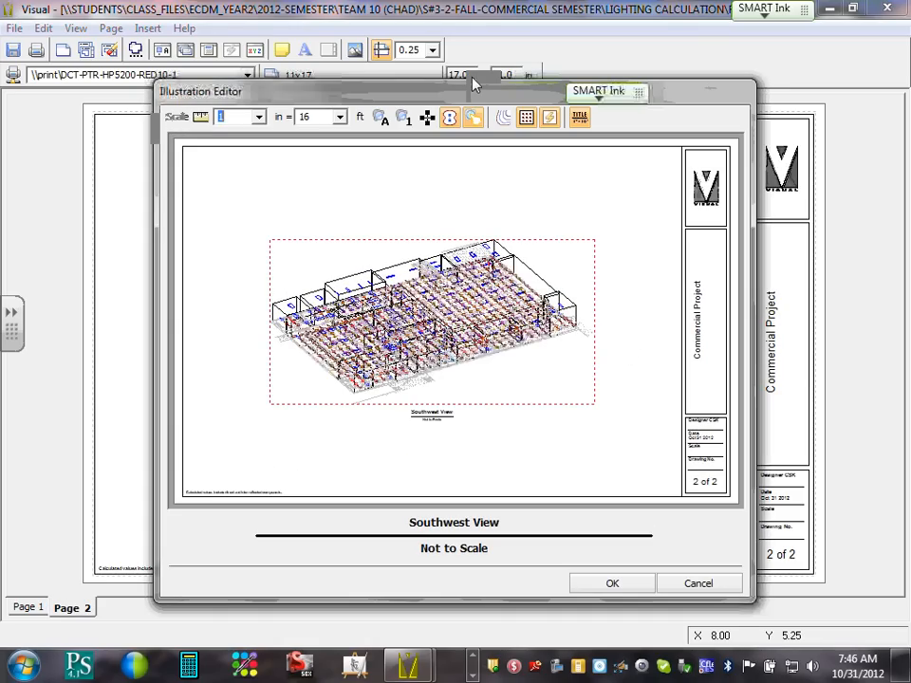
click(527, 118)
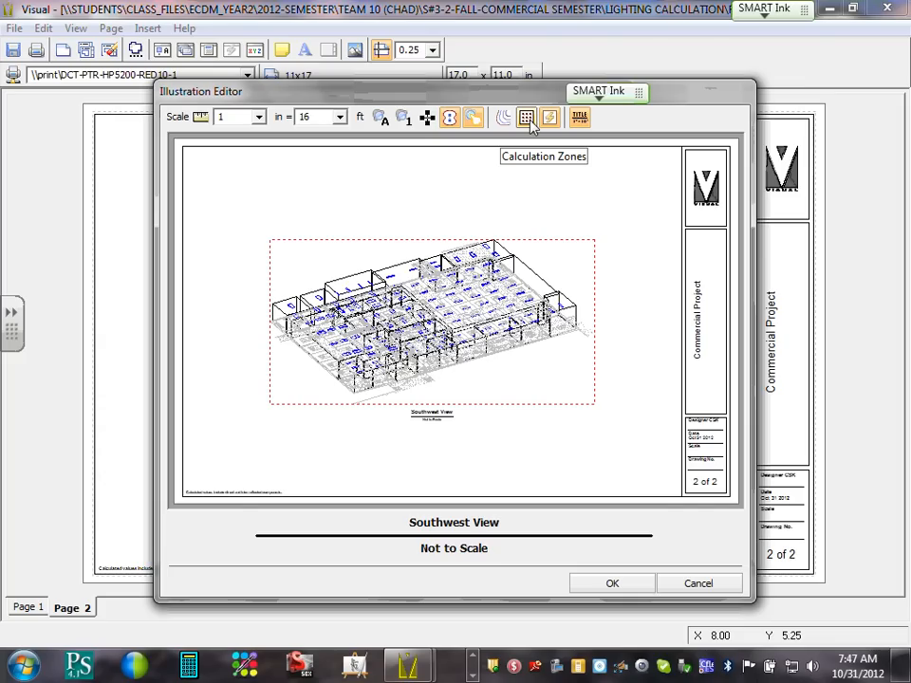
click(529, 119)
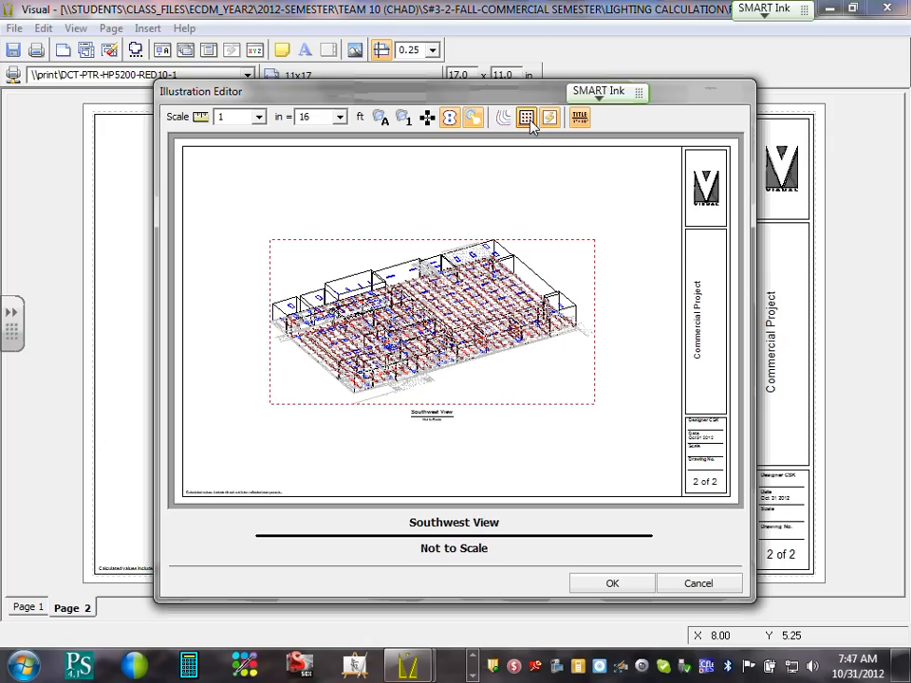
click(529, 119)
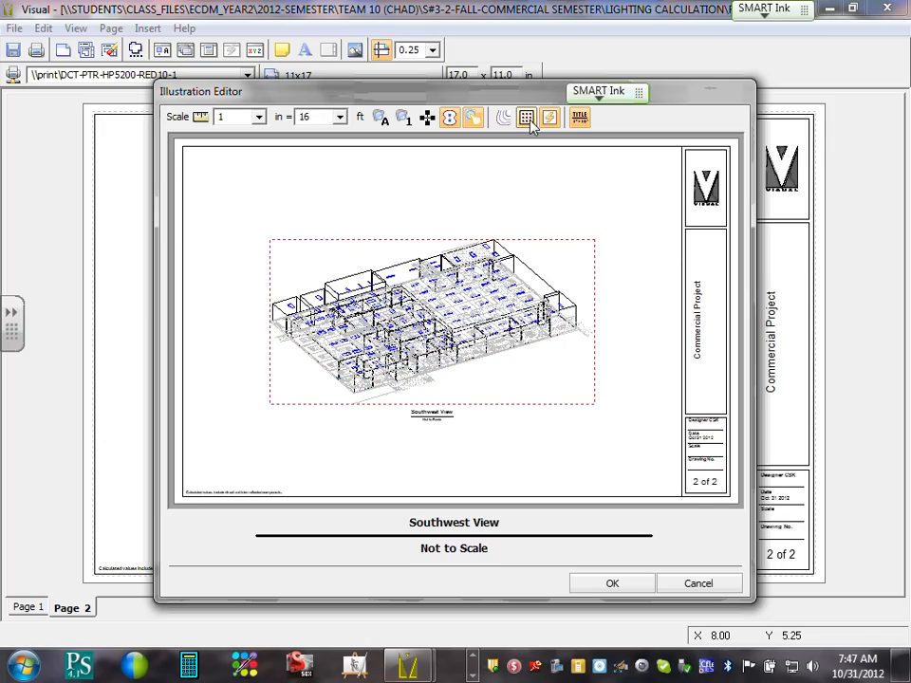
click(626, 587)
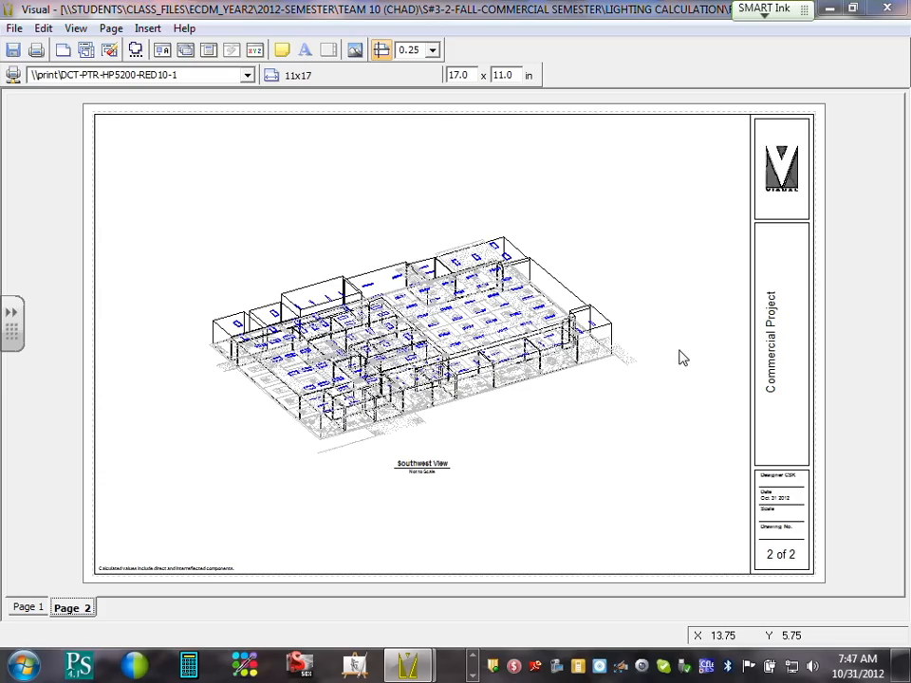
Set the Southwest View illustration's scale to 1/16 in = 1 ft.
double_click(500, 332)
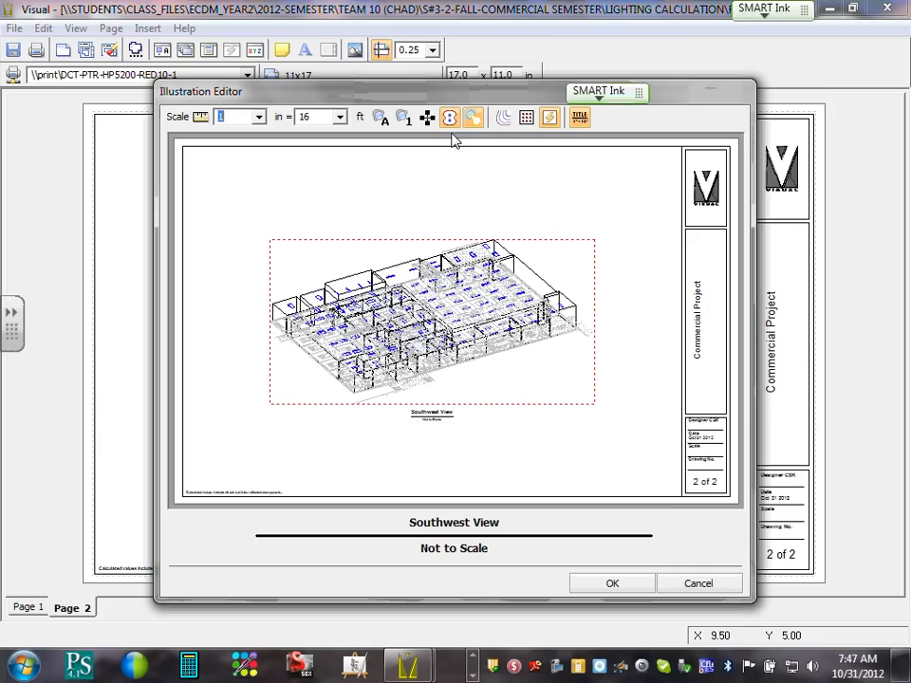
click(259, 119)
drag(259, 137, 261, 188)
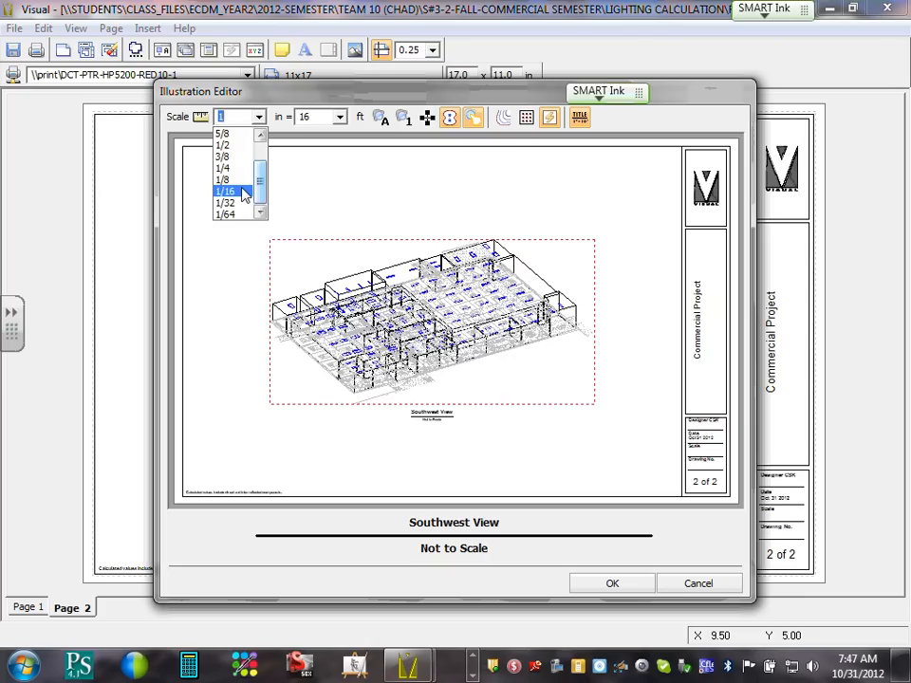
click(244, 194)
click(340, 116)
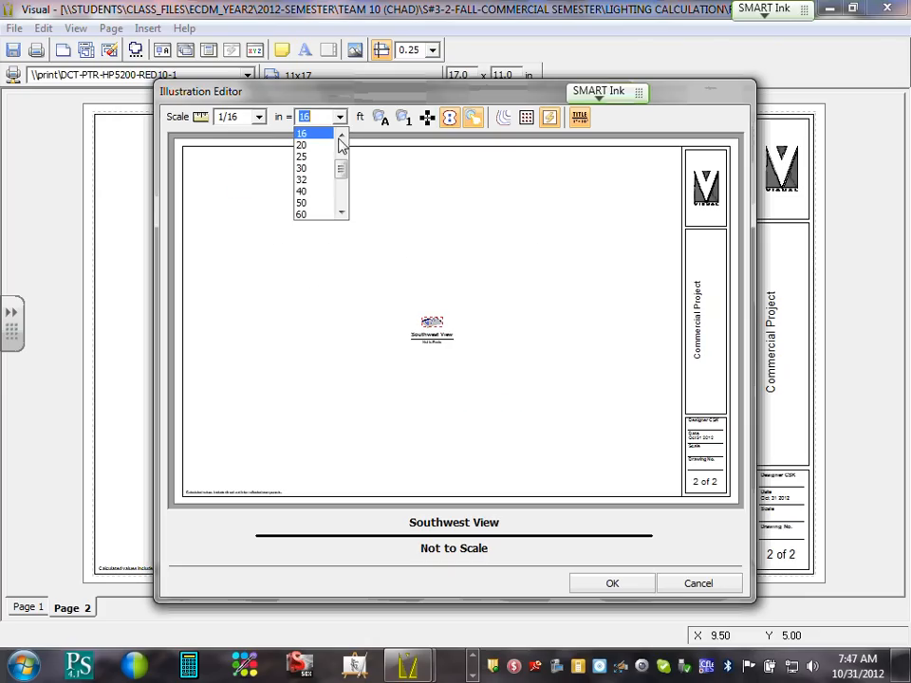
scroll(341, 179, up, 3)
click(306, 134)
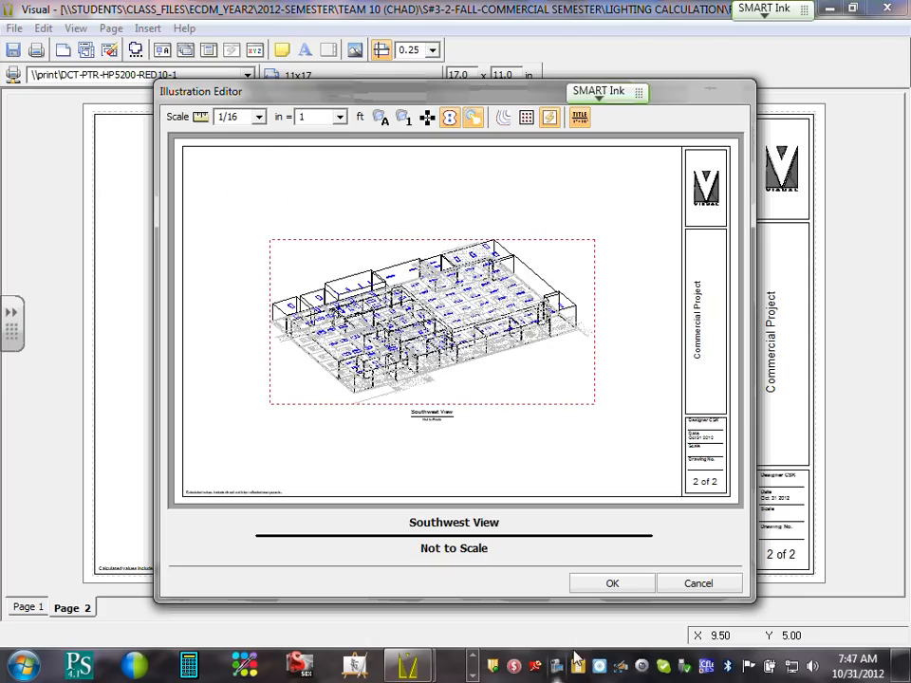
click(610, 583)
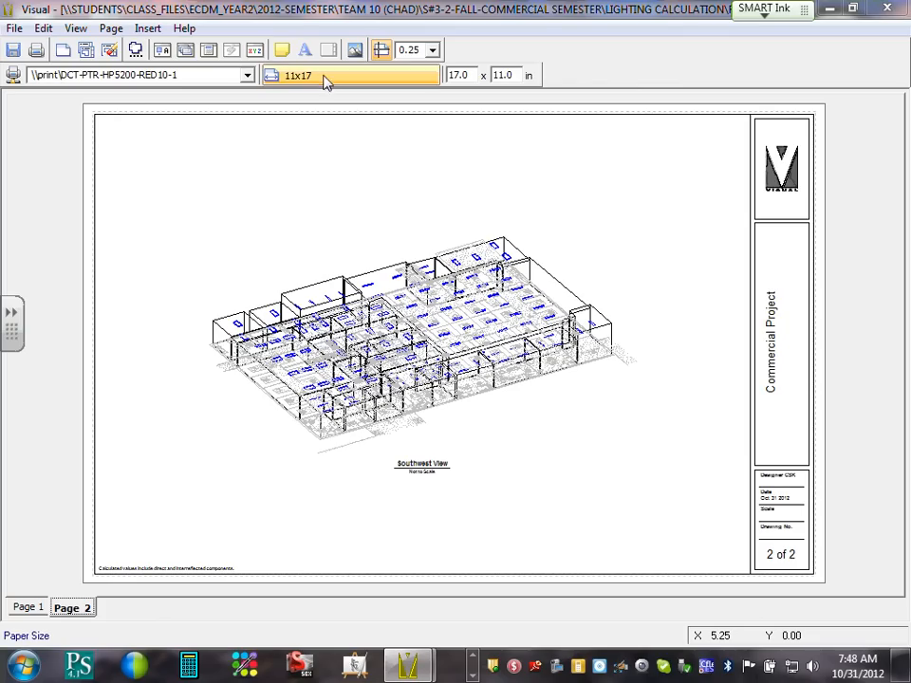
double_click(258, 251)
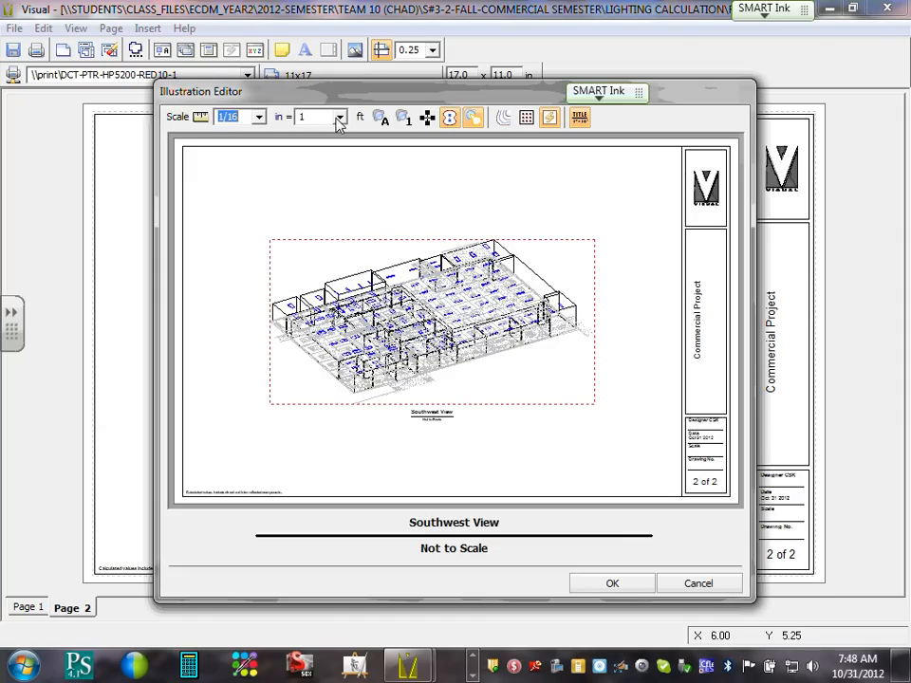
click(612, 585)
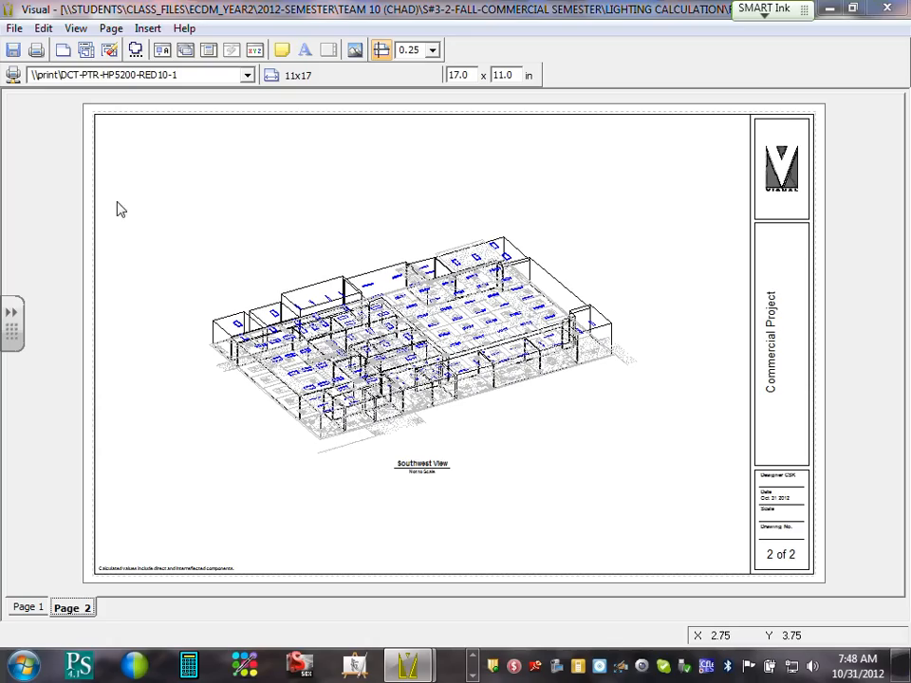
Duplicate Page 2 as a third page and delete the Southwest View illustration from the copy.
click(110, 28)
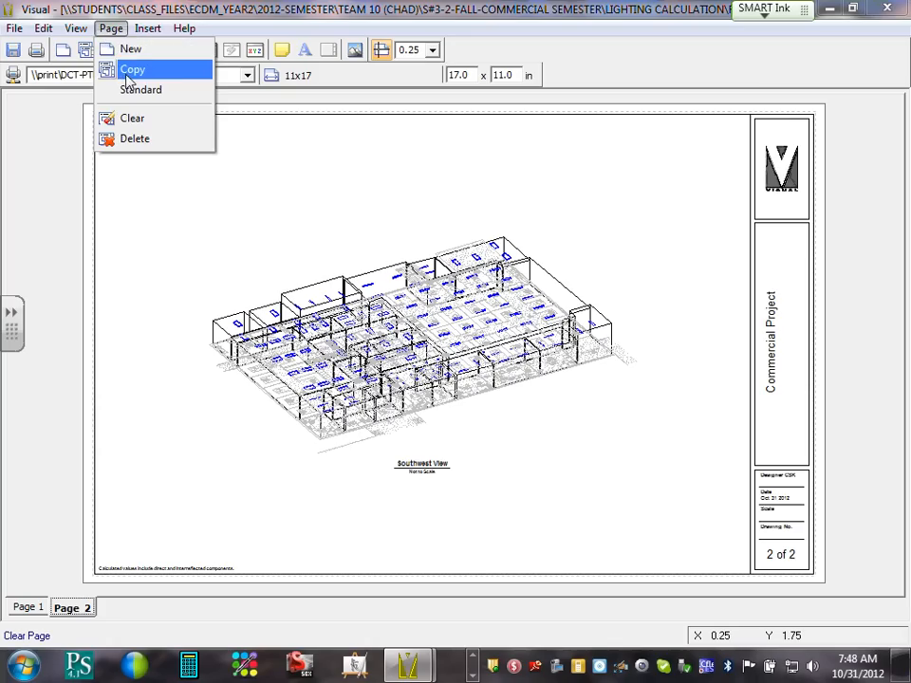
click(106, 70)
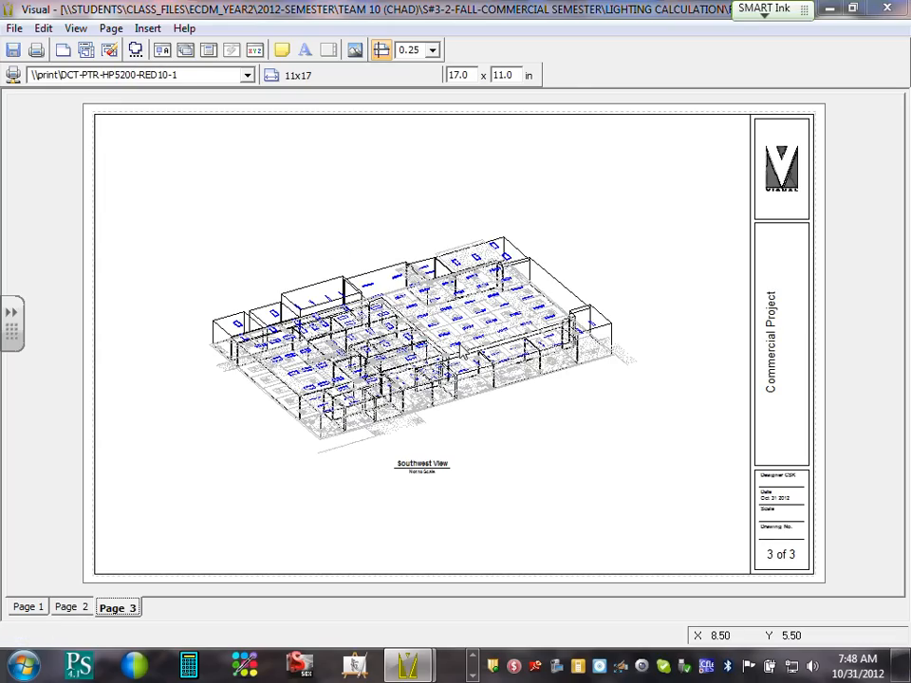
click(458, 347)
key(Delete)
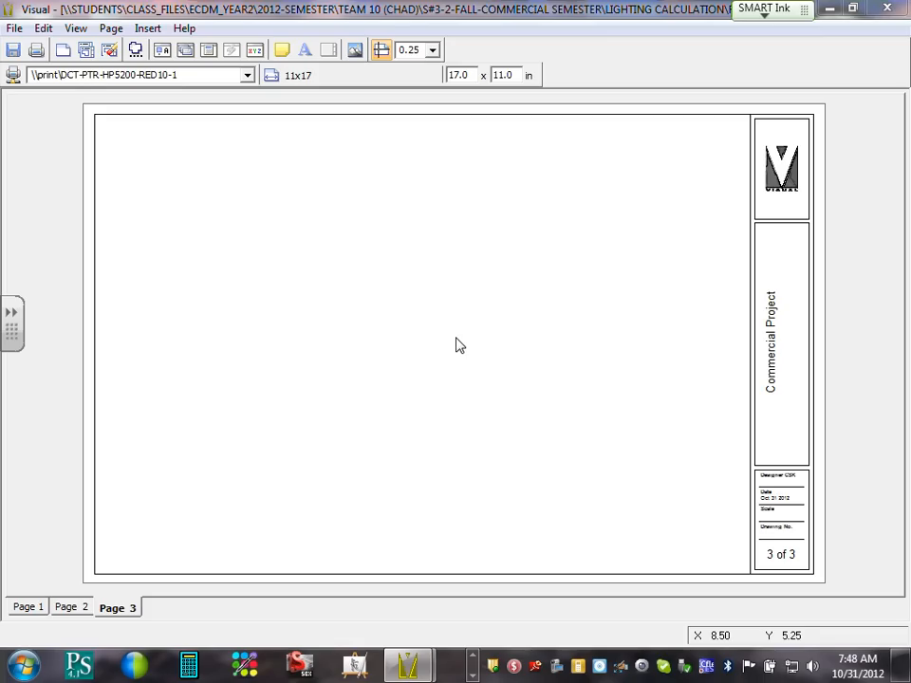
Insert the luminaire schedule on Page 3 and position it near the upper-left corner of the sheet border.
click(147, 29)
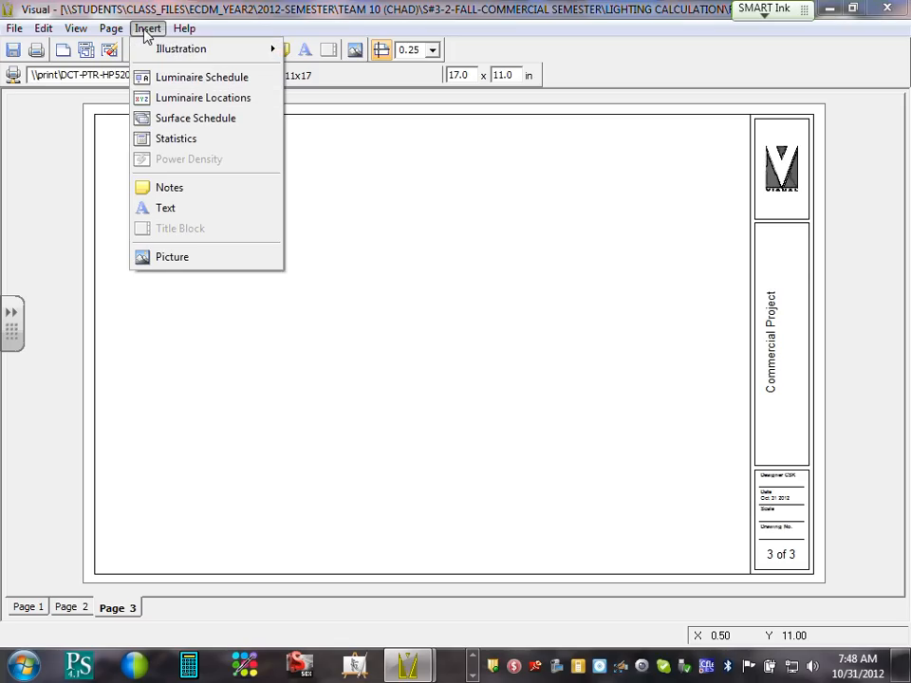
click(210, 84)
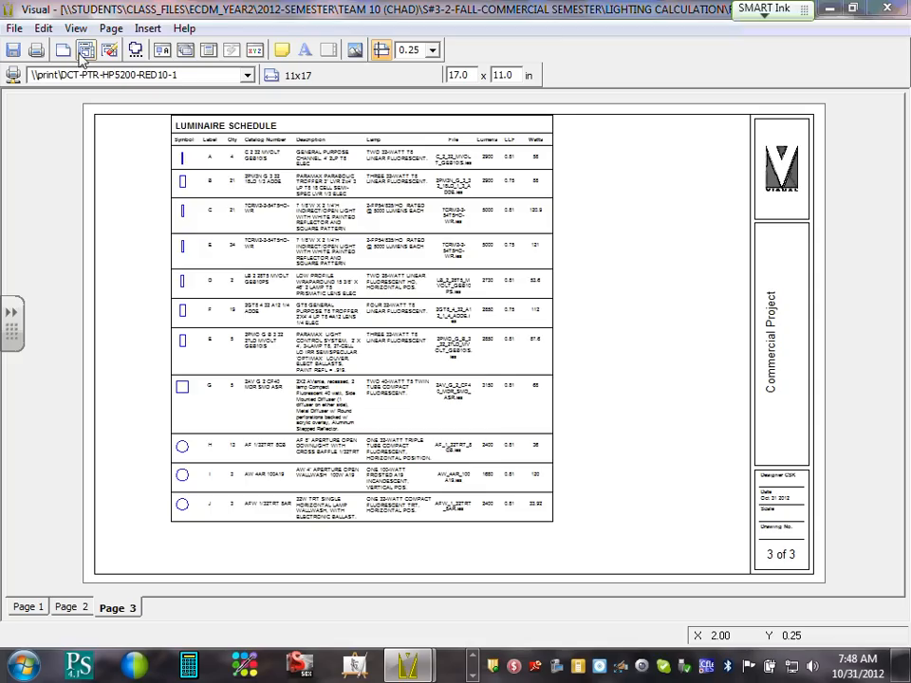
click(179, 137)
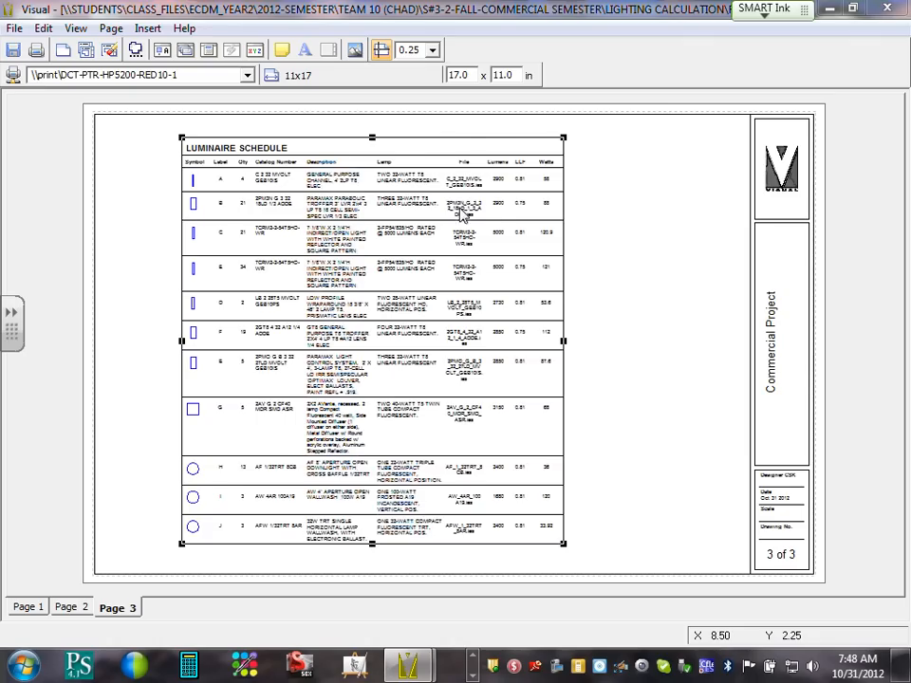
drag(400, 219, 345, 203)
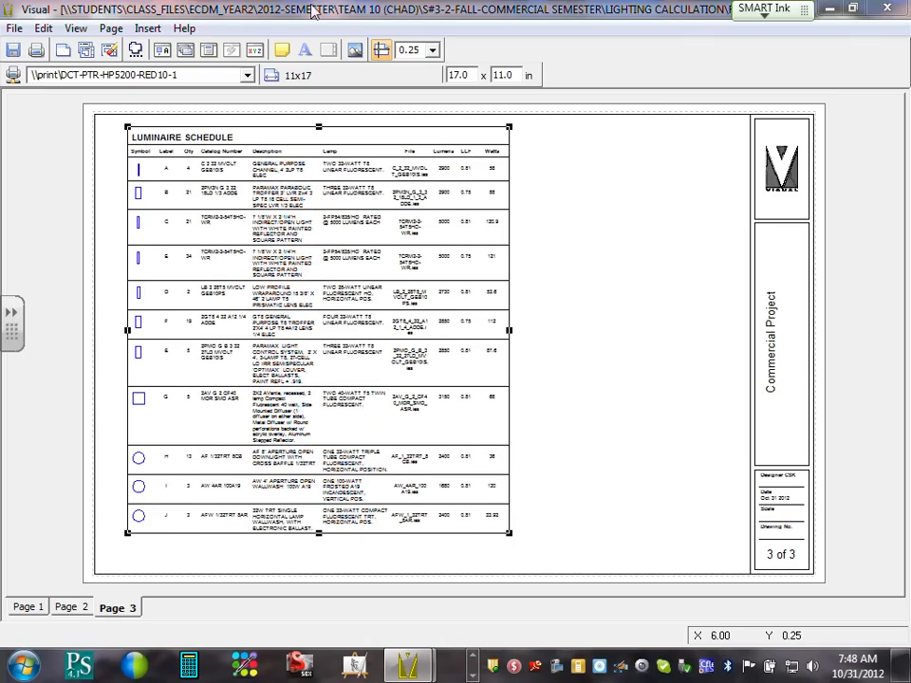
click(152, 28)
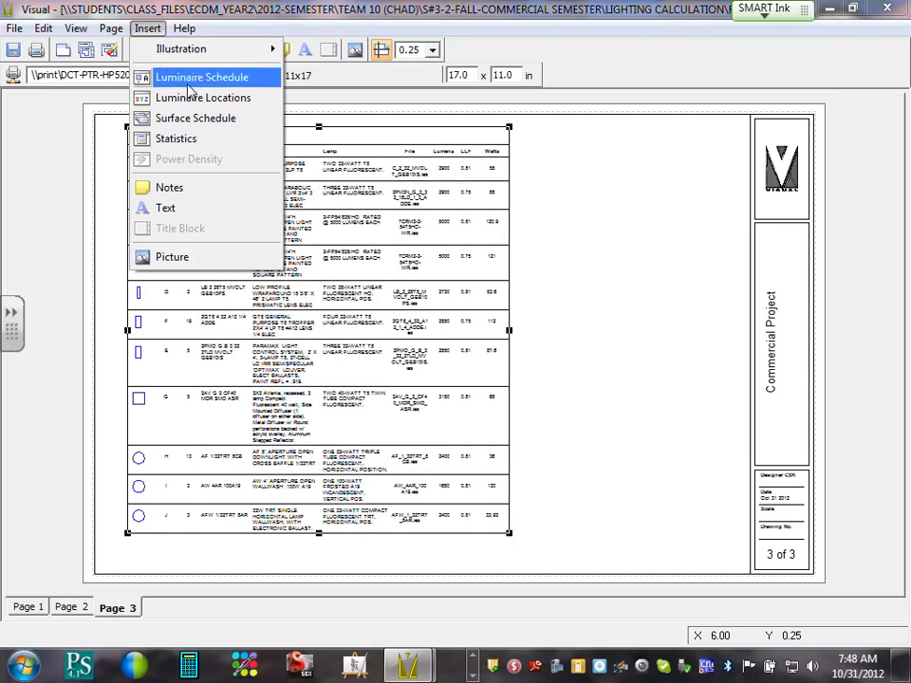
click(170, 139)
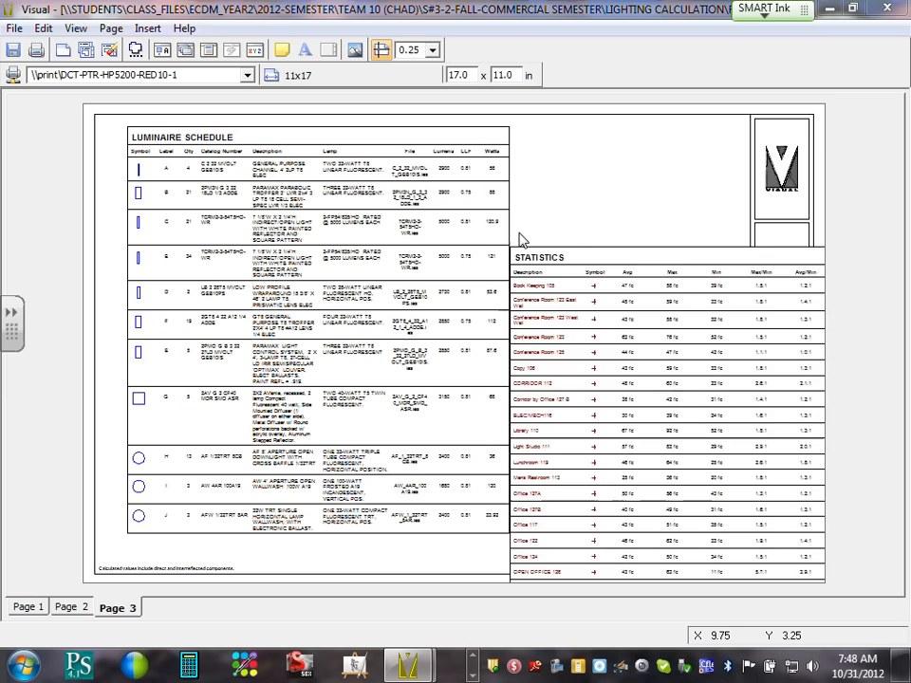
key(Escape)
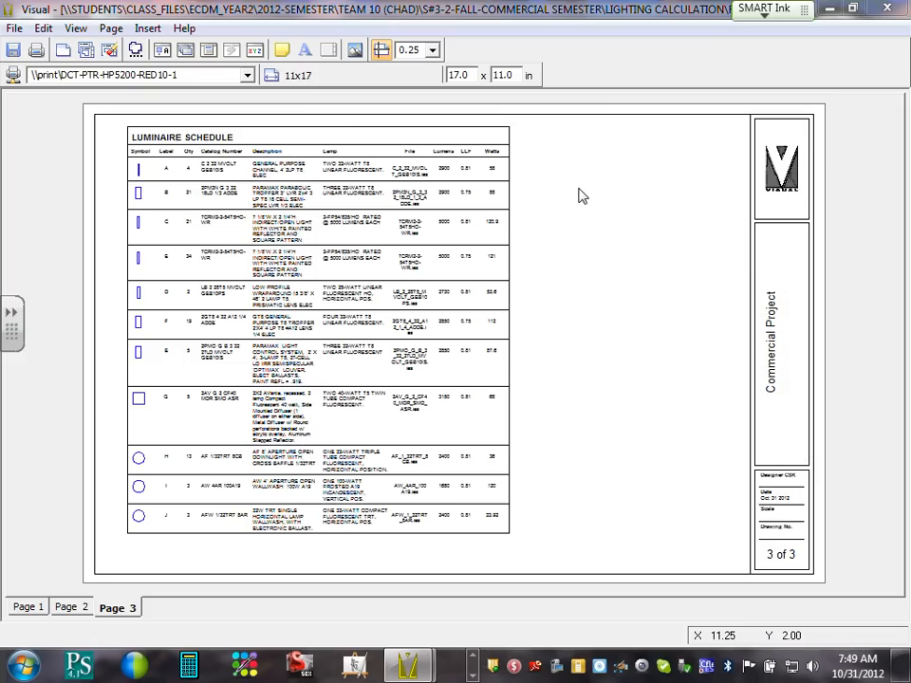
Move the luminaire schedule toward the centre of Page 3's drawing area.
drag(493, 228, 558, 238)
click(648, 237)
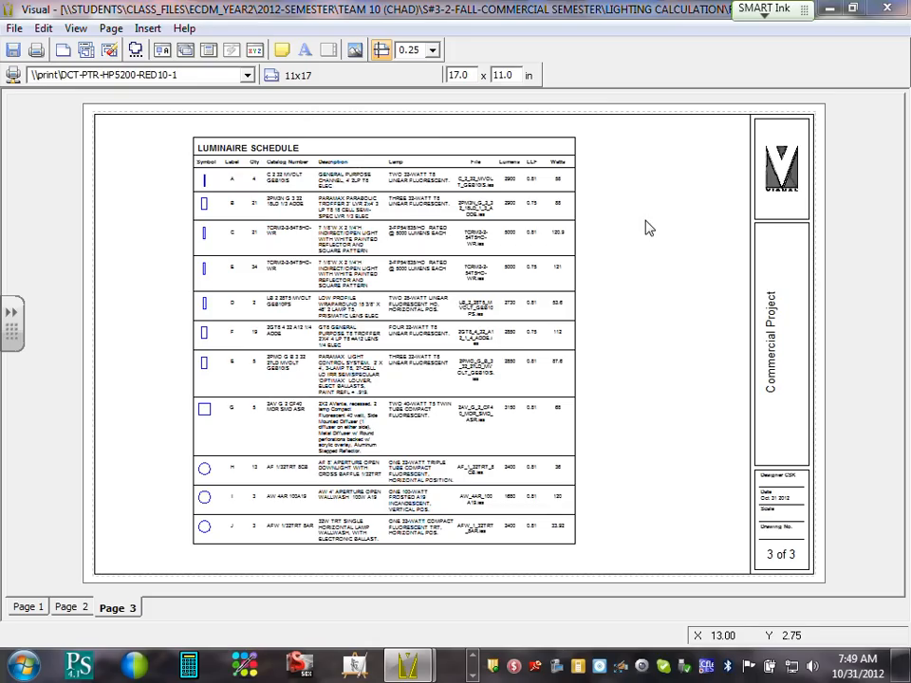
Duplicate Page 3 as a fourth page and delete the luminaire schedule from the copy.
click(111, 28)
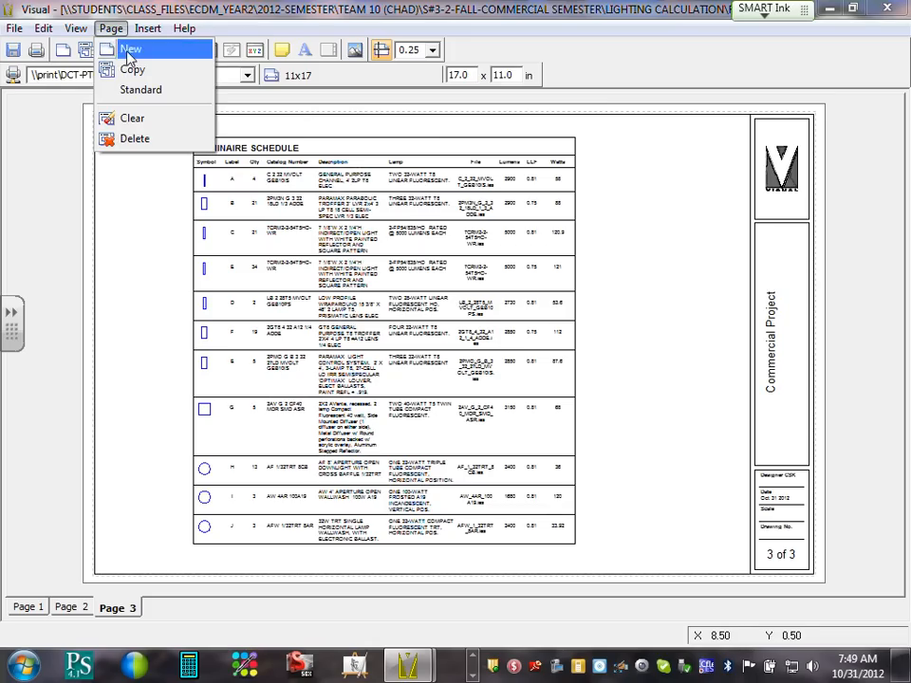
click(132, 69)
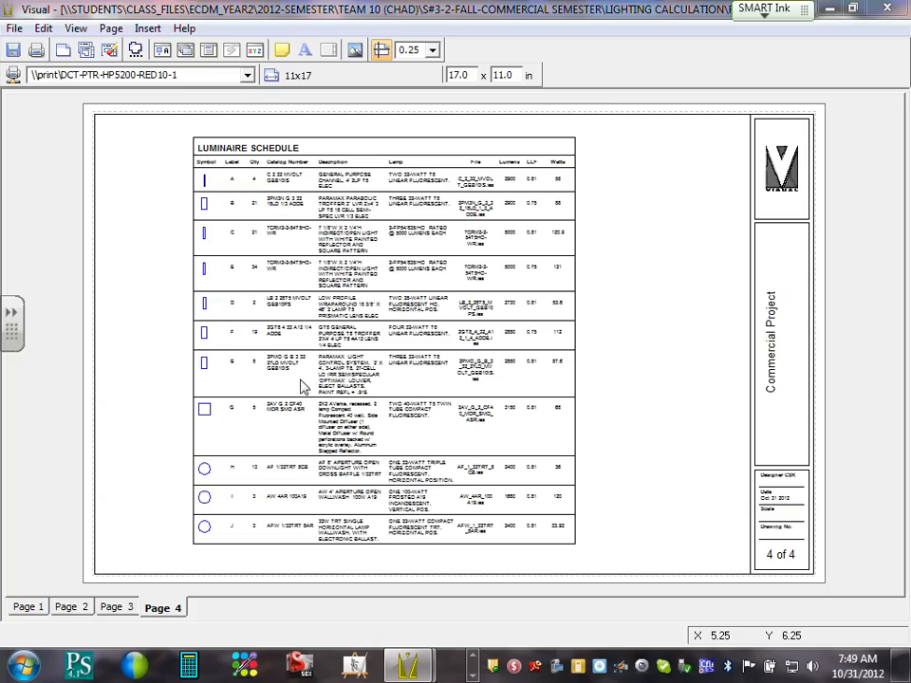
click(358, 352)
key(Delete)
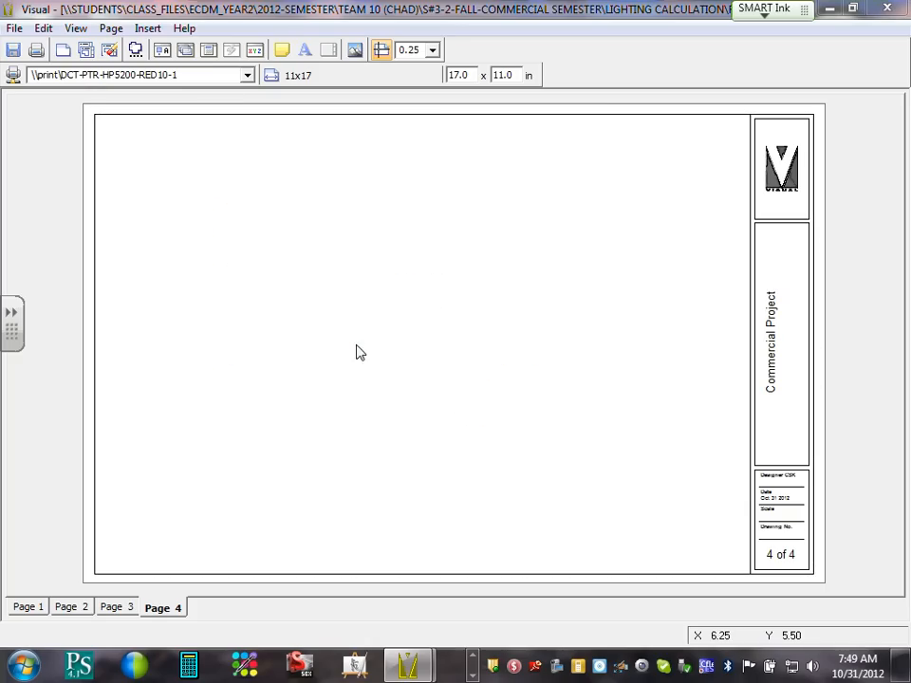
Insert the statistics table on Page 4 and fit it inside the upper and lower edges of the sheet border.
click(147, 29)
click(214, 141)
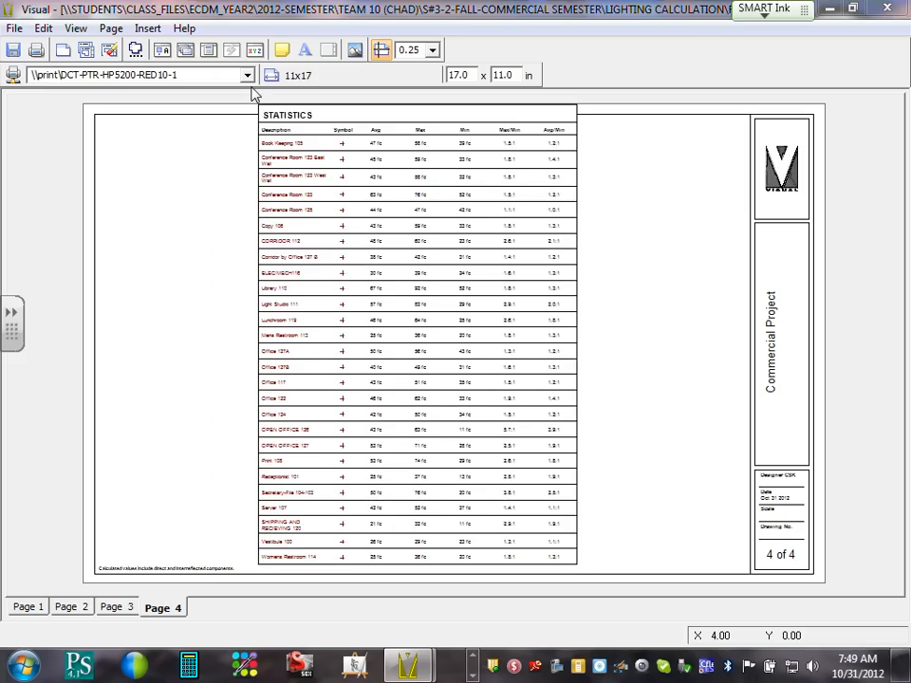
click(255, 122)
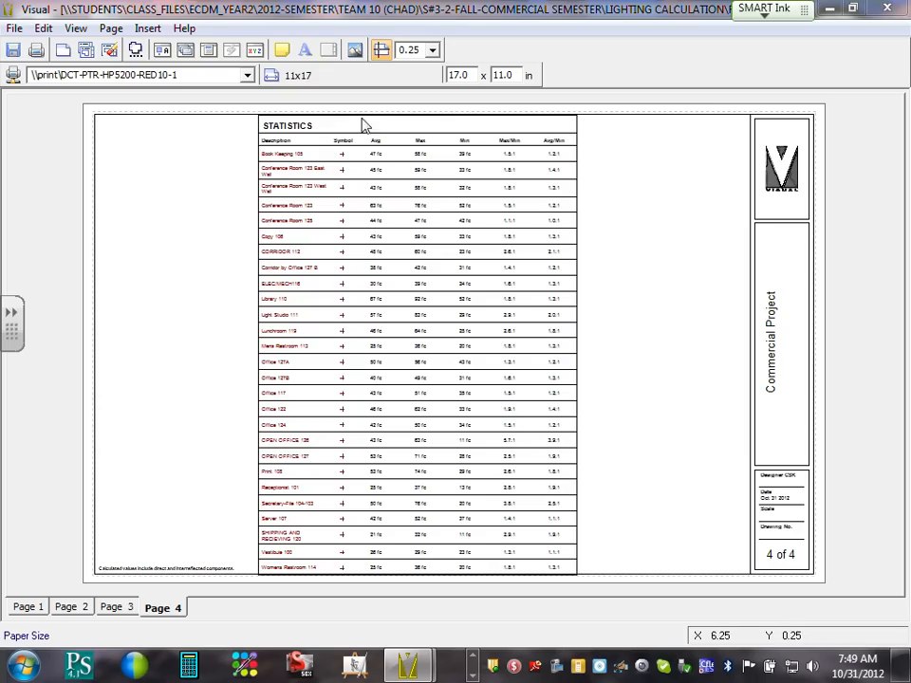
Change Page 4's 11x17 sheet to portrait orientation and move the statistics table toward the centre of its drawing area.
click(367, 79)
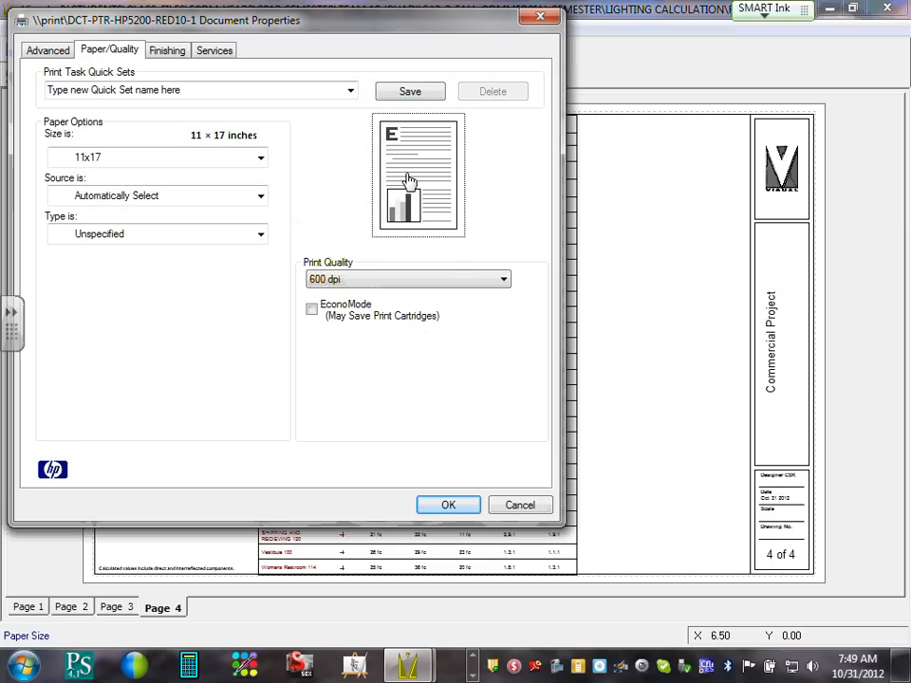
click(456, 507)
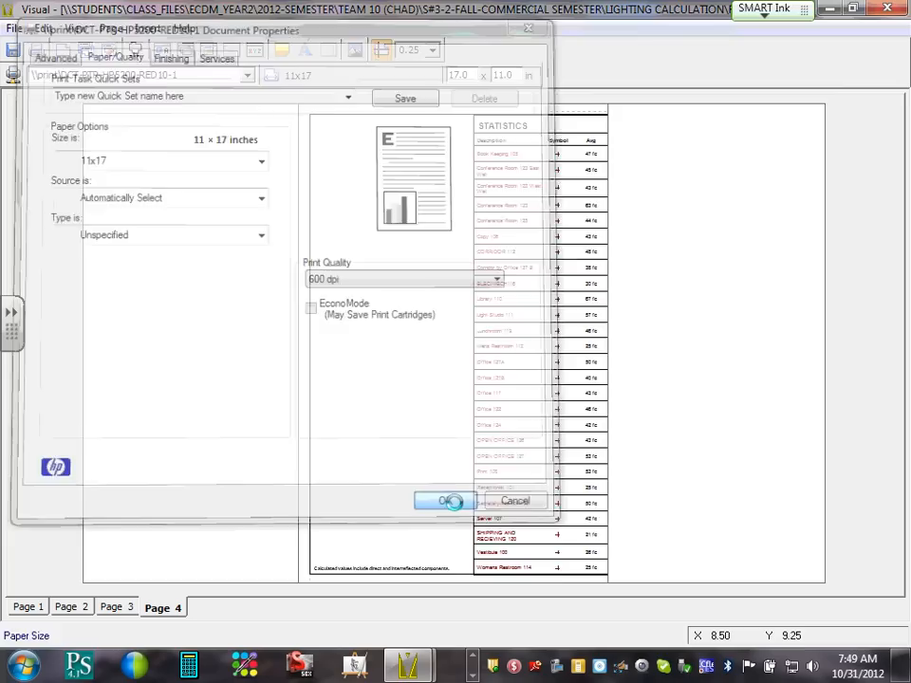
drag(472, 310, 387, 365)
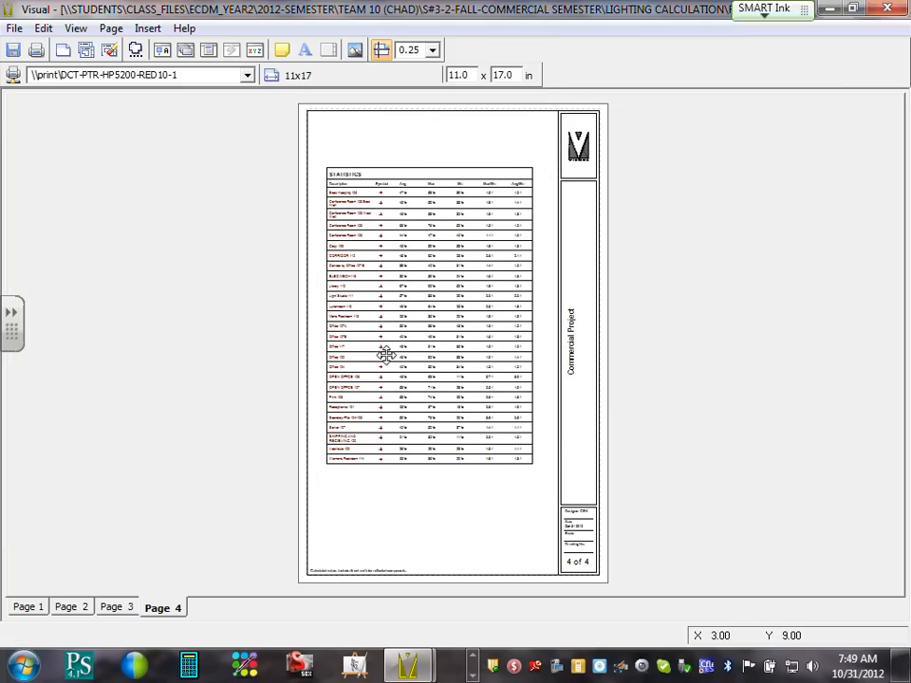
click(700, 333)
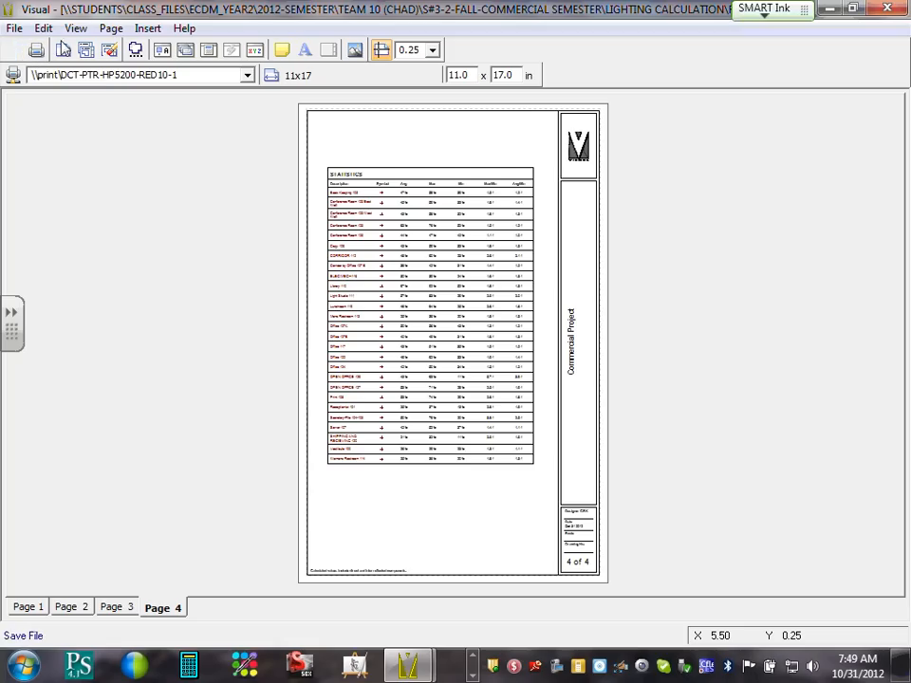
Close the print layout and recalculate the lighting for the whole floor plan.
click(889, 9)
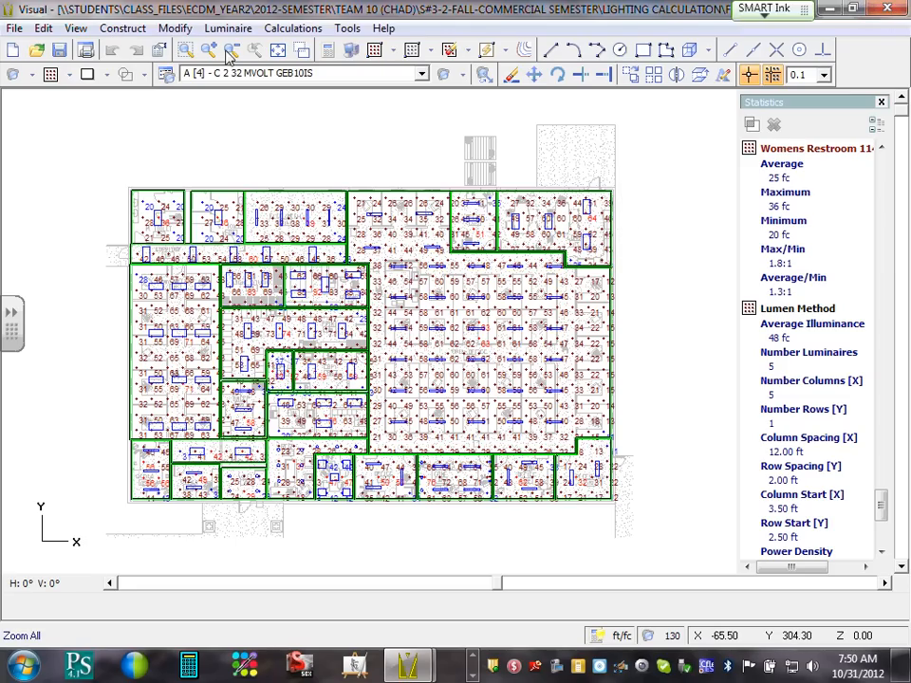
click(326, 51)
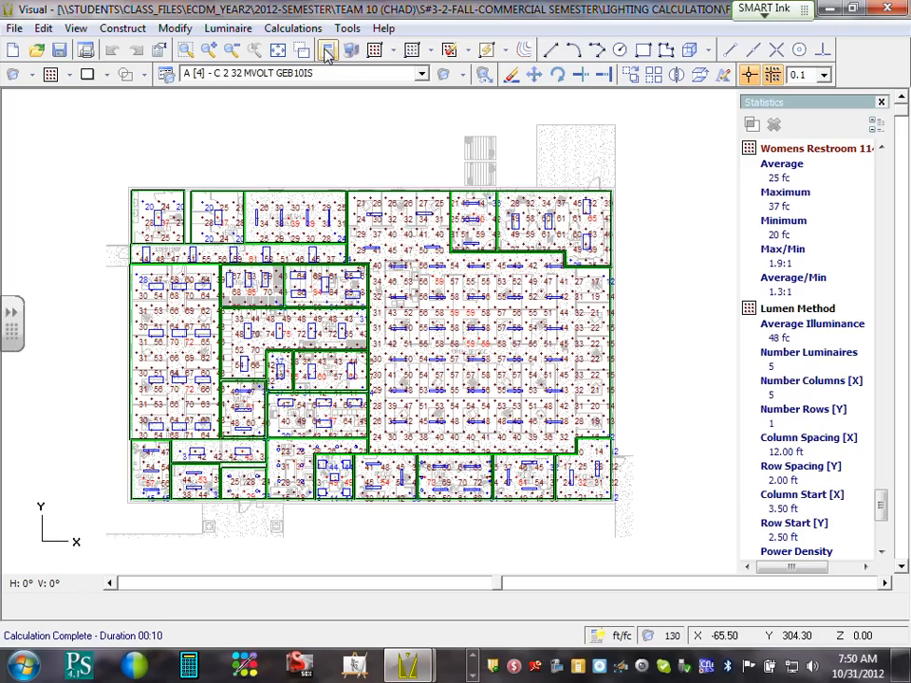
click(325, 54)
click(227, 339)
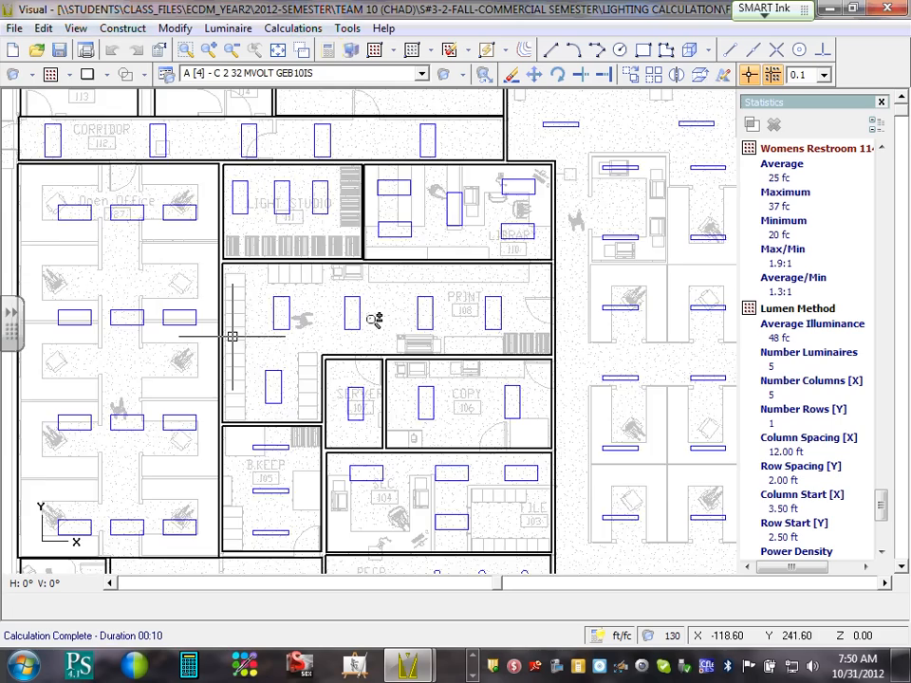
scroll(374, 320, up, 2)
scroll(374, 319, down, 2)
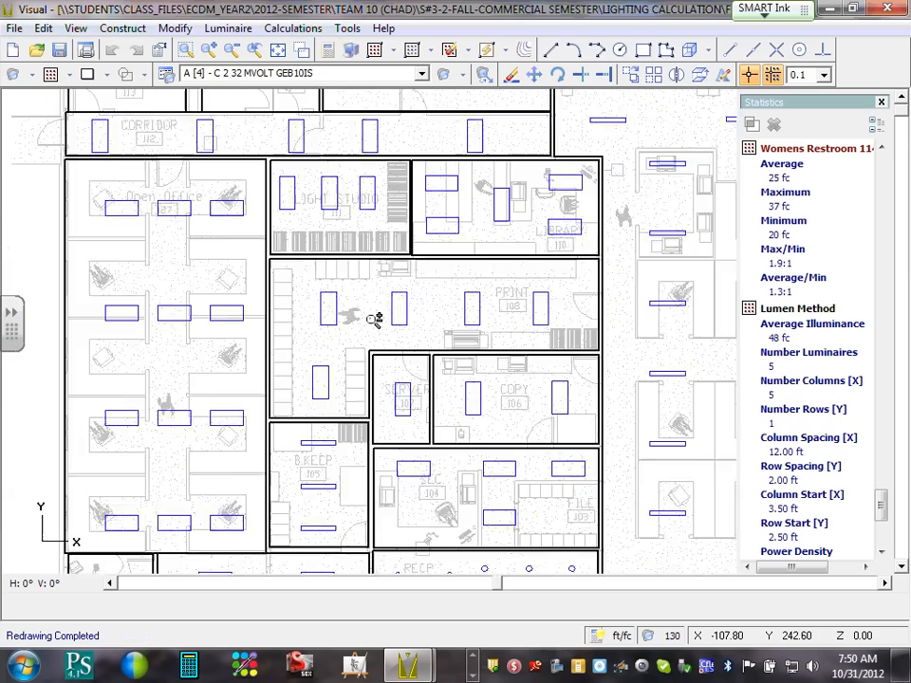
scroll(374, 320, down, 2)
scroll(371, 322, up, 1)
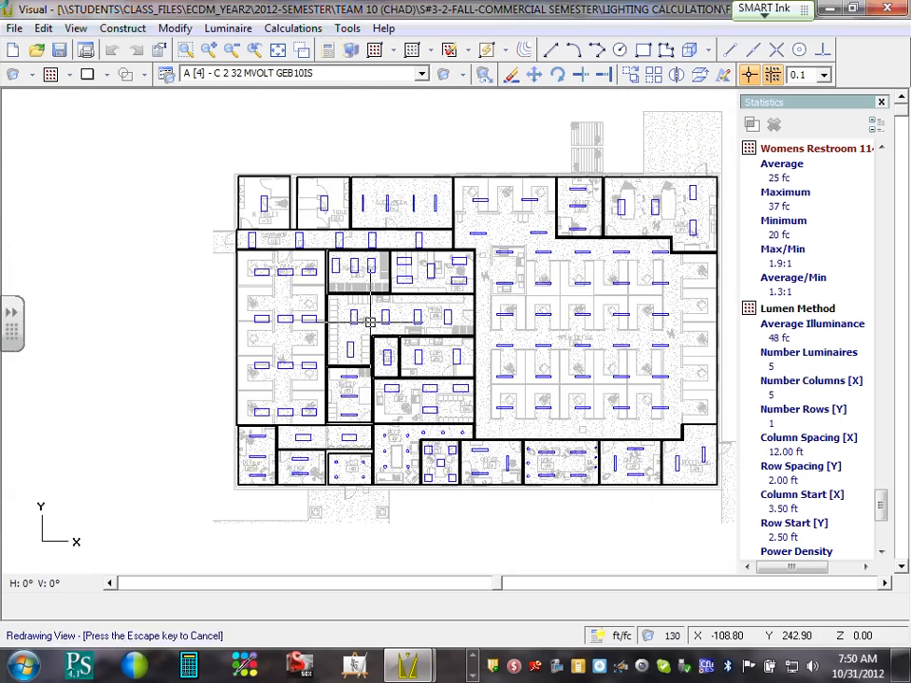
Reopen the print editor and review Pages 2, 3 and 4 after the recalculation.
click(14, 27)
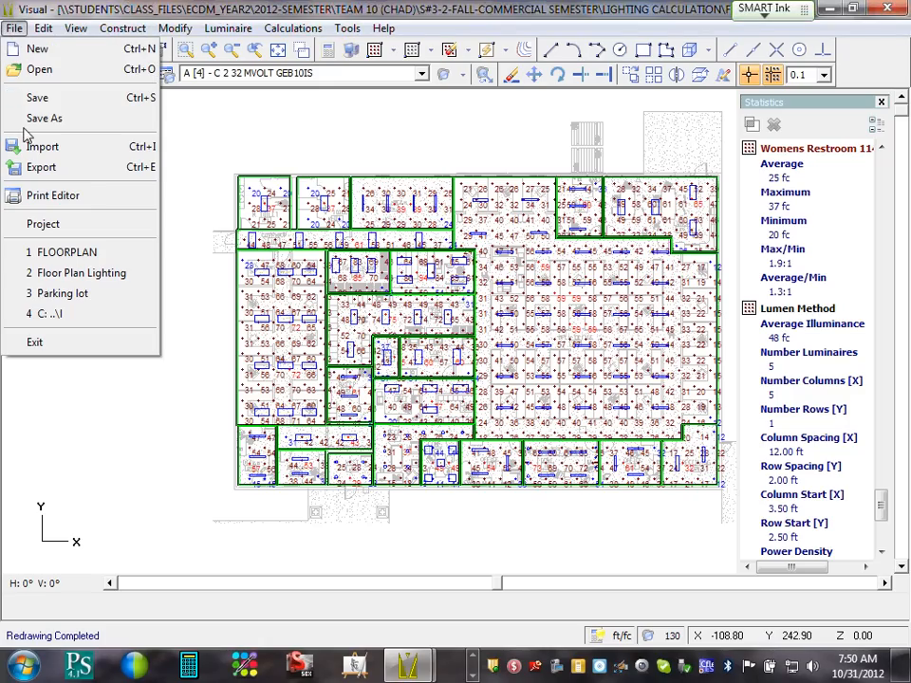
click(41, 196)
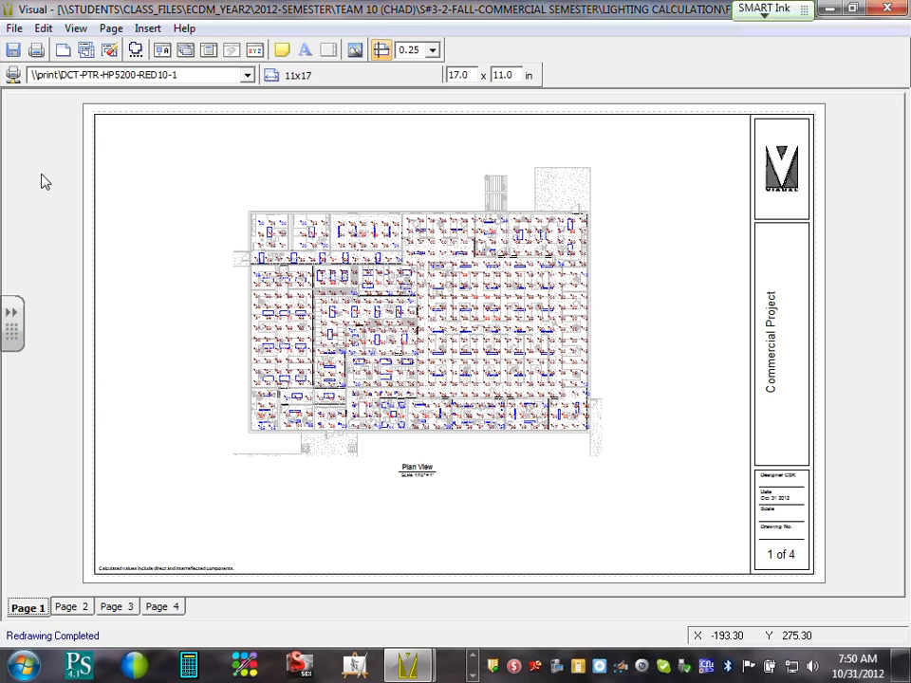
click(74, 608)
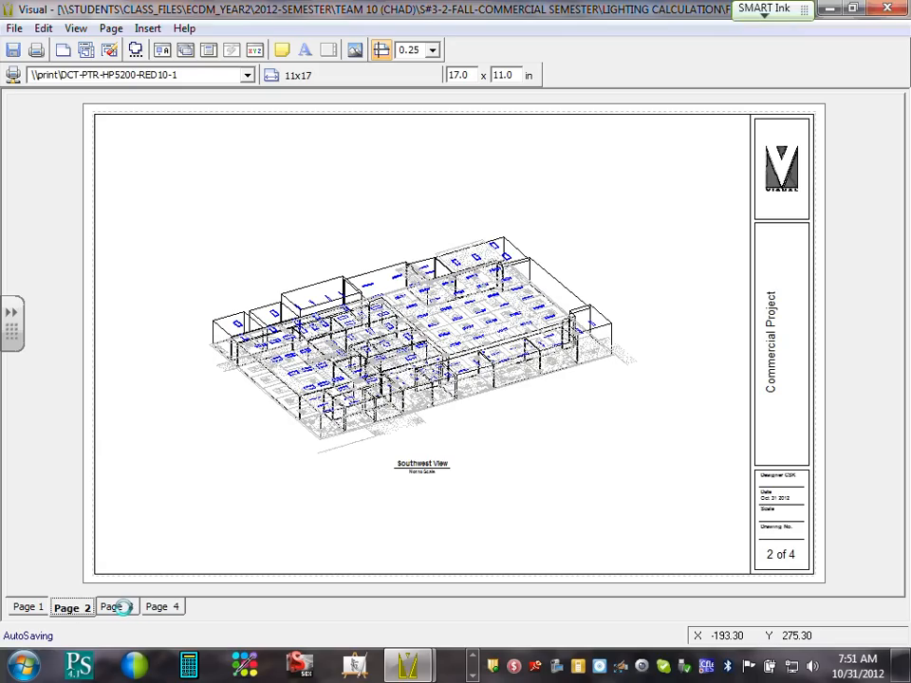
click(124, 609)
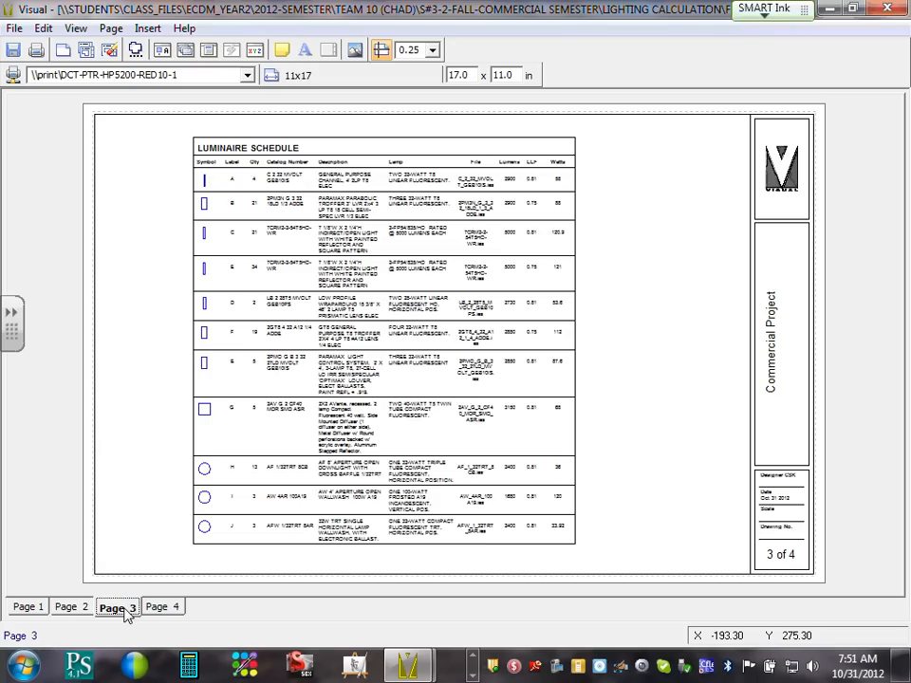
click(174, 608)
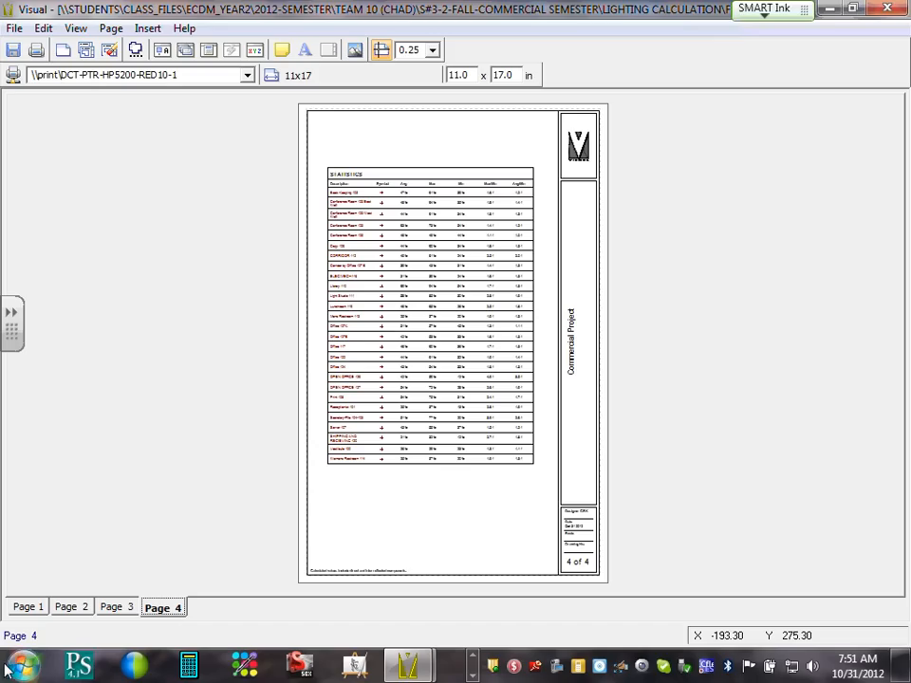
Turn on luminaire labels for the Plan View illustration on Page 1.
click(24, 608)
click(287, 75)
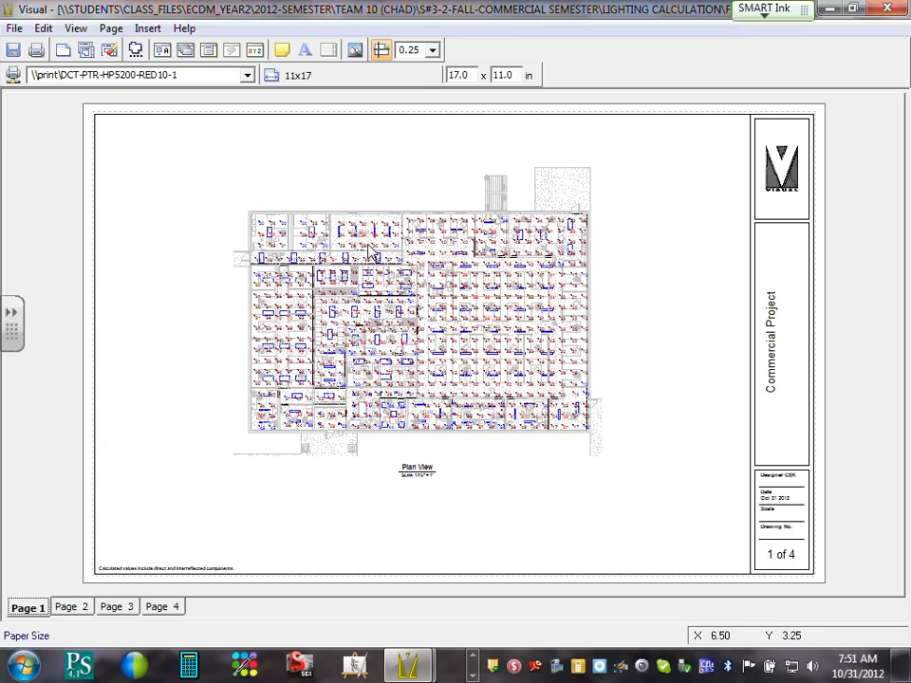
double_click(371, 262)
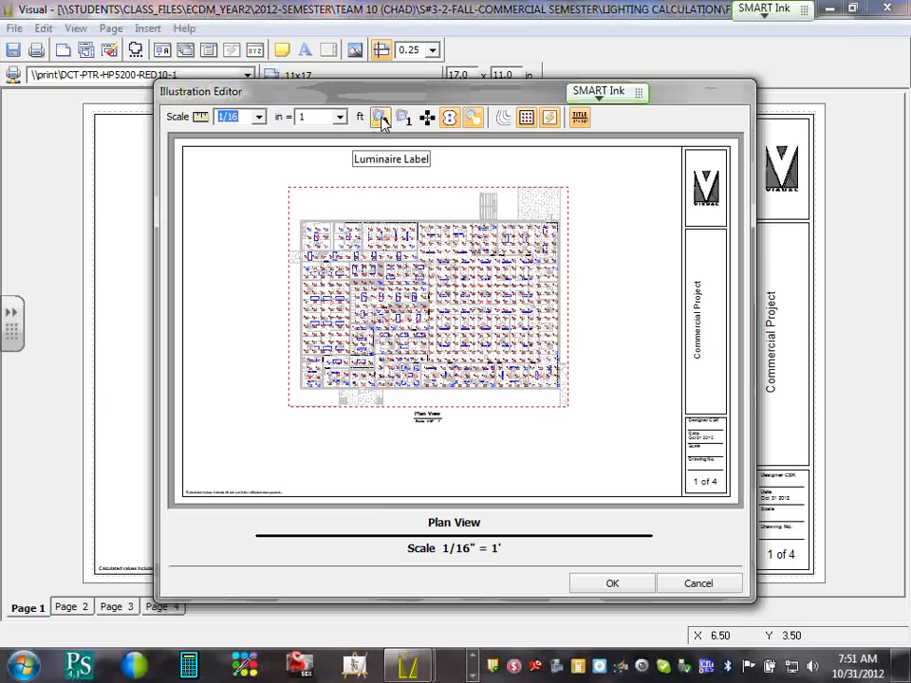
click(380, 118)
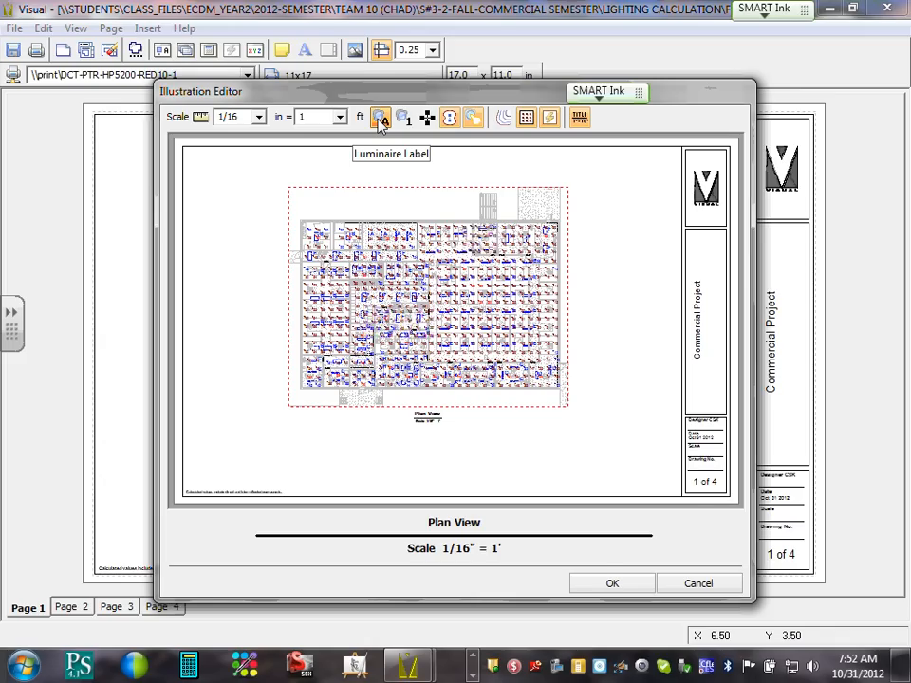
click(609, 582)
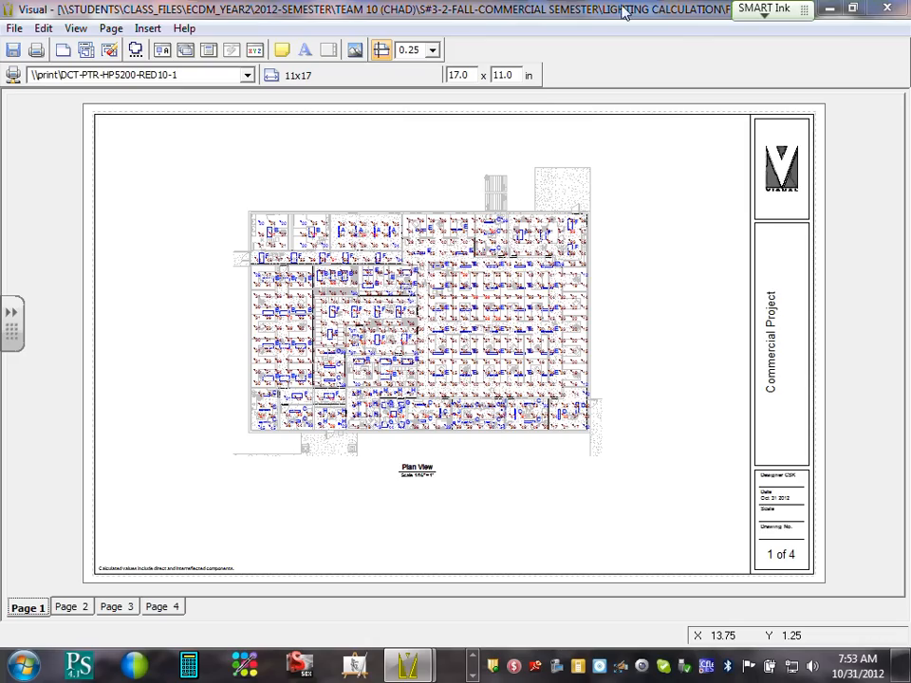
Duplicate Page 1 as a fifth page and delete the border and title block from the copy.
click(116, 30)
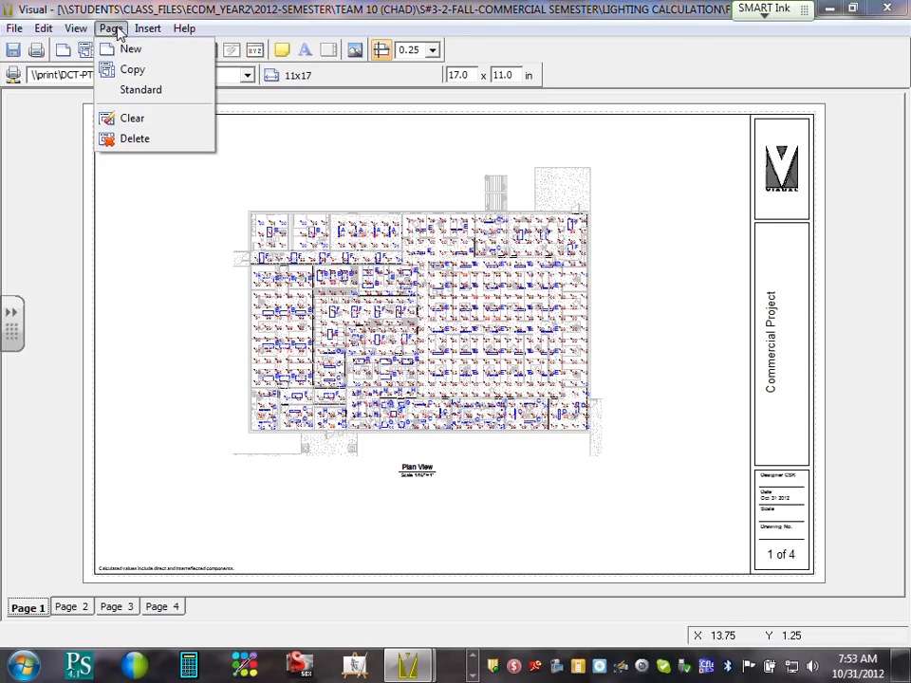
click(140, 91)
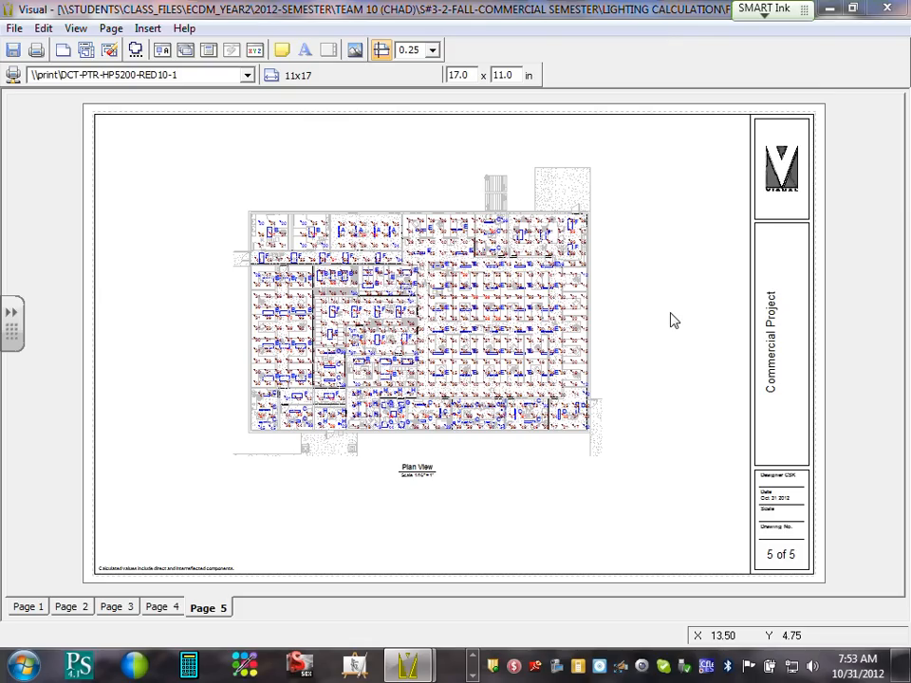
click(771, 228)
key(Delete)
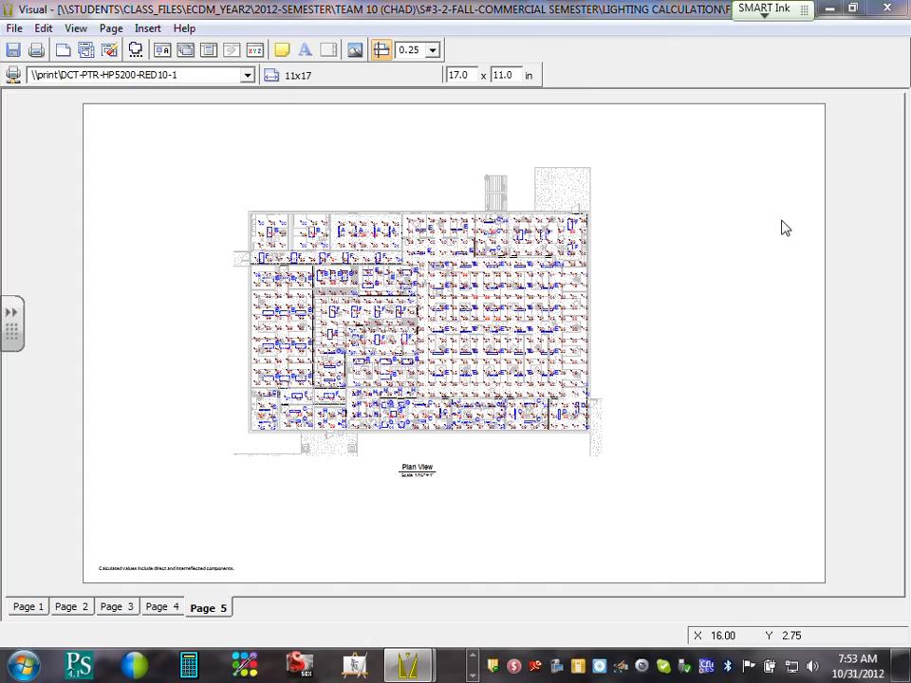
Hide the calculation point values in Page 5's Plan View illustration.
click(432, 323)
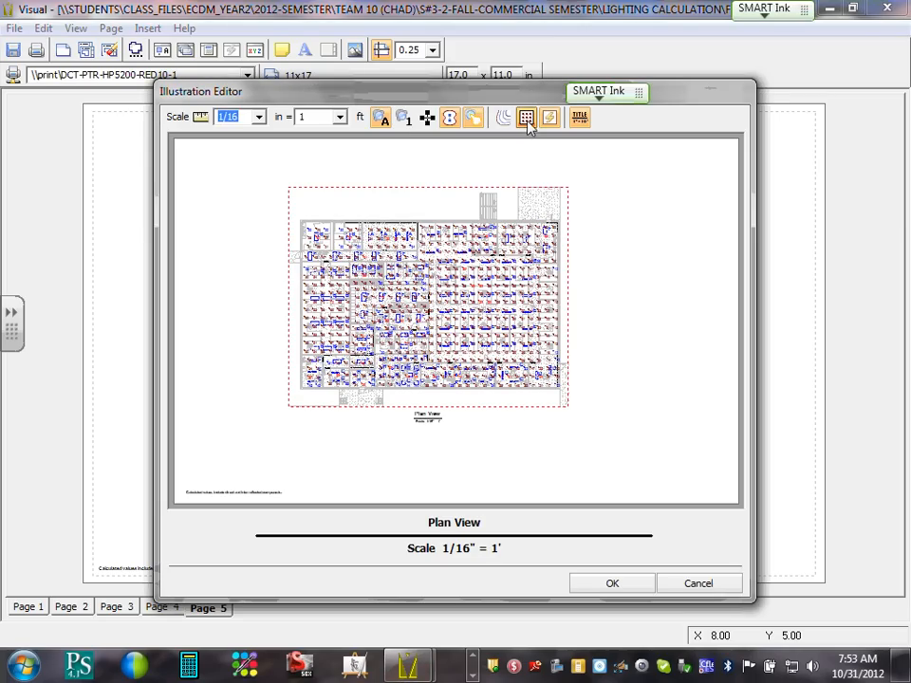
click(527, 120)
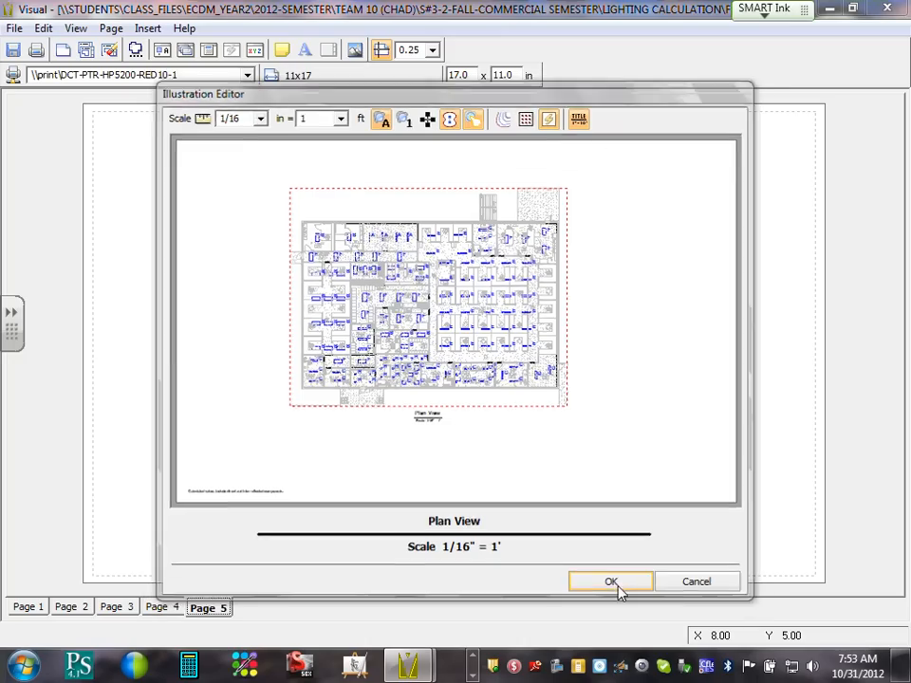
click(617, 589)
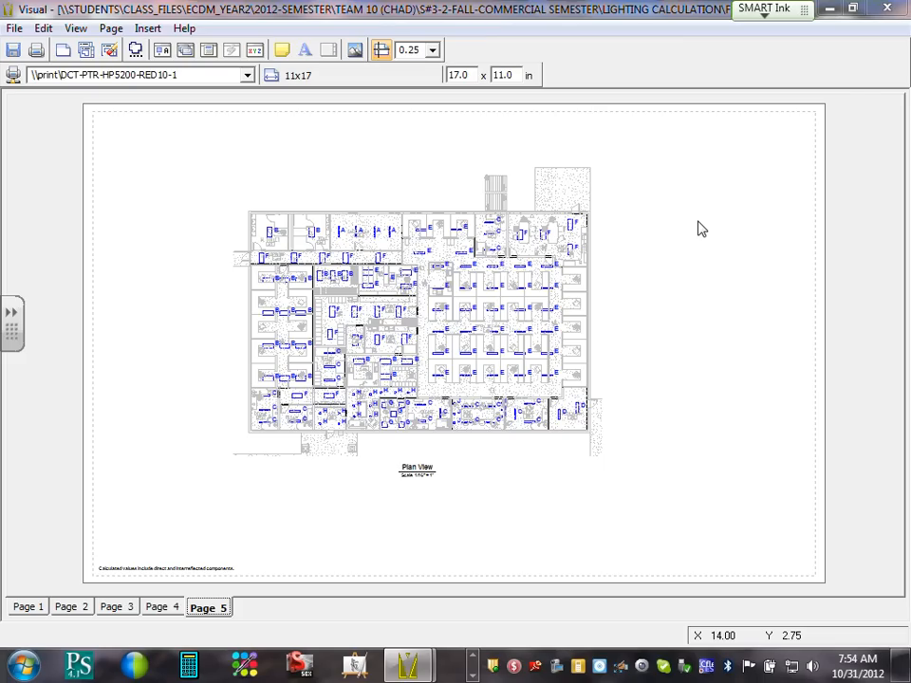
Set the scale of Page 5's Plan View illustration to 1 in = 1 ft.
click(471, 313)
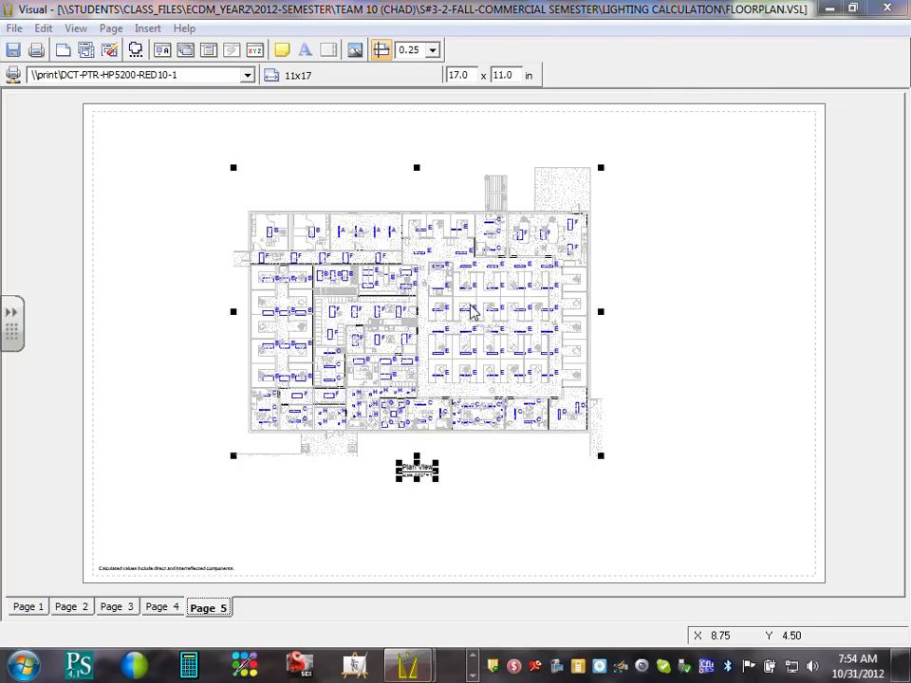
double_click(472, 313)
click(258, 116)
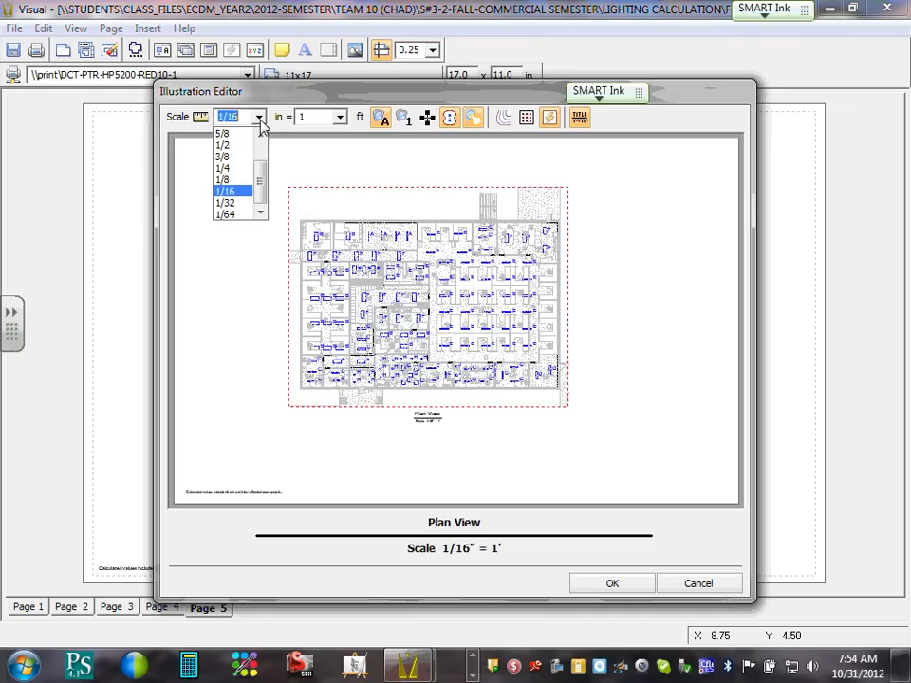
drag(260, 172, 261, 136)
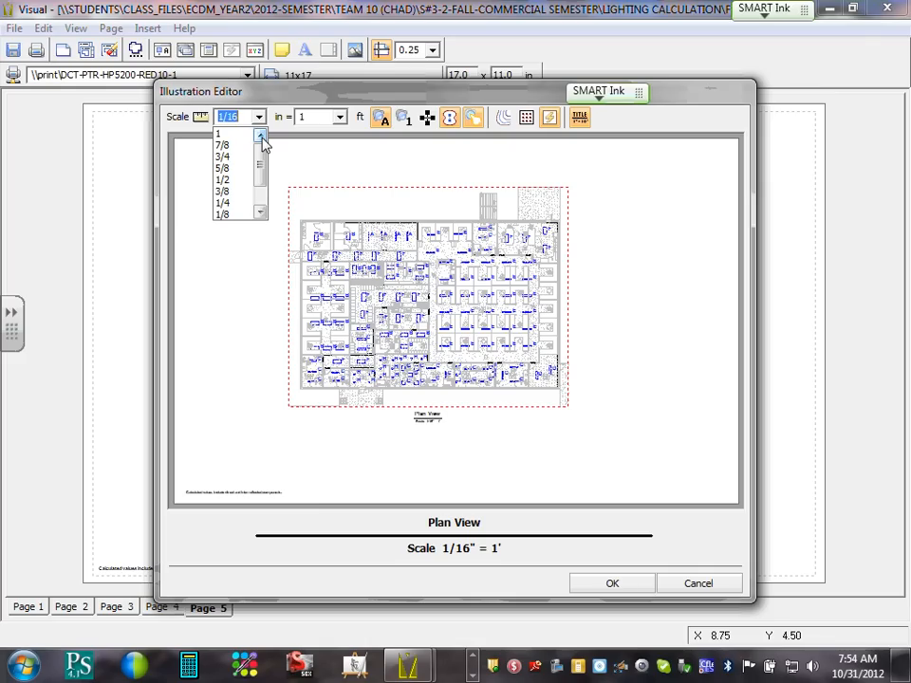
click(226, 133)
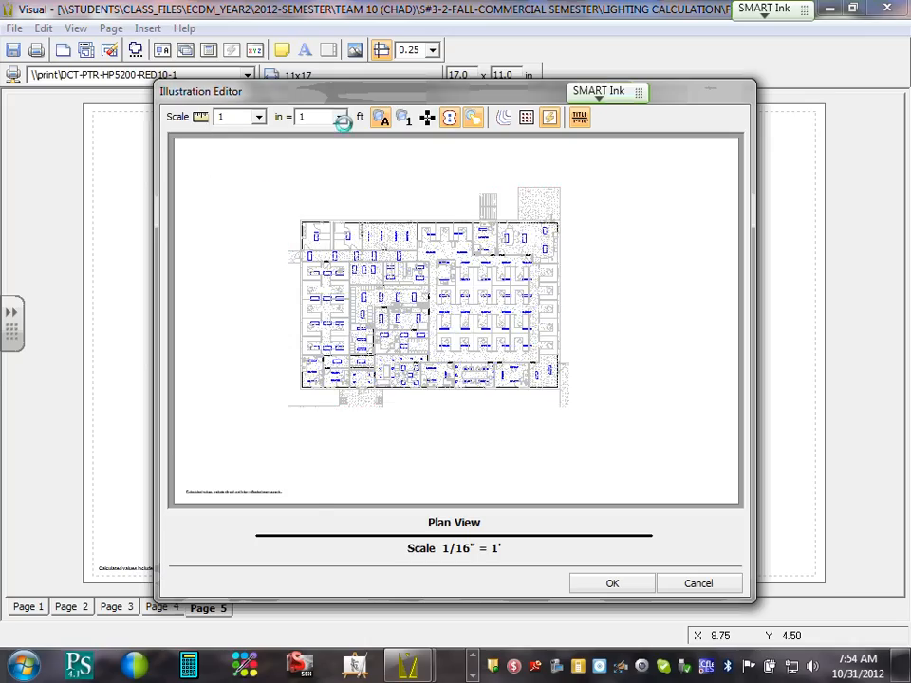
click(341, 120)
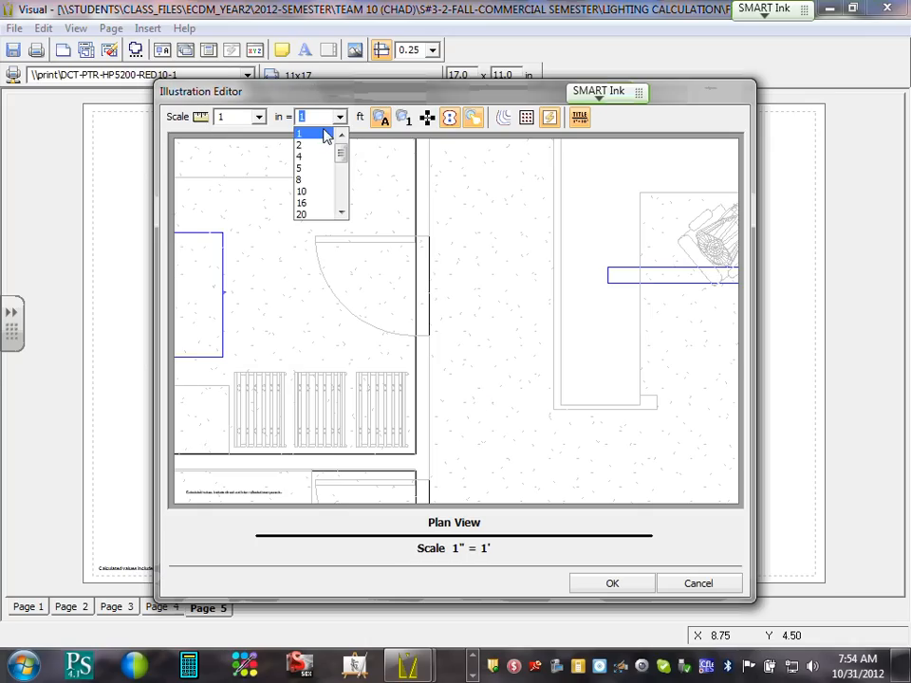
click(324, 141)
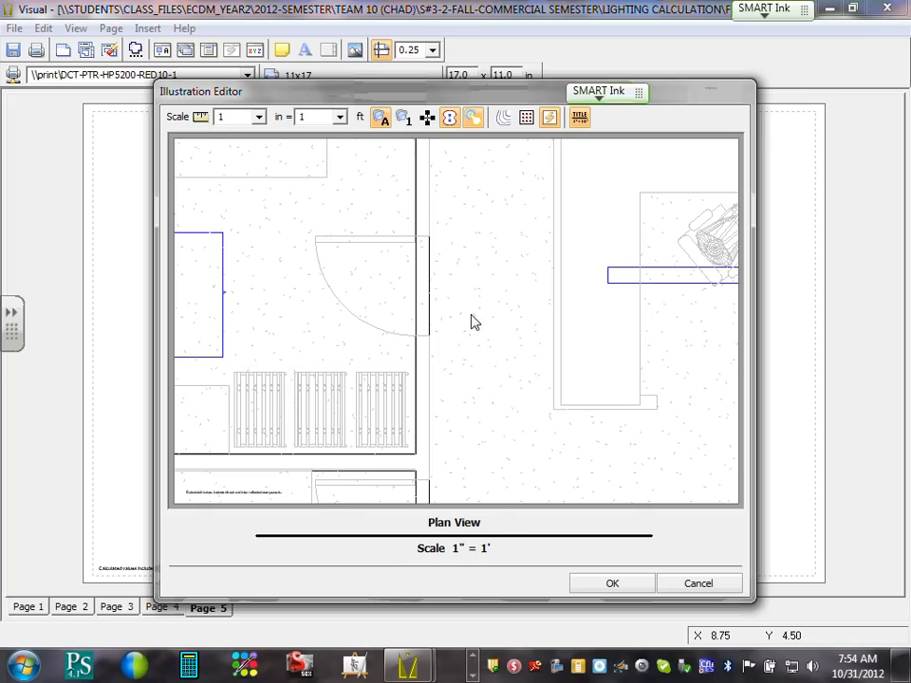
Reposition the plan in Page 5's Plan View illustration so the area around PRINT 108 fills the frame, and apply it.
drag(471, 314, 570, 323)
drag(353, 277, 529, 273)
mouse_move(321, 282)
mouse_down()
mouse_move(484, 271)
mouse_move(447, 277)
mouse_move(443, 254)
mouse_move(453, 303)
mouse_up()
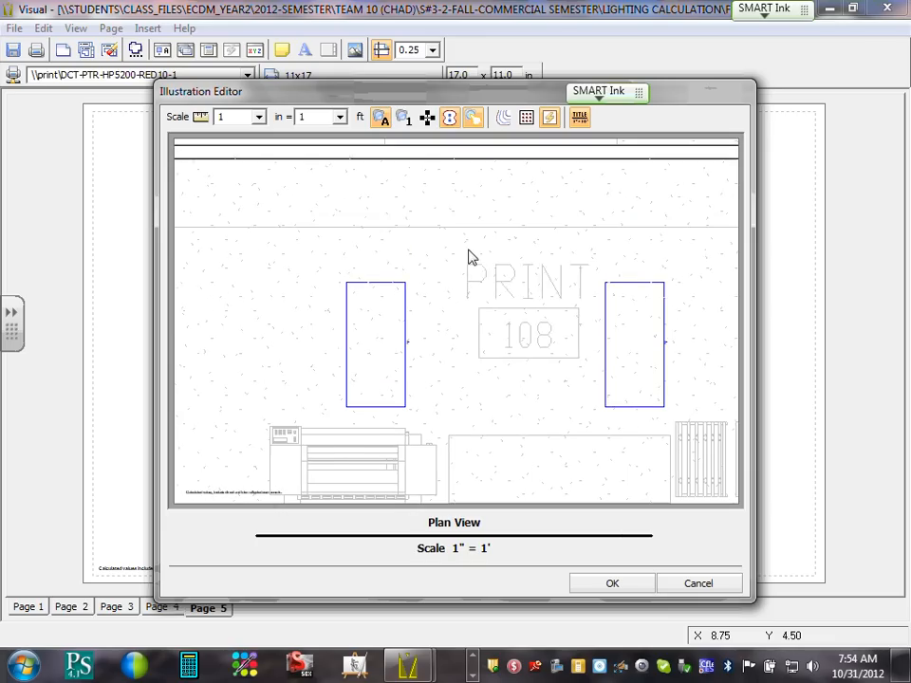
mouse_move(464, 241)
mouse_down()
mouse_move(454, 277)
mouse_move(448, 269)
mouse_up()
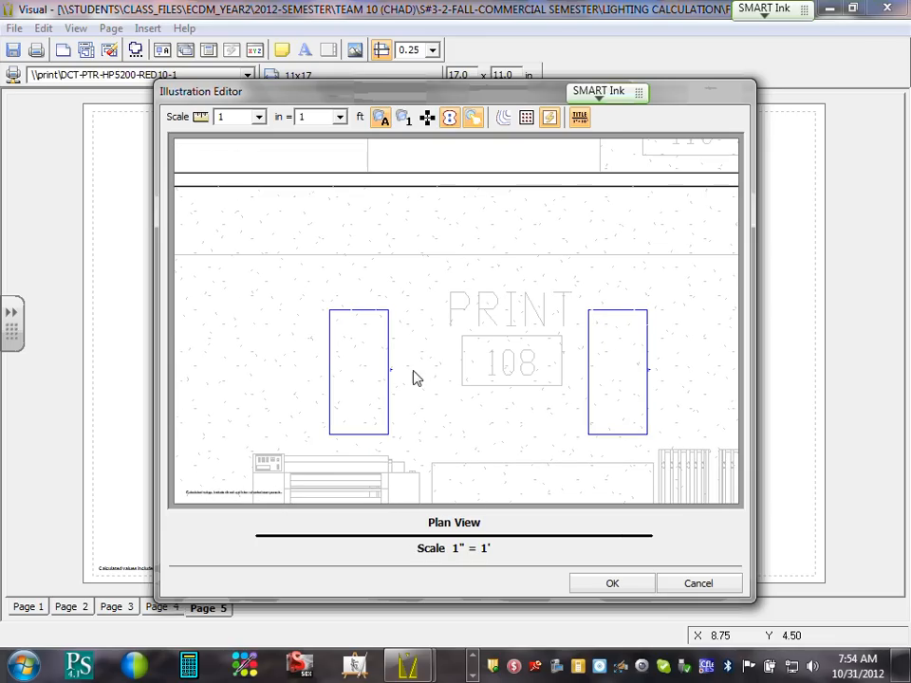
drag(450, 377, 444, 240)
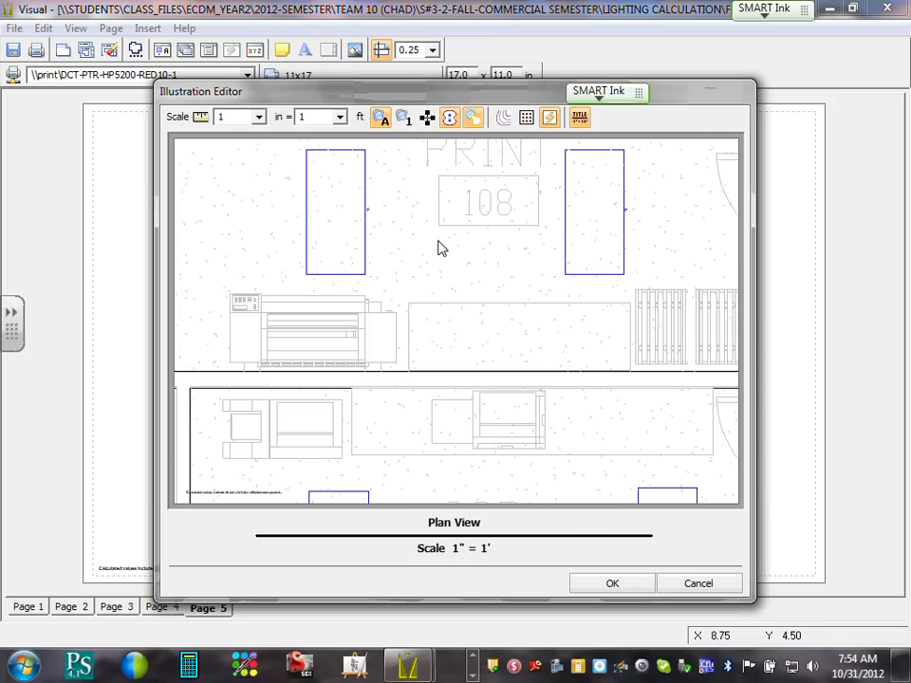
click(597, 586)
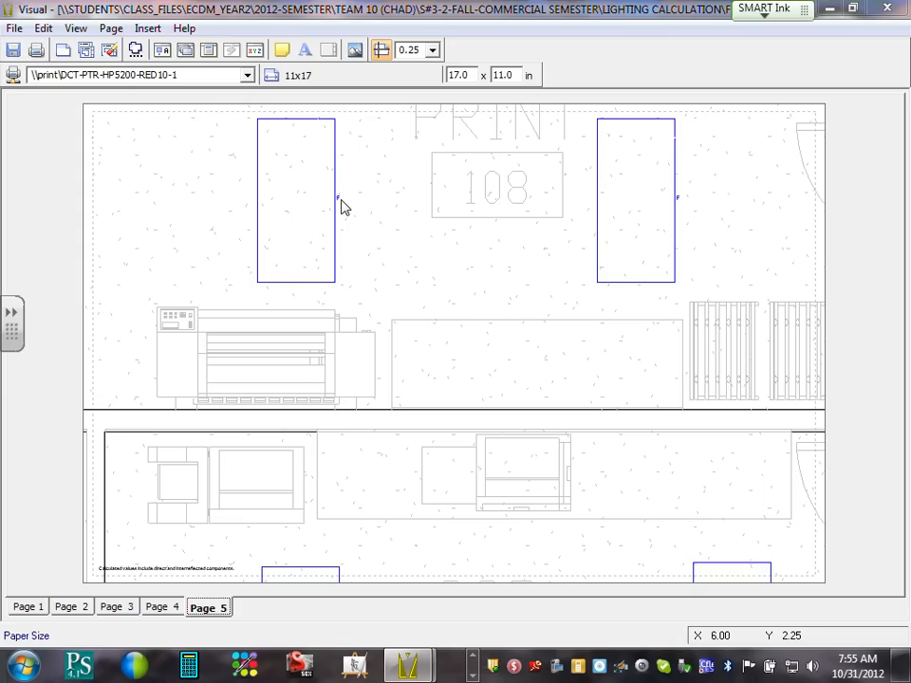
Reopen Page 5's Plan View illustration, toggle its luminaire labels off and back on, and accept.
click(495, 284)
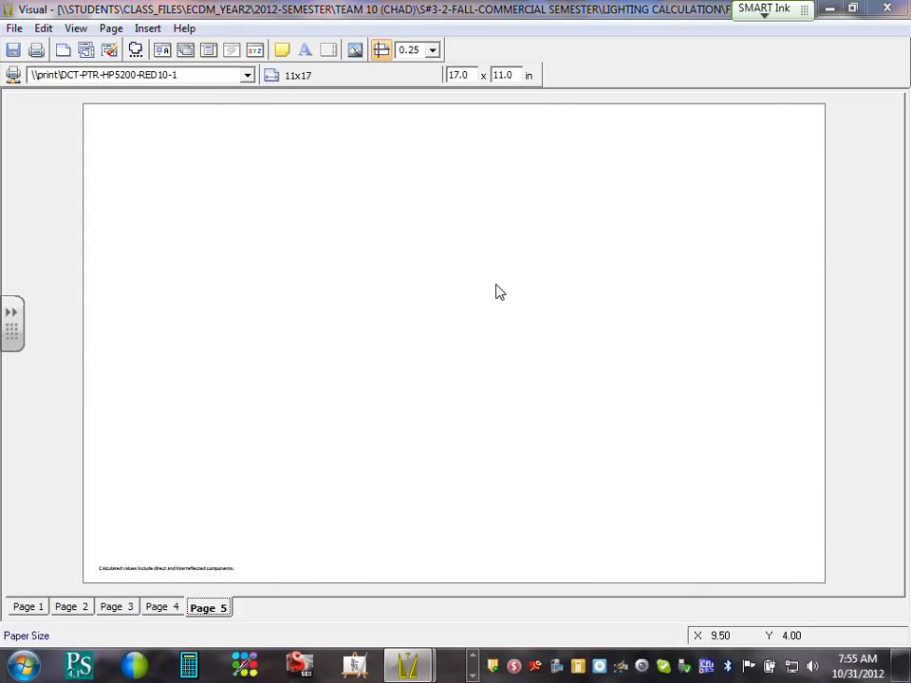
double_click(495, 284)
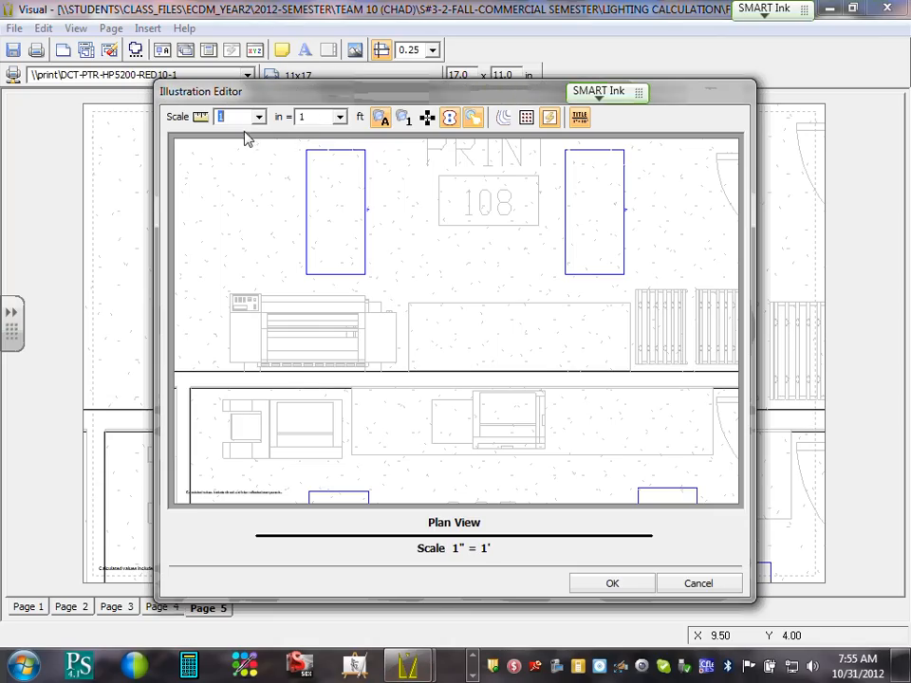
click(384, 122)
click(385, 122)
click(618, 589)
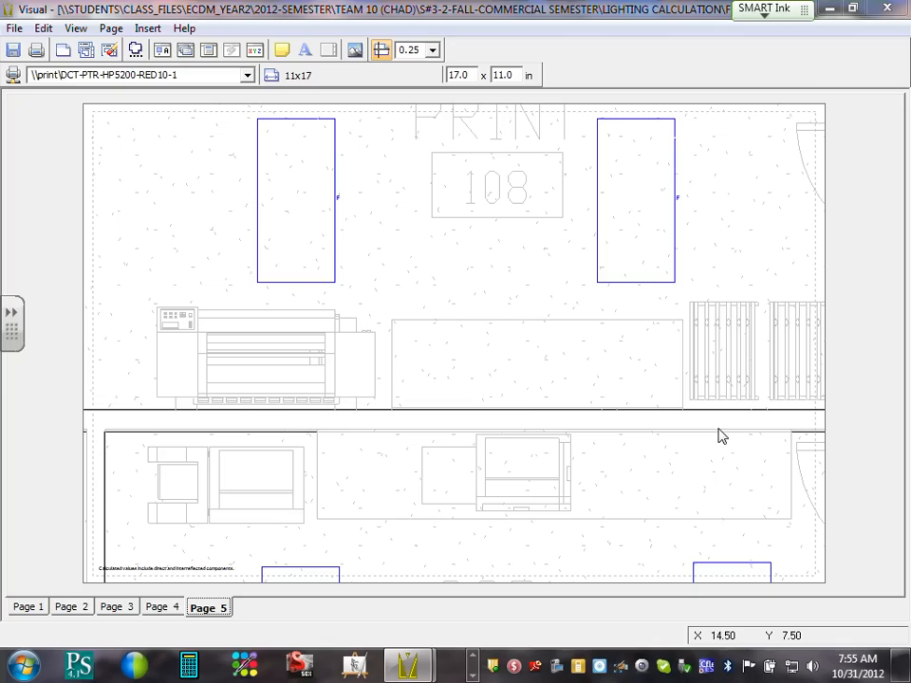
Start exporting Page 5 with all drawing layers selected and on.
click(15, 30)
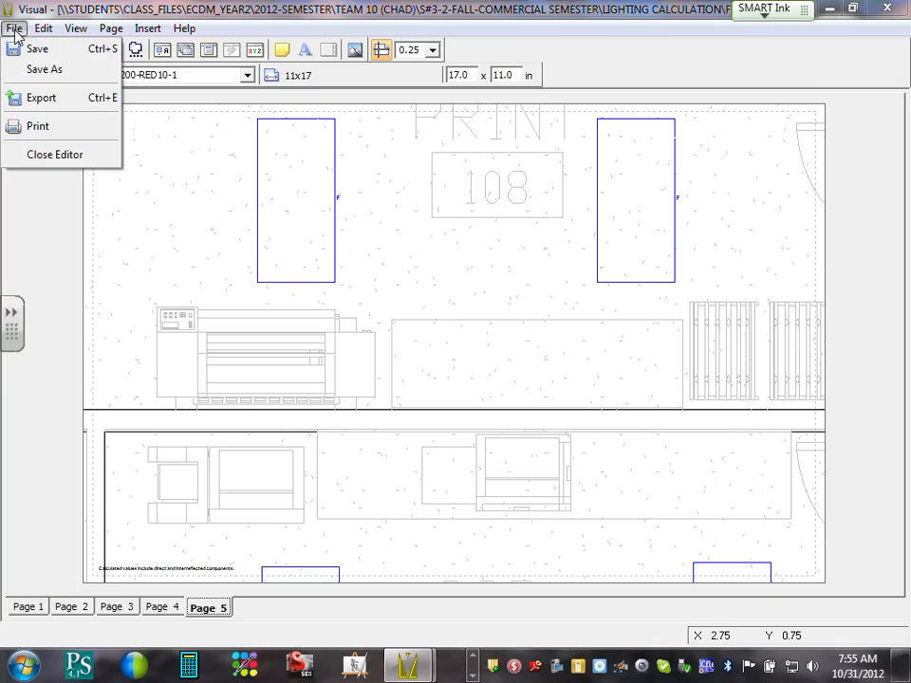
click(40, 99)
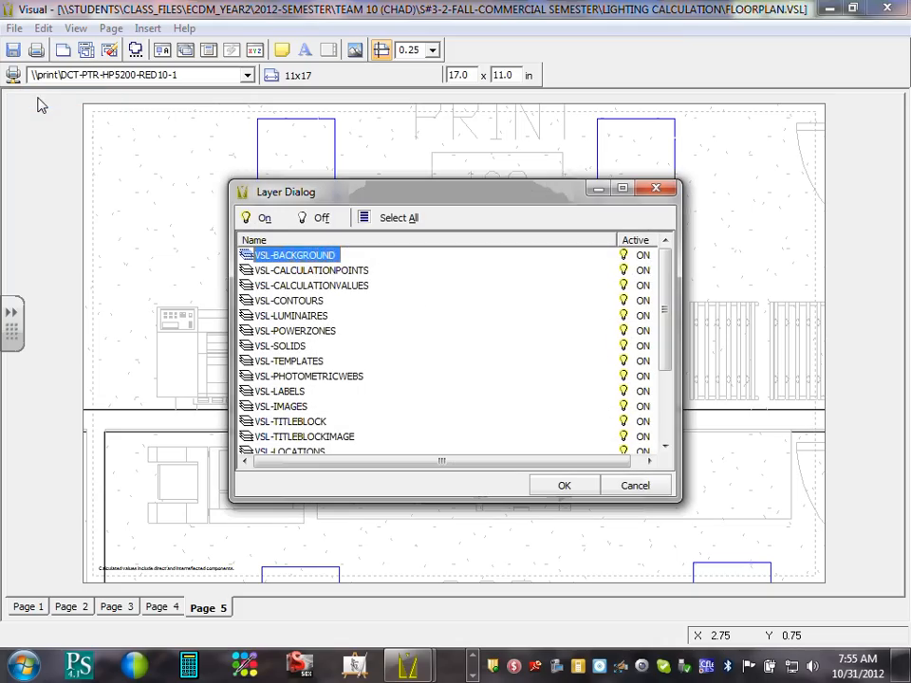
click(385, 220)
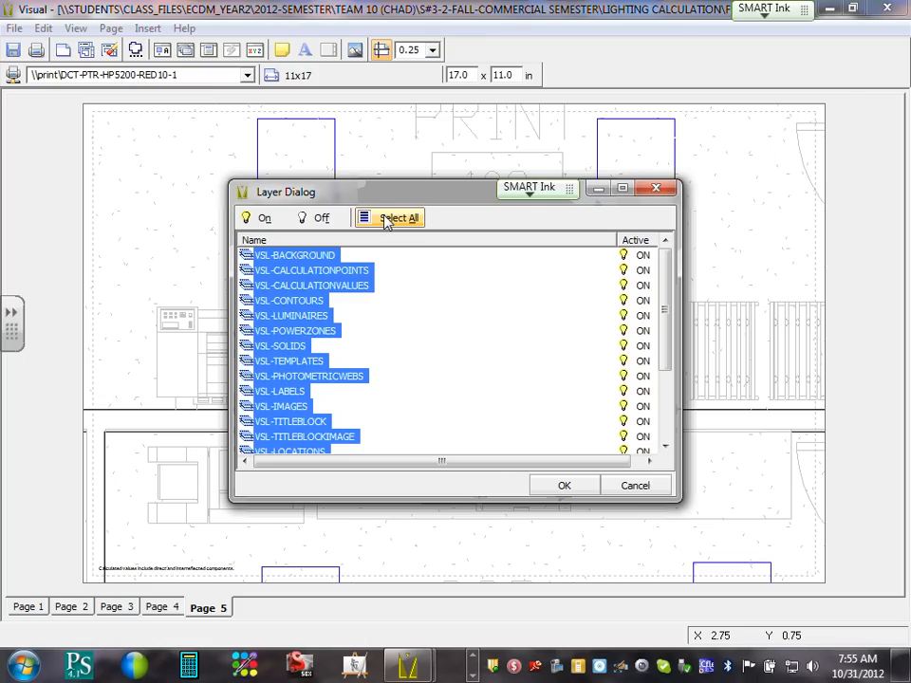
click(578, 490)
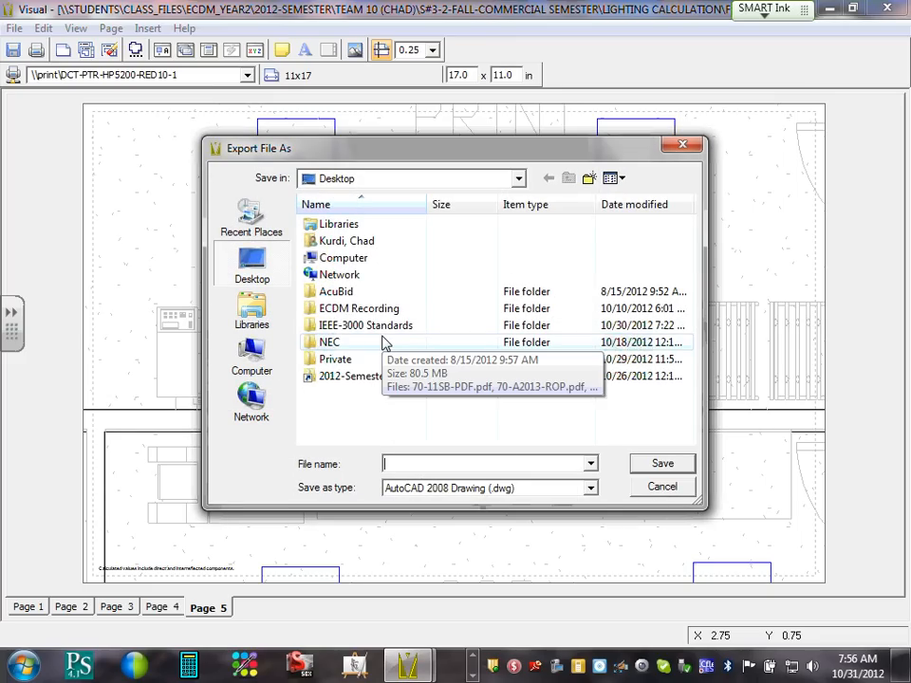
Set the export location to Team 10's Lighting Calculation folder within S#3-2-Fall-Commercial Semester in 2012-Semester.
double_click(350, 380)
double_click(368, 343)
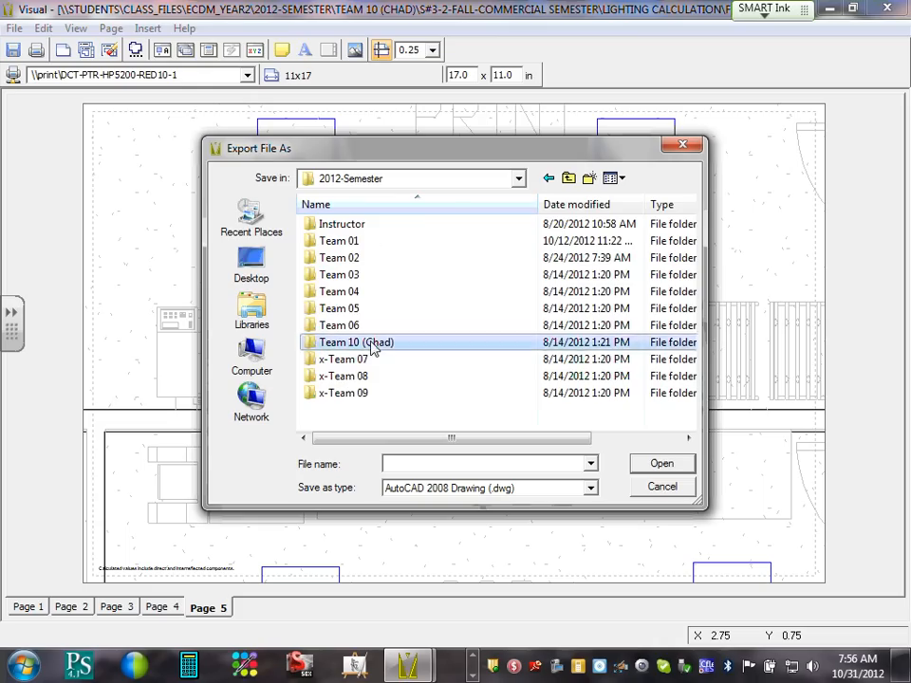
double_click(384, 243)
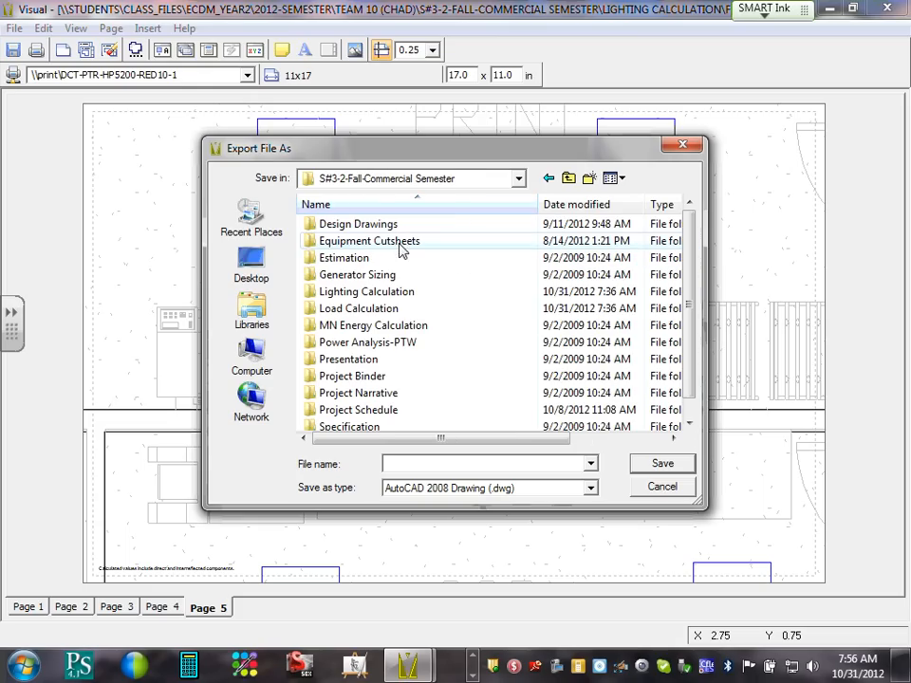
double_click(377, 227)
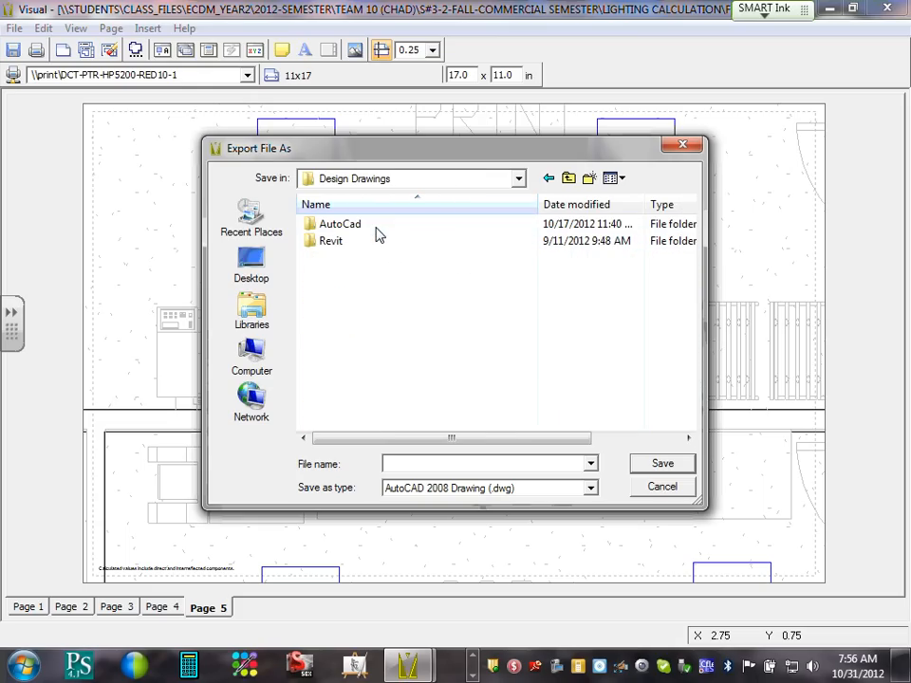
click(568, 178)
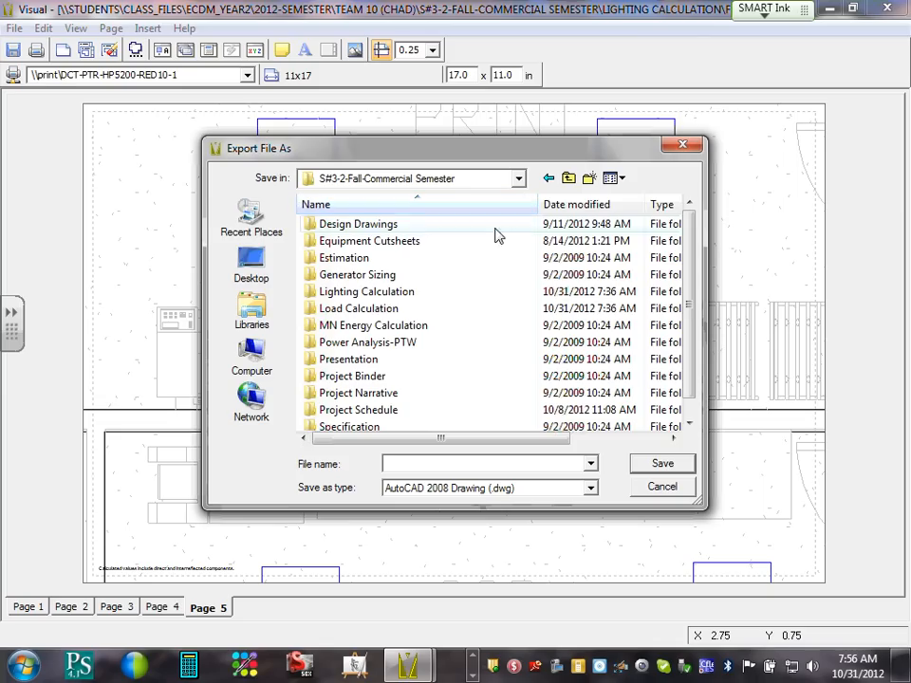
double_click(372, 293)
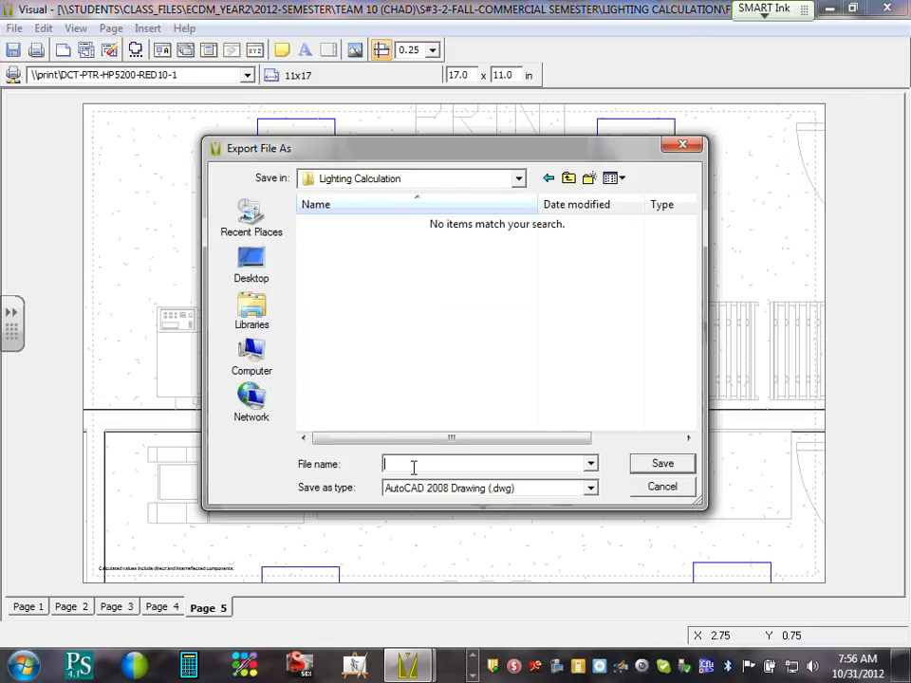
Name the export Plan View-CAD-Visual and save it as an AutoCAD 2008 drawing (.dwg).
text(Plan View-Cad)
key(BackSpace)
key(BackSpace)
text(AD)
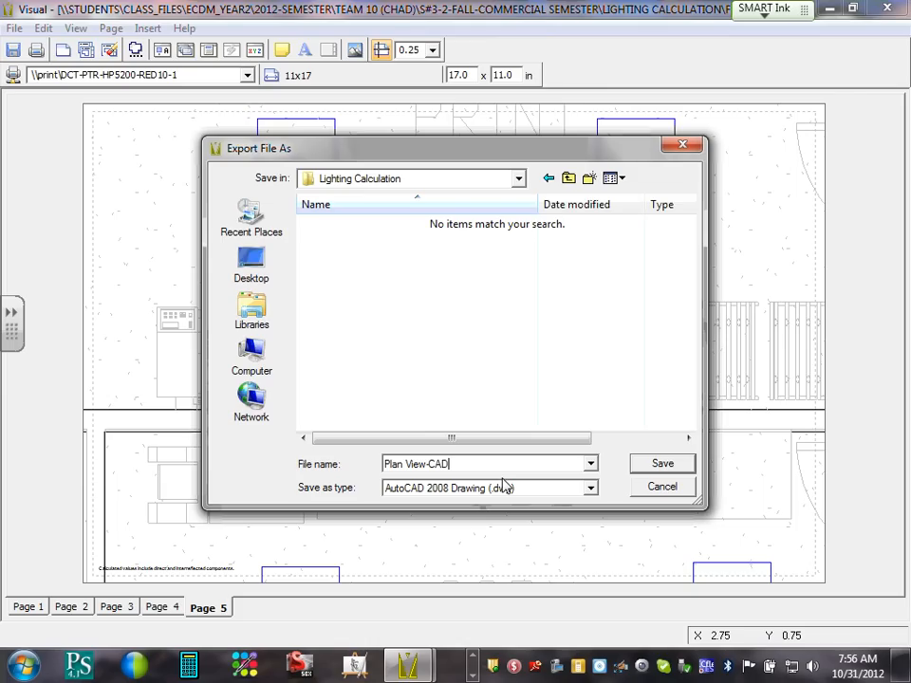
text(-Visual)
click(655, 467)
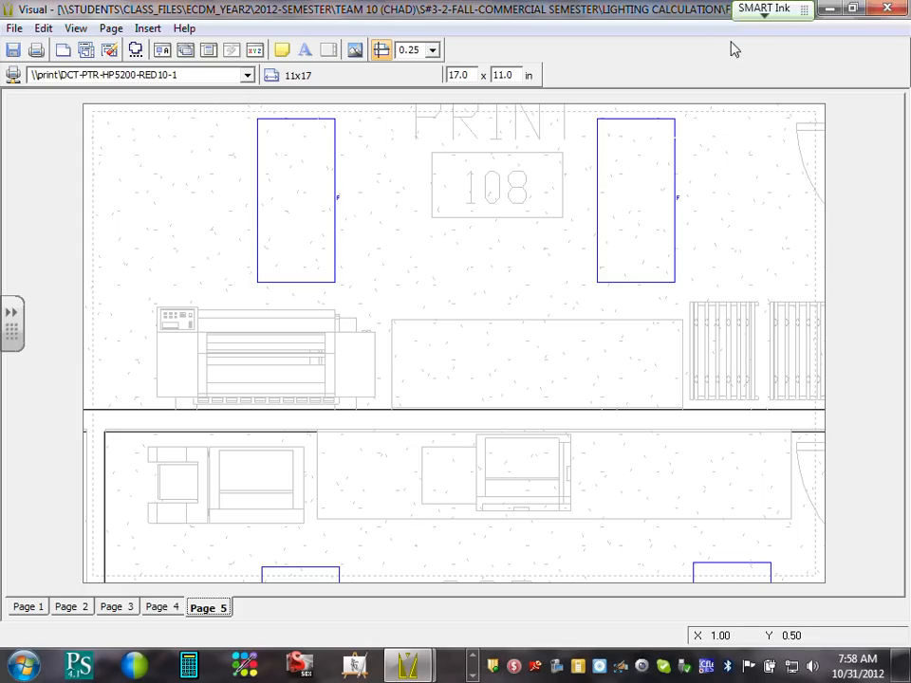
Minimize the lighting program and browse from the desktop's 2012-Semester shortcut to Team 10's S#3-2-Fall-Commercial Semester Lighting Calculation folder.
click(826, 8)
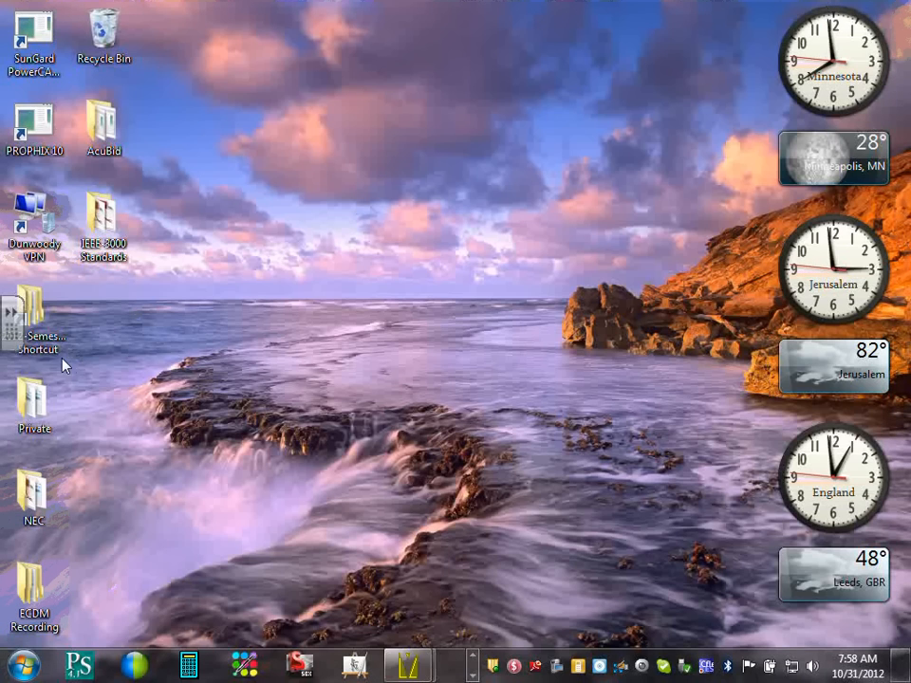
double_click(40, 307)
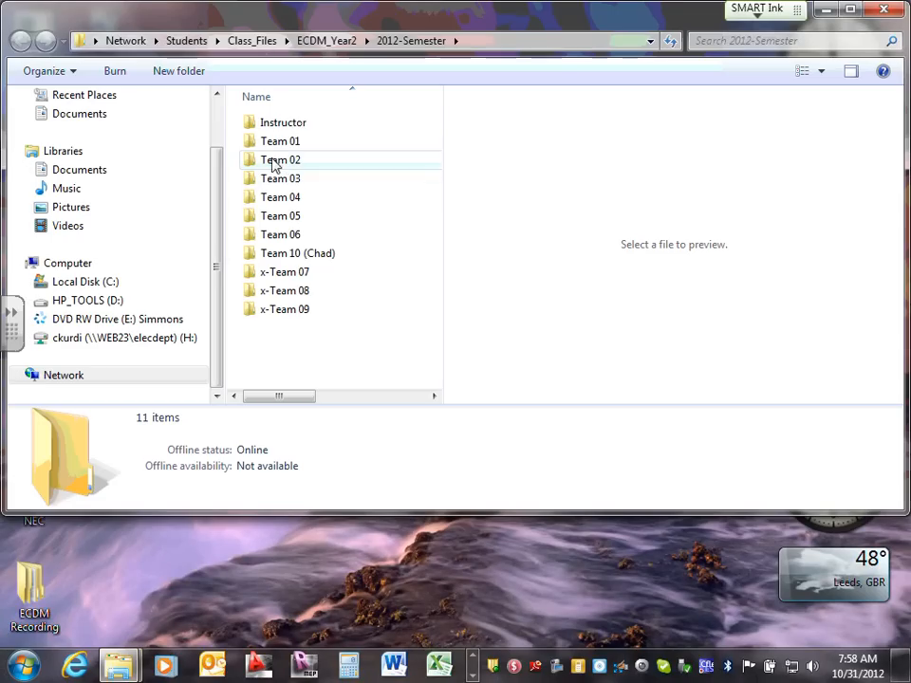
click(307, 258)
double_click(308, 258)
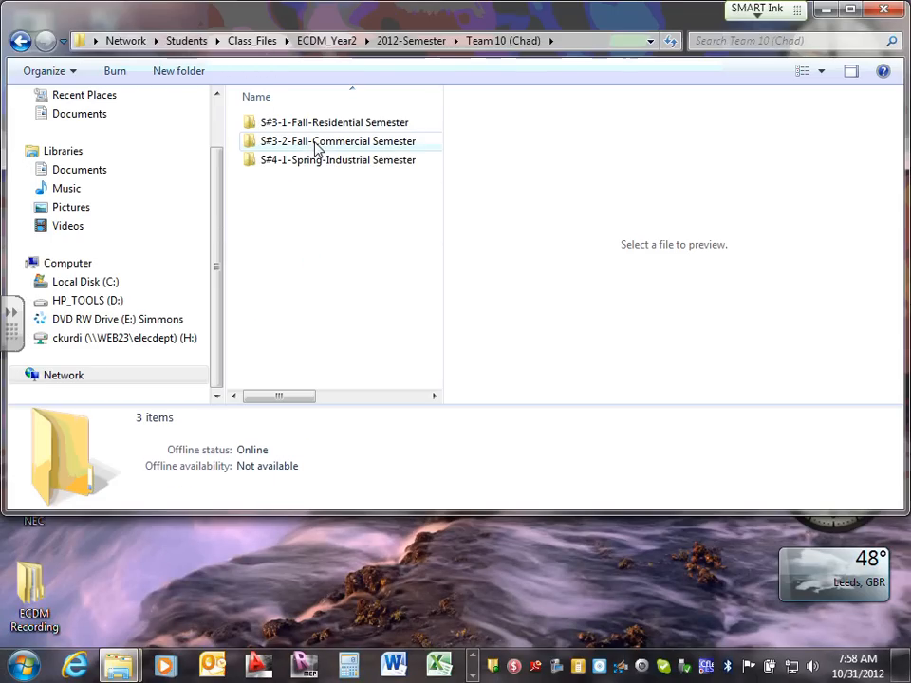
click(319, 143)
double_click(319, 143)
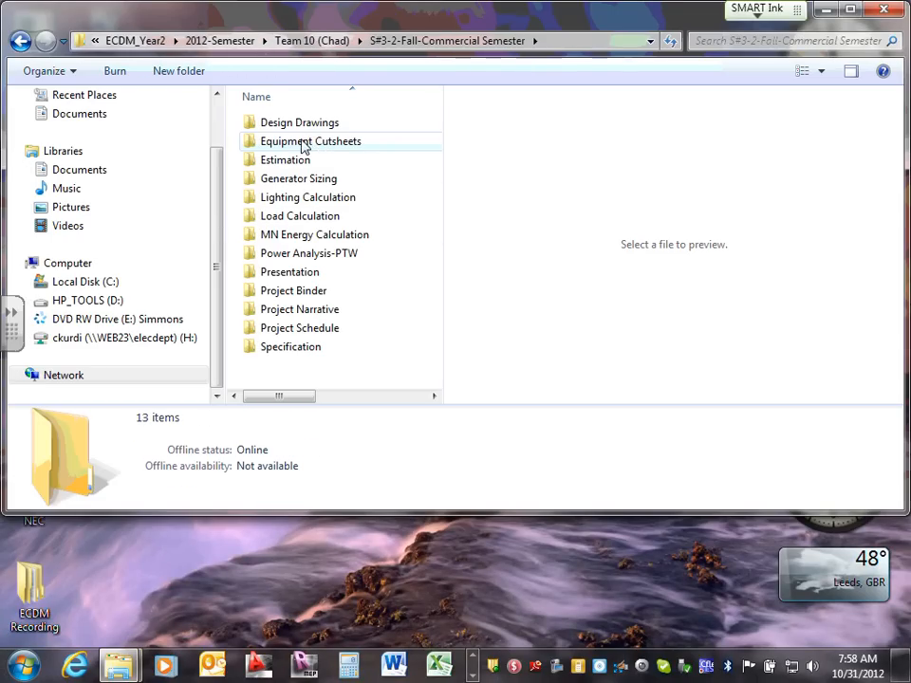
double_click(313, 197)
Open Plan View-CAD-Visual.DWG in AutoCAD, continuing past the license and foreign-file notices and closing the Autodesk Exchange window.
click(316, 164)
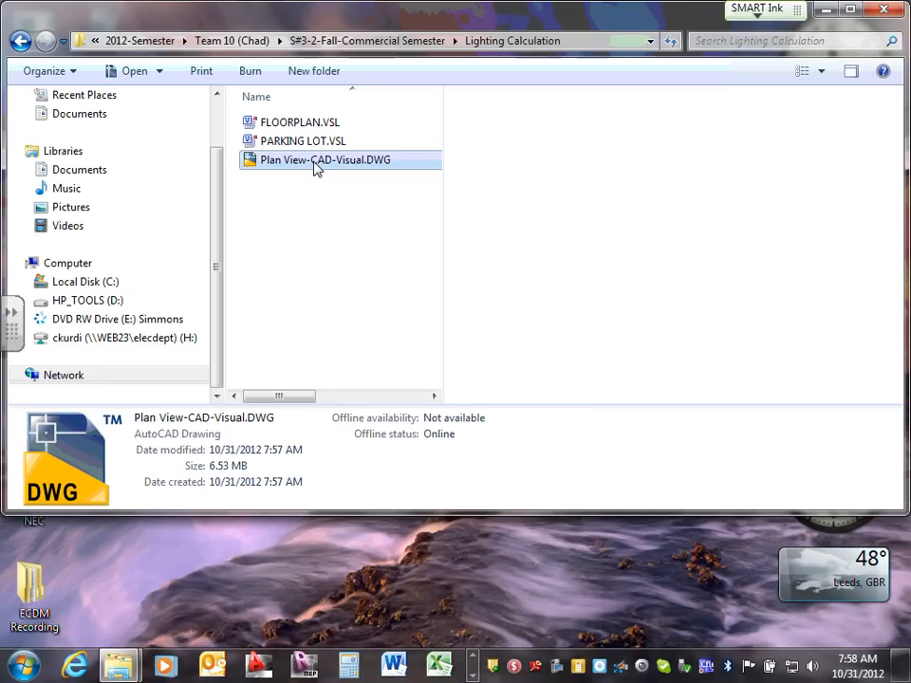
double_click(316, 163)
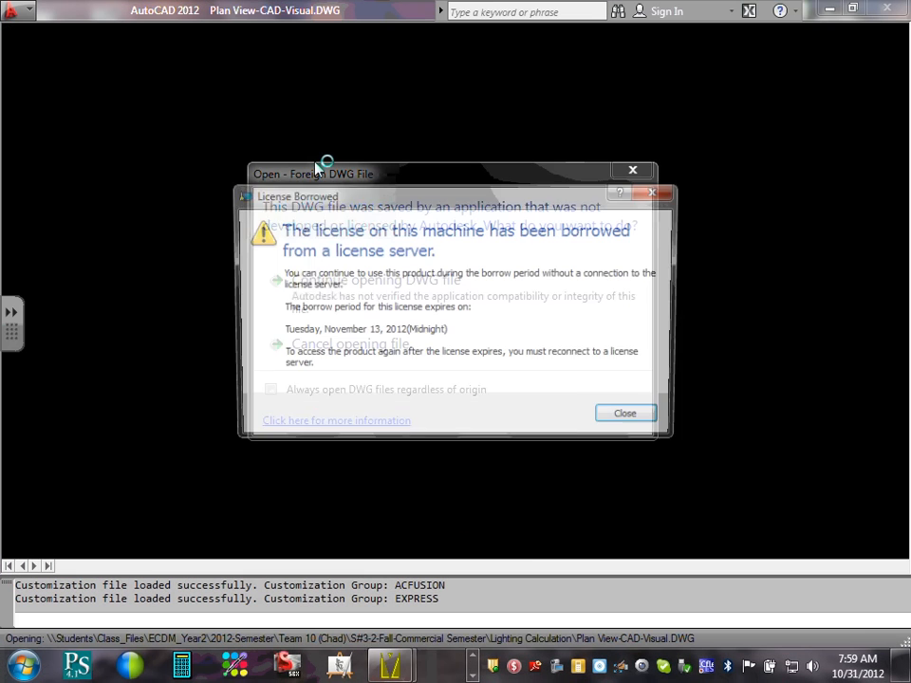
click(651, 417)
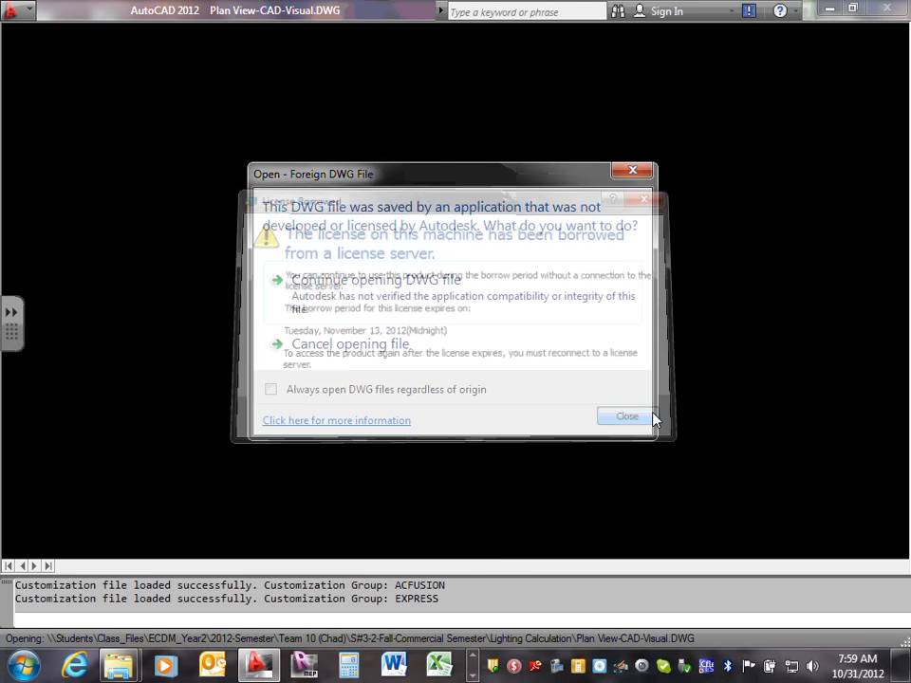
click(417, 298)
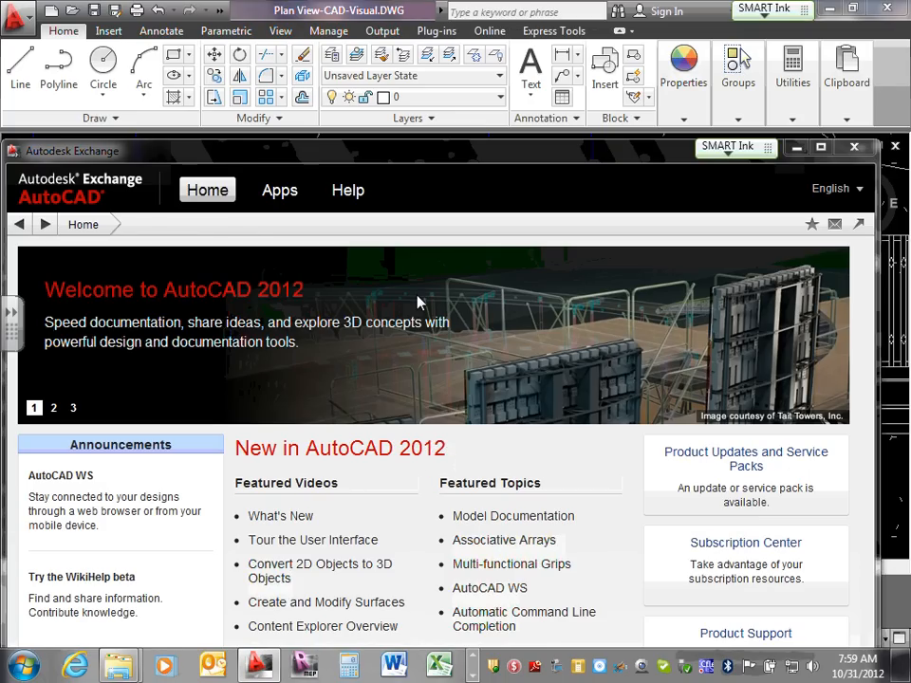
click(854, 147)
Fit the entire exported floor plan in the drawing view with Zoom All.
scroll(646, 210, down, 5)
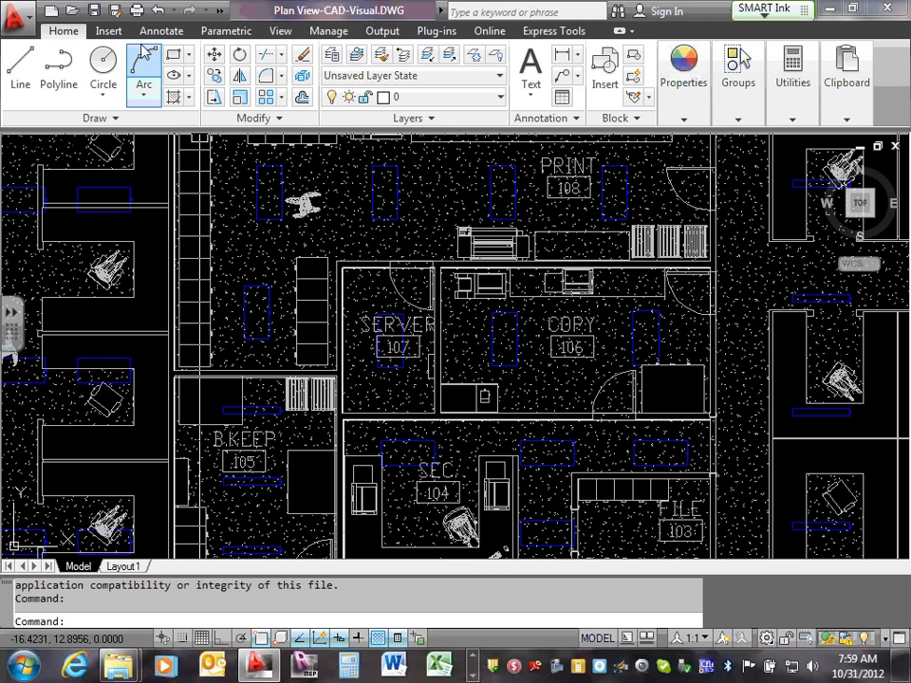
click(279, 33)
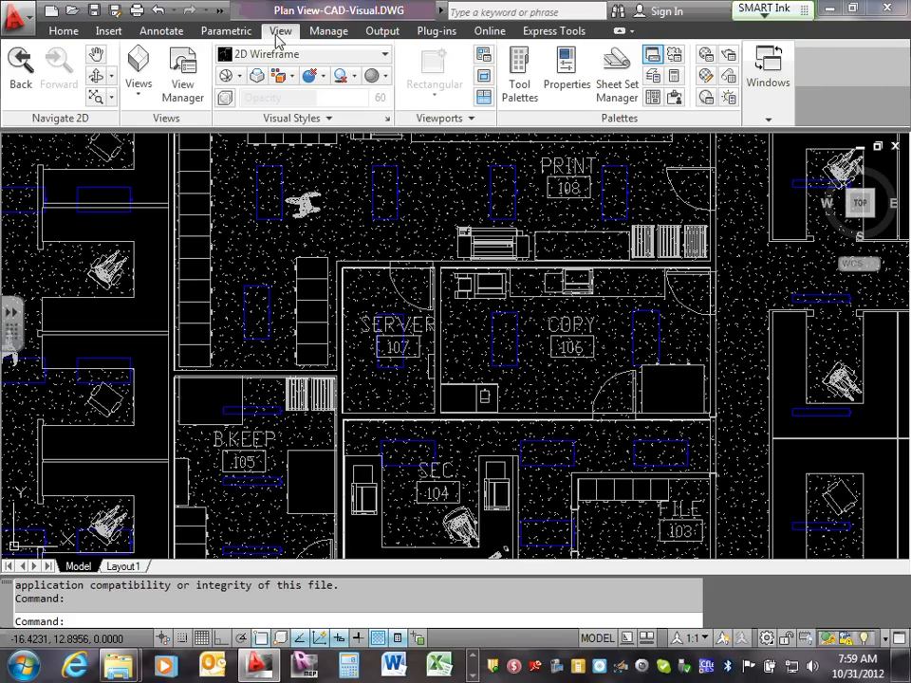
click(139, 90)
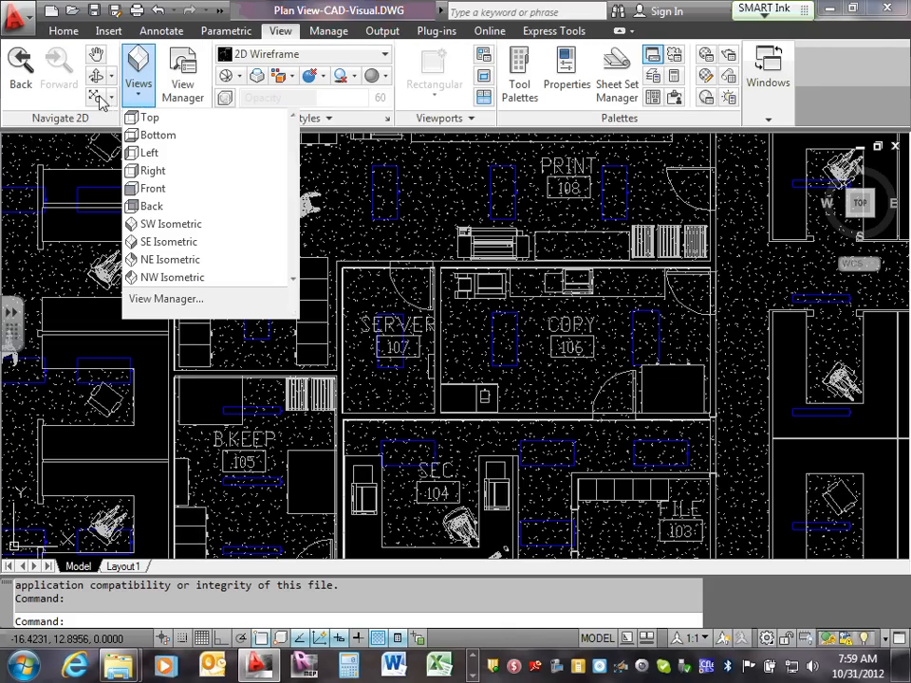
click(95, 97)
click(111, 98)
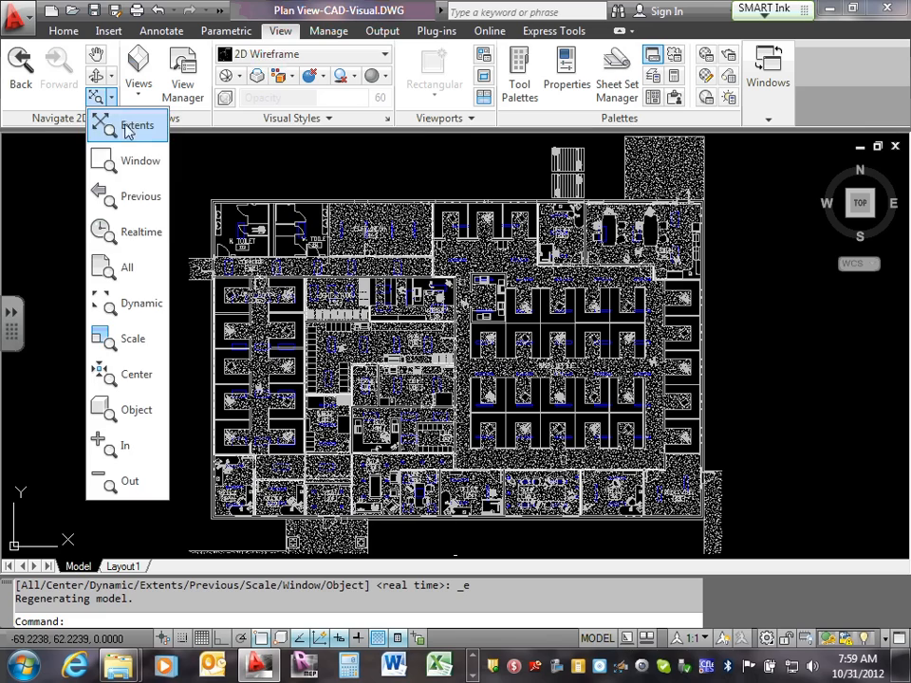
click(127, 268)
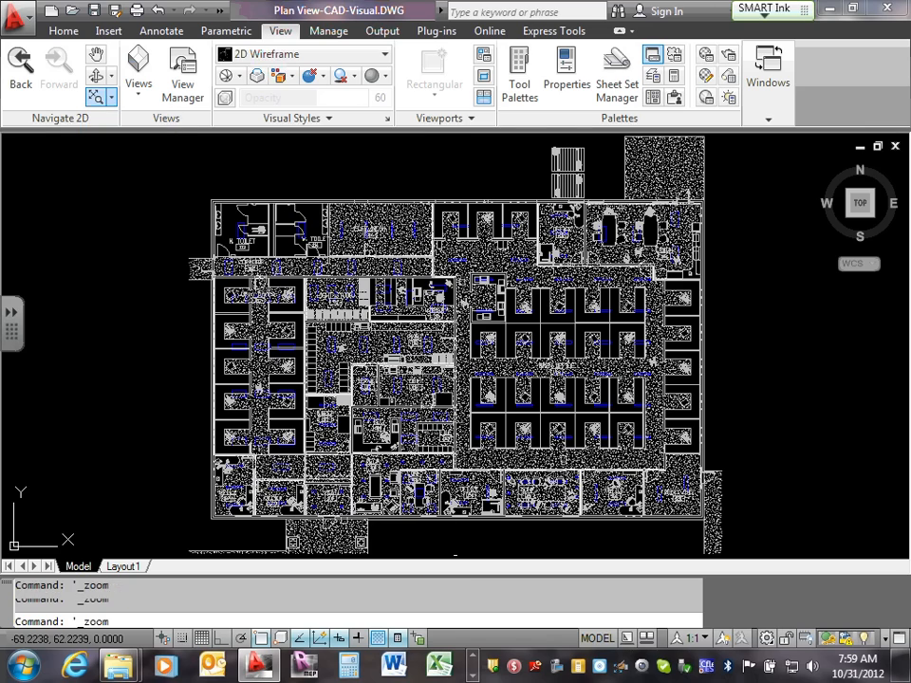
Examine the luminaire label beside the fixture in W. TOILET 114 and return to an overview of the plan.
scroll(407, 262, up, 3)
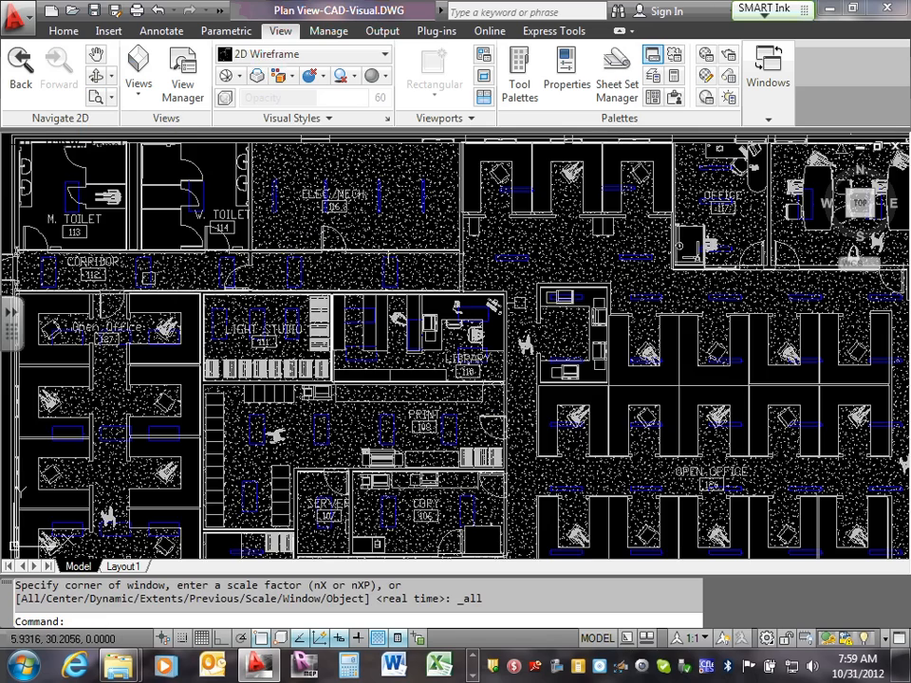
scroll(395, 254, down, 2)
scroll(237, 211, up, 5)
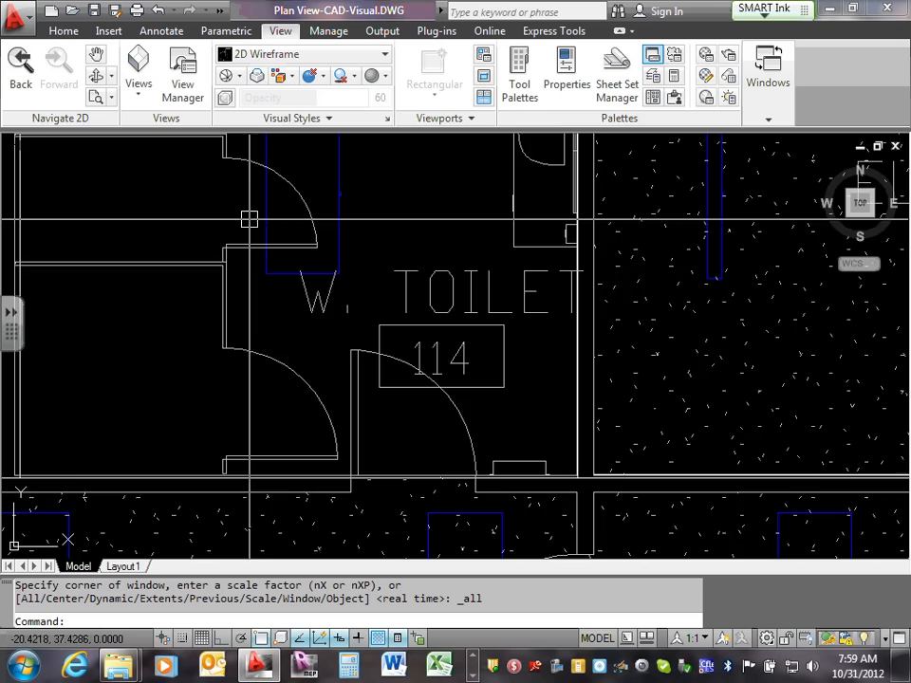
scroll(346, 204, up, 2)
scroll(341, 194, up, 2)
scroll(299, 189, down, 6)
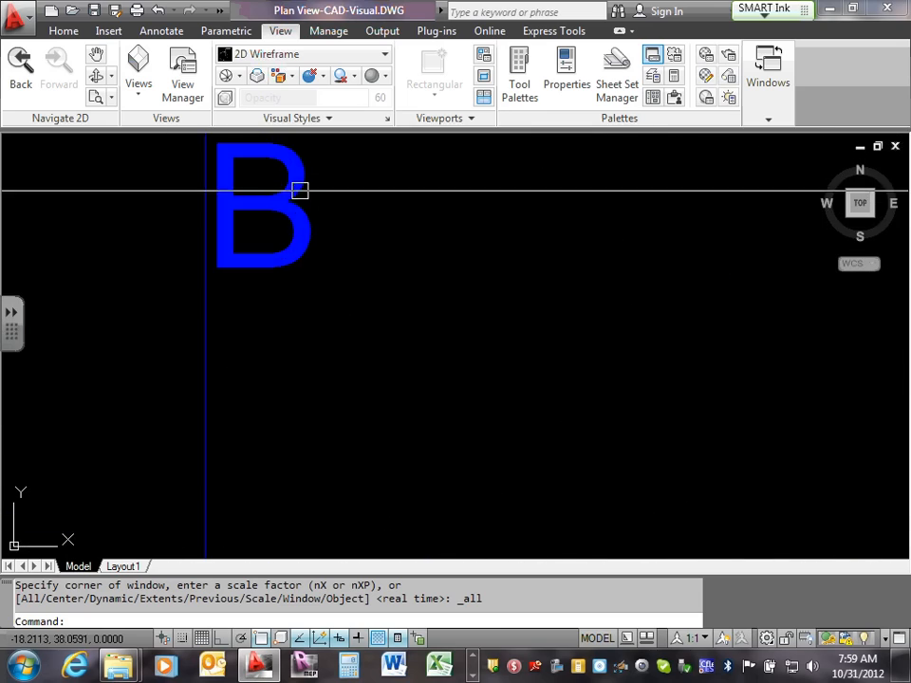
scroll(289, 194, down, 6)
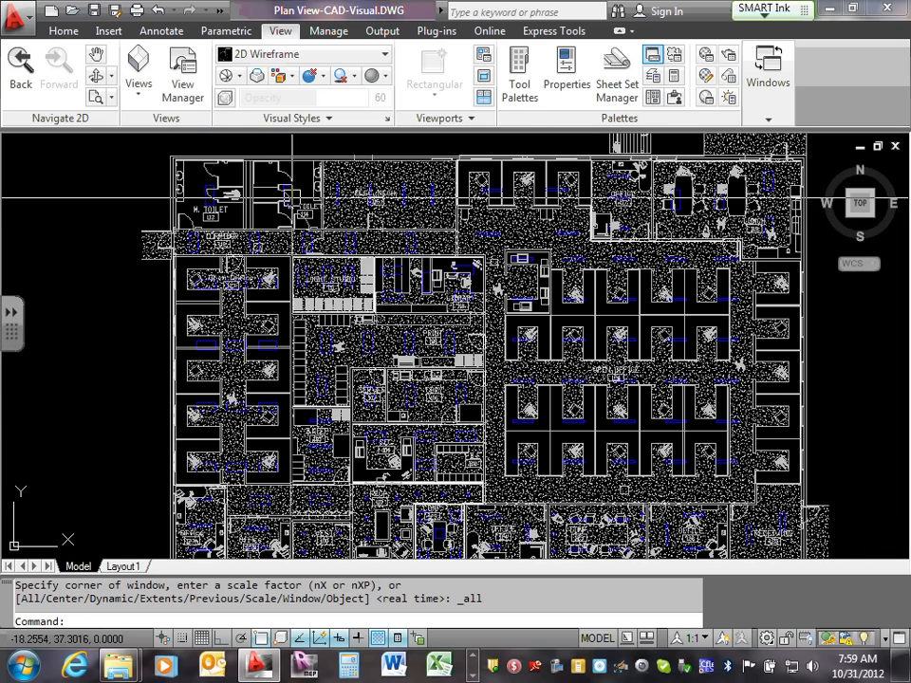
Examine the luminaires and room labels around CORRIDOR 112, LIGHT STUDIO 111 and the toilets, up close to a single fixture label.
scroll(286, 247, up, 5)
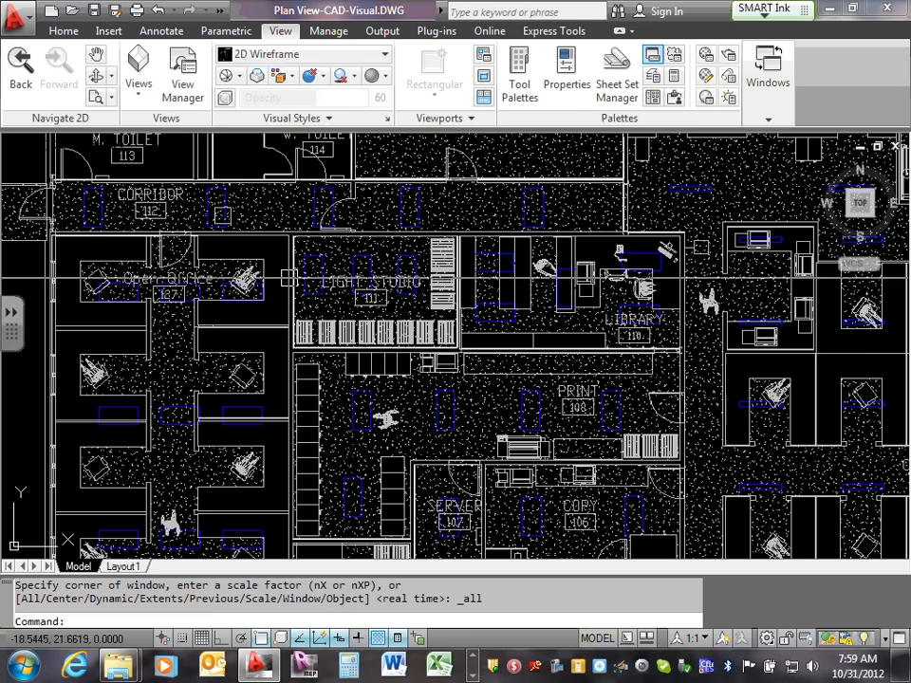
scroll(290, 285, down, 6)
scroll(308, 276, up, 6)
scroll(309, 276, up, 7)
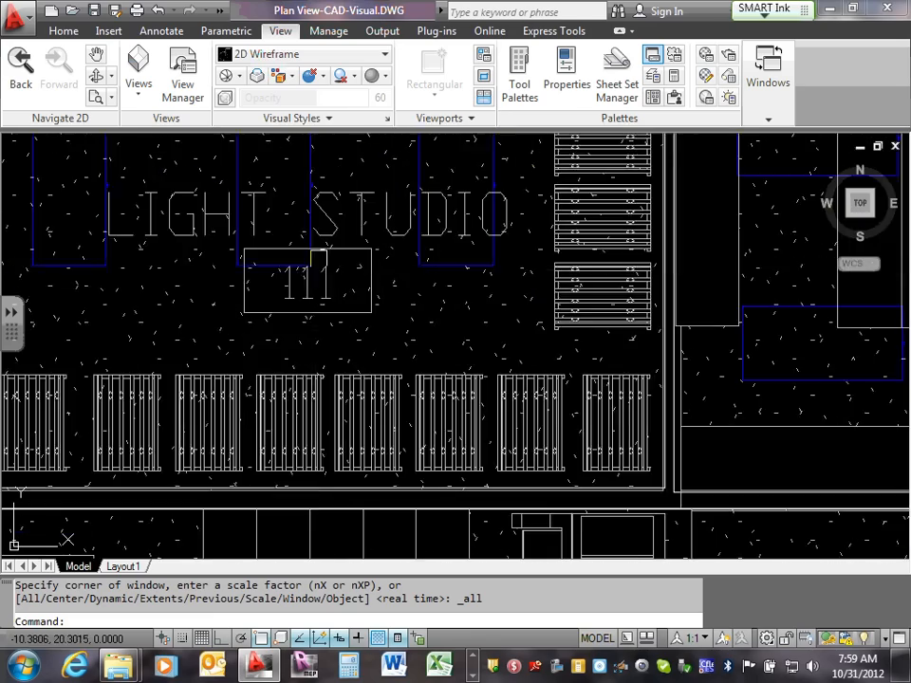
scroll(327, 251, down, 10)
scroll(328, 252, up, 10)
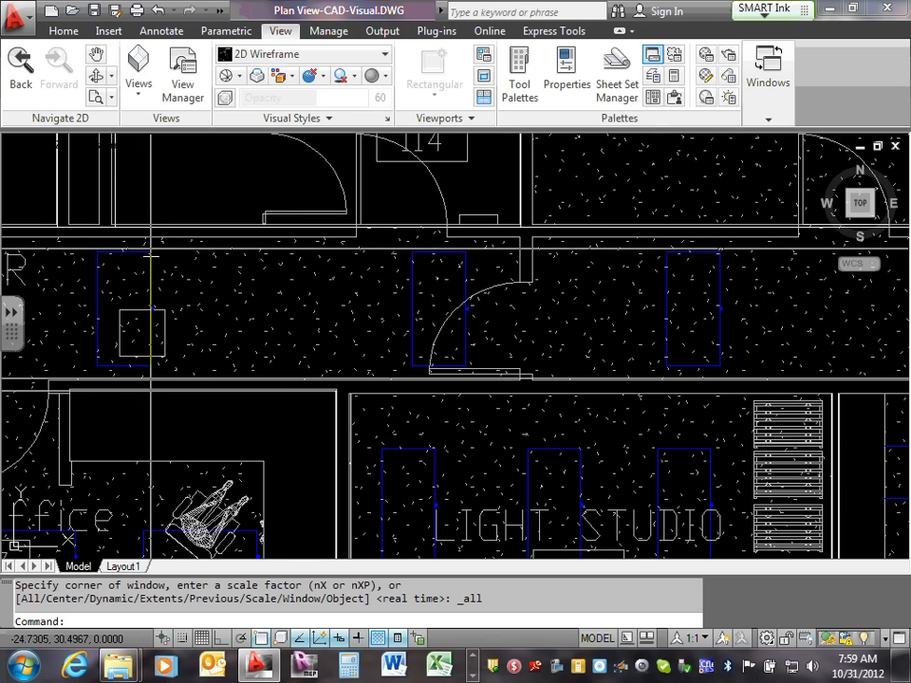
scroll(113, 213, down, 10)
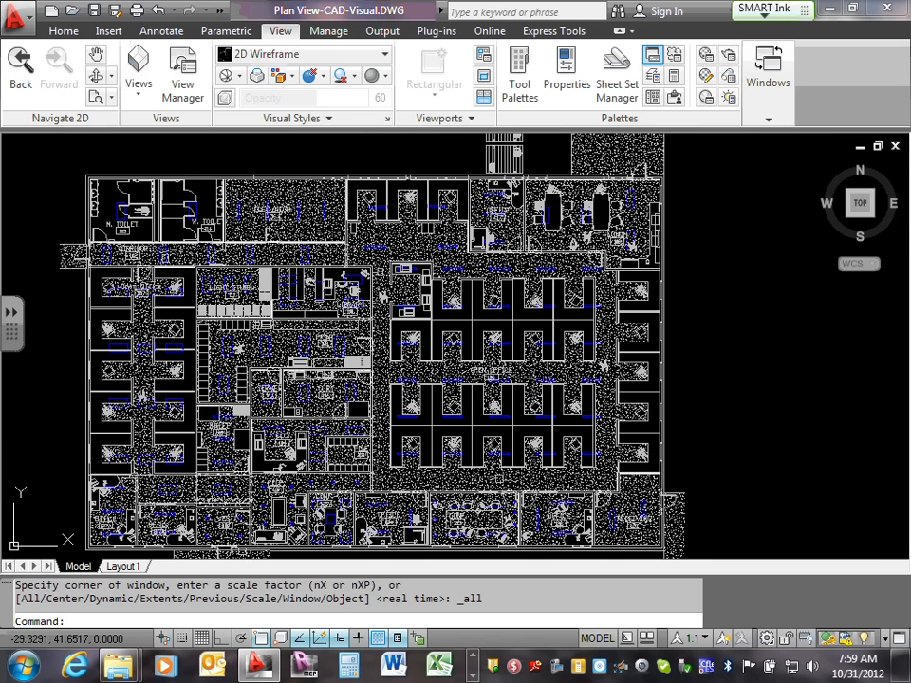
scroll(99, 199, up, 6)
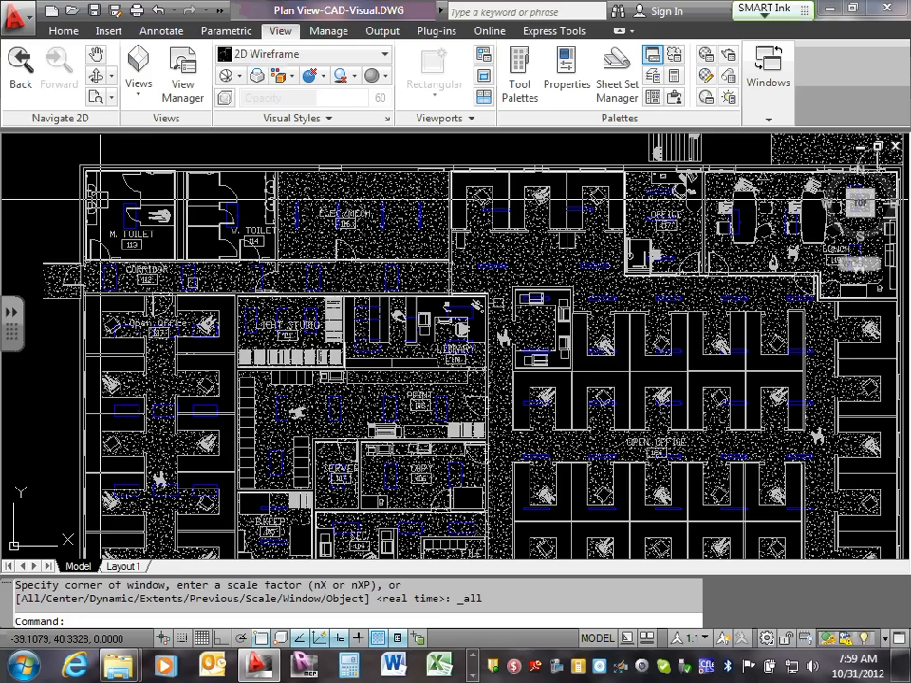
scroll(325, 167, up, 5)
scroll(324, 235, up, 8)
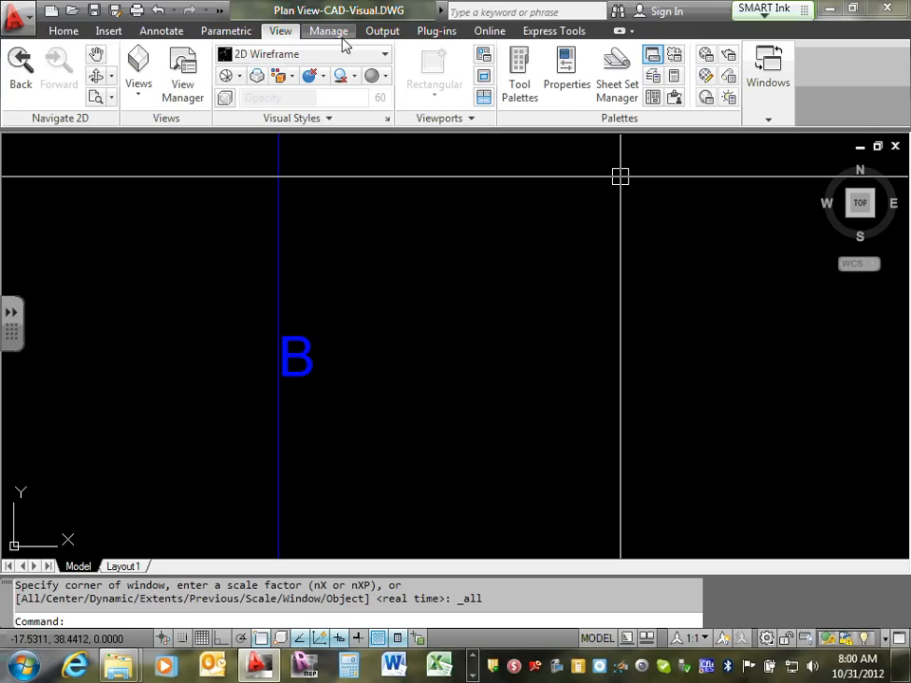
Fit the entire floor plan in the drawing view again with Zoom All.
click(139, 95)
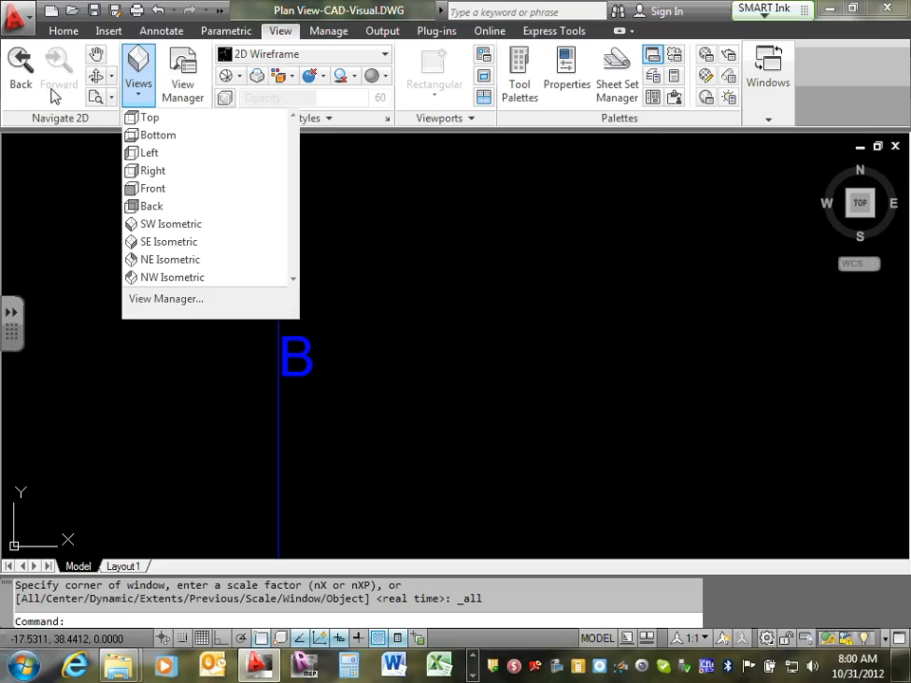
click(102, 95)
click(111, 98)
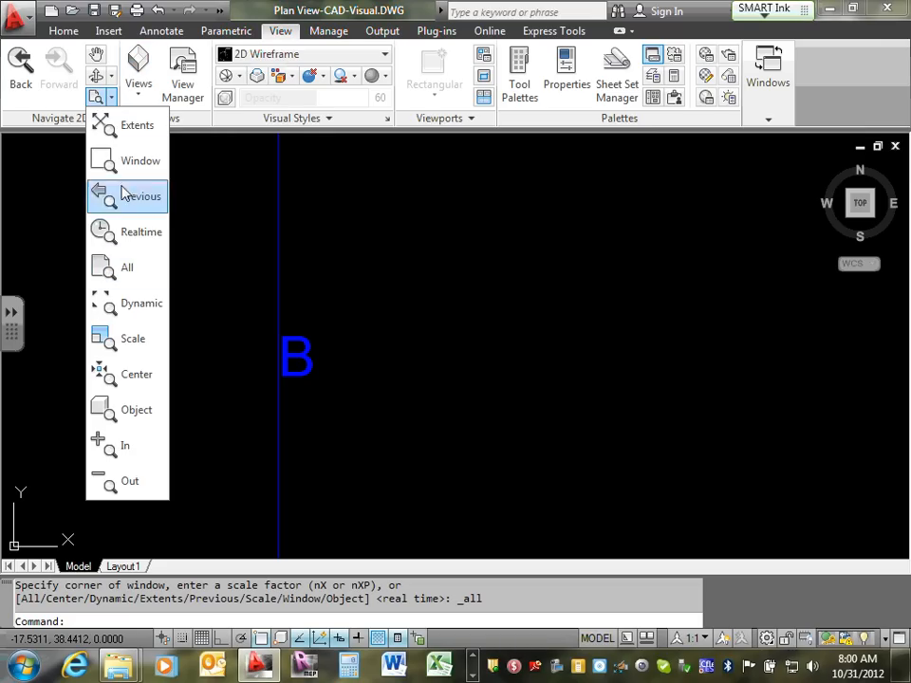
click(125, 273)
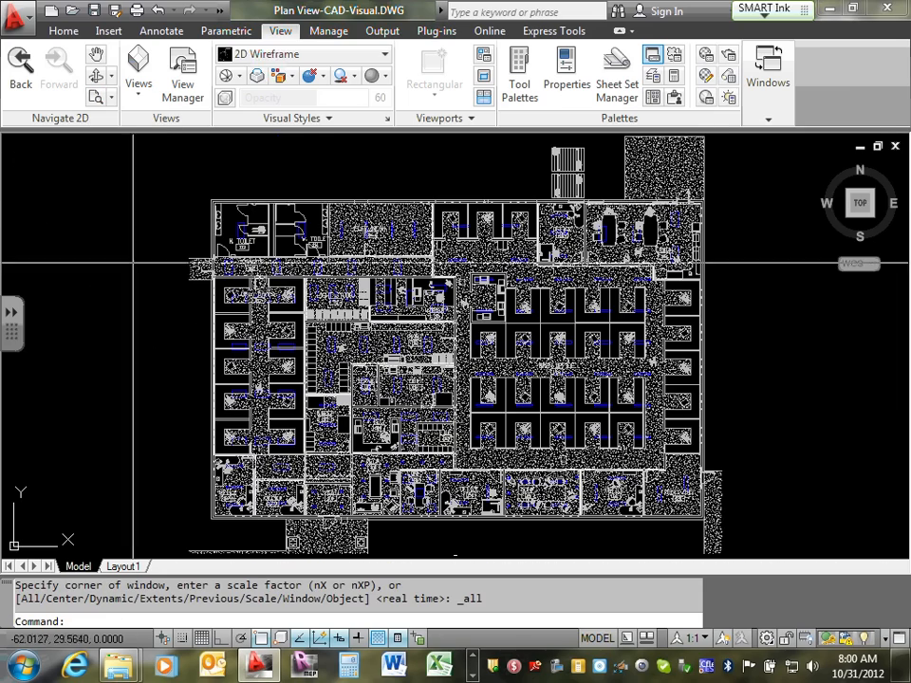
Examine the fixtures in W. TOILET 114 and the adjoining ELEC/MECH 116 room, and return to an overview of the plan.
scroll(278, 198, up, 1)
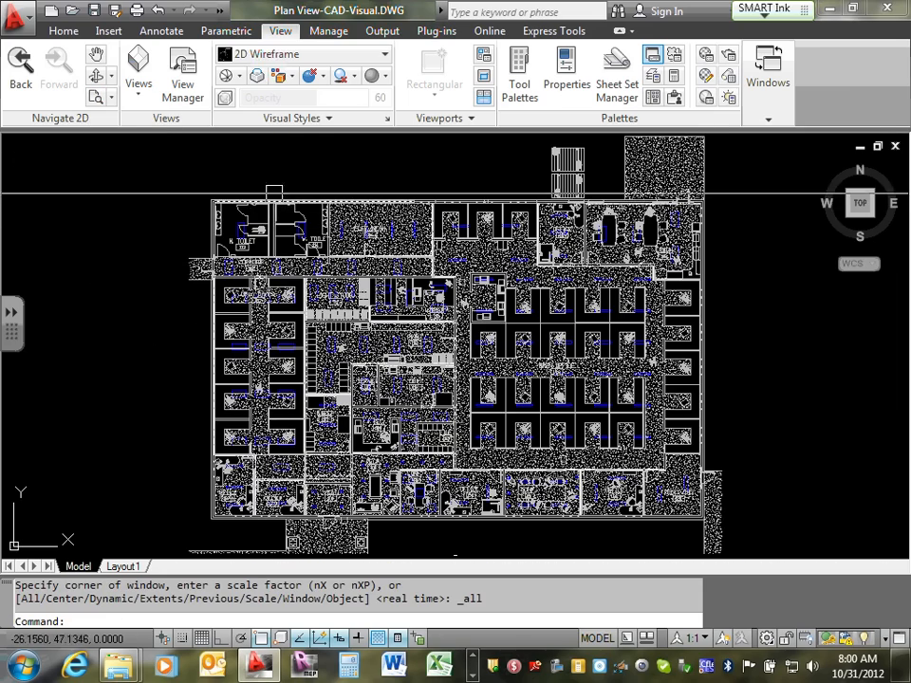
scroll(299, 233, up, 4)
scroll(299, 233, up, 7)
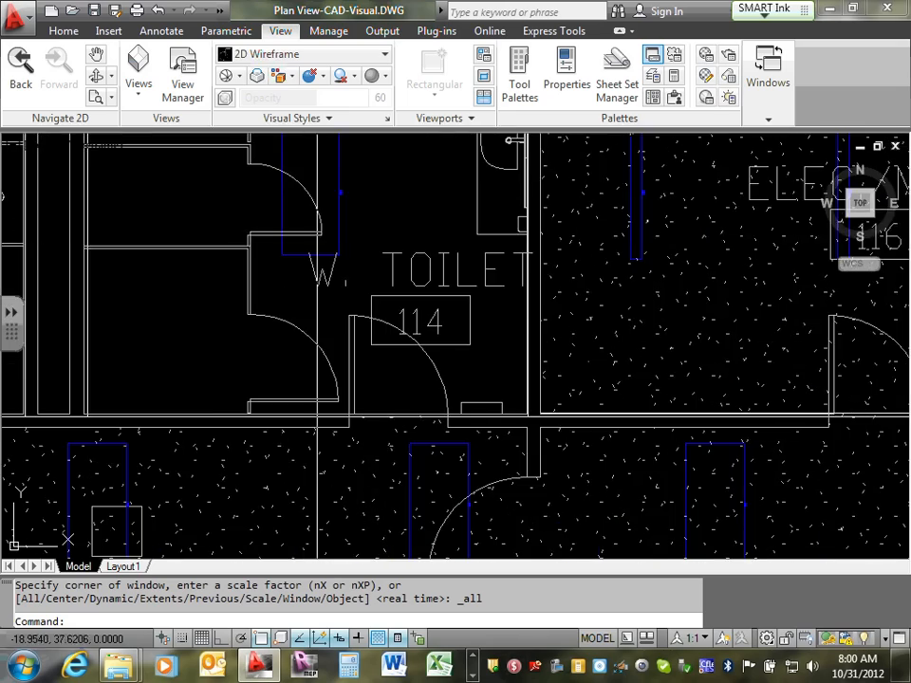
scroll(354, 185, down, 8)
scroll(362, 171, up, 4)
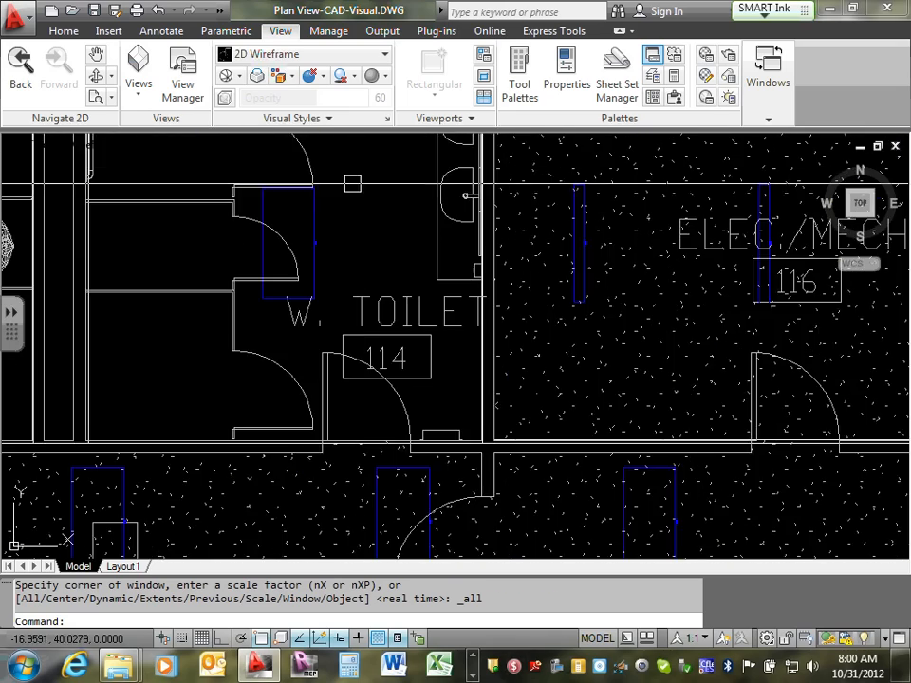
scroll(361, 171, down, 15)
scroll(458, 327, up, 6)
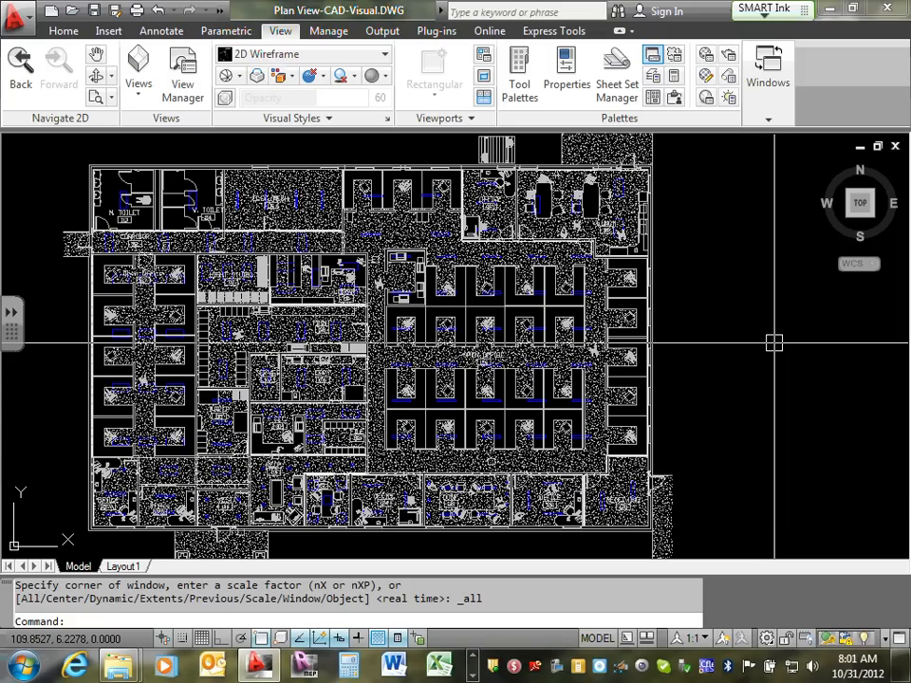
Check the exported Plan View-CAD-Visual.DWG file in the Lighting Calculation folder, minimize the windows, and return to the drawing in AutoCAD.
mouse_move(119, 674)
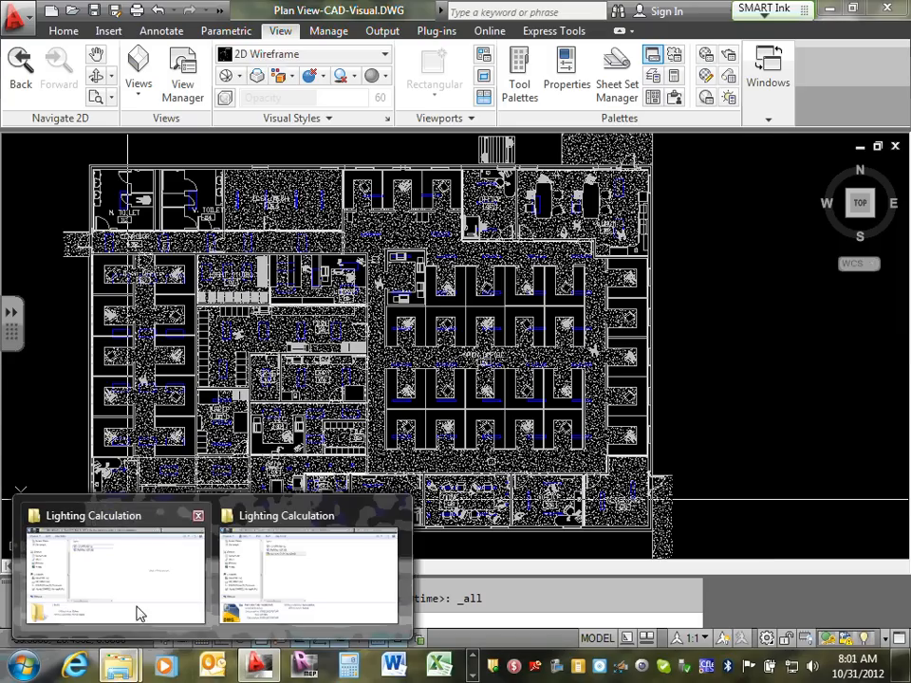
click(285, 580)
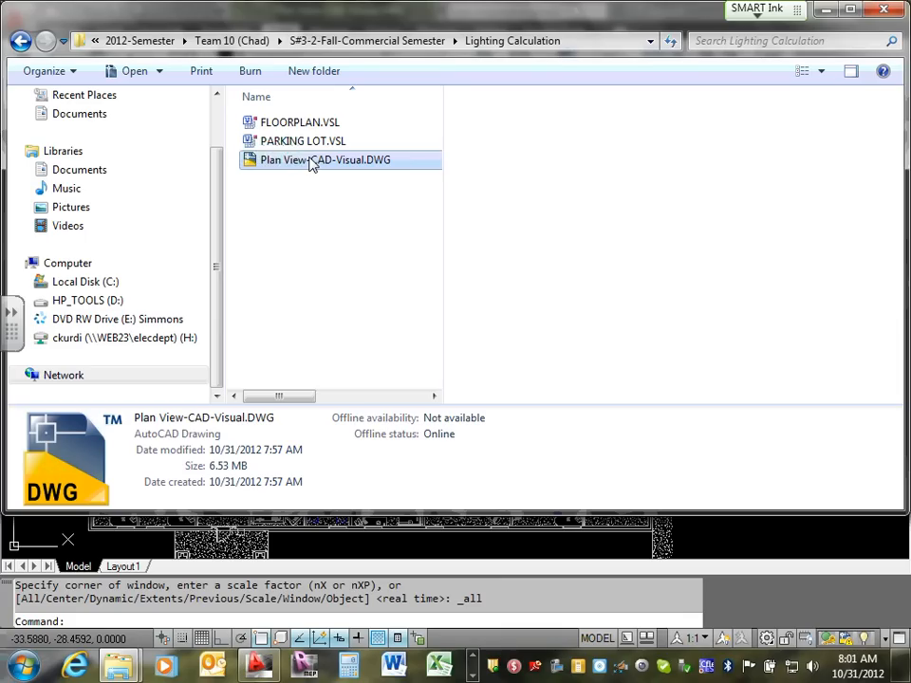
click(824, 10)
click(823, 11)
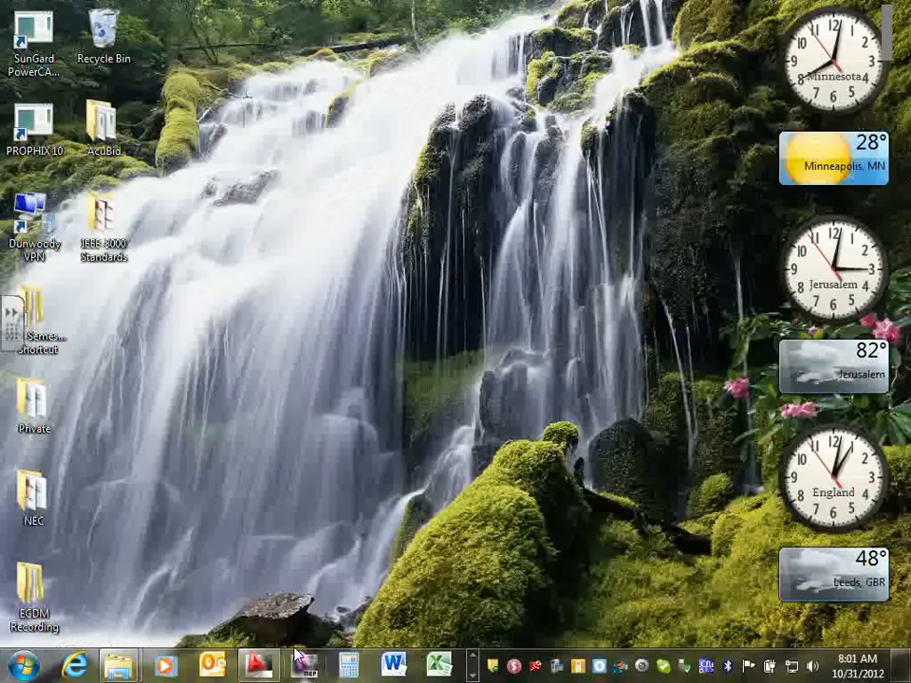
click(260, 664)
scroll(400, 315, down, 5)
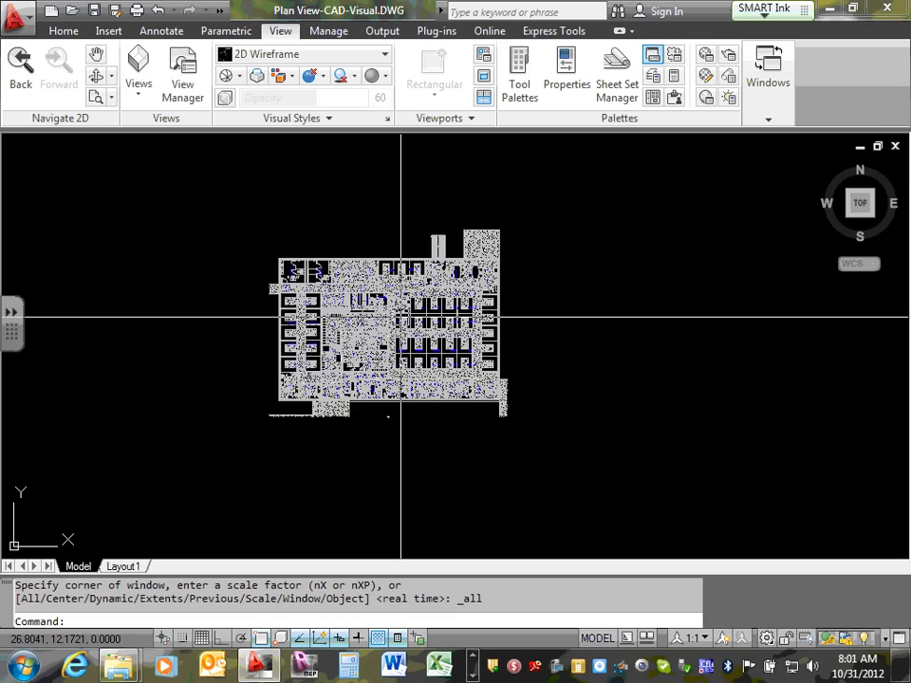
scroll(360, 347, up, 4)
scroll(381, 224, down, 4)
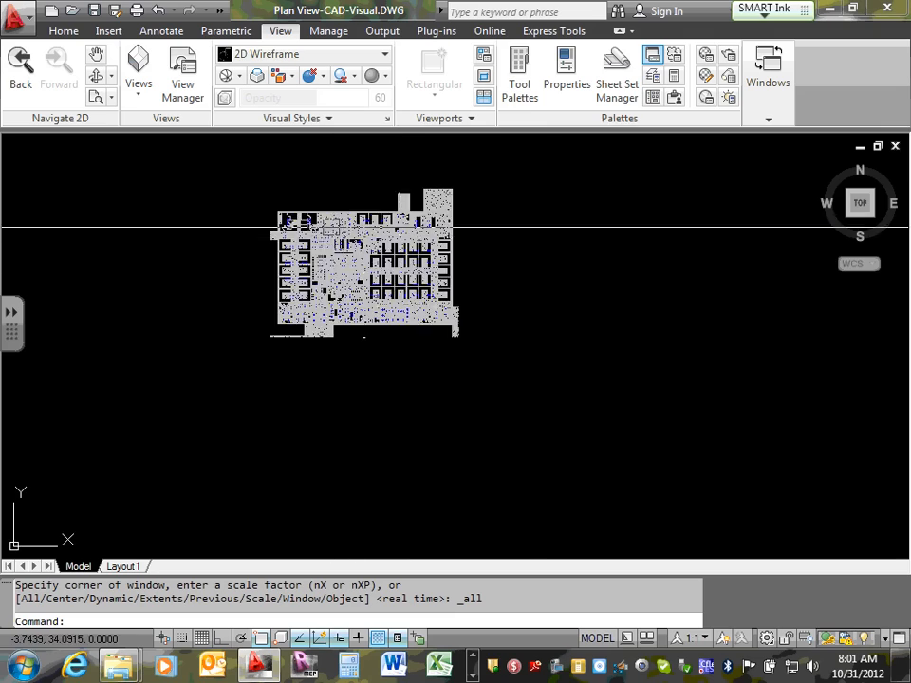
scroll(381, 225, up, 8)
scroll(381, 225, down, 4)
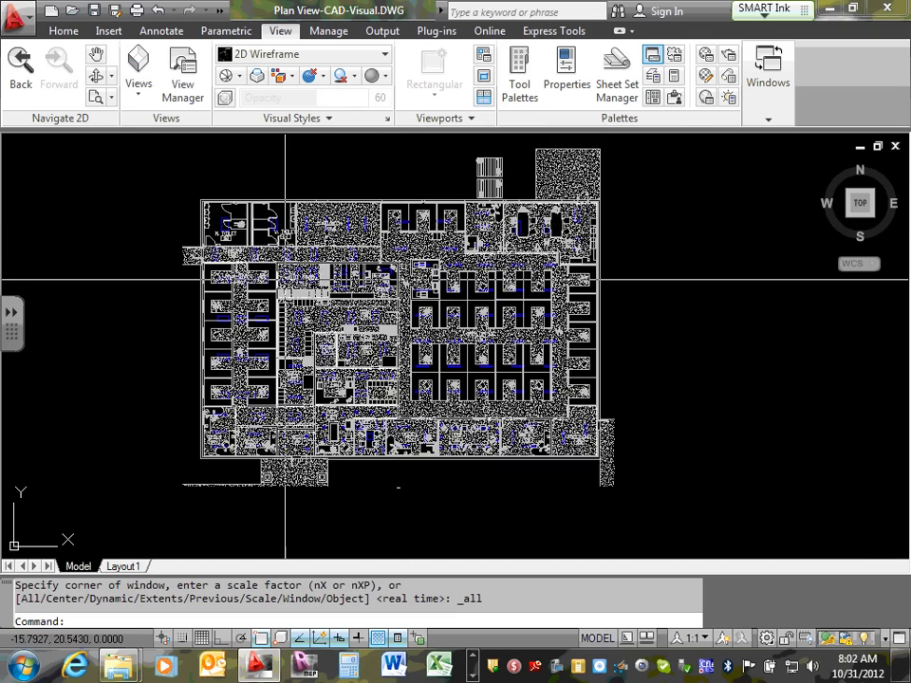
scroll(284, 257, down, 3)
scroll(285, 279, up, 2)
scroll(284, 280, up, 2)
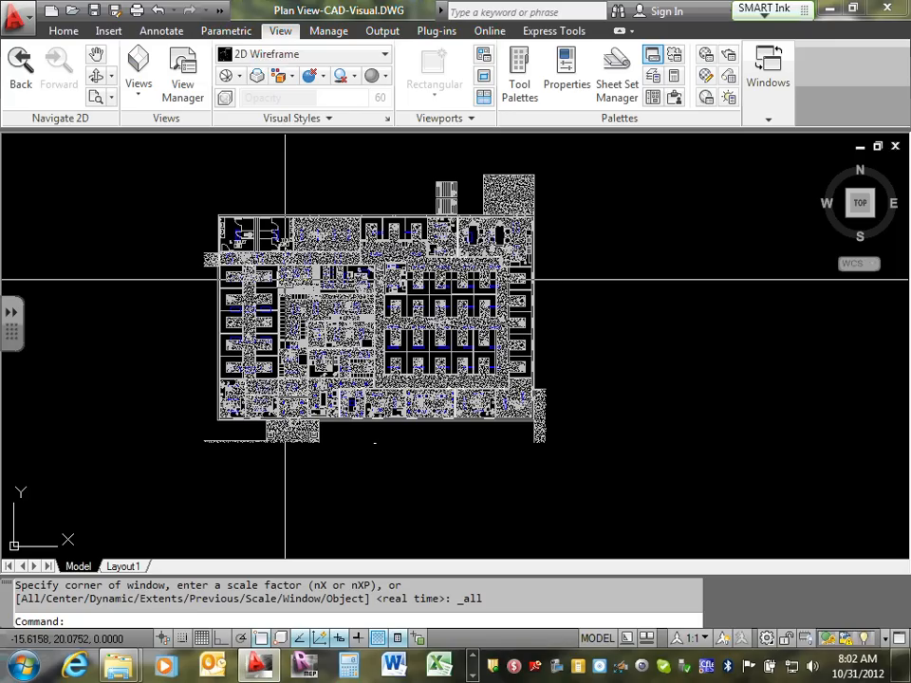
scroll(284, 280, down, 1)
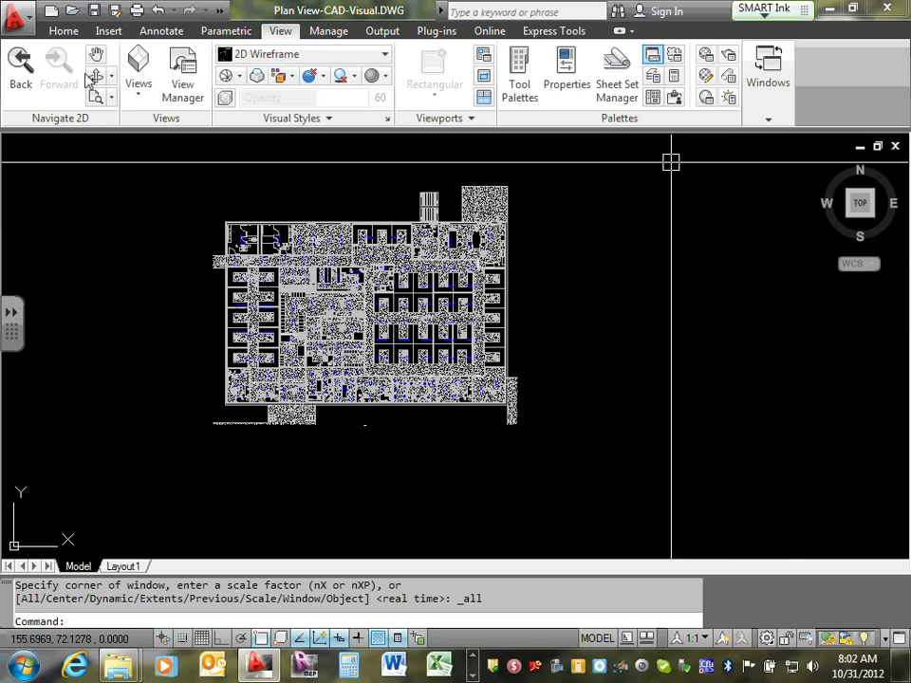
click(111, 99)
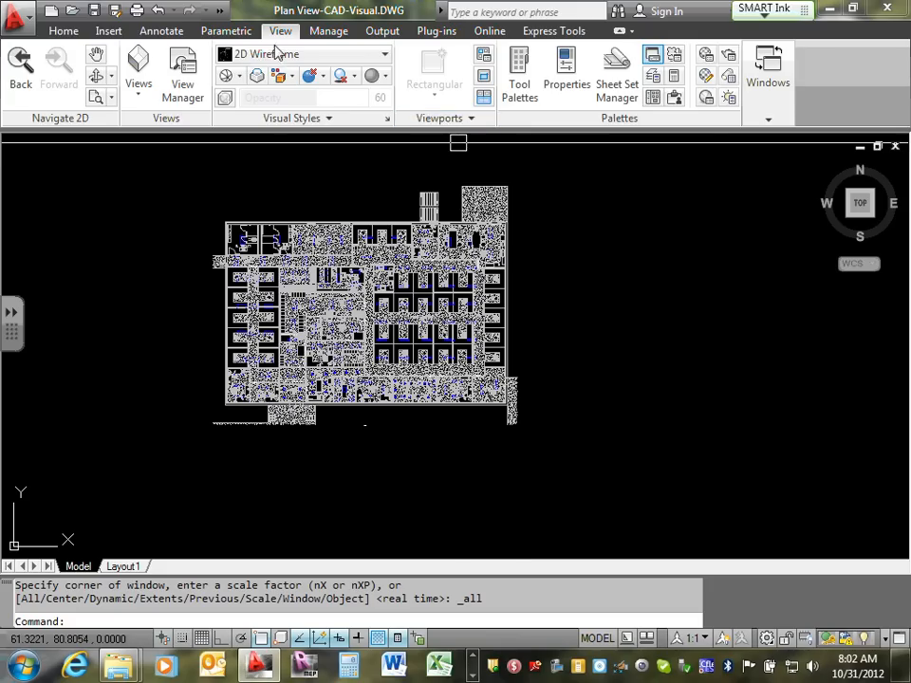
click(65, 33)
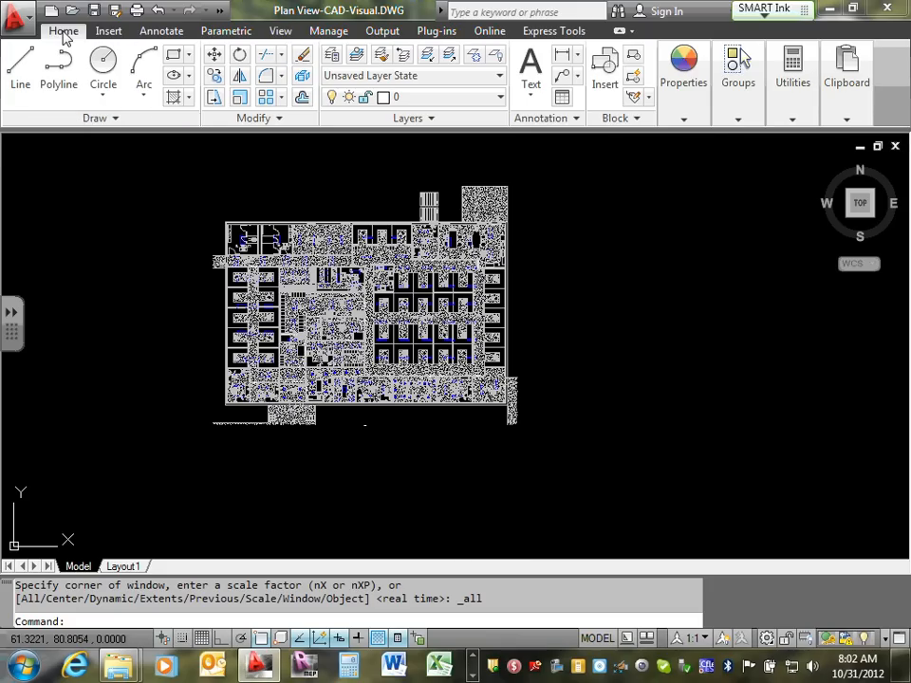
click(240, 98)
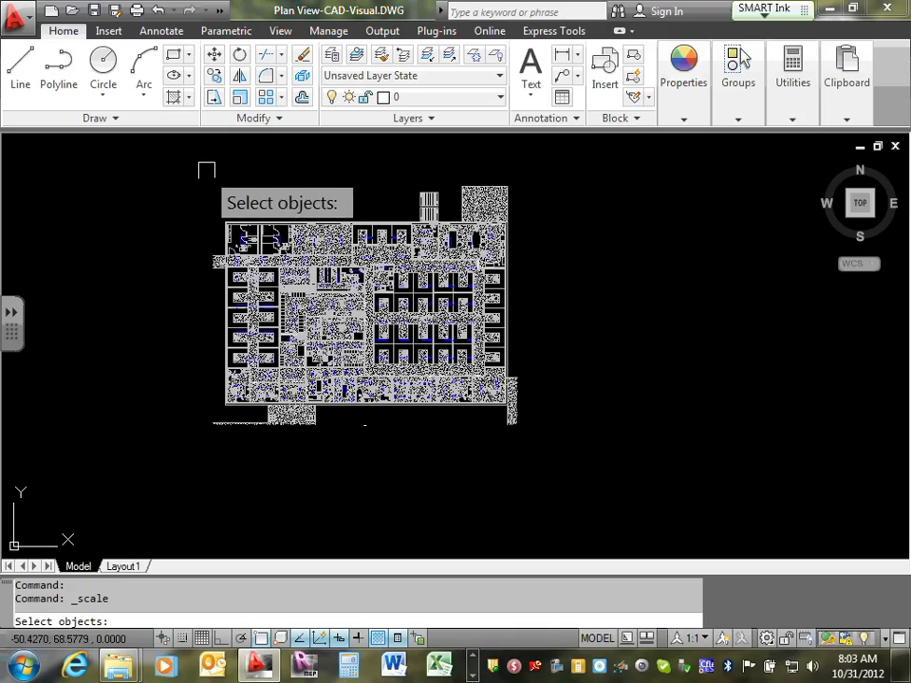
click(169, 167)
click(257, 164)
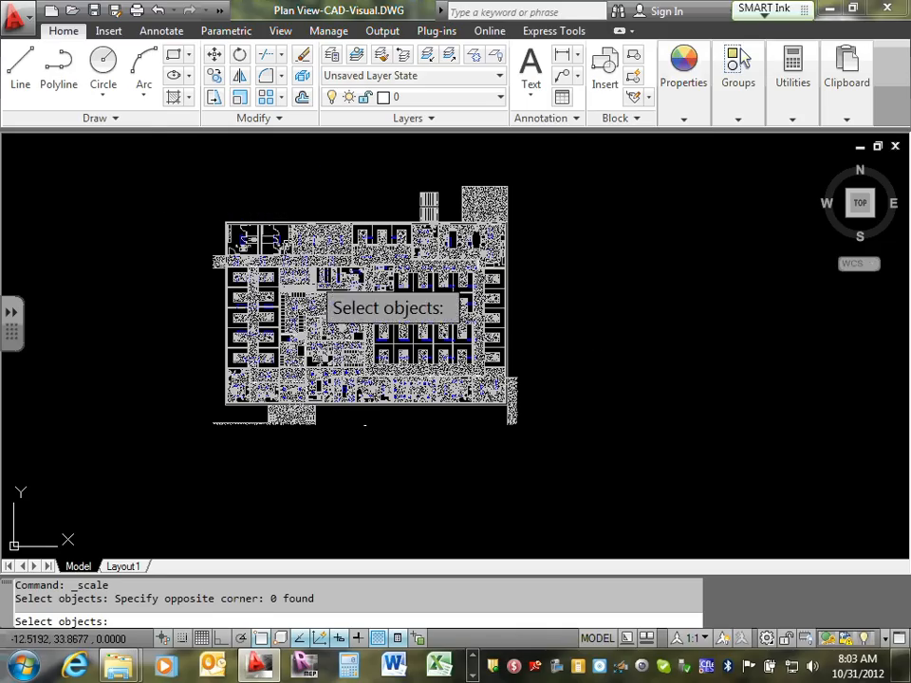
click(152, 178)
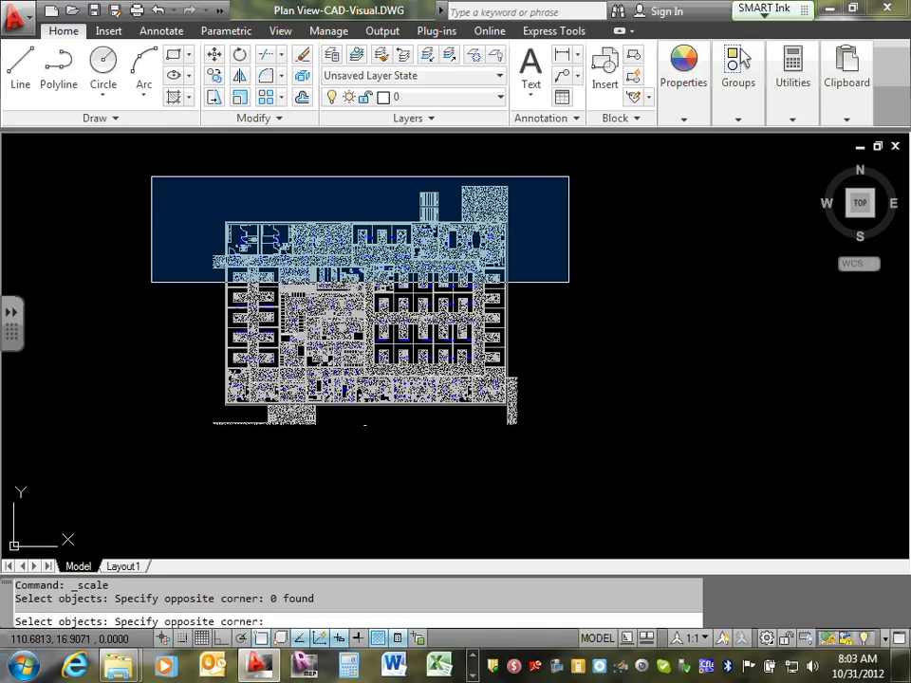
click(582, 482)
click(583, 482)
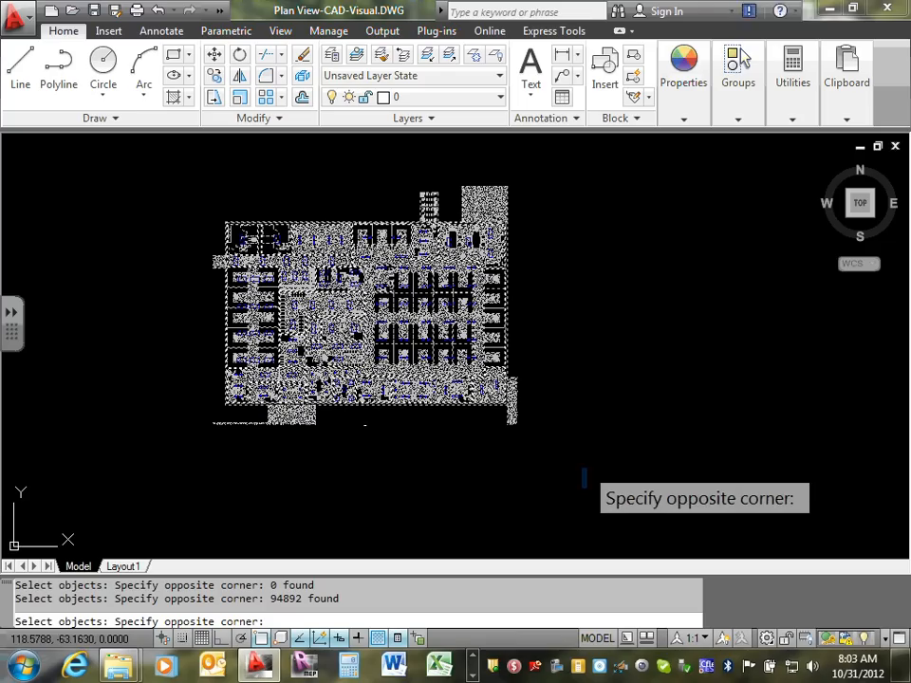
click(582, 481)
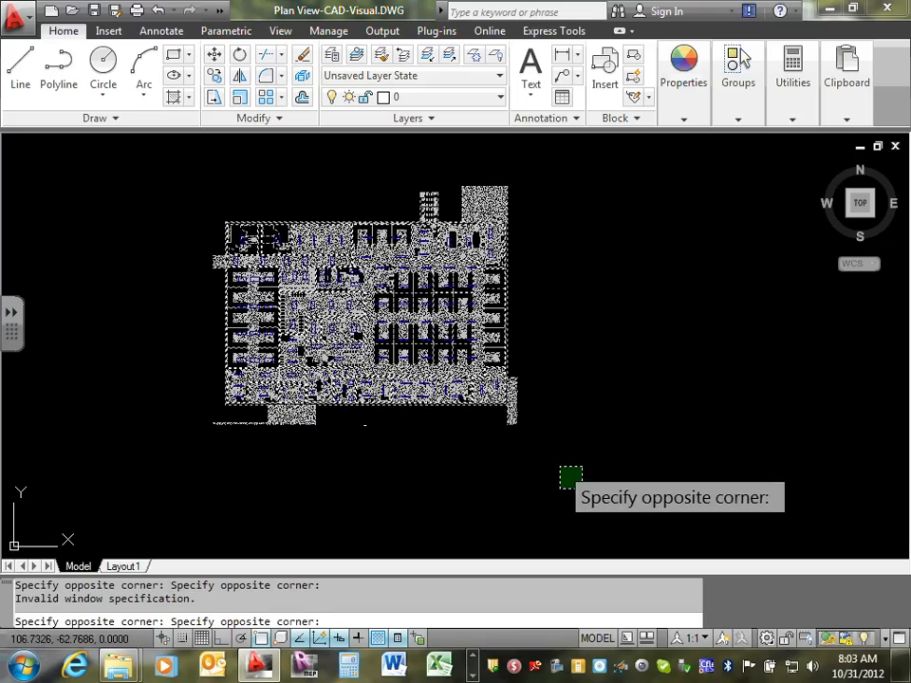
key(Escape)
key(Escape)
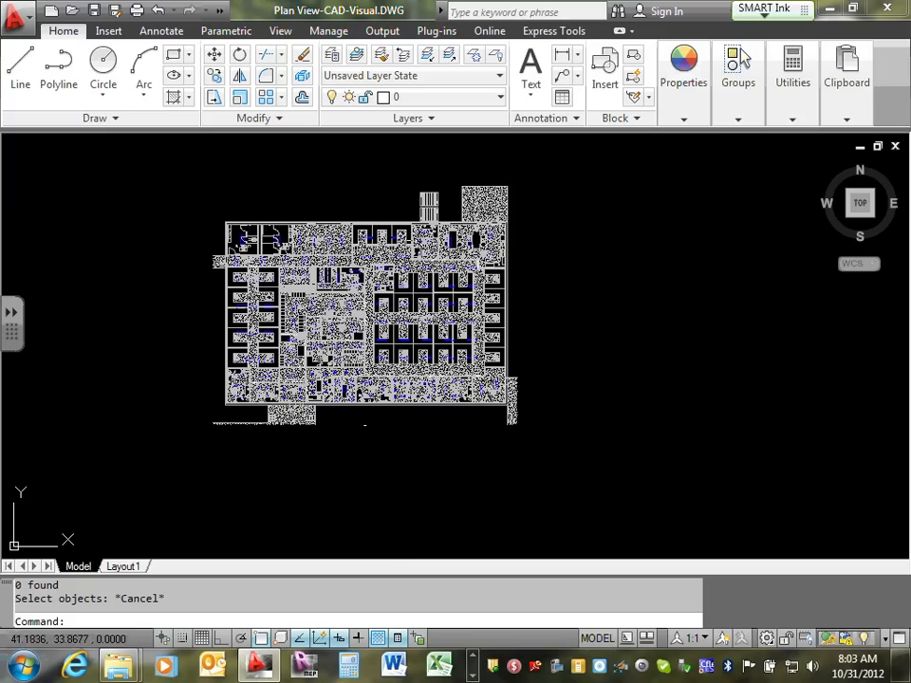
Try the Scale command on the entire floor plan, using the building's southwest exterior corner as base point, and cancel without a factor.
click(239, 98)
click(152, 157)
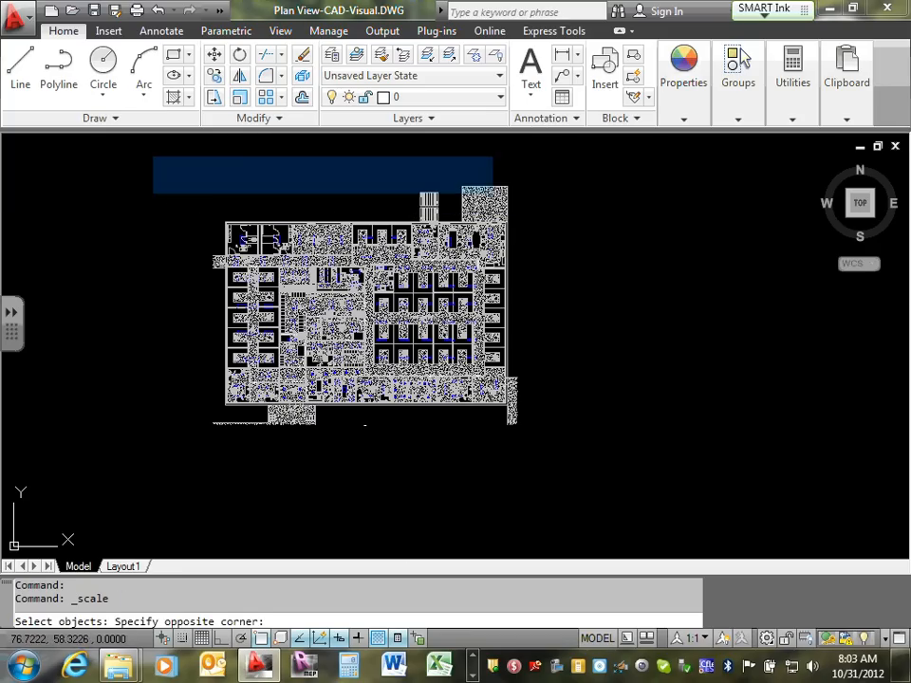
click(580, 459)
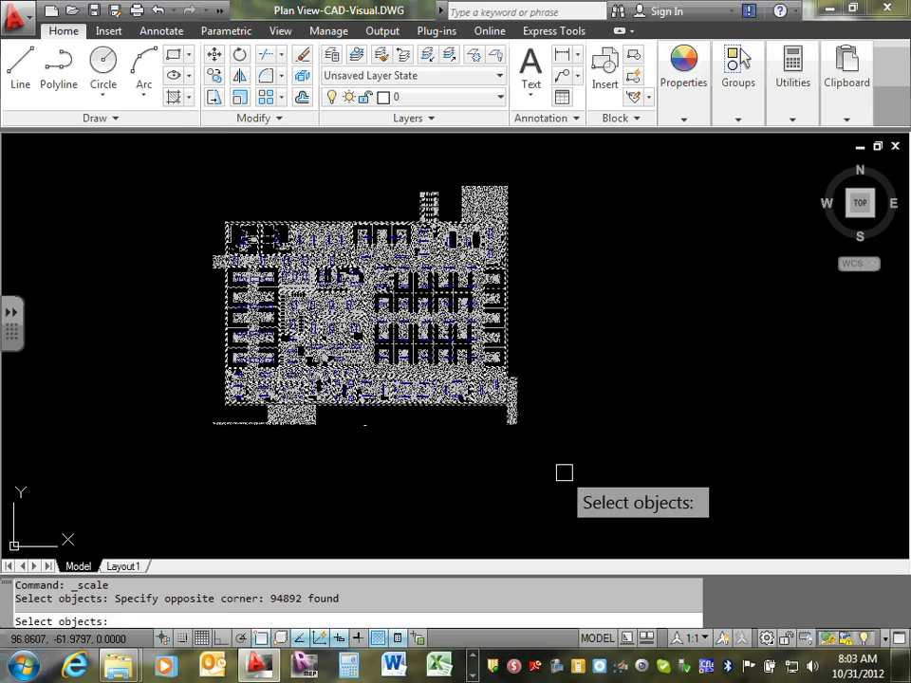
key(Return)
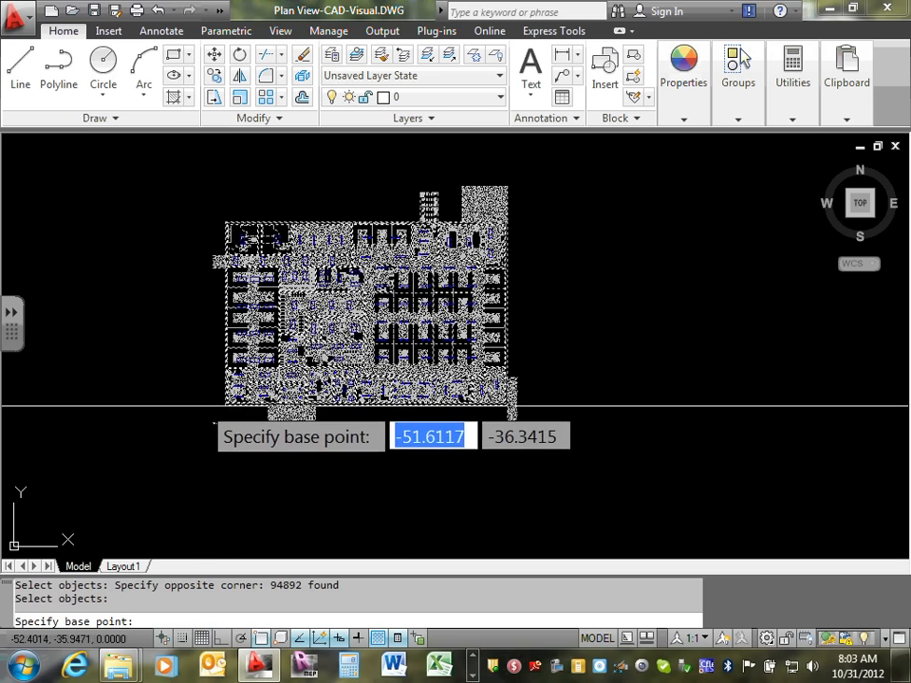
scroll(197, 403, up, 5)
scroll(534, 548, up, 6)
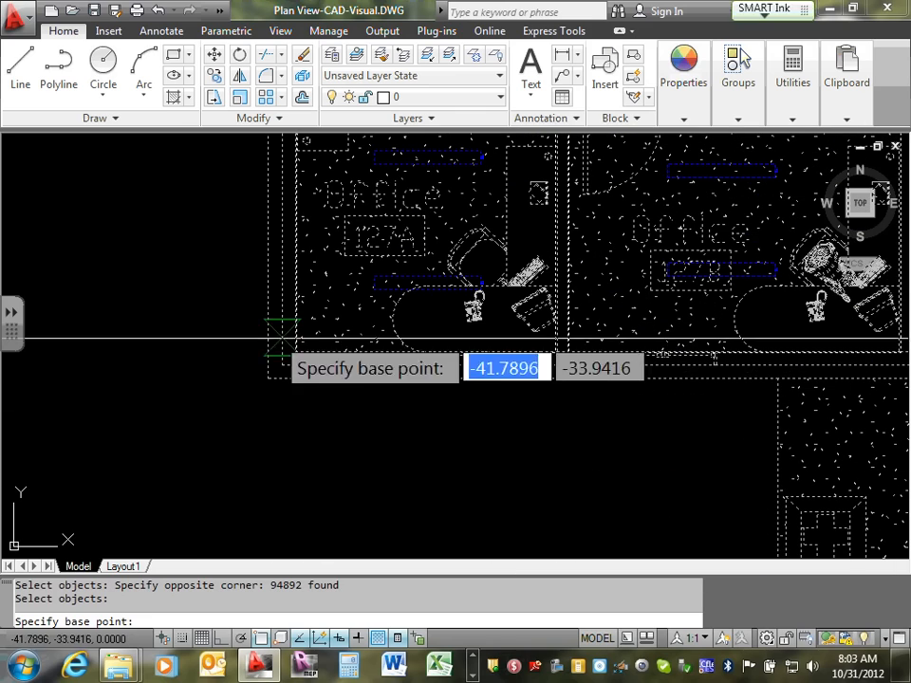
click(268, 378)
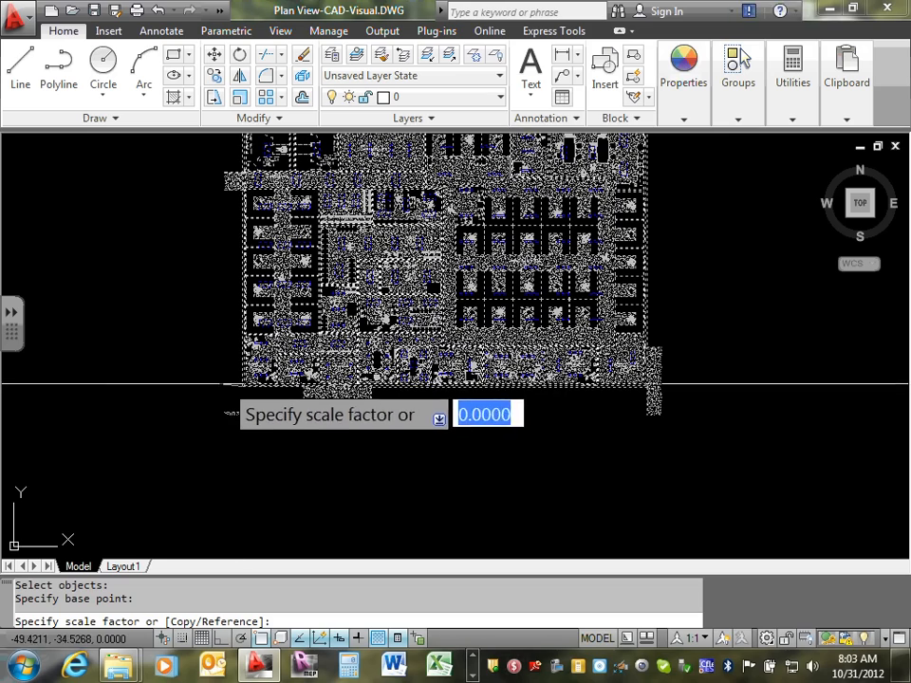
key(Escape)
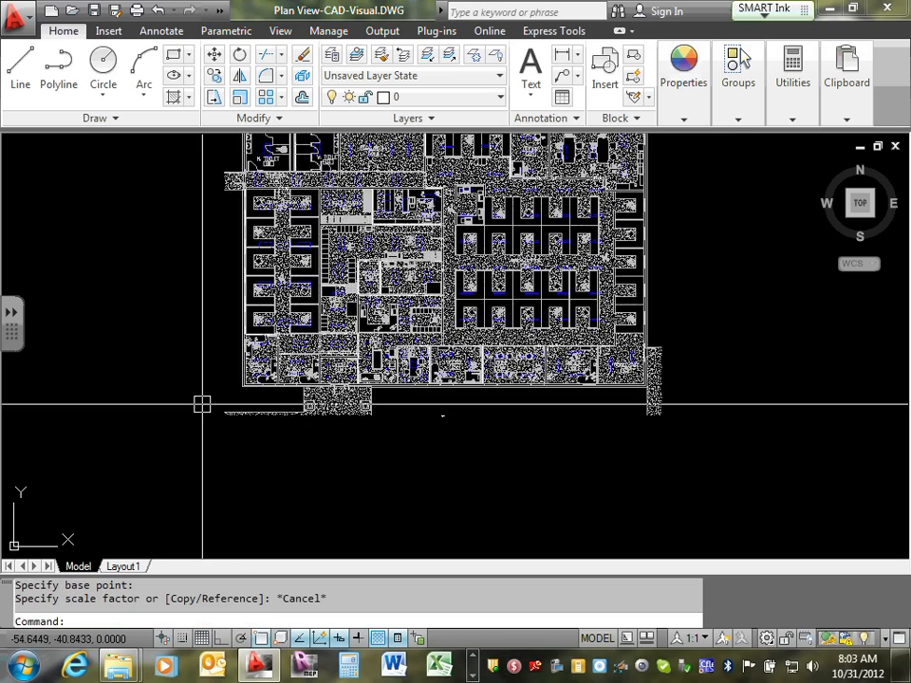
Scale the entire floor plan by a factor of 12, using the building's southwest exterior corner as base point.
scroll(205, 402, down, 3)
scroll(195, 355, up, 2)
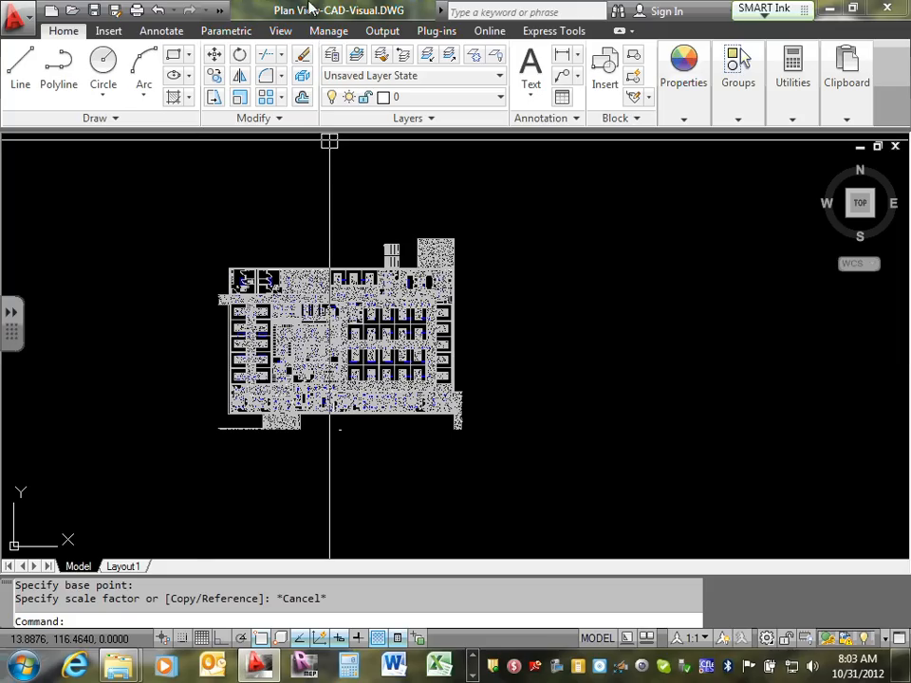
click(243, 102)
click(114, 157)
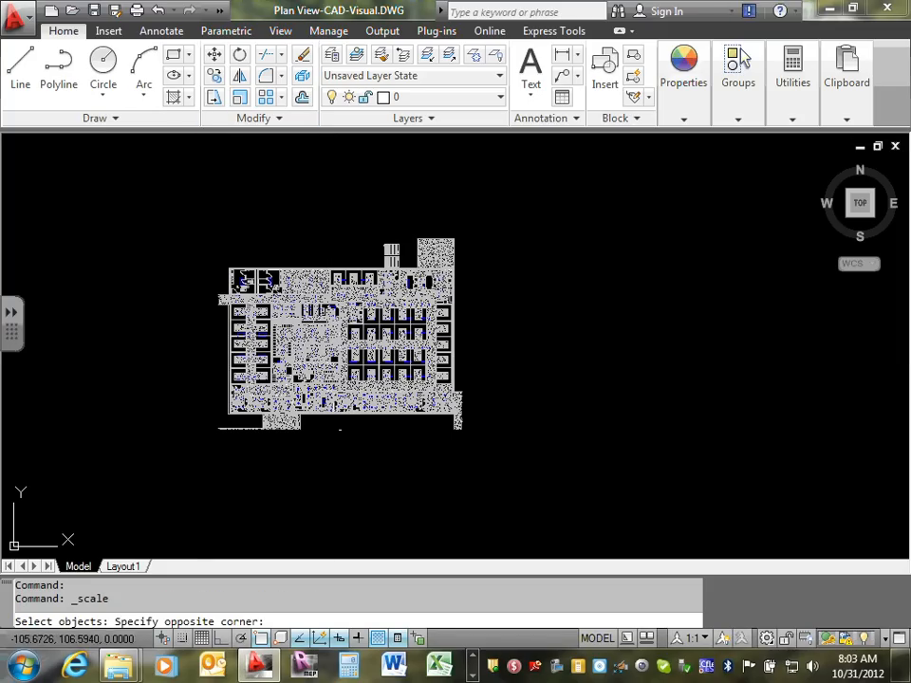
click(561, 514)
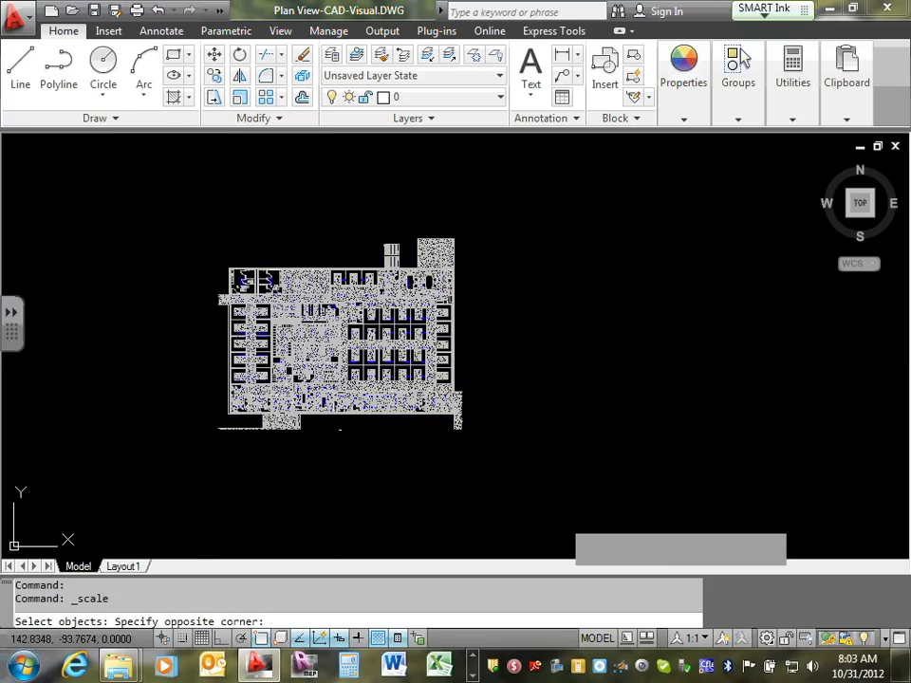
key(Return)
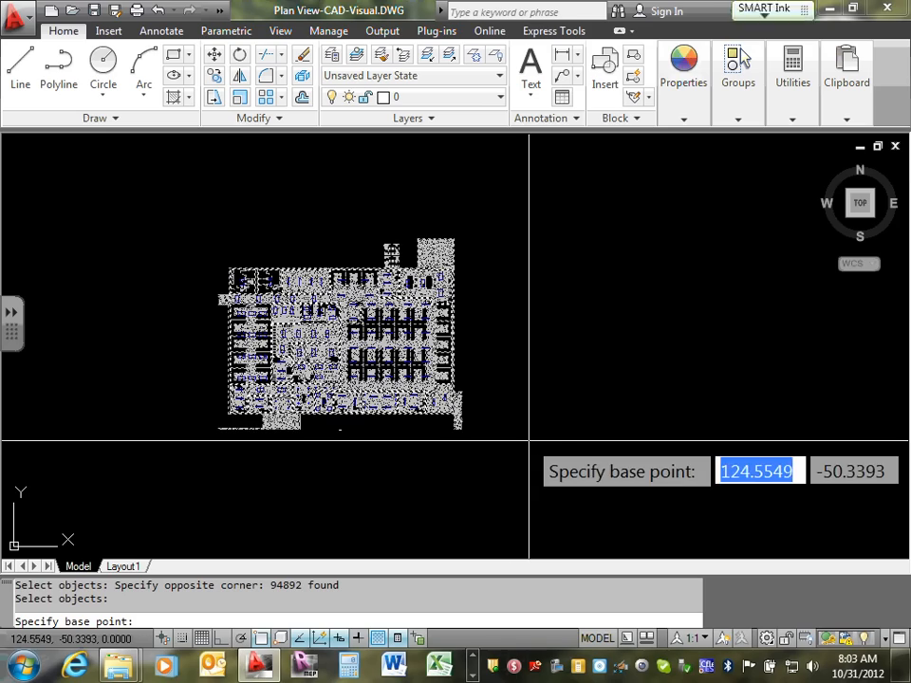
scroll(216, 420, up, 5)
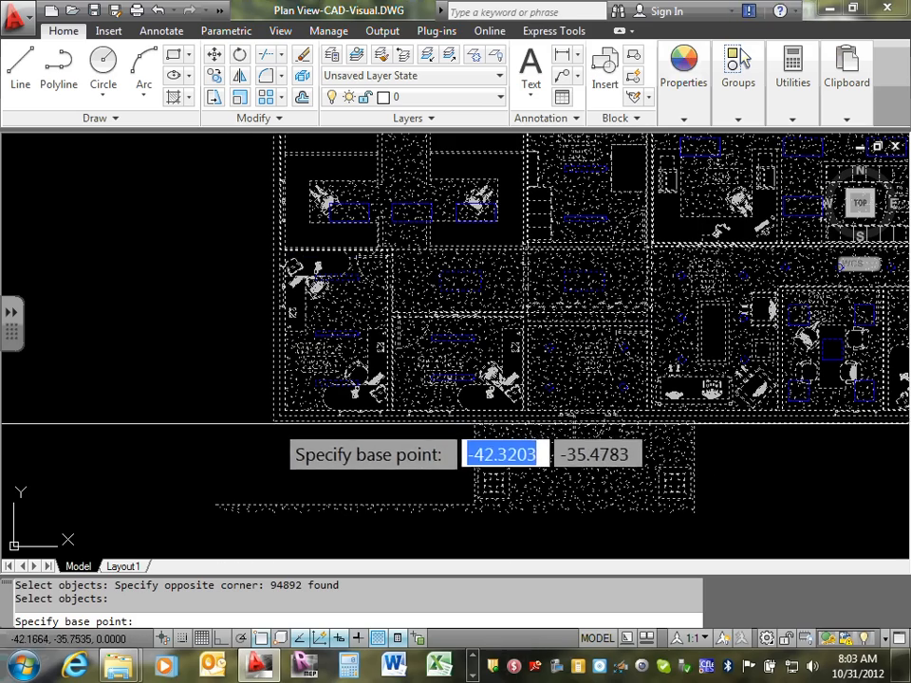
click(274, 420)
scroll(219, 420, down, 5)
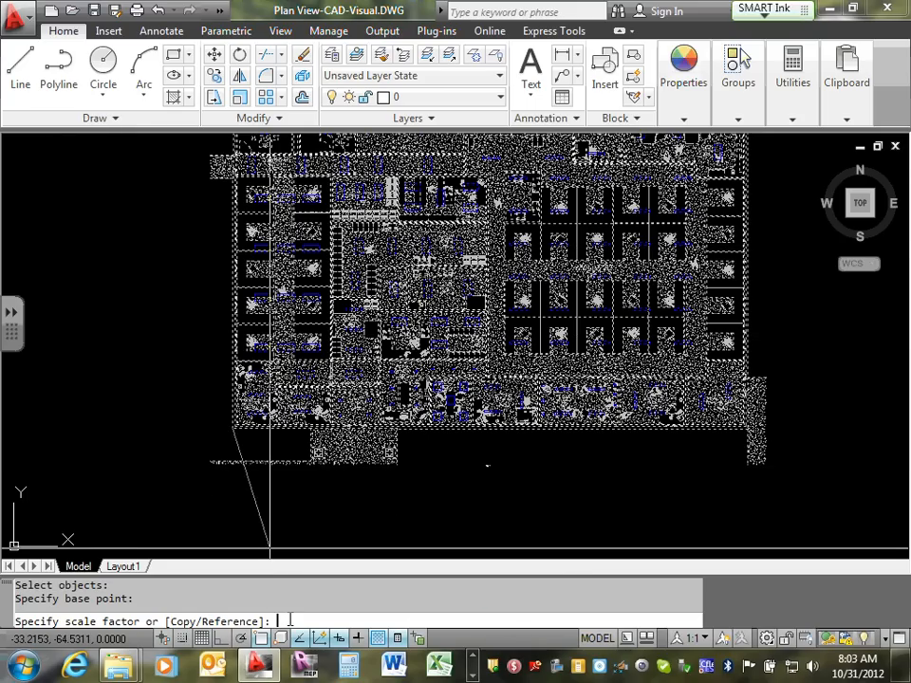
text(12)
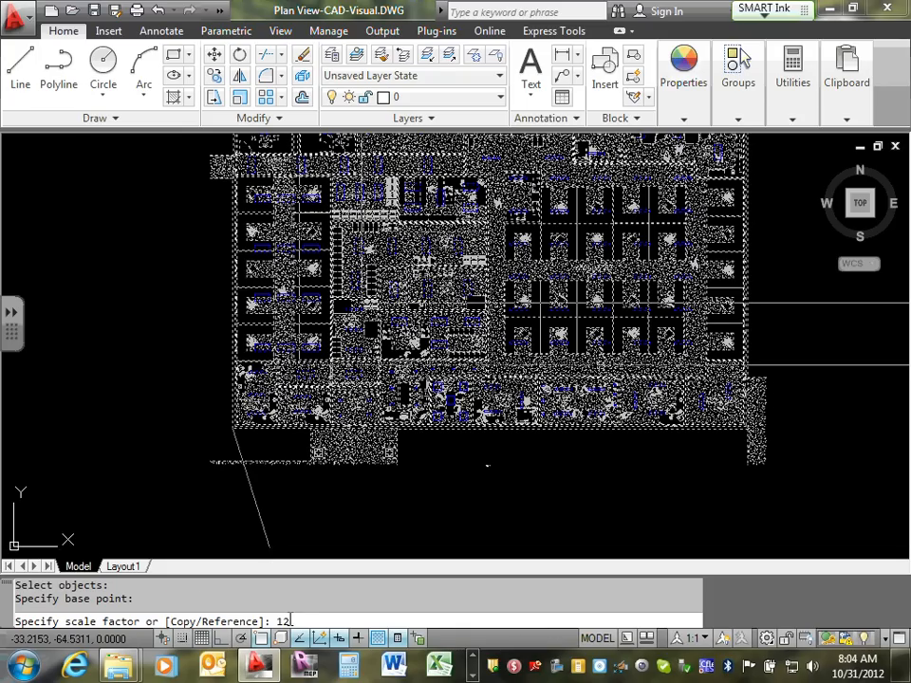
key(Return)
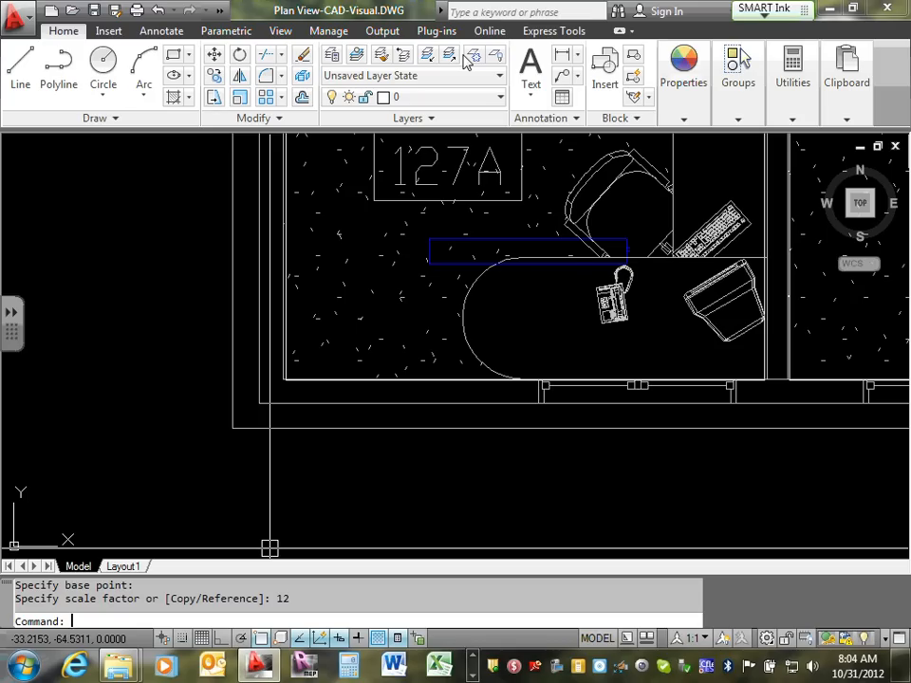
Fit the whole enlarged floor plan in the drawing view with Zoom All.
text(z)
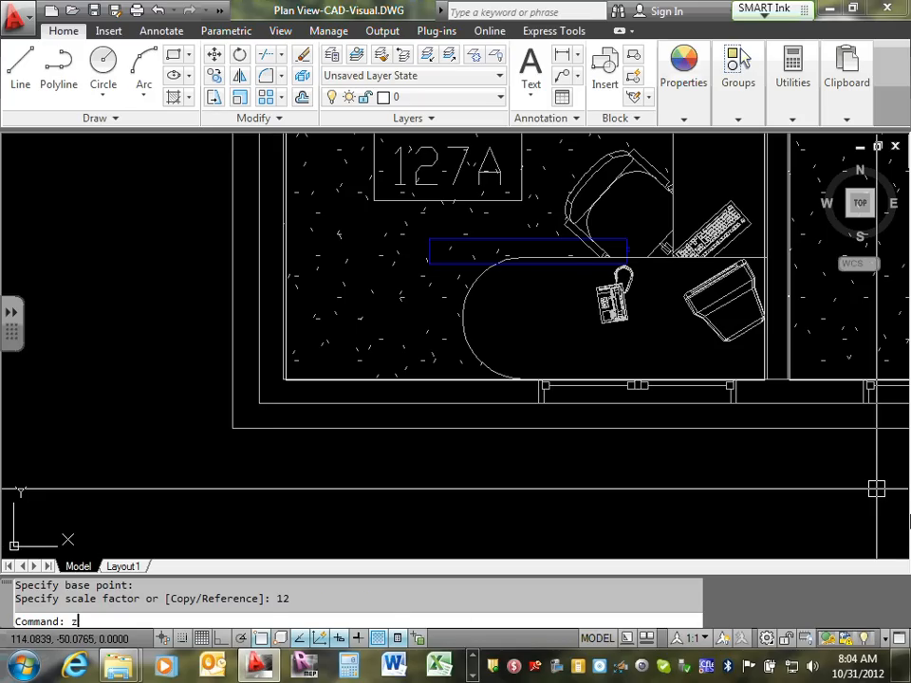
key(Return)
text(a)
key(Return)
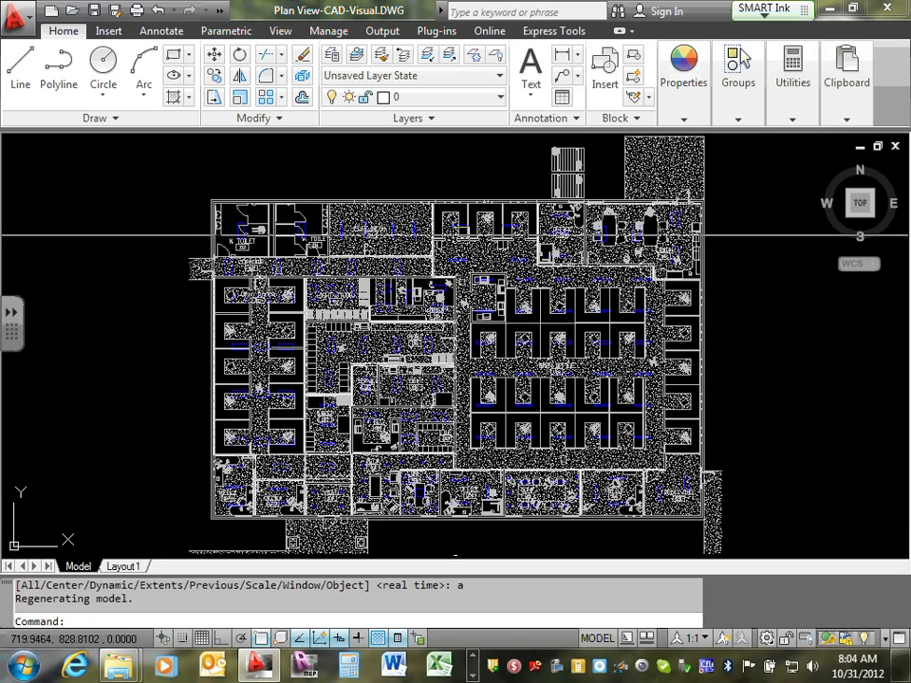
Measure the length of the easternmost strip light fixture in ELEC./MECH. 116 between the midpoints of its short ends.
scroll(233, 242, up, 10)
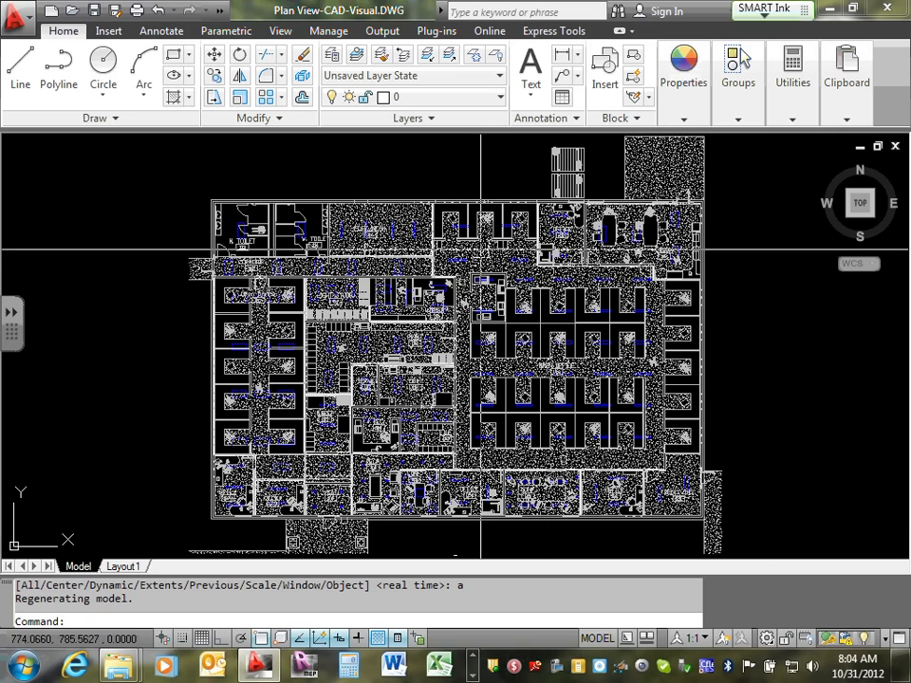
scroll(467, 179, down, 3)
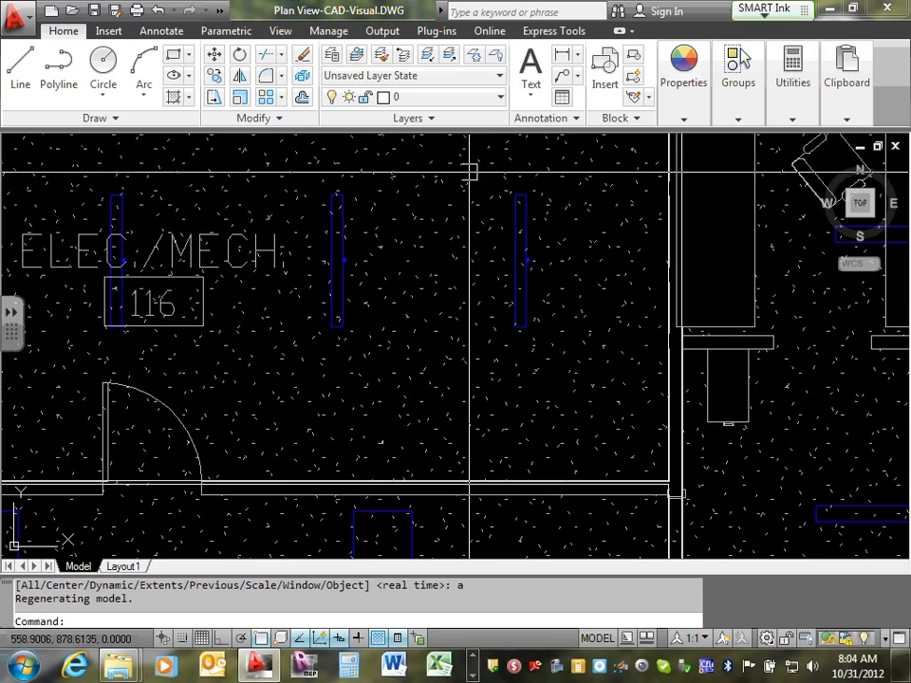
scroll(468, 179, up, 4)
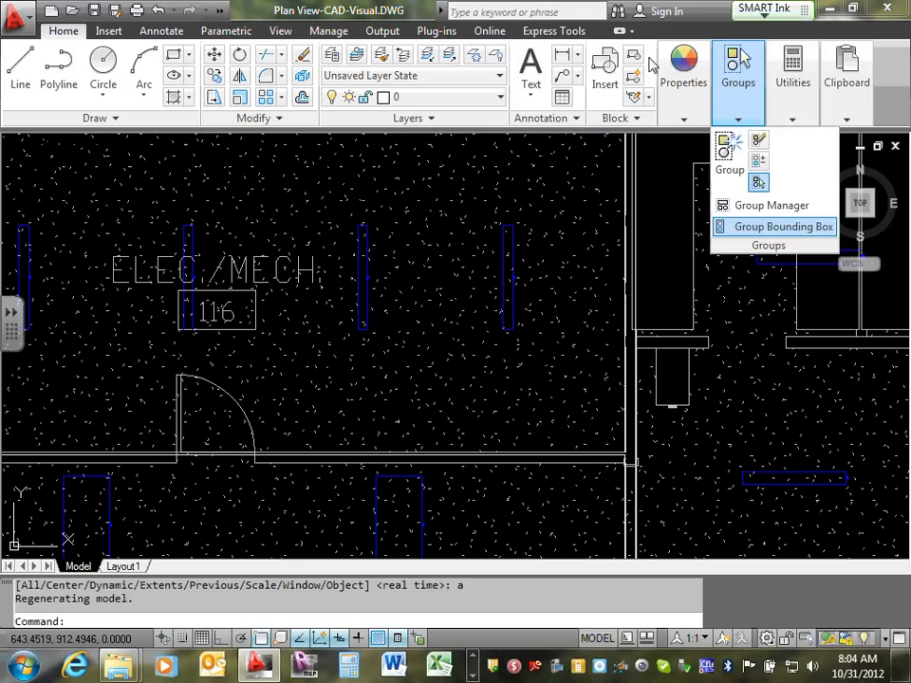
mouse_move(685, 123)
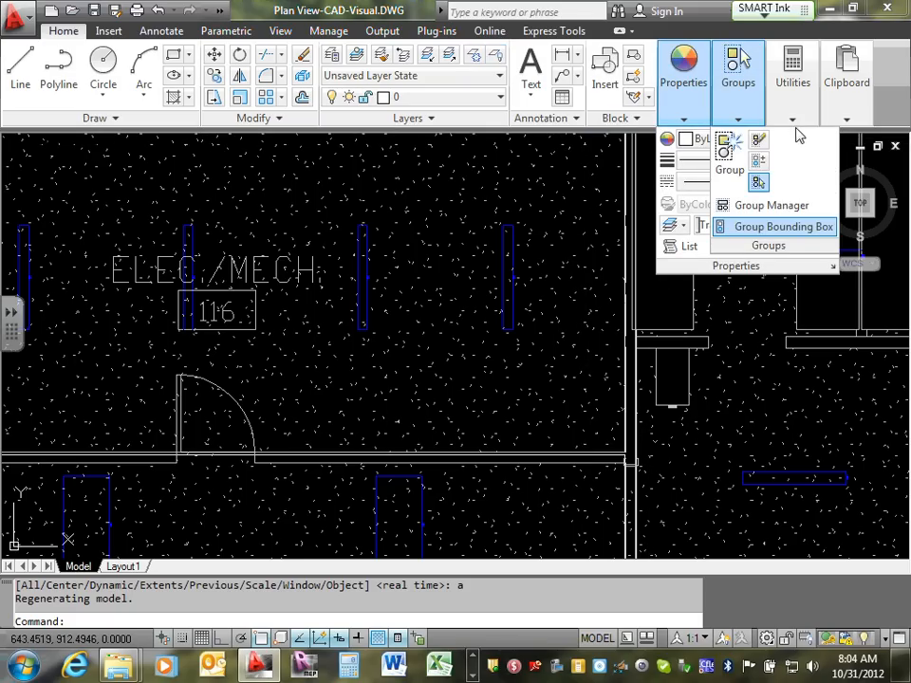
mouse_move(794, 90)
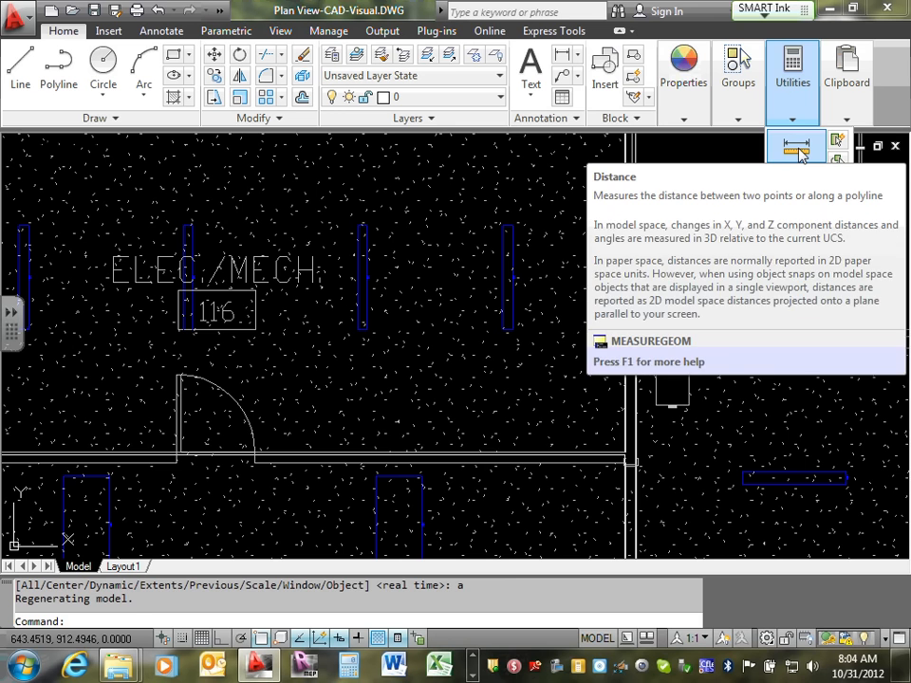
click(797, 148)
scroll(501, 232, up, 5)
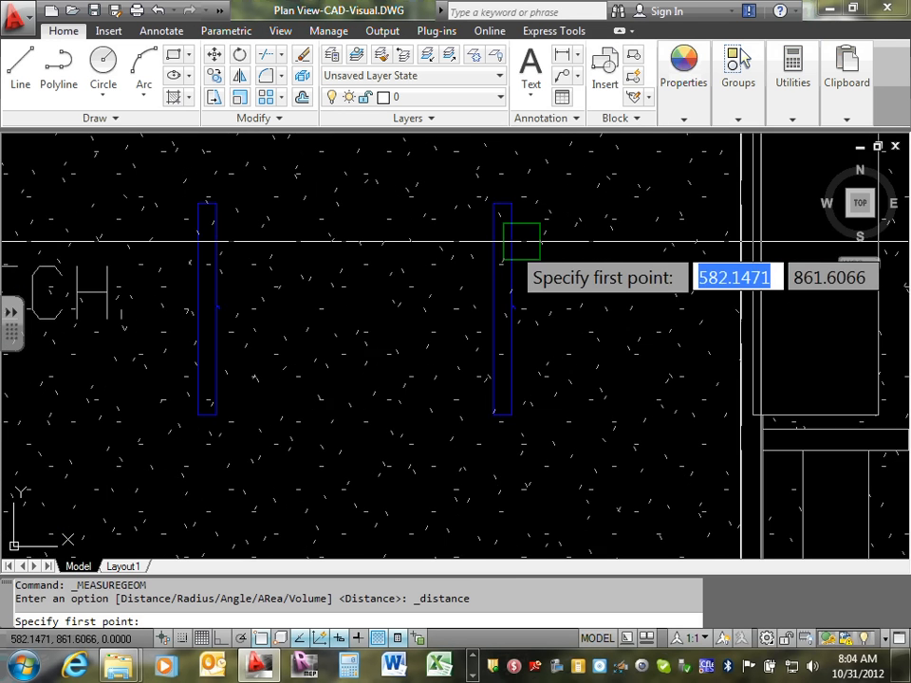
click(503, 186)
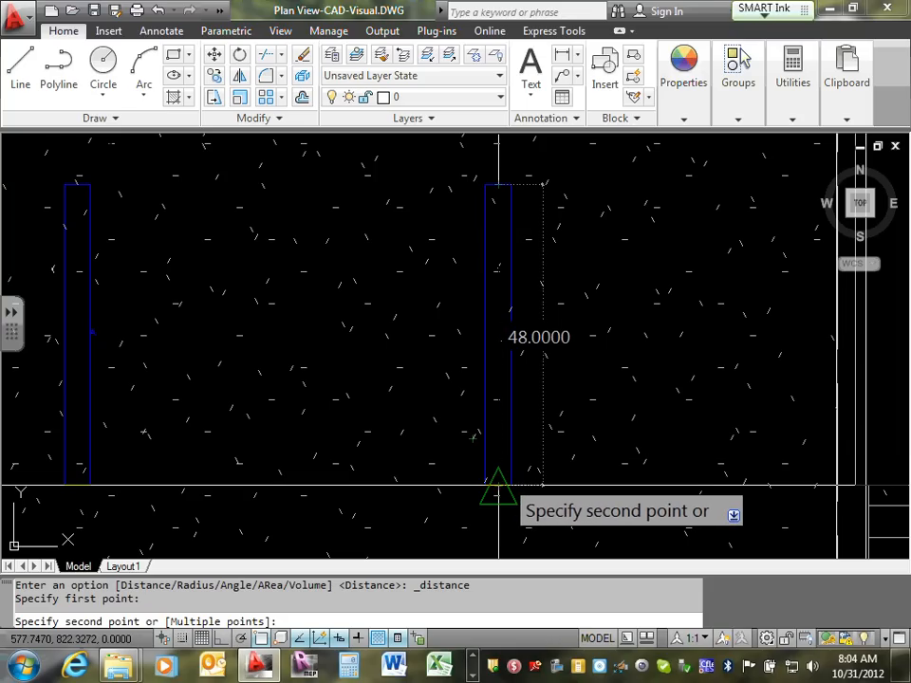
key(Escape)
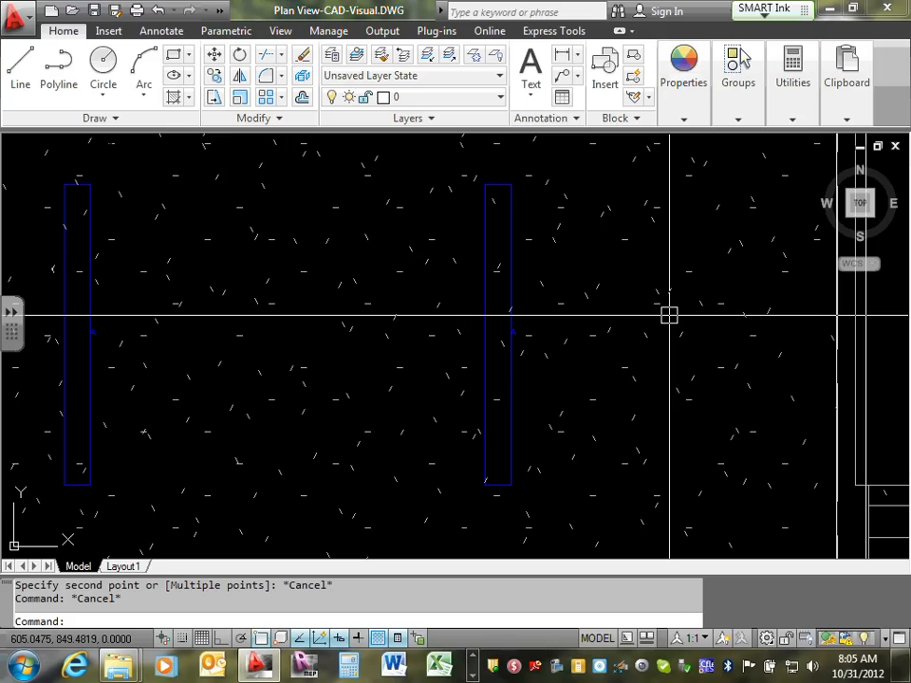
Set the drawing's length units to Architectural with 0'-0 1/16" precision, keeping the insertion scale Unitless.
text(u)
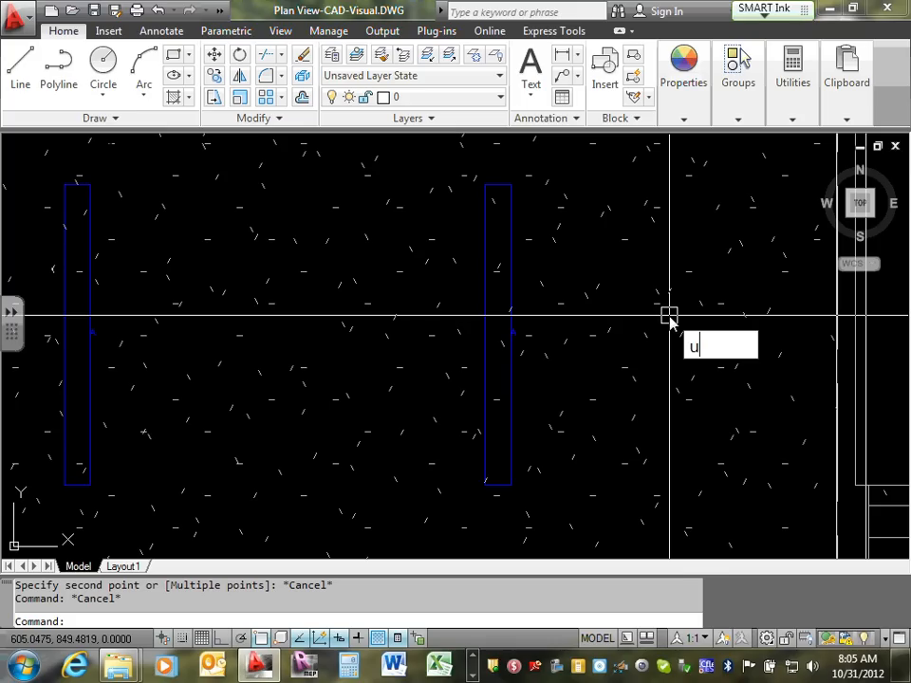
text(nits)
key(Return)
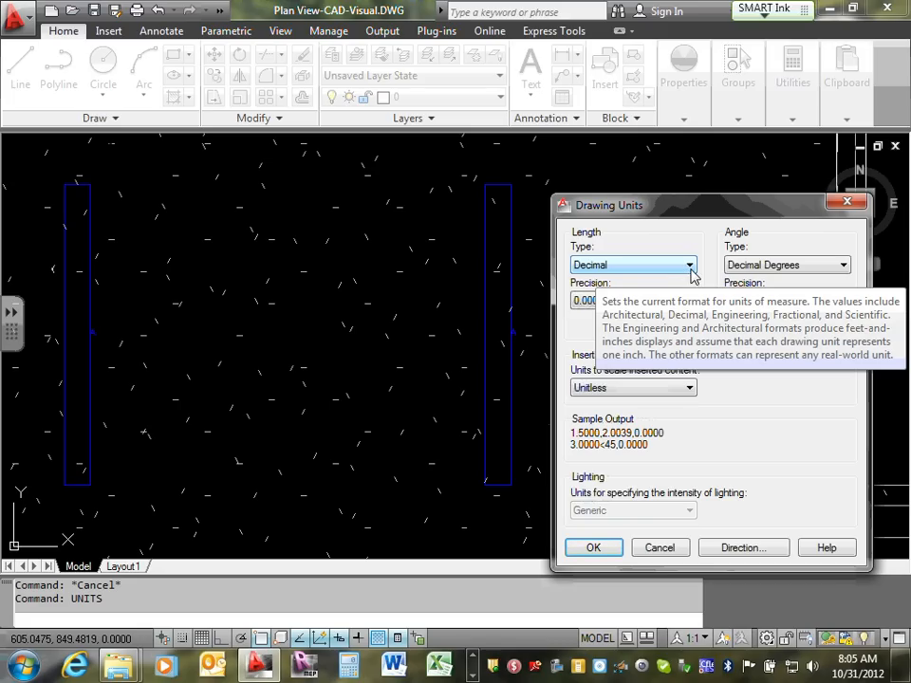
click(690, 272)
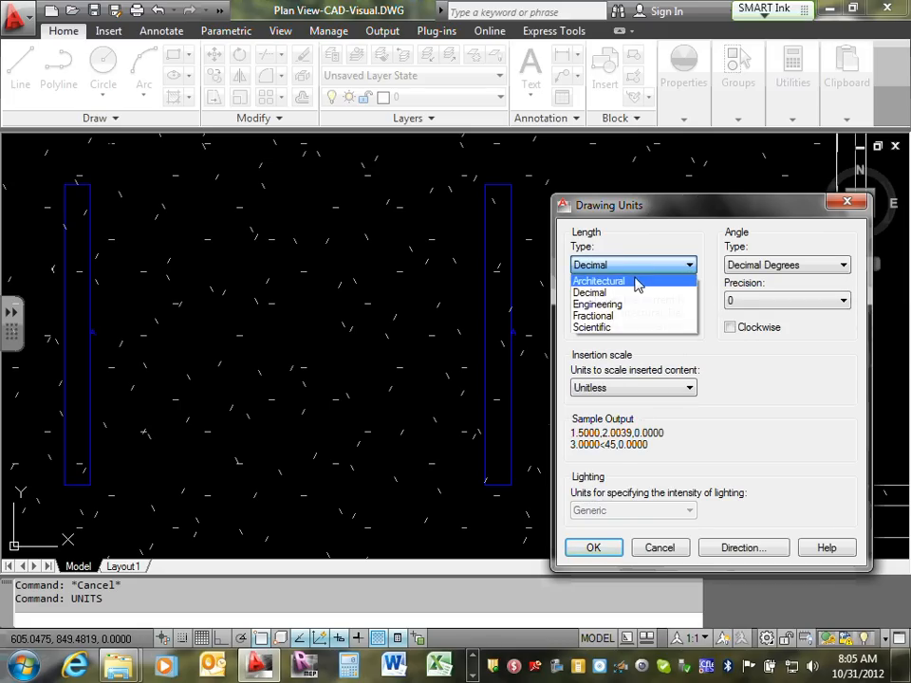
click(635, 283)
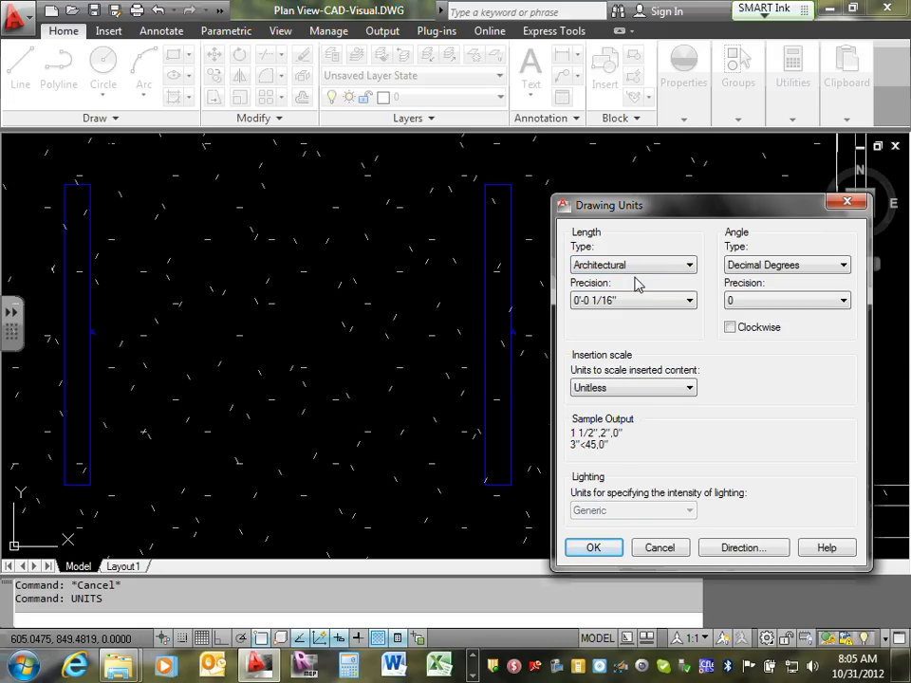
click(594, 549)
click(784, 444)
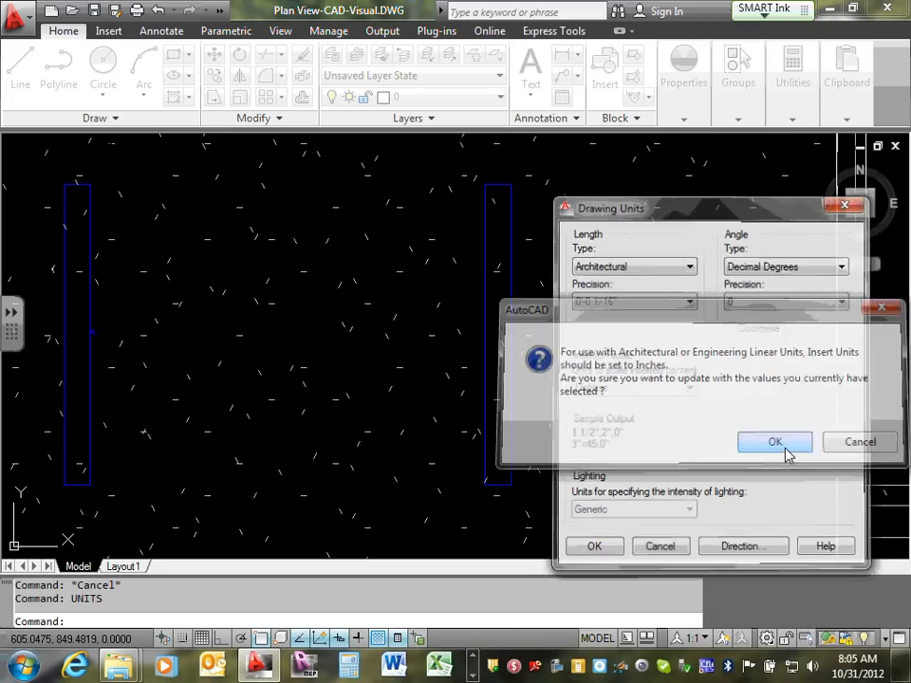
Measure the easternmost ELEC./MECH. 116 fixture along its east edge in architectural units, turning Ortho mode on.
mouse_move(781, 116)
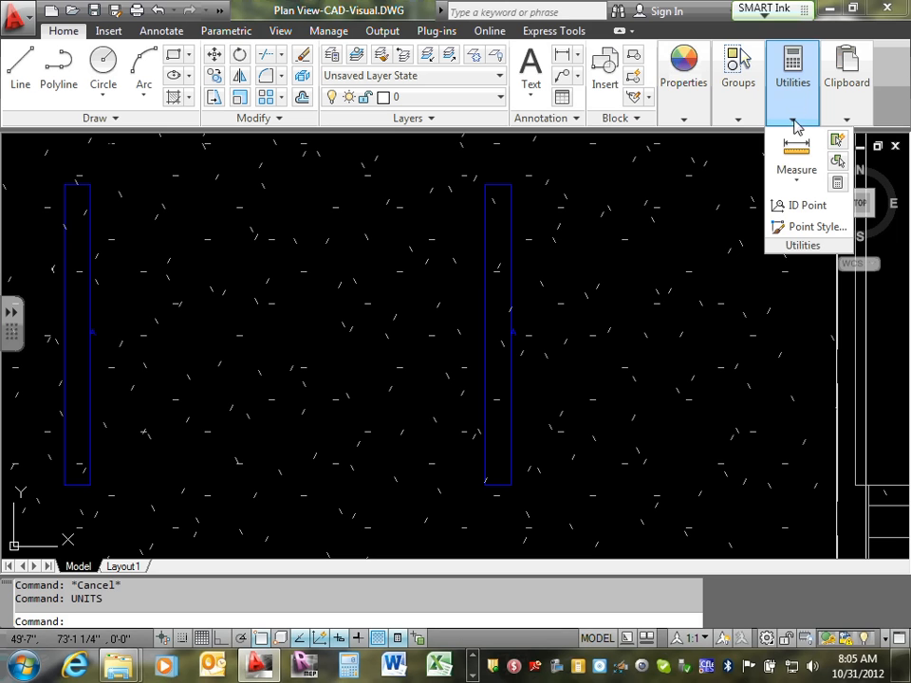
click(796, 150)
scroll(510, 190, up, 3)
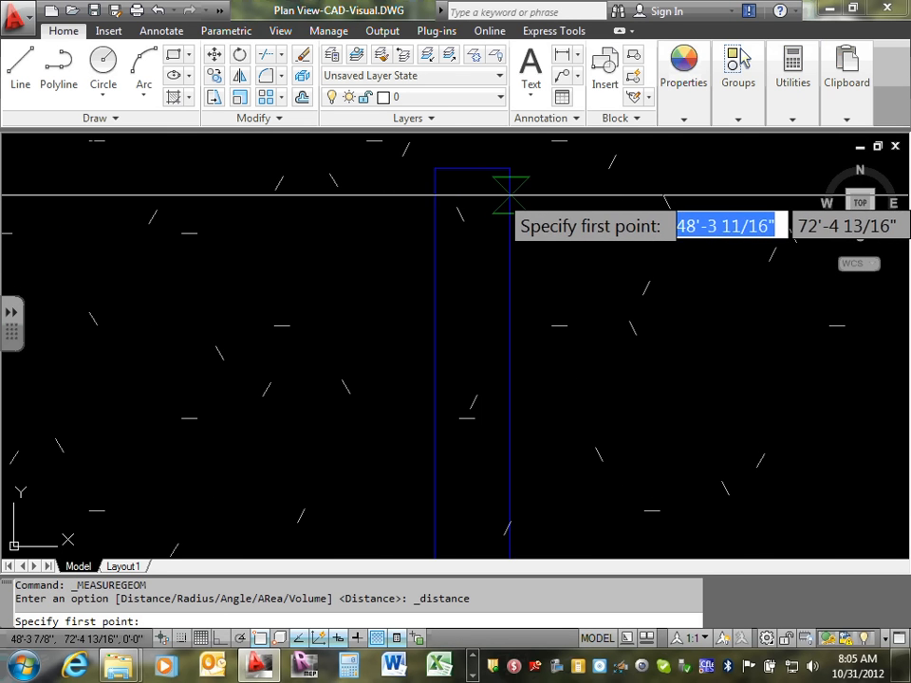
click(510, 168)
scroll(472, 349, down, 2)
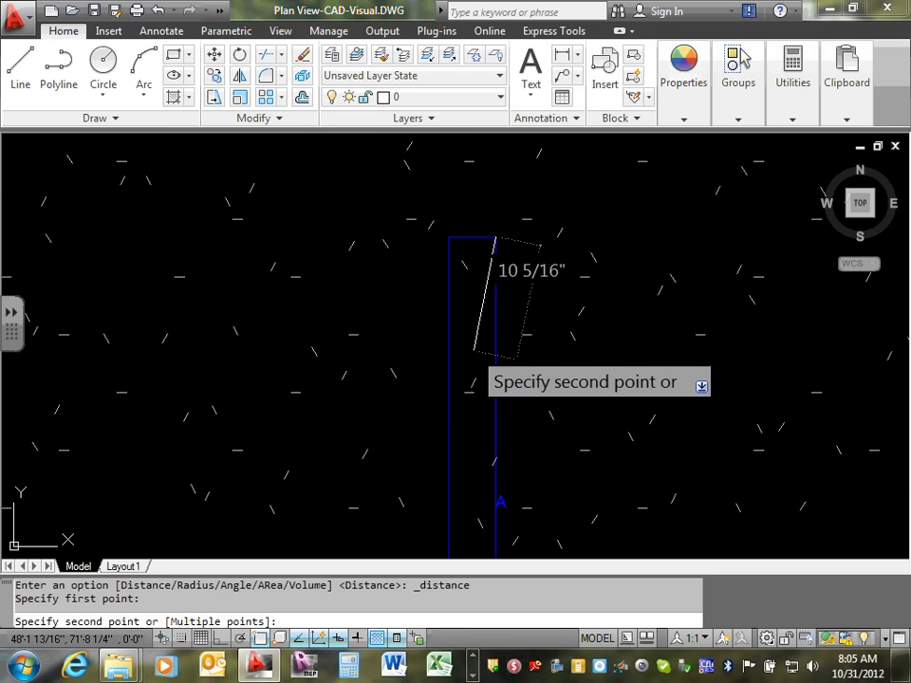
scroll(488, 375, down, 2)
scroll(459, 433, up, 3)
scroll(538, 434, up, 2)
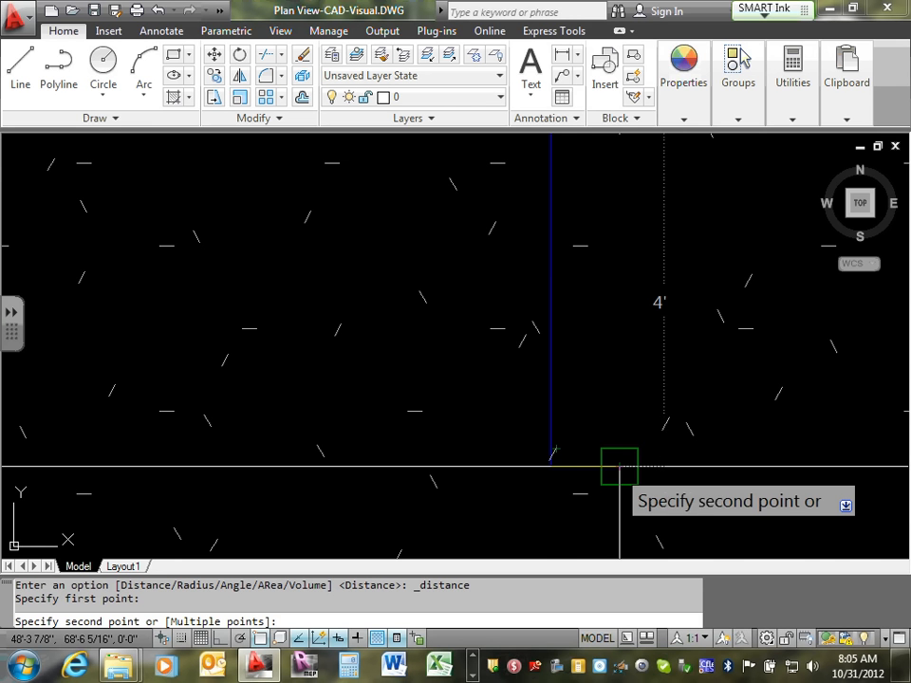
scroll(601, 466, down, 3)
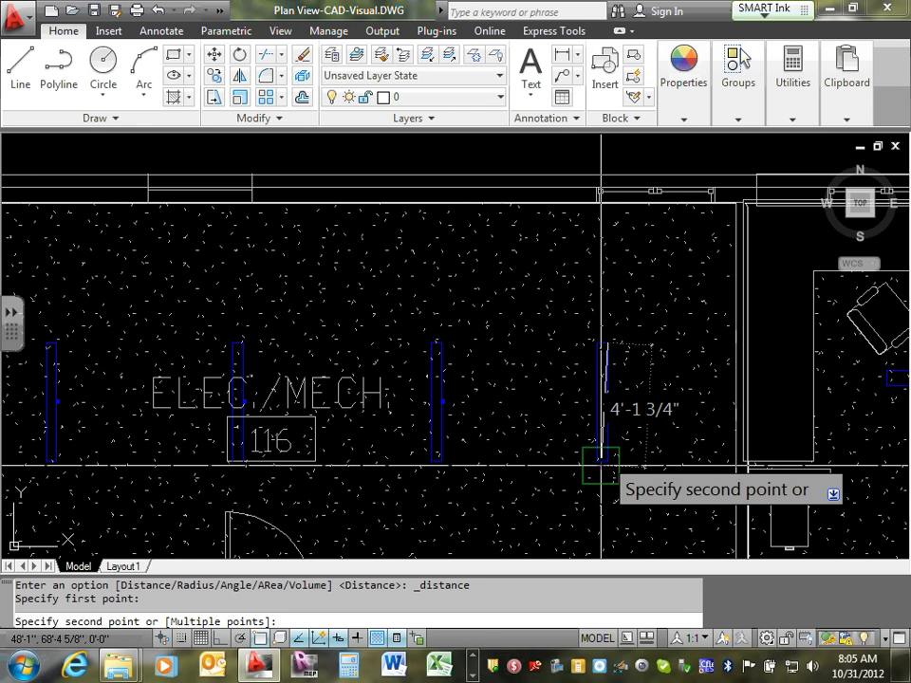
scroll(607, 465, up, 3)
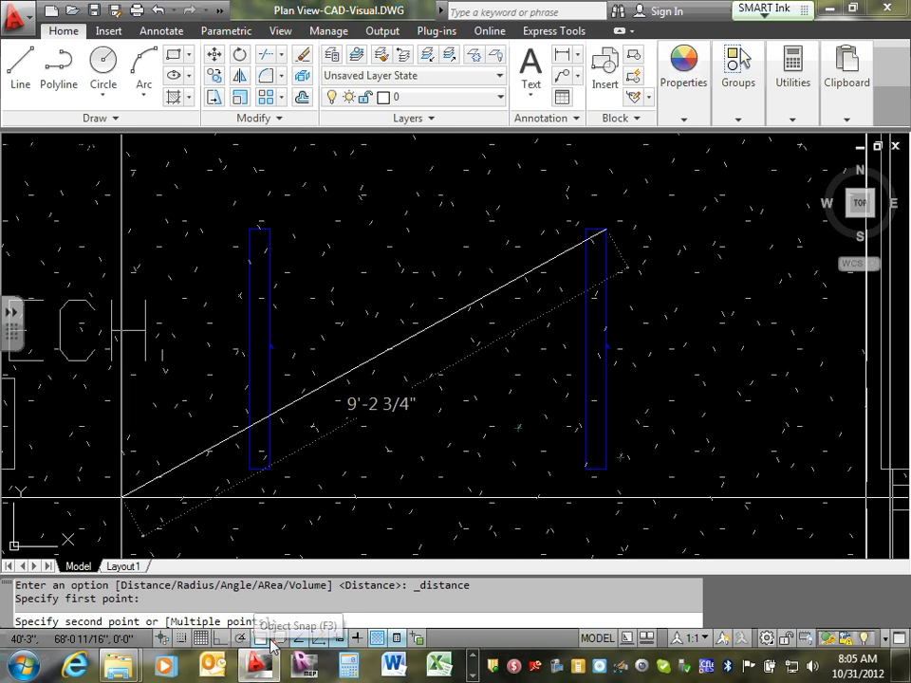
click(217, 639)
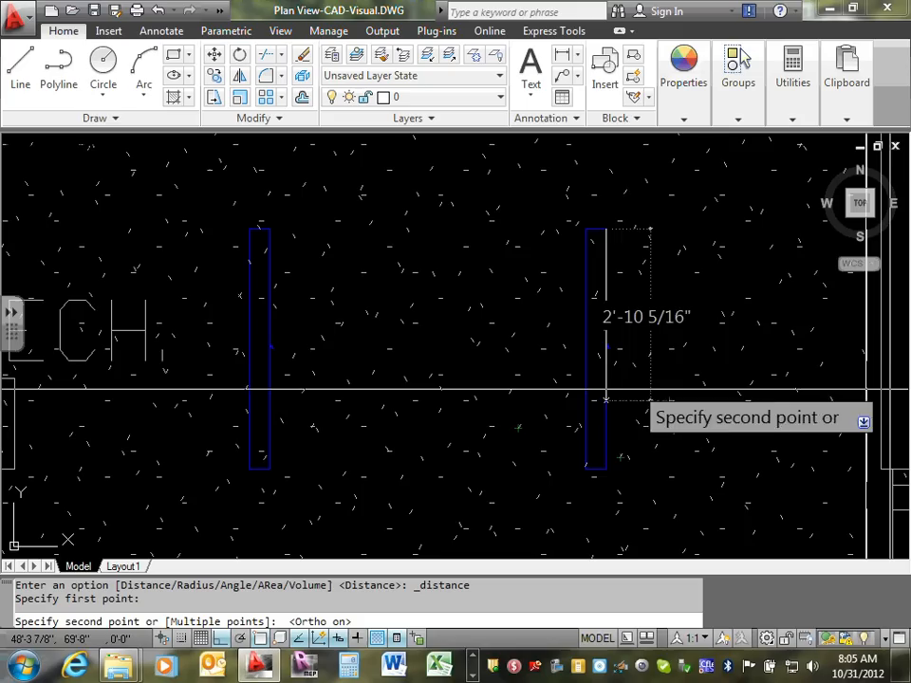
scroll(608, 446, up, 3)
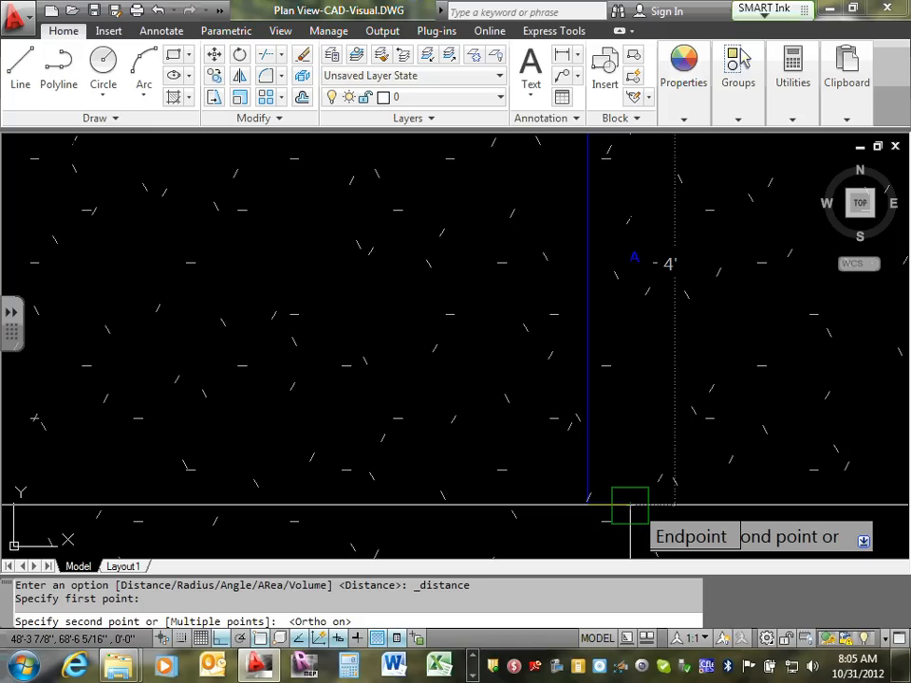
key(Escape)
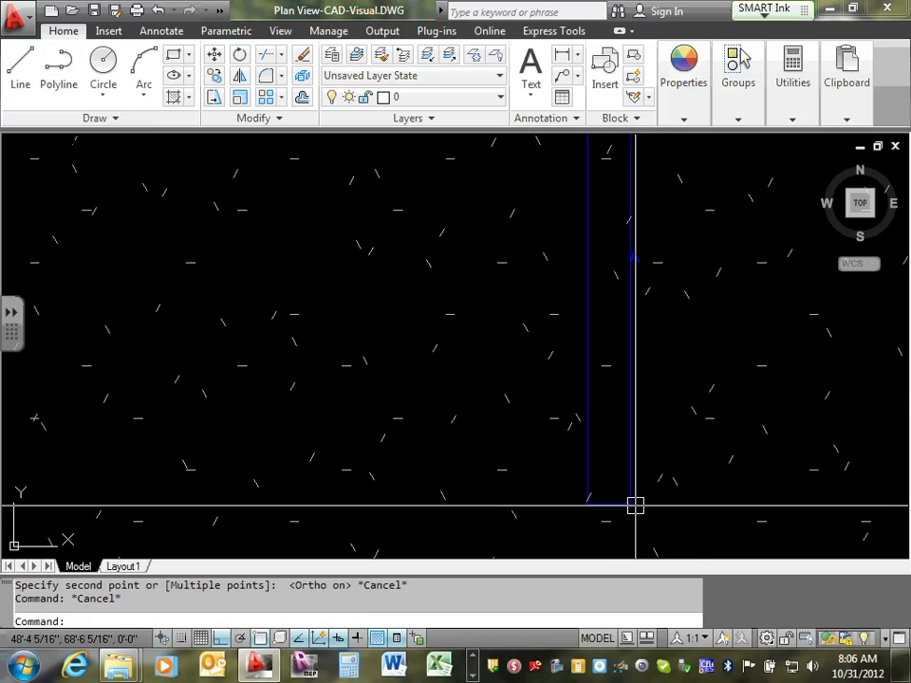
Measure the easternmost ELEC./MECH. 116 strip fixture again, from its northeast corner endpoint to its southeast corner, and end the measurement.
scroll(594, 362, down, 5)
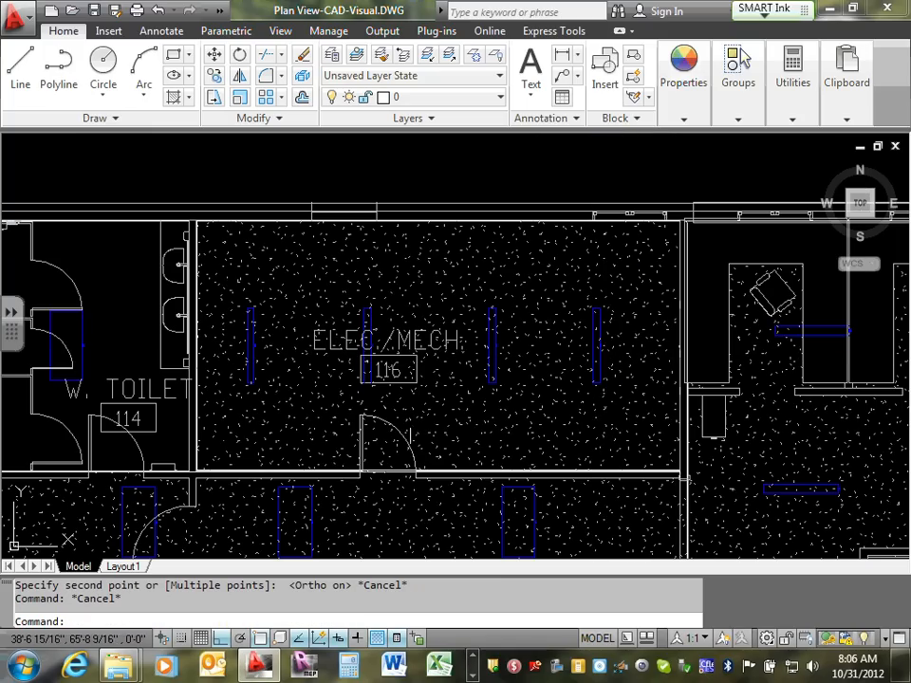
middle_drag(421, 429, 431, 379)
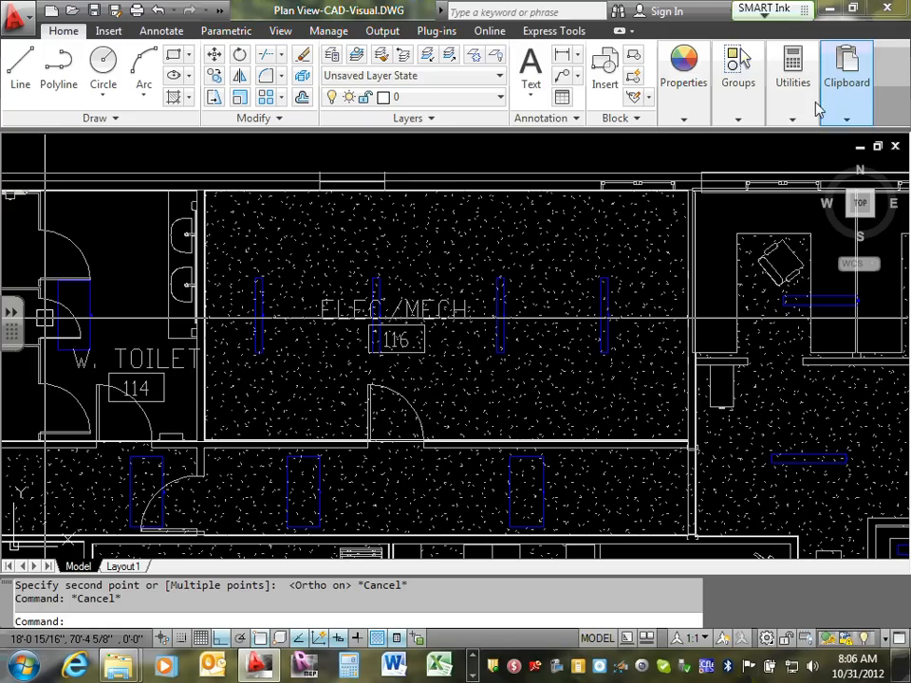
click(794, 121)
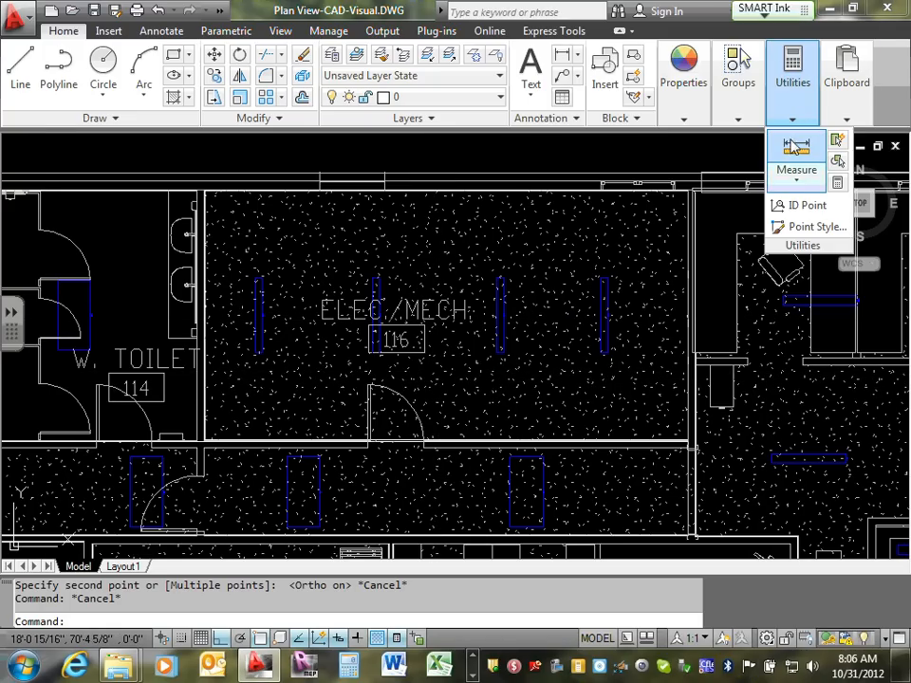
click(795, 149)
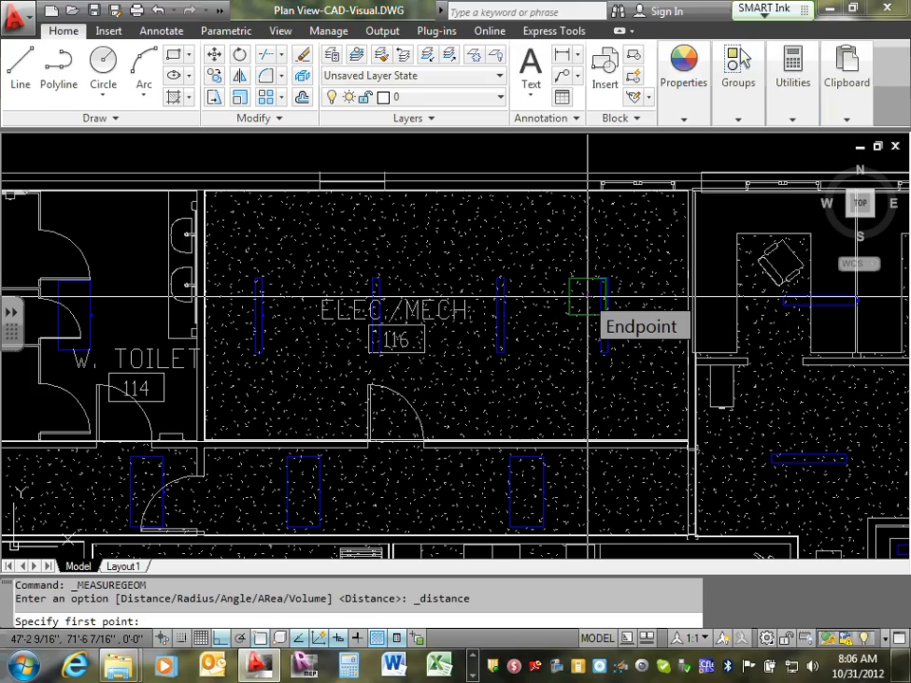
scroll(594, 294, up, 8)
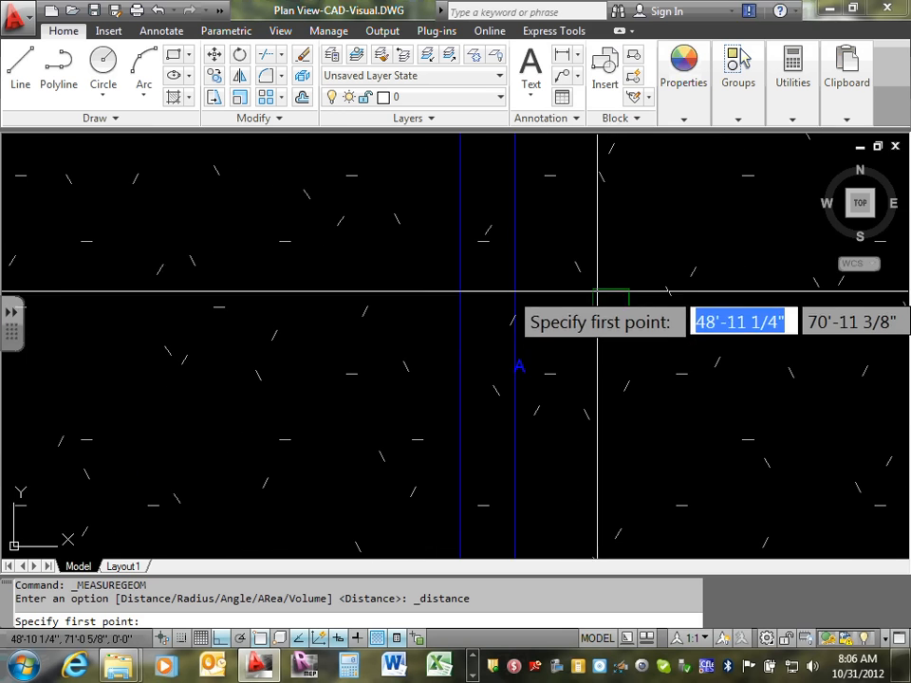
scroll(522, 254, down, 5)
scroll(525, 228, up, 5)
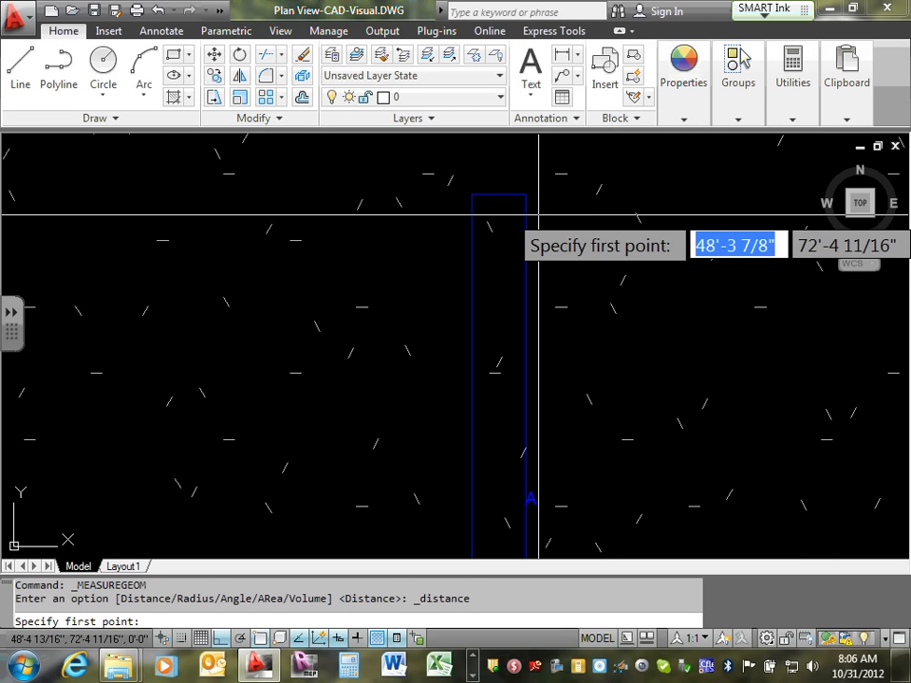
click(526, 195)
scroll(528, 456, down, 4)
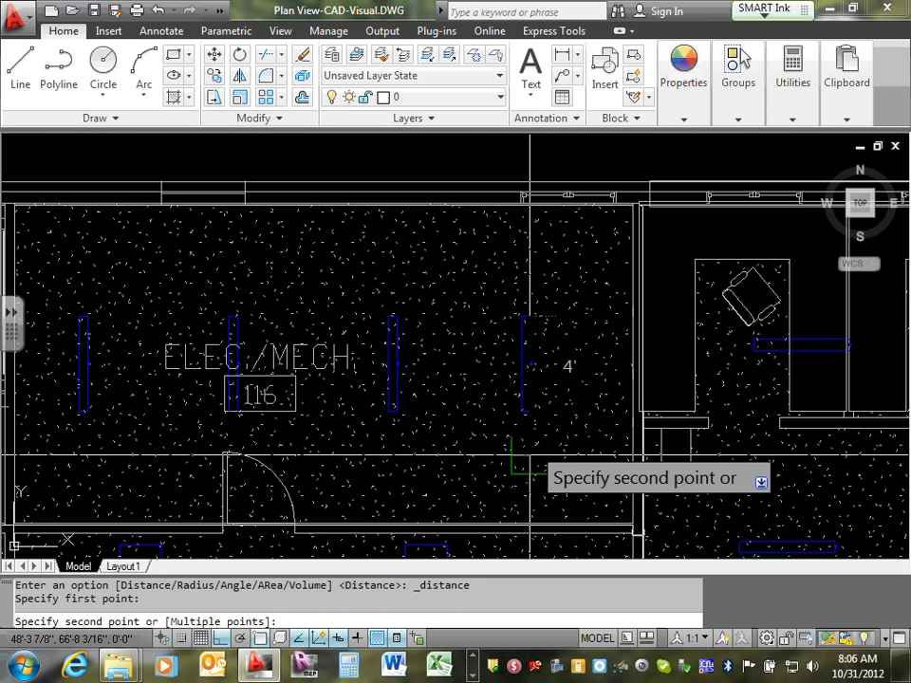
scroll(520, 463, up, 3)
scroll(517, 380, up, 4)
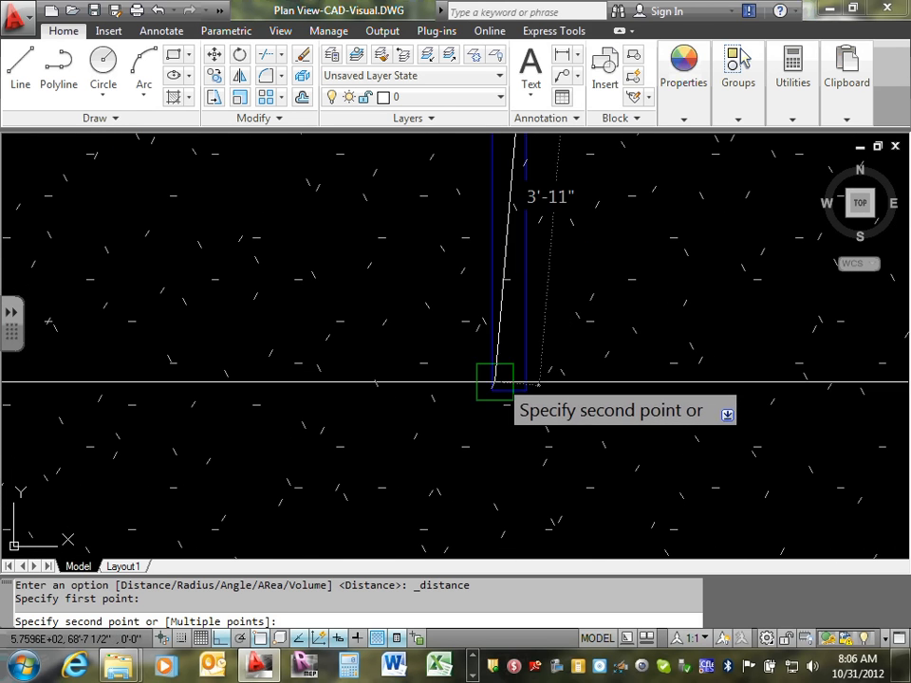
scroll(525, 386, up, 3)
scroll(527, 392, up, 1)
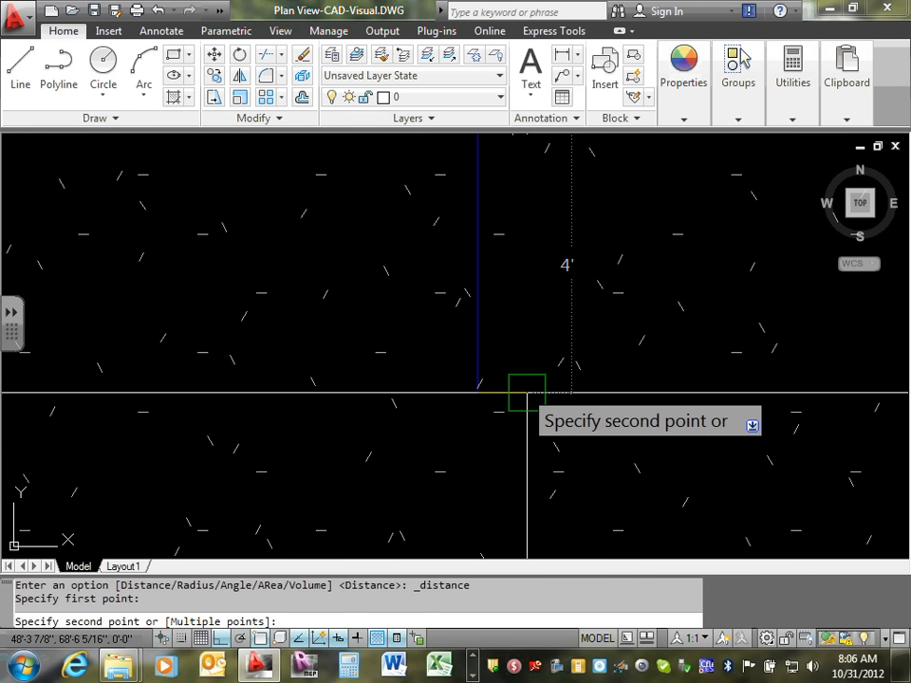
click(527, 392)
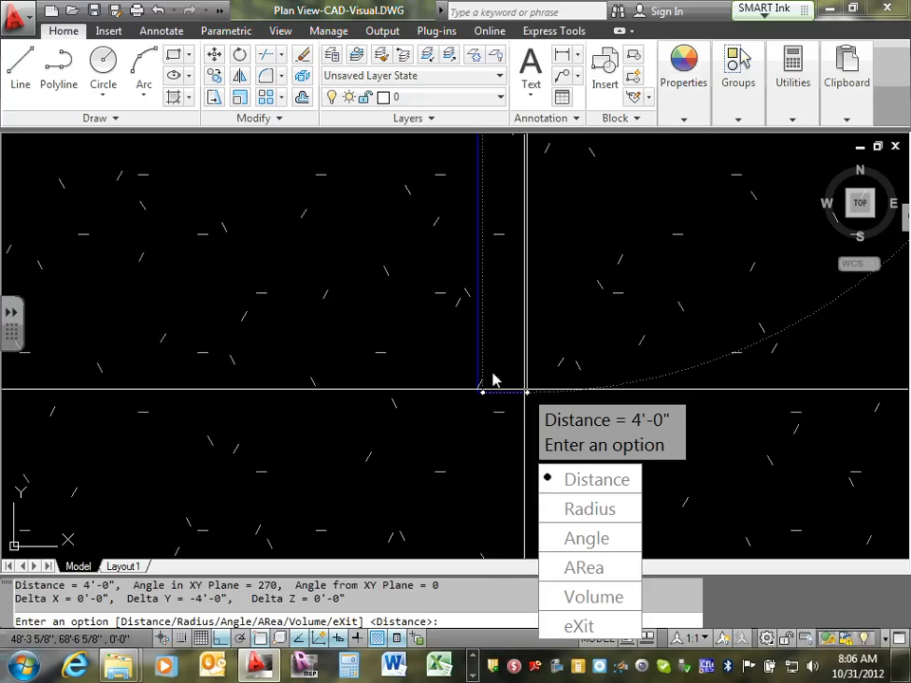
key(Escape)
scroll(547, 362, down, 4)
scroll(559, 354, up, 1)
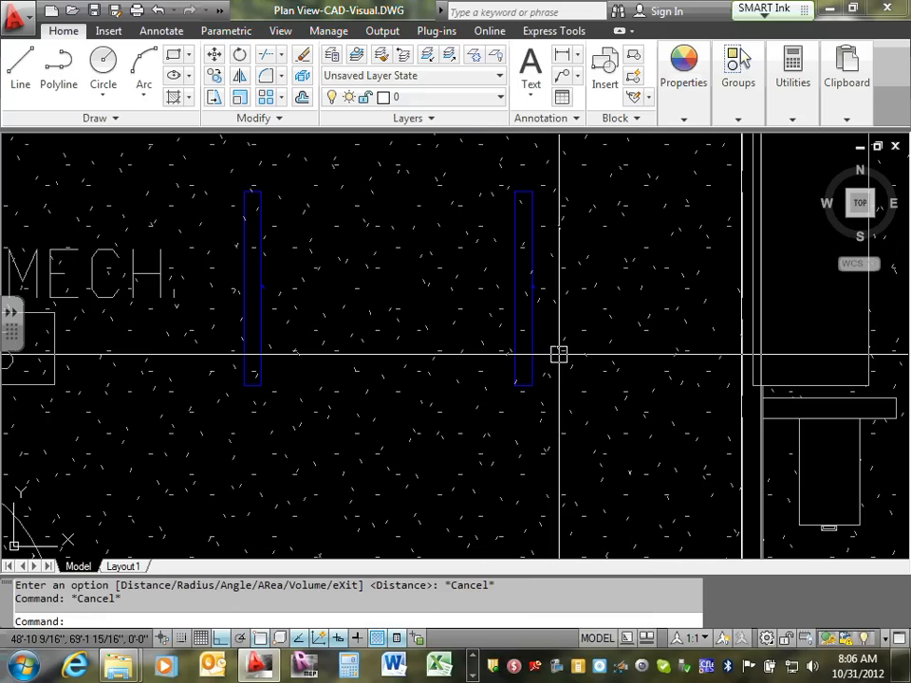
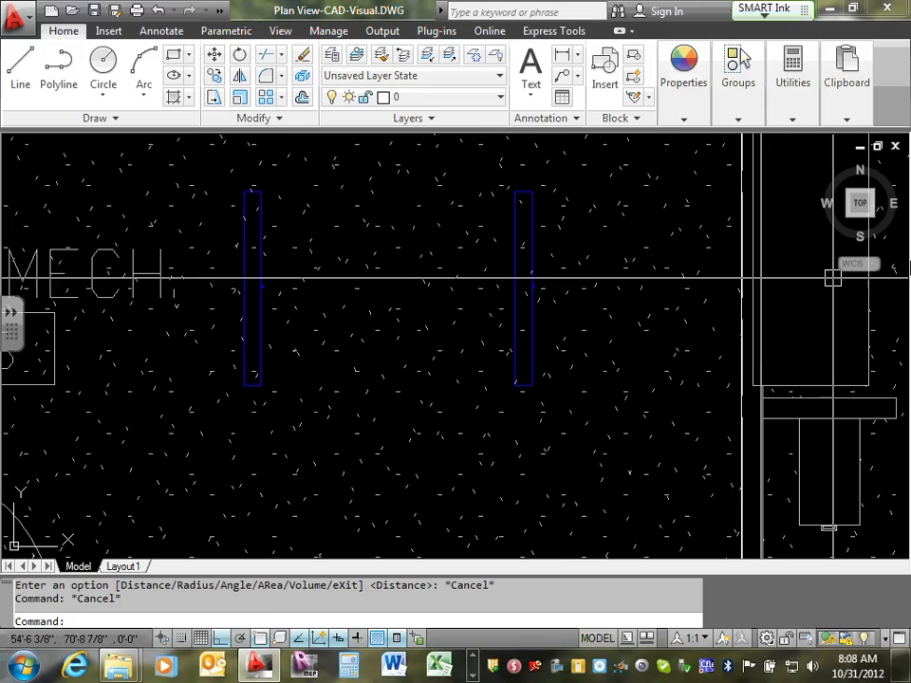
click(474, 676)
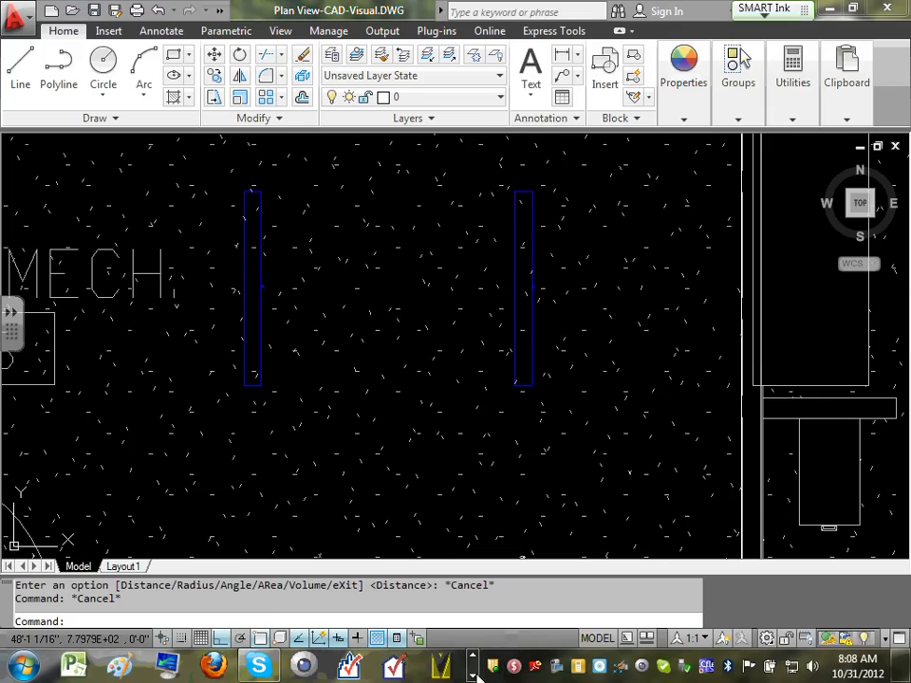
click(474, 675)
click(473, 676)
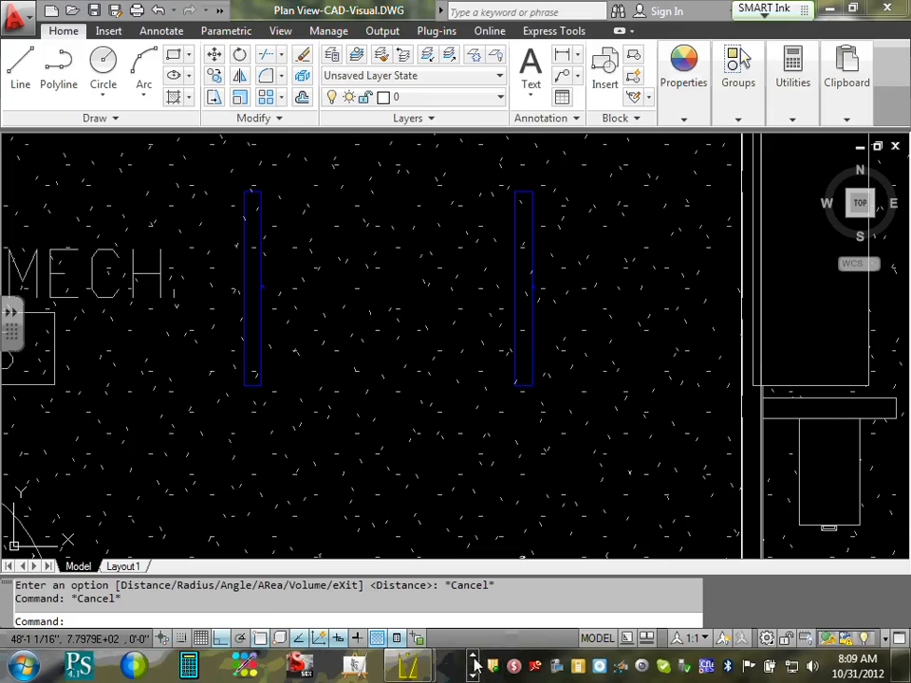
click(473, 655)
click(351, 664)
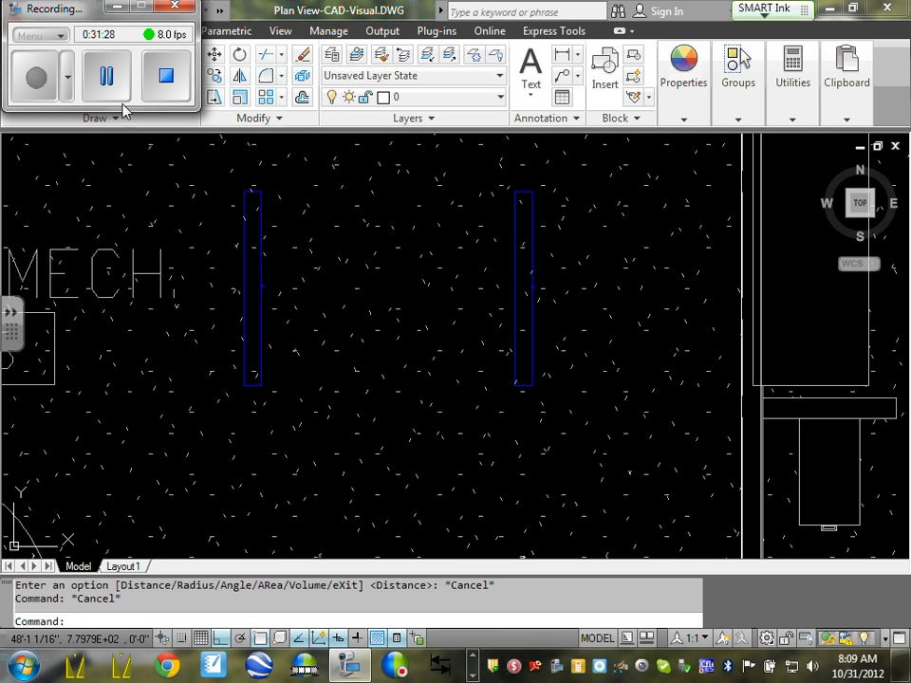
click(47, 80)
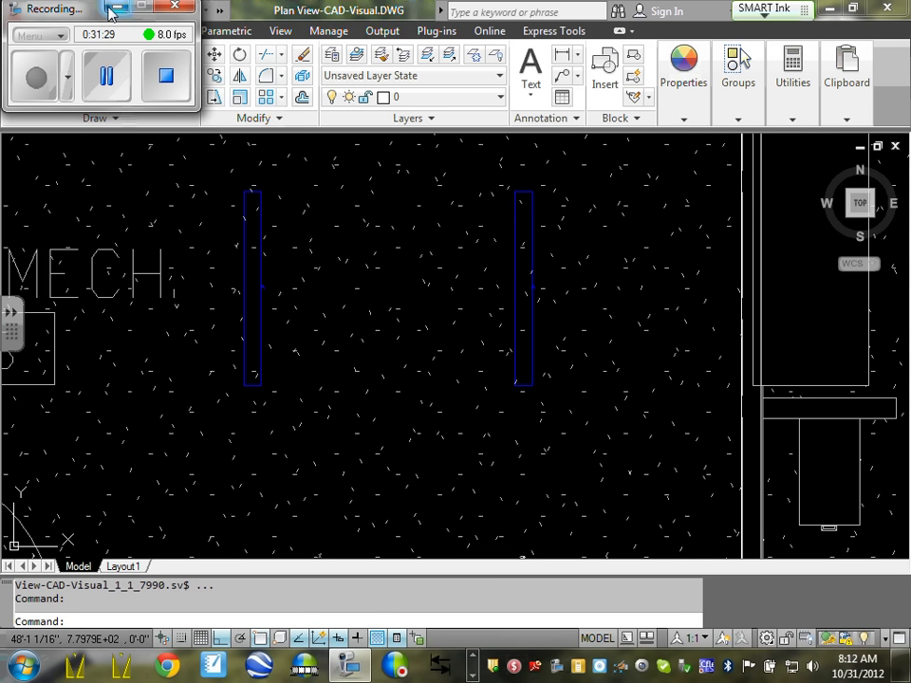
click(112, 10)
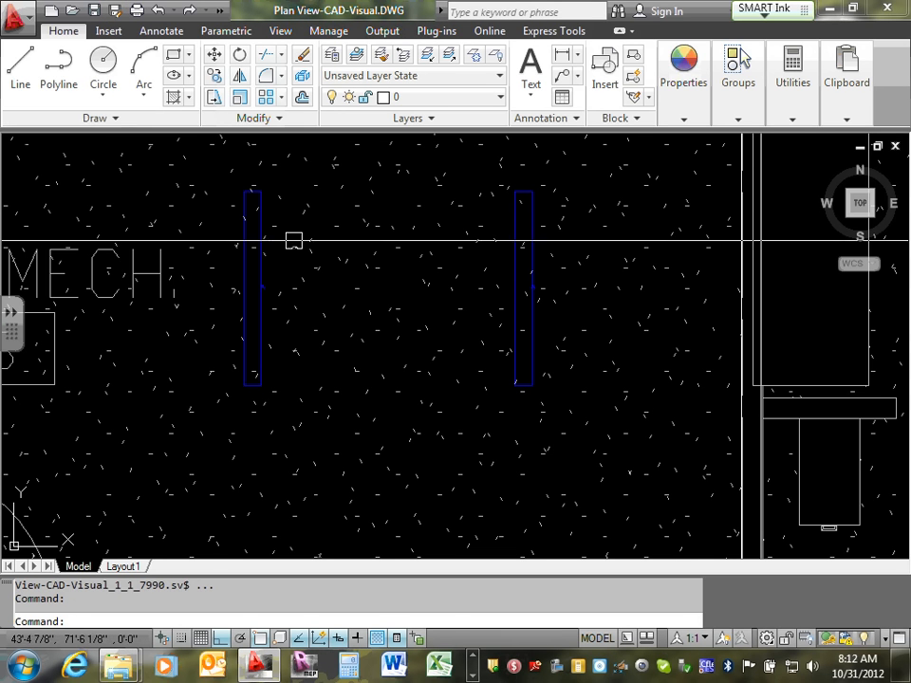
Zoom to the extents of the floor plan and save the drawing.
text(z)
key(Return)
text(e)
key(Return)
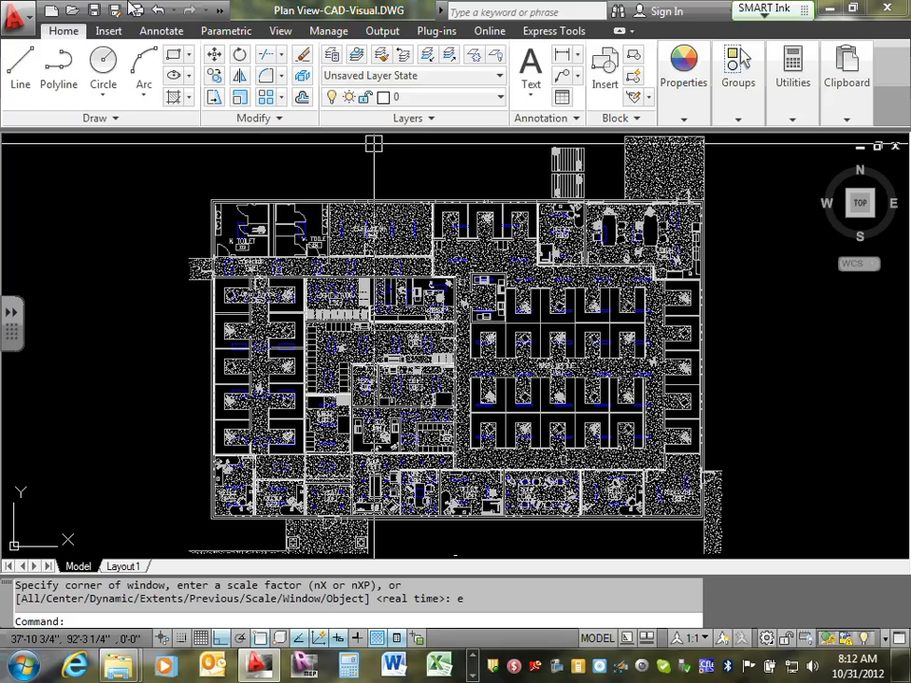
click(96, 12)
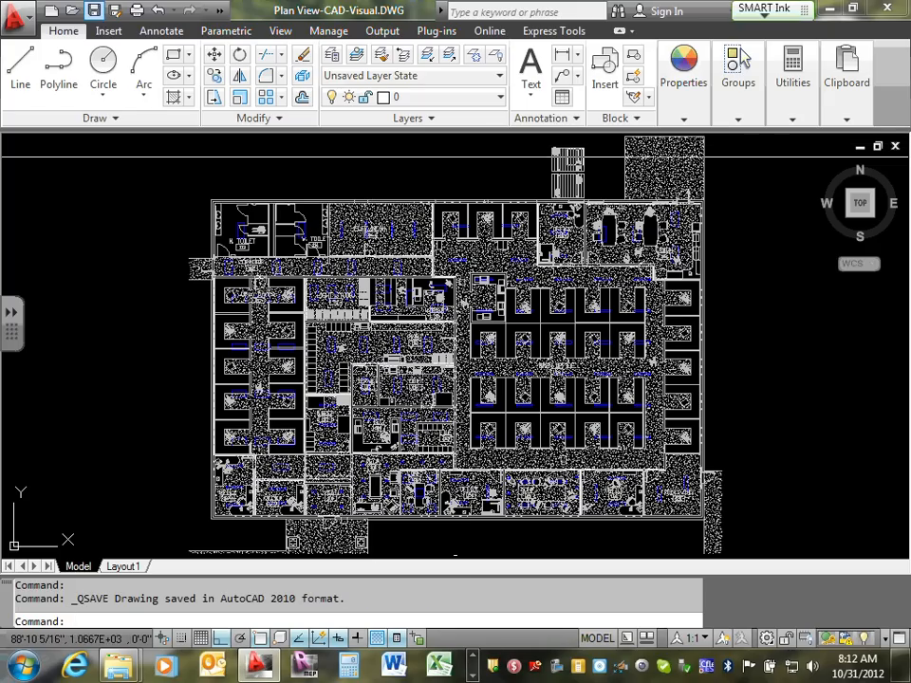
Close AutoCAD and start Revit MEP, dismissing the borrowed license notice.
click(888, 10)
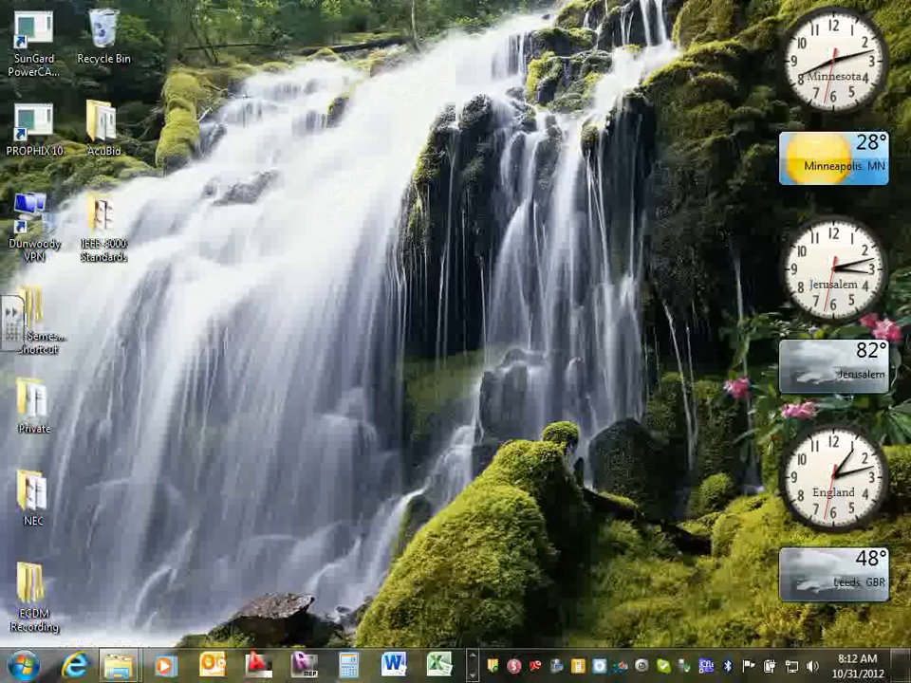
click(306, 668)
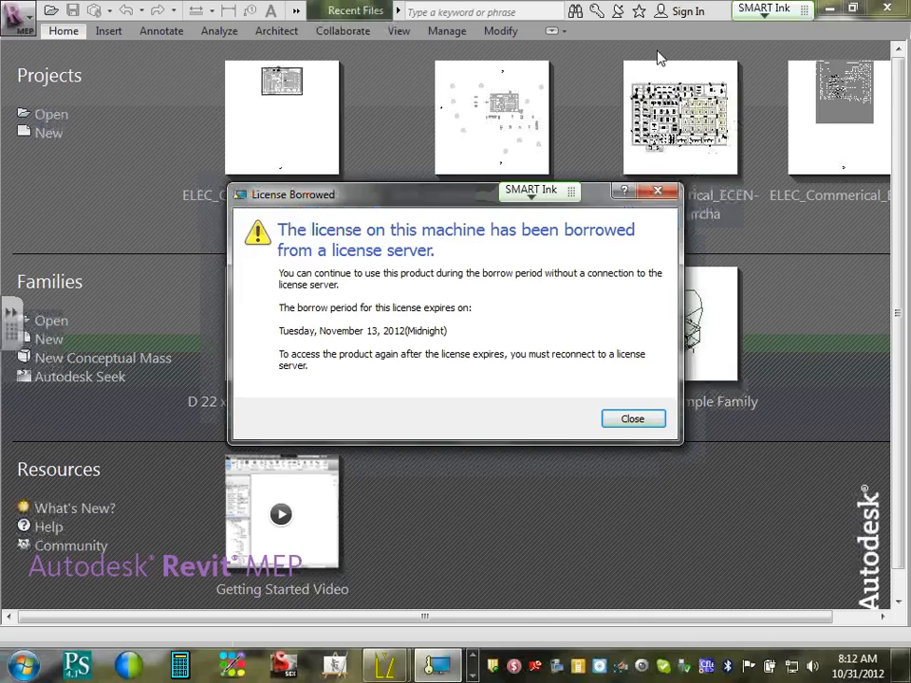
click(638, 422)
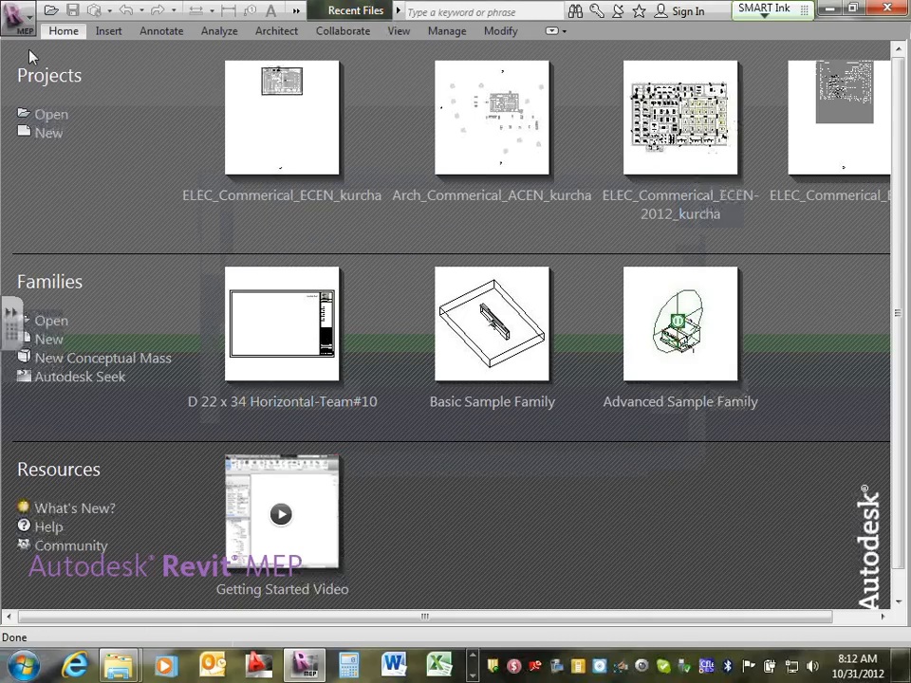
Browse for a project in the Desktop's 2012-Semester folder, through Team 10, S#3-2-Fall-Commercial Semester, Design Drawings and Revit, to the ELEC folder.
click(48, 114)
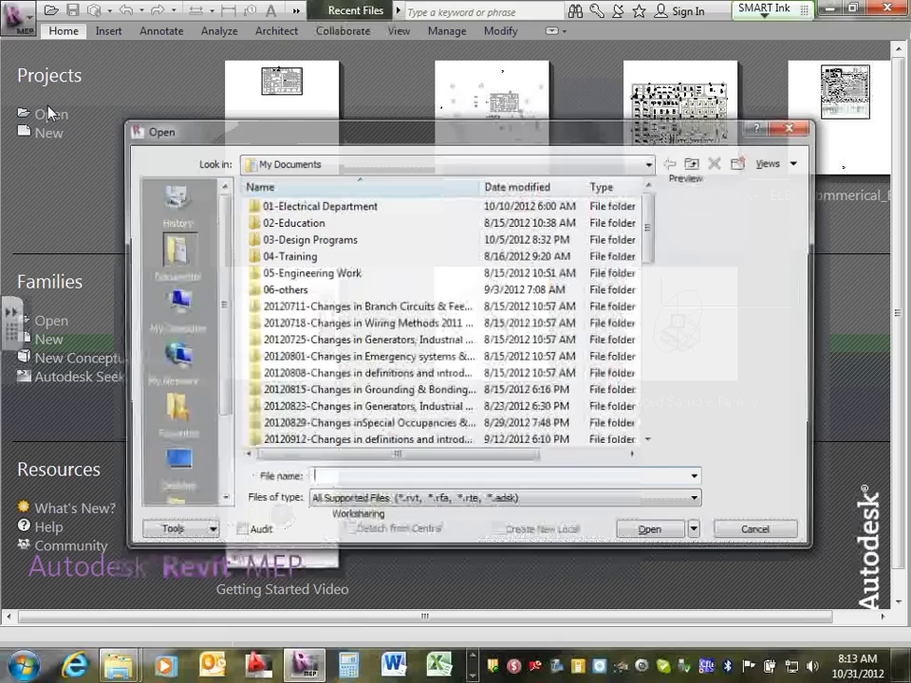
click(176, 463)
double_click(295, 362)
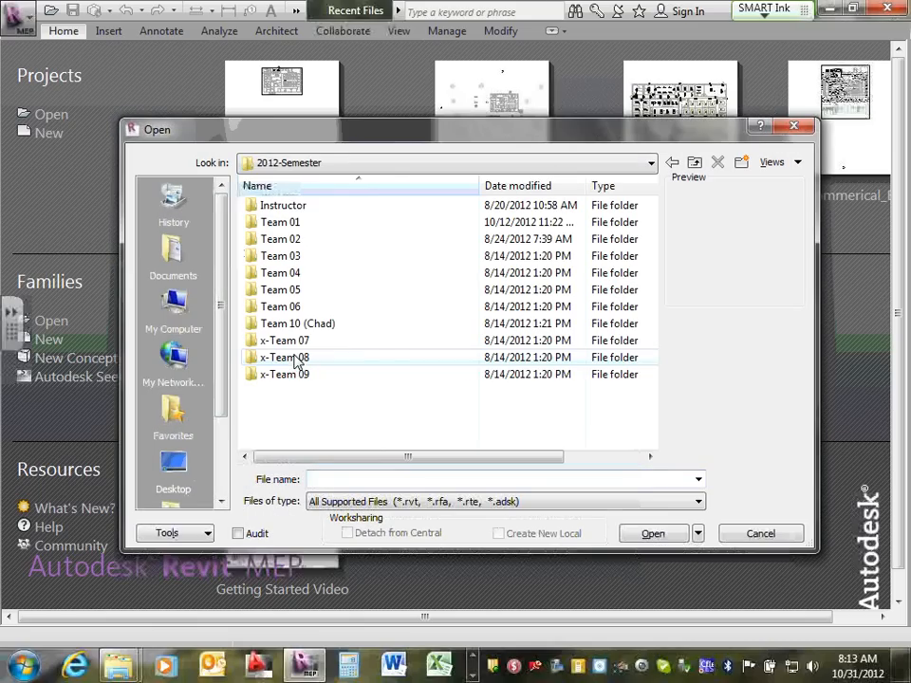
double_click(323, 328)
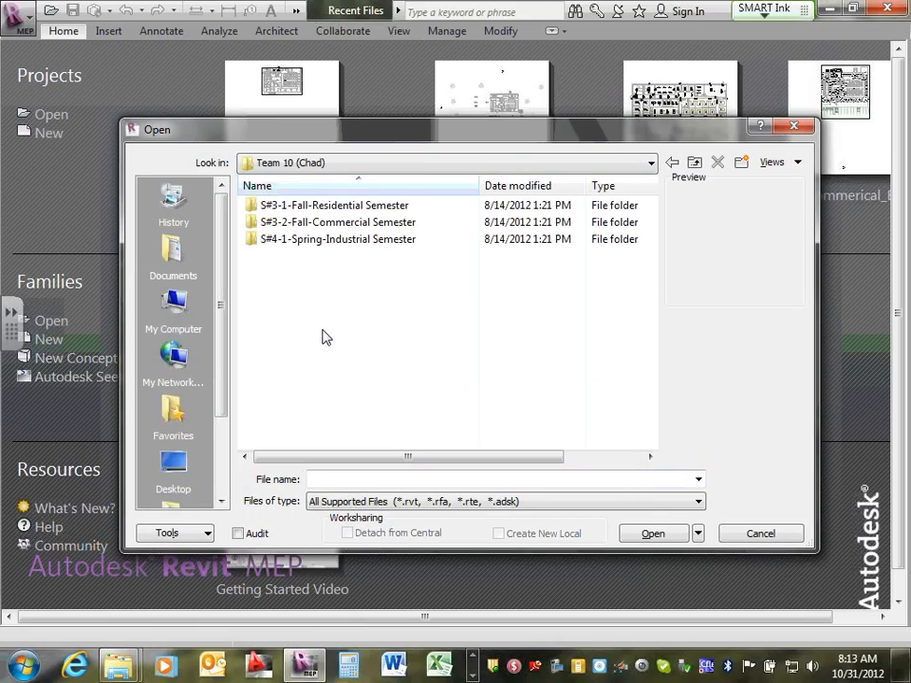
double_click(395, 228)
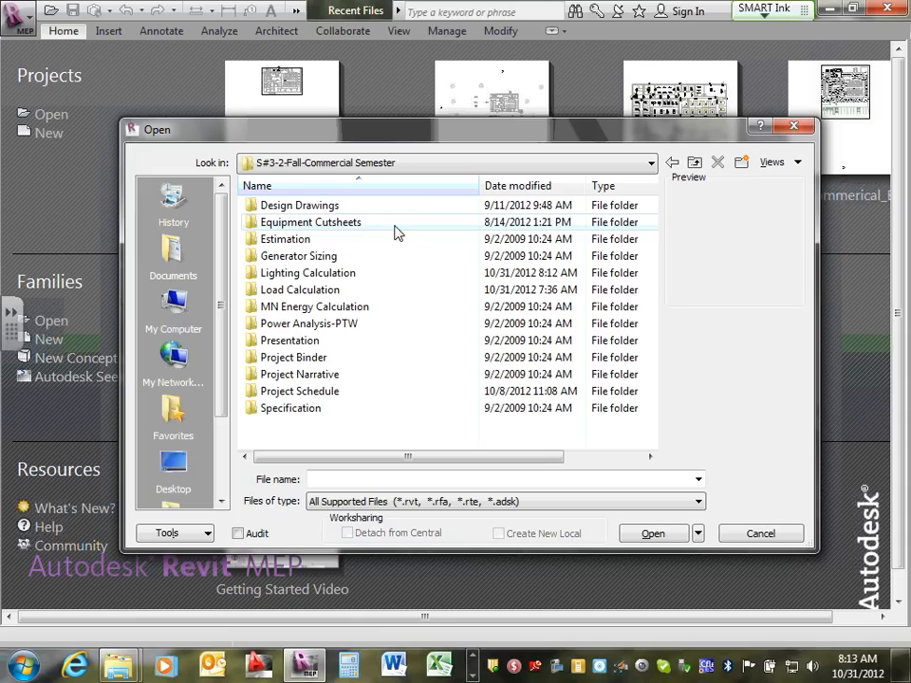
double_click(345, 210)
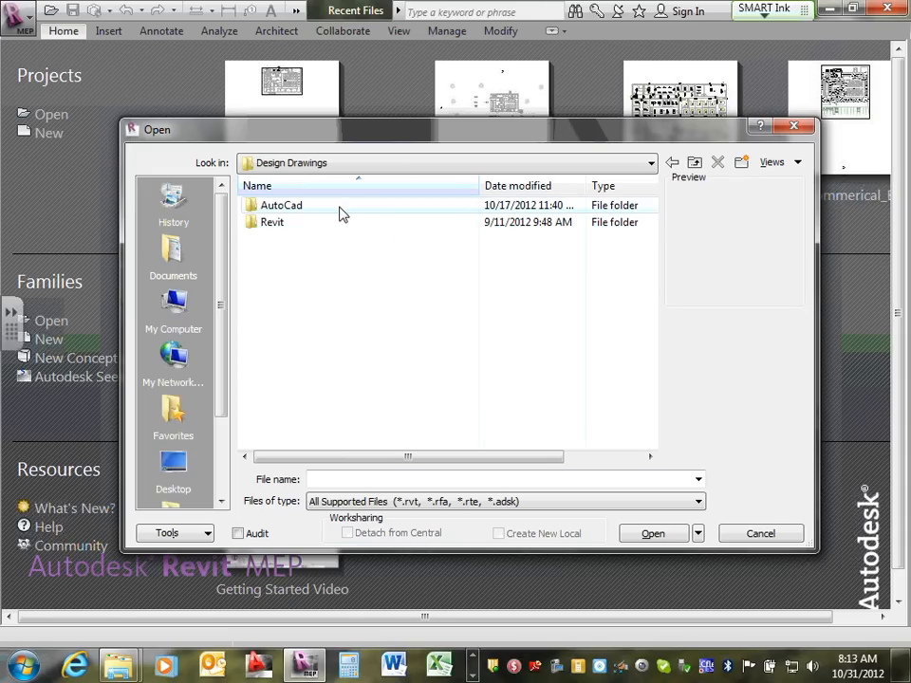
double_click(289, 224)
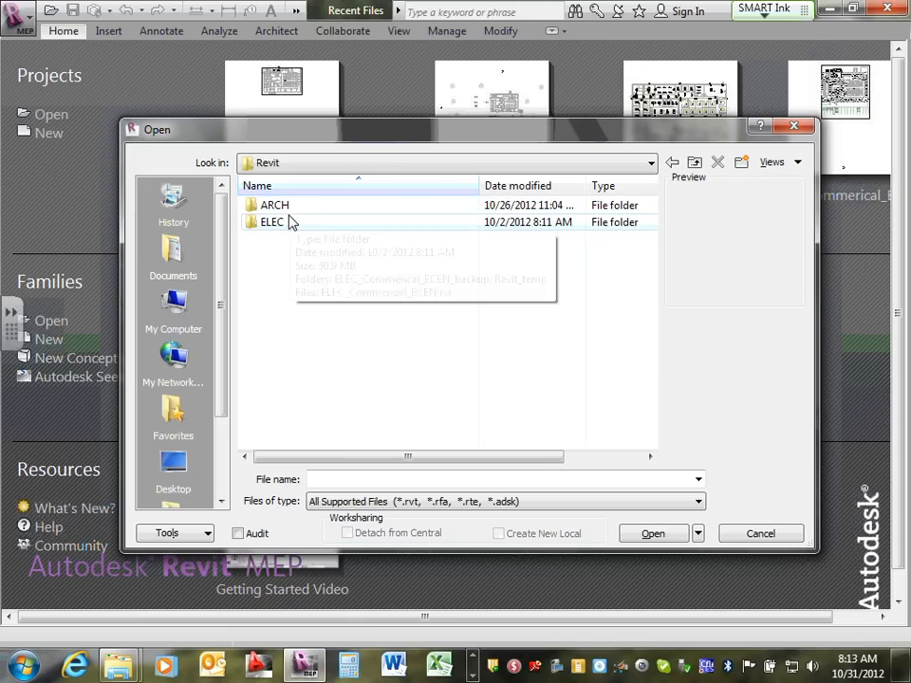
double_click(290, 224)
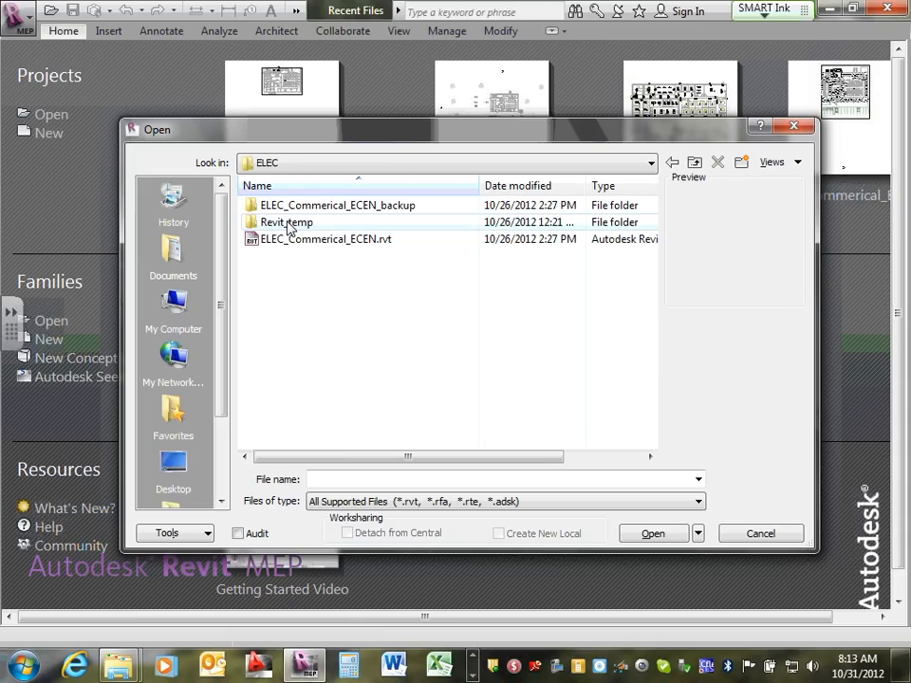
Open ELEC_Commerical_ECEN.rvt as a new local file, overwriting the existing local copy.
click(332, 241)
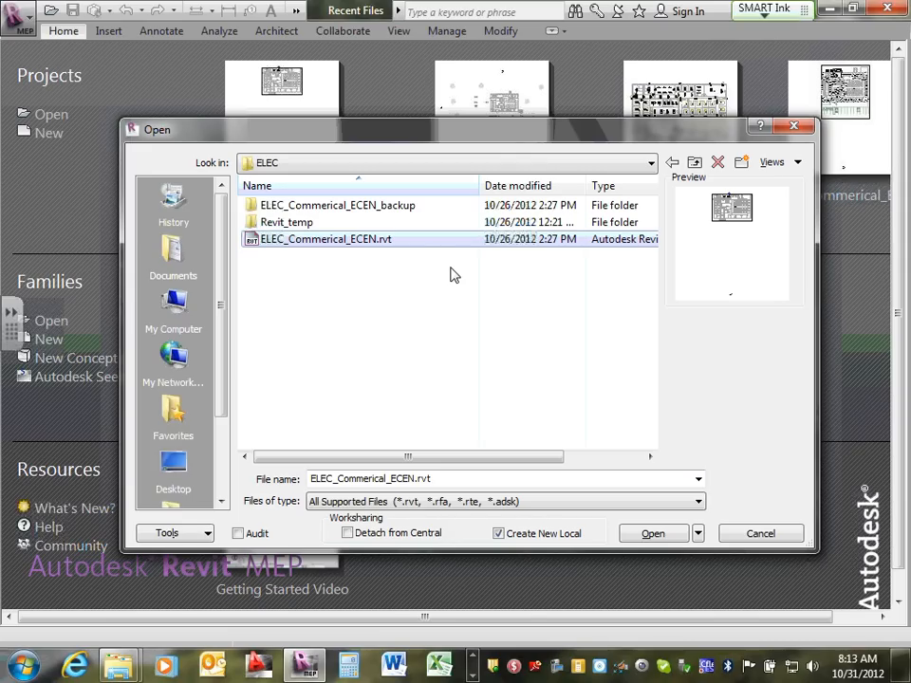
click(653, 534)
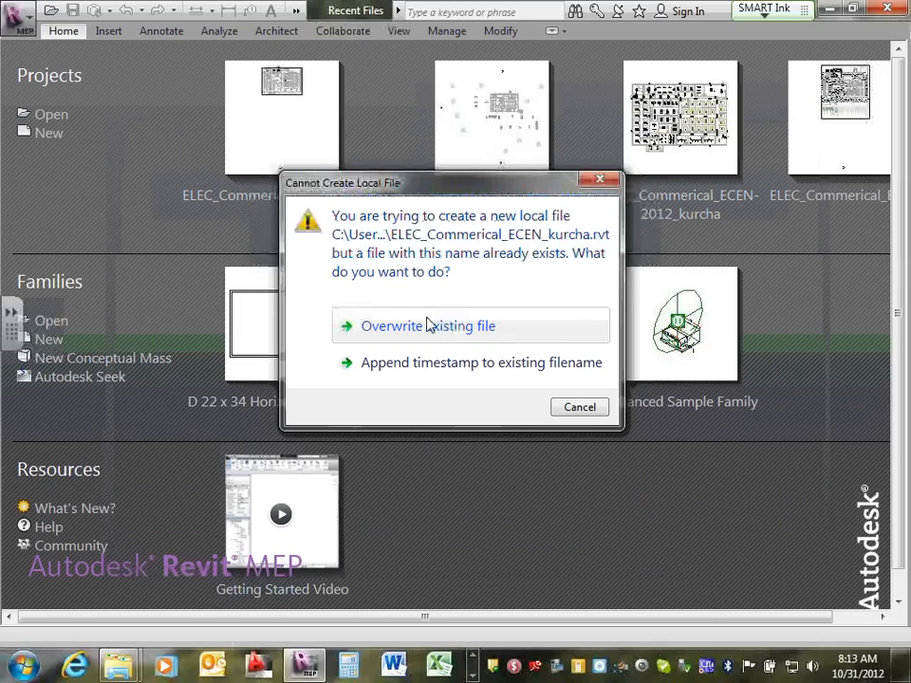
click(411, 325)
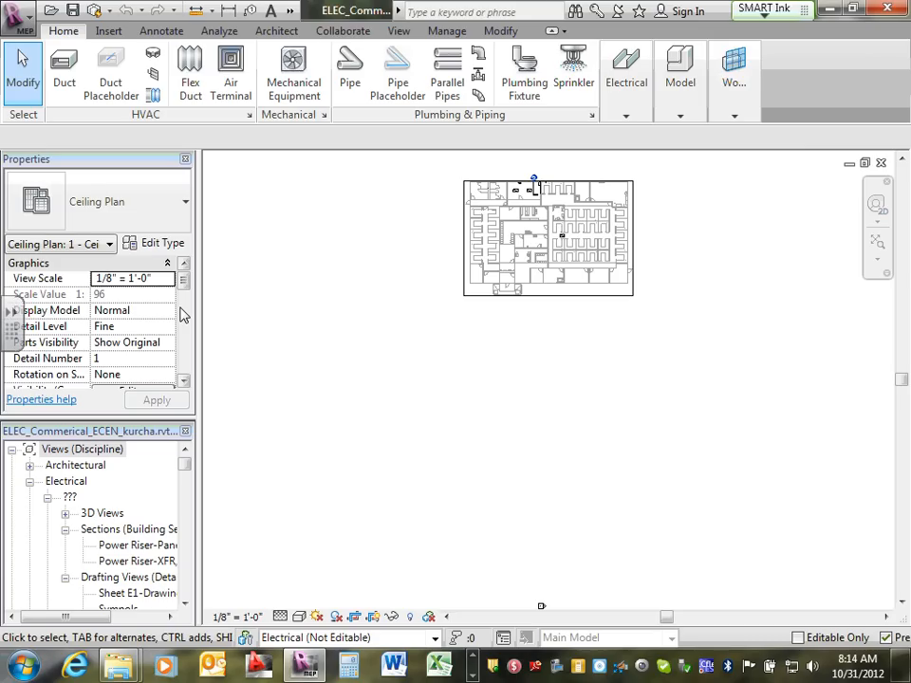
Collapse the ??? group under the Electrical views and bring the Lighting floor and ceiling plans into view.
click(48, 498)
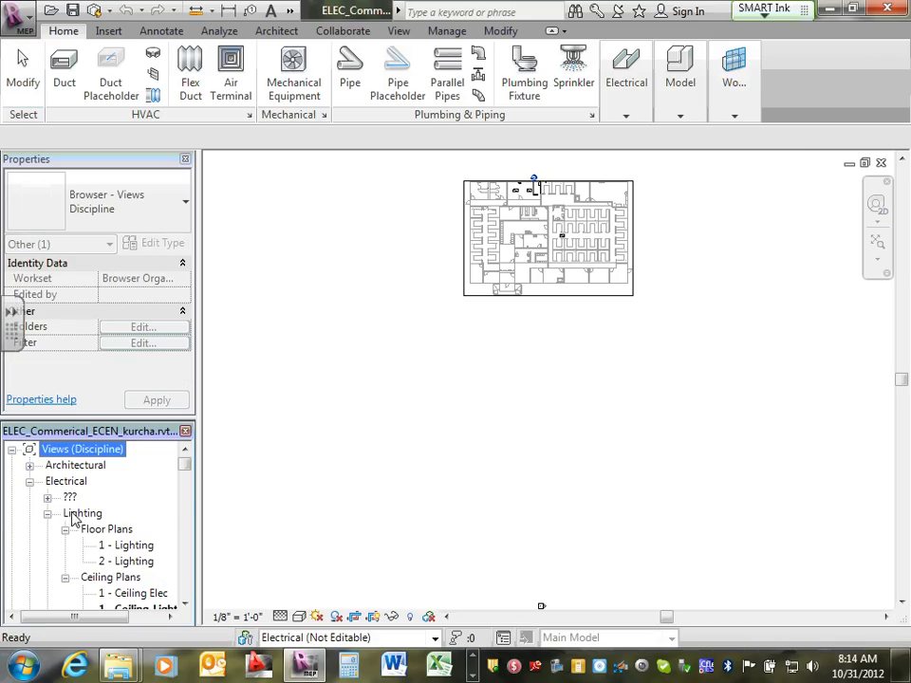
click(185, 605)
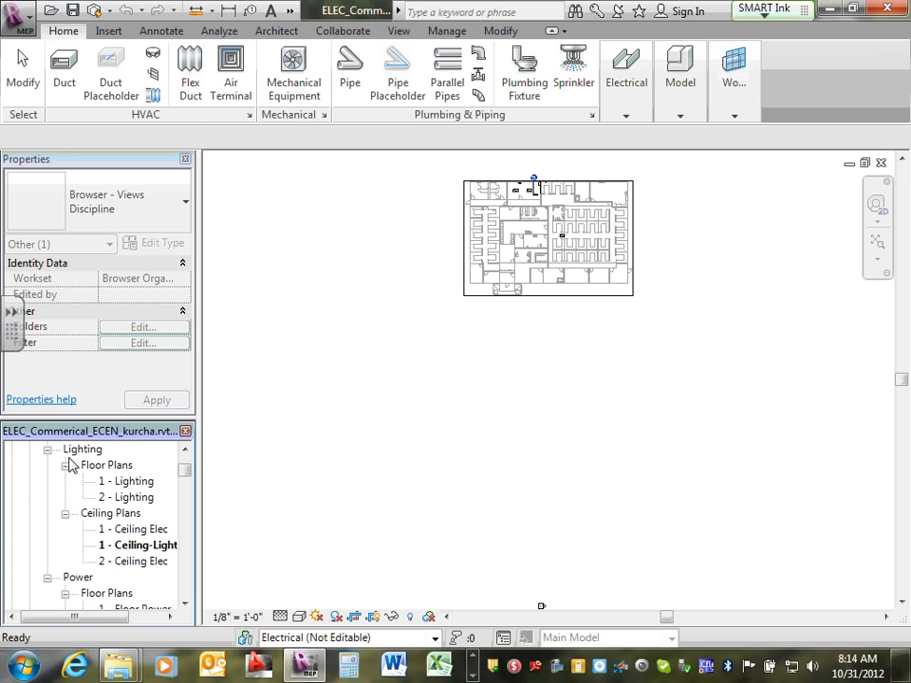
click(906, 664)
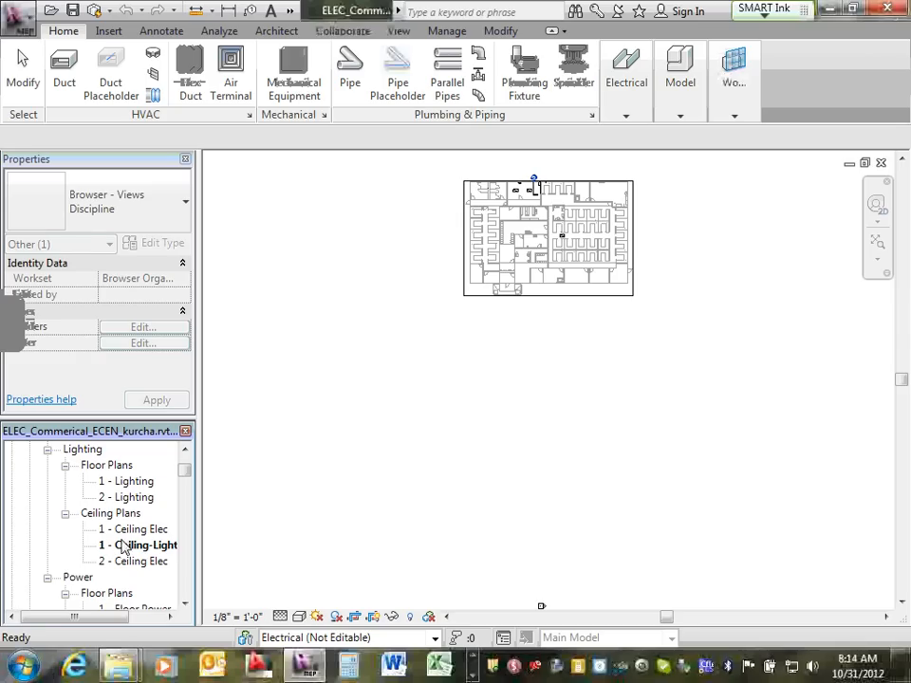
Open the 1 - Ceiling-Lighting view from the Lighting ceiling plans.
click(128, 545)
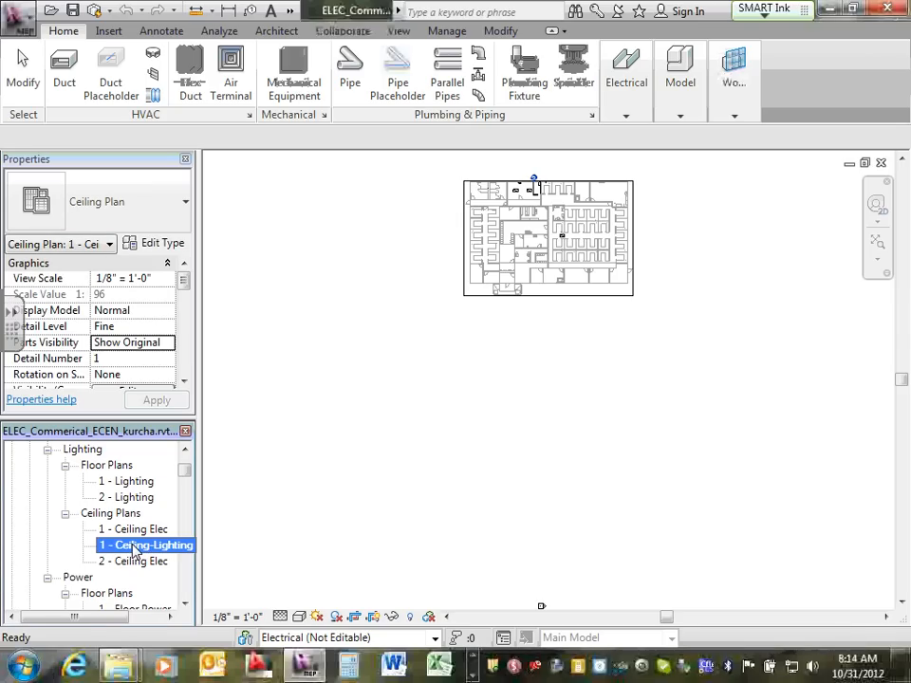
scroll(619, 217, up, 1)
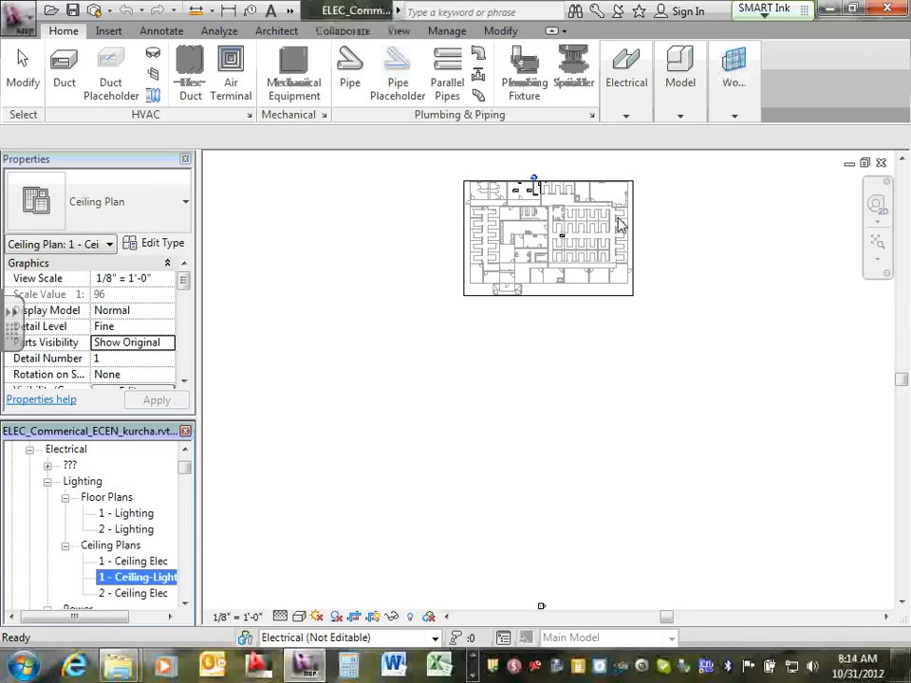
click(726, 224)
scroll(591, 194, up, 4)
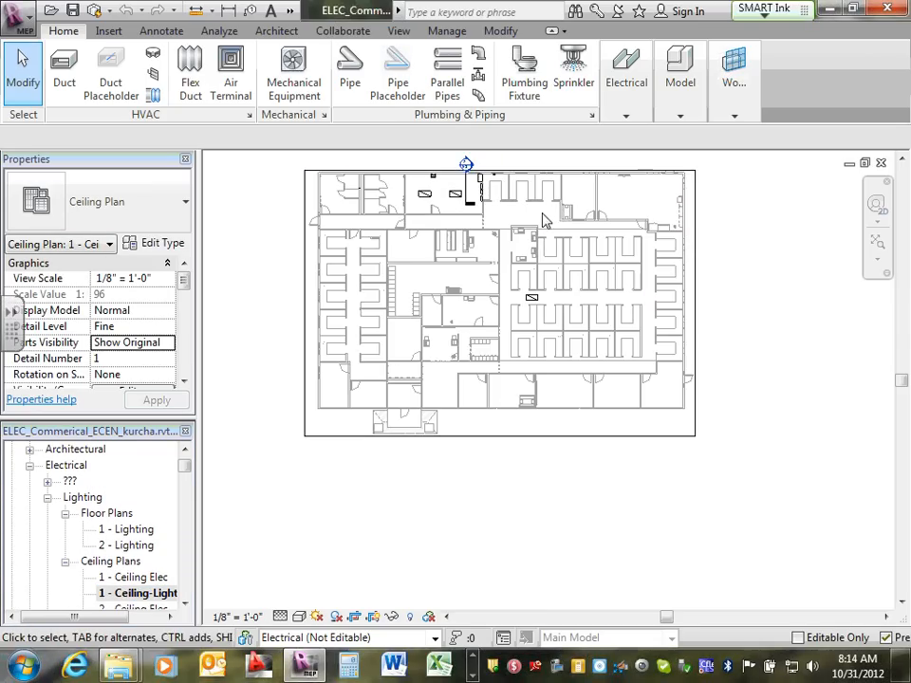
scroll(549, 209, down, 2)
middle_drag(554, 183, 555, 292)
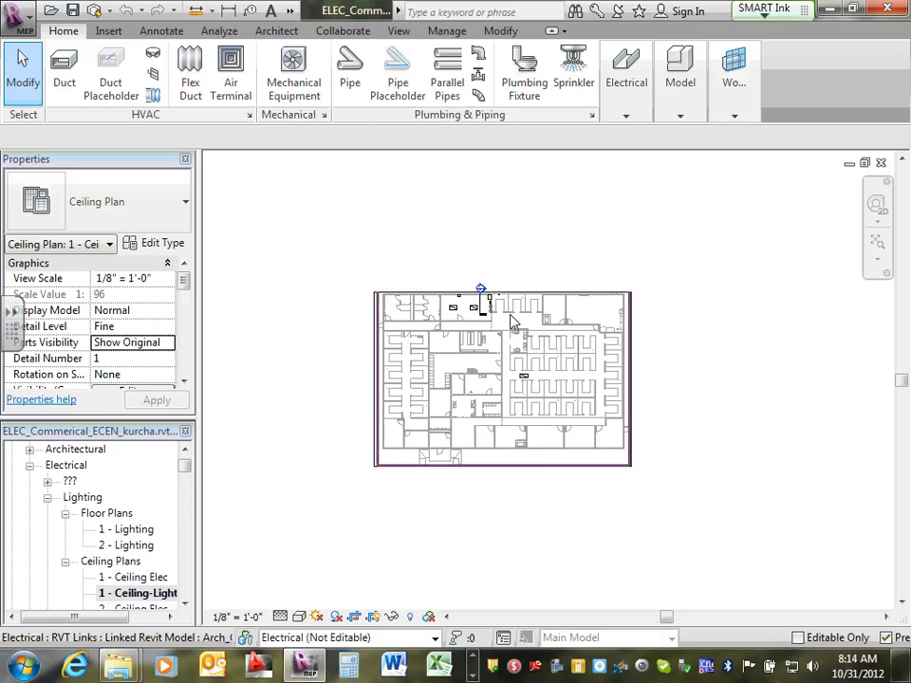
scroll(512, 320, up, 1)
scroll(423, 368, up, 2)
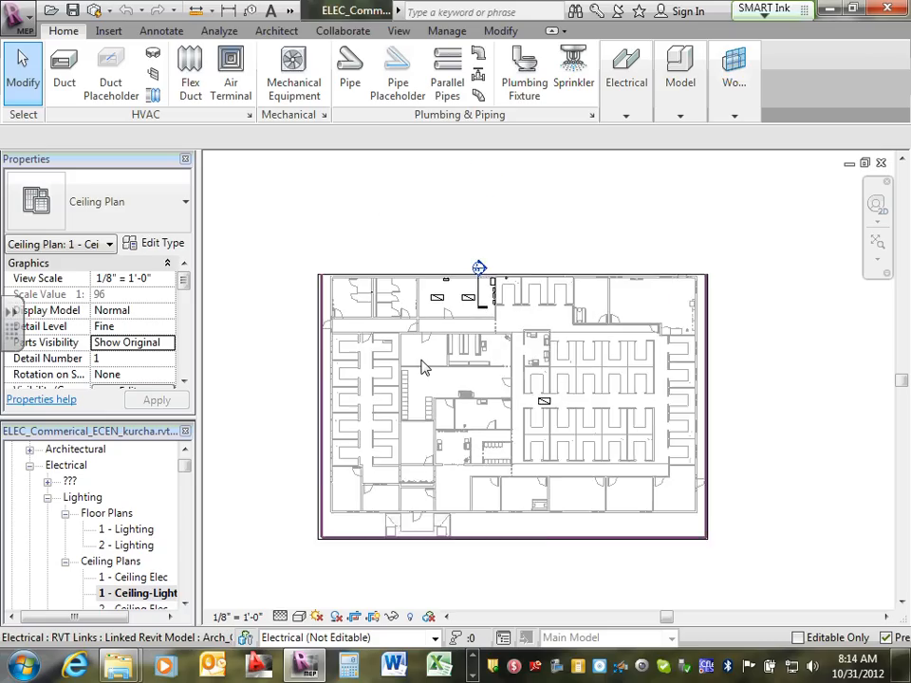
click(186, 604)
click(186, 604)
click(186, 604)
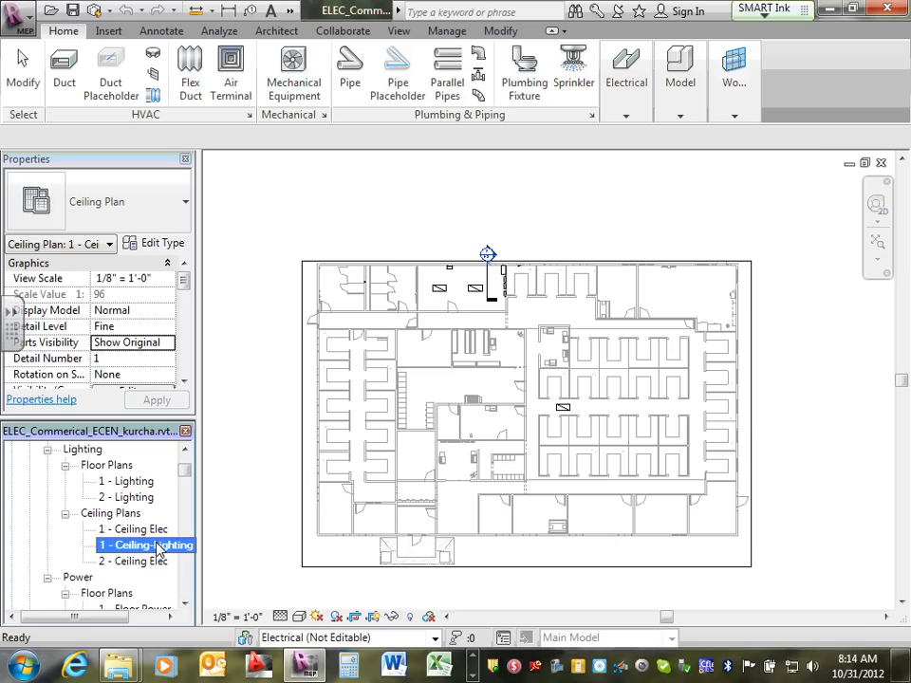
double_click(156, 548)
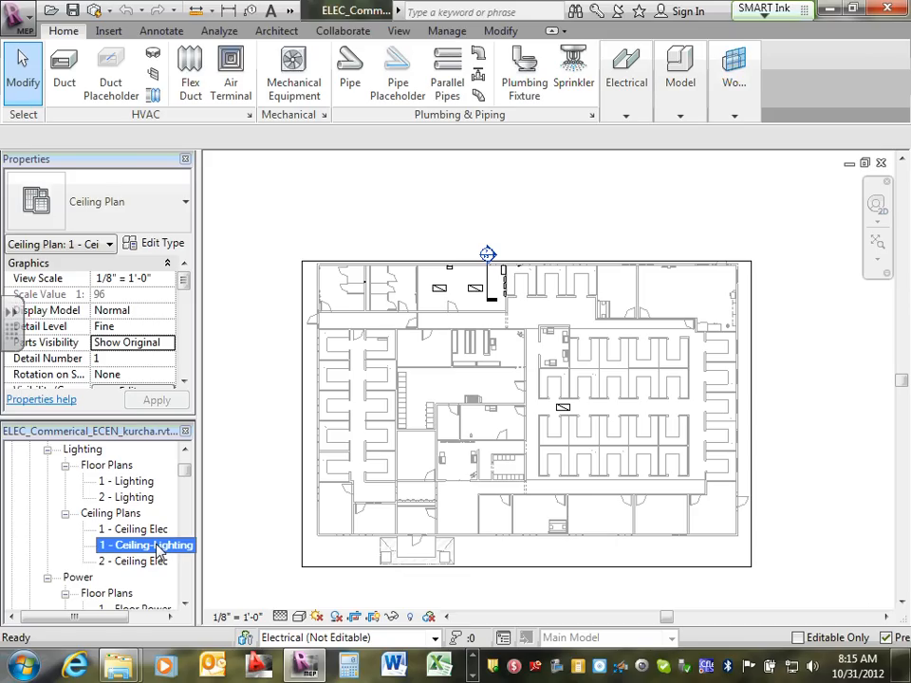
In the ceiling plan's Visibility/Graphic Overrides, turn off the Electrical Fixtures model category.
key(v)
key(g)
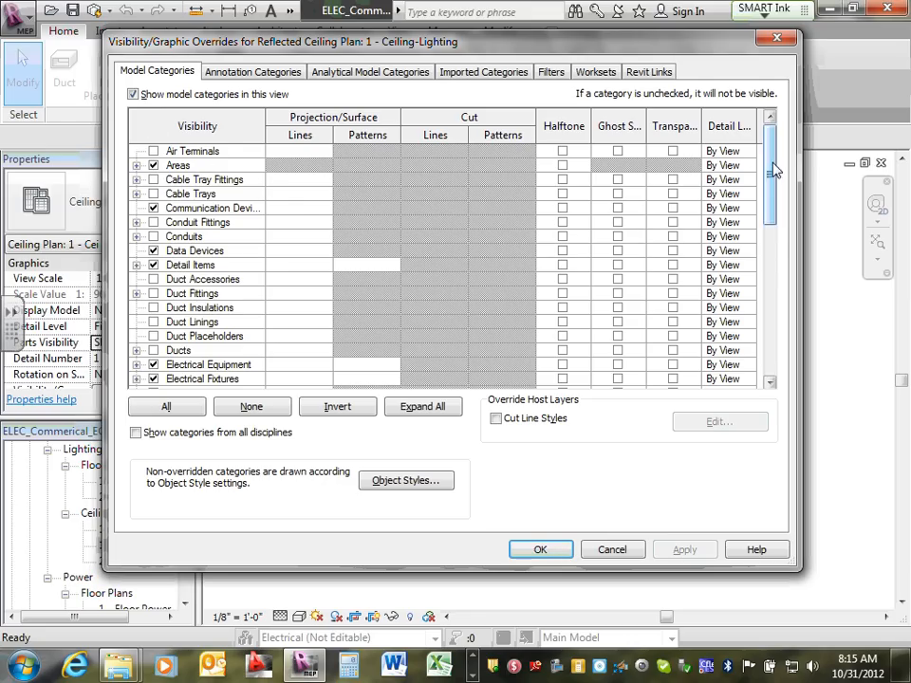
drag(774, 167, 765, 220)
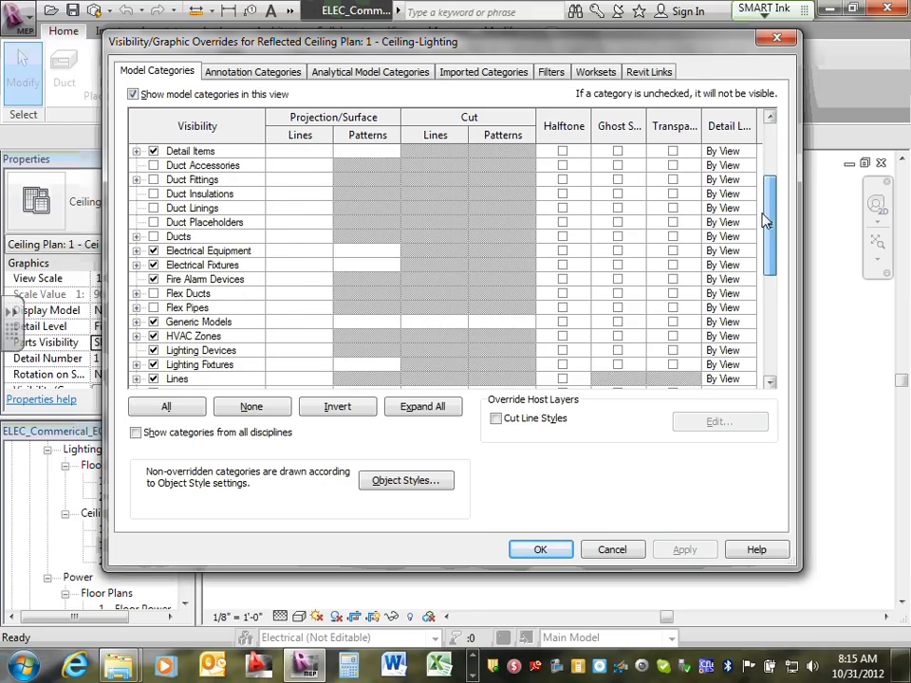
click(154, 265)
click(154, 278)
click(153, 265)
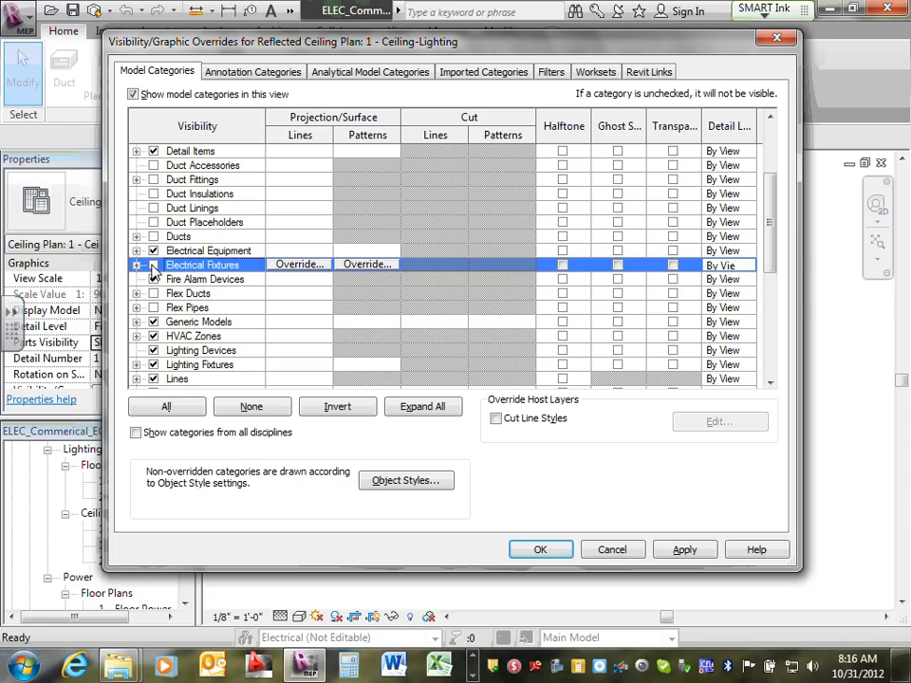
click(154, 279)
Turn off the Nurse Call Devices model category for the ceiling plan.
click(771, 383)
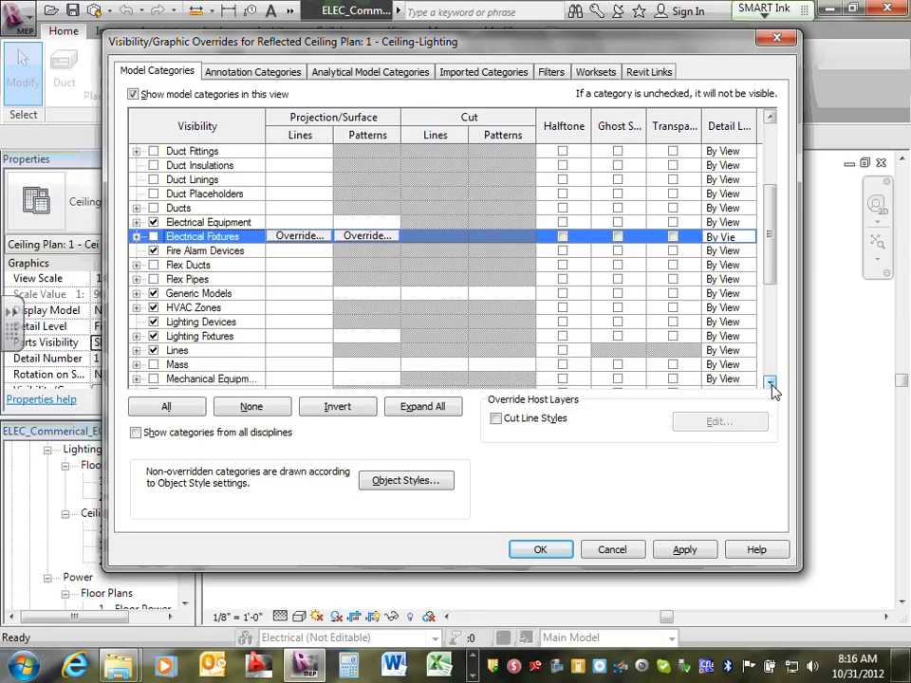
click(771, 383)
click(770, 383)
click(770, 383)
click(770, 382)
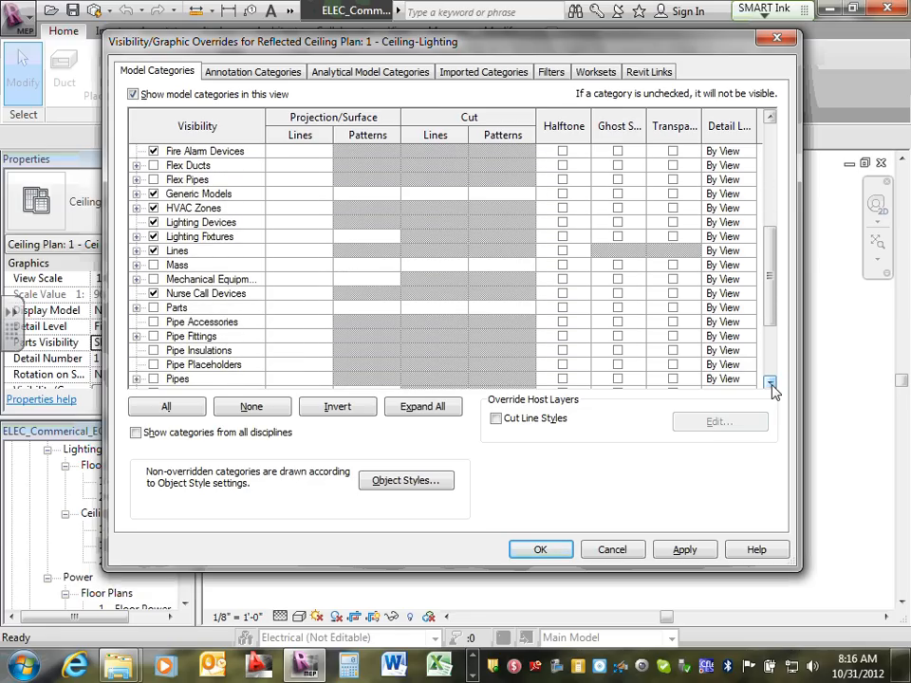
click(154, 293)
click(154, 294)
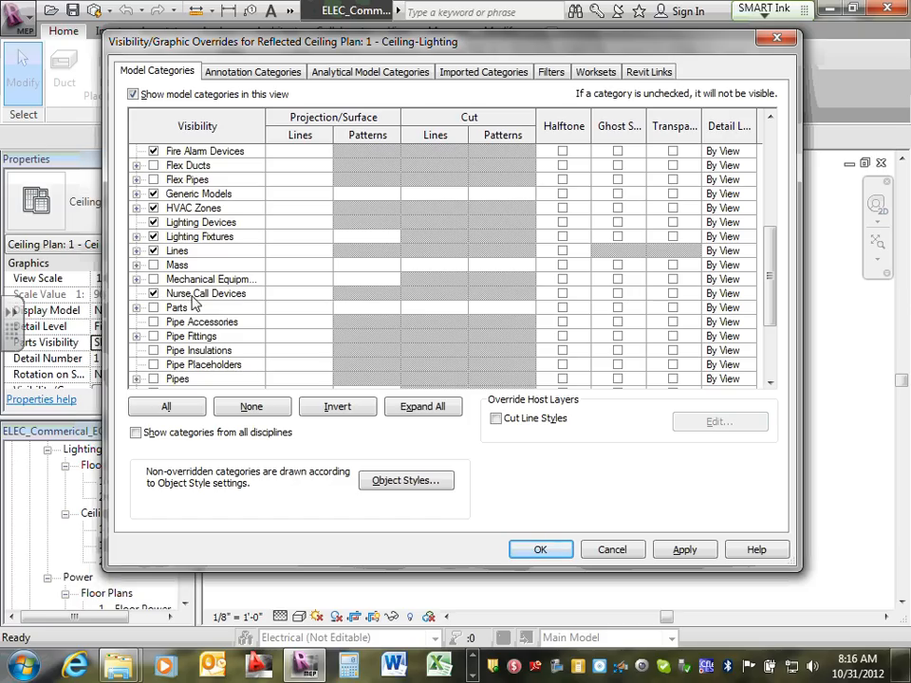
click(157, 297)
click(154, 294)
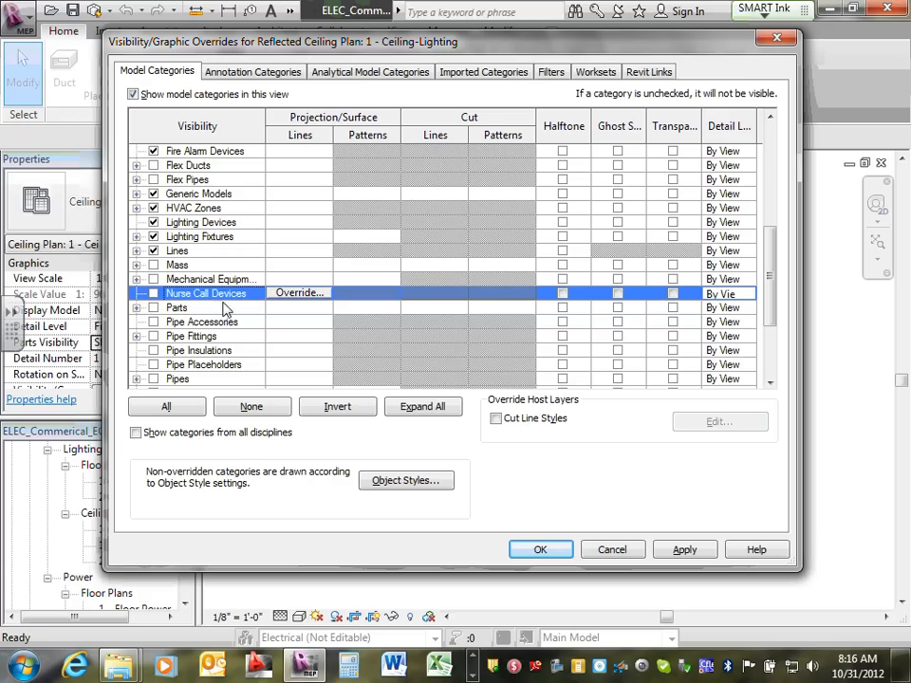
Turn off the Security Devices and Telephone Devices categories and accept the visibility overrides.
drag(770, 382, 769, 381)
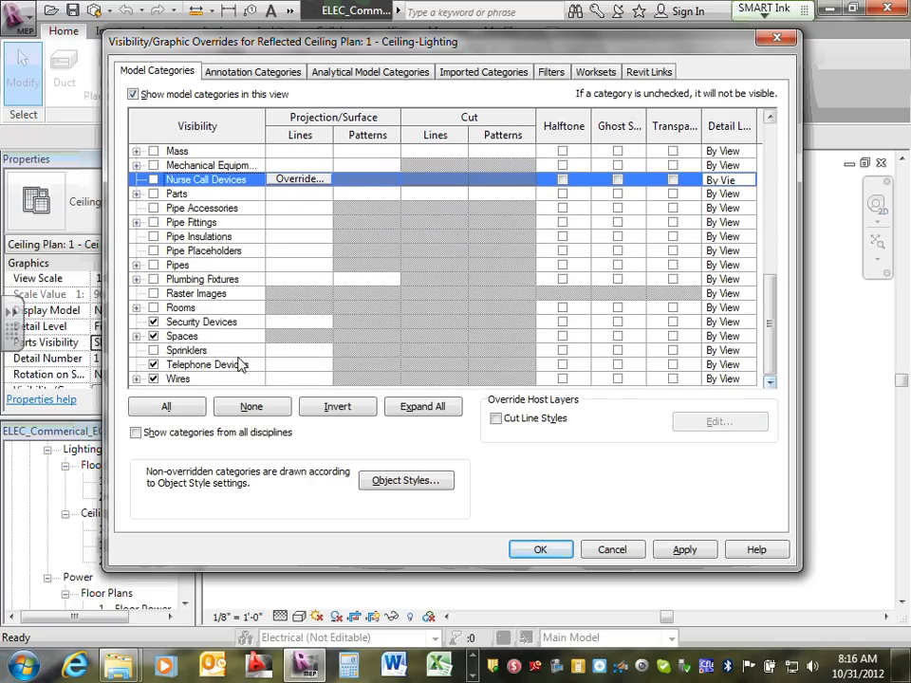
click(153, 323)
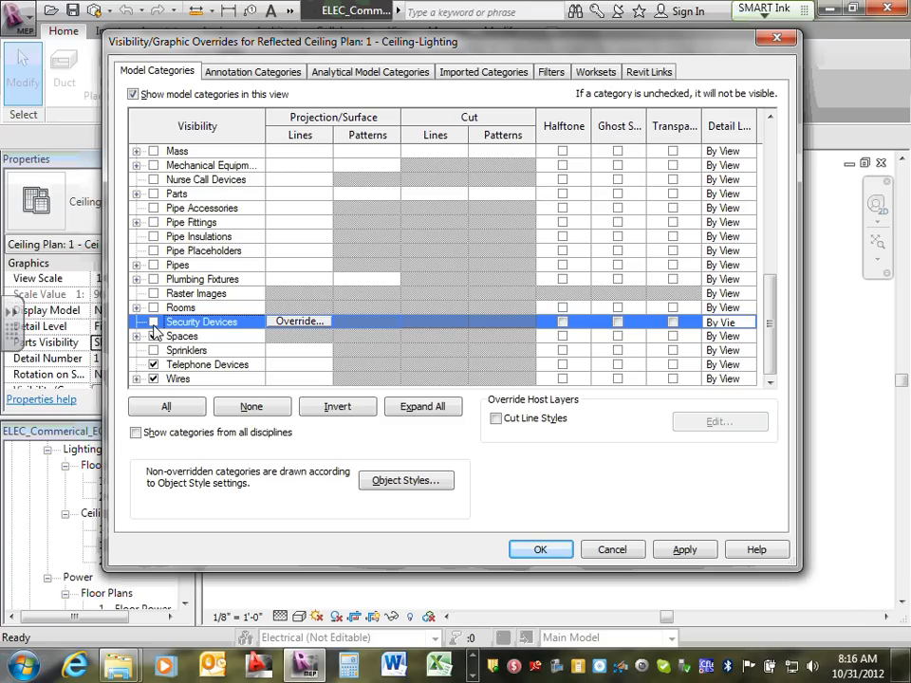
click(154, 336)
click(154, 364)
click(154, 379)
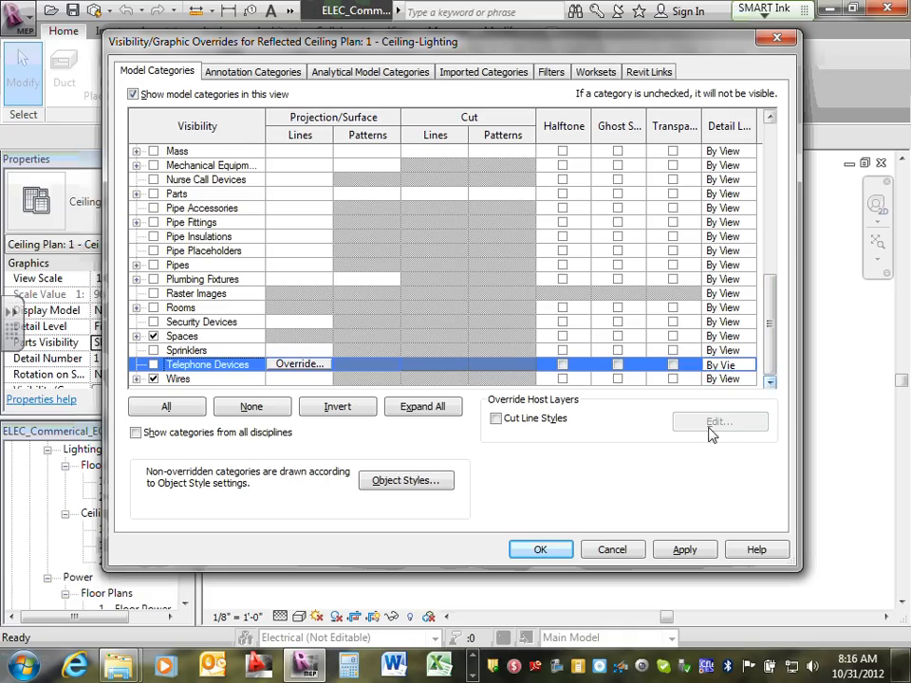
click(539, 548)
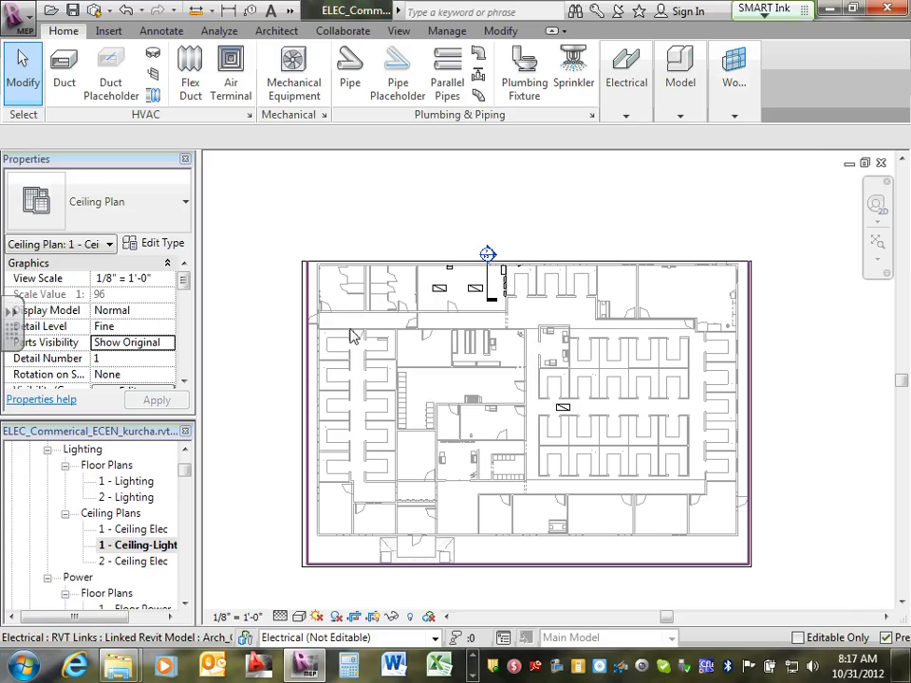
Reopen the ceiling plan's Visibility/Graphic Overrides and hide the Electrical Equipment category.
key(v)
key(g)
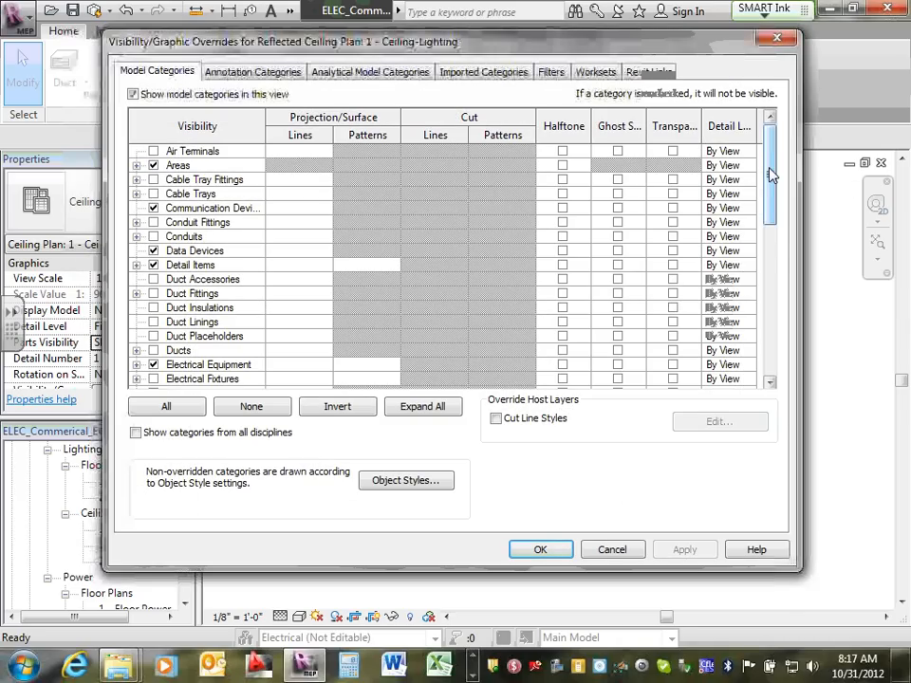
scroll(773, 196, down, 3)
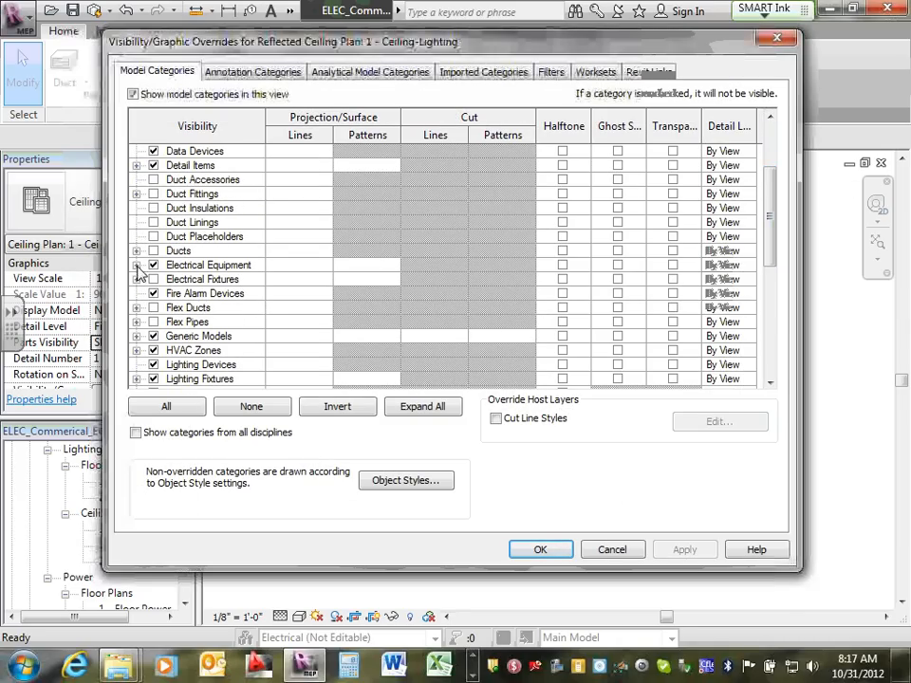
click(154, 264)
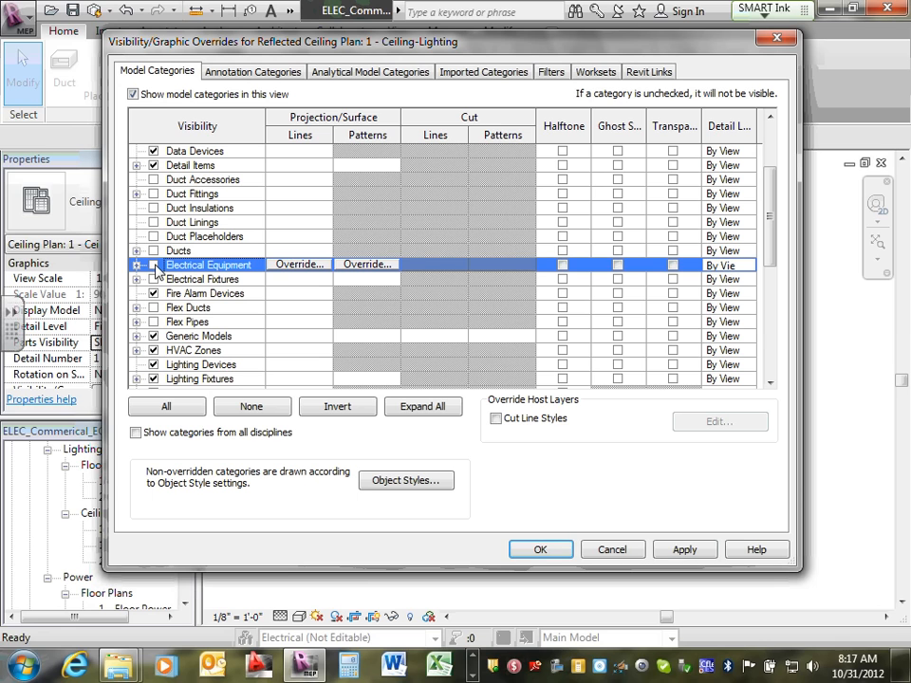
click(538, 551)
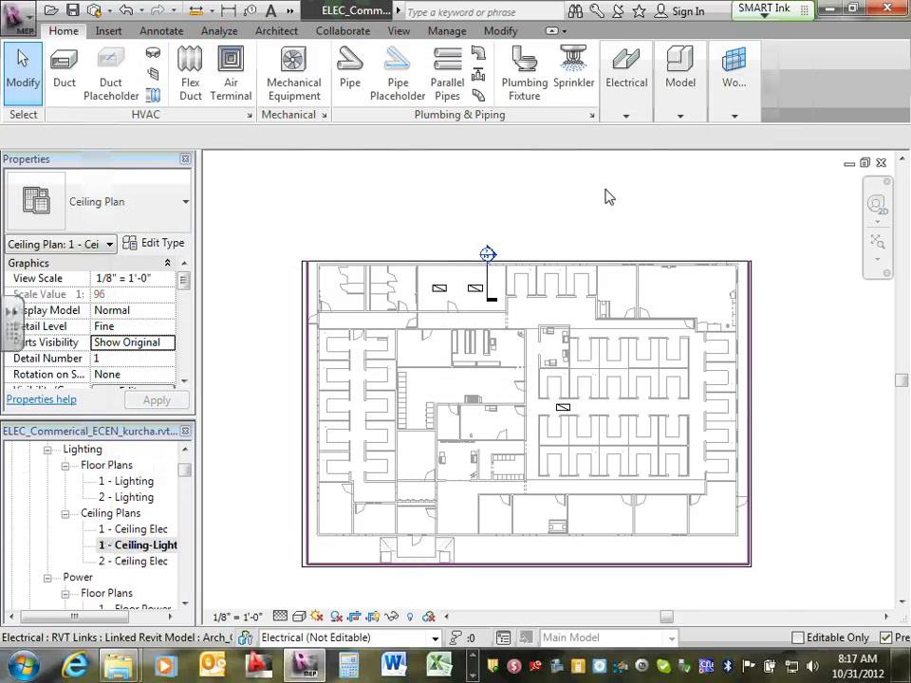
Delete the three existing recessed lighting fixtures from the ceiling plan.
scroll(489, 252, up, 2)
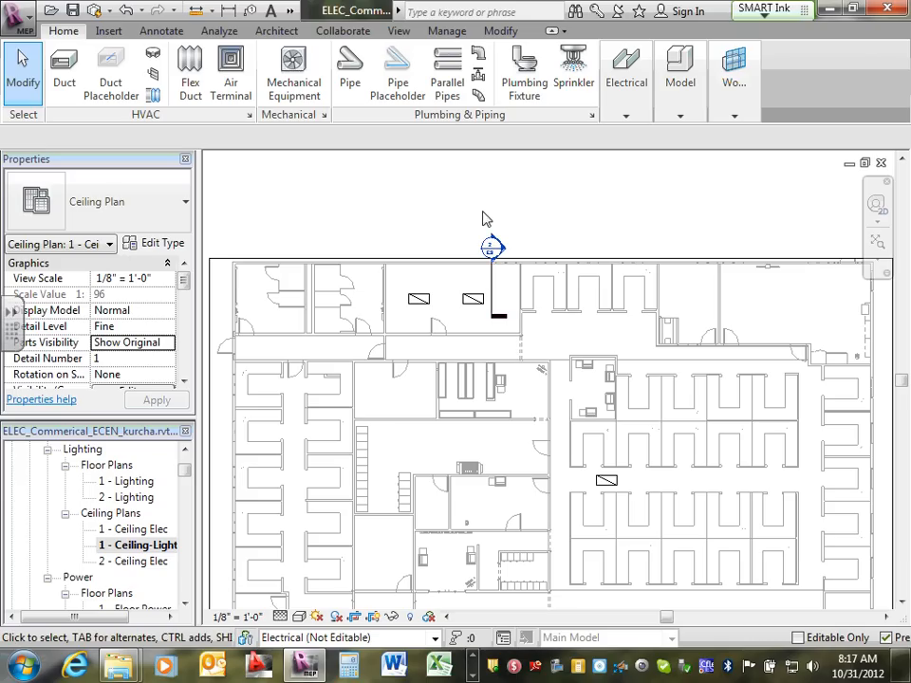
scroll(479, 211, down, 2)
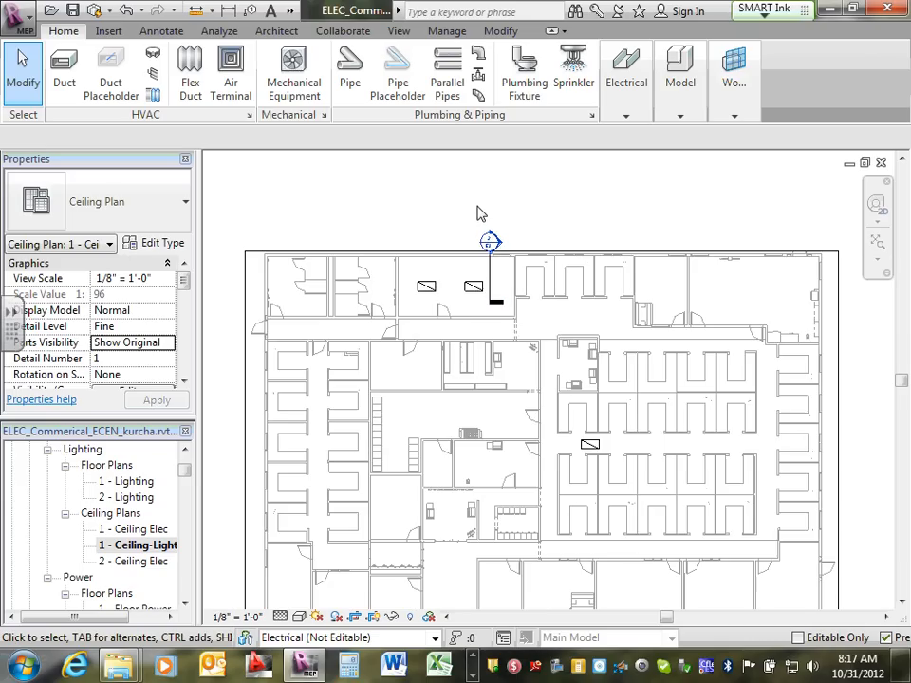
click(477, 267)
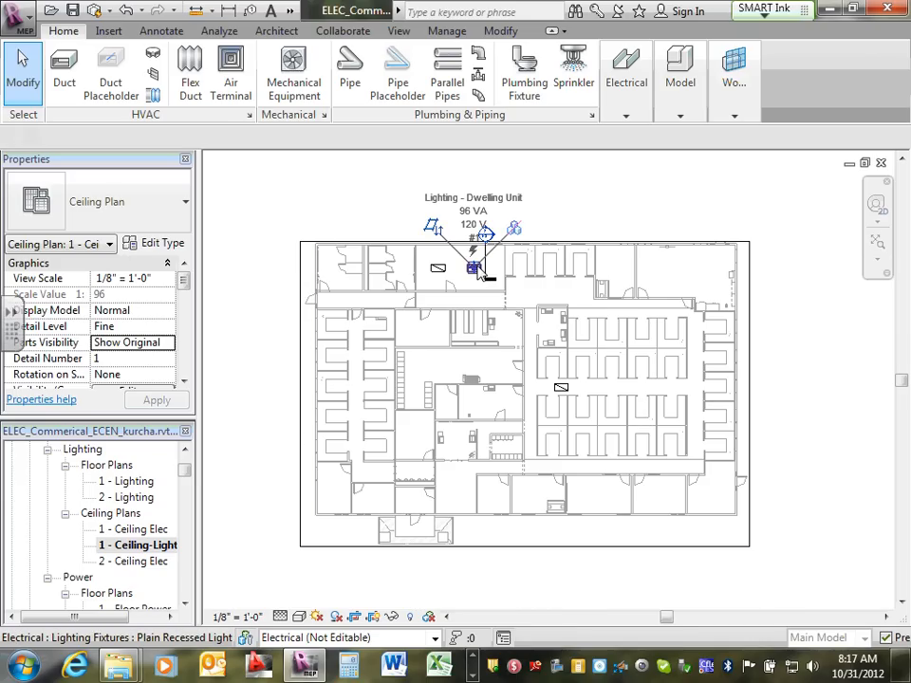
drag(479, 272, 560, 389)
key(Delete)
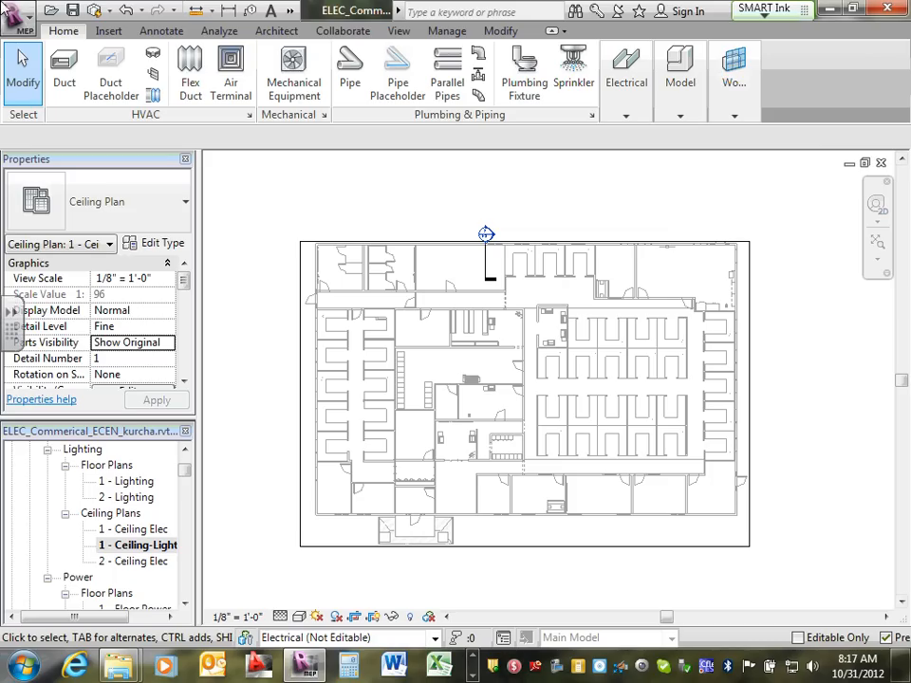
Start a CAD import and select Plan View-CAD-Visual.DWG from the Lighting Calculation folder of S#3-2-Fall-Commercial Semester.
click(108, 31)
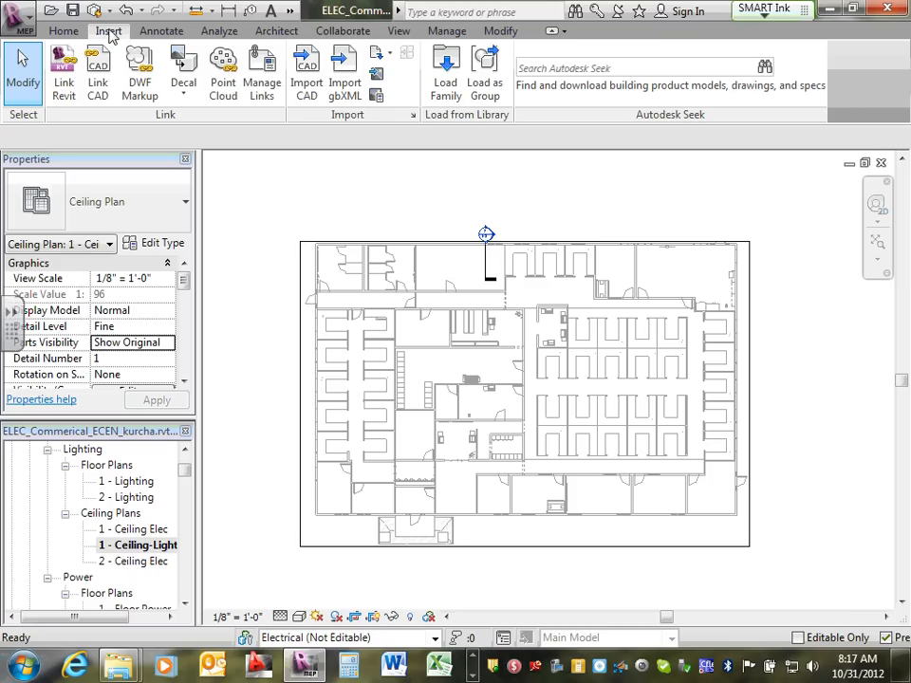
click(305, 87)
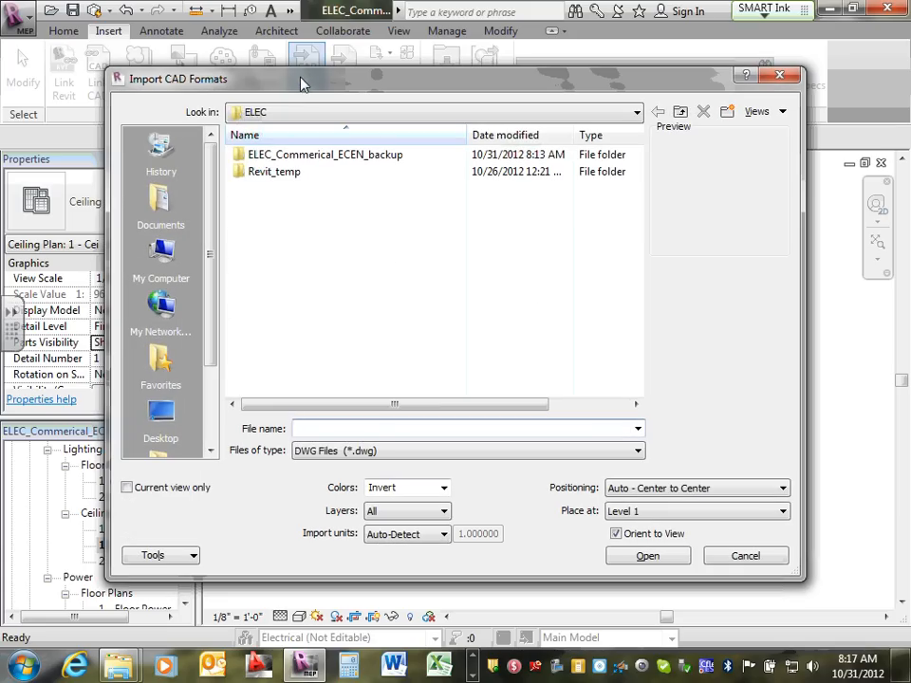
click(680, 112)
click(681, 112)
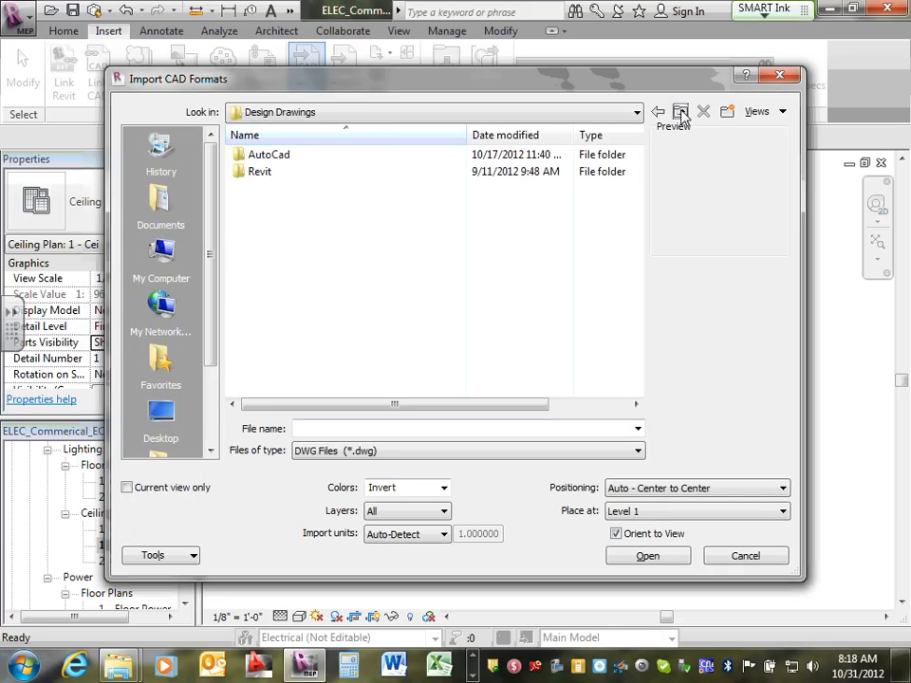
click(681, 111)
click(681, 112)
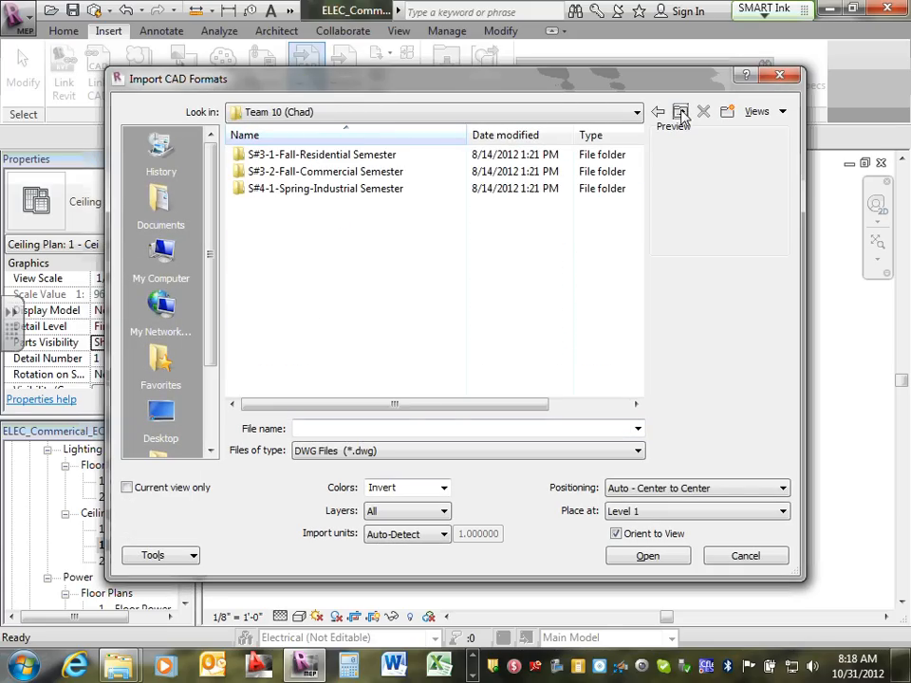
double_click(353, 172)
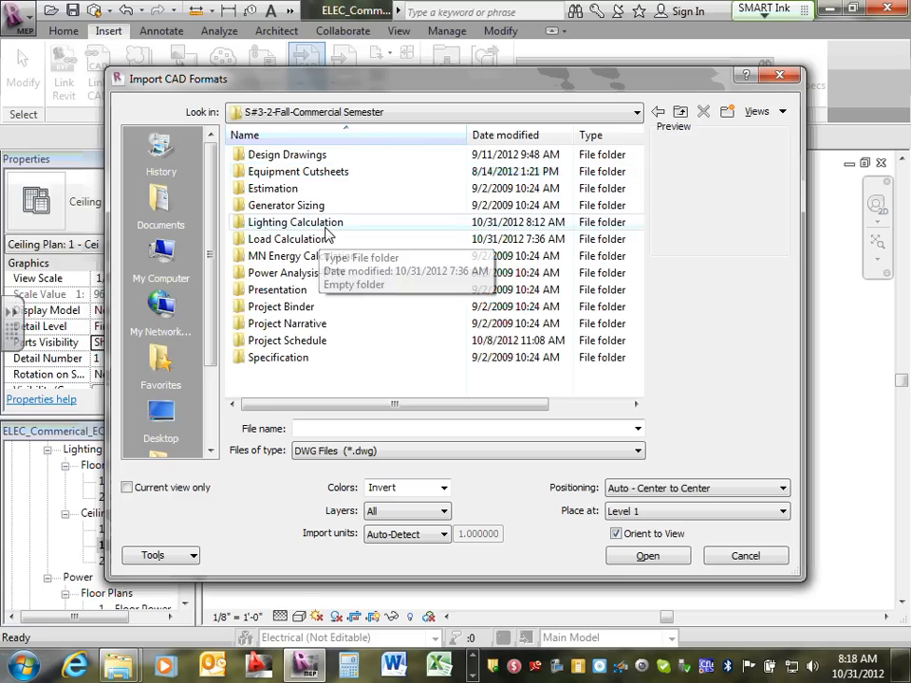
double_click(323, 224)
click(316, 156)
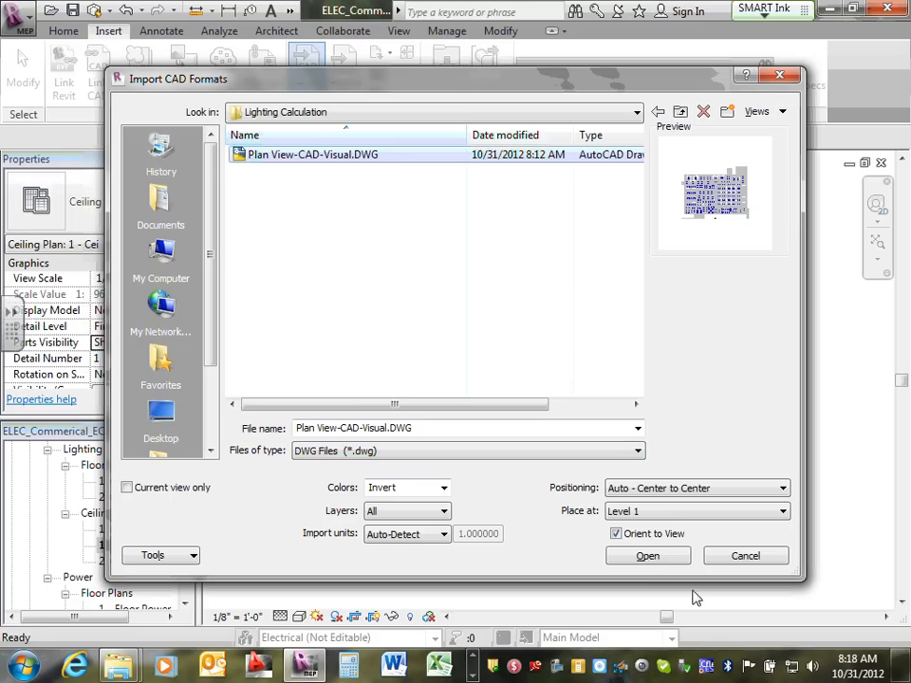
Import the selected drawing at Level 1 with Auto - Center to Center positioning and dismiss the visibility notices.
click(648, 556)
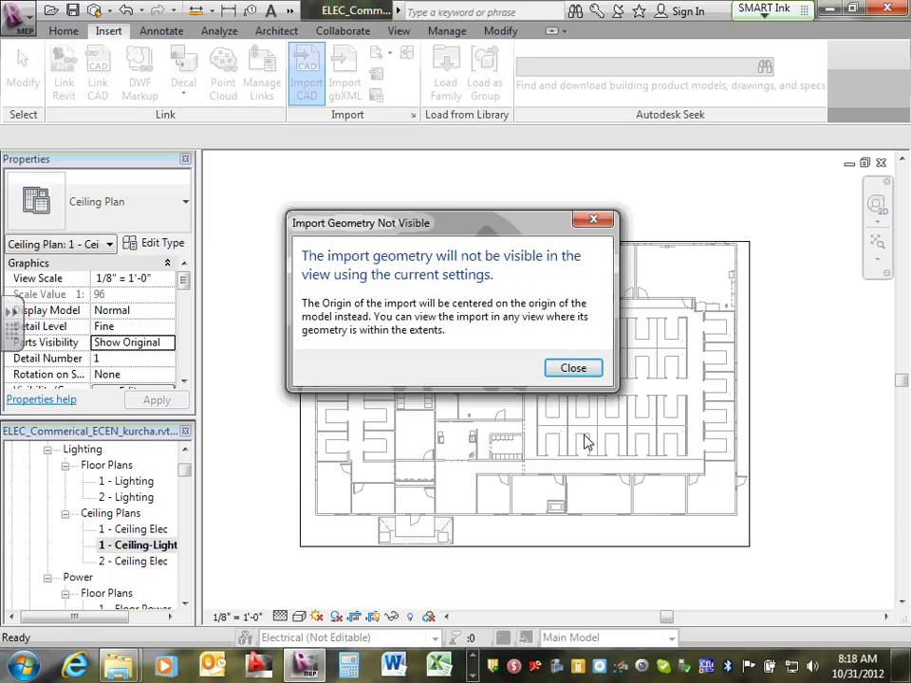
click(573, 368)
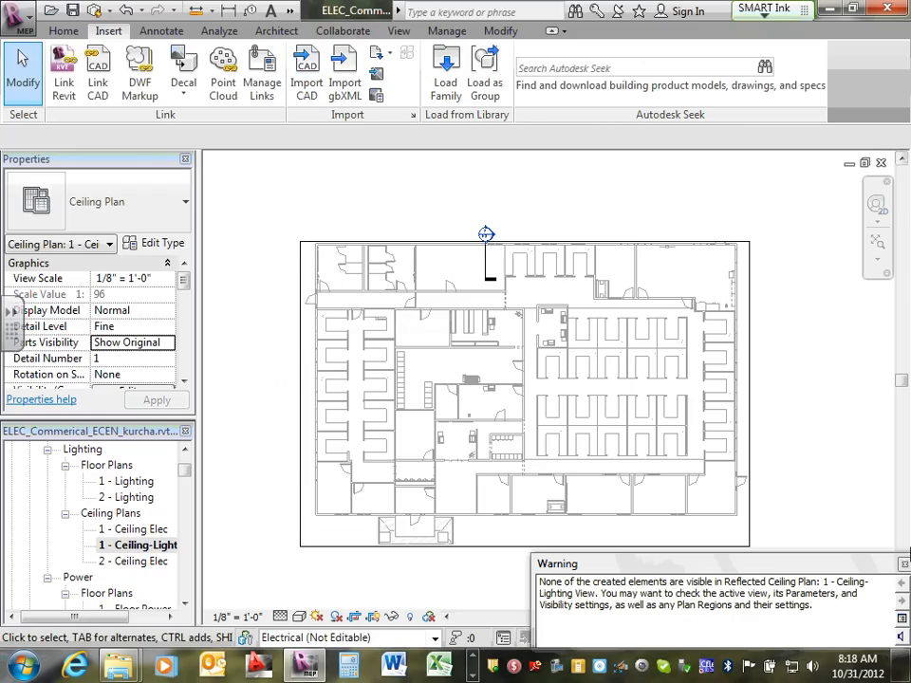
click(904, 568)
scroll(475, 503, down, 2)
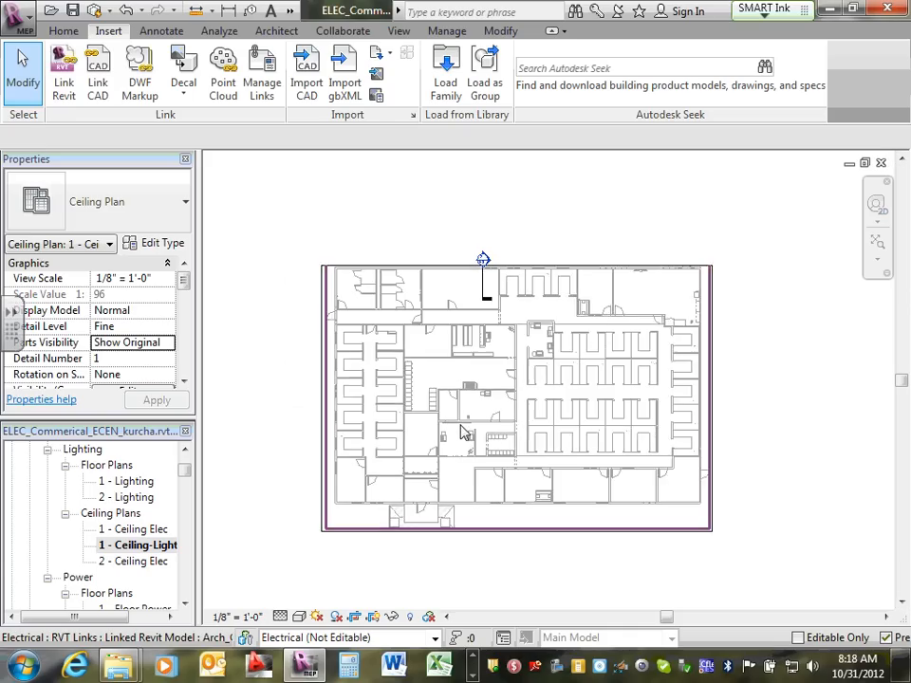
Enlarge the ceiling plan's crop region outward on all four sides, leaving wide margins around the building.
click(480, 518)
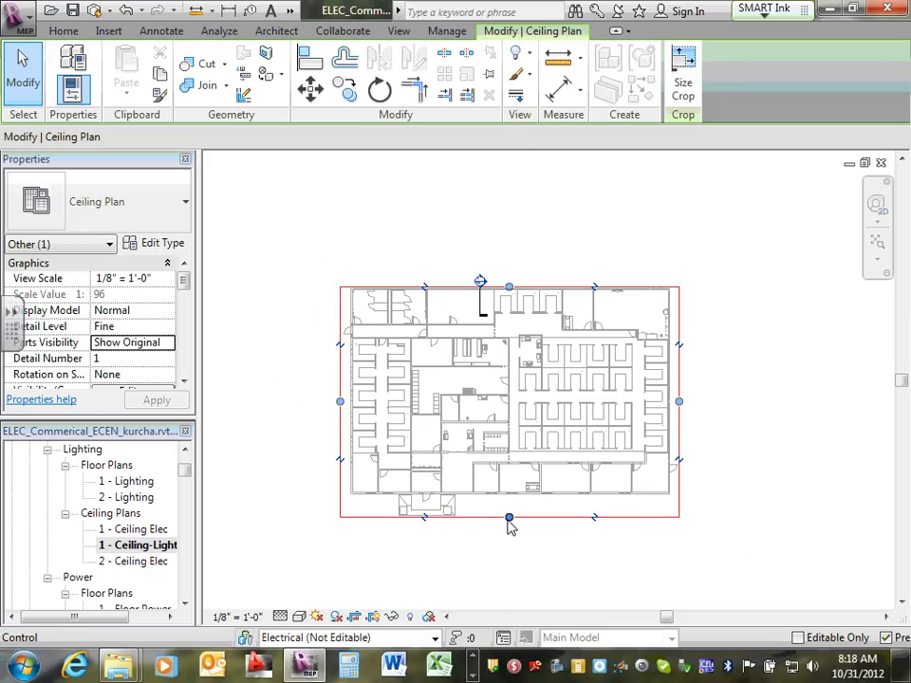
drag(509, 518, 502, 603)
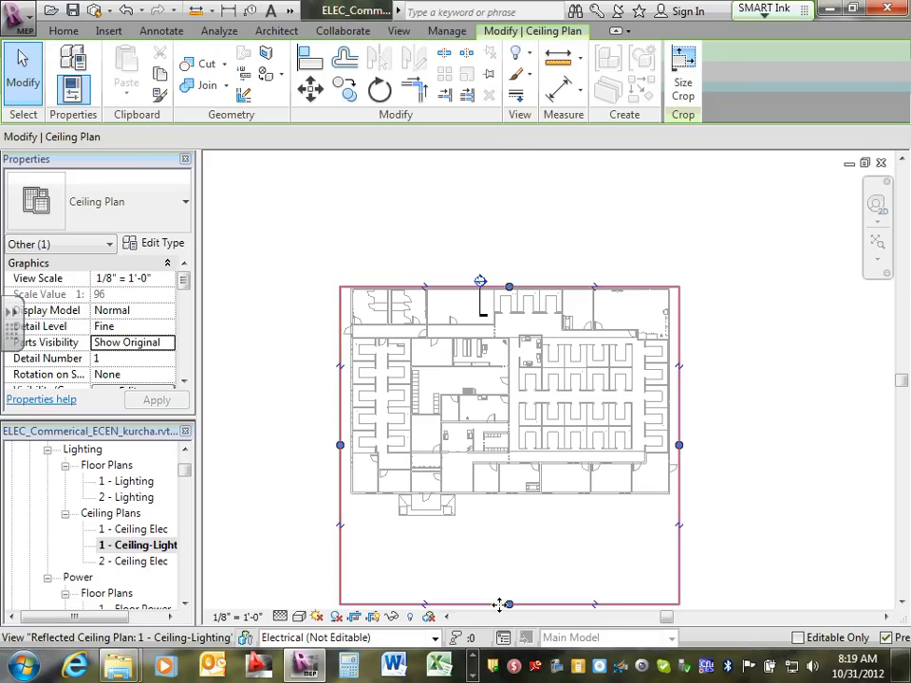
drag(681, 450, 811, 443)
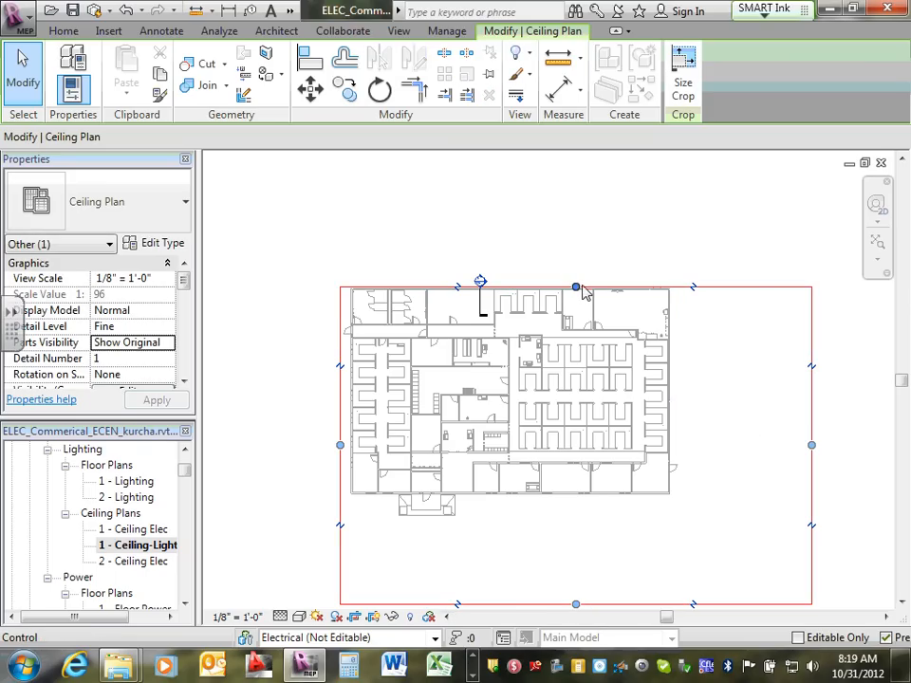
drag(576, 287, 575, 190)
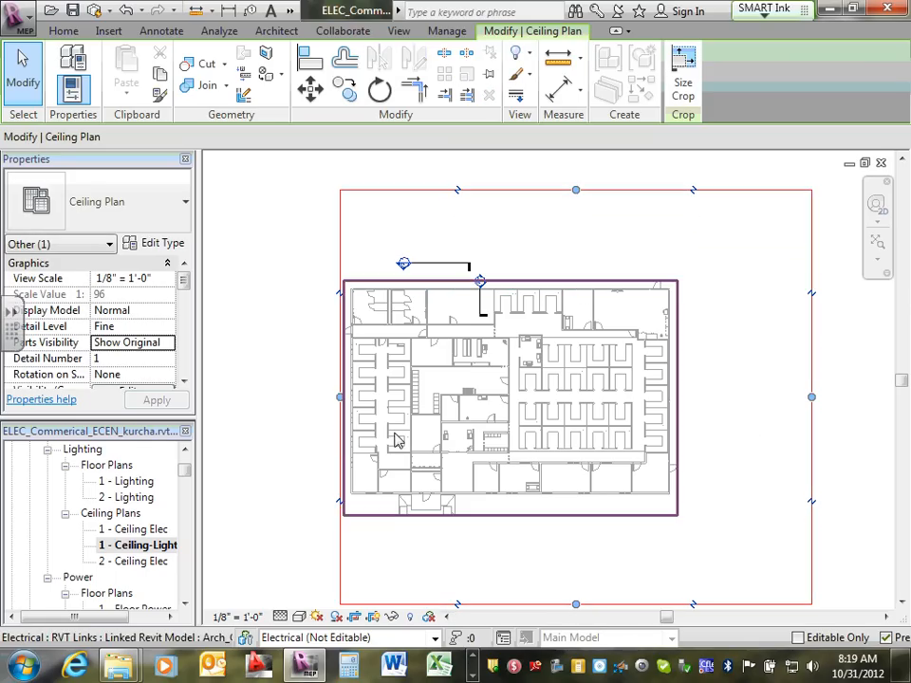
drag(340, 397, 231, 396)
scroll(265, 392, down, 2)
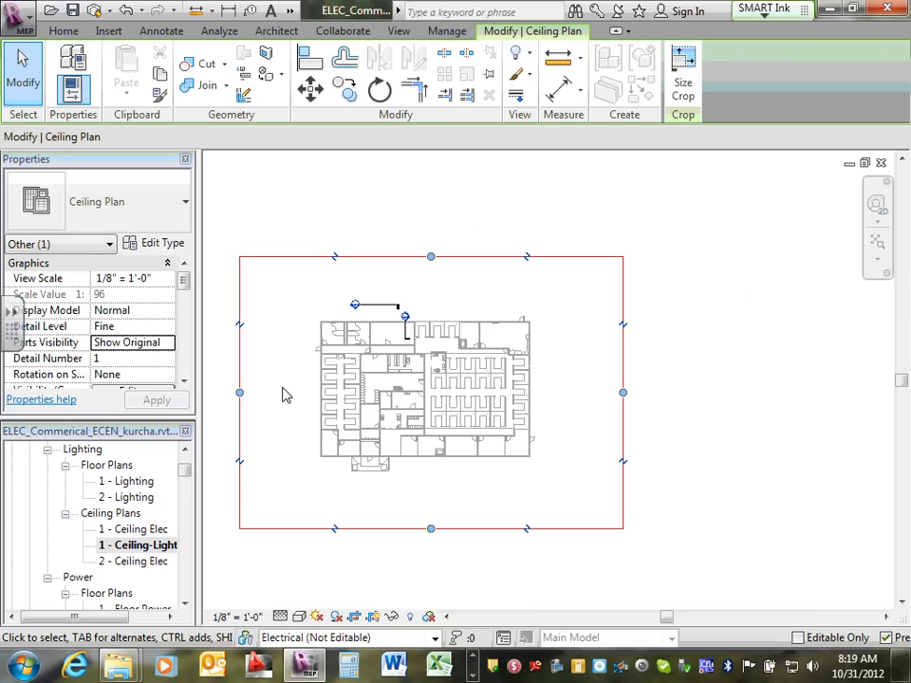
Open the 1 - Lighting floor plan and inspect the building and its linked architectural model for the imported drawing.
double_click(135, 482)
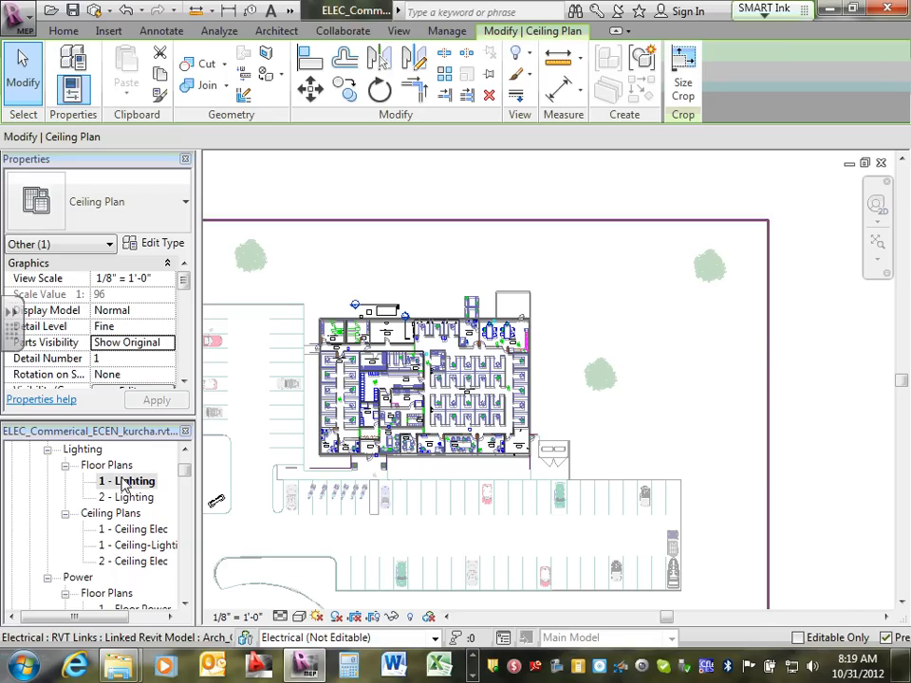
scroll(451, 361, up, 1)
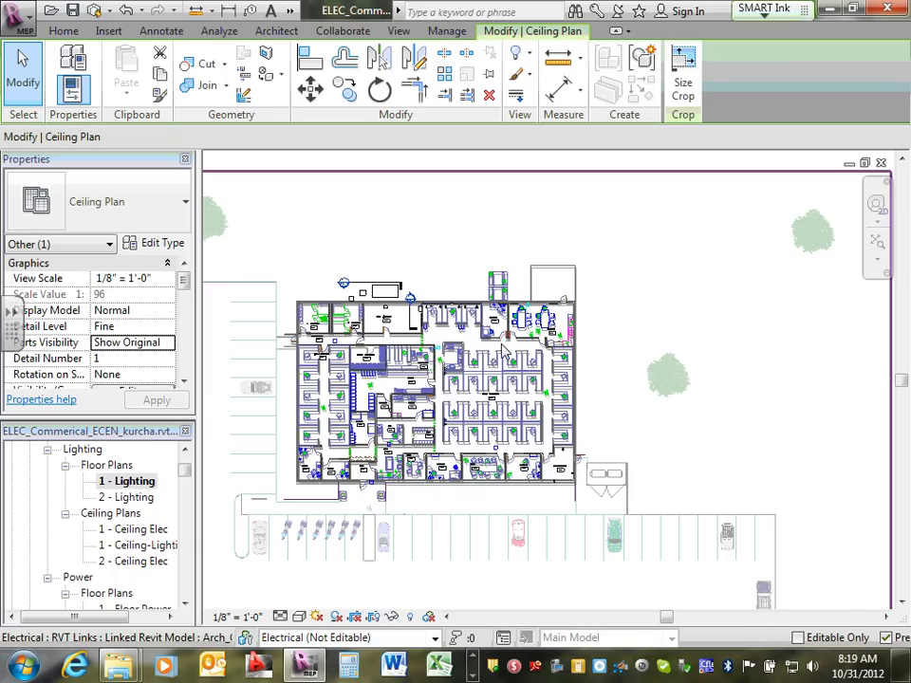
scroll(506, 328, up, 2)
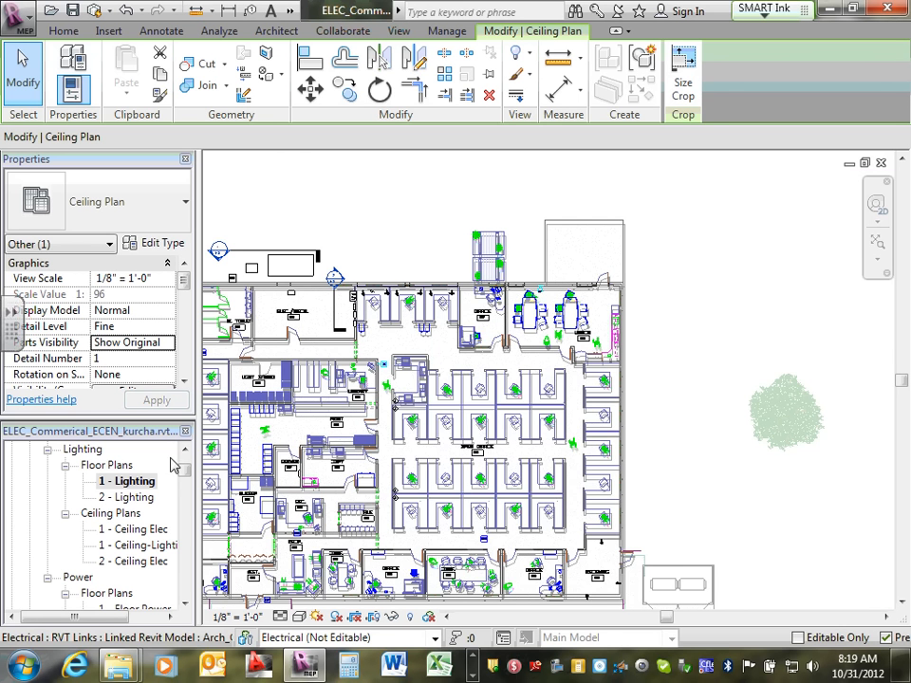
scroll(308, 442, down, 1)
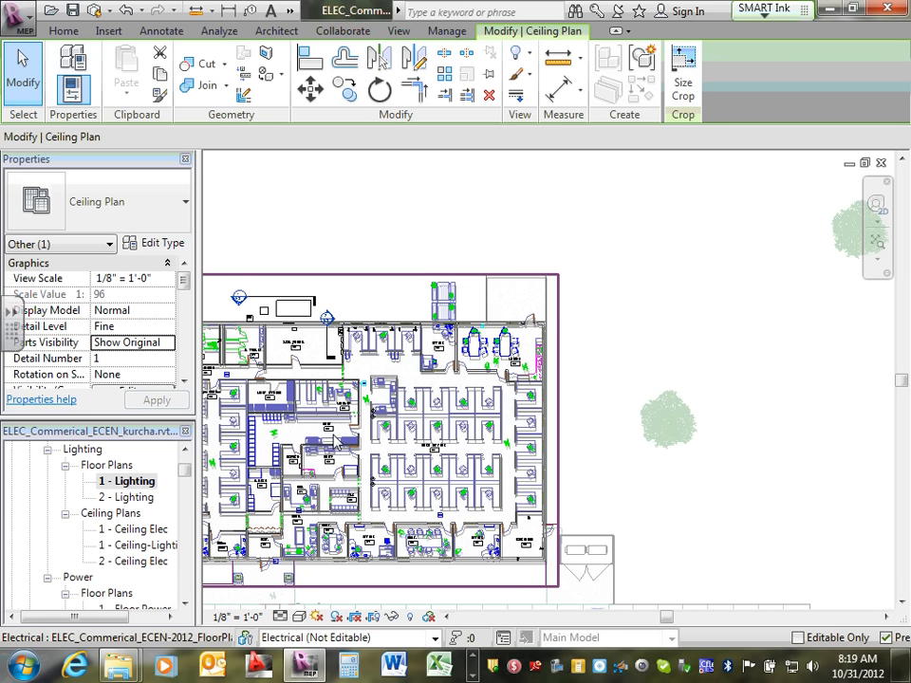
scroll(360, 435, down, 2)
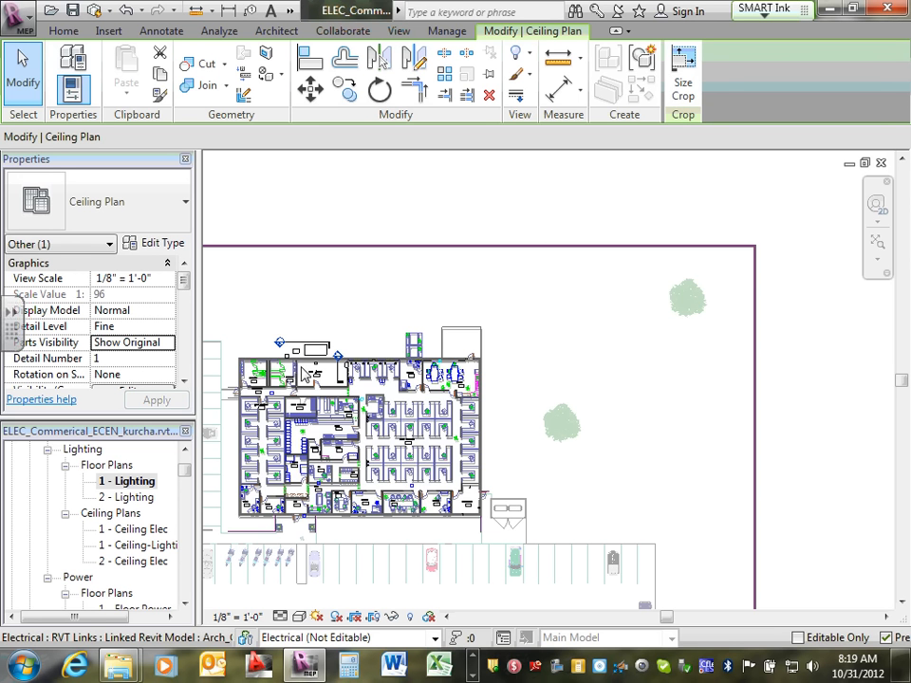
scroll(304, 373, up, 4)
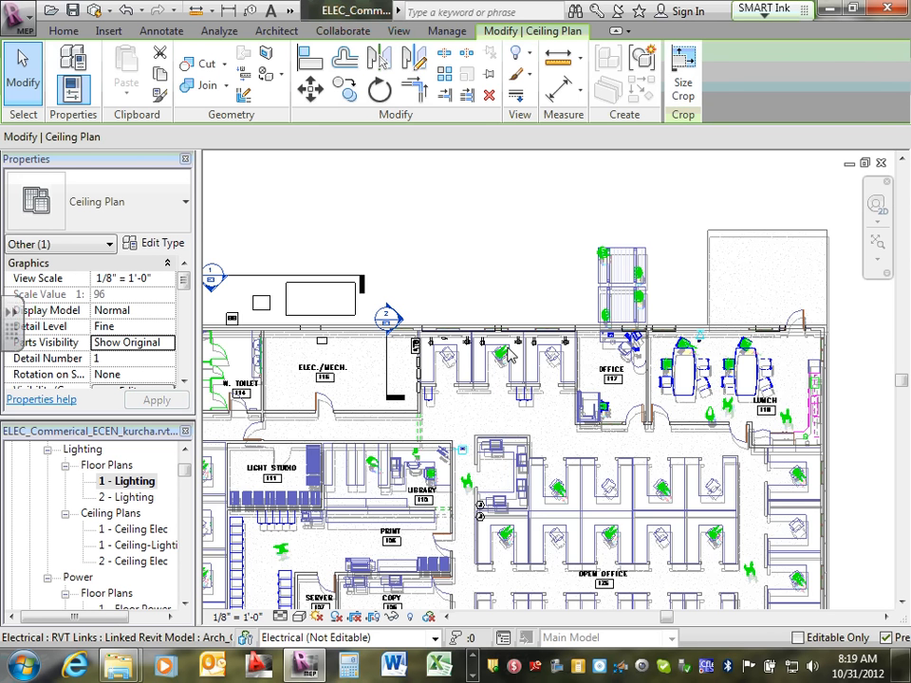
scroll(488, 349, down, 5)
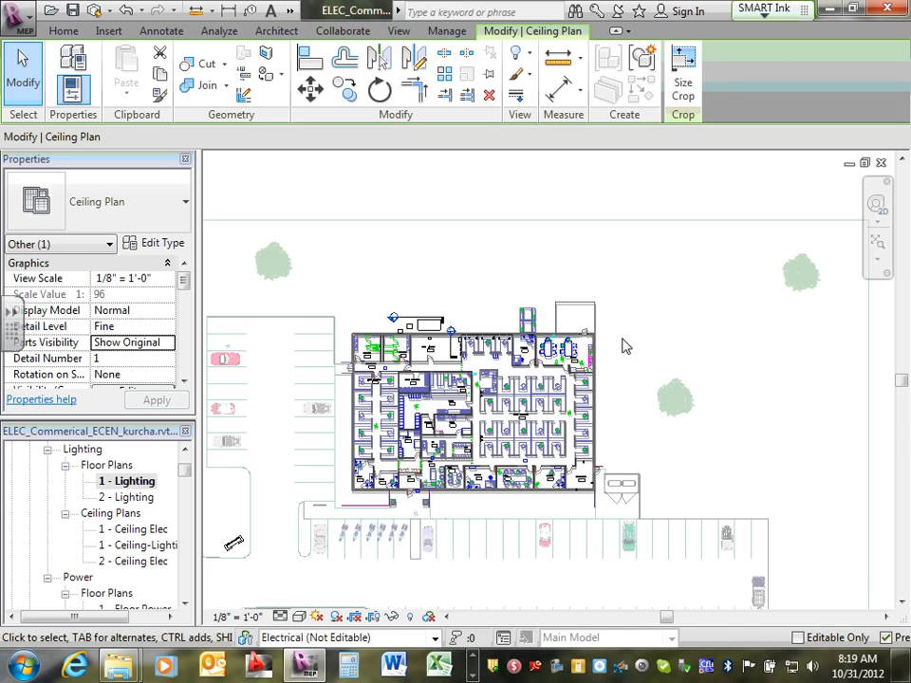
scroll(617, 286, down, 1)
scroll(590, 515, down, 1)
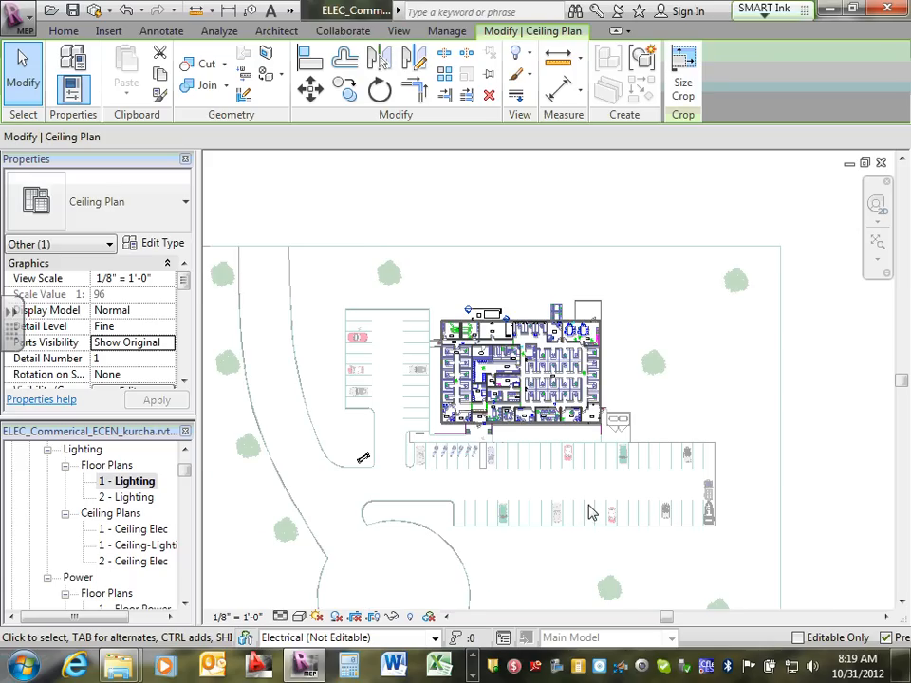
scroll(584, 502, up, 1)
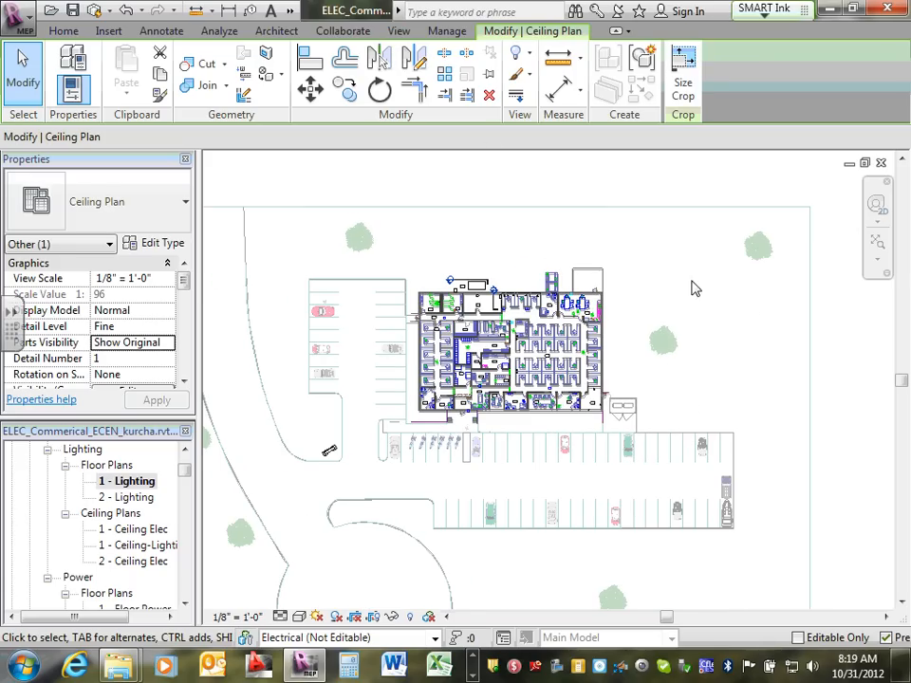
scroll(612, 250, up, 2)
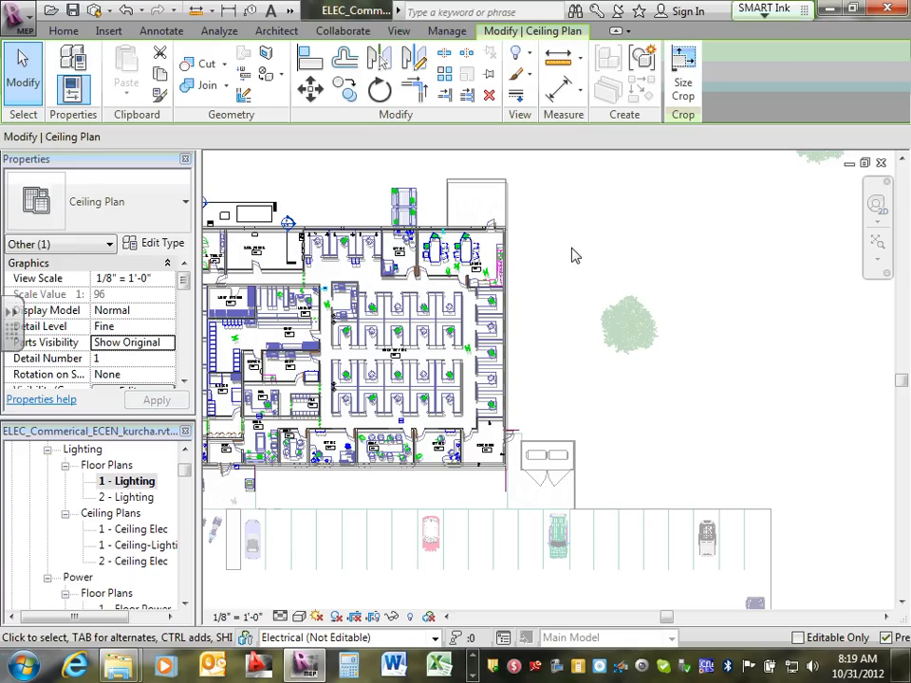
click(491, 191)
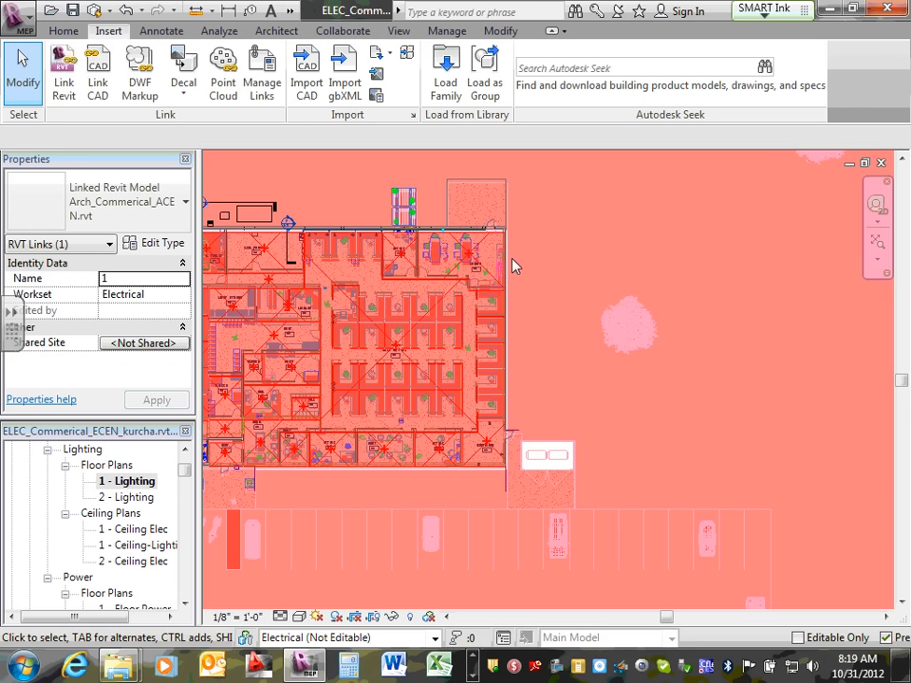
click(534, 221)
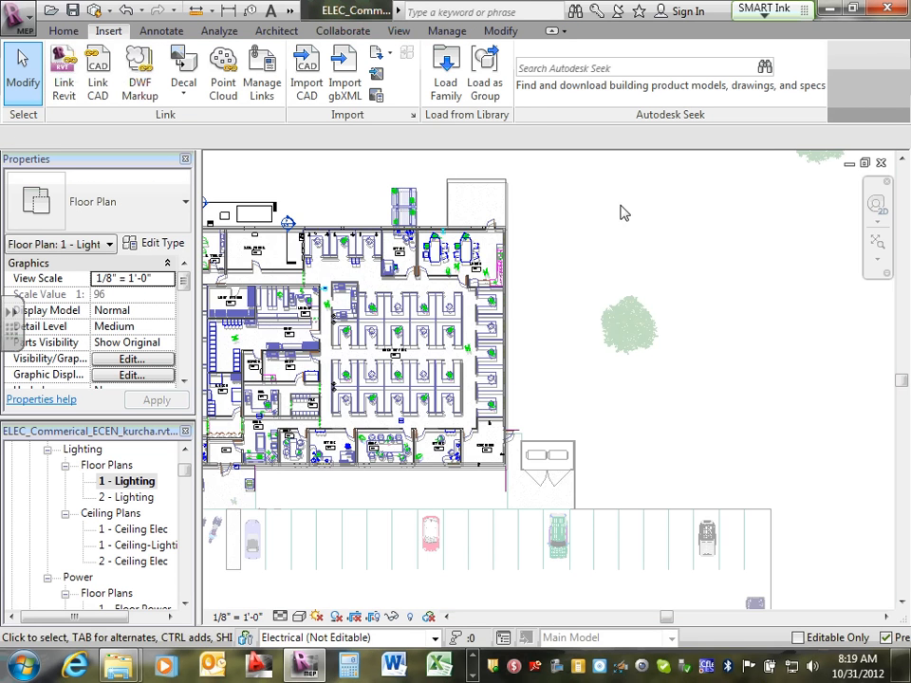
Search the whole site around the building on the lighting floor plan for the imported CAD drawing.
middle_drag(619, 209, 908, 300)
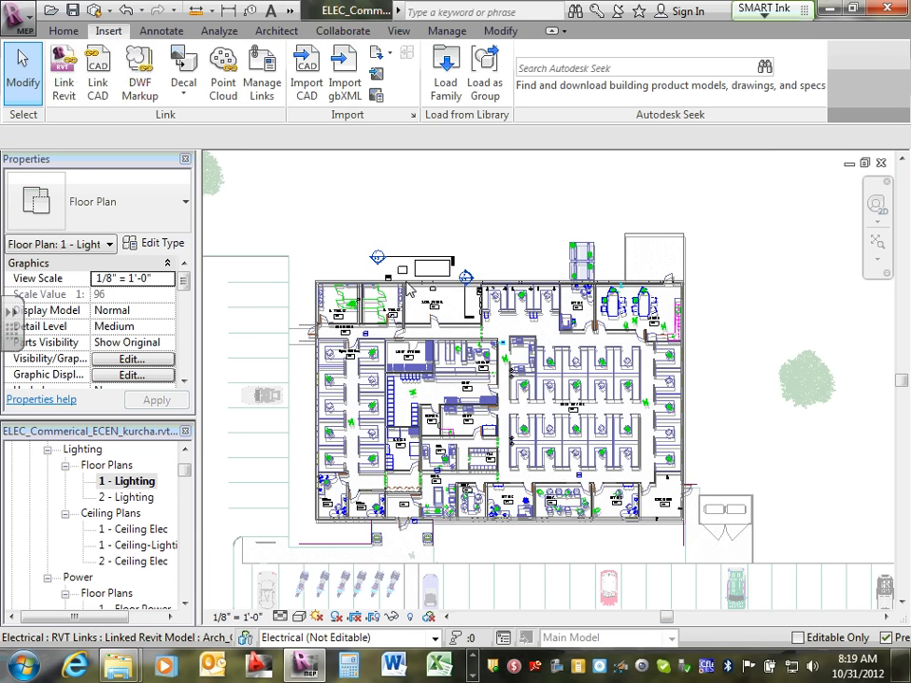
scroll(413, 318, up, 4)
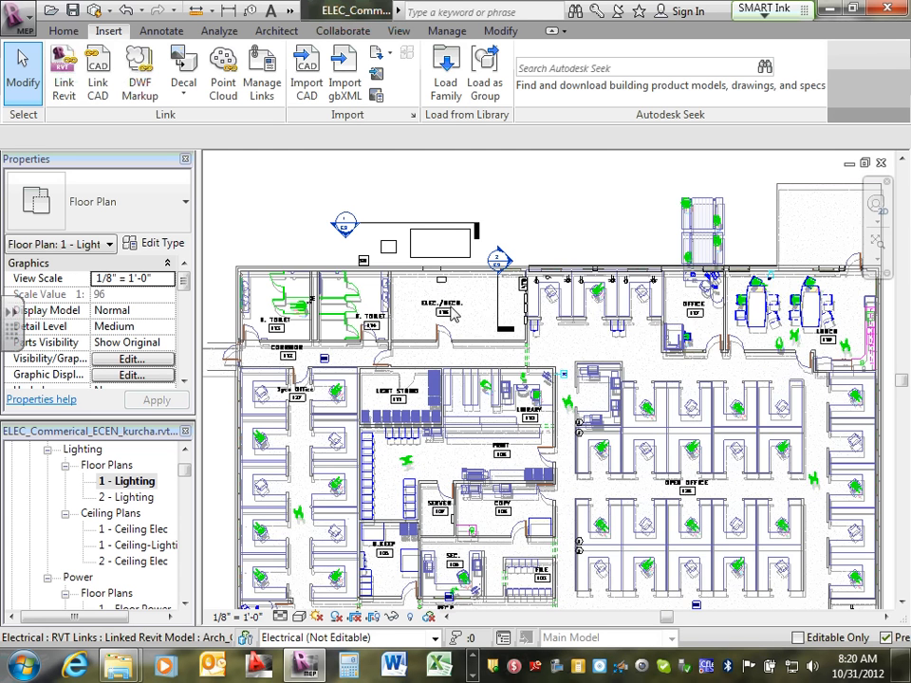
scroll(452, 307, down, 3)
scroll(462, 382, down, 1)
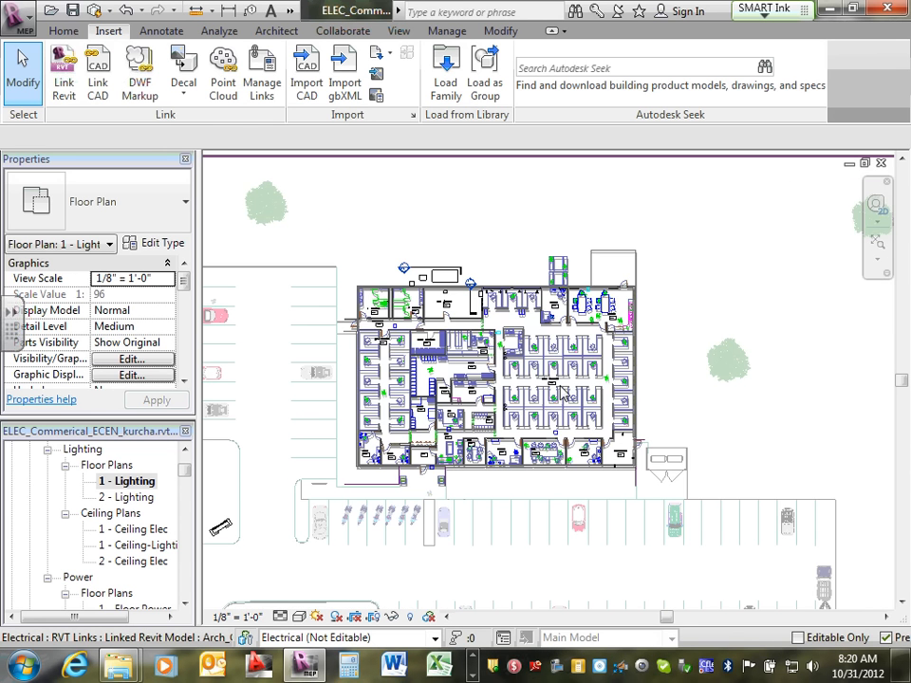
scroll(479, 361, down, 3)
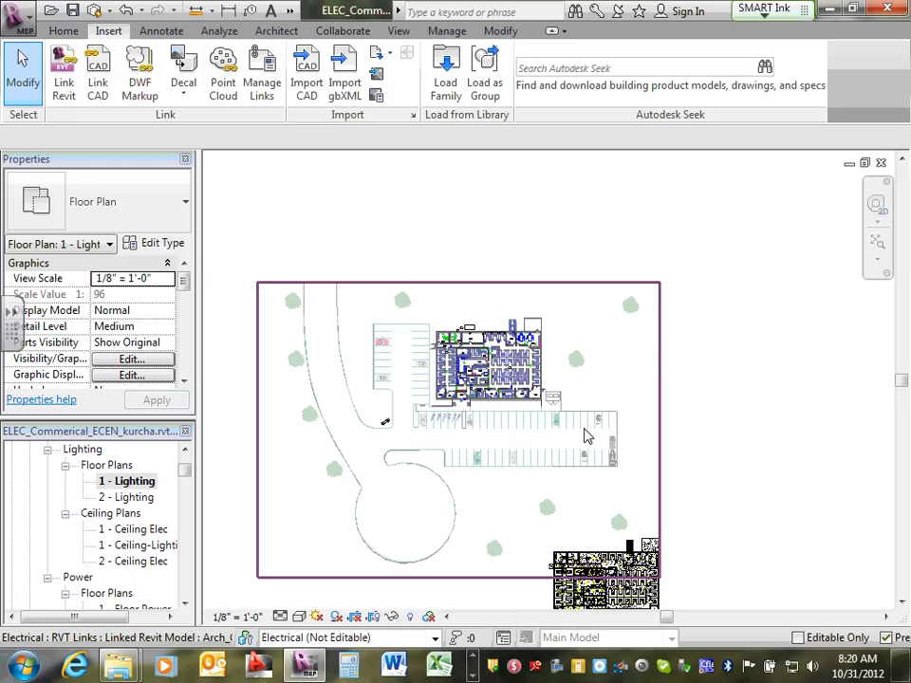
scroll(562, 412, down, 2)
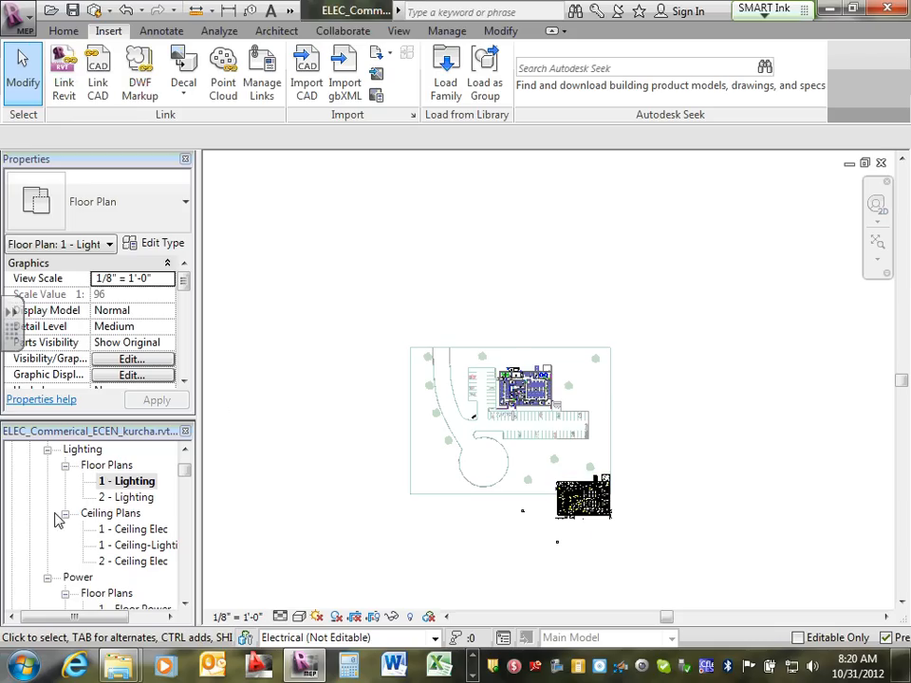
Return to the 1 - Ceiling-Lighting plan and extend its crop region farther below the building.
double_click(138, 548)
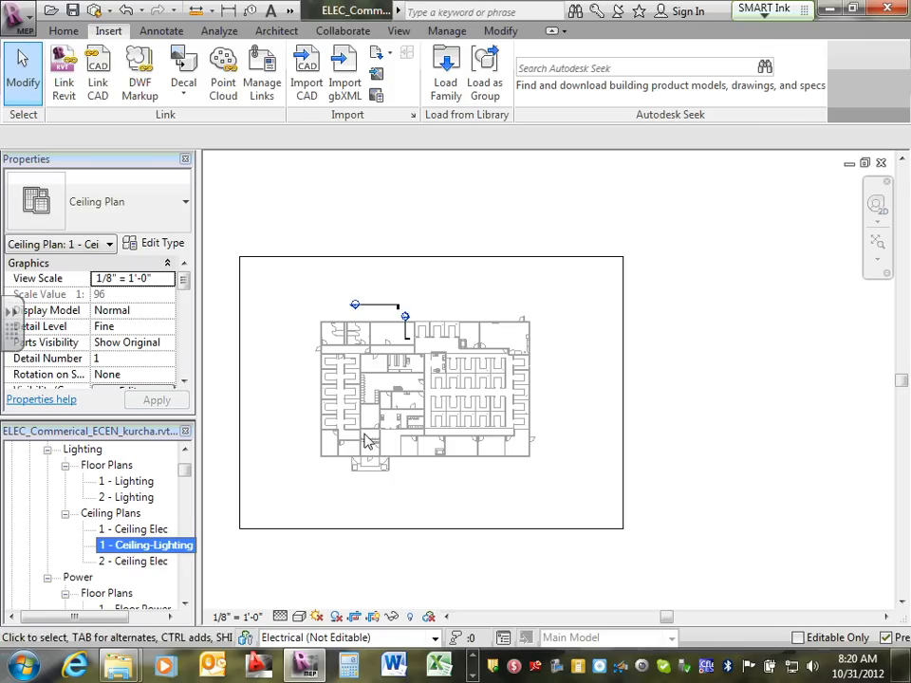
click(493, 460)
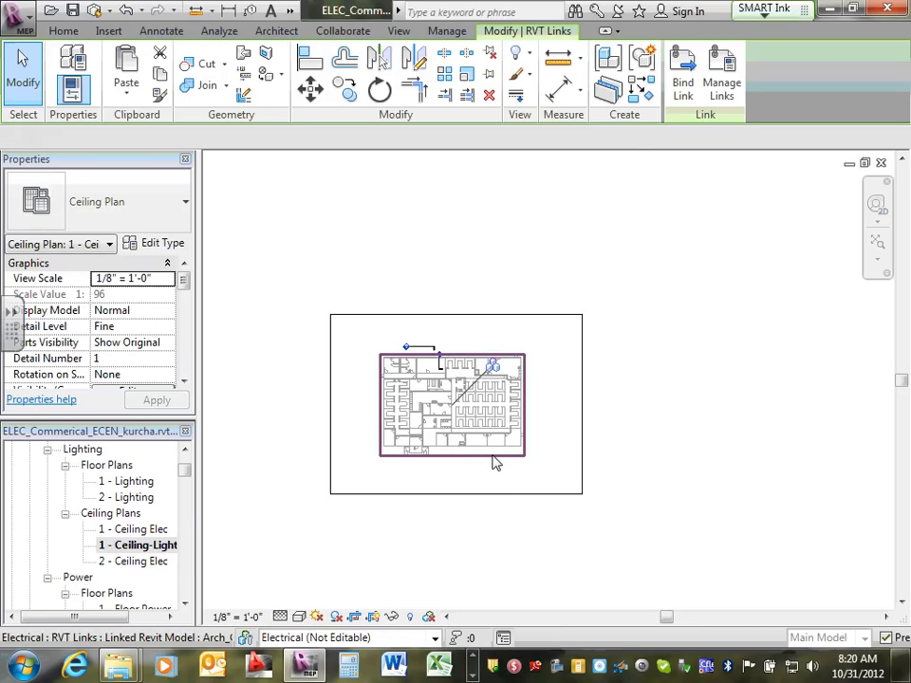
click(550, 452)
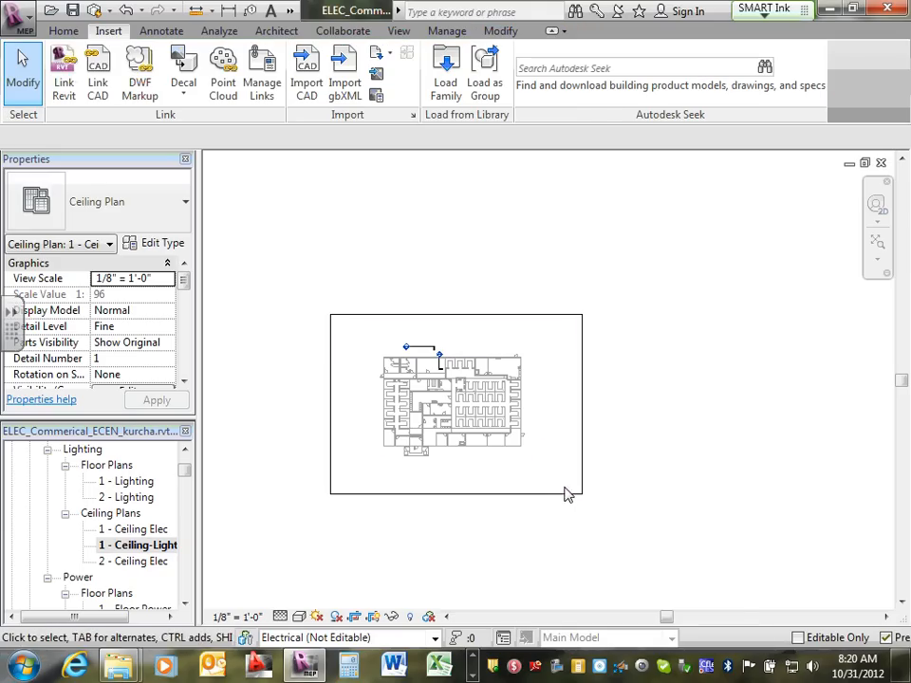
click(576, 494)
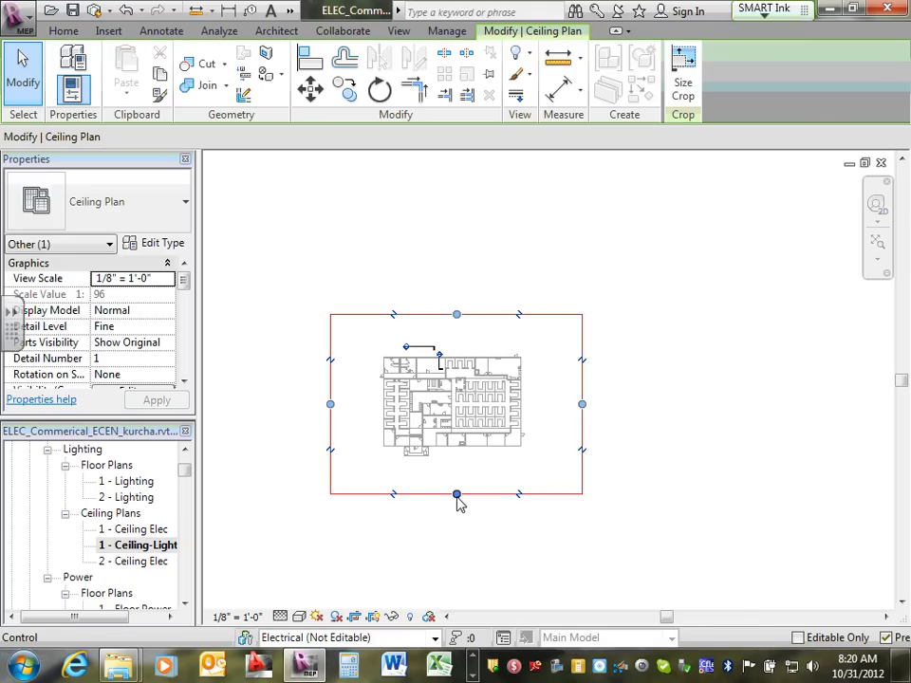
drag(458, 501, 467, 563)
scroll(466, 500, down, 3)
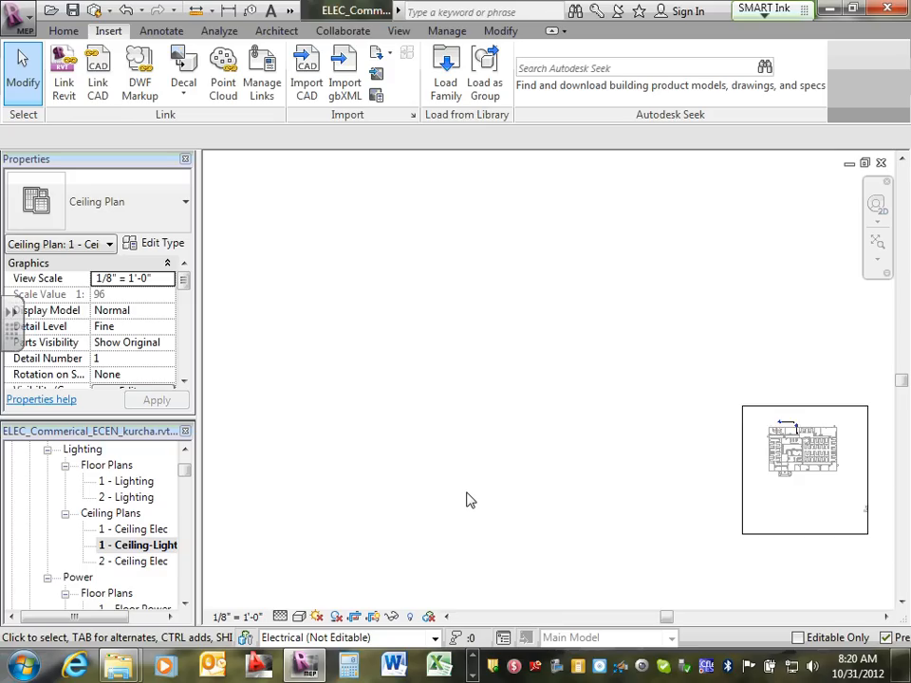
Inspect the area below the building, then stretch the ceiling plan's crop region much farther down and to the east.
scroll(815, 515, up, 5)
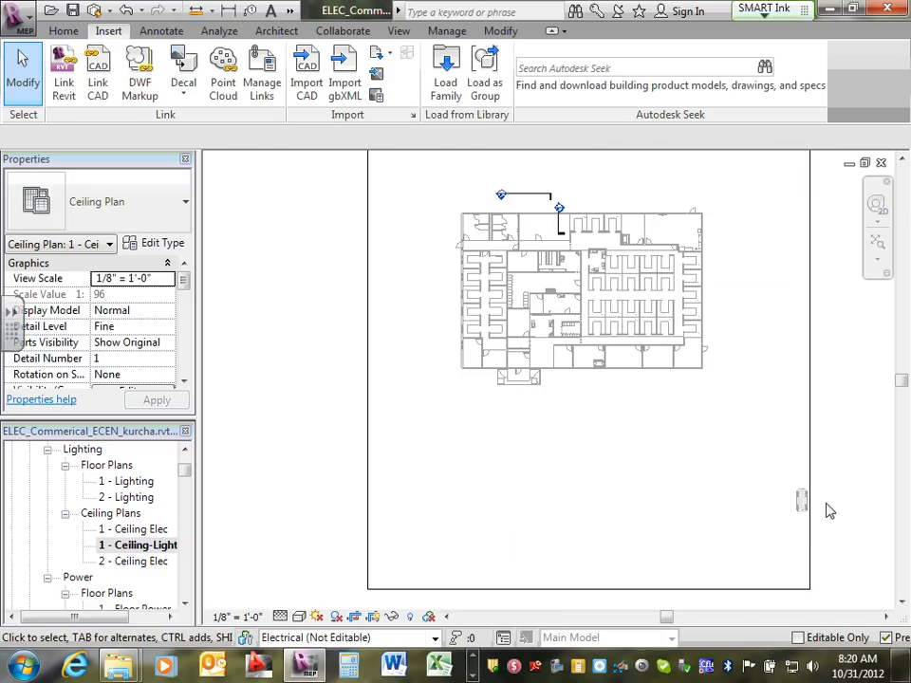
scroll(797, 502, up, 6)
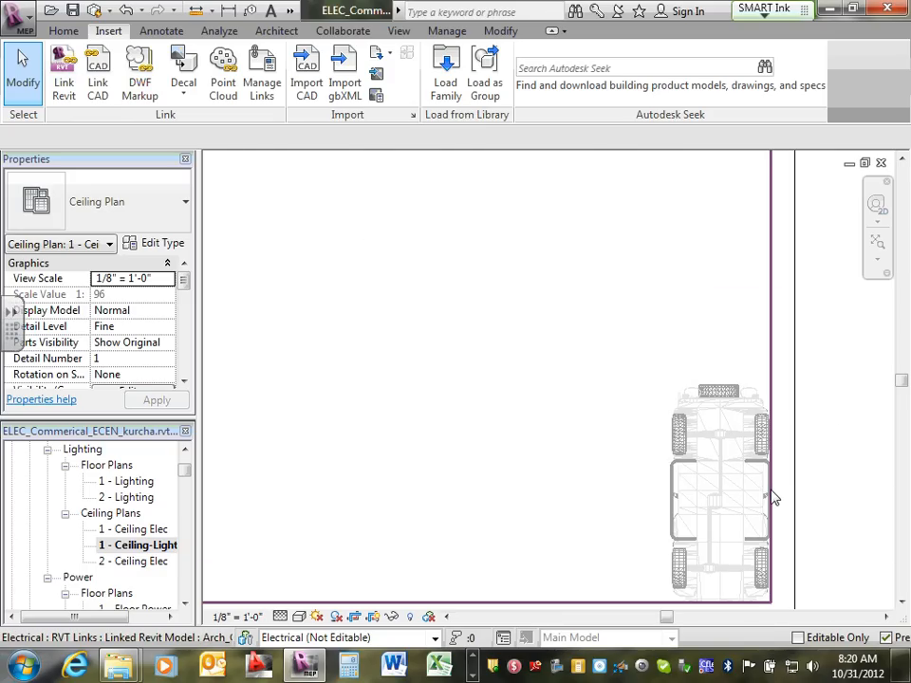
scroll(773, 498, down, 5)
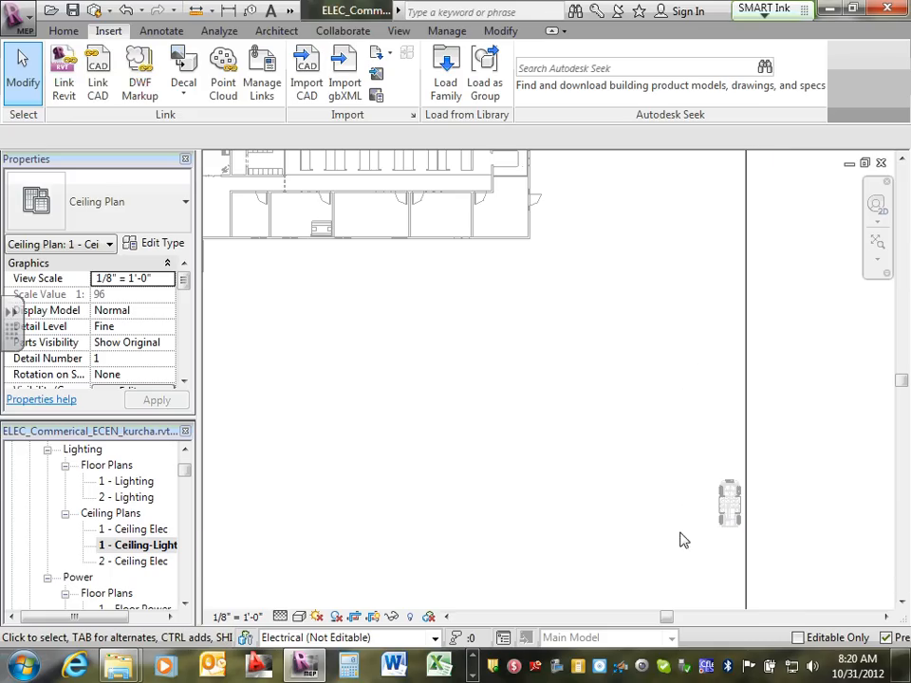
scroll(645, 526, down, 2)
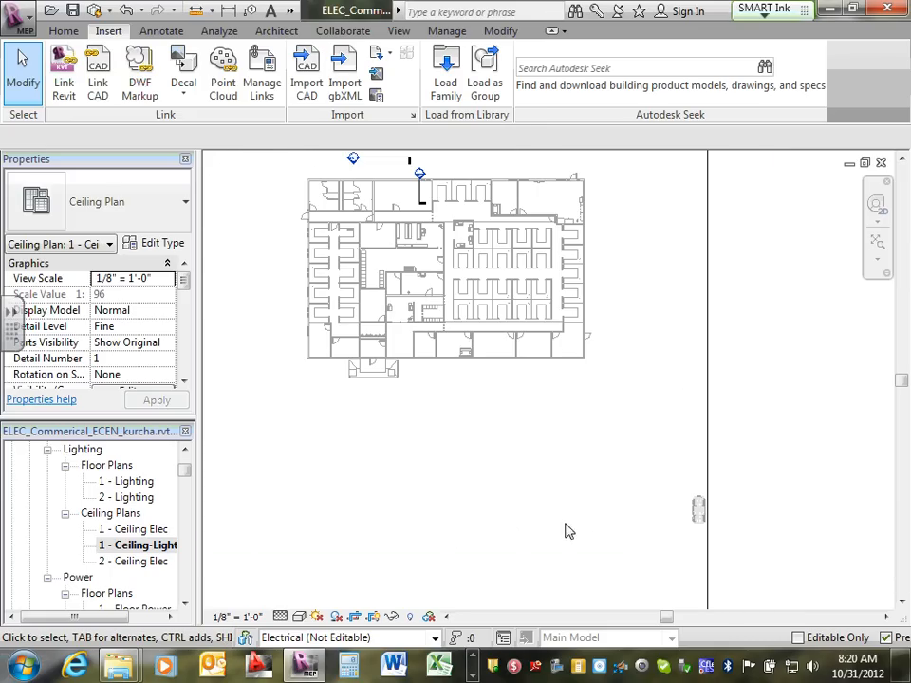
scroll(565, 531, down, 2)
click(559, 576)
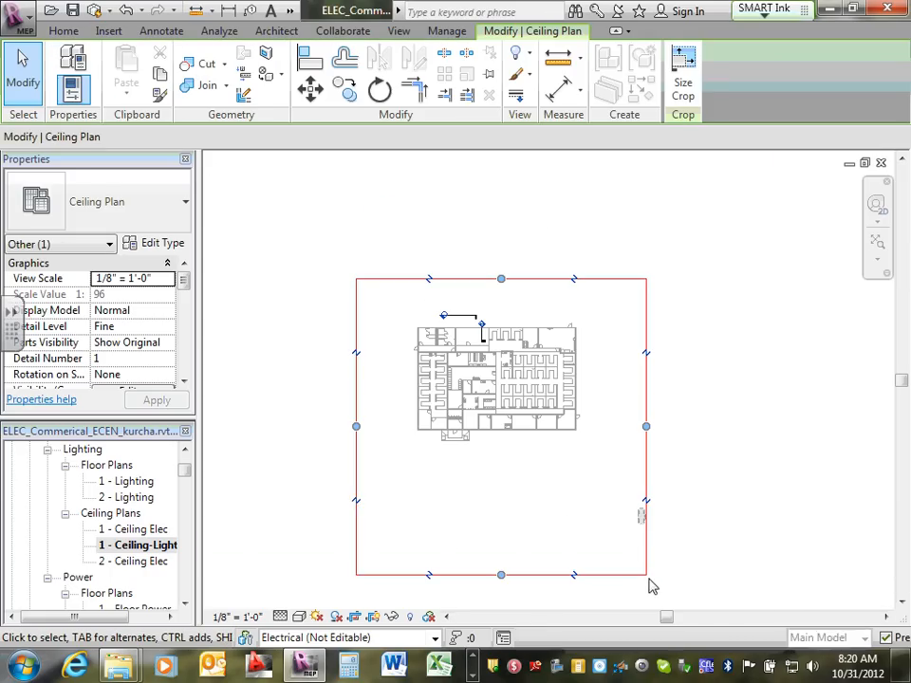
drag(502, 576, 612, 589)
scroll(631, 520, down, 8)
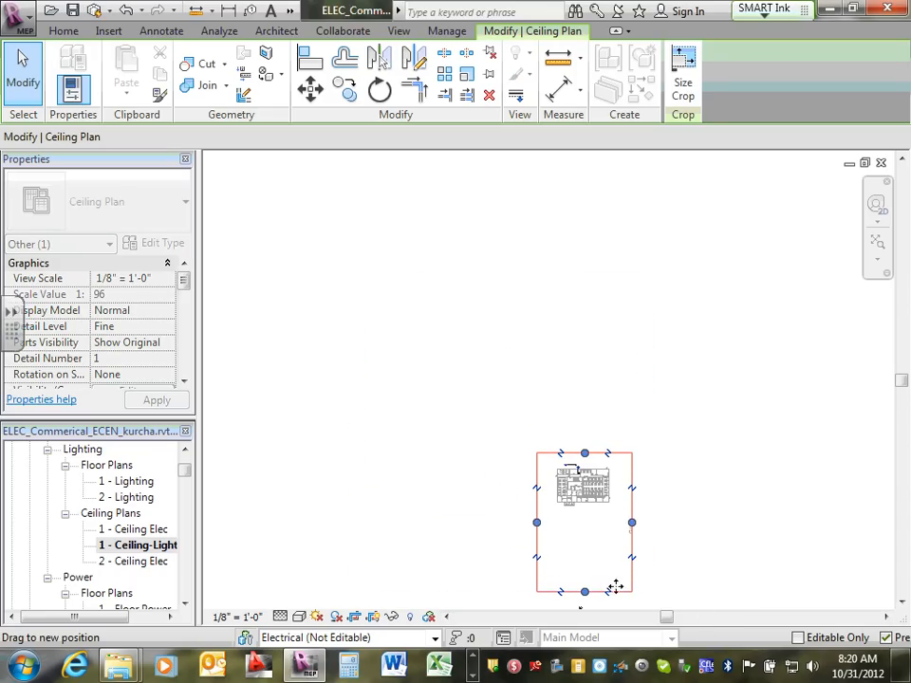
drag(632, 522, 751, 521)
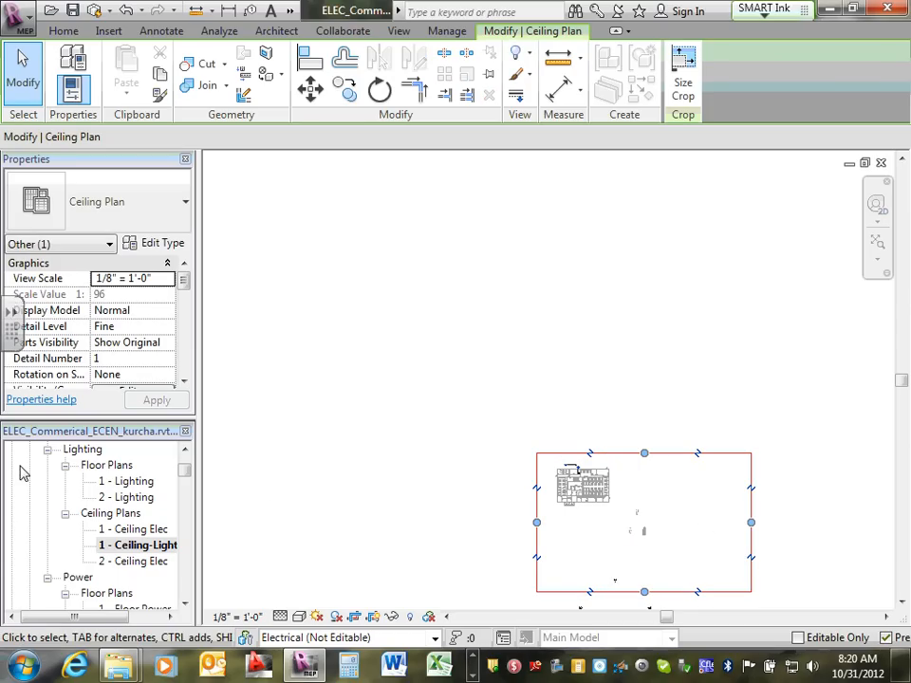
Reopen the 1 - Lighting floor plan and compare the imported Plan View-CAD-Visual.DWG with the building's existing plan.
double_click(130, 482)
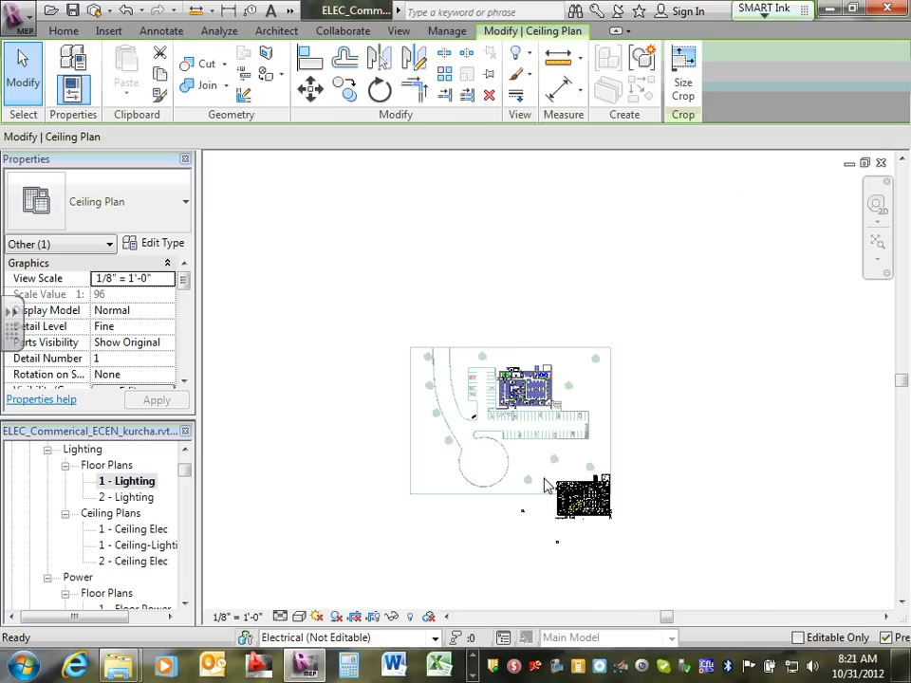
scroll(576, 496, up, 2)
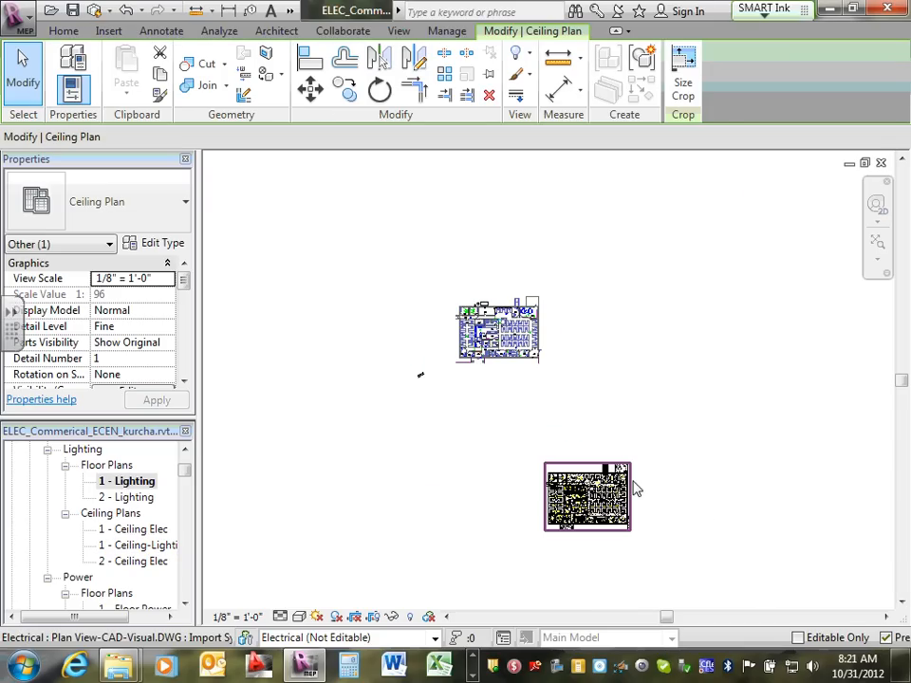
scroll(518, 278, up, 3)
scroll(518, 278, down, 4)
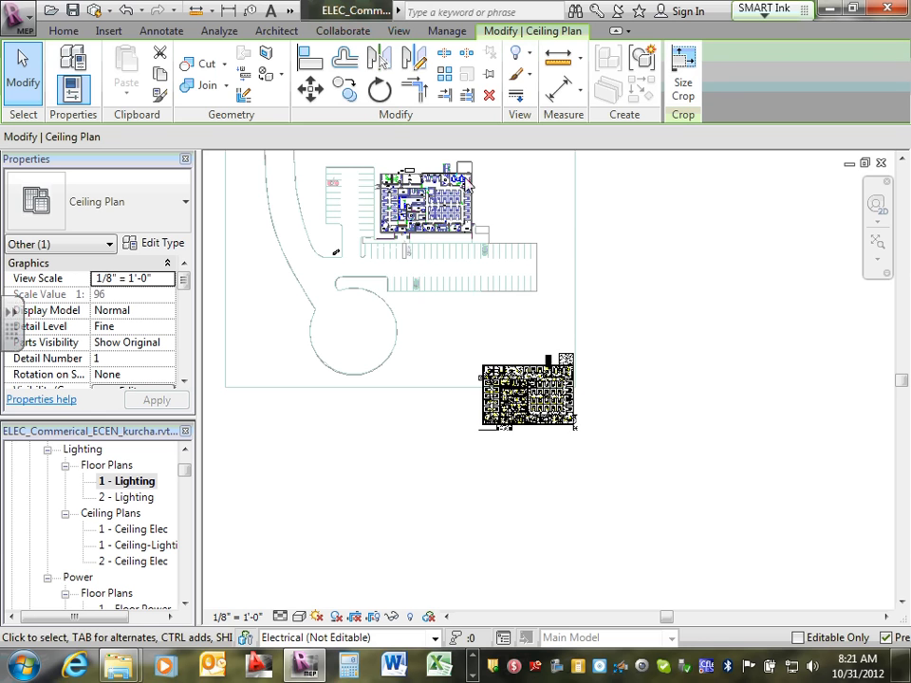
scroll(520, 314, down, 1)
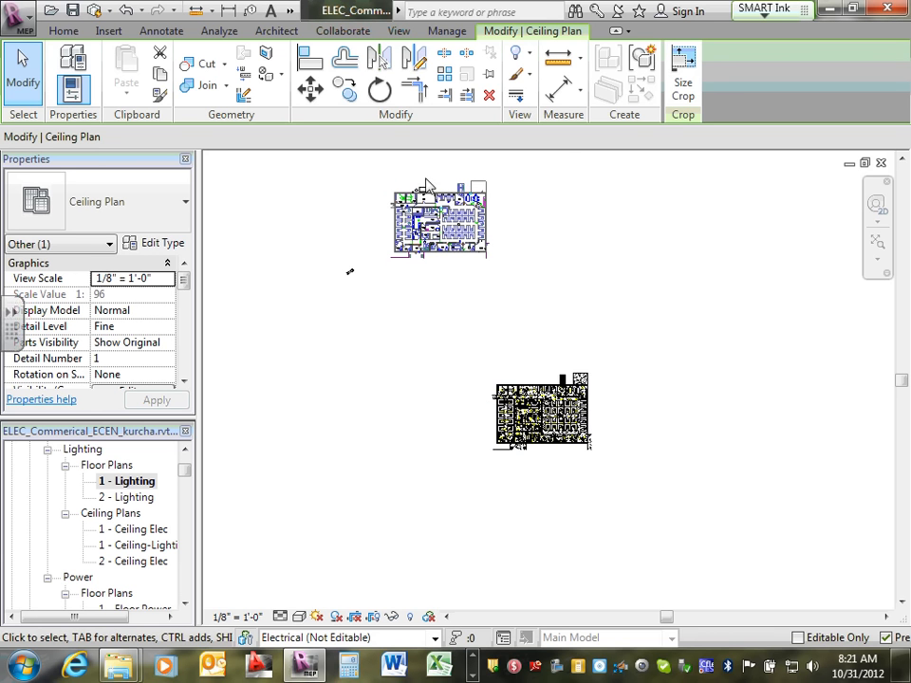
scroll(424, 171, up, 5)
scroll(506, 302, up, 1)
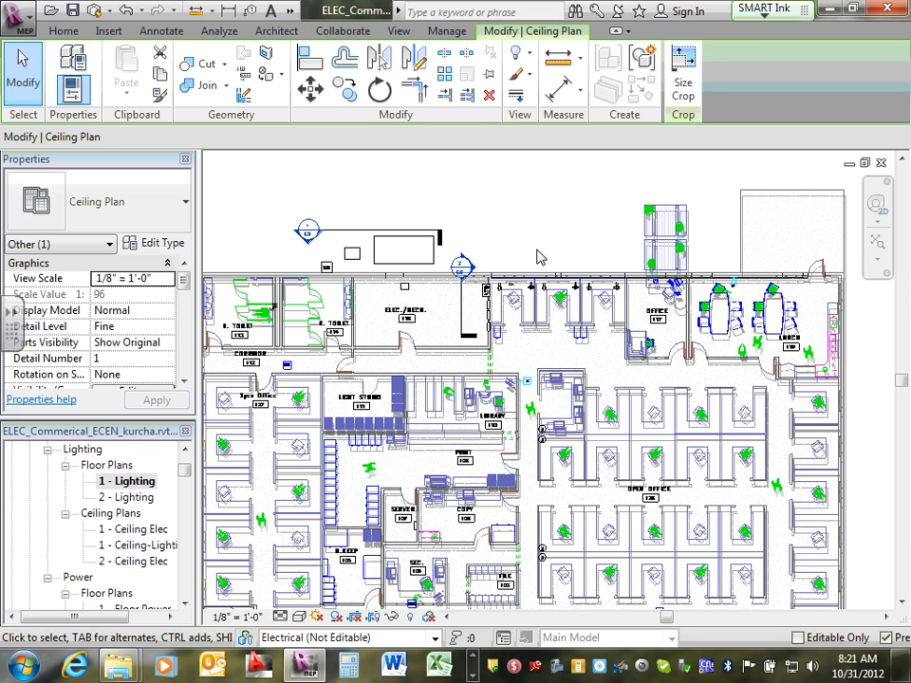
key(v)
key(g)
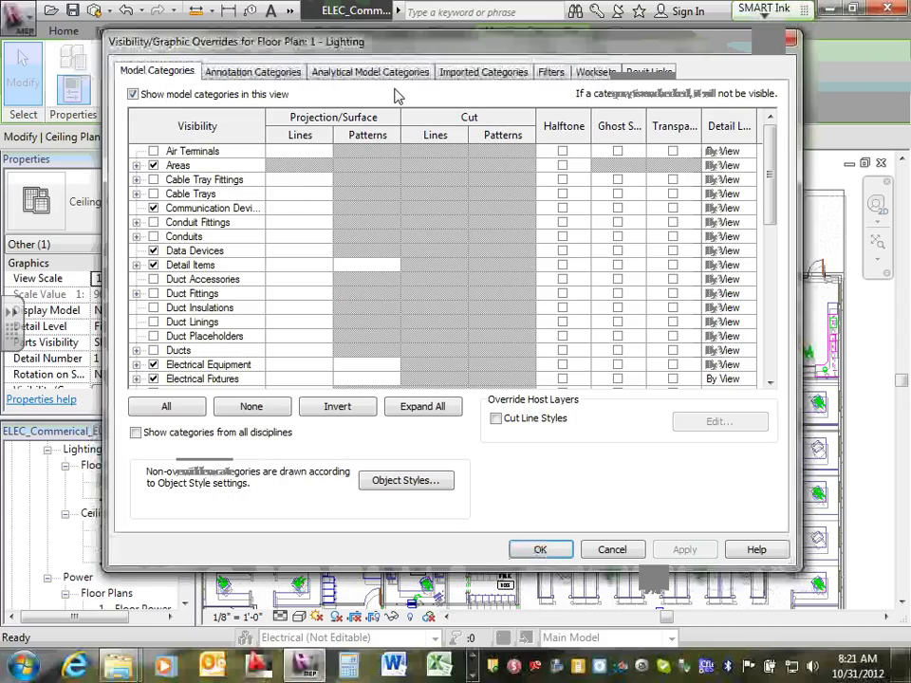
click(465, 72)
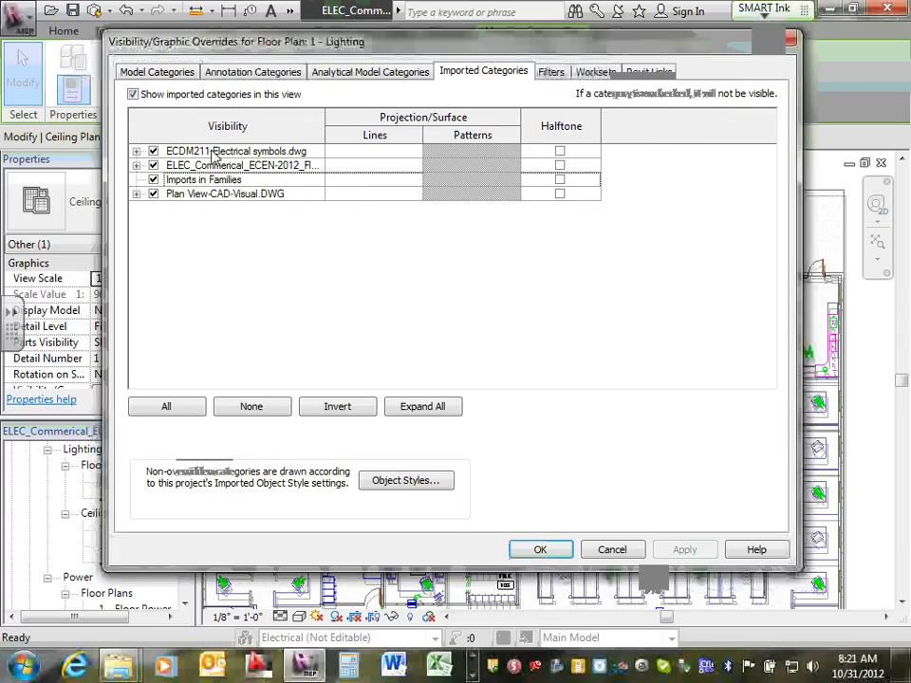
click(152, 167)
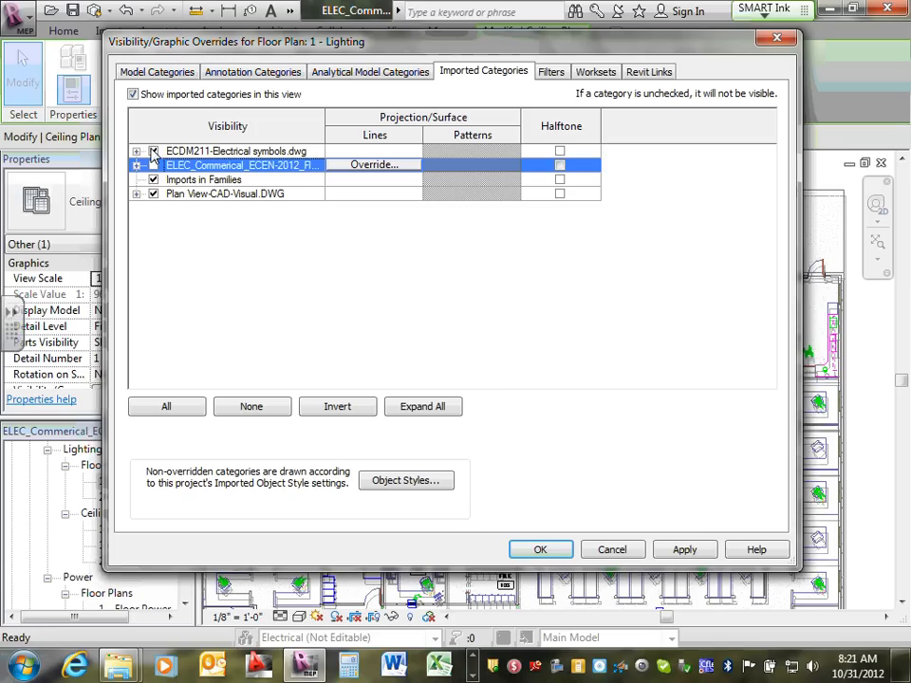
click(153, 152)
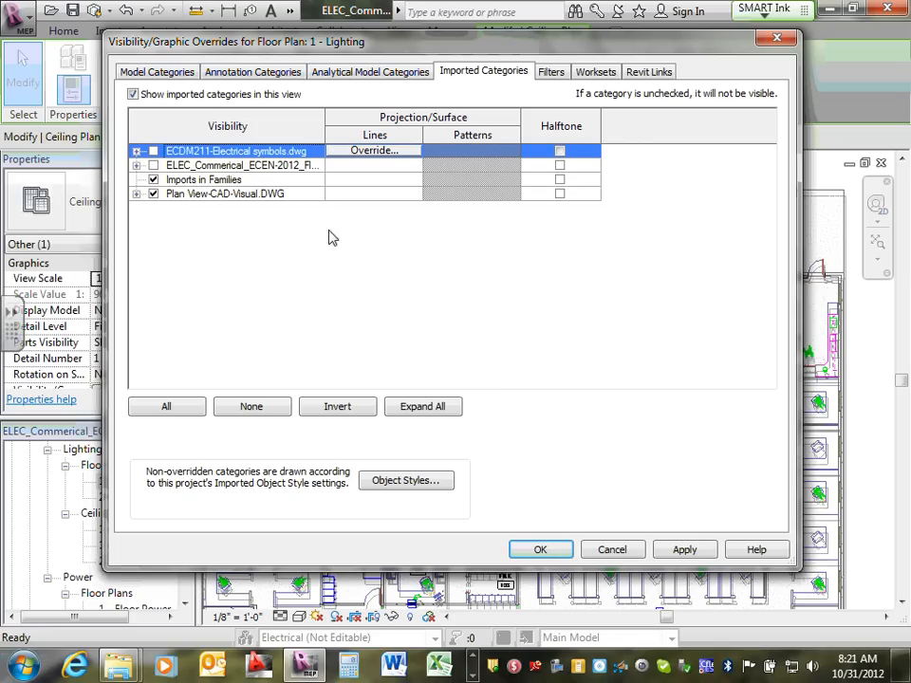
click(154, 181)
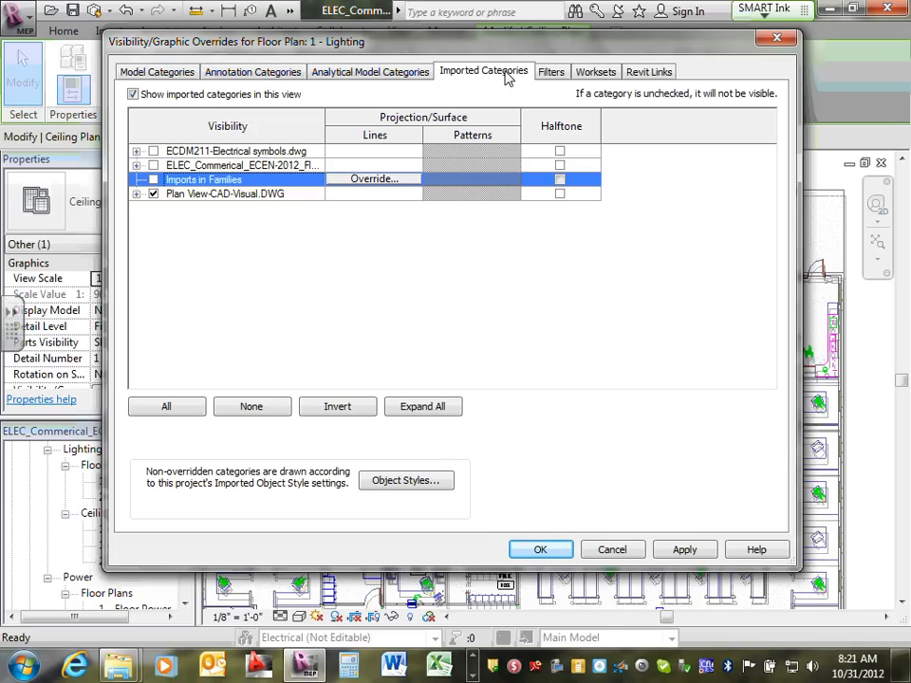
click(635, 549)
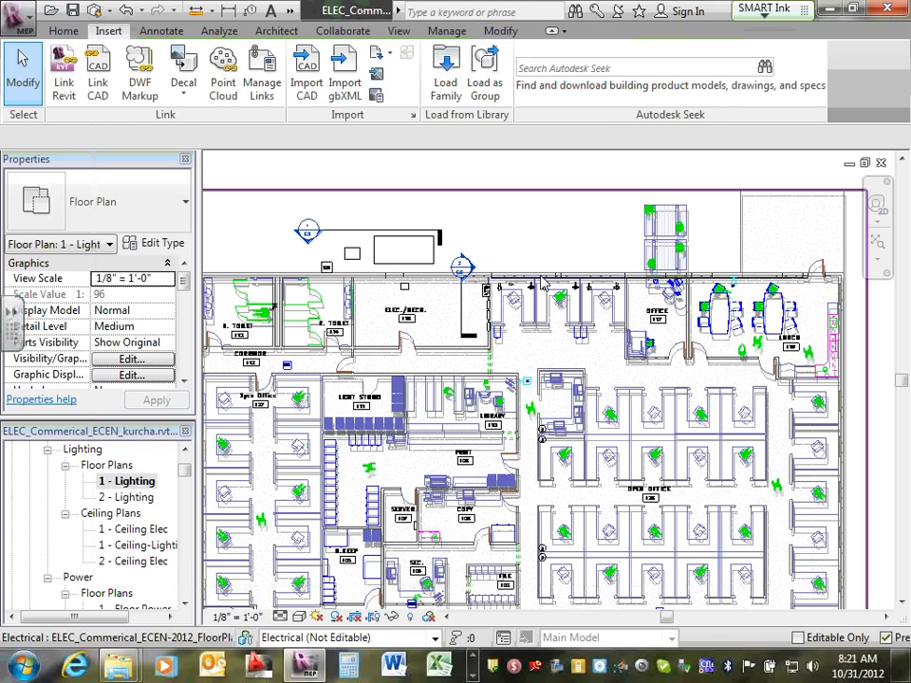
Hide the imported ECDM211-Electrical symbols.dwg, the ELEC_Commerical_ECEN-2012 floor plan import and Imports in Families in the 1 - Lighting view.
key(v)
key(g)
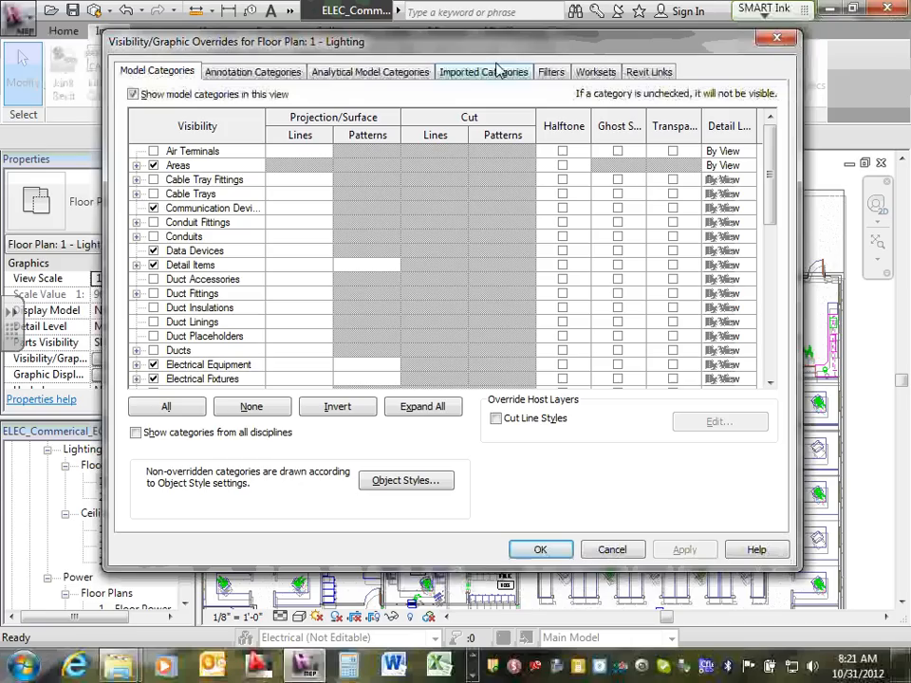
click(480, 76)
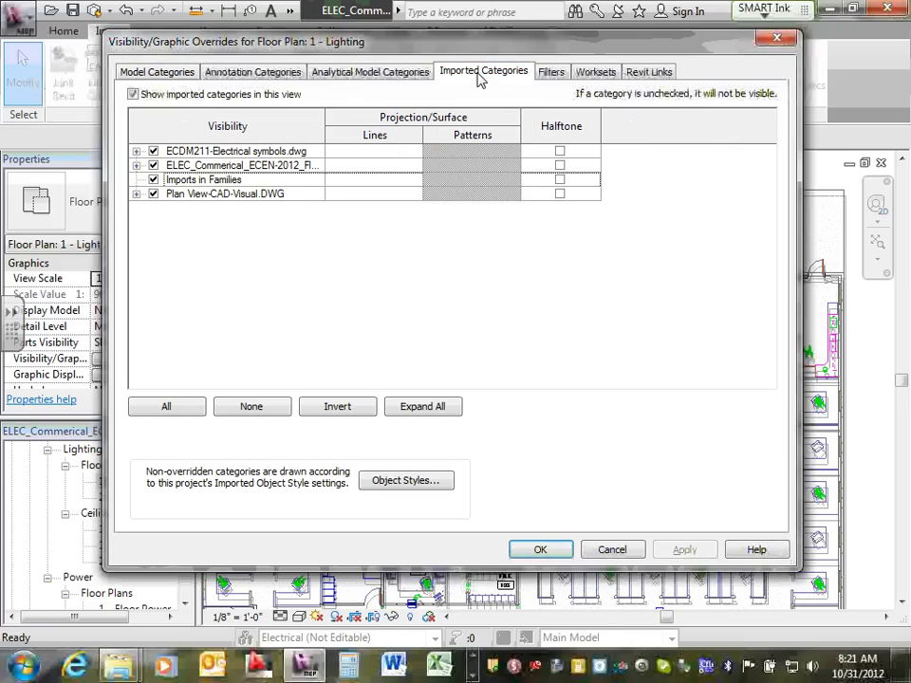
click(153, 151)
click(153, 165)
click(153, 179)
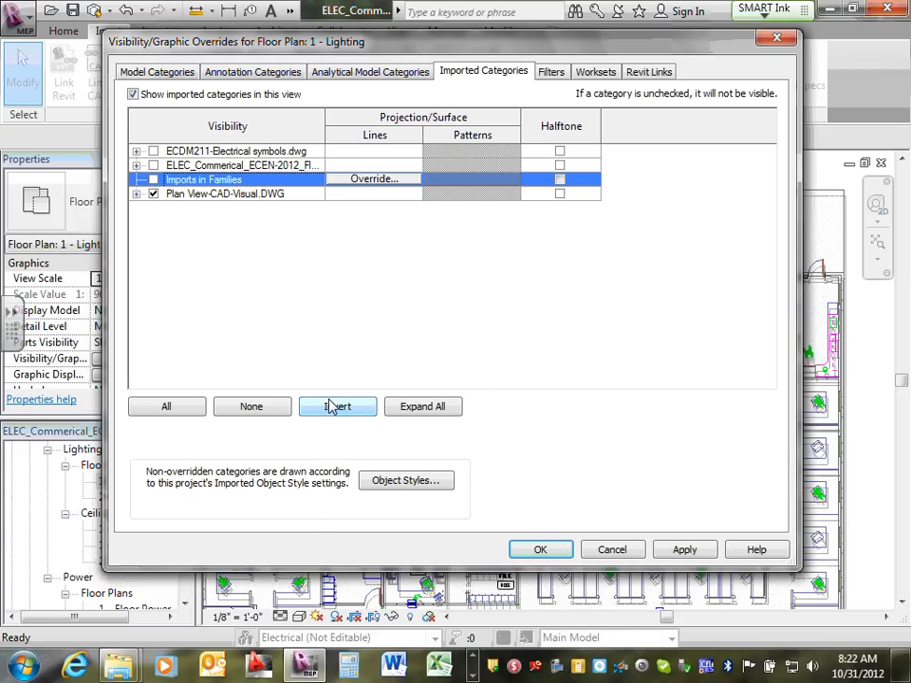
click(558, 553)
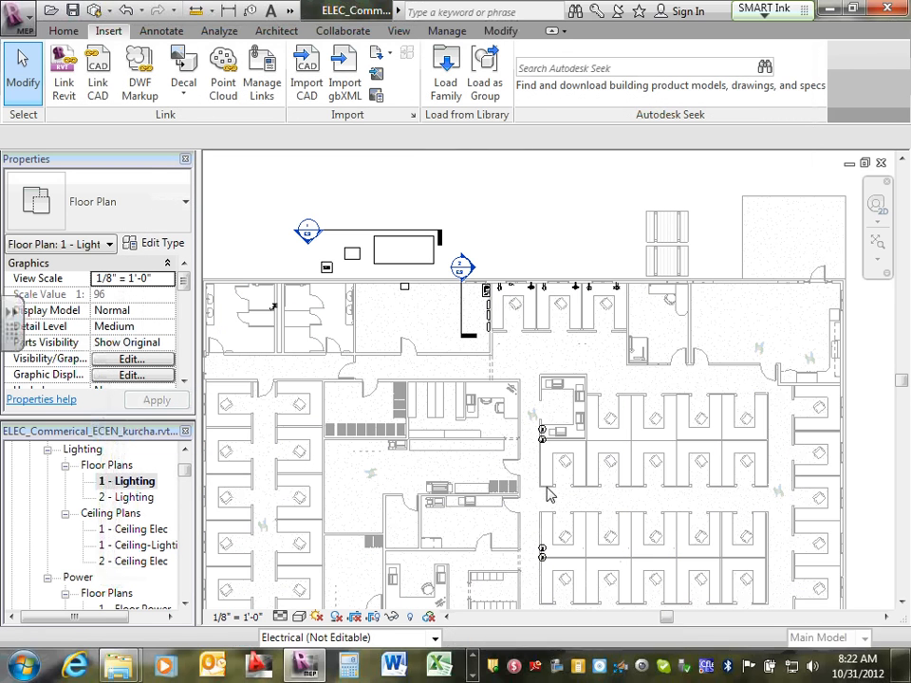
scroll(541, 482, down, 1)
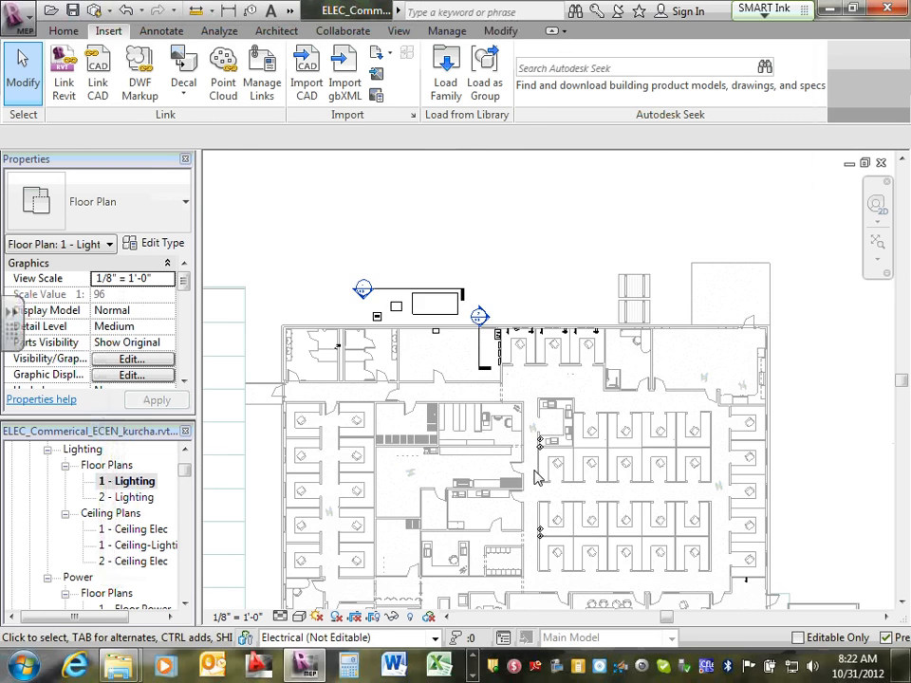
scroll(545, 456, down, 1)
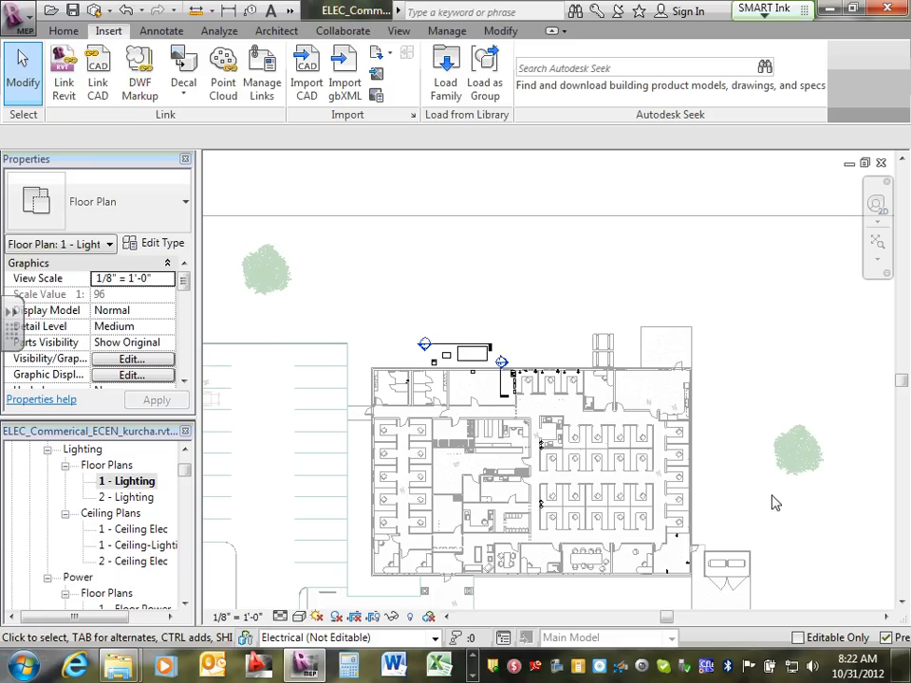
Move the imported Plan View-CAD-Visual.DWG from the site's lower corner onto the building in the 1 - Lighting floor plan.
click(902, 600)
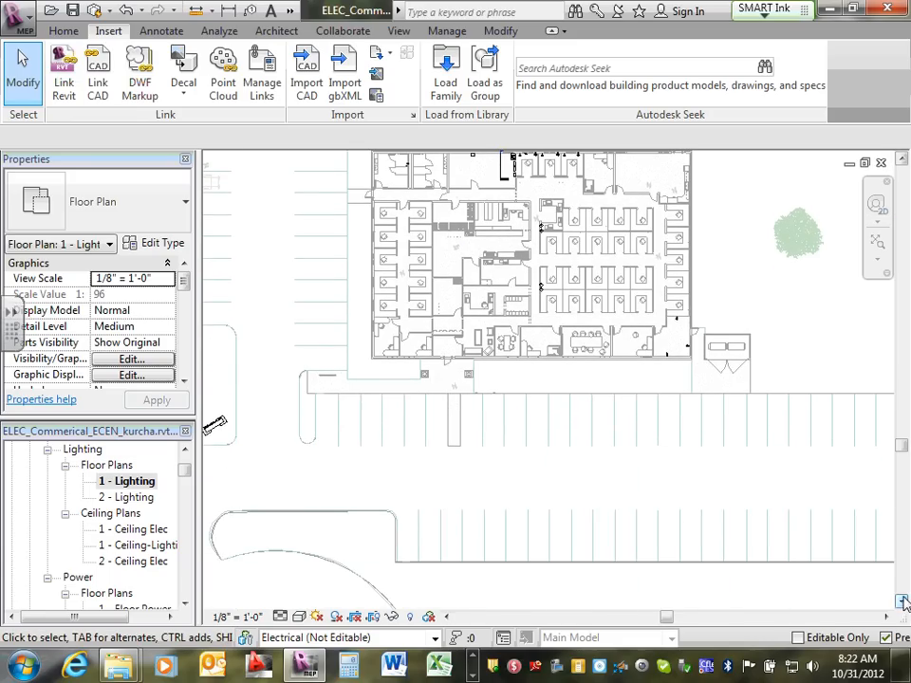
scroll(583, 422, down, 1)
scroll(588, 425, down, 1)
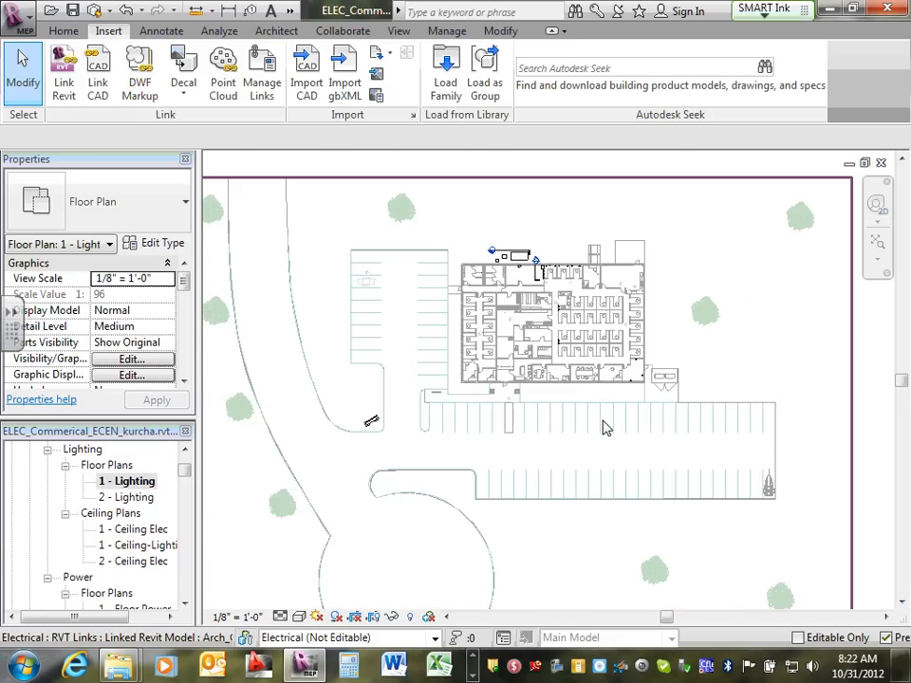
scroll(615, 436, down, 1)
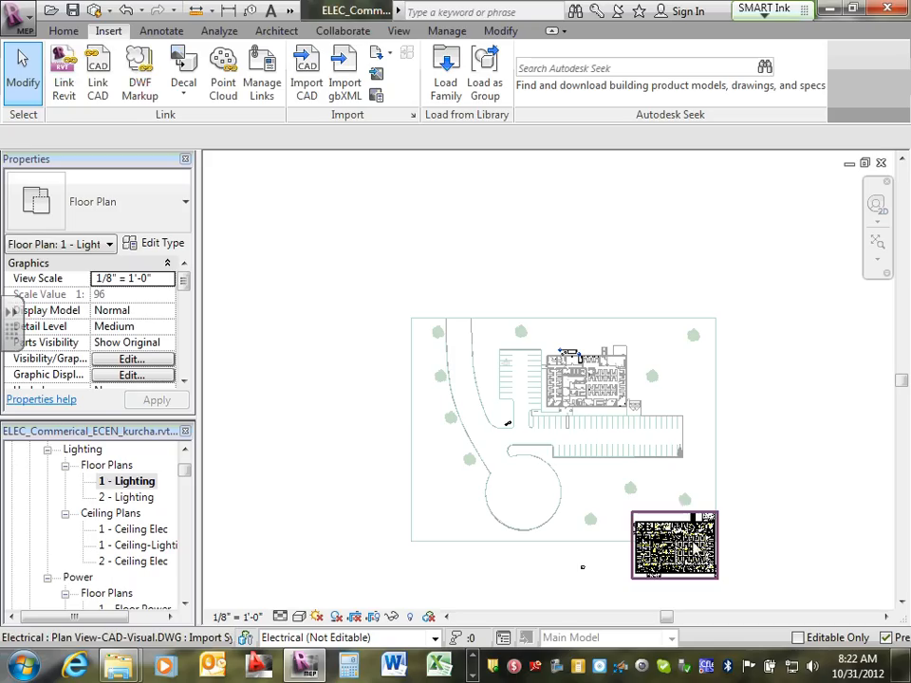
click(687, 570)
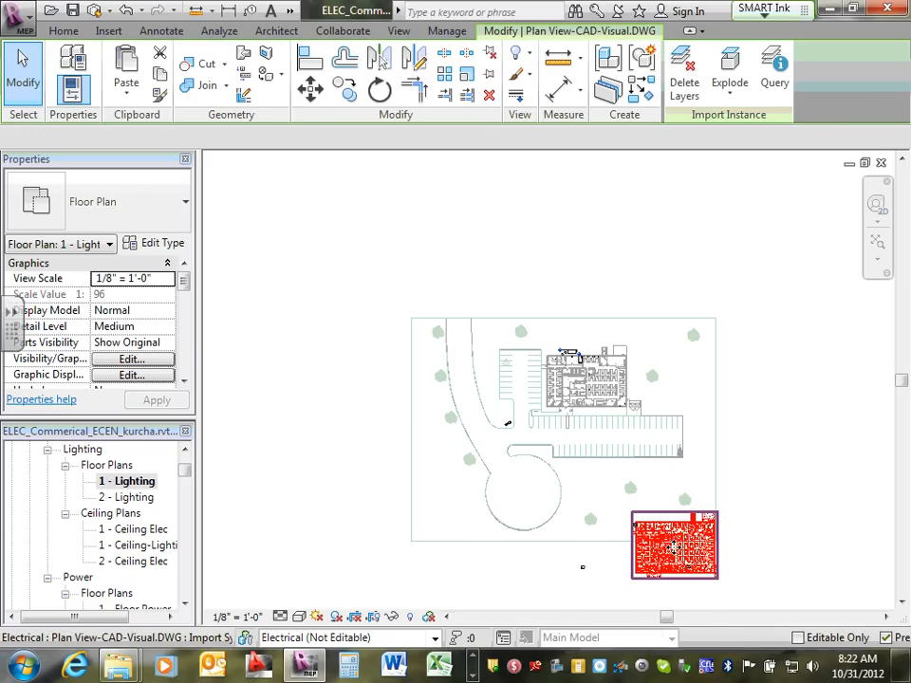
drag(673, 551, 592, 397)
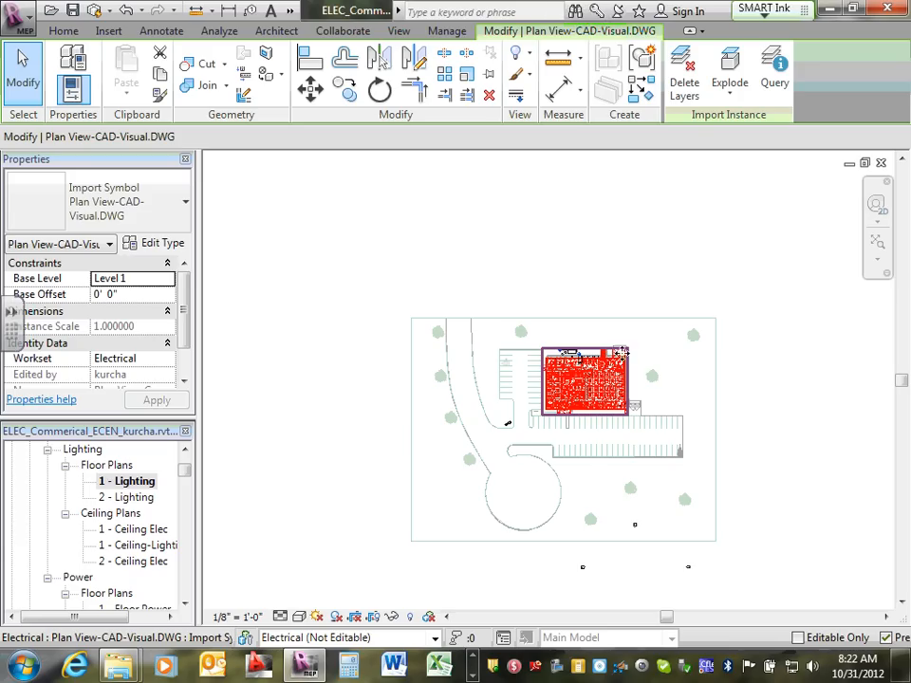
scroll(619, 360, up, 3)
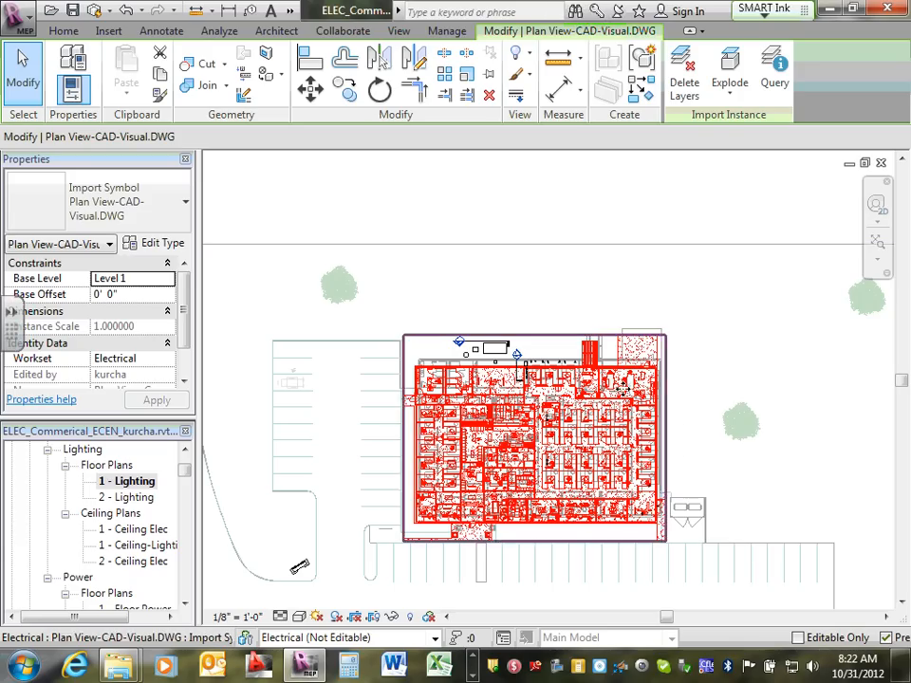
click(472, 676)
click(473, 675)
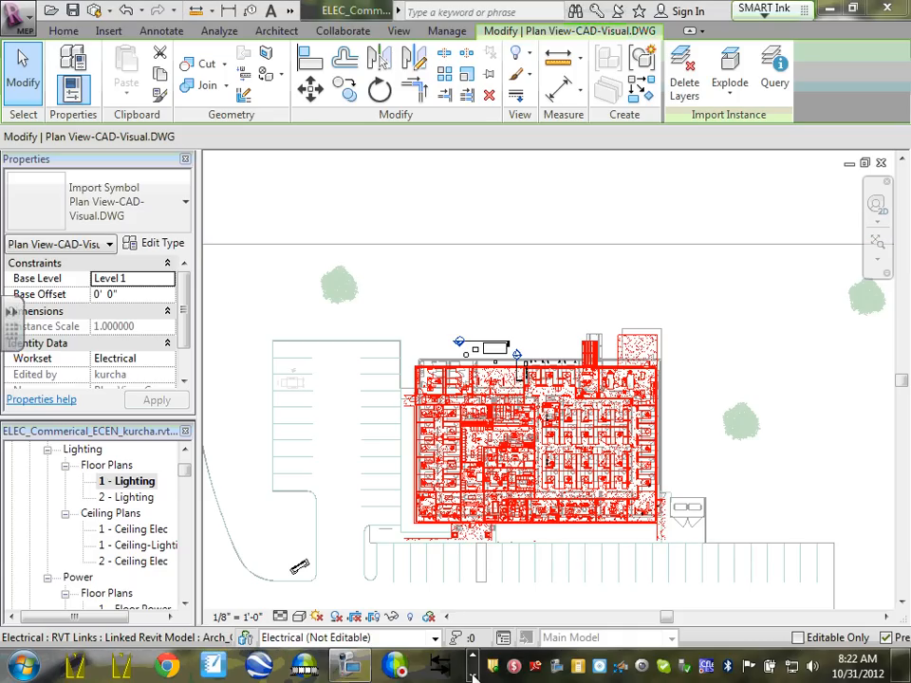
click(347, 671)
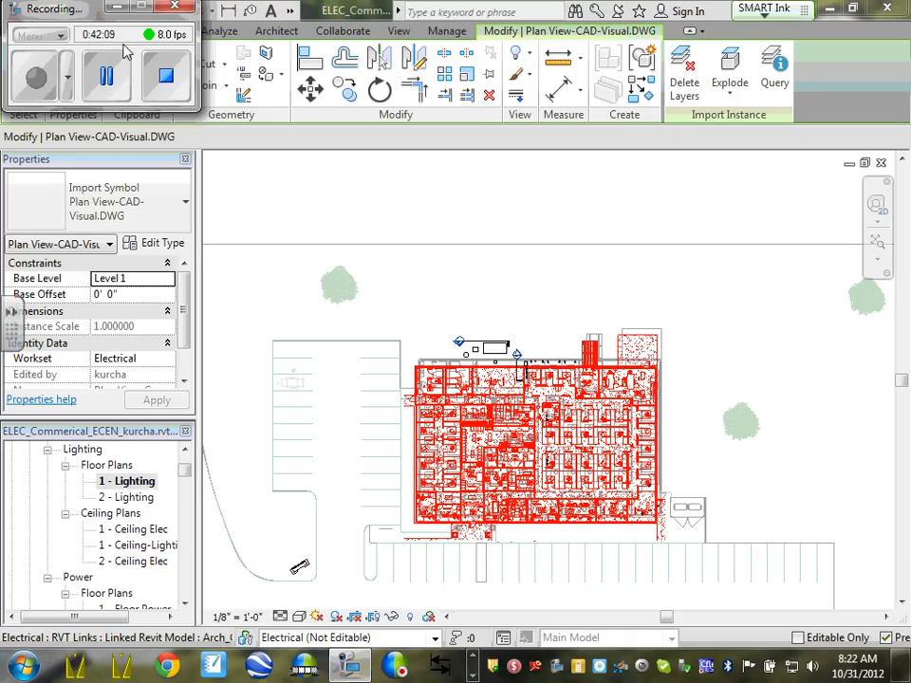
click(104, 74)
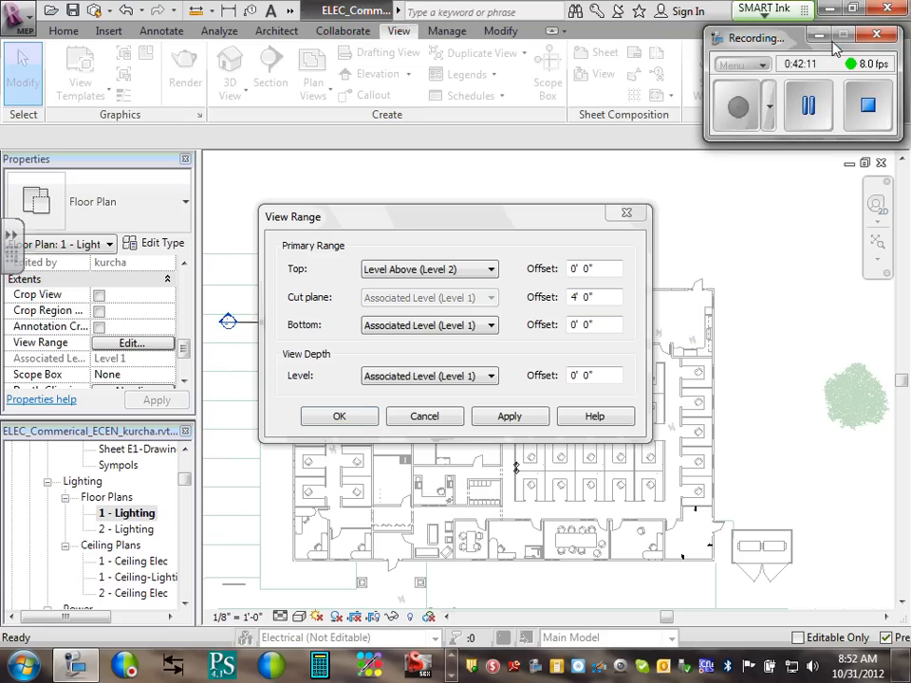
click(820, 36)
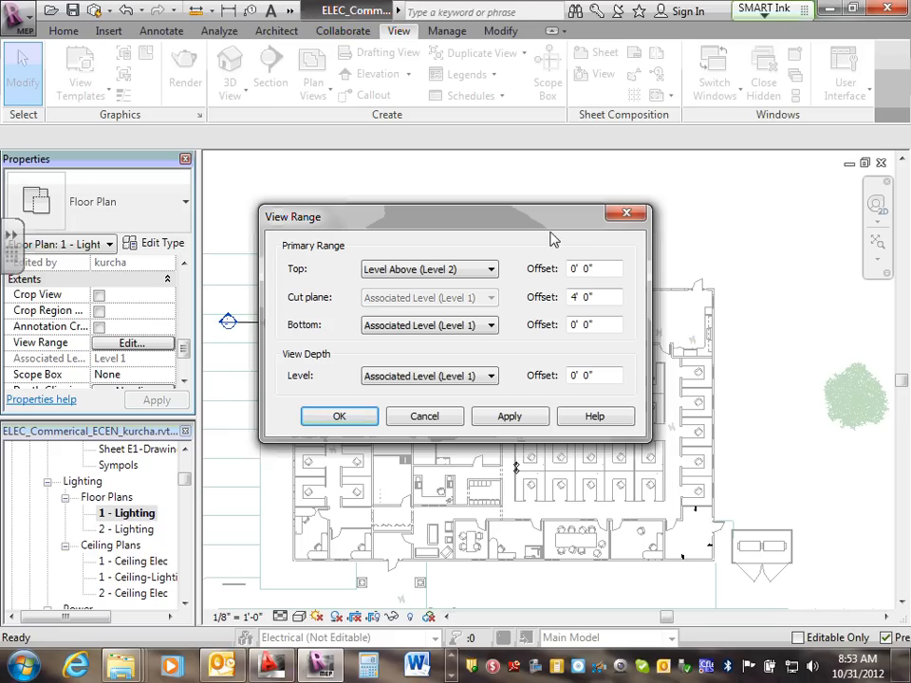
Set the view range's Top offset to 10' 0" above Level 2 and apply it to the lighting floor plan.
click(574, 270)
text(1)
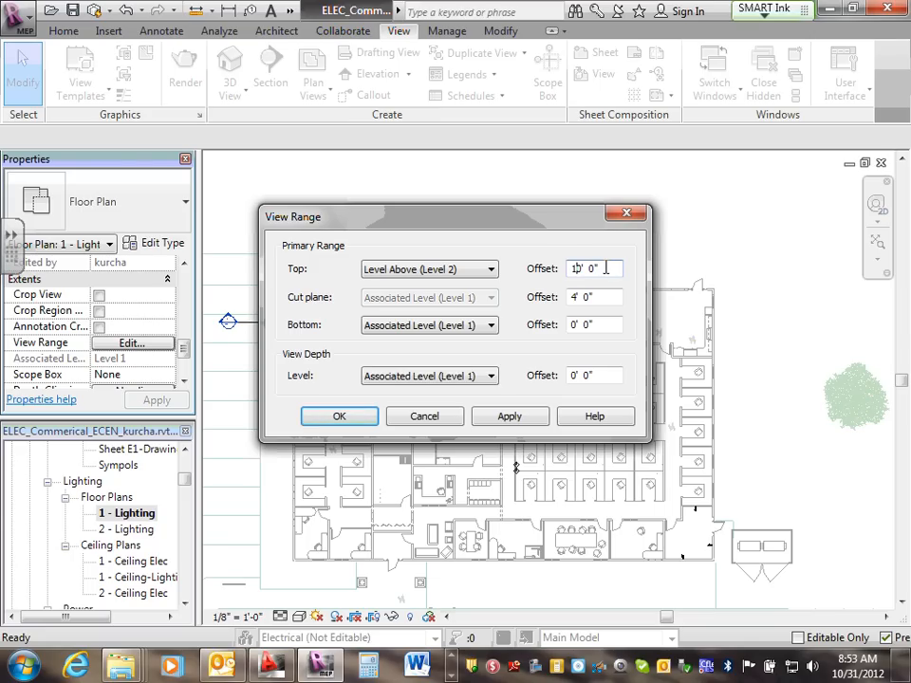
click(519, 422)
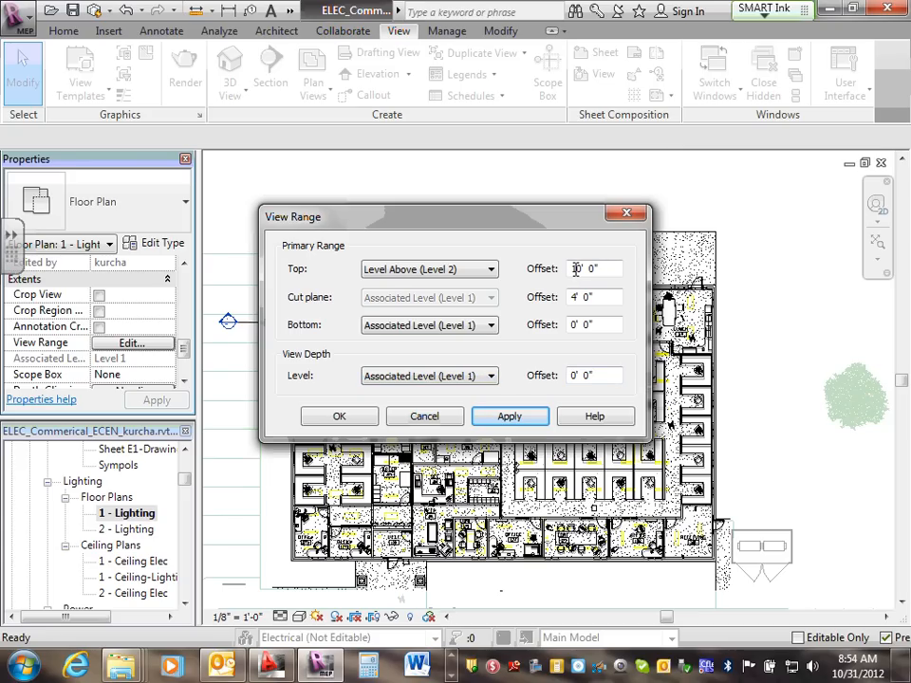
drag(575, 270, 624, 266)
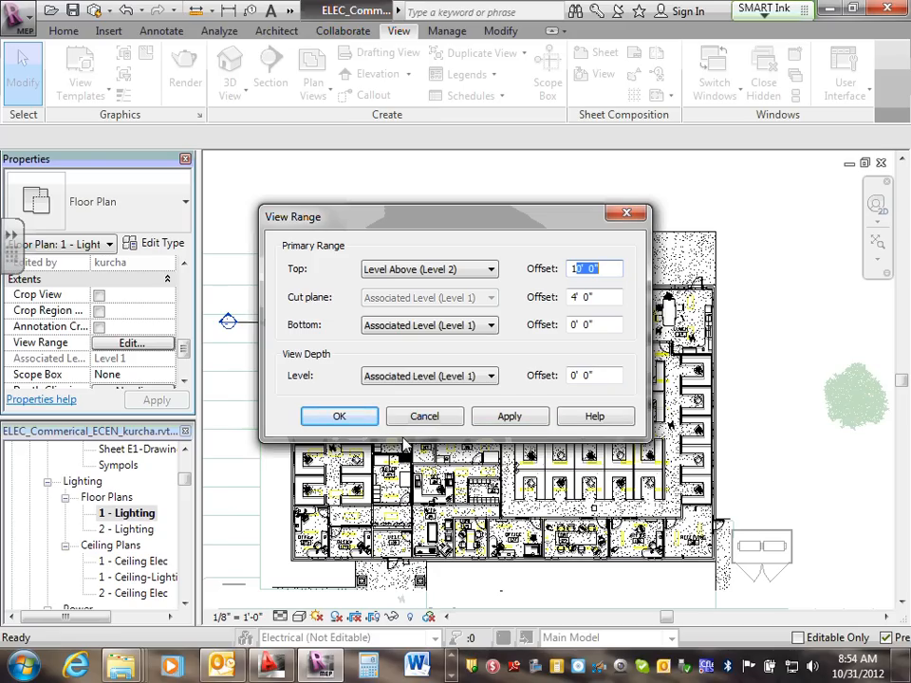
click(451, 674)
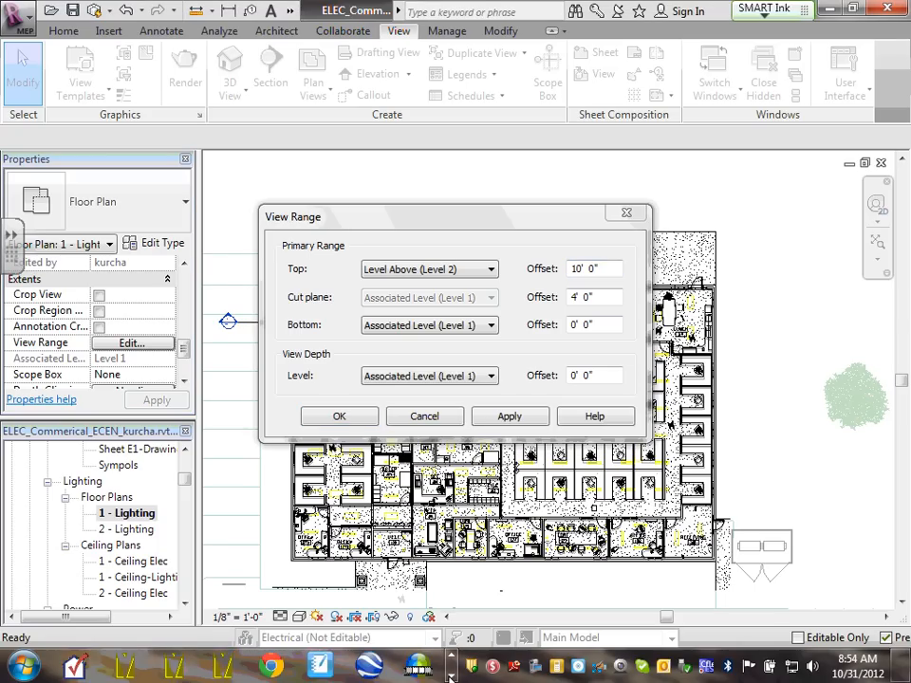
click(452, 675)
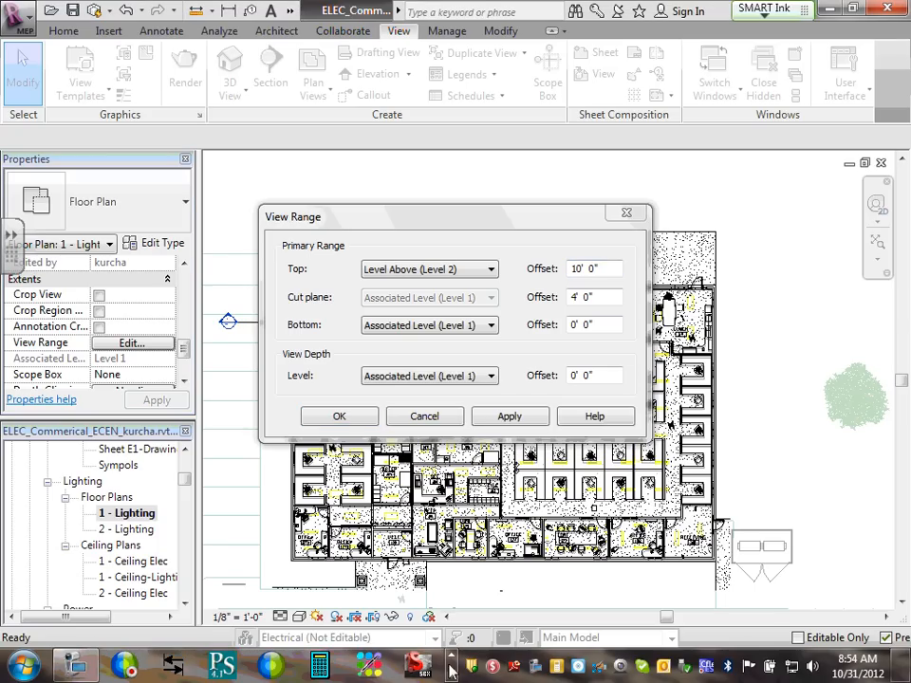
click(95, 664)
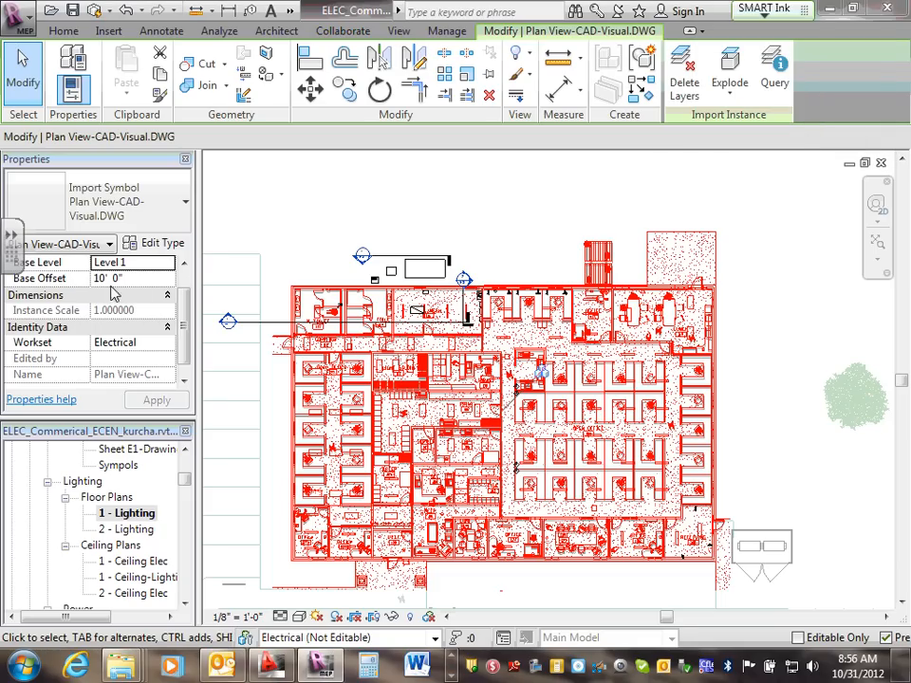
Set the imported CAD drawing's Base Offset to 9' 0" above Level 1, apply it, recheck the value and clear the selection.
click(105, 278)
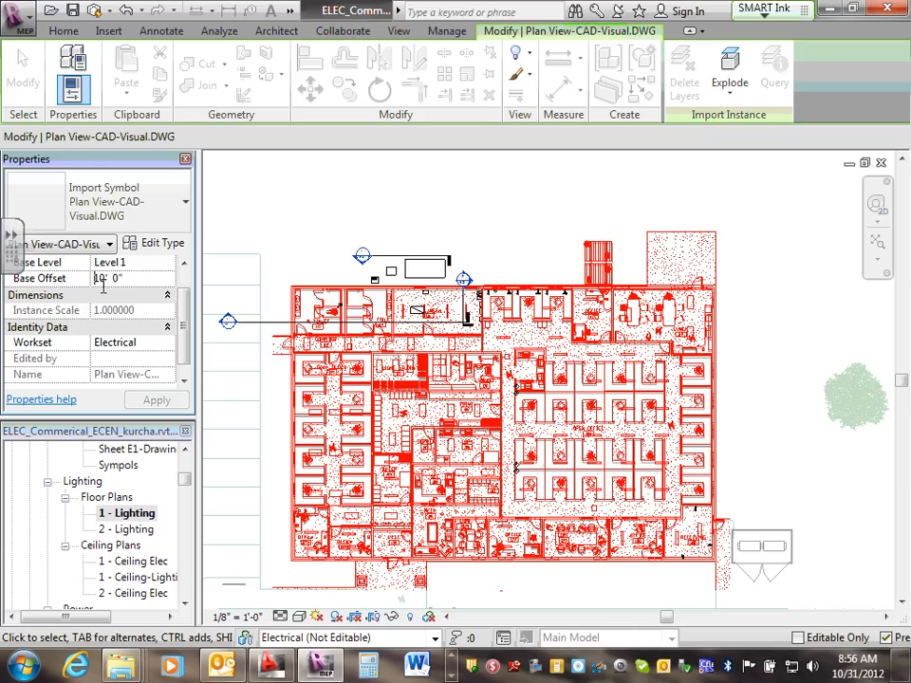
key(Delete)
key(Delete)
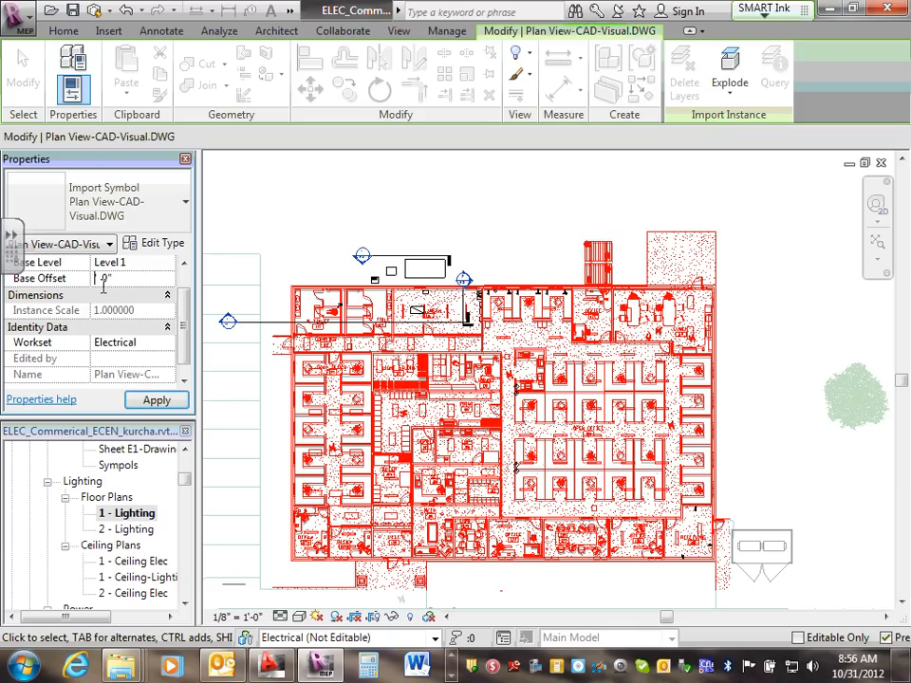
text(9)
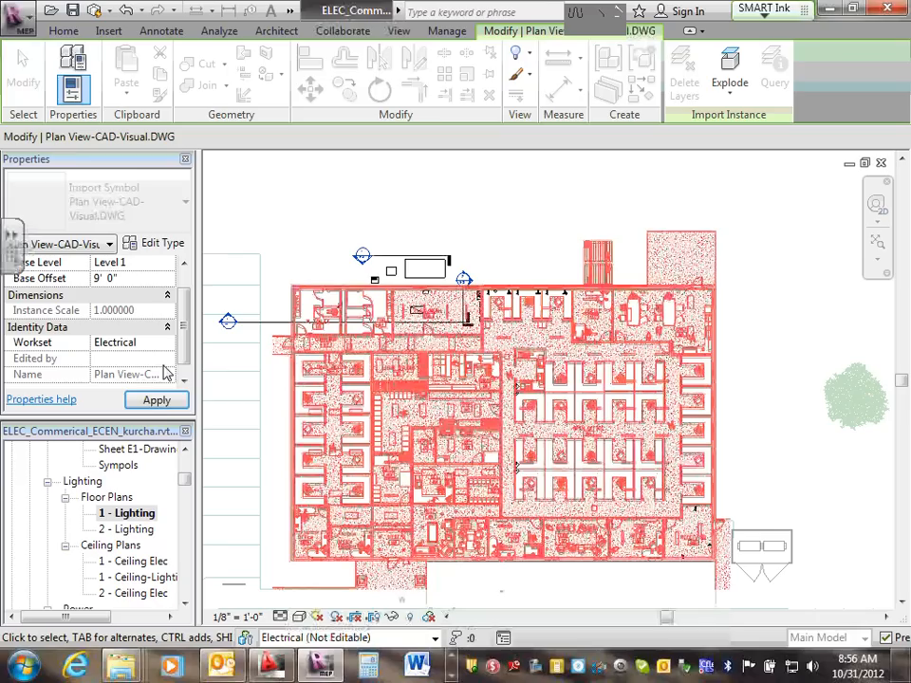
click(158, 400)
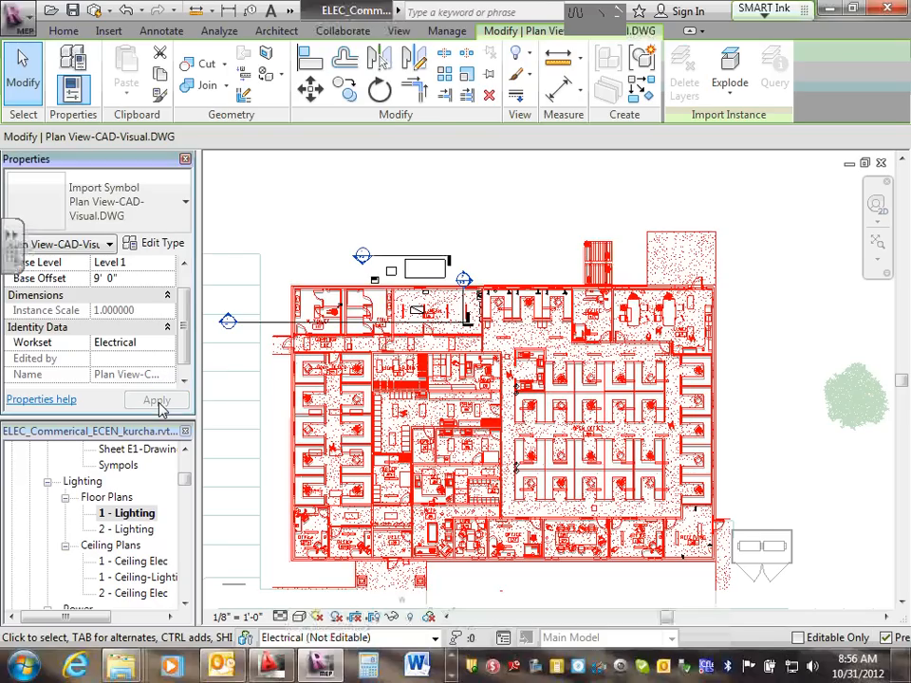
click(424, 220)
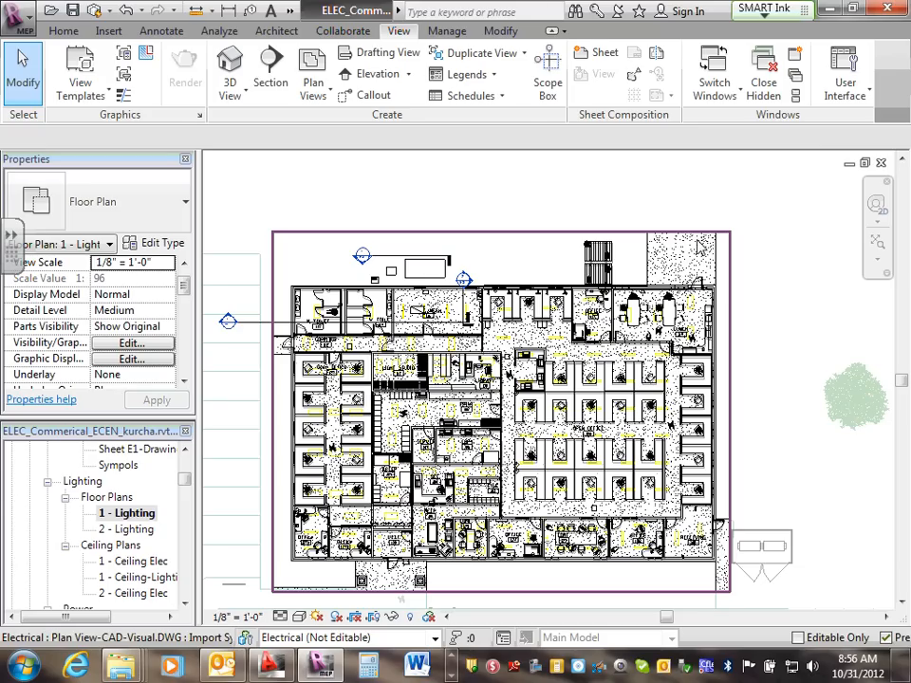
click(661, 263)
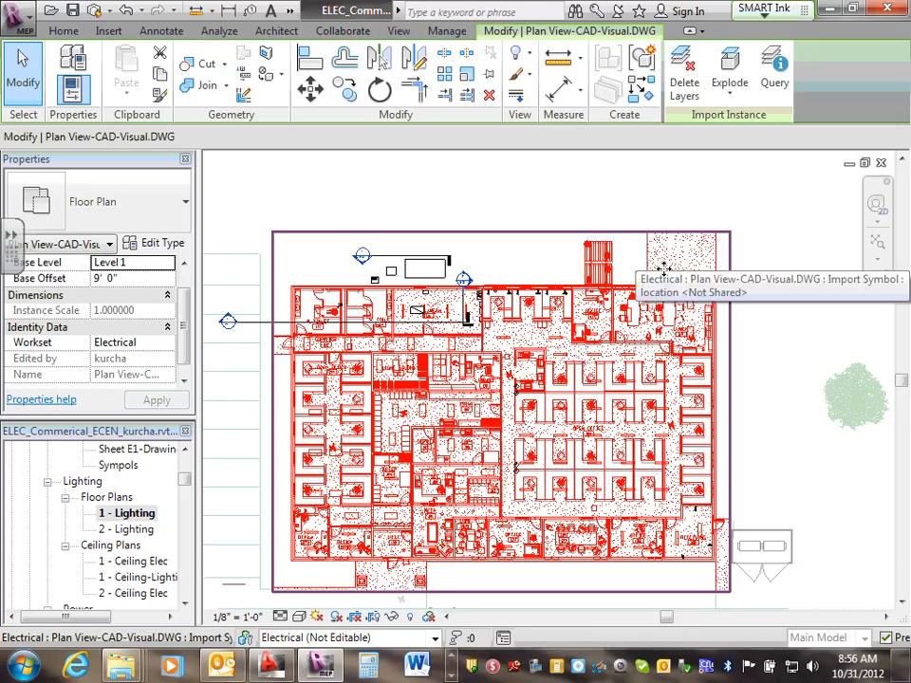
click(105, 278)
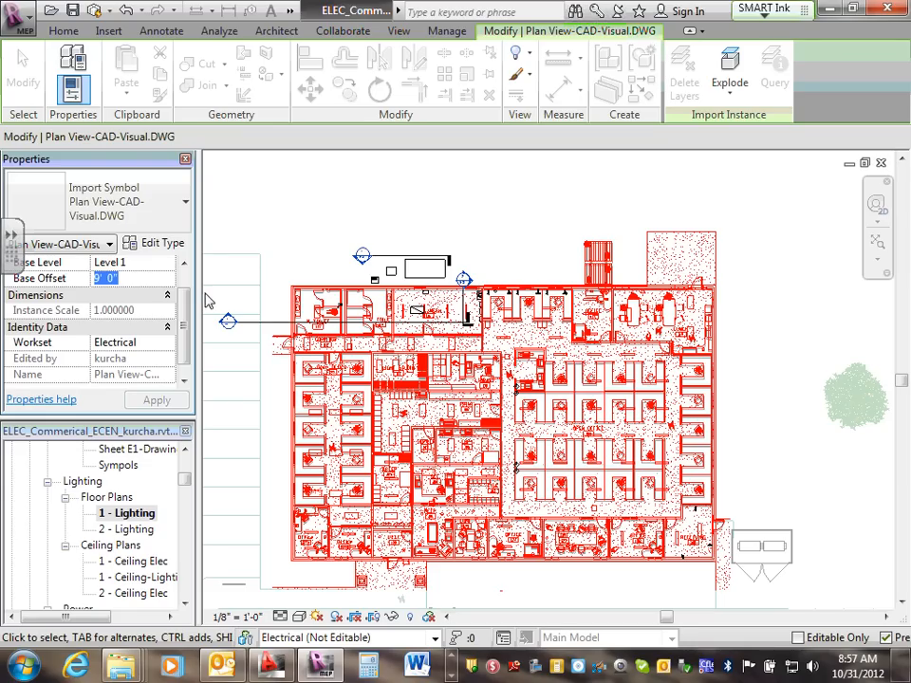
click(335, 202)
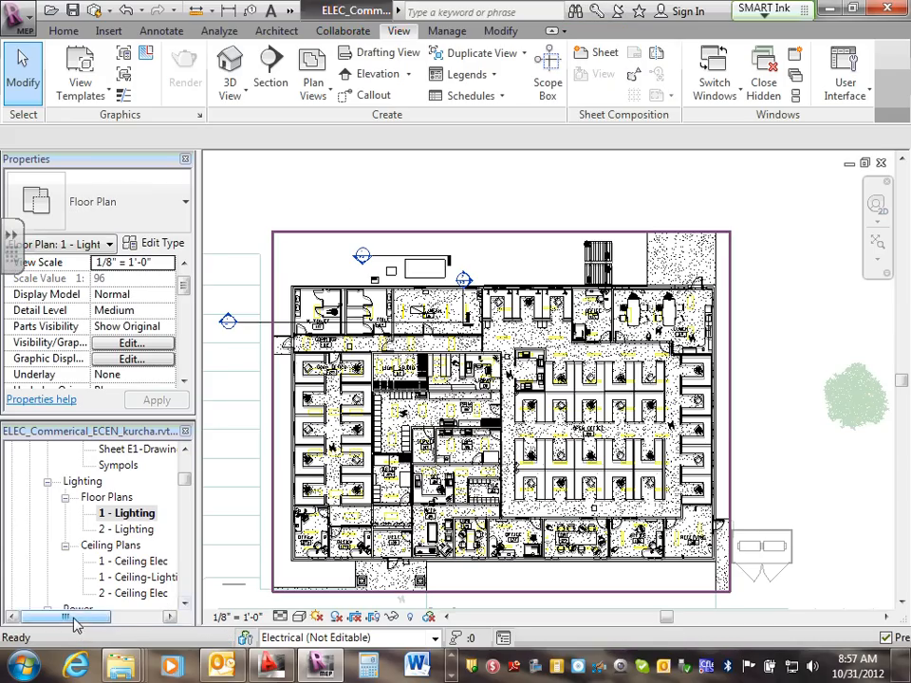
Open the 1 - Ceiling-Lighting ceiling plan and turn off Reveal Hidden Elements mode.
drag(75, 617, 88, 622)
double_click(138, 579)
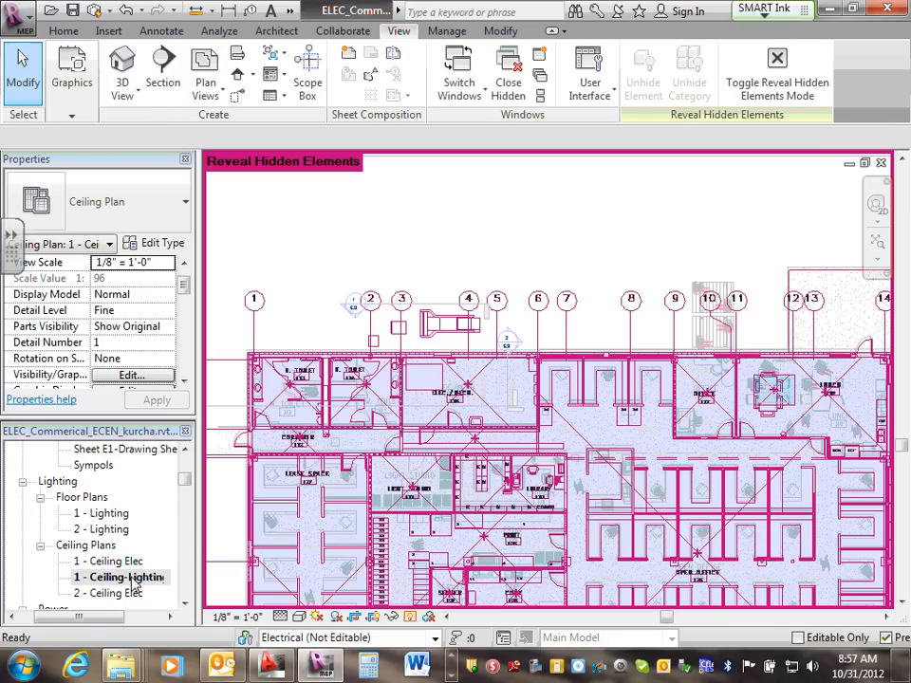
scroll(261, 443, down, 1)
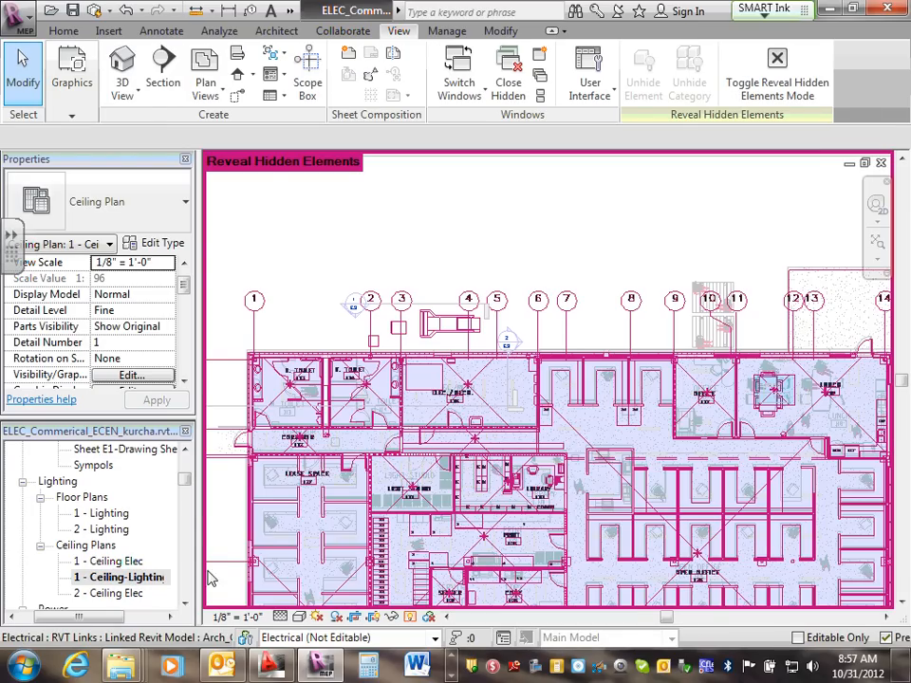
click(186, 604)
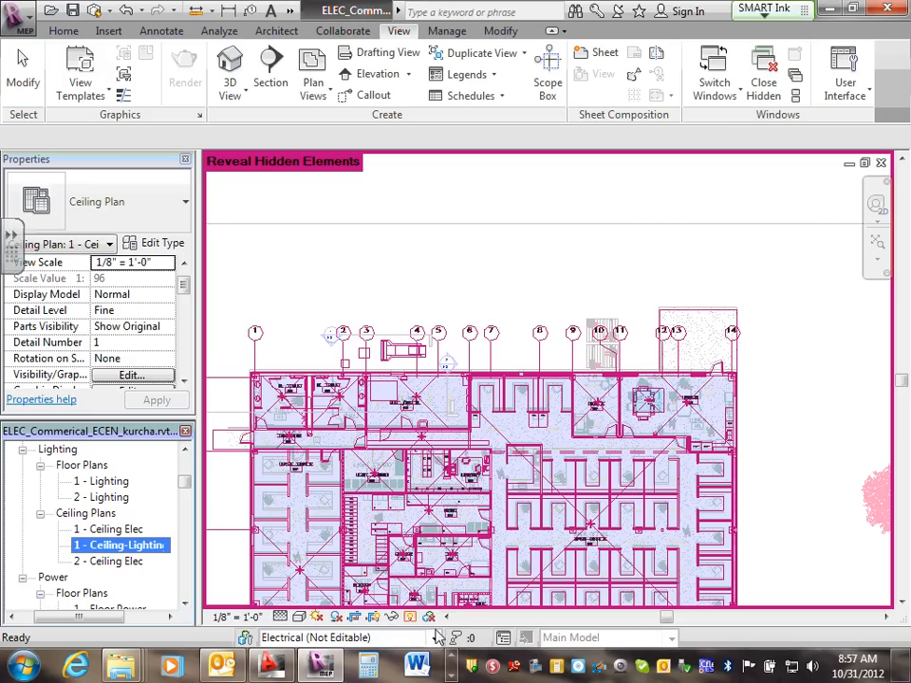
click(410, 617)
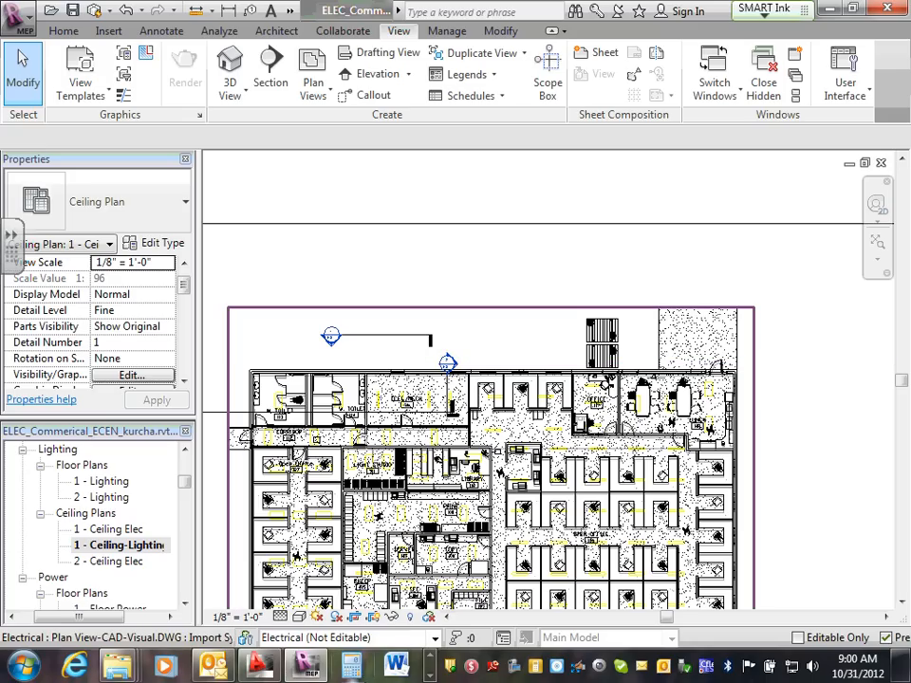
click(430, 675)
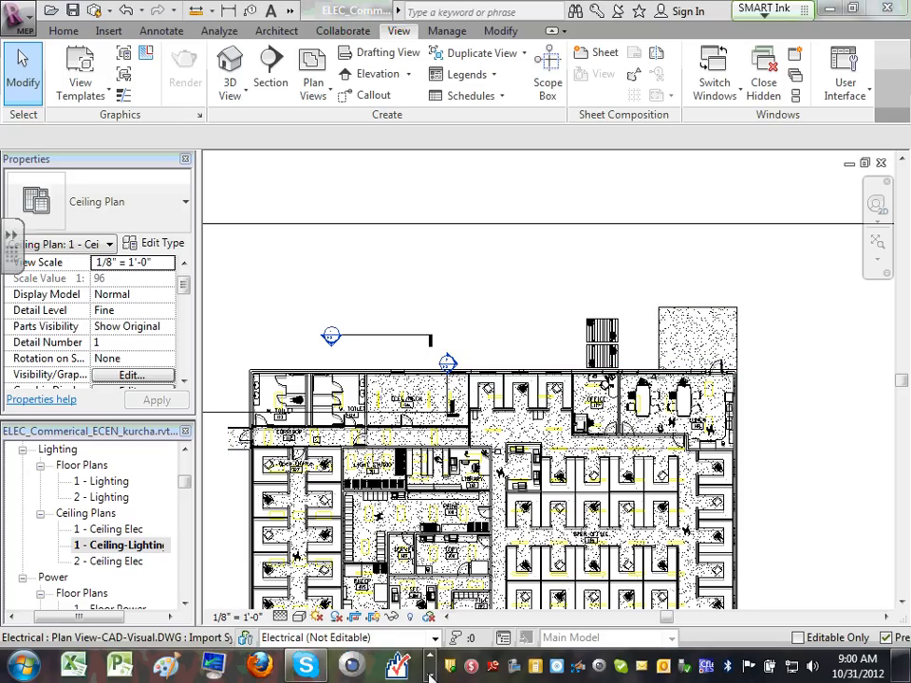
click(430, 675)
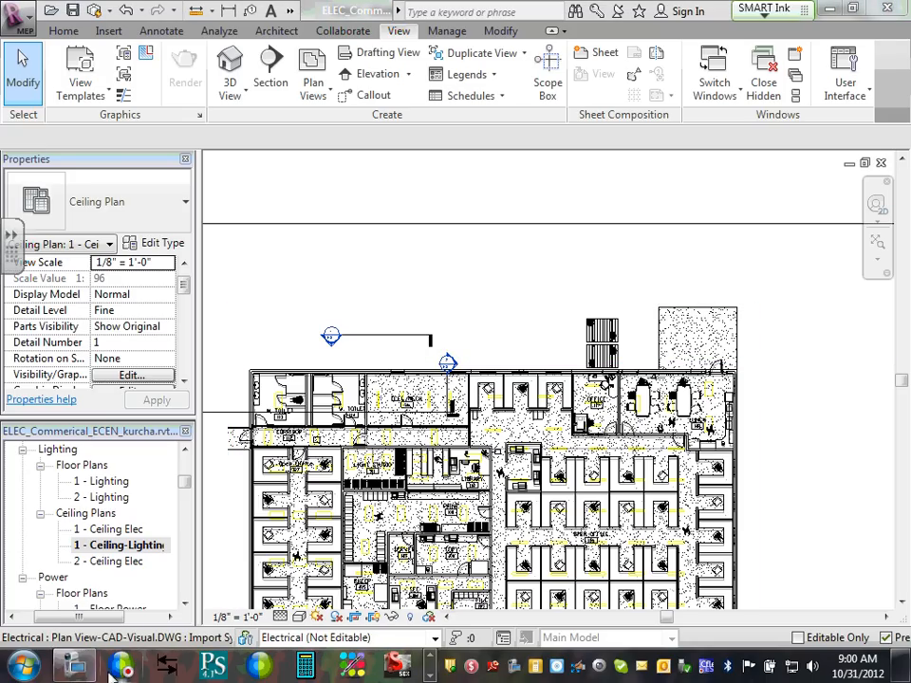
click(92, 669)
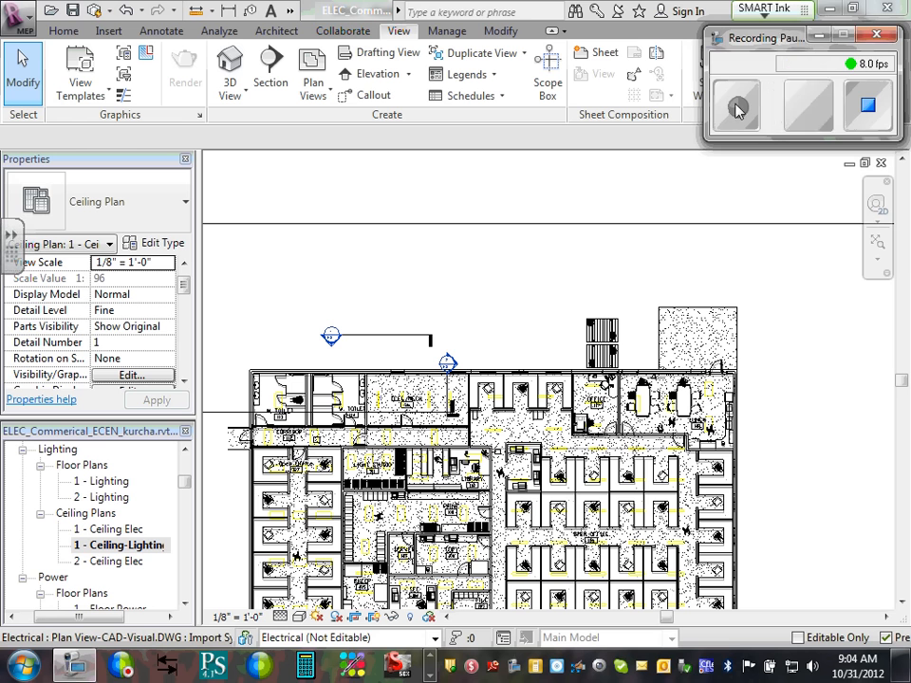
click(738, 106)
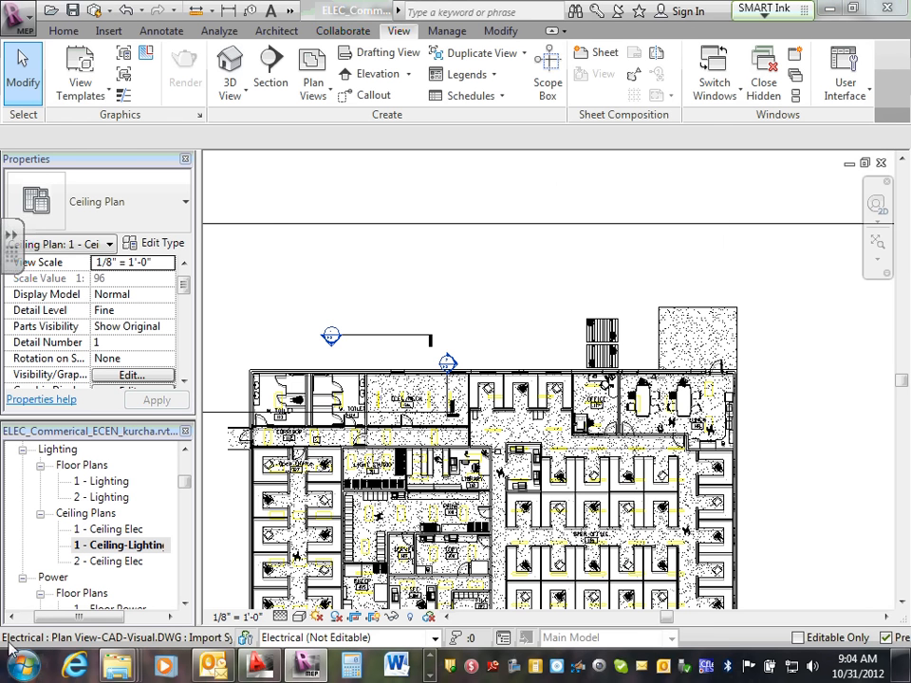
View the imported drawing in the 1 - Lighting floor plan, and return to the 1 - Ceiling-Lighting ceiling plan.
double_click(115, 486)
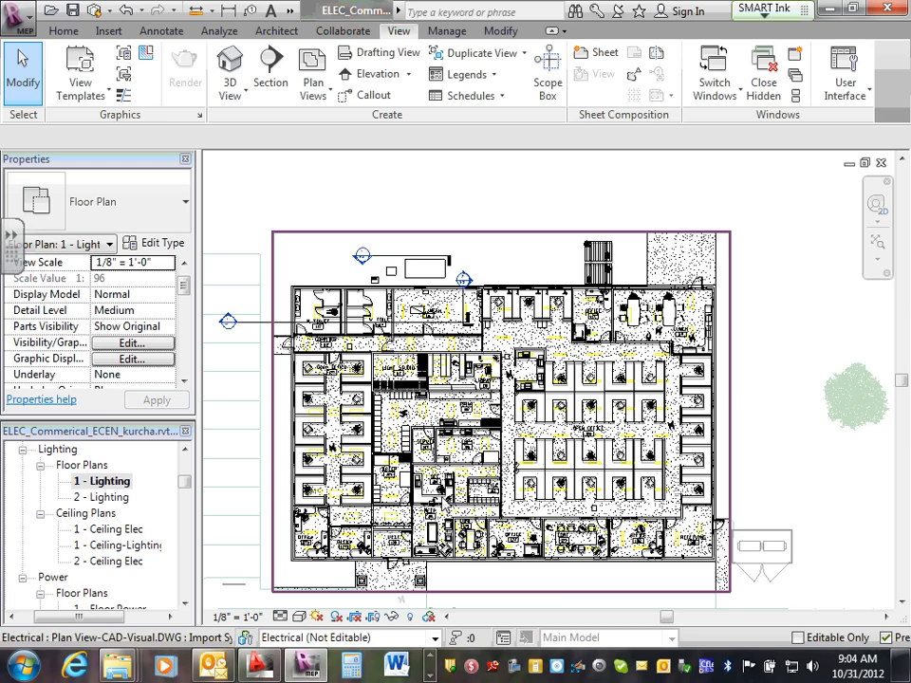
click(142, 548)
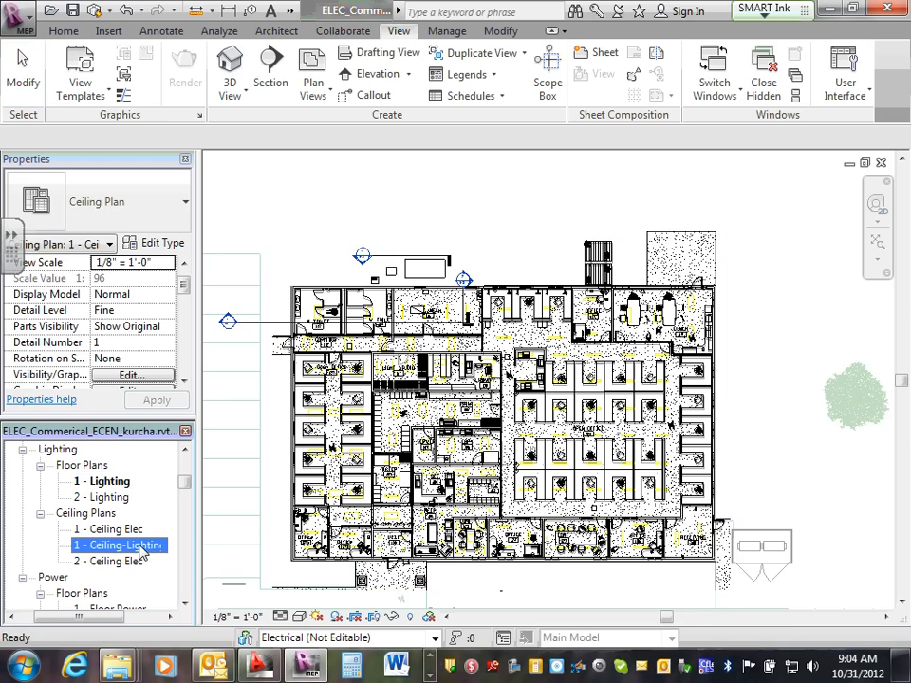
double_click(142, 546)
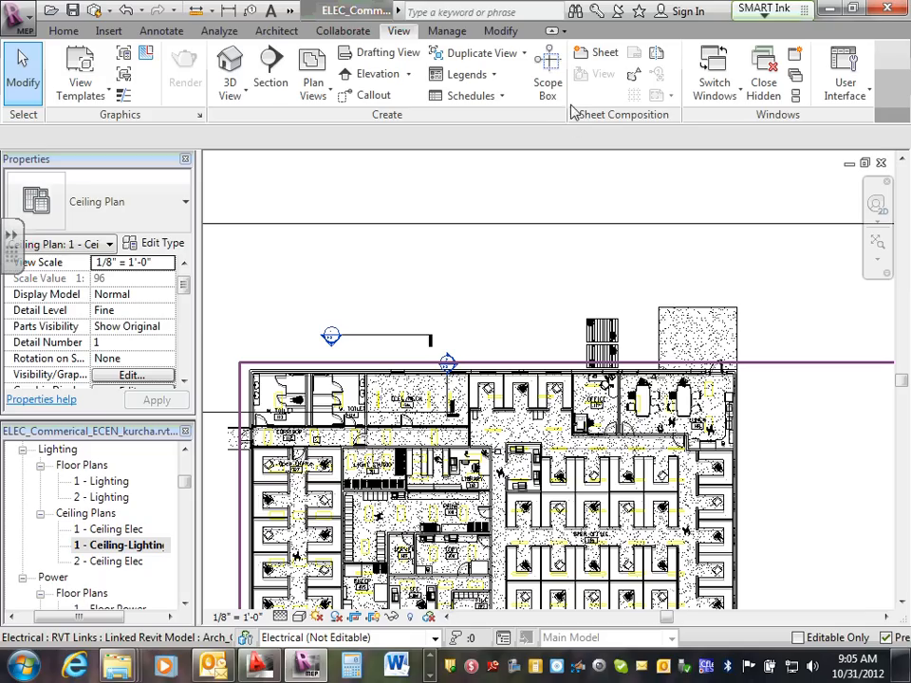
In the ceiling plan's visibility overrides, hide the imported ECDM211-Electrical symbols.dwg and ELEC_Commerical_ECEN-2012 drawings and the Imports in Families category.
key(v)
key(v)
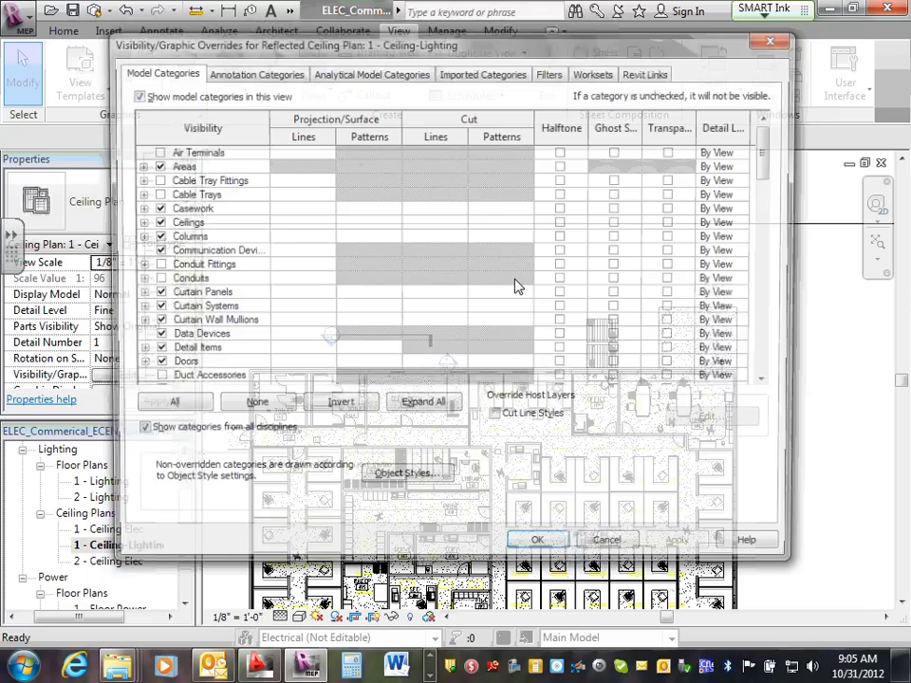
click(484, 76)
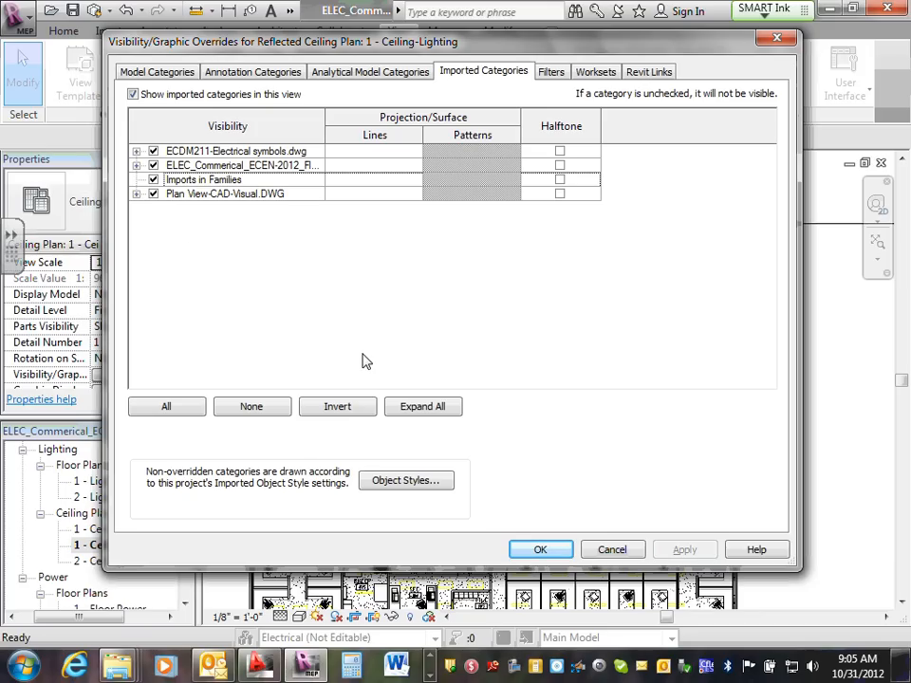
click(137, 194)
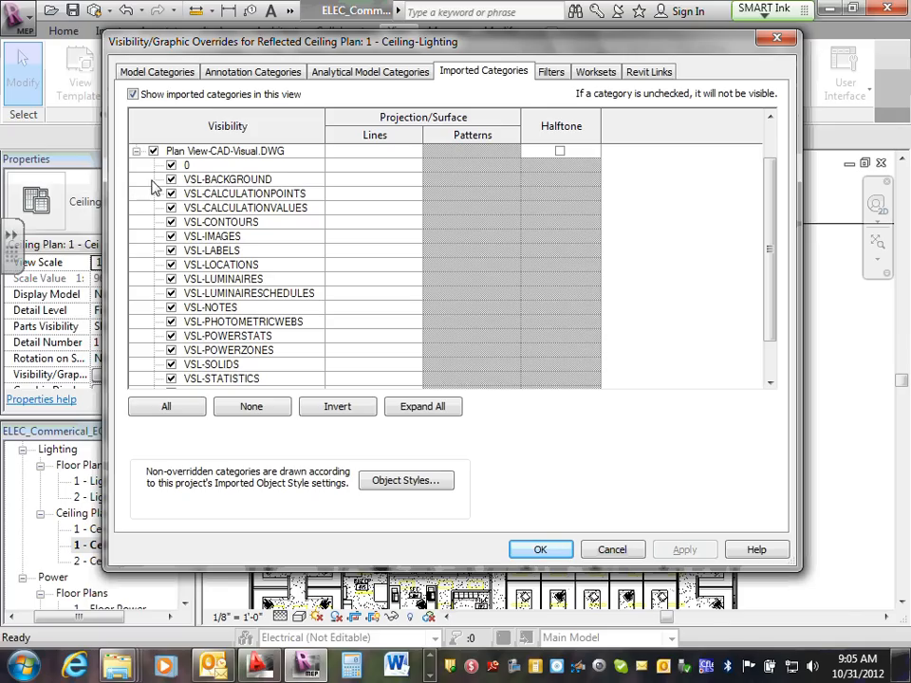
drag(777, 215, 770, 115)
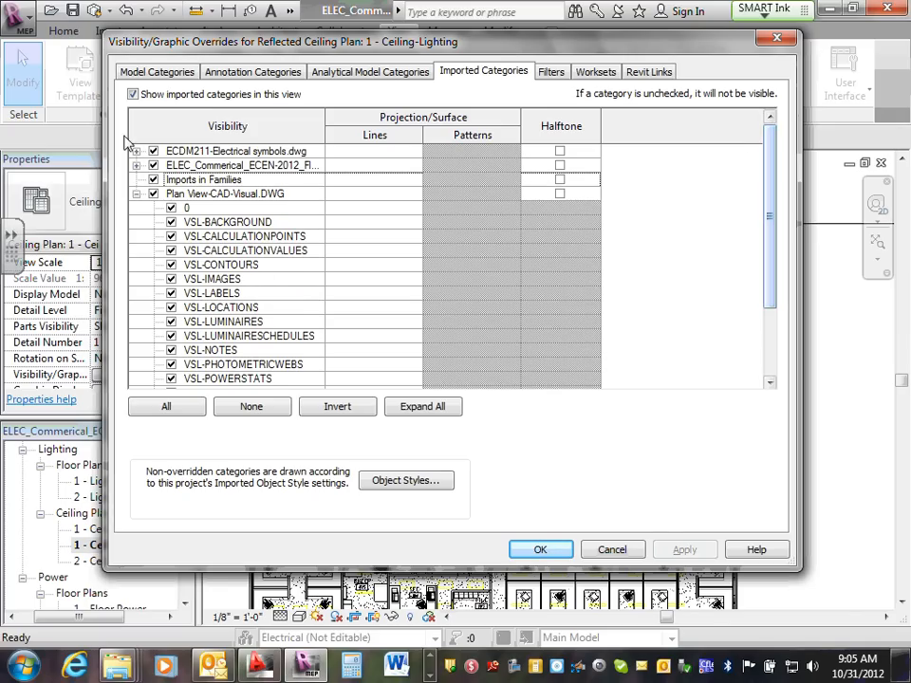
click(137, 193)
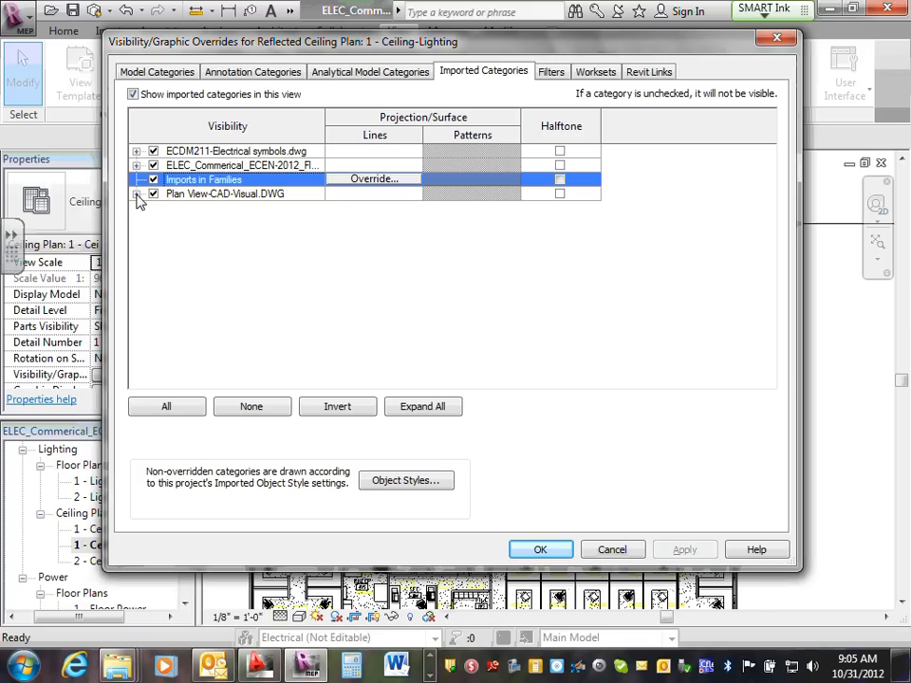
click(153, 166)
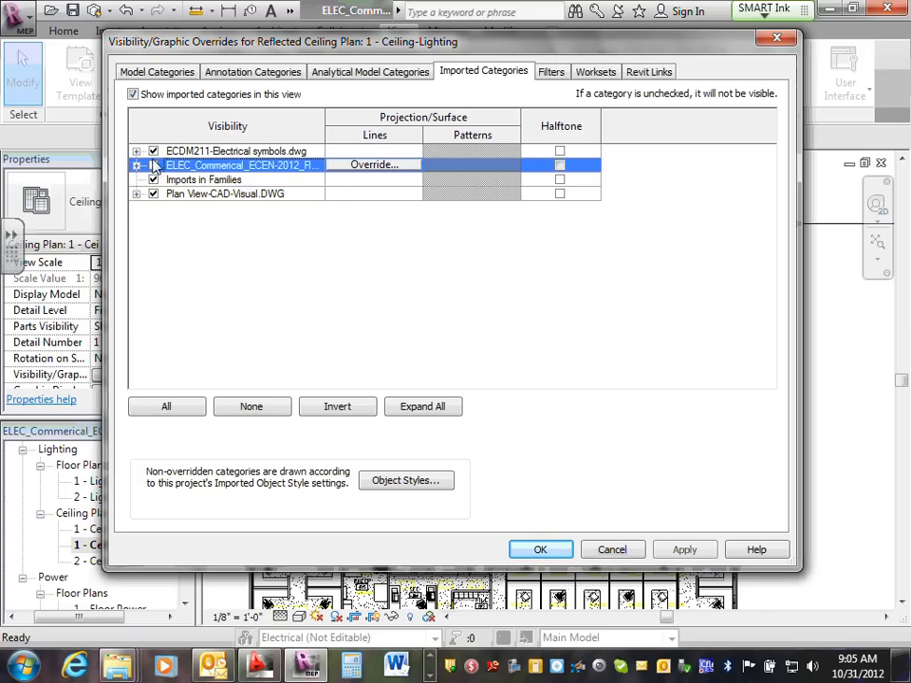
click(153, 151)
click(153, 180)
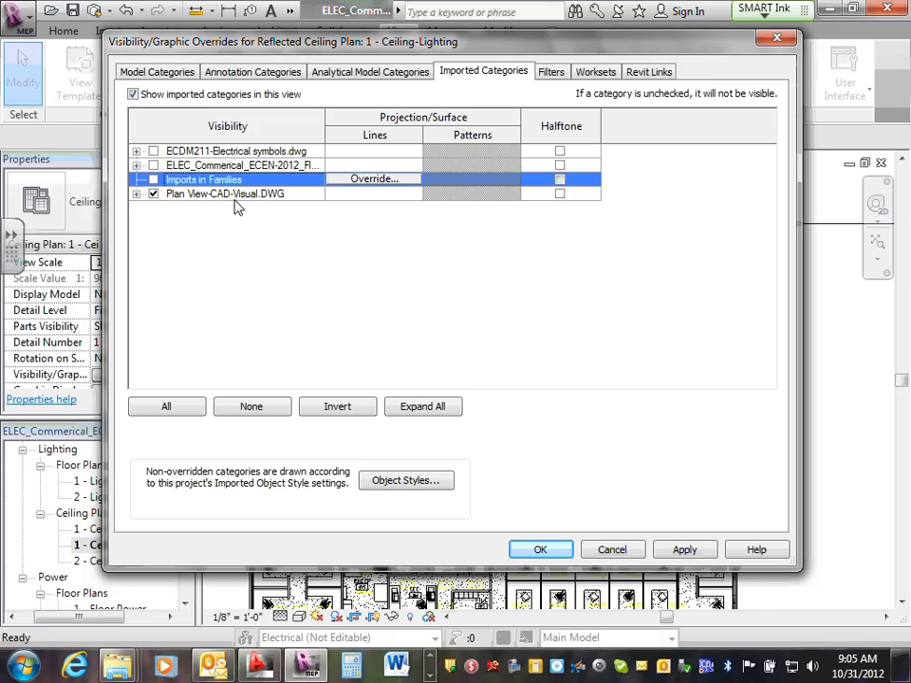
Hide layers 0, VSL-BACKGROUND, VSL-CALCULATIONPOINTS, VSL-CALCULATIONVALUES, VSL-CONTOURS and VSL-IMAGES of the Plan View-CAD-Visual.DWG import.
click(135, 194)
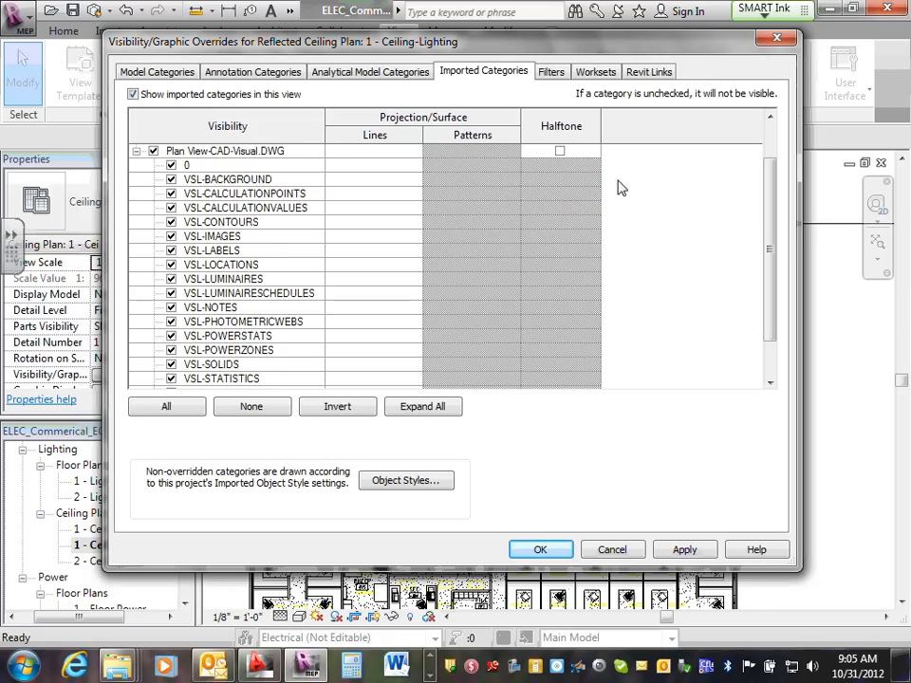
scroll(776, 210, up, 1)
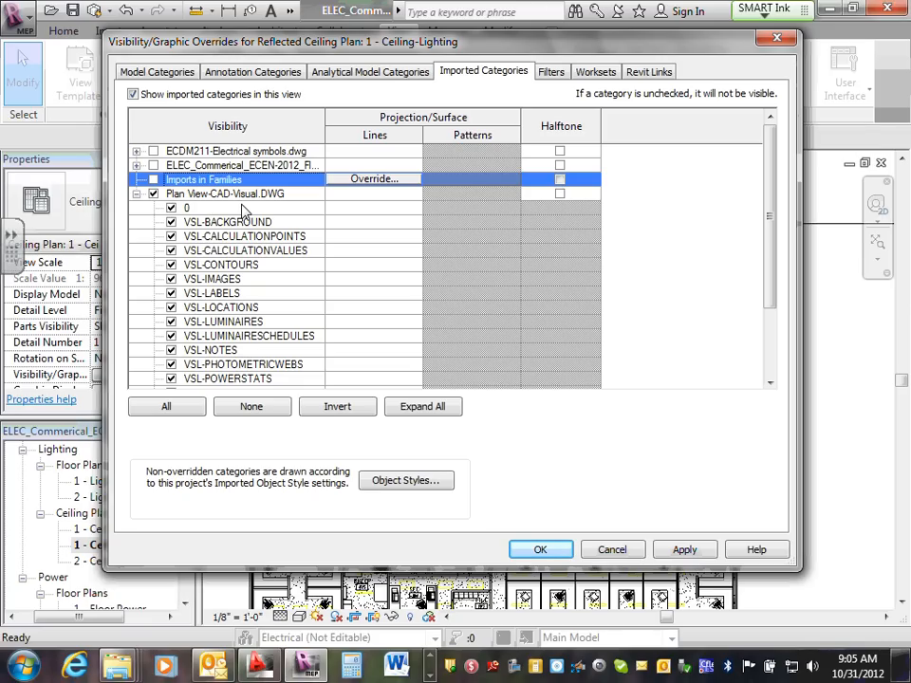
scroll(769, 212, down, 1)
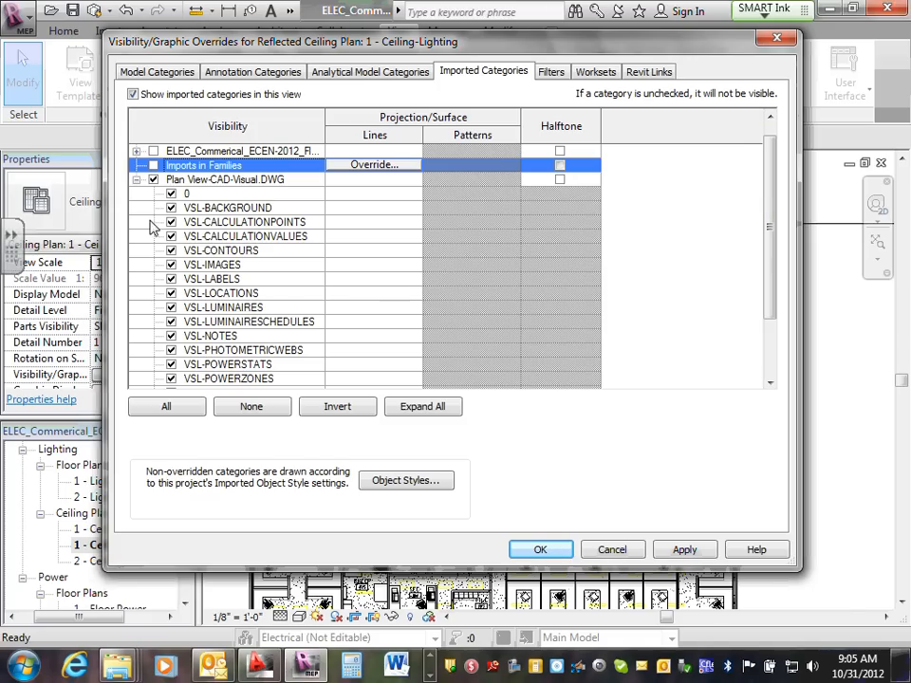
click(171, 193)
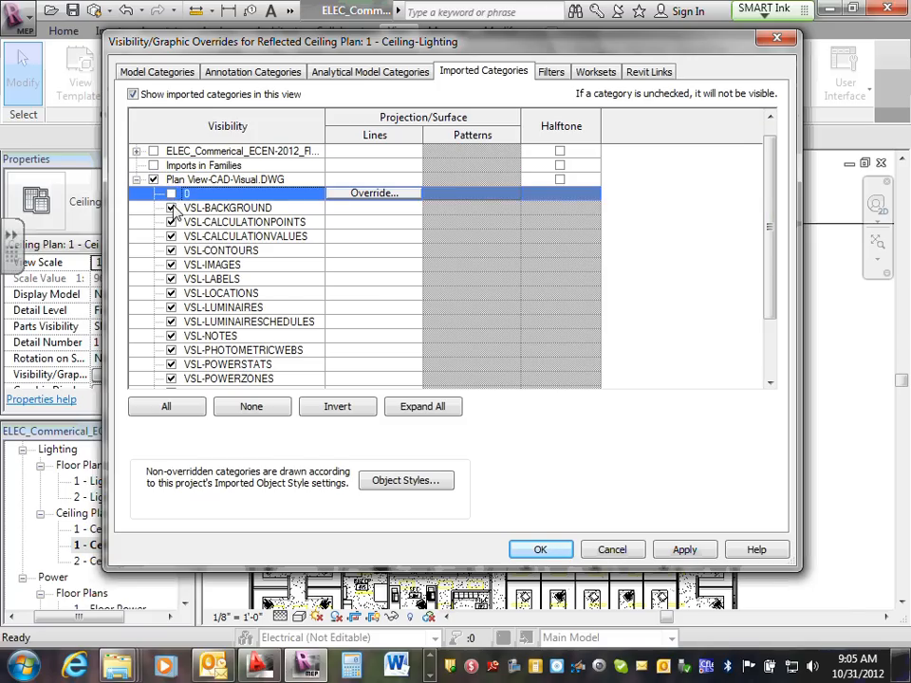
click(171, 207)
click(171, 222)
click(171, 237)
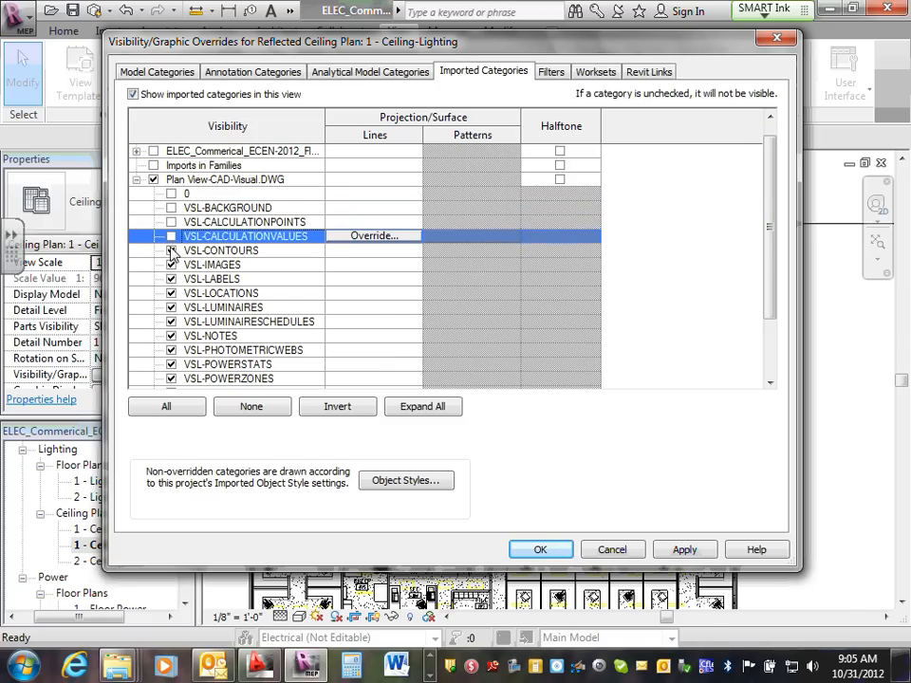
click(171, 250)
click(171, 265)
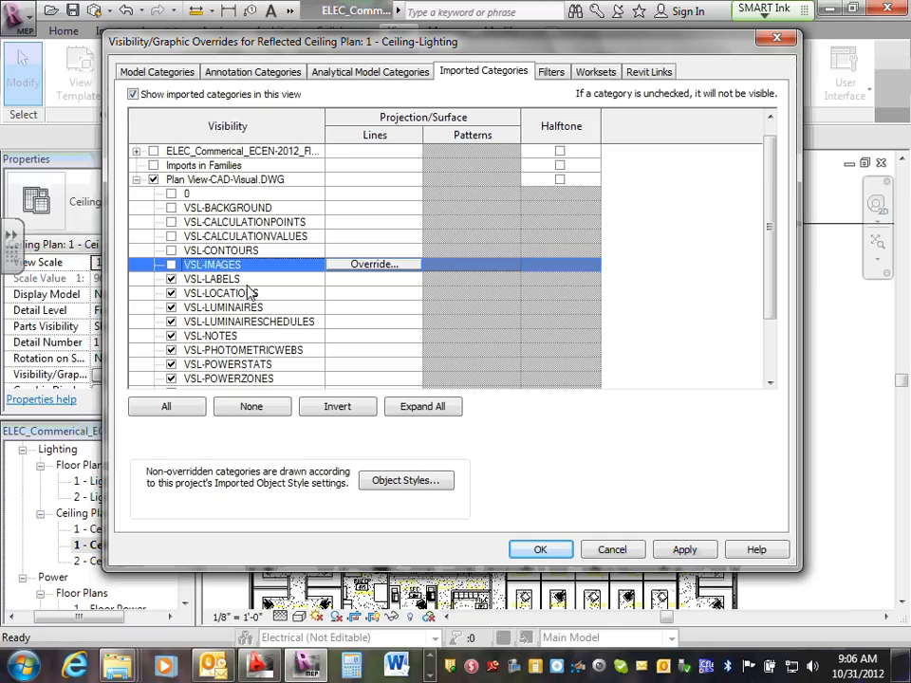
Hide the import's VSL-LOCATIONS, VSL-LUMINAIRESCHEDULES, VSL-NOTES, VSL-PHOTOMETRICWEBS, VSL-POWERSTATS and VSL-POWERZONES layers, keeping VSL-LABELS and VSL-LUMINAIRES on.
click(171, 293)
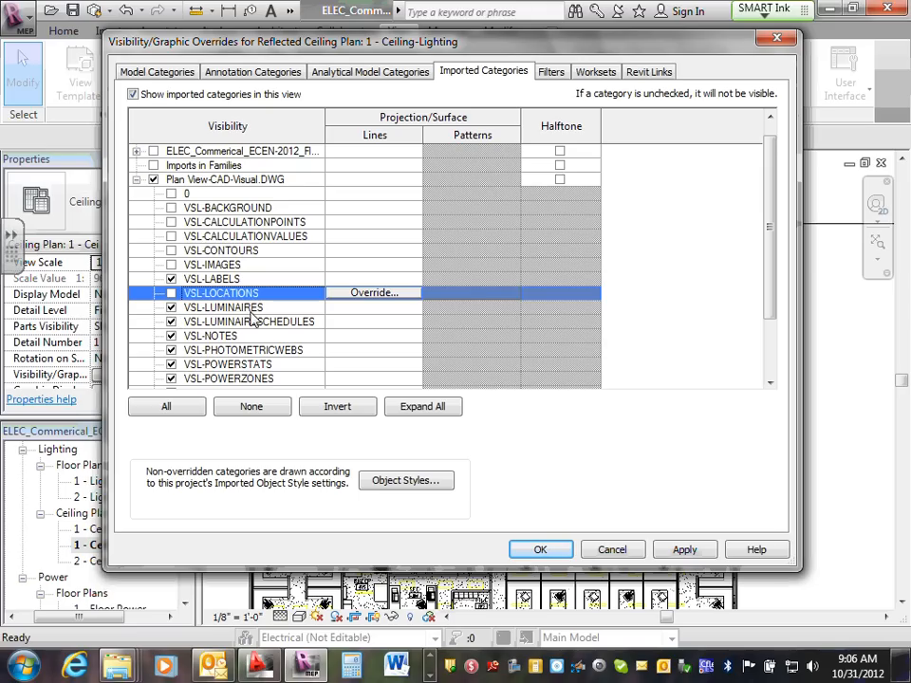
click(171, 322)
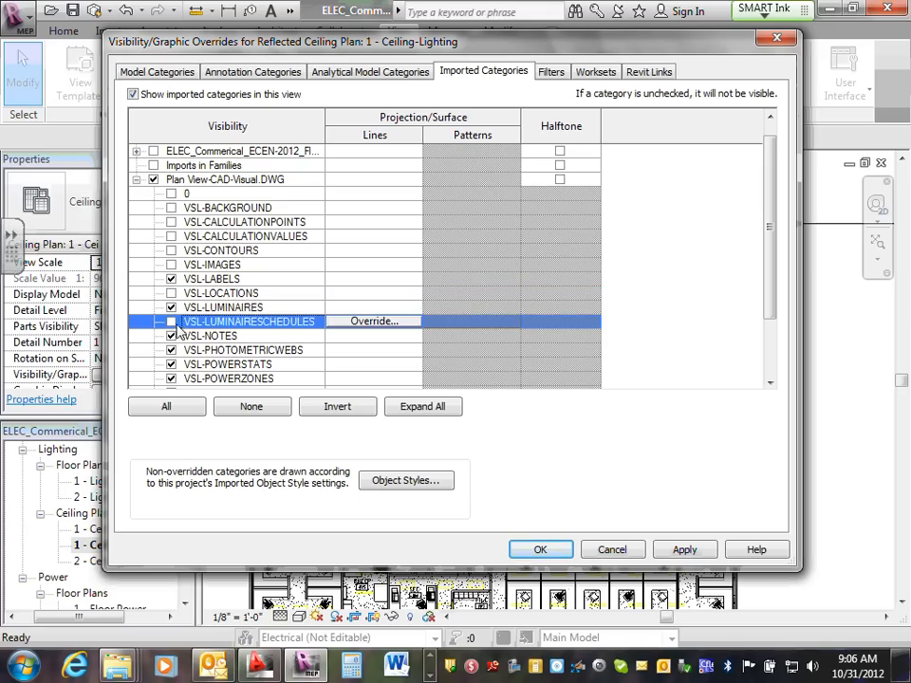
click(171, 336)
click(171, 350)
click(170, 364)
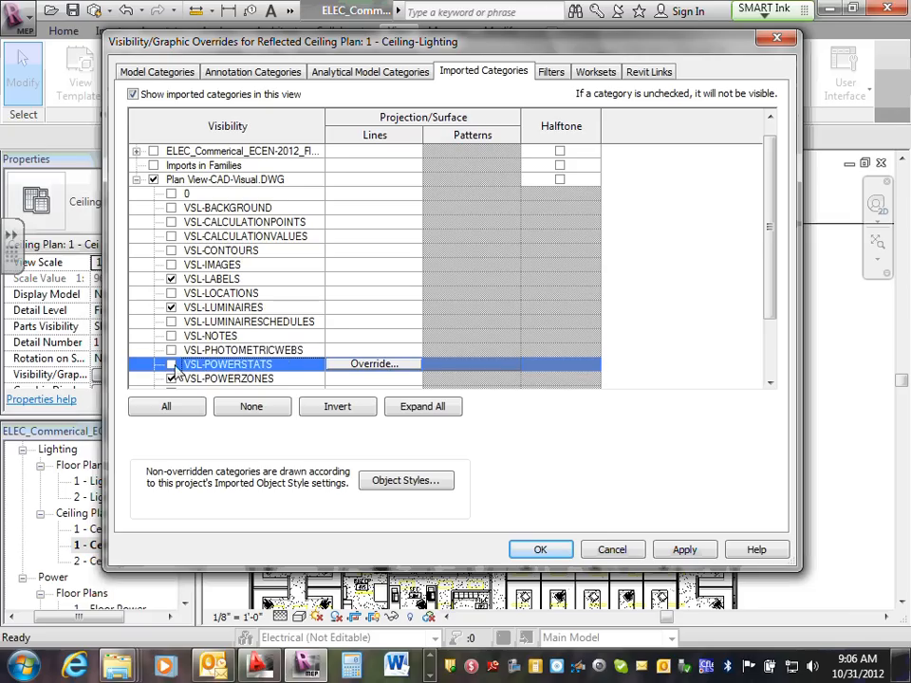
click(171, 378)
Hide the VSL-SOLIDS, VSL-STATISTICS, VSL-SURFACESCHEDULES, VSL-TEMPLATES and VSL-TEXT layers of Plan View-CAD-Visual.DWG.
scroll(217, 324, down, 2)
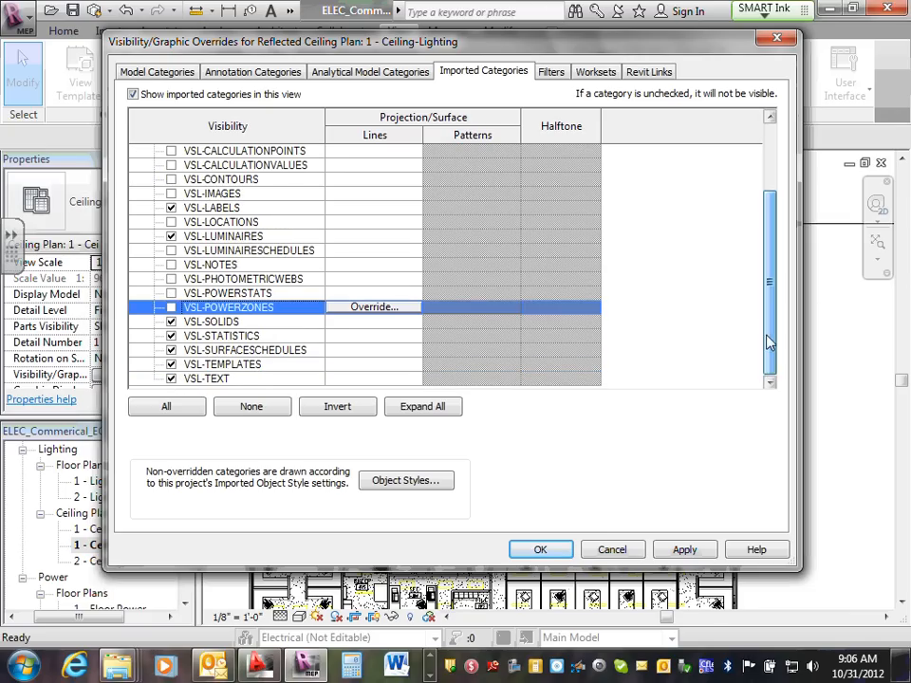
click(171, 321)
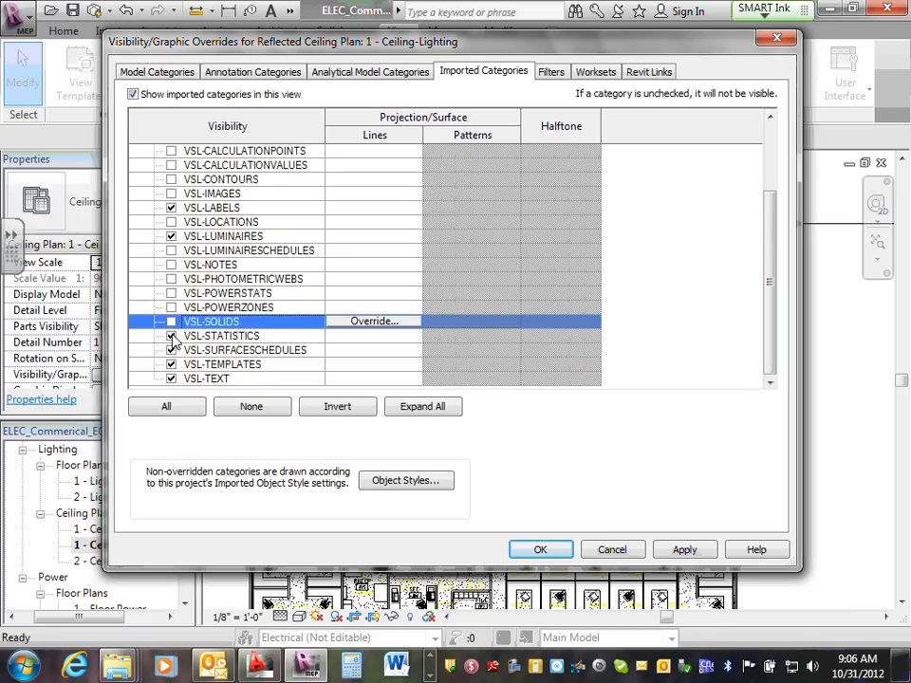
click(171, 336)
click(171, 350)
click(170, 365)
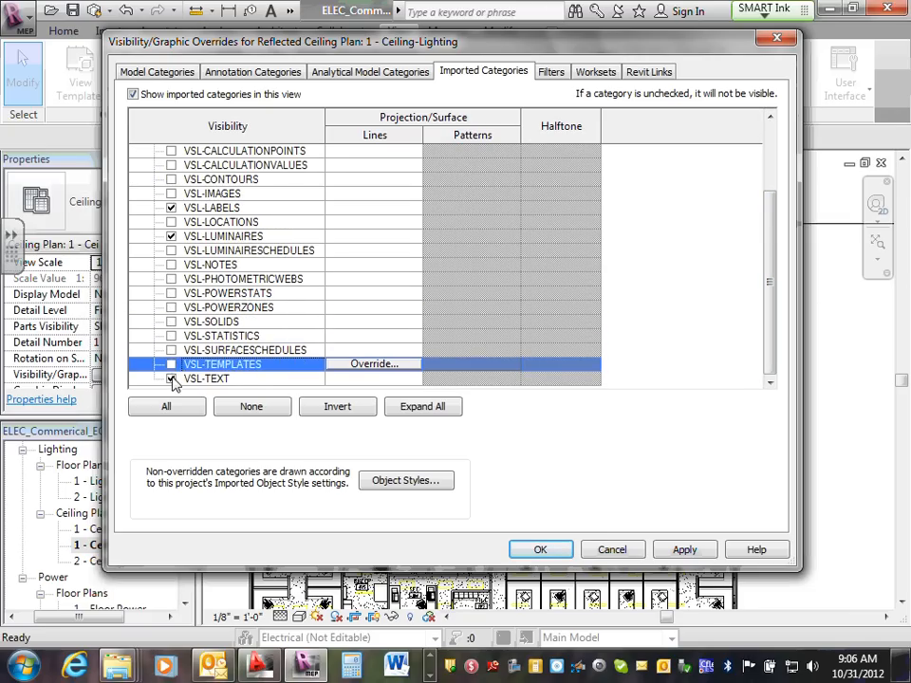
click(171, 379)
Open the projection line graphics override for the VSL-LABELS layer of Plan View-CAD-Visual.DWG.
drag(772, 301, 771, 251)
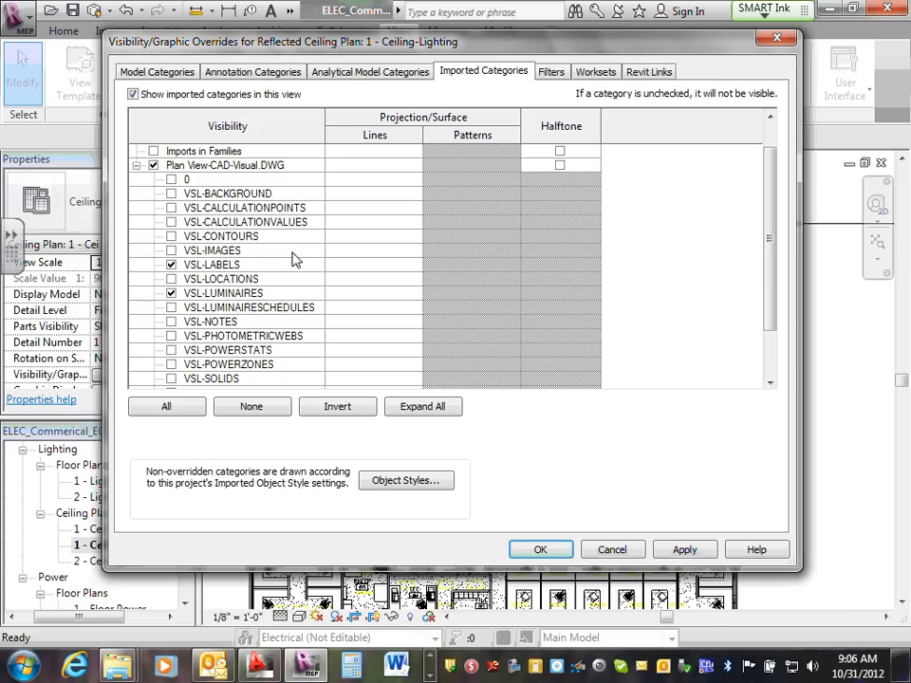
click(366, 267)
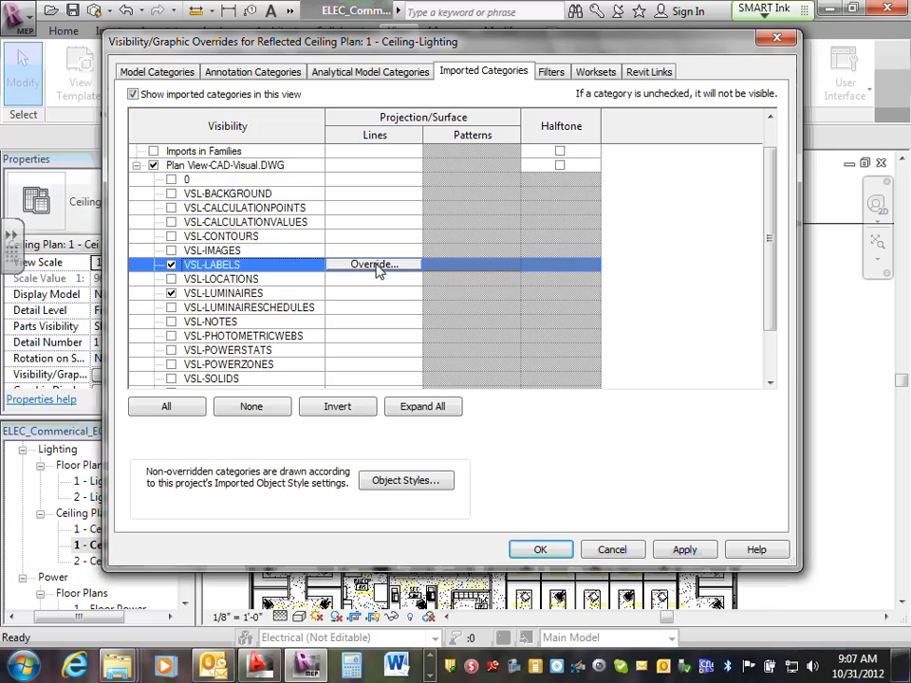
click(378, 266)
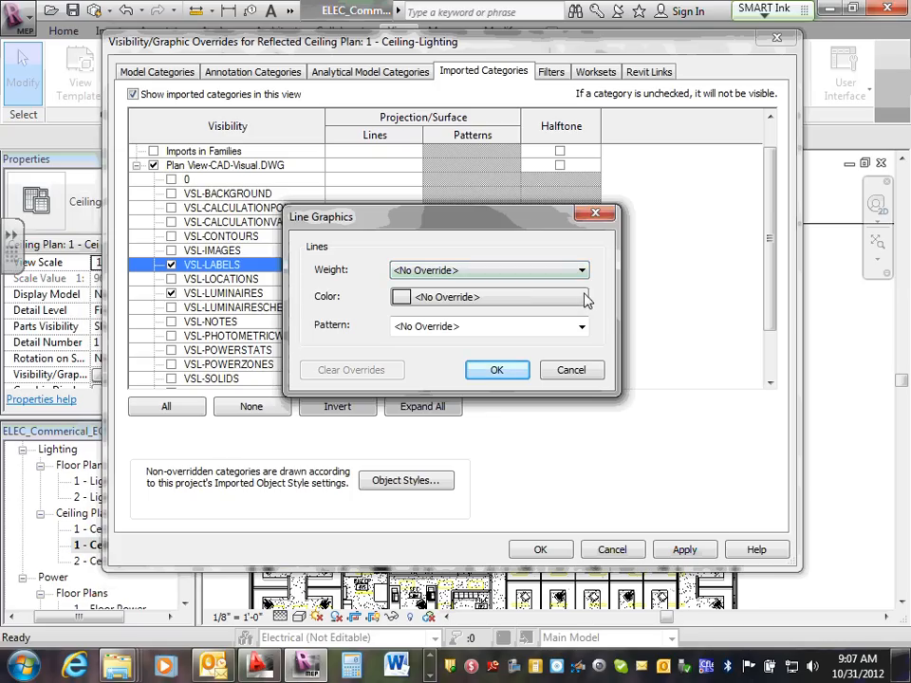
click(584, 298)
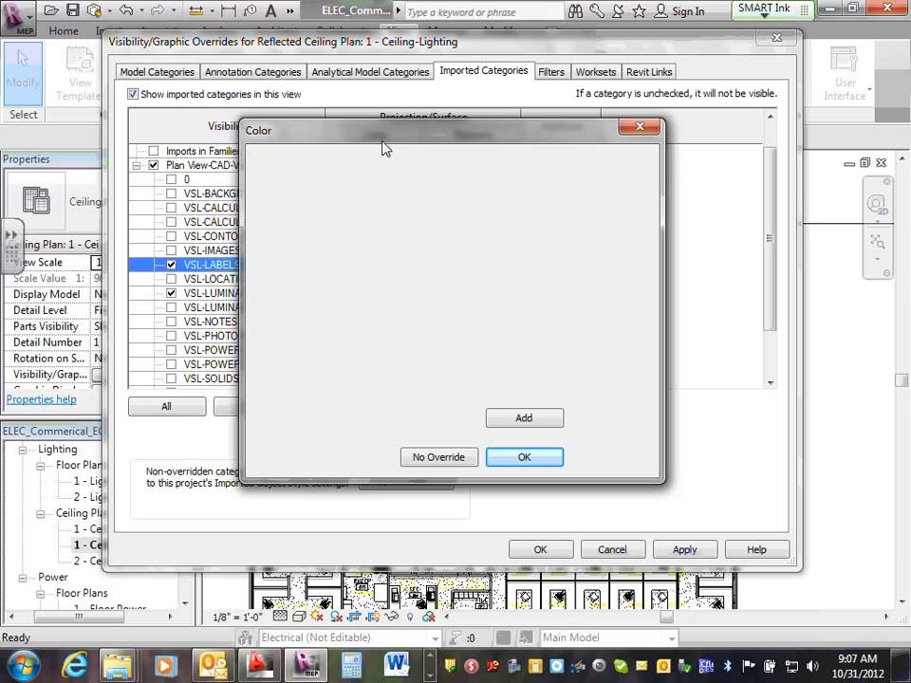
mouse_move(384, 136)
mouse_down()
mouse_move(439, 147)
mouse_move(526, 403)
mouse_move(430, 126)
mouse_up()
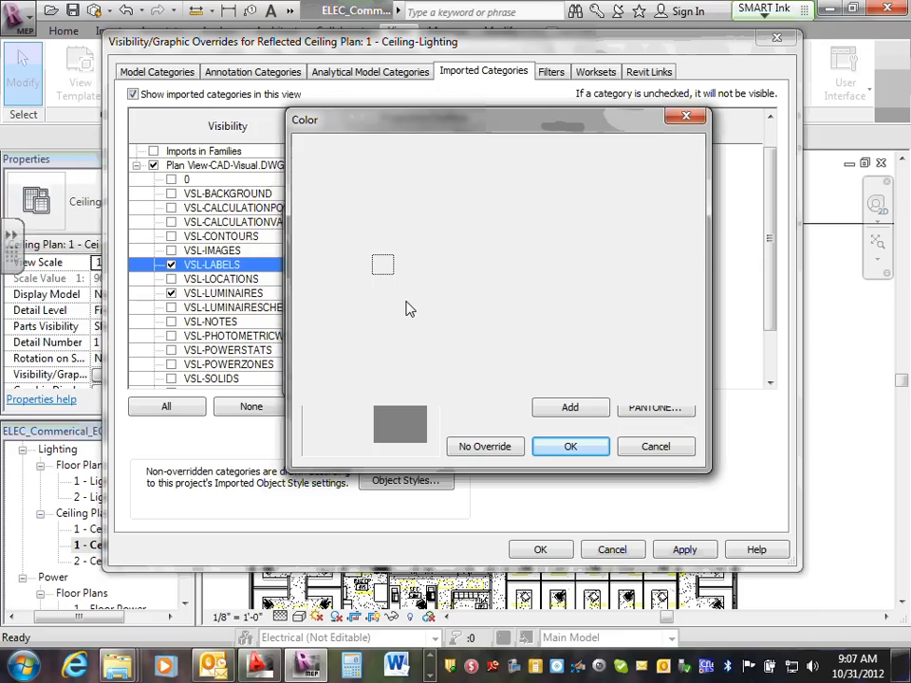
click(643, 445)
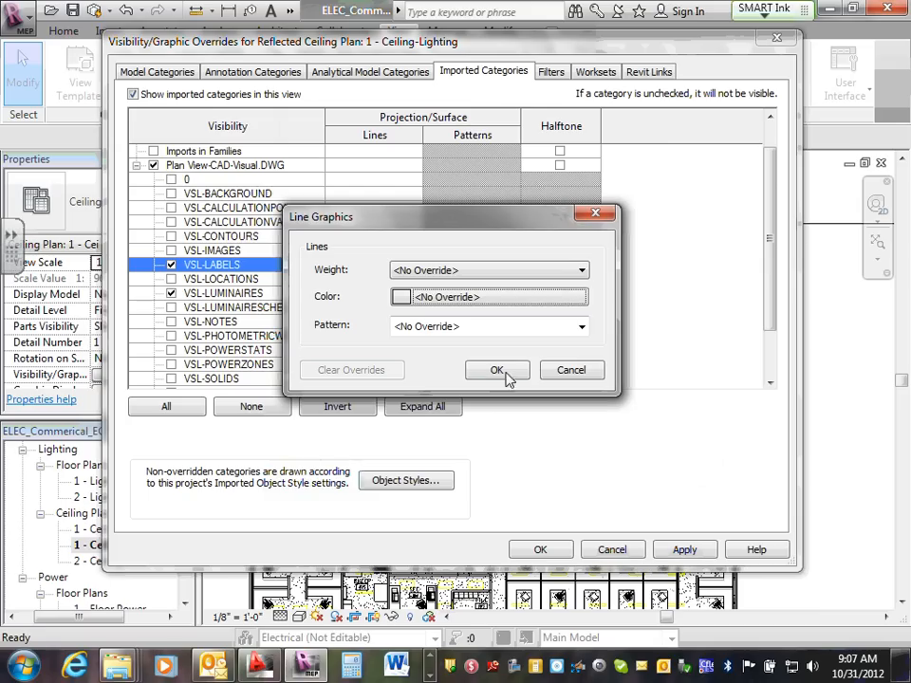
Set the projection line color override of the VSL-LABELS layer to blue and accept it.
click(429, 299)
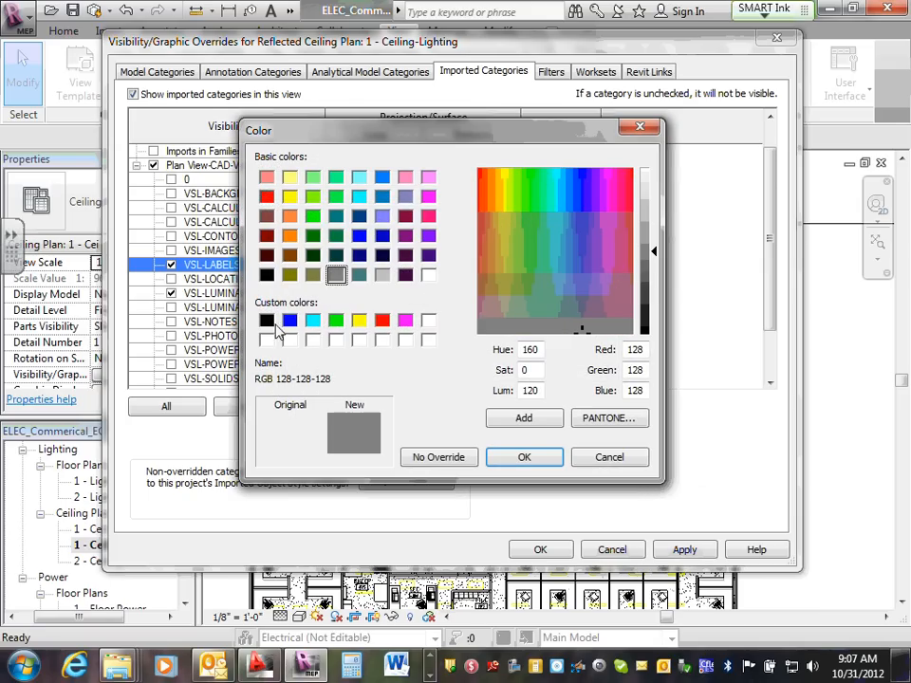
click(290, 322)
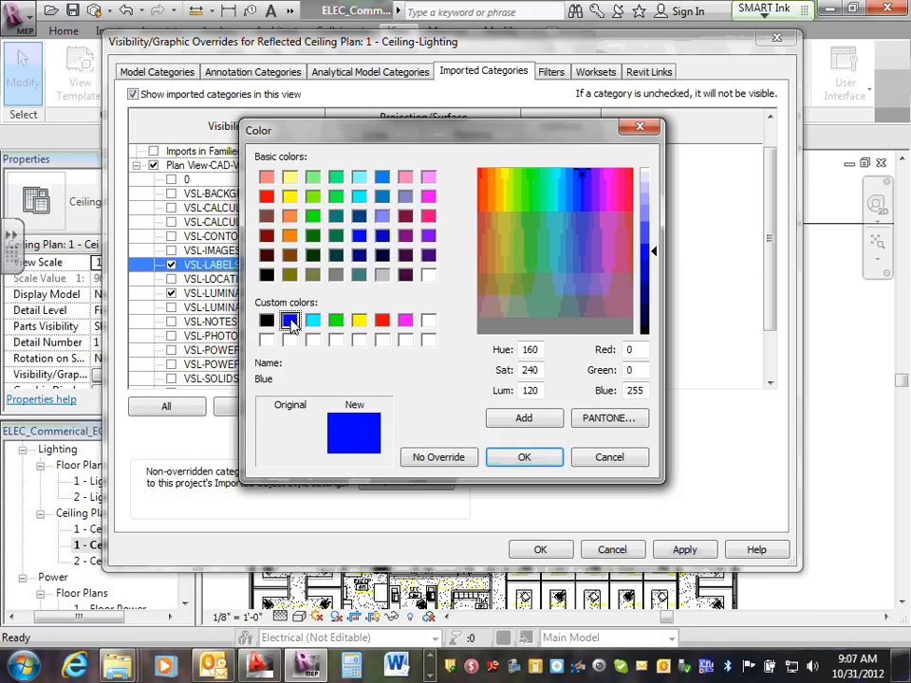
click(527, 457)
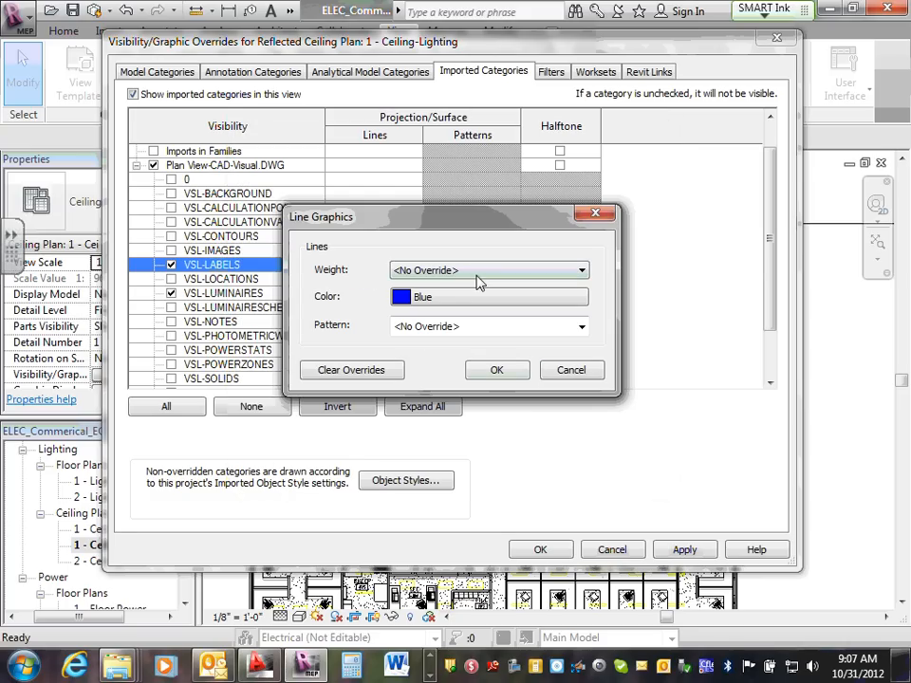
click(494, 370)
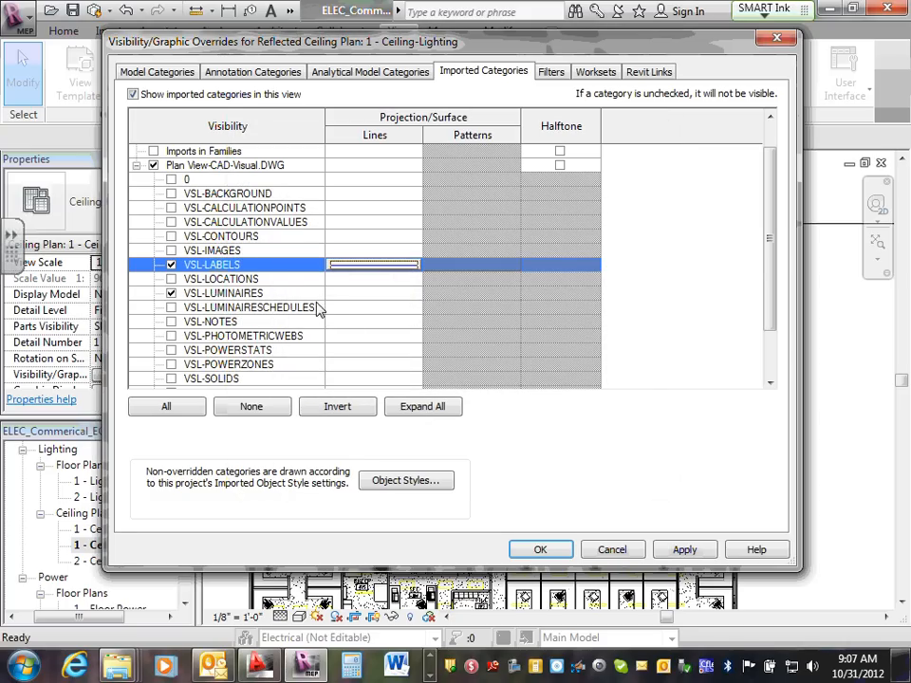
Override the projection line color of the VSL-LUMINAIRES layer with blue and accept it.
click(353, 296)
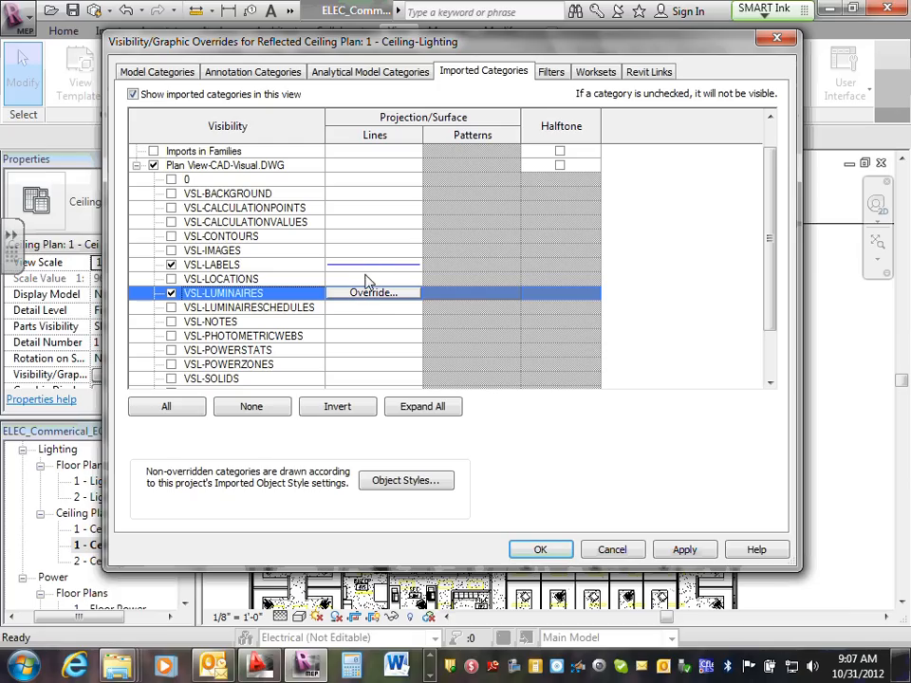
click(372, 294)
click(479, 297)
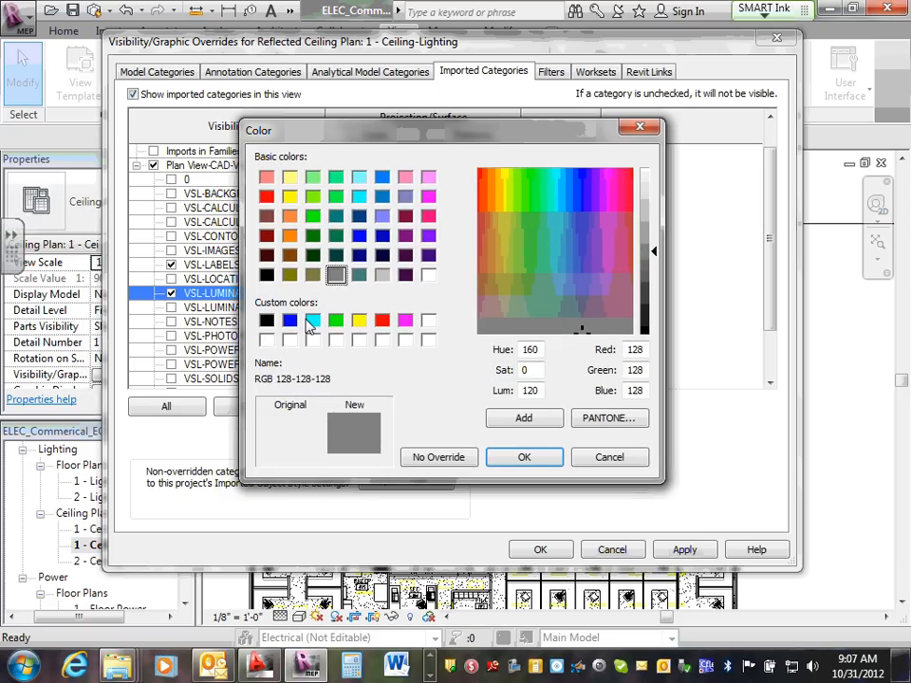
click(290, 320)
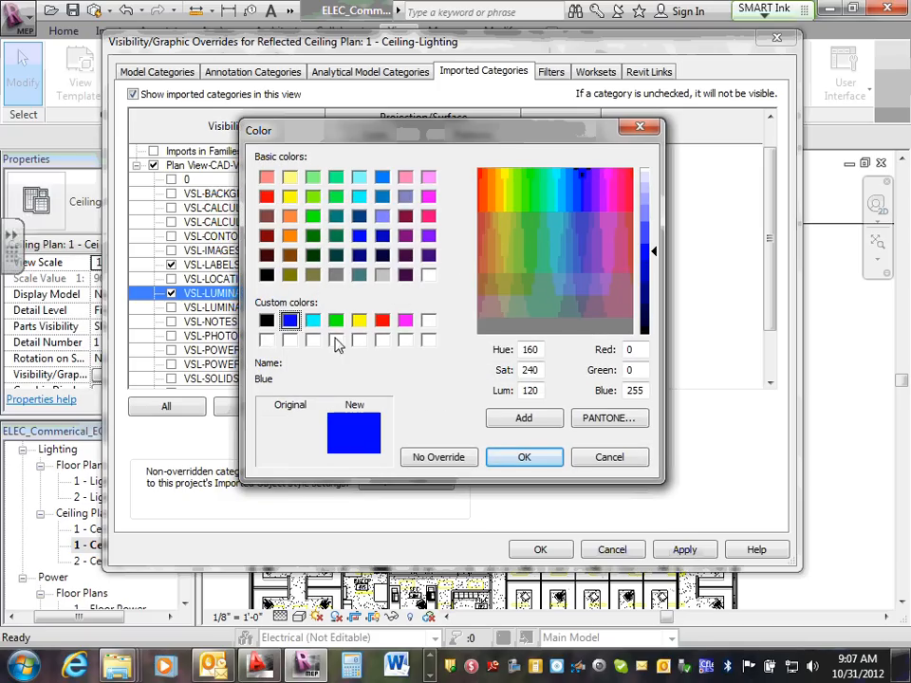
click(521, 456)
click(496, 369)
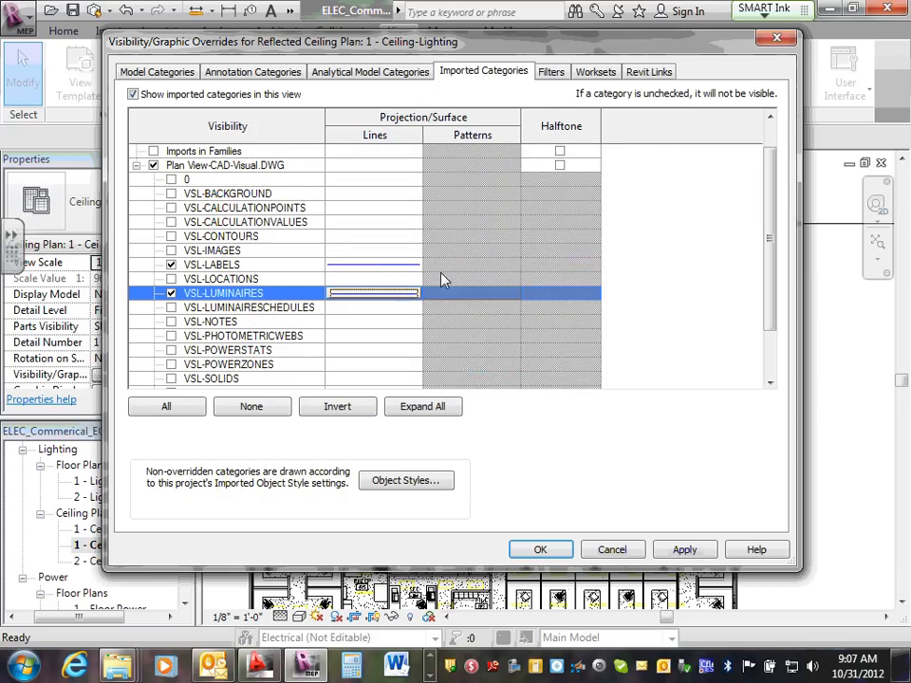
click(382, 252)
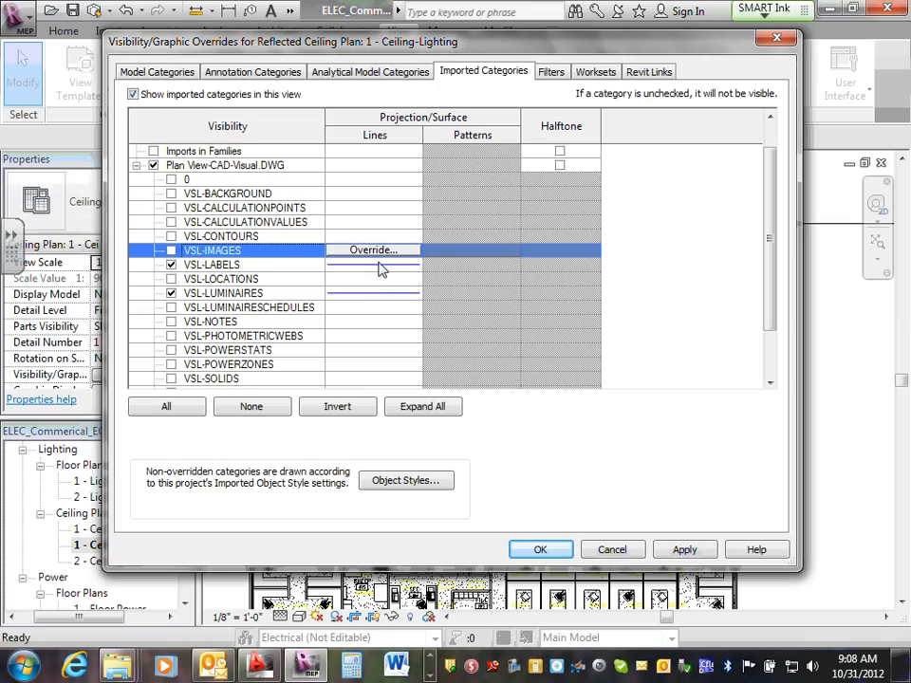
click(377, 265)
click(376, 291)
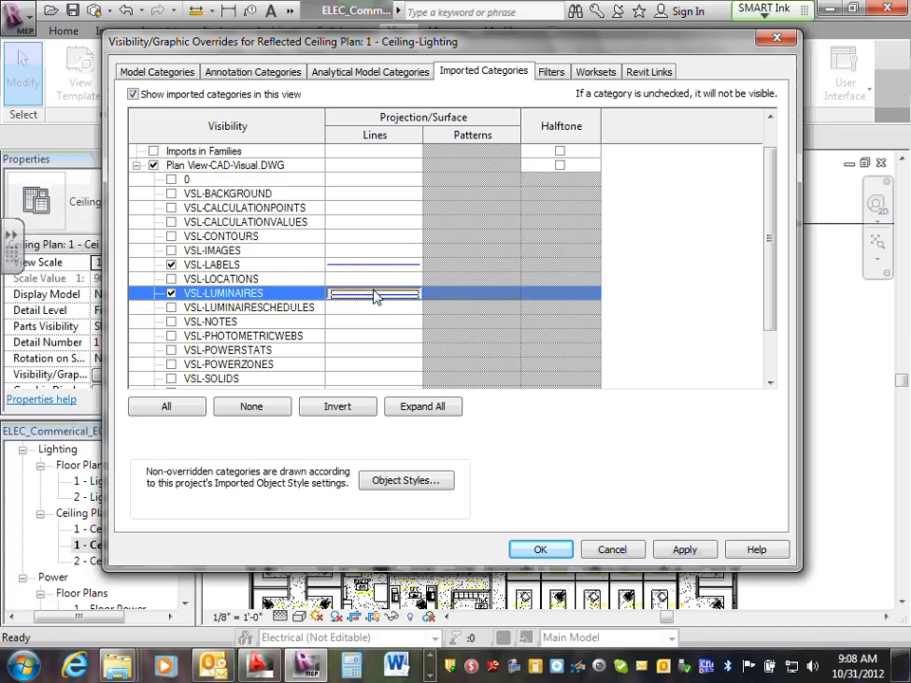
Reapply blue as the VSL-LUMINAIRES layer's projection line color override and accept the view's visibility and graphic overrides.
click(378, 291)
click(443, 297)
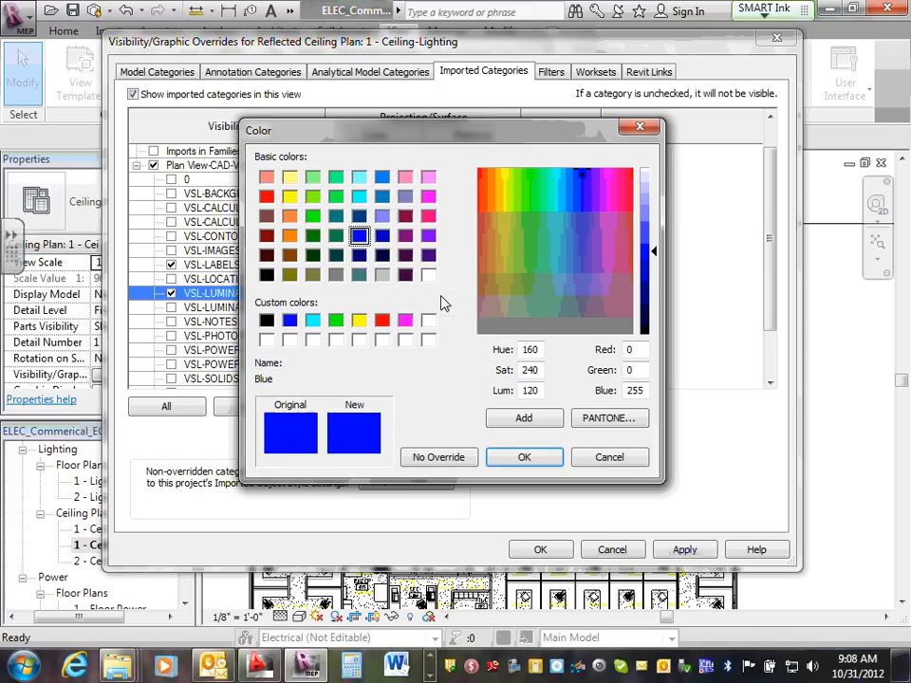
click(290, 321)
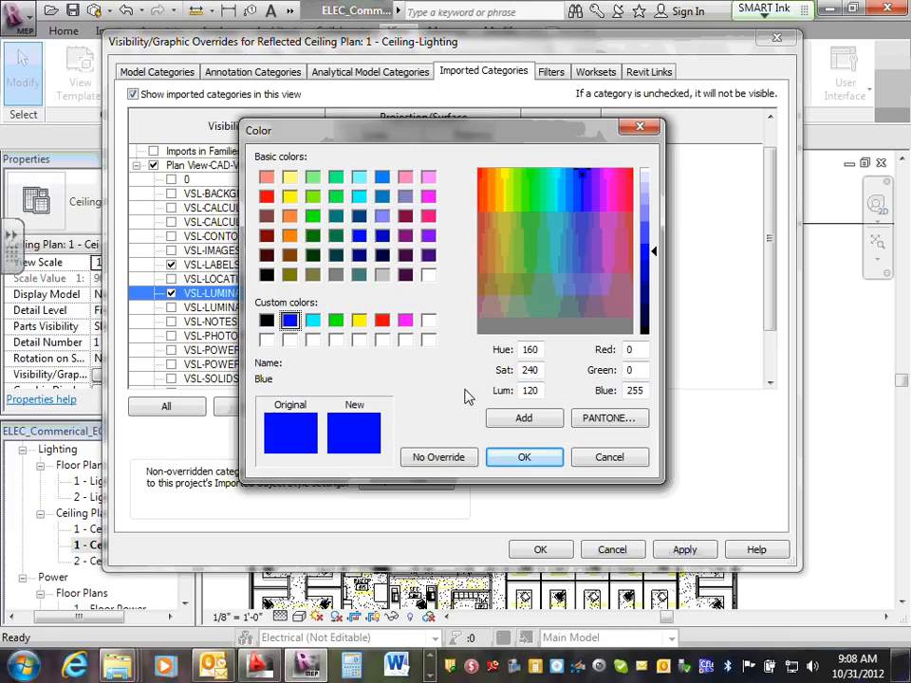
click(524, 456)
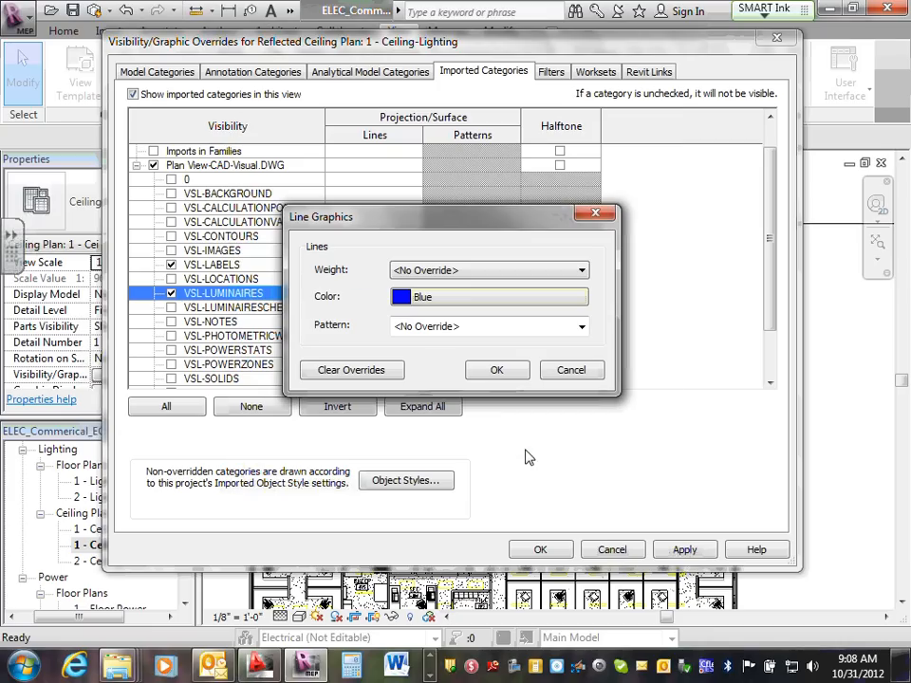
click(493, 370)
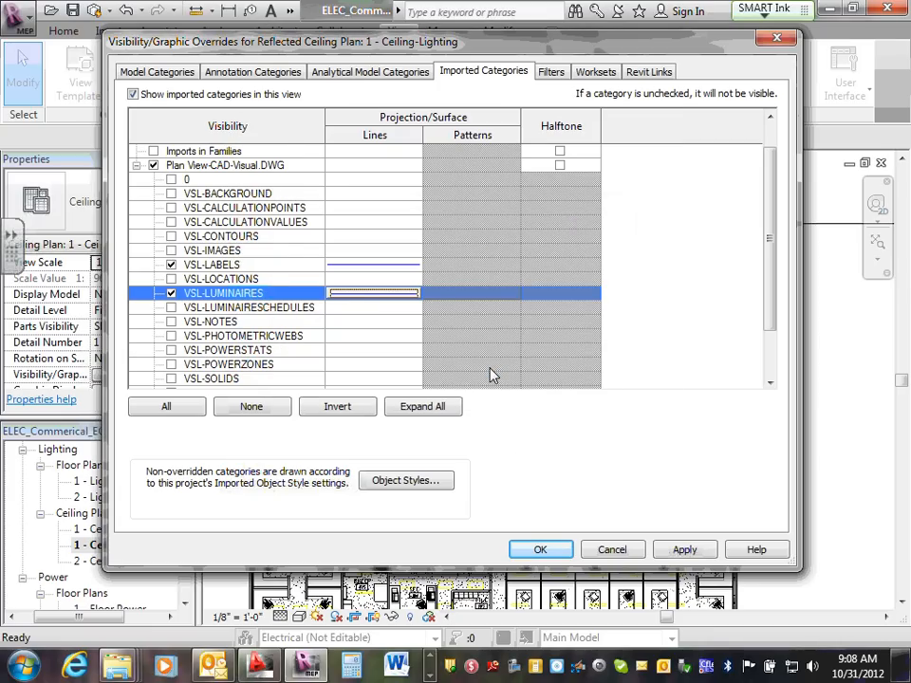
click(546, 550)
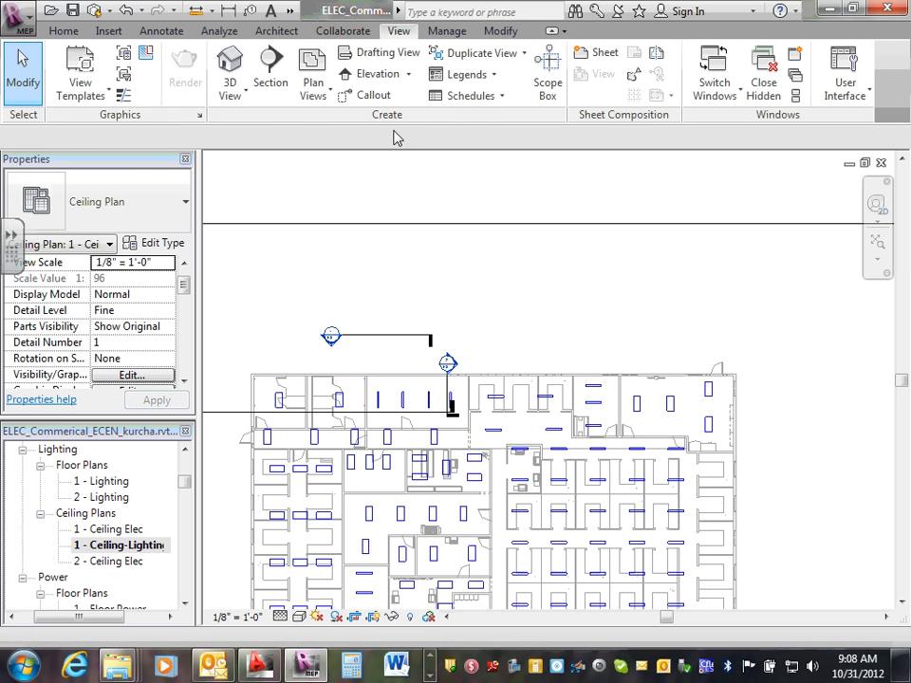
Review which model categories are turned on in the visibility and graphic overrides of the 1 - Ceiling-Lighting view.
key(v)
key(g)
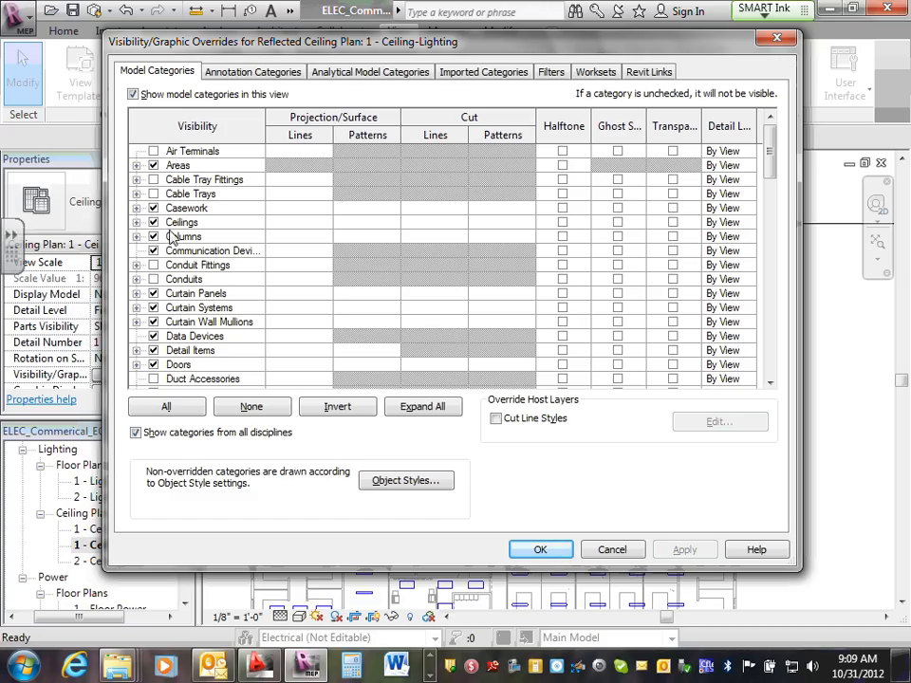
drag(768, 174, 772, 202)
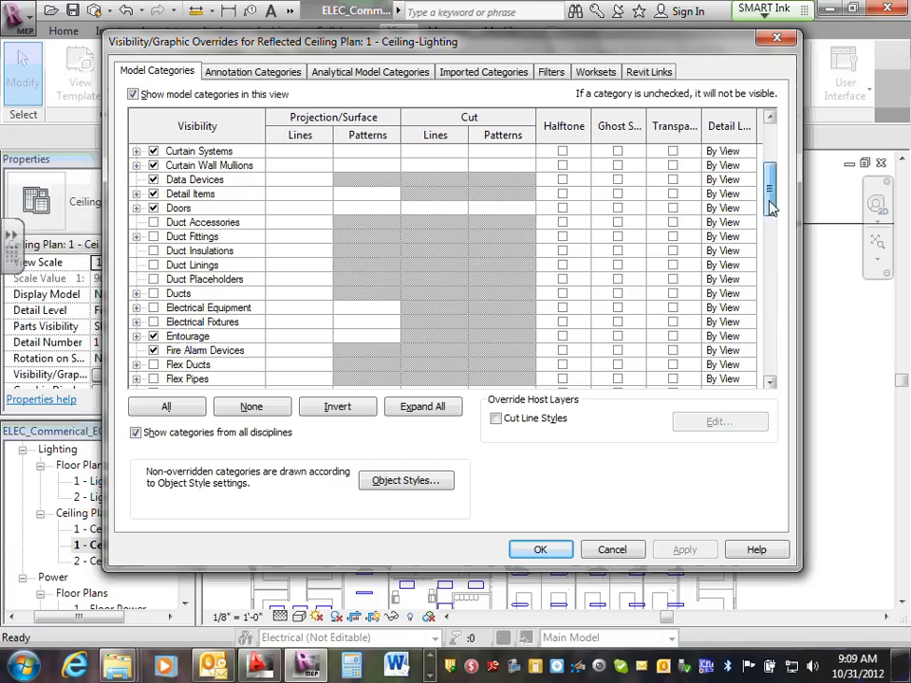
drag(769, 200, 772, 247)
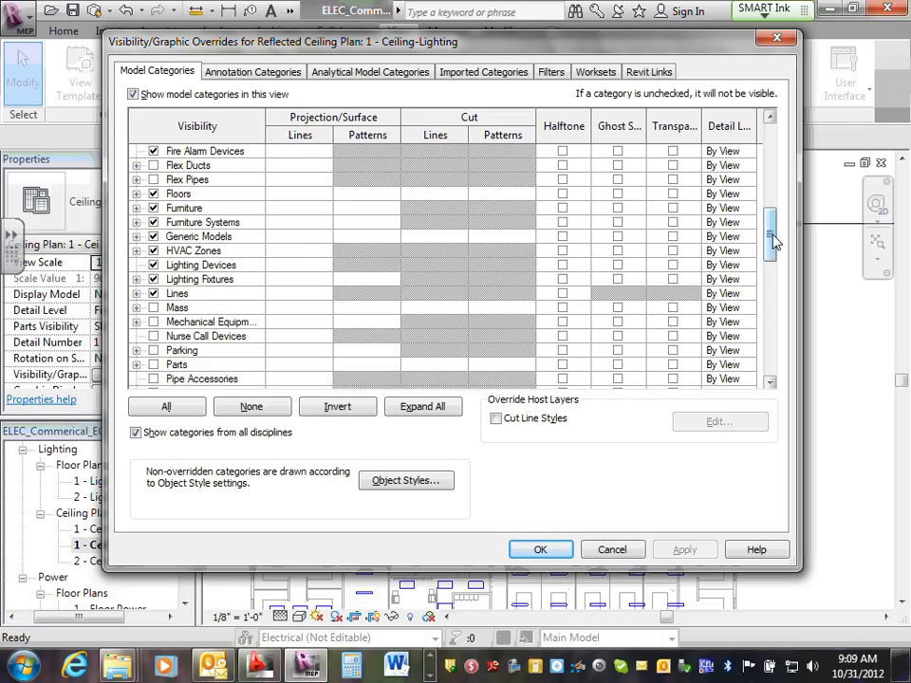
drag(770, 237, 770, 338)
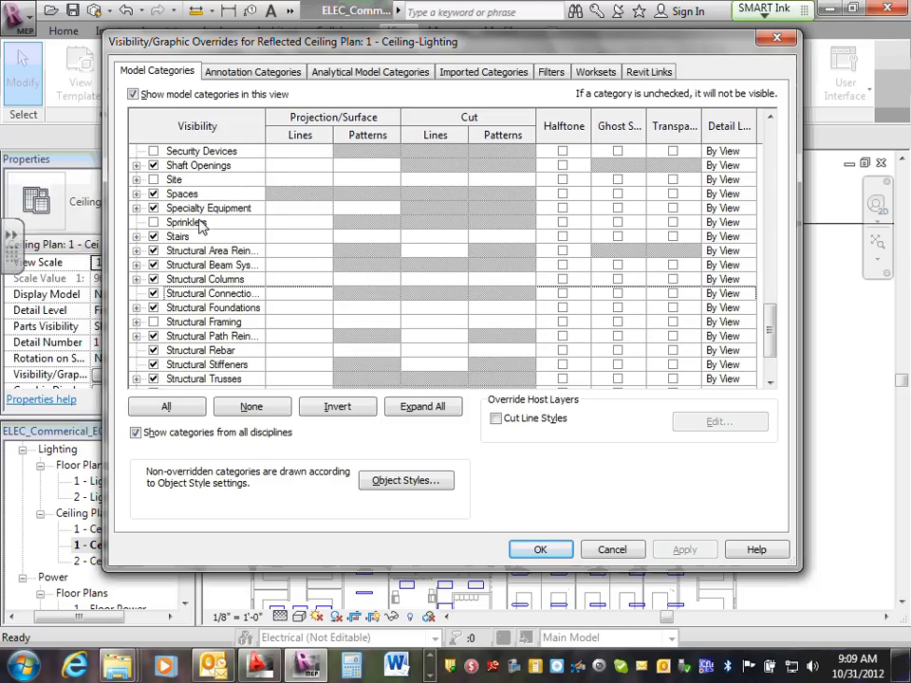
drag(775, 342, 774, 361)
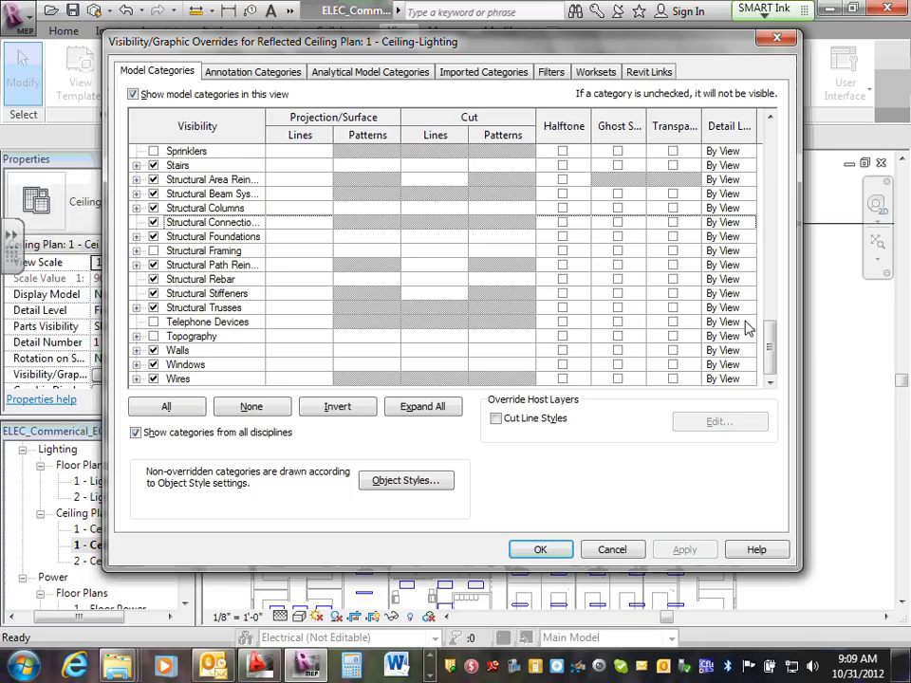
click(541, 550)
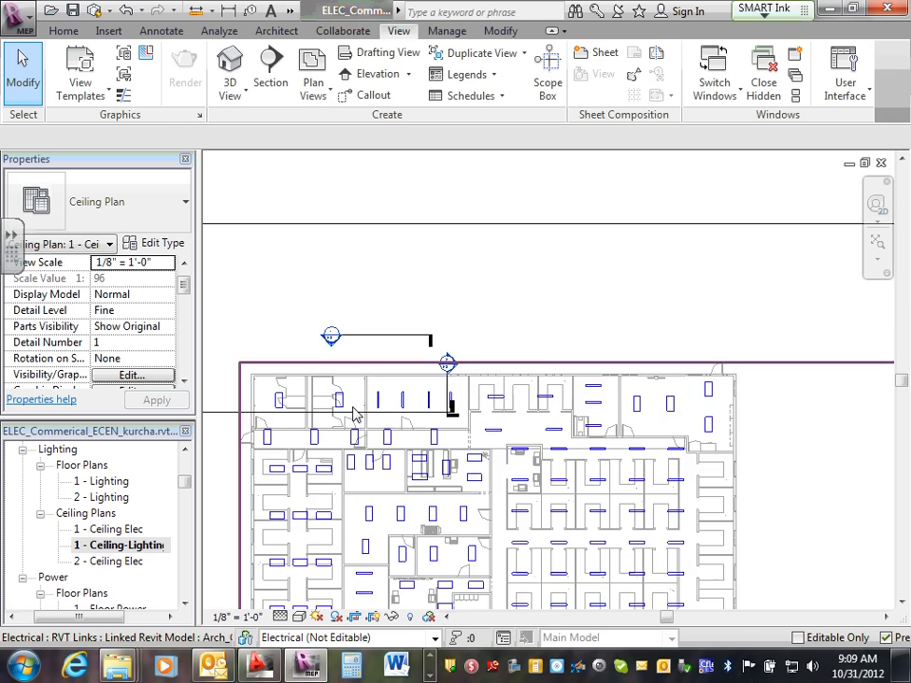
Delete the long horizontal building section line that crosses the upper-left rooms of the plan.
scroll(351, 406, down, 2)
click(268, 418)
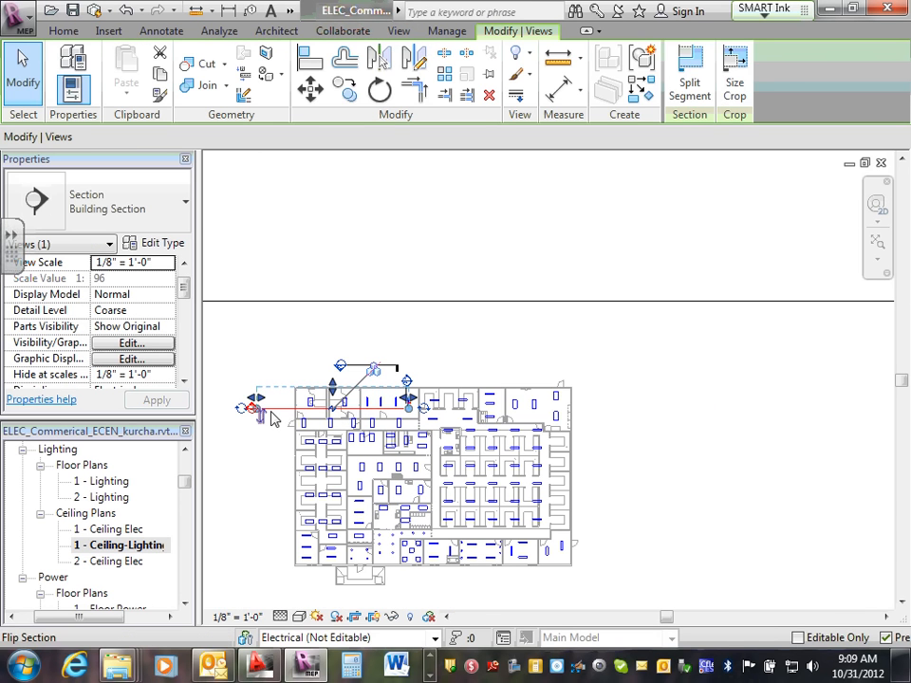
key(Delete)
click(528, 393)
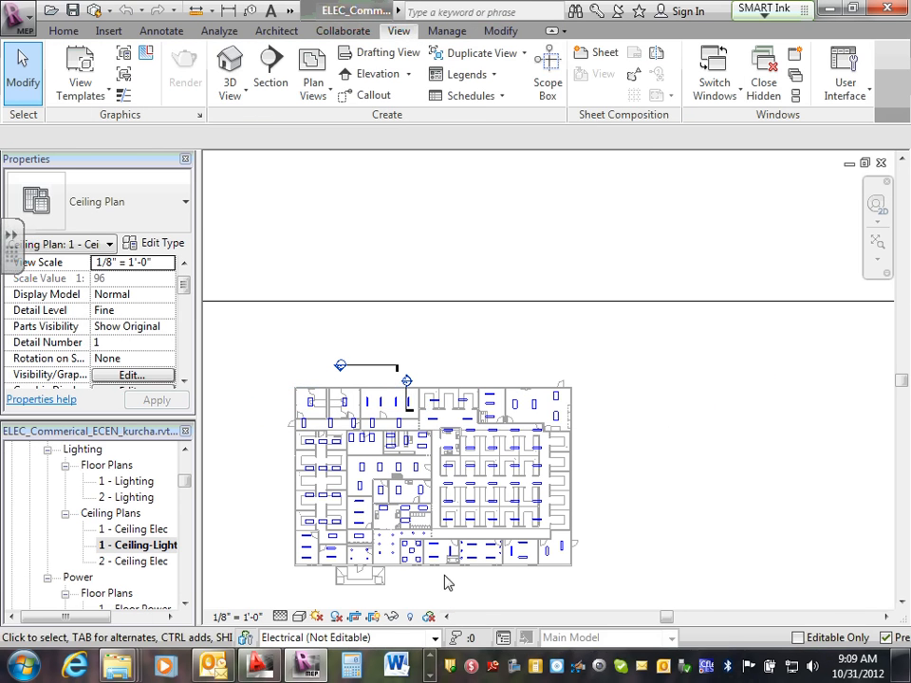
Raise the lower edge of the ceiling plan's crop region to a short distance below the building.
scroll(445, 582, up, 1)
scroll(445, 582, down, 2)
scroll(477, 528, down, 2)
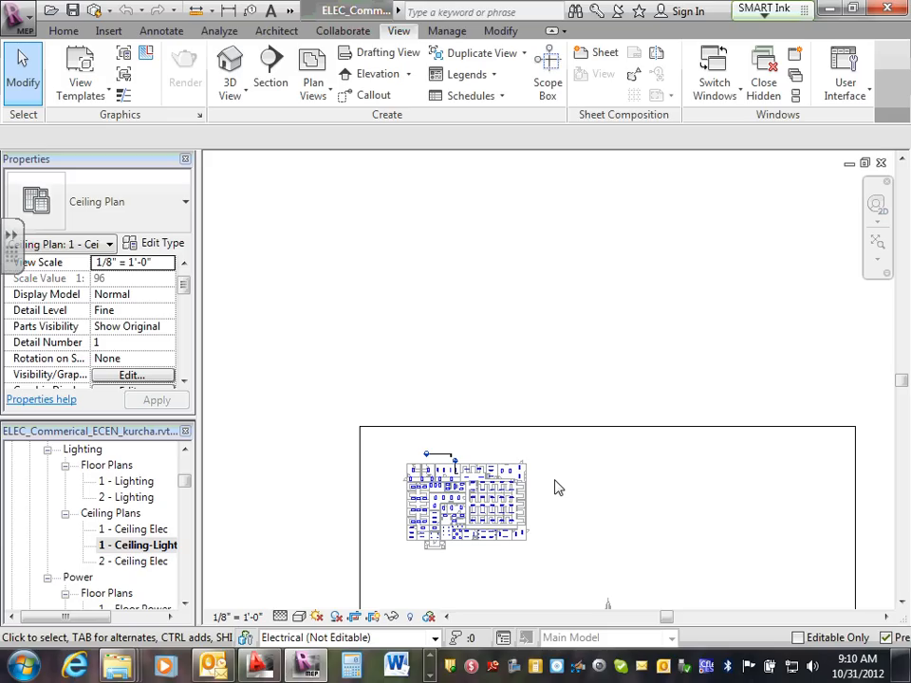
click(901, 602)
click(902, 603)
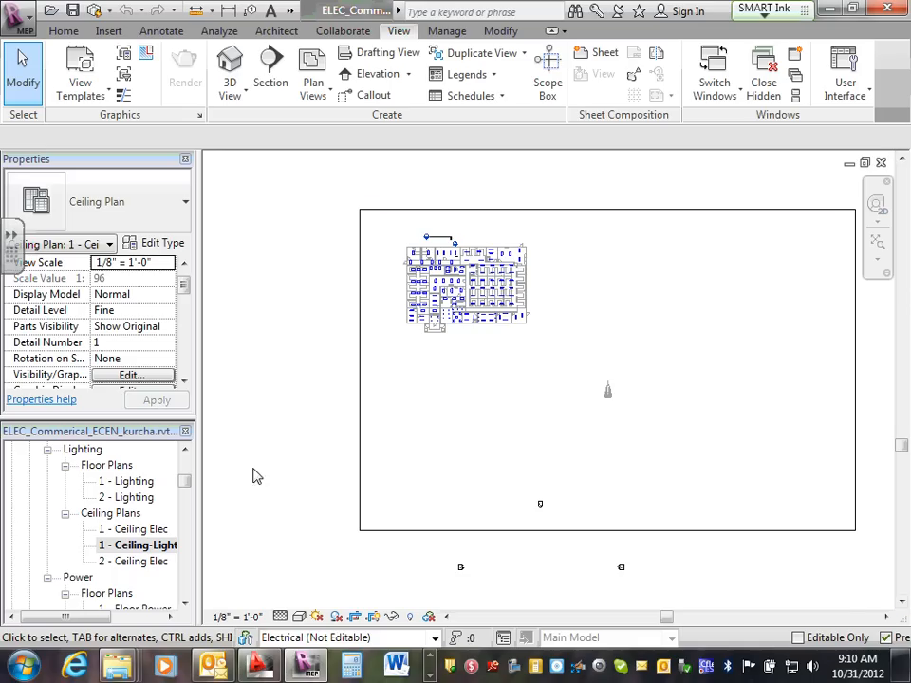
click(588, 531)
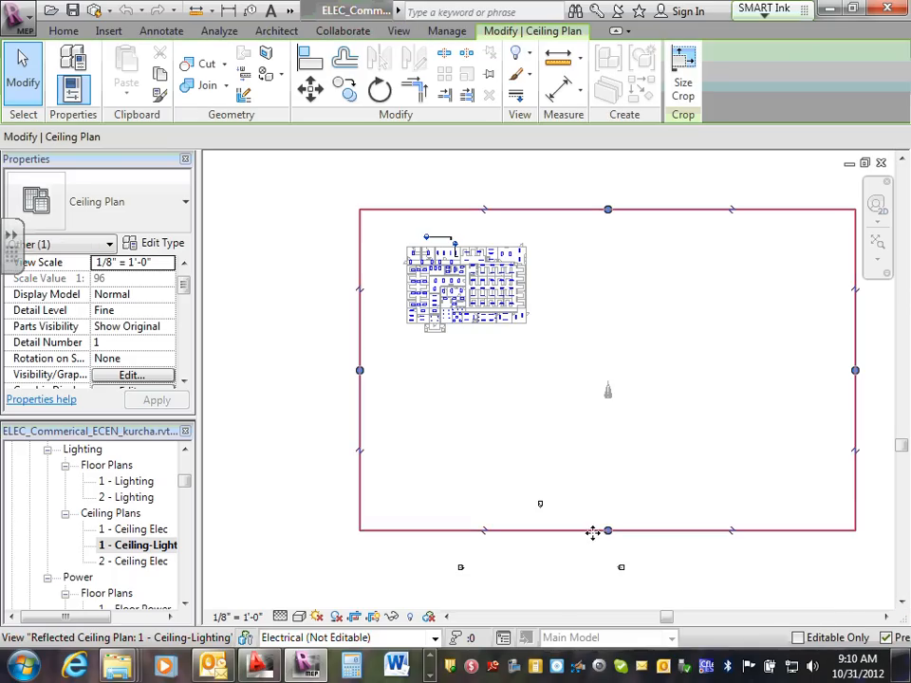
drag(604, 519, 575, 367)
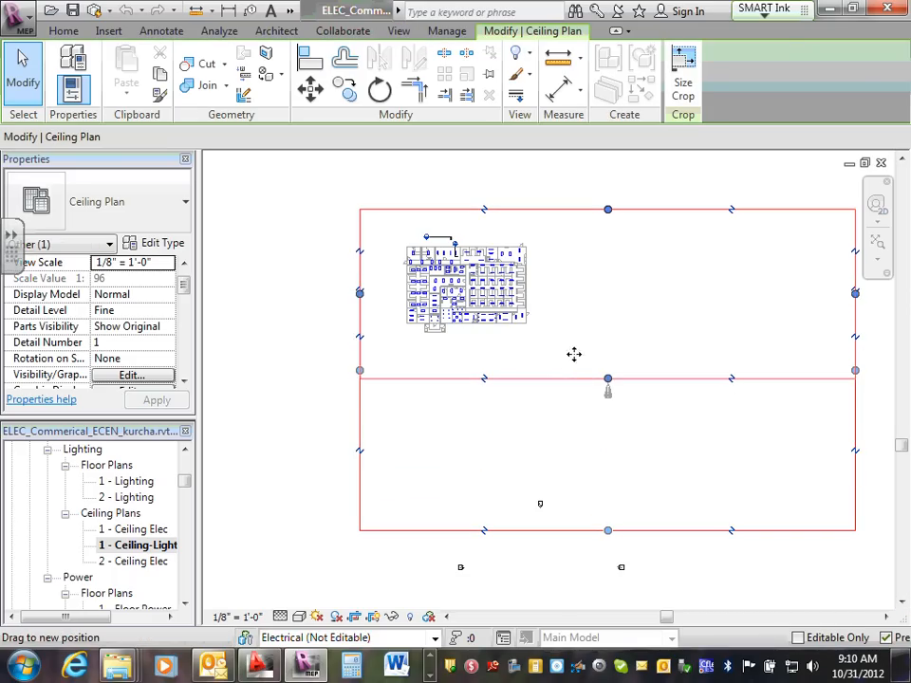
click(580, 342)
Pull in the crop region's right, lower, left and upper edges so it fits closely around the building plan.
click(855, 294)
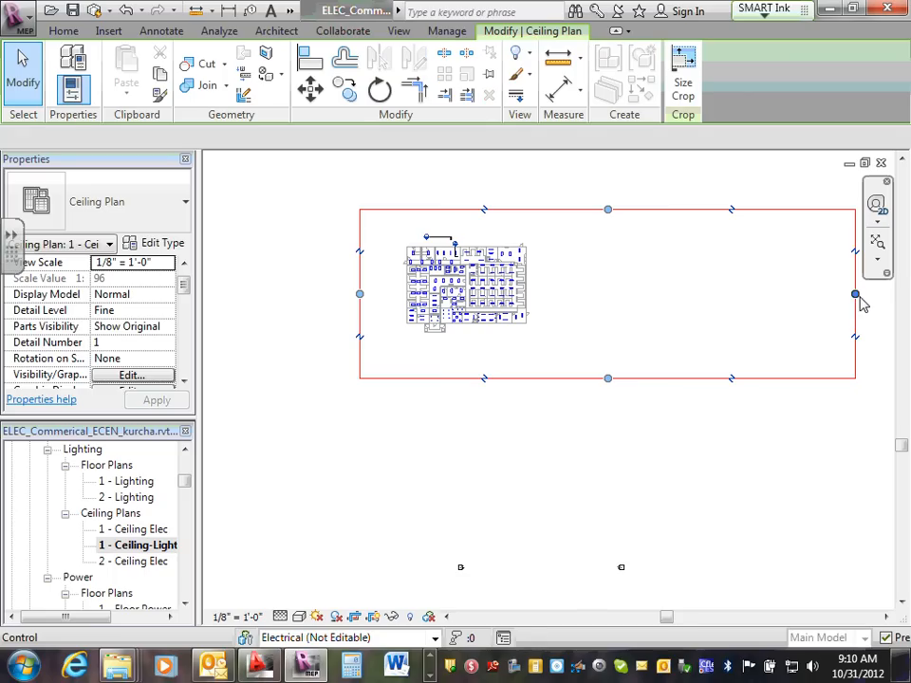
drag(855, 294, 539, 285)
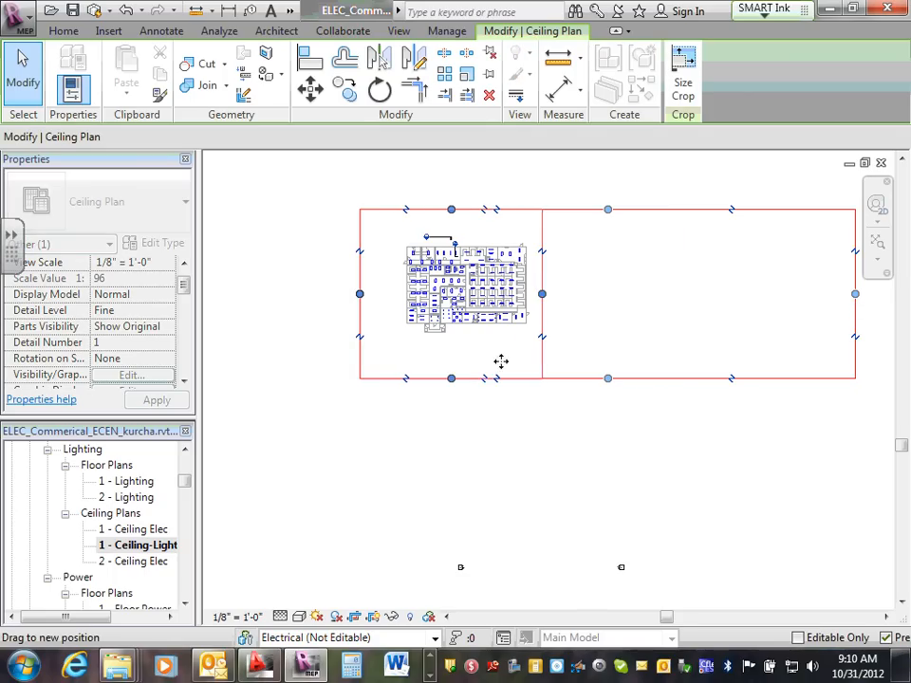
drag(452, 378, 461, 341)
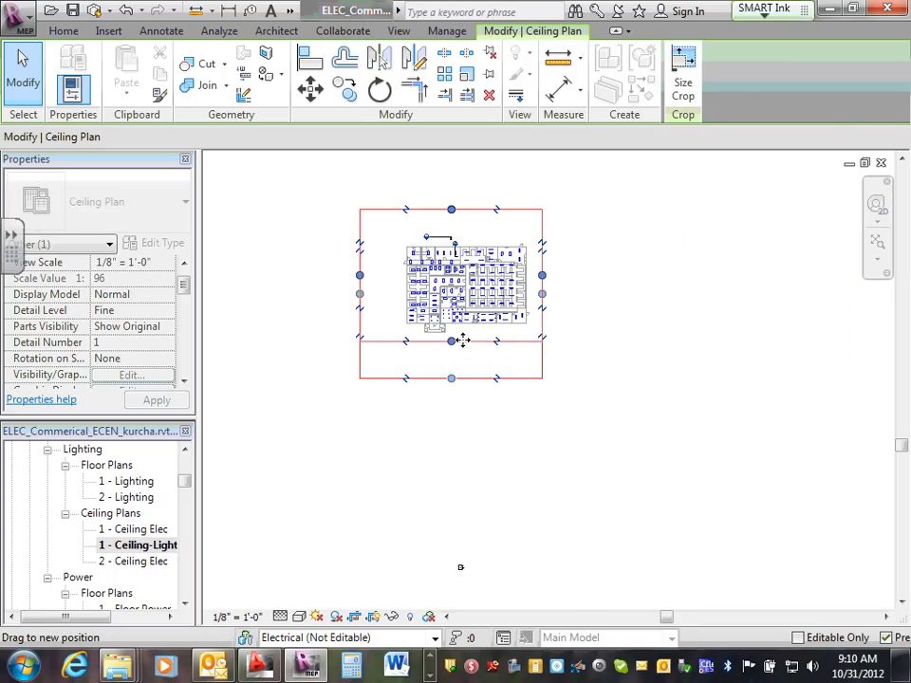
drag(361, 276, 396, 276)
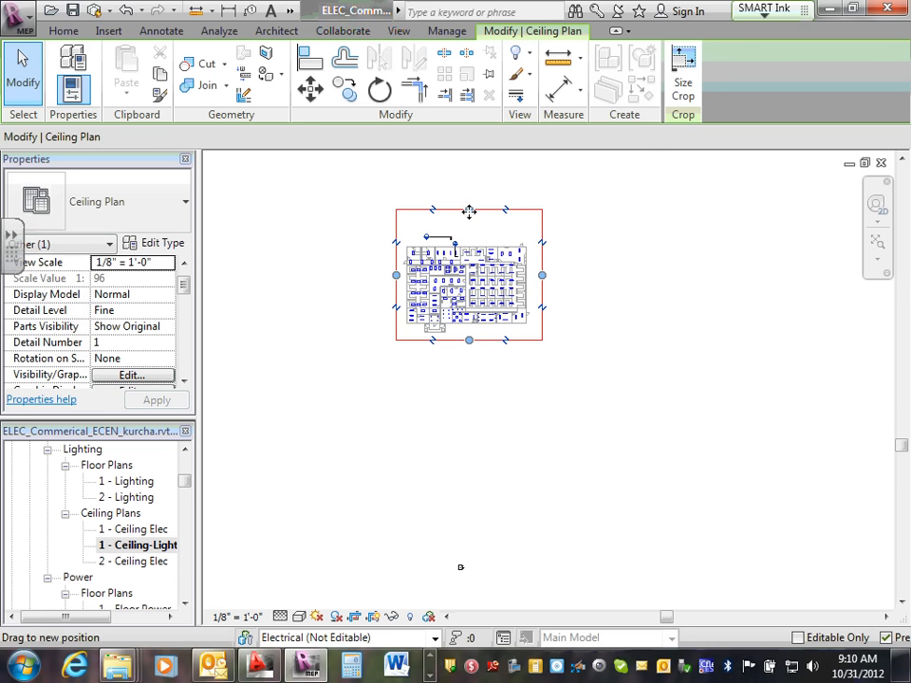
drag(470, 208, 469, 238)
click(680, 307)
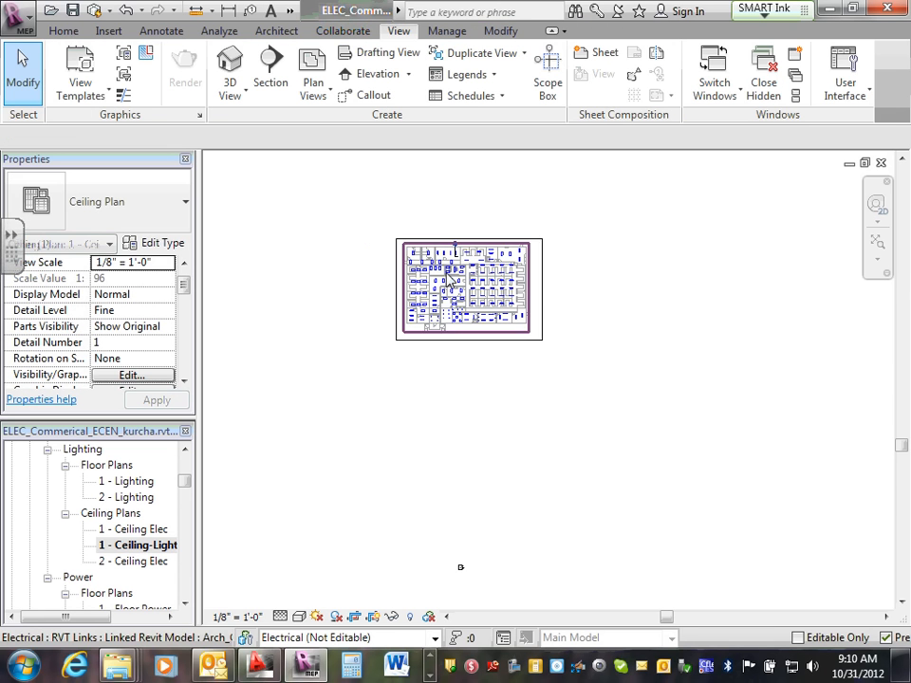
Start placing a lighting fixture and review the fixture types available, including the Plain Recessed Lighting Fixture sizes.
scroll(475, 268, up, 5)
scroll(530, 171, up, 3)
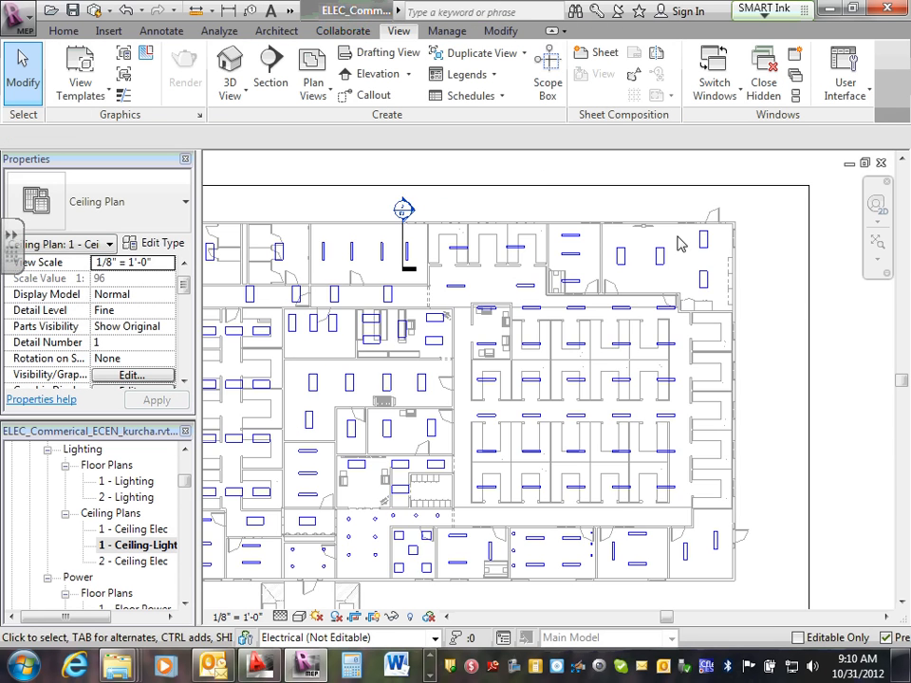
scroll(549, 263, down, 2)
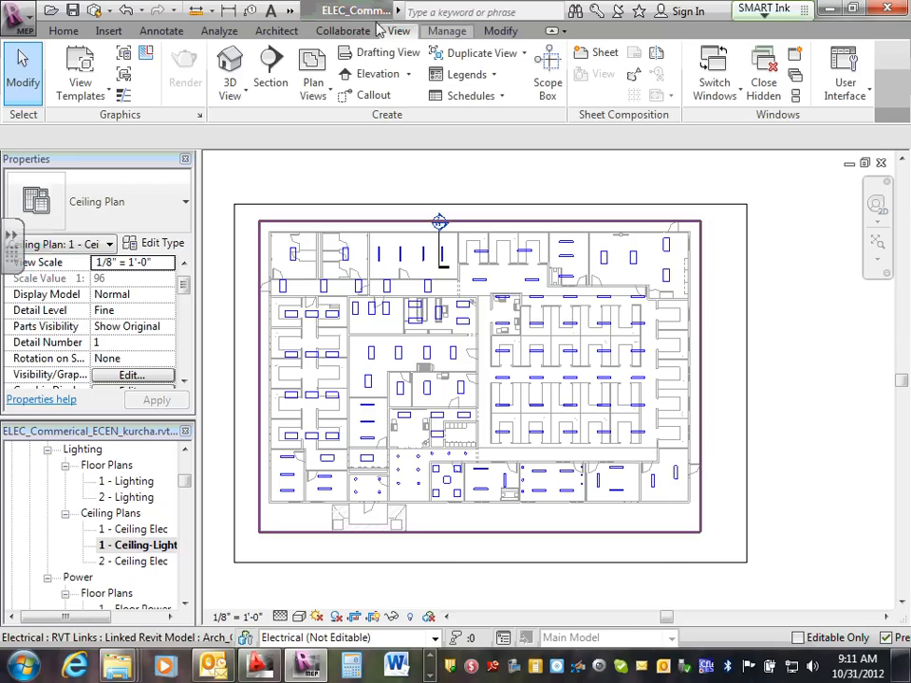
click(64, 33)
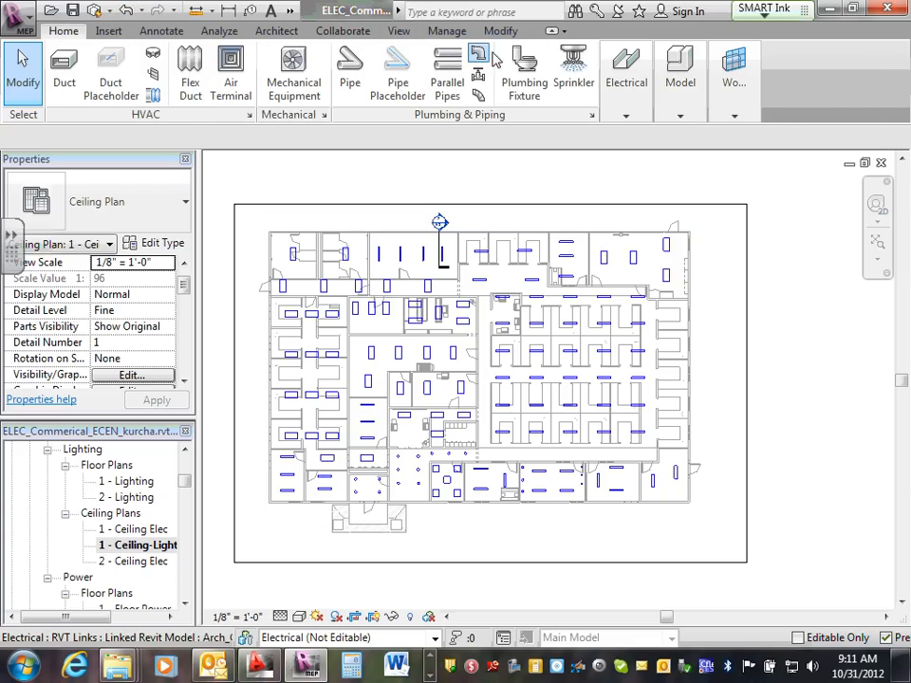
click(629, 113)
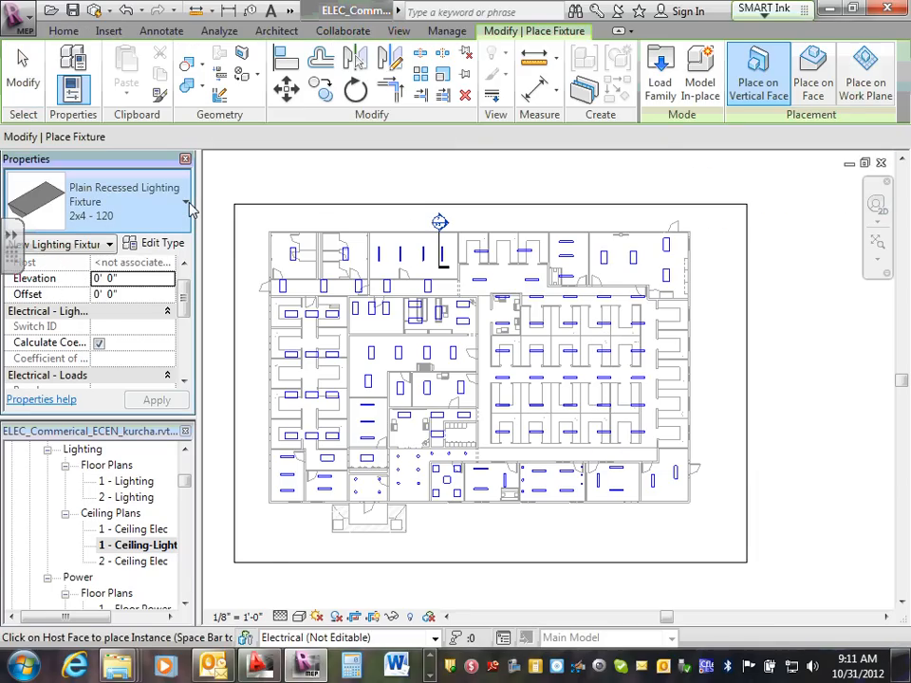
click(187, 202)
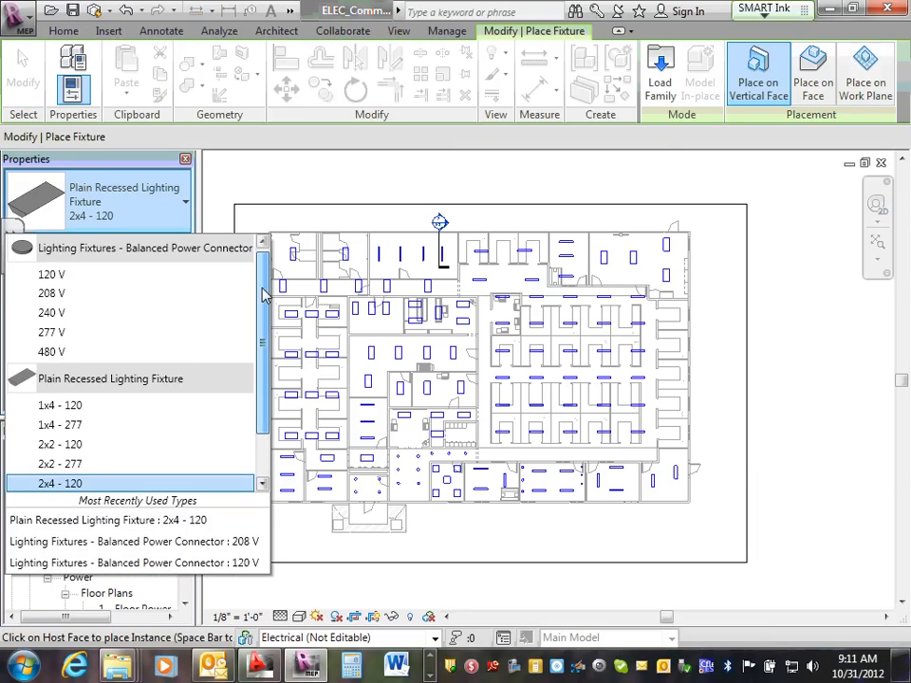
drag(264, 296, 263, 349)
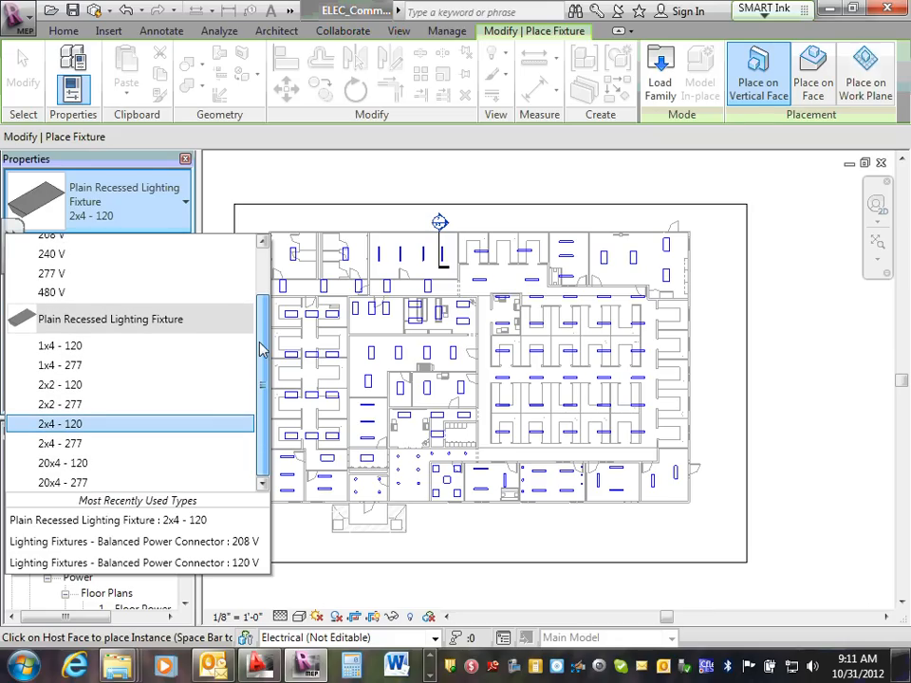
drag(264, 349, 261, 421)
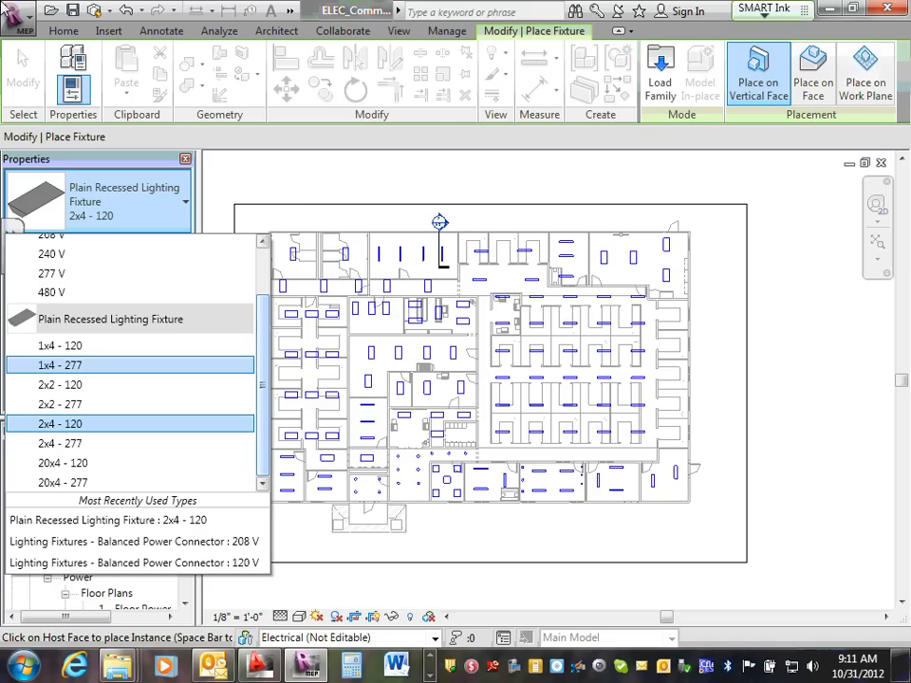
click(461, 210)
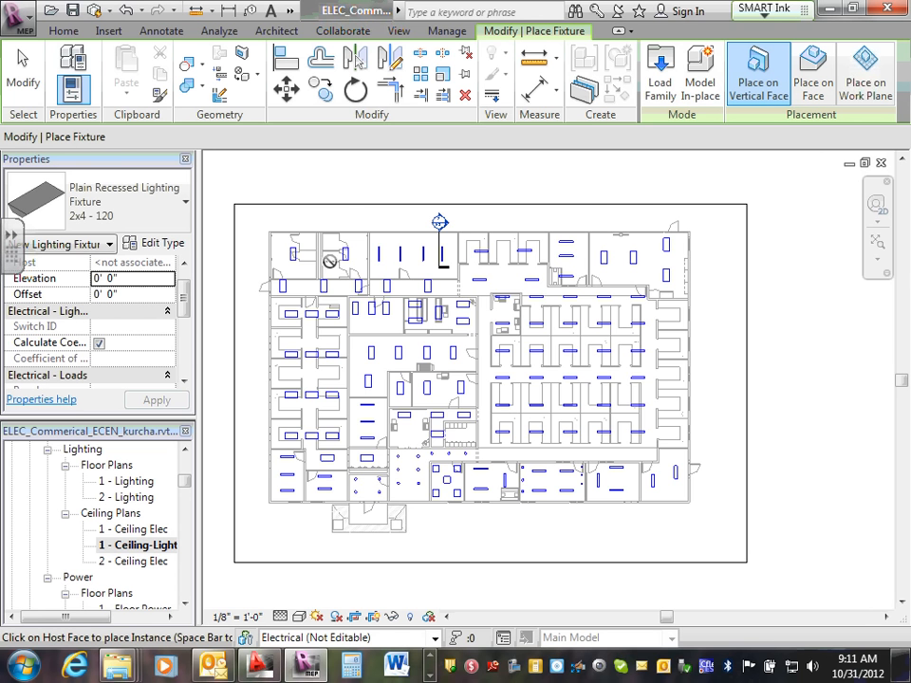
Leave fixture placement and examine the imported type label beside a narrow luminaire in the upper room.
scroll(380, 262, up, 4)
scroll(400, 227, up, 3)
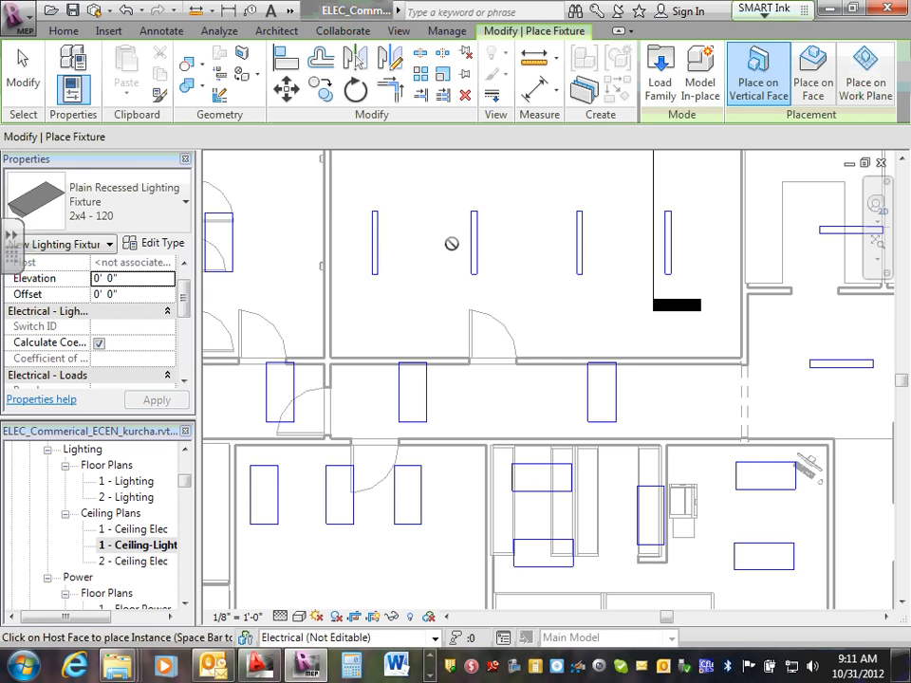
scroll(517, 244, up, 1)
scroll(510, 245, down, 3)
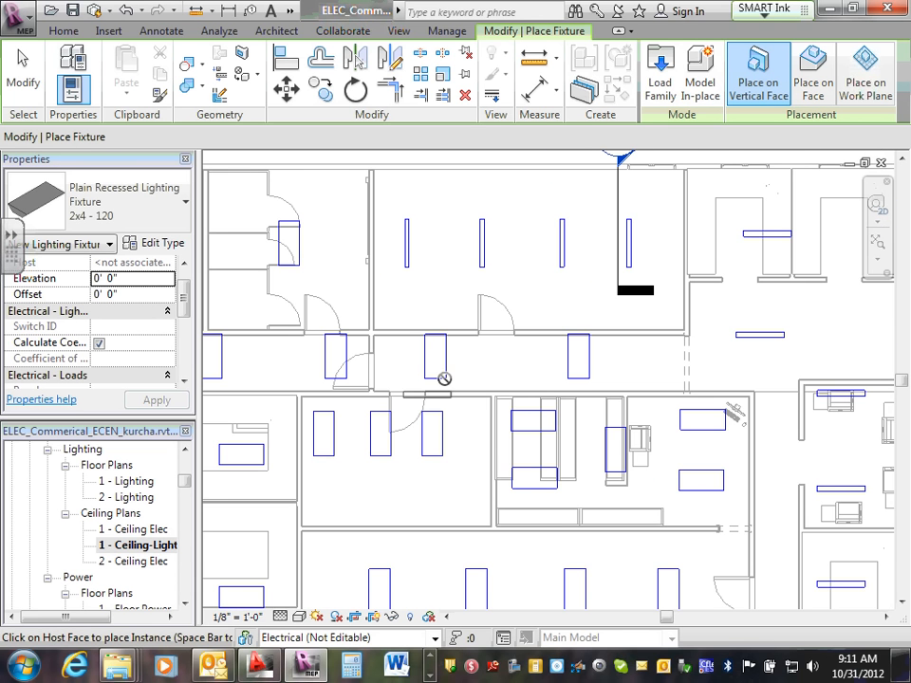
scroll(445, 368, up, 1)
key(Escape)
key(Escape)
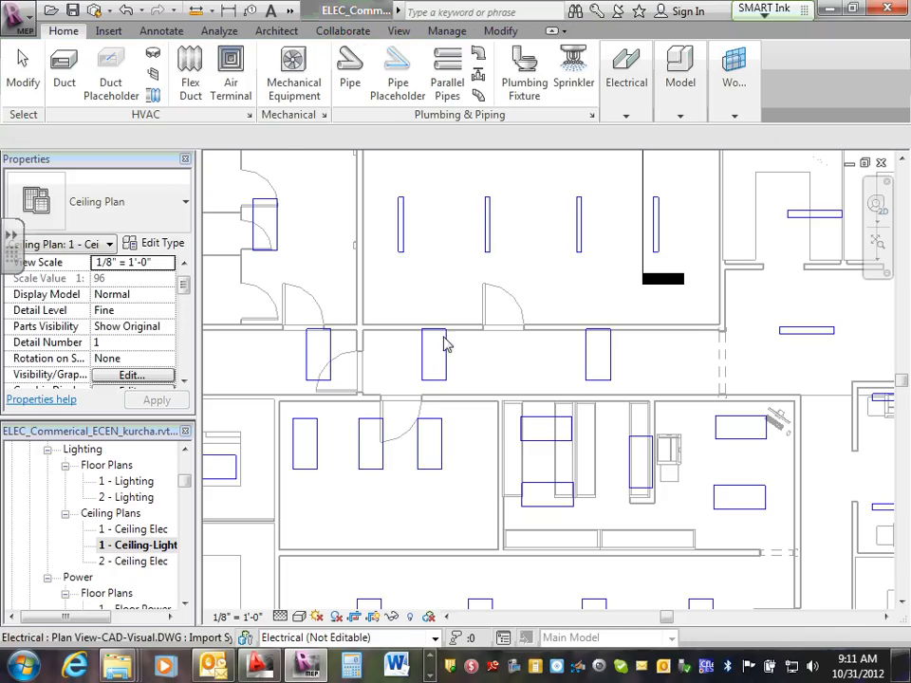
scroll(494, 209, up, 4)
scroll(489, 229, up, 6)
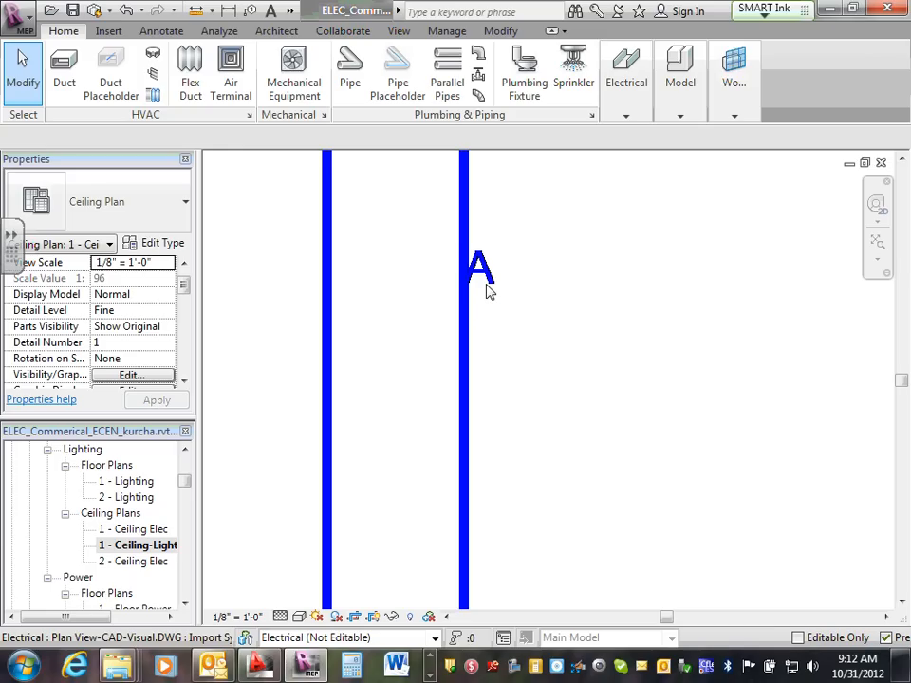
scroll(486, 290, down, 5)
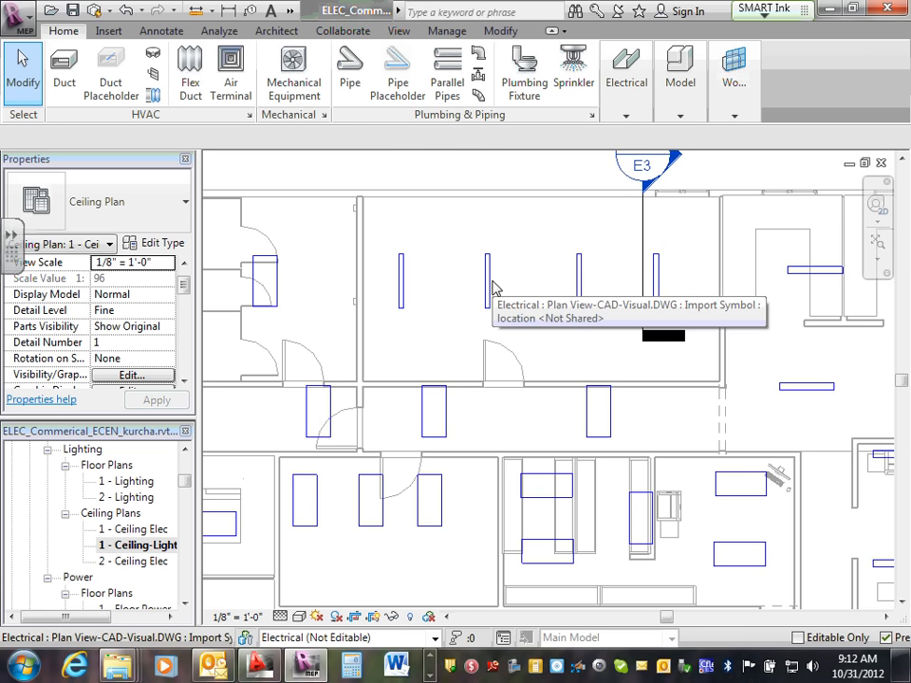
Start loading a family and browse from the desktop's 2012-Semester shortcut through Instructor and Revit to the Revit Families-2011 folder.
scroll(493, 299, down, 2)
scroll(494, 302, down, 2)
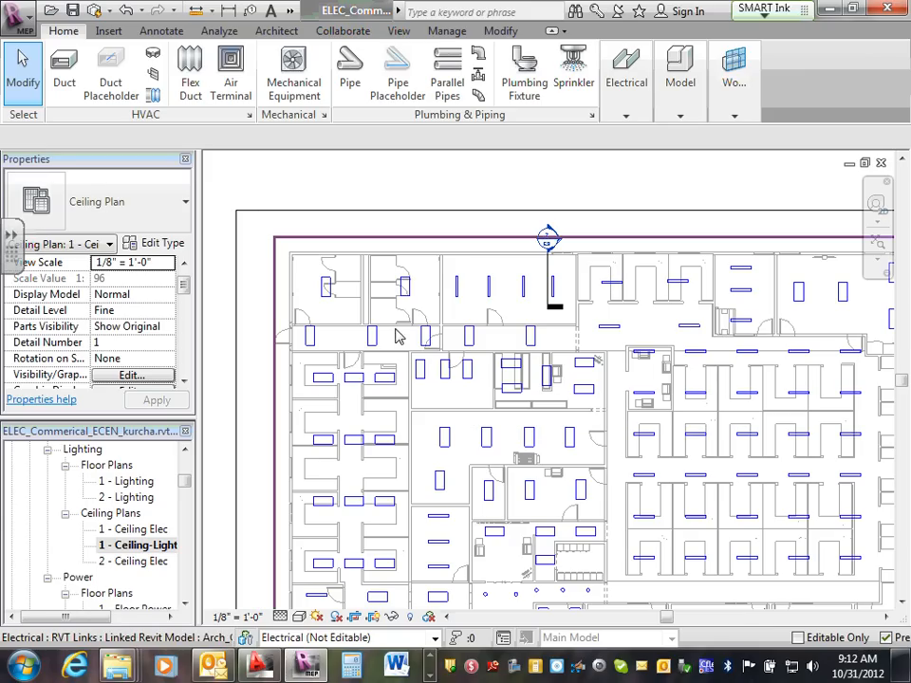
click(109, 32)
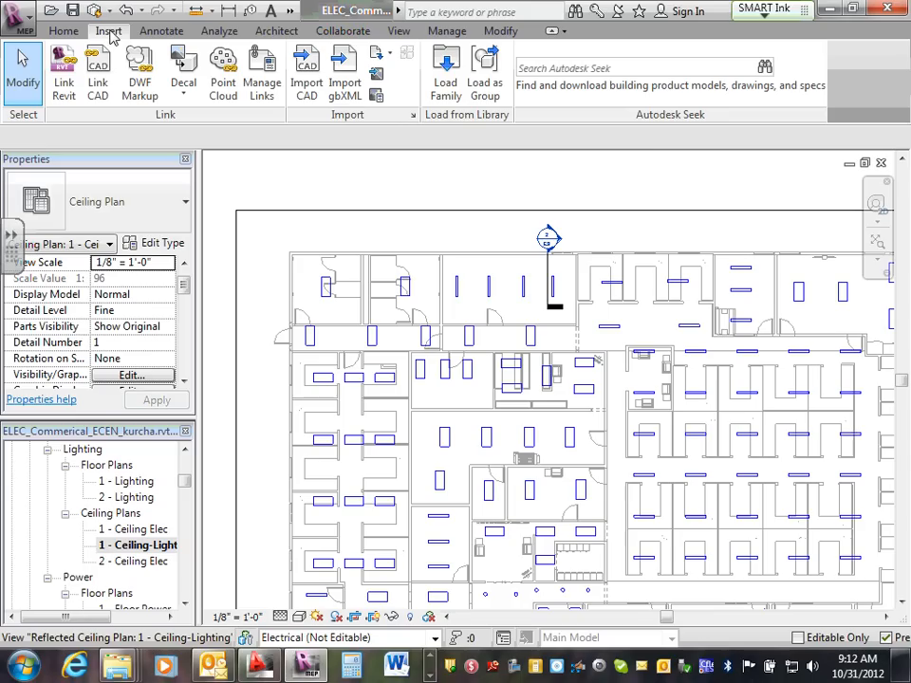
click(449, 71)
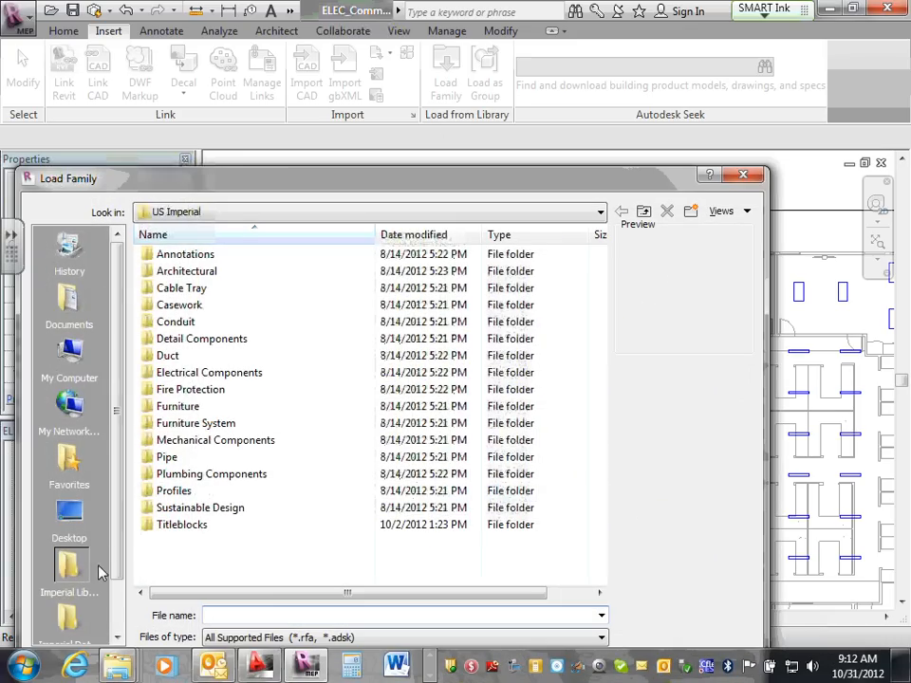
click(71, 517)
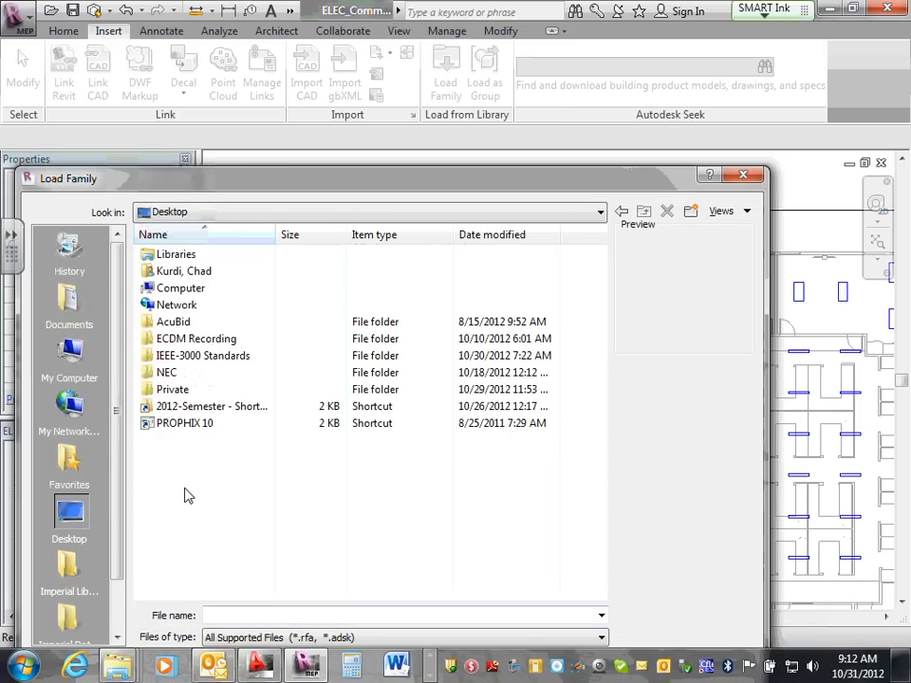
double_click(198, 409)
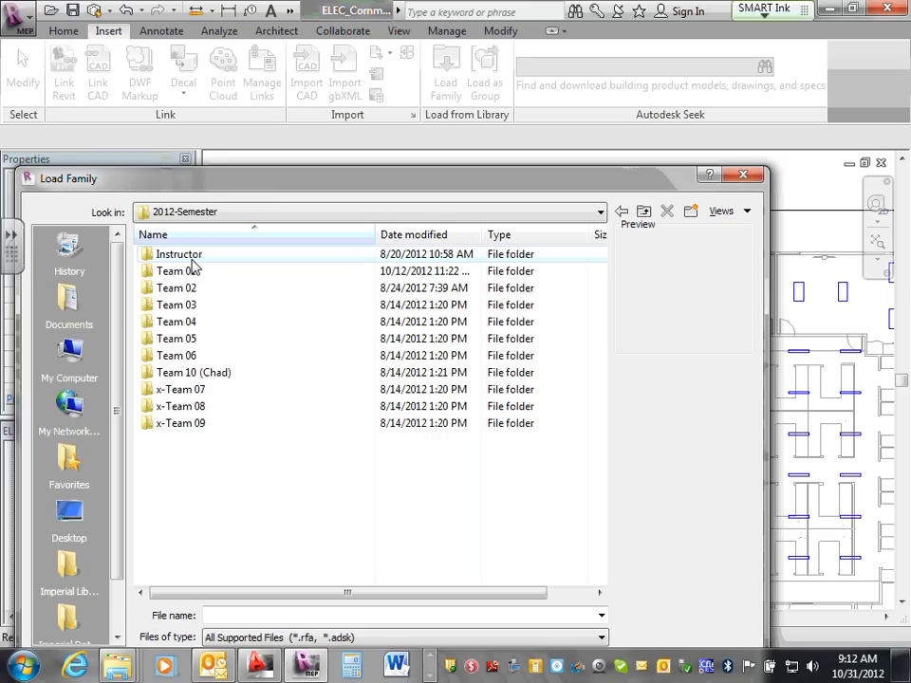
double_click(193, 260)
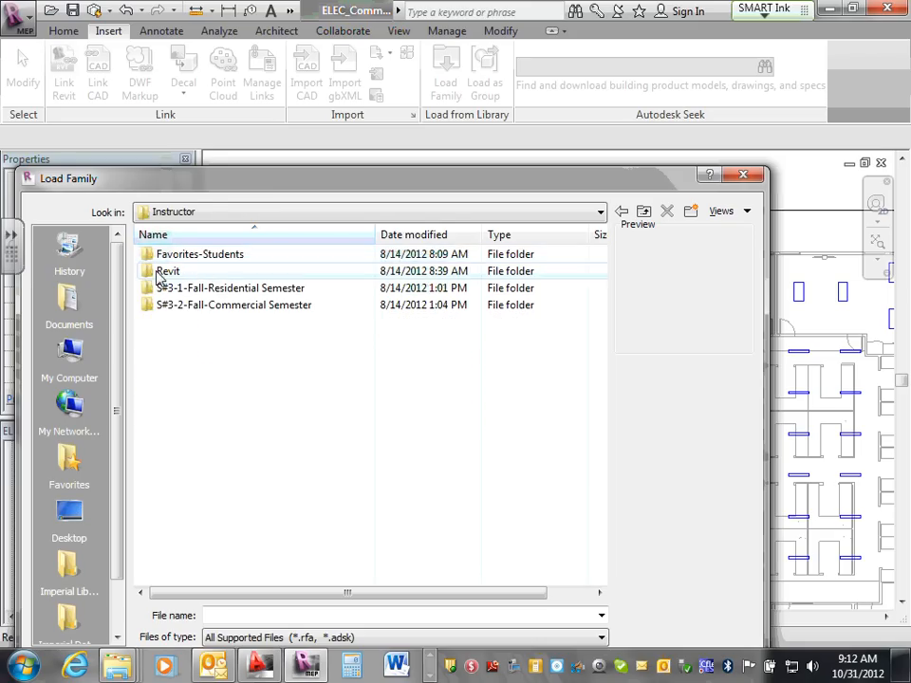
double_click(161, 272)
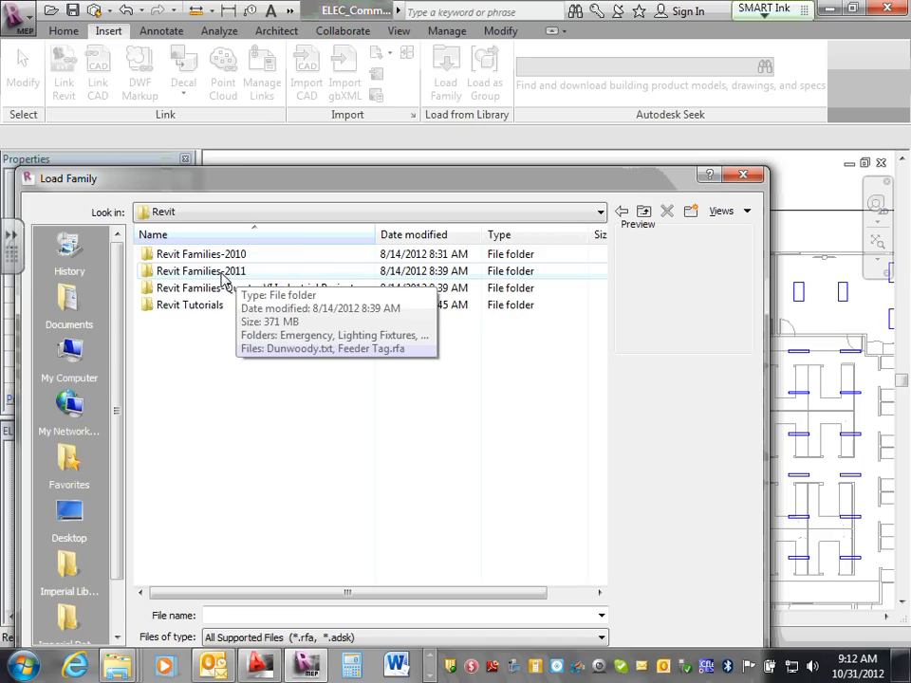
double_click(223, 275)
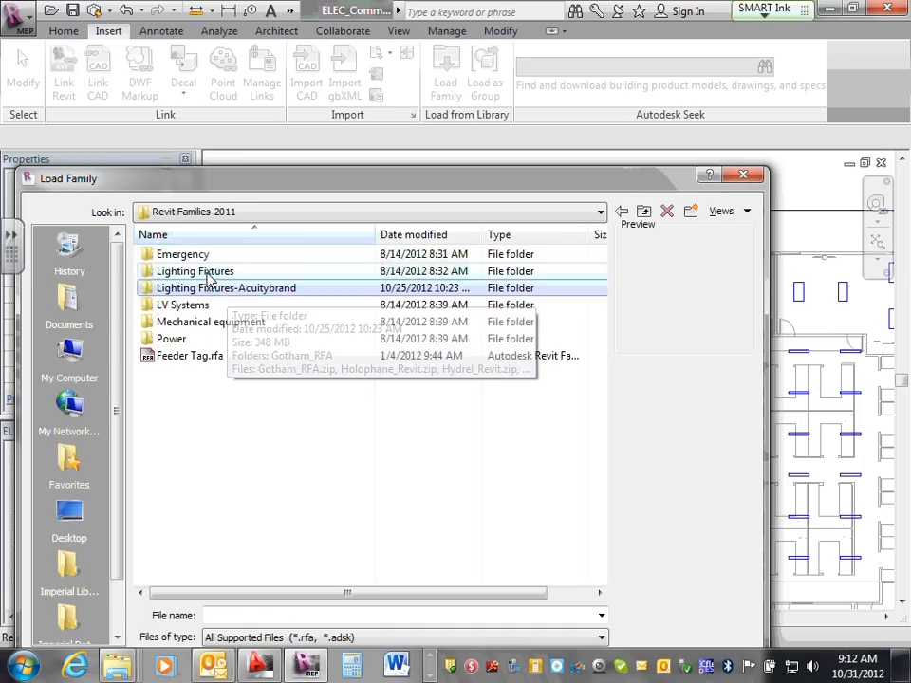
Look through the contents of the Lighting Fixtures and Lighting Fixtures-Acuitybrand folders, returning to Revit Families-2011.
click(207, 274)
click(214, 291)
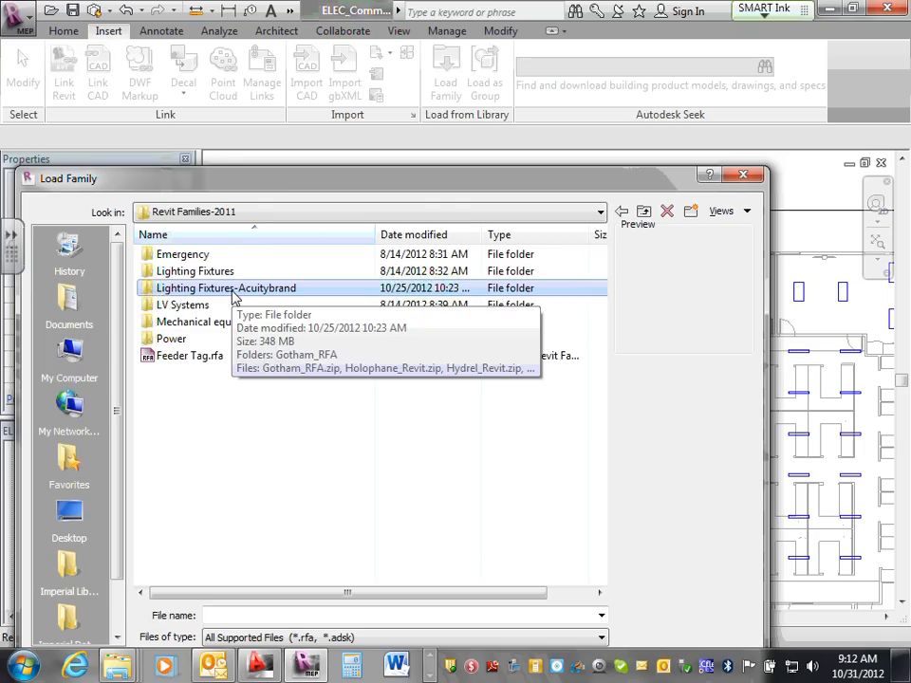
double_click(226, 271)
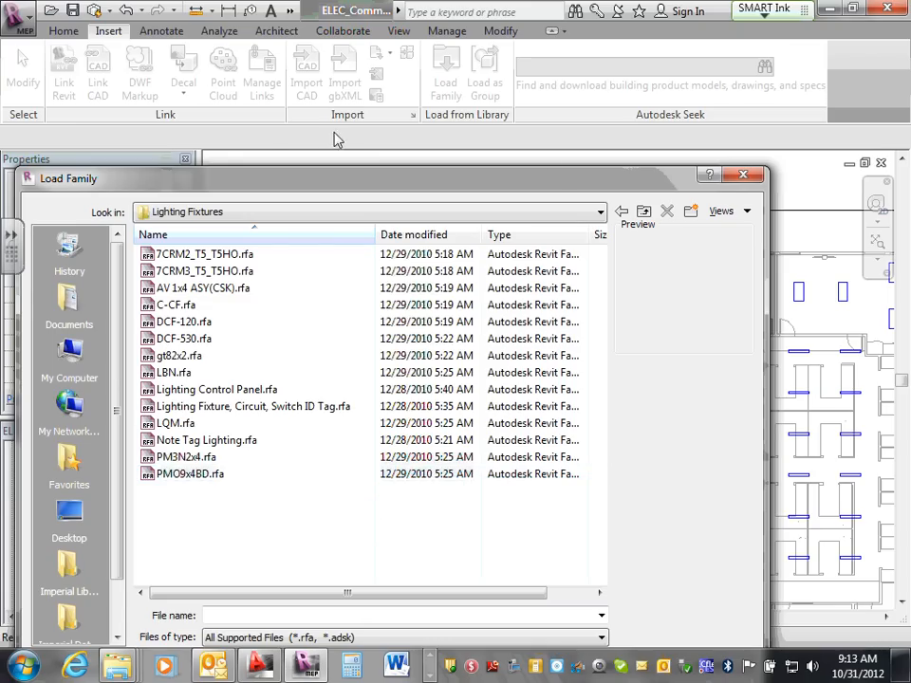
click(644, 210)
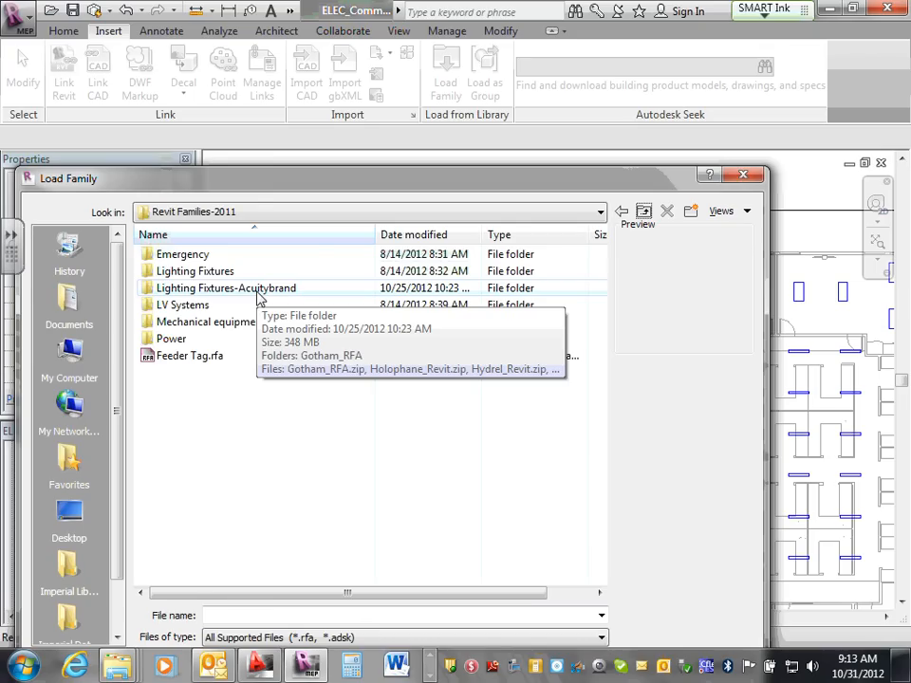
double_click(257, 290)
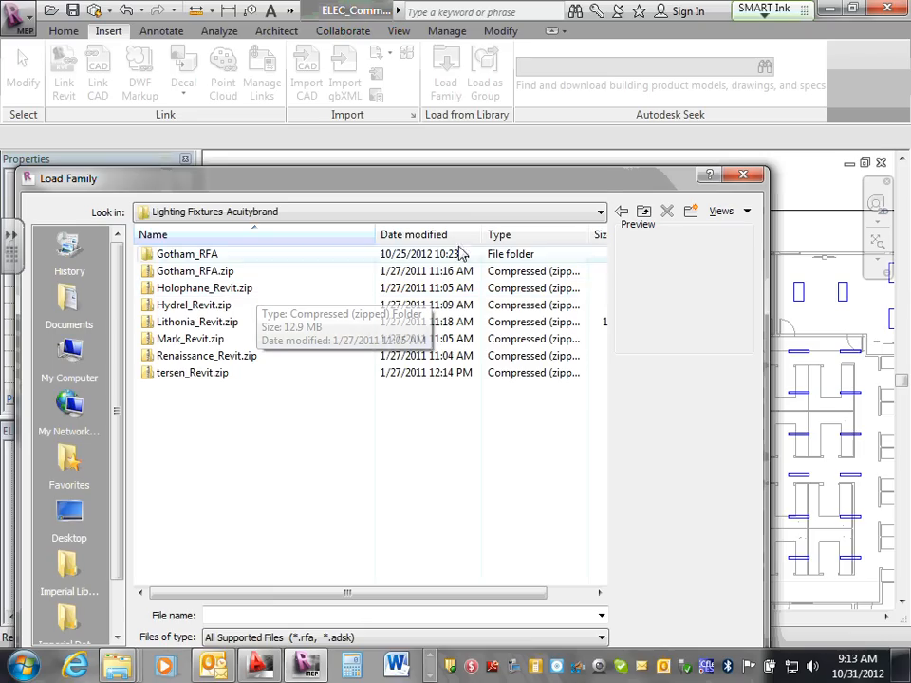
click(645, 213)
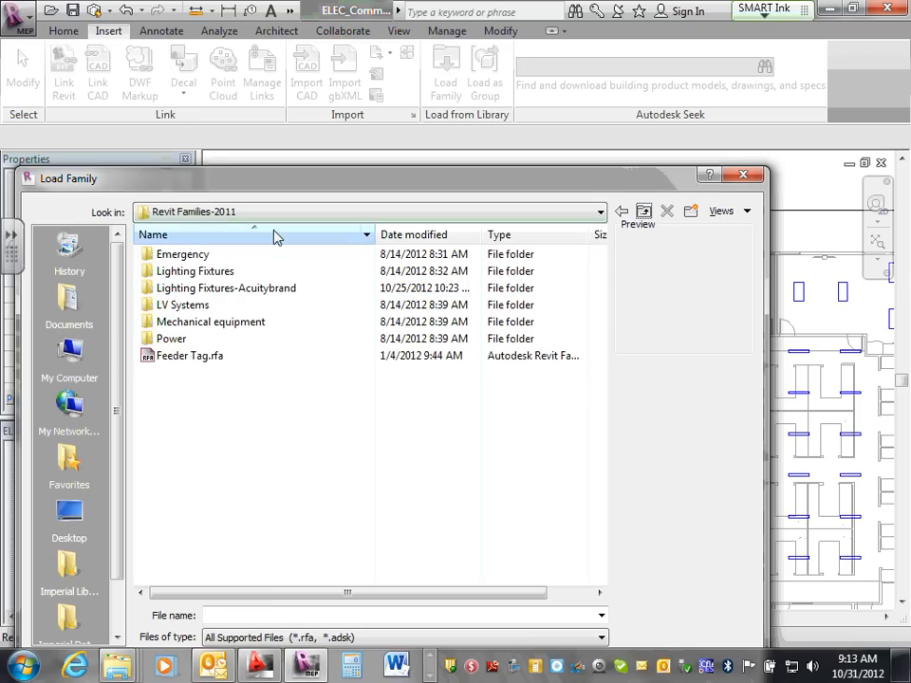
Load all family files in the Lighting Fixtures folder, from 7CRM2_T5_T5HO.rfa through PMO9x4BD.rfa, into the project.
click(189, 275)
double_click(190, 274)
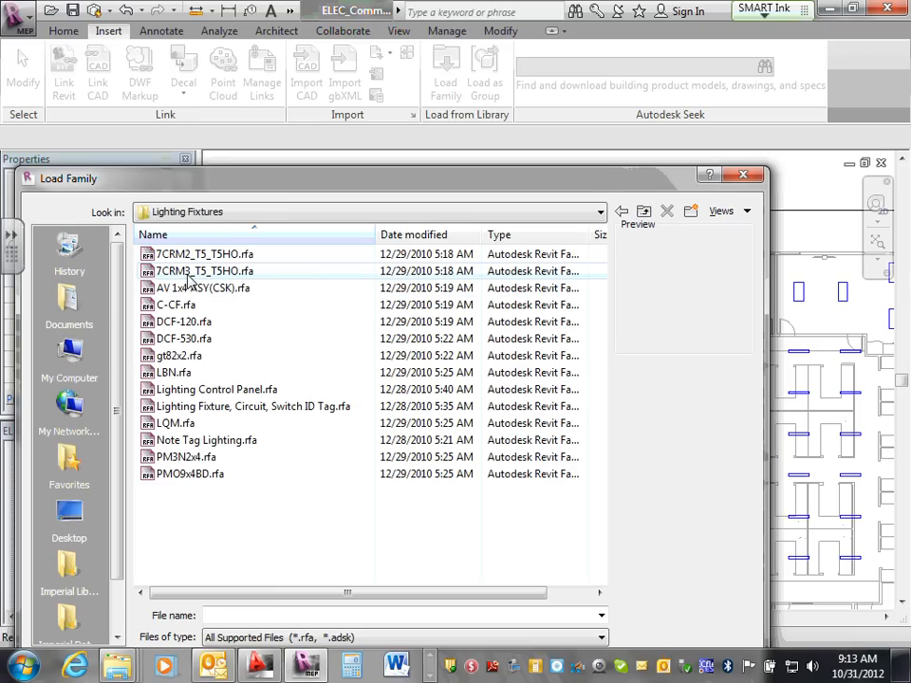
click(218, 256)
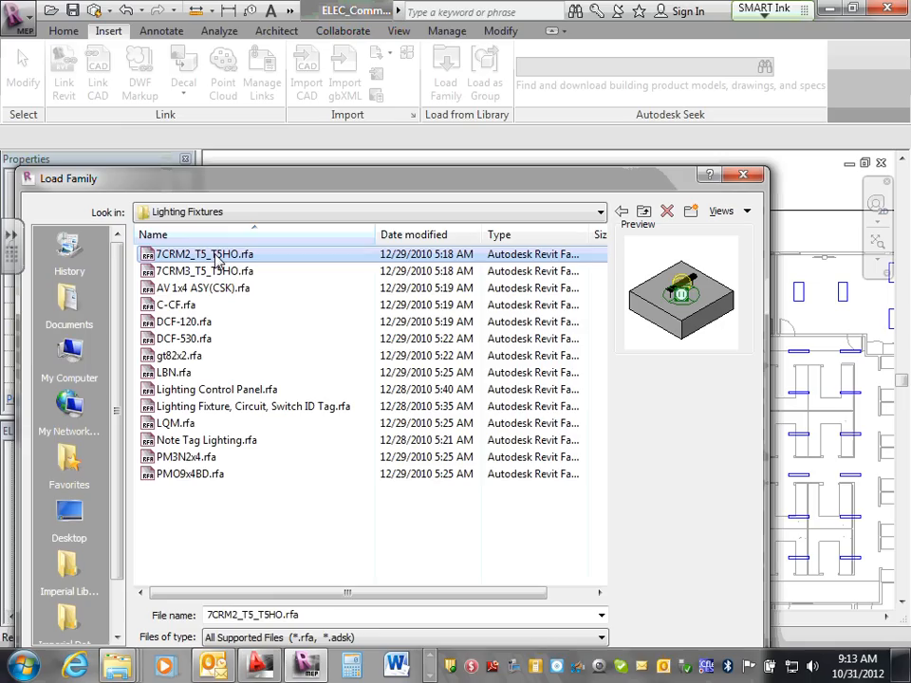
shift+click(214, 474)
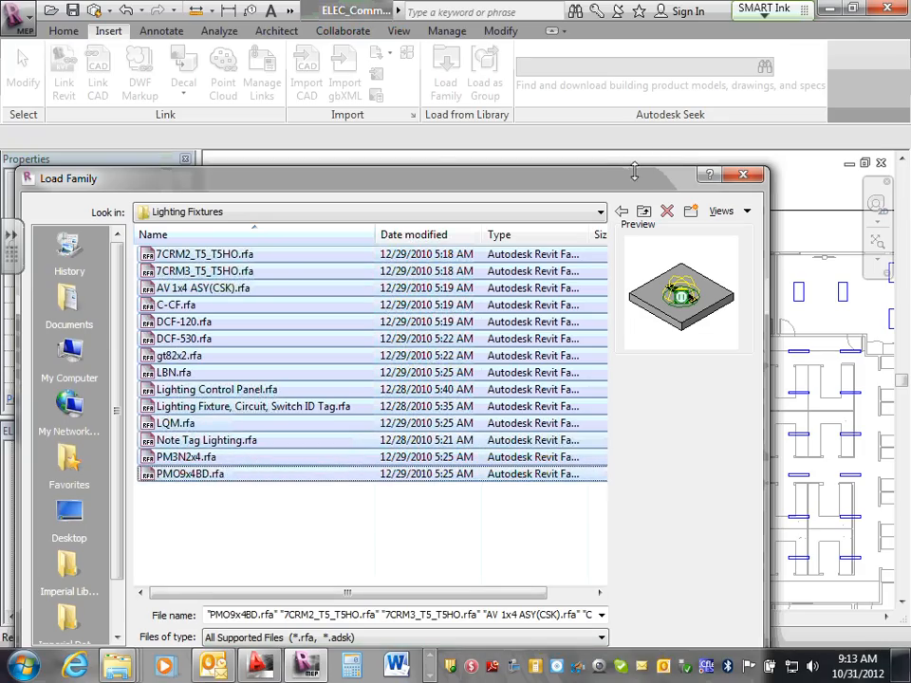
drag(634, 183, 643, 77)
click(622, 560)
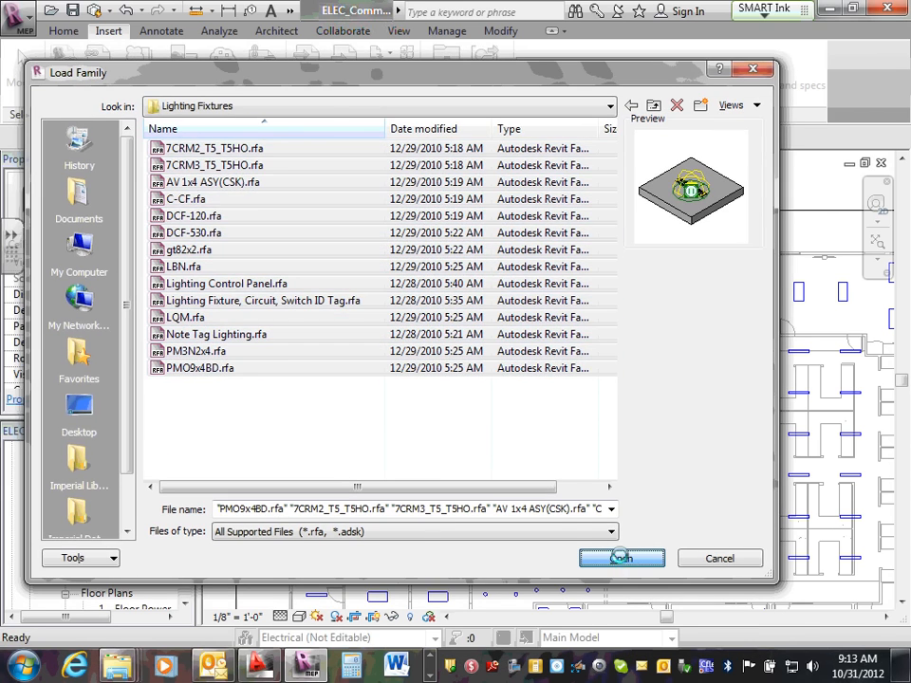
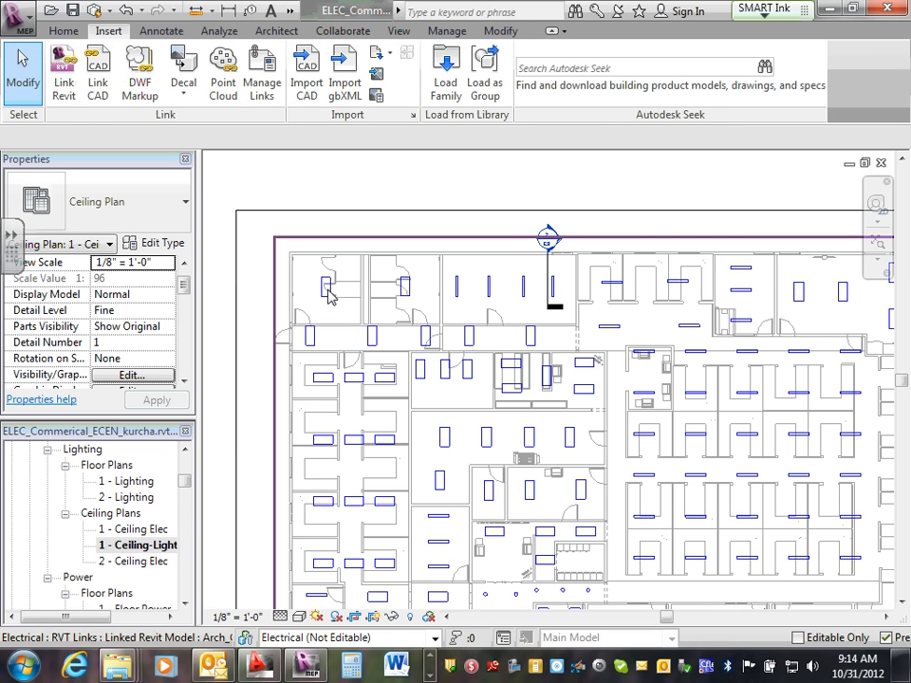
Examine the imported type label beside the wide luminaire in the building's upper-left room.
click(332, 291)
scroll(336, 288, up, 5)
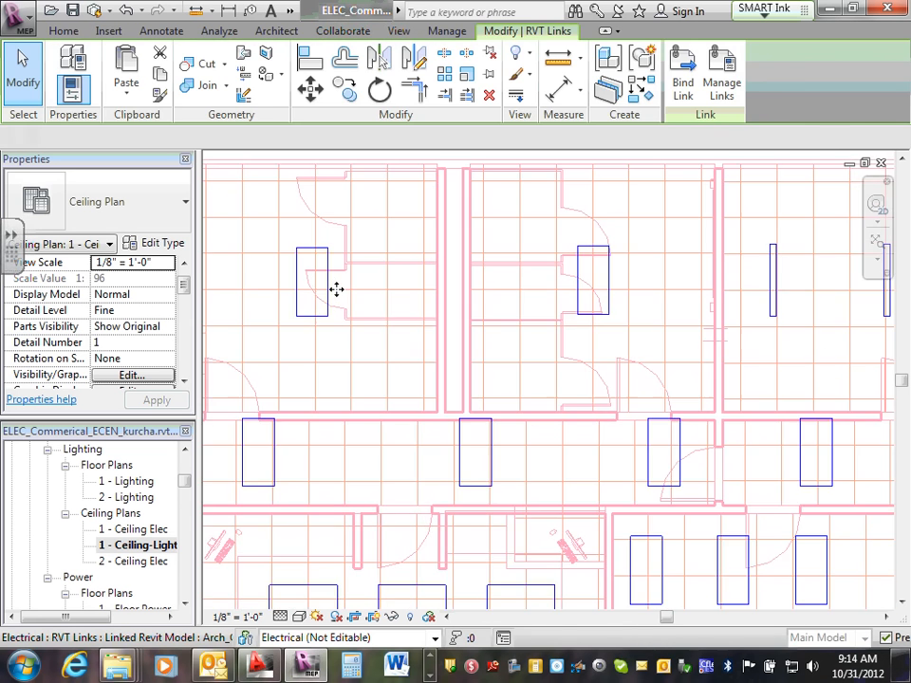
scroll(337, 287, up, 3)
key(Escape)
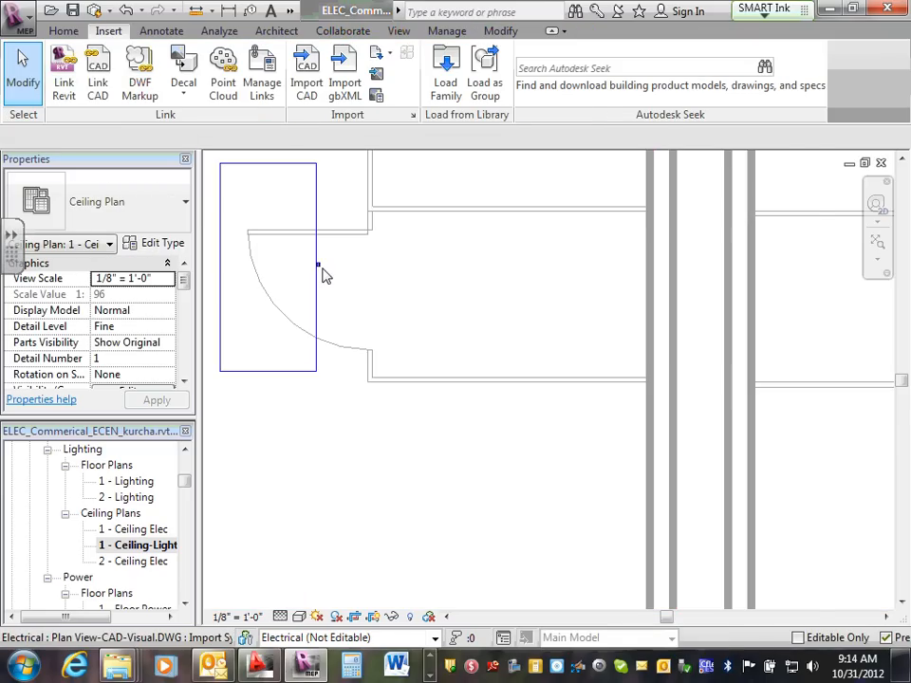
scroll(323, 274, up, 6)
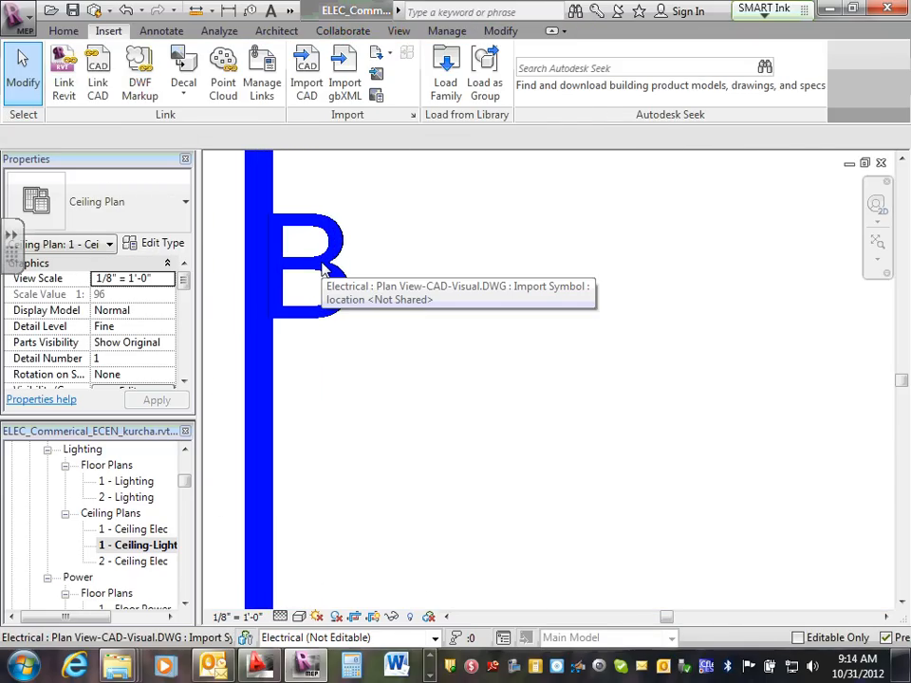
scroll(325, 270, down, 10)
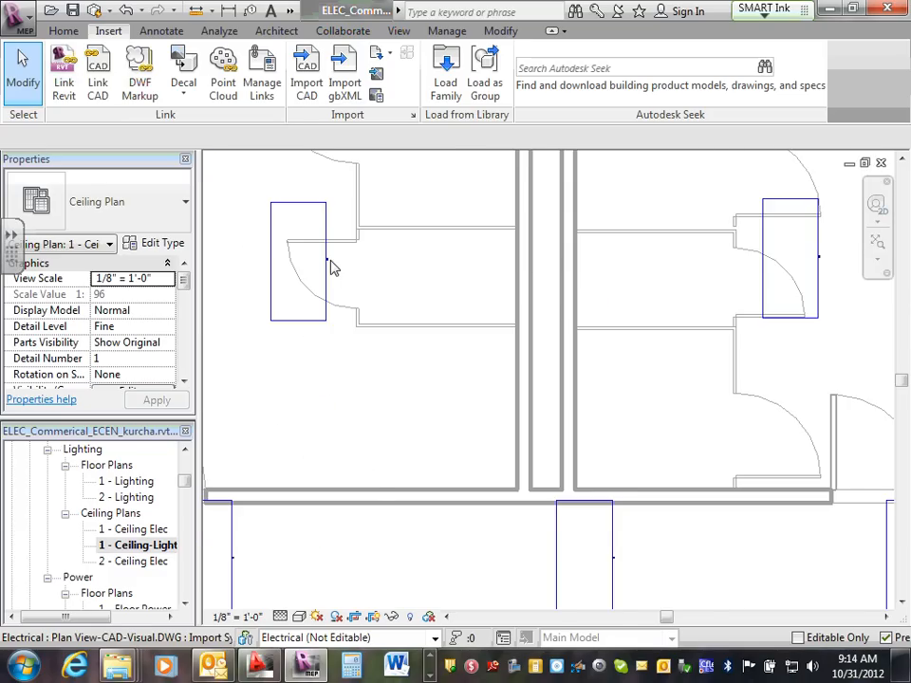
scroll(328, 265, down, 2)
scroll(338, 270, up, 8)
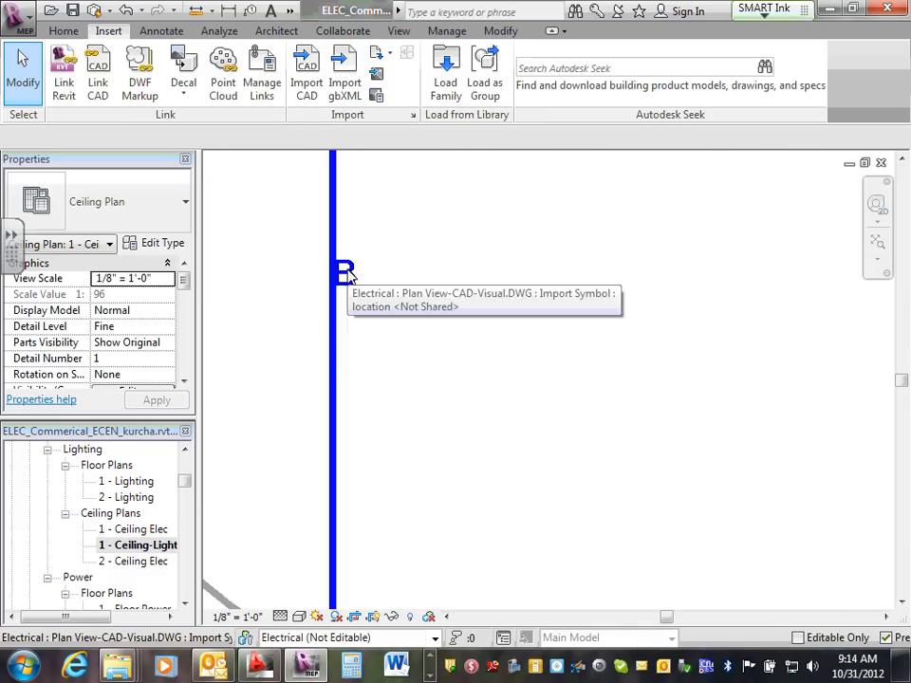
scroll(348, 274, down, 6)
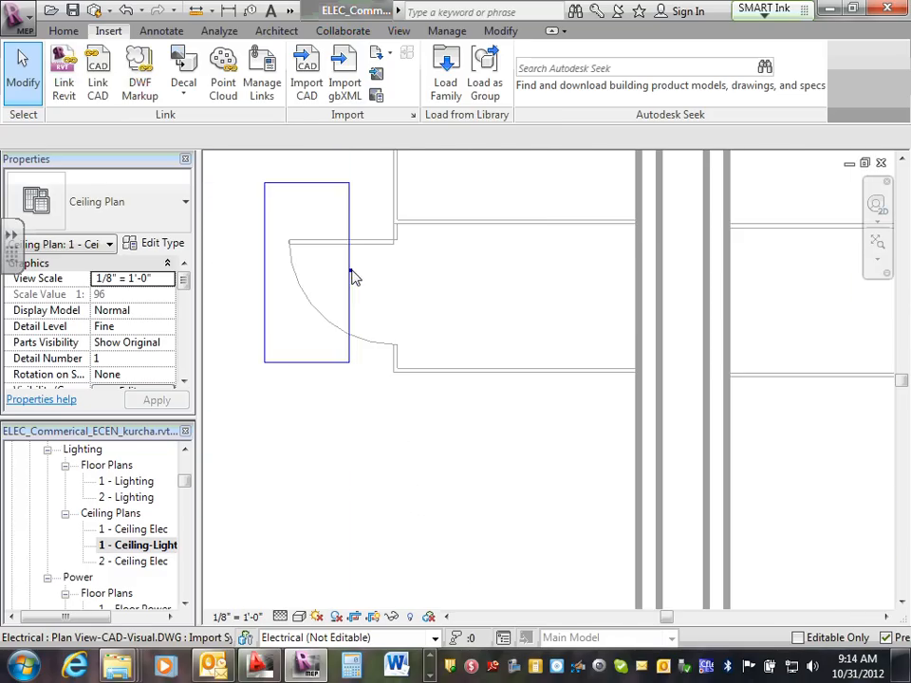
scroll(351, 275, down, 4)
scroll(291, 257, up, 4)
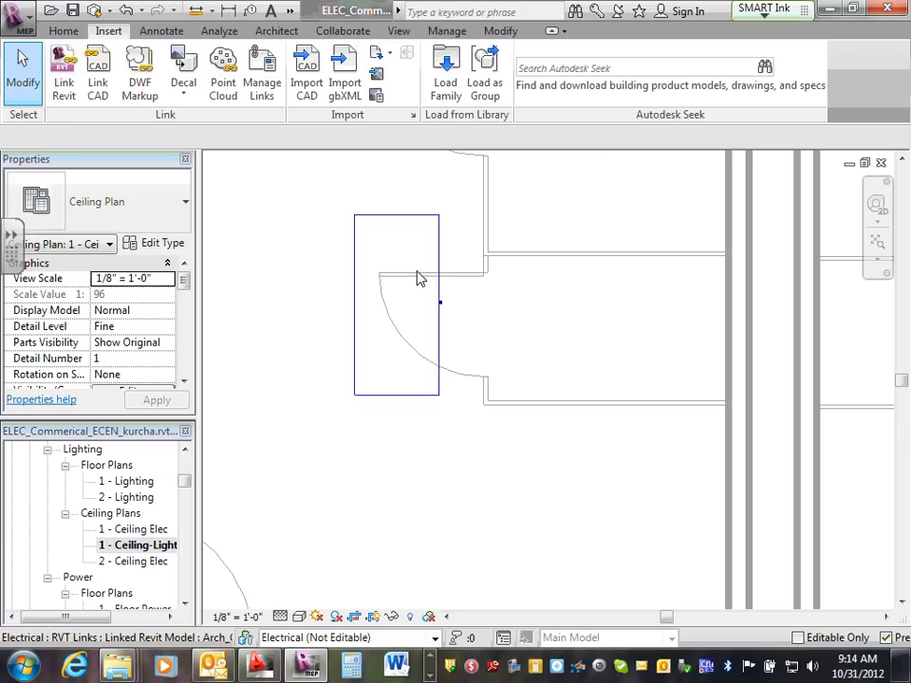
scroll(448, 313, up, 2)
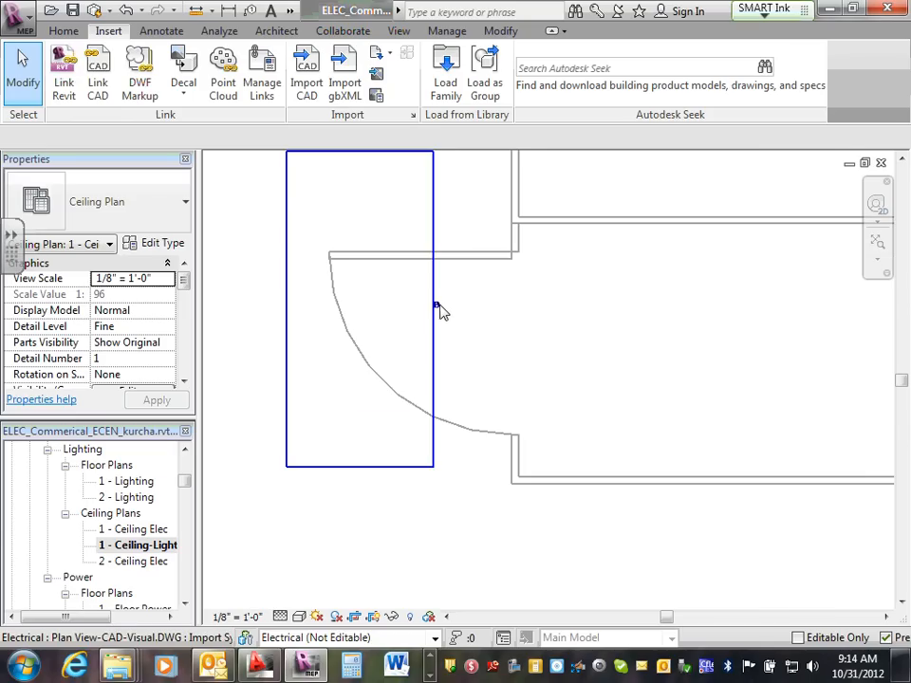
scroll(439, 311, up, 4)
scroll(441, 309, down, 6)
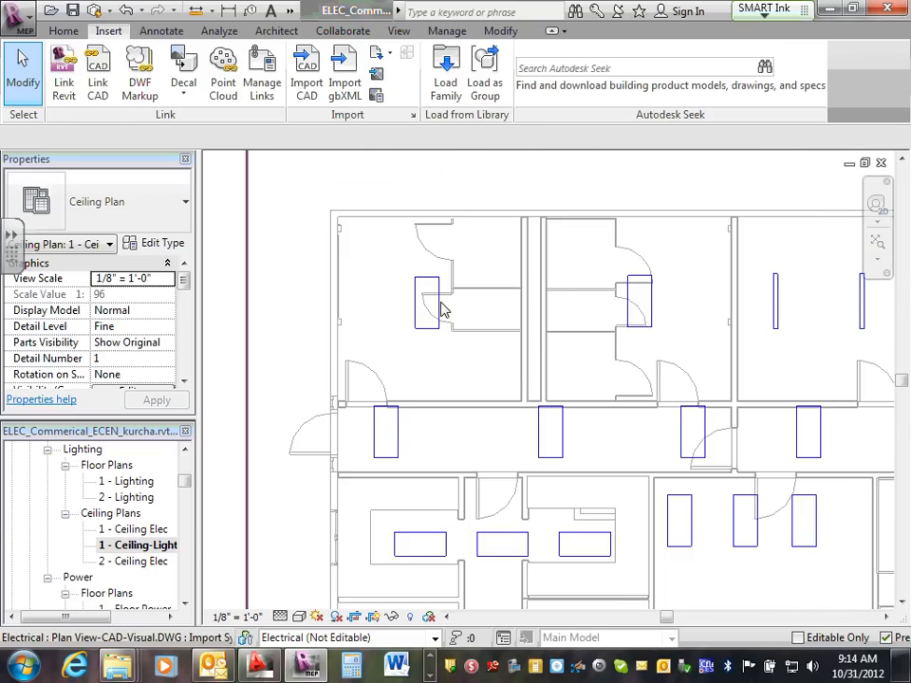
scroll(525, 324, up, 2)
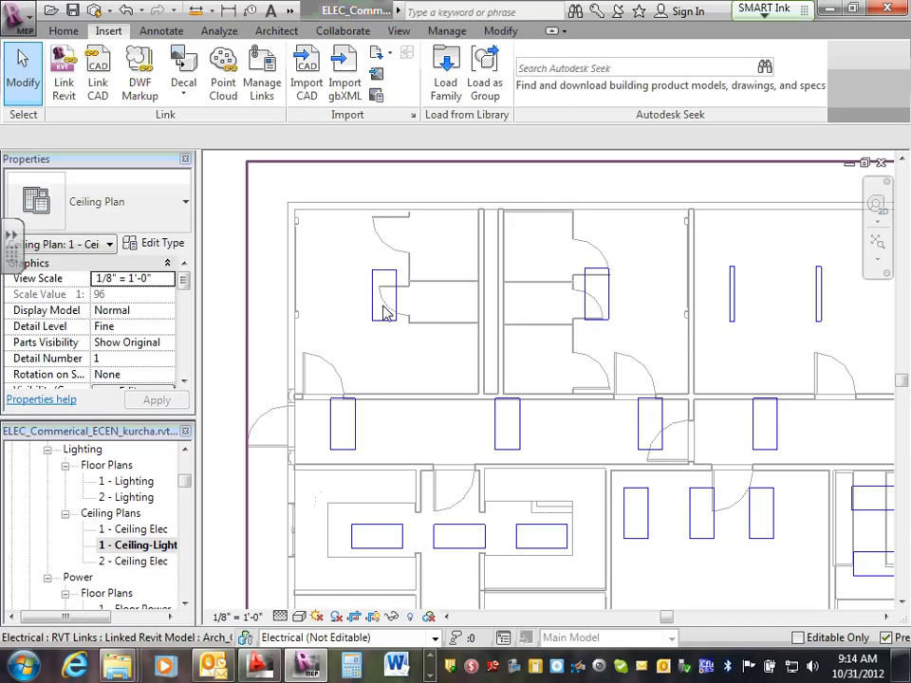
scroll(402, 306, up, 1)
scroll(399, 302, up, 6)
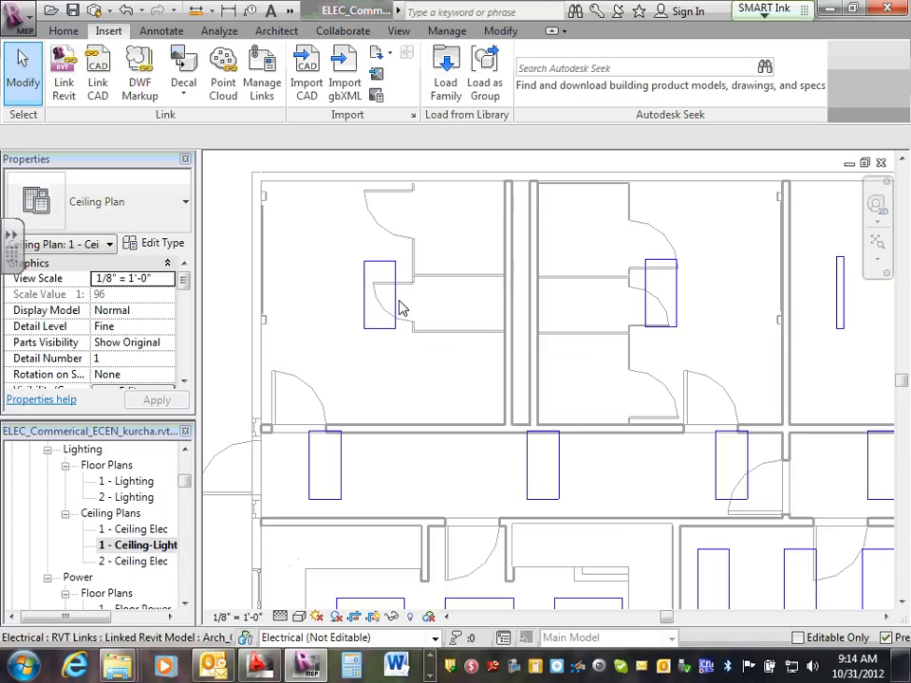
scroll(407, 290, up, 1)
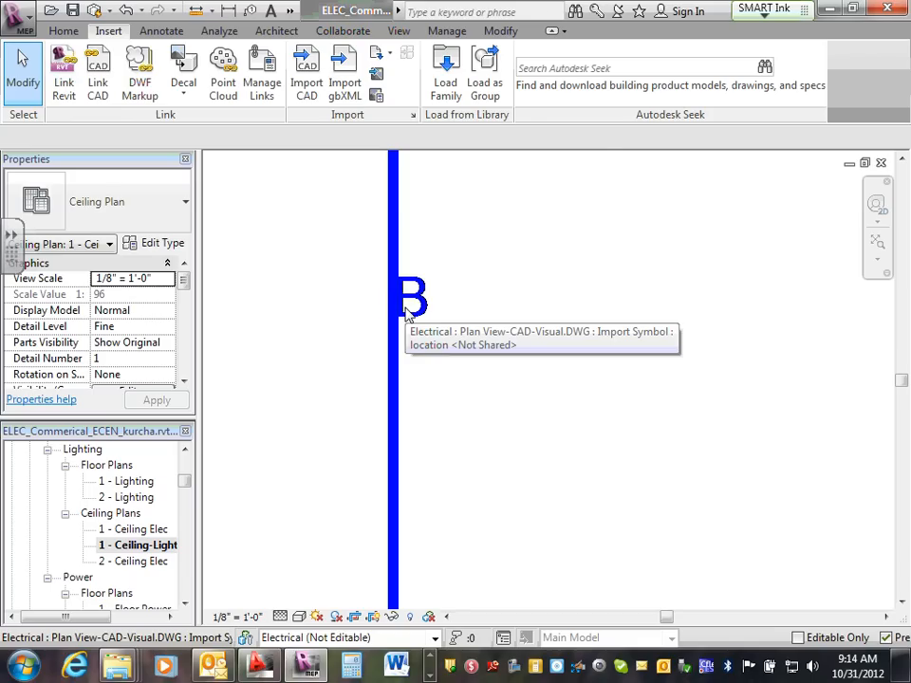
scroll(406, 313, down, 5)
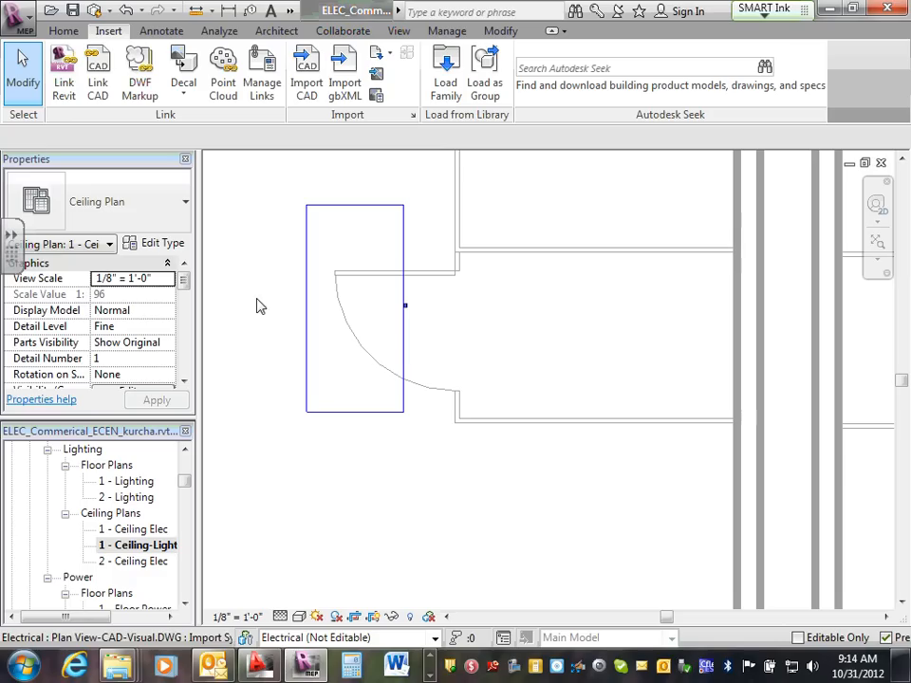
Switch to Visual Professional Edition, open the recent FLOORPLAN file and bring up its Luminaire Schedule.
click(430, 675)
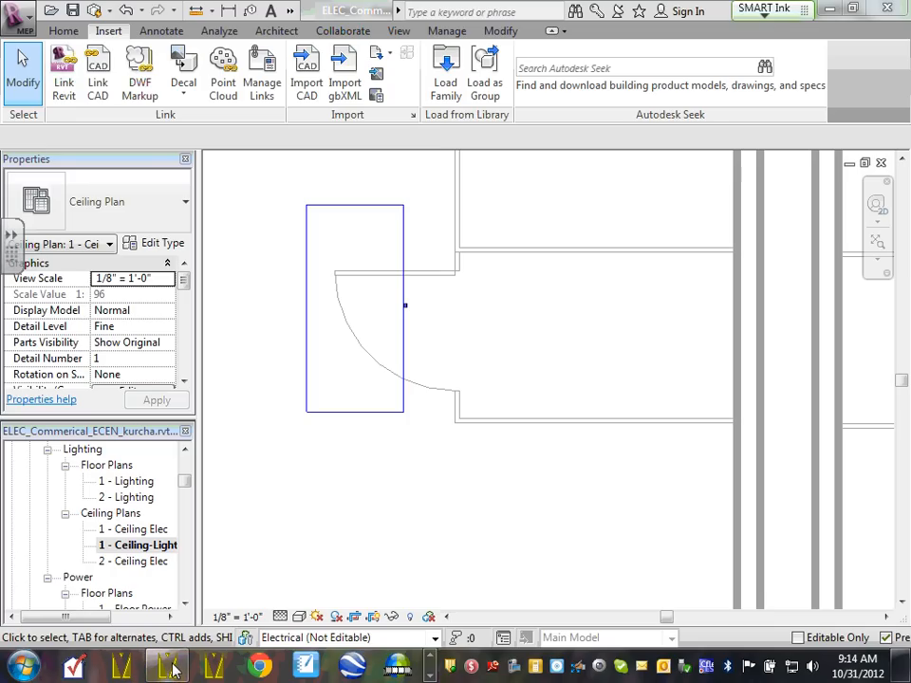
click(171, 669)
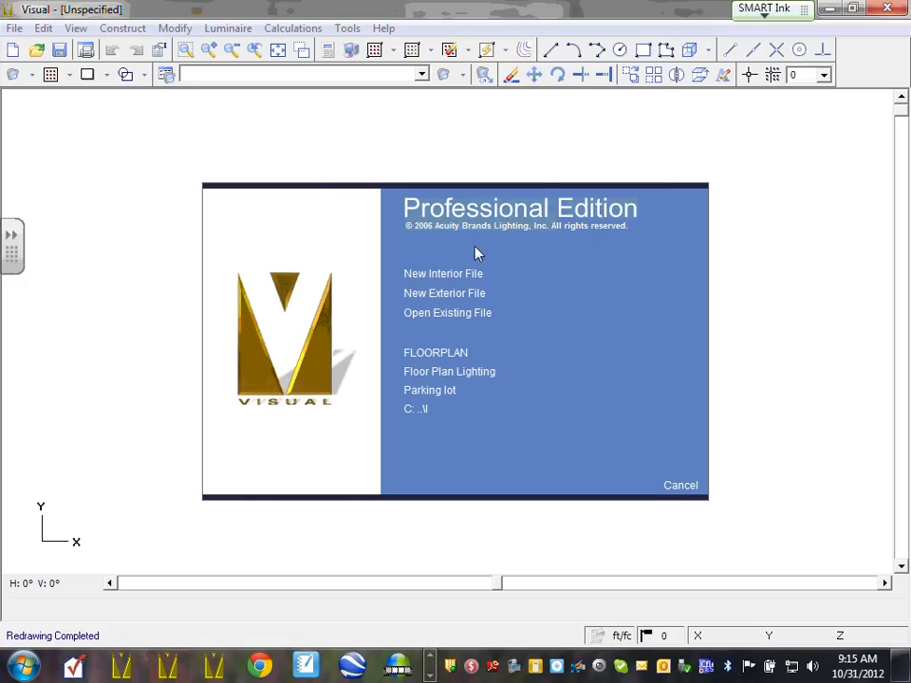
click(442, 356)
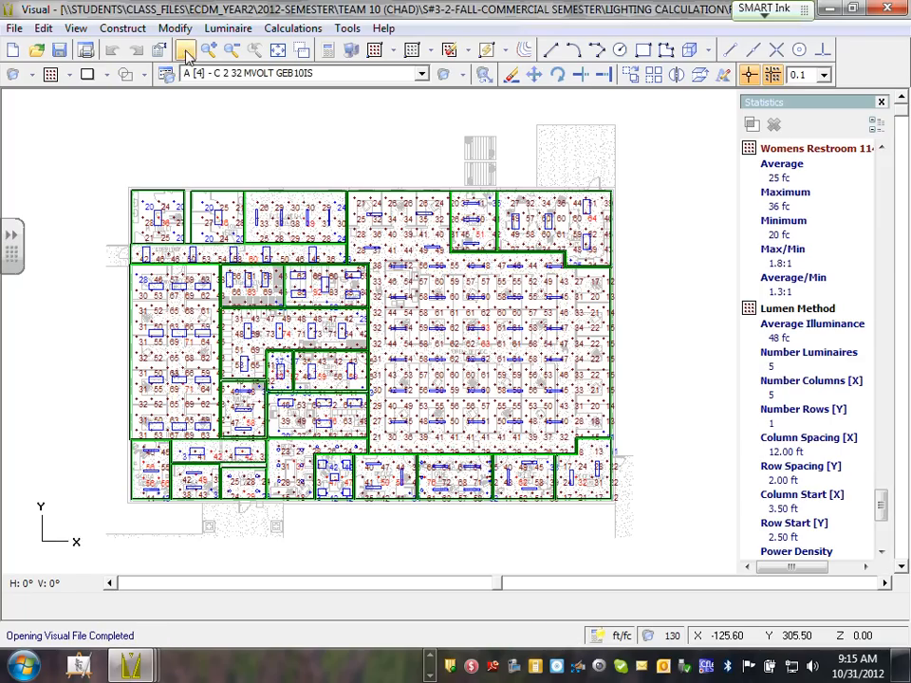
click(166, 79)
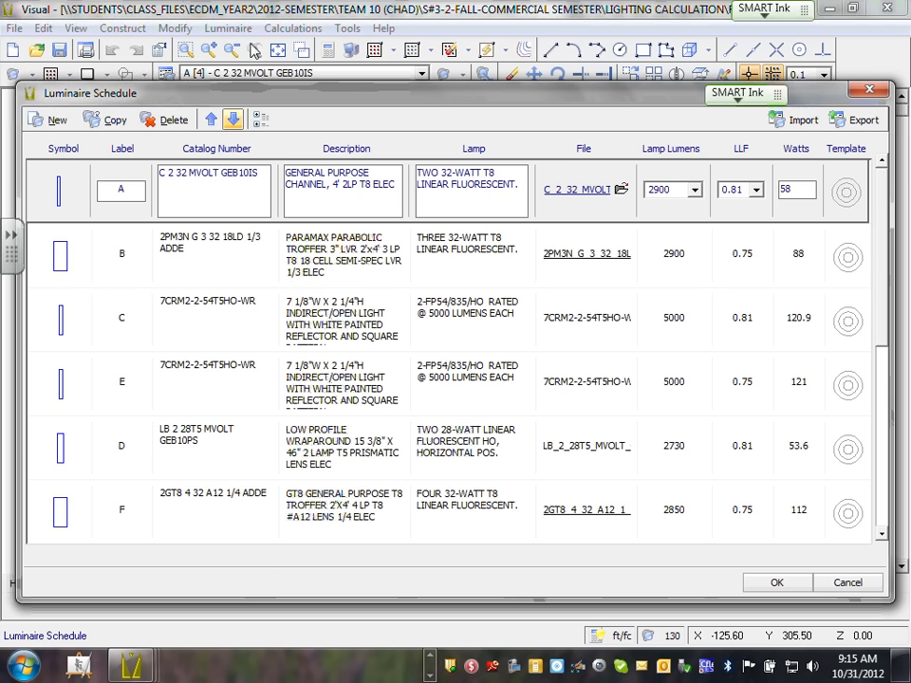
Close the Luminaire Schedule, review the luminaire schedule page in the Print Editor and return to the floor plan.
click(869, 91)
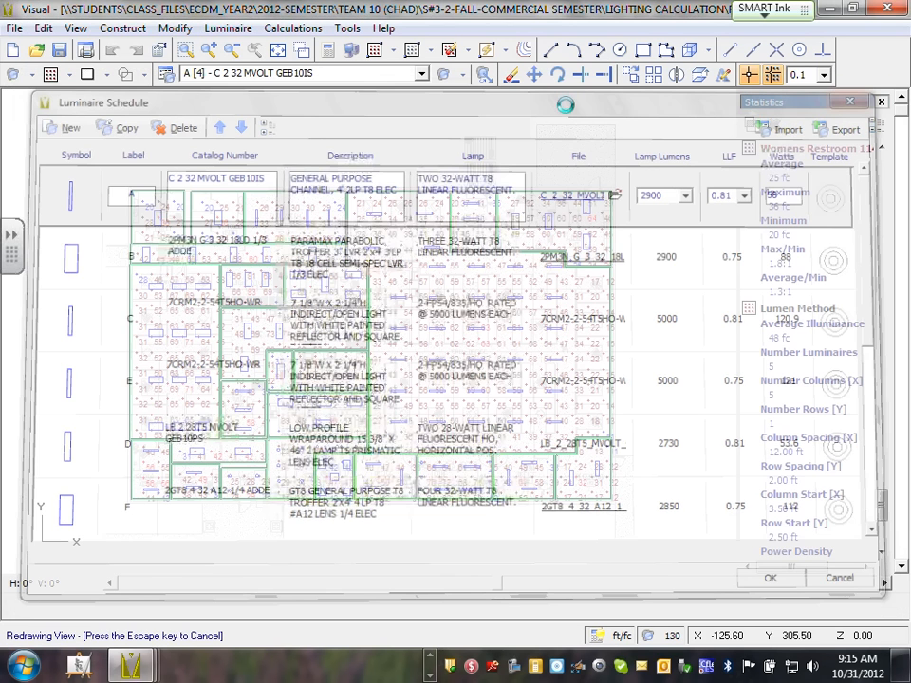
click(14, 28)
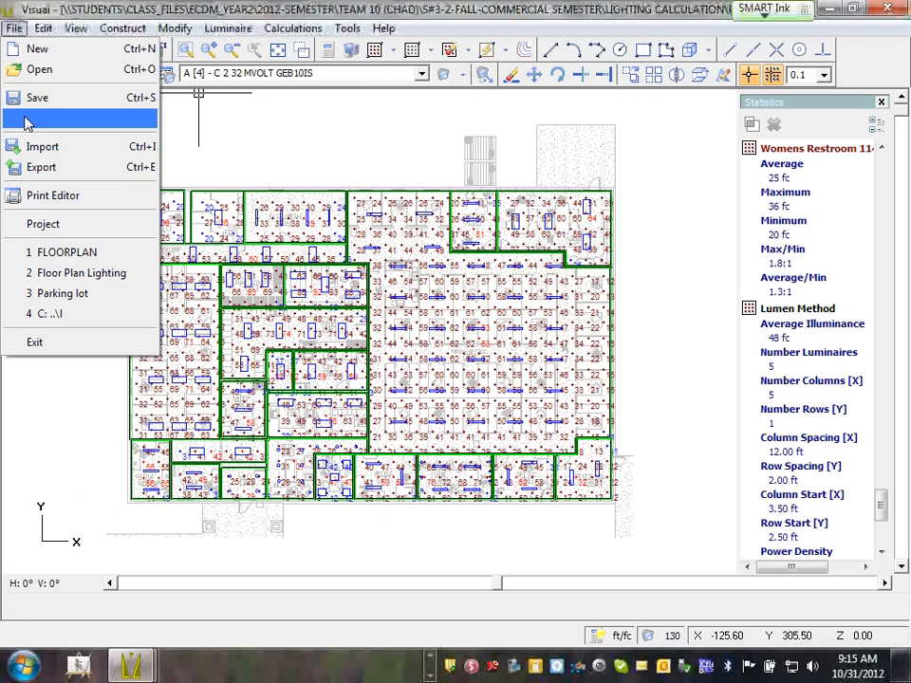
click(52, 195)
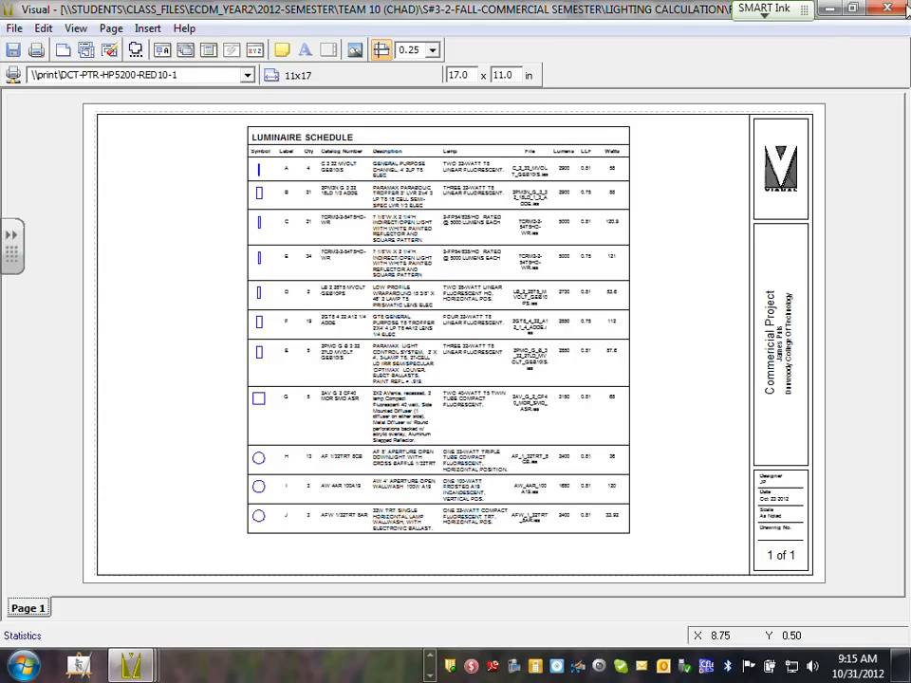
click(892, 13)
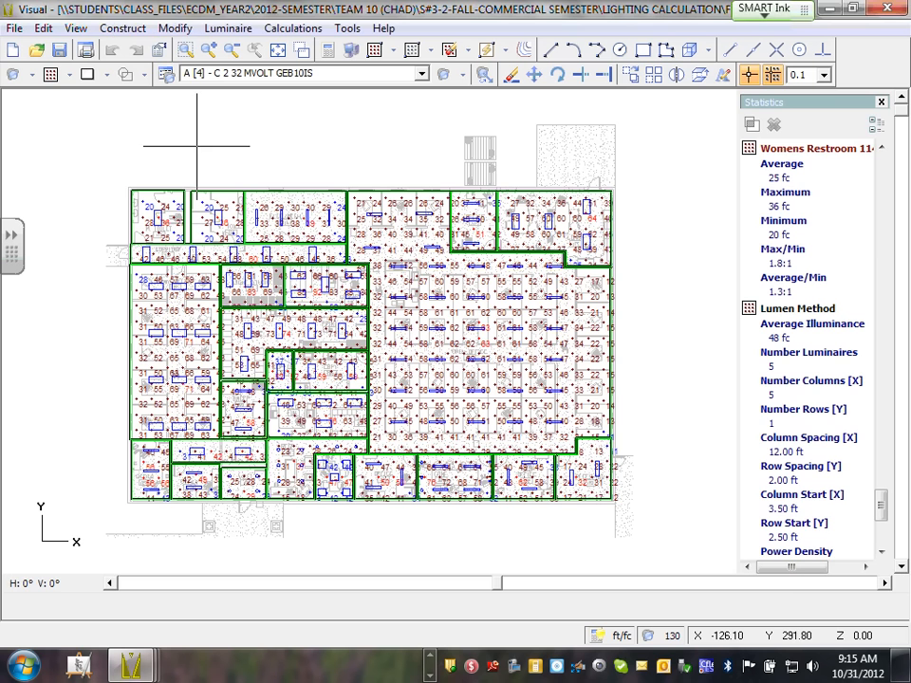
Recheck the catalog numbers and descriptions in the Luminaire Schedule, close it and switch to Revit MEP.
click(128, 47)
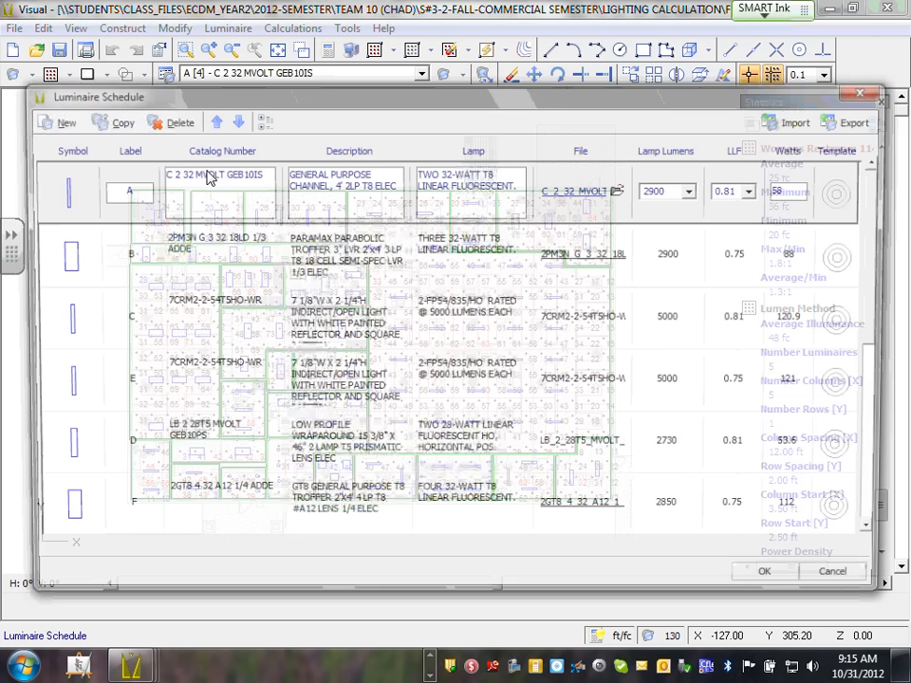
click(166, 255)
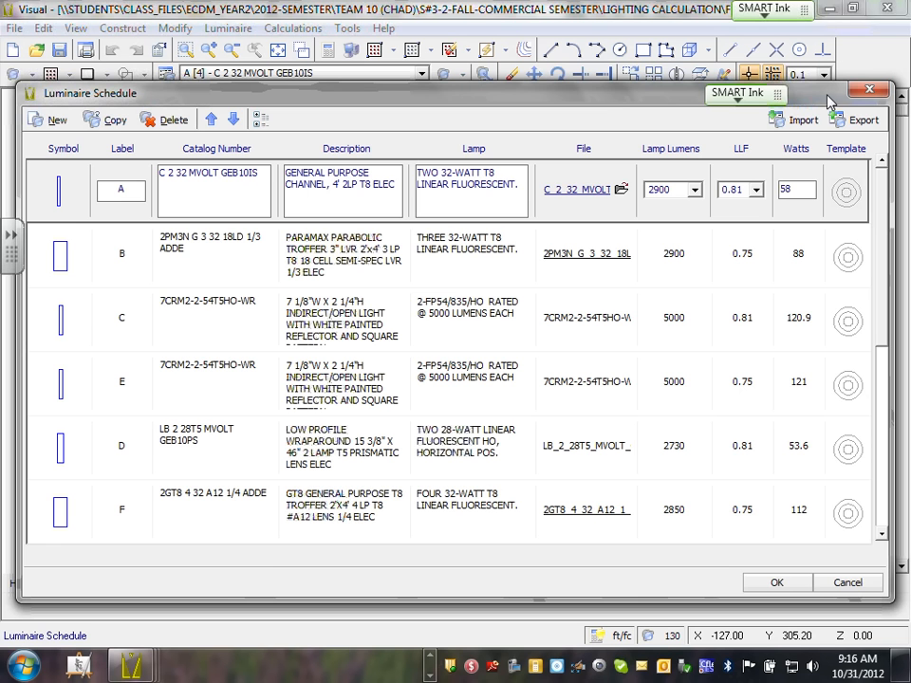
click(867, 91)
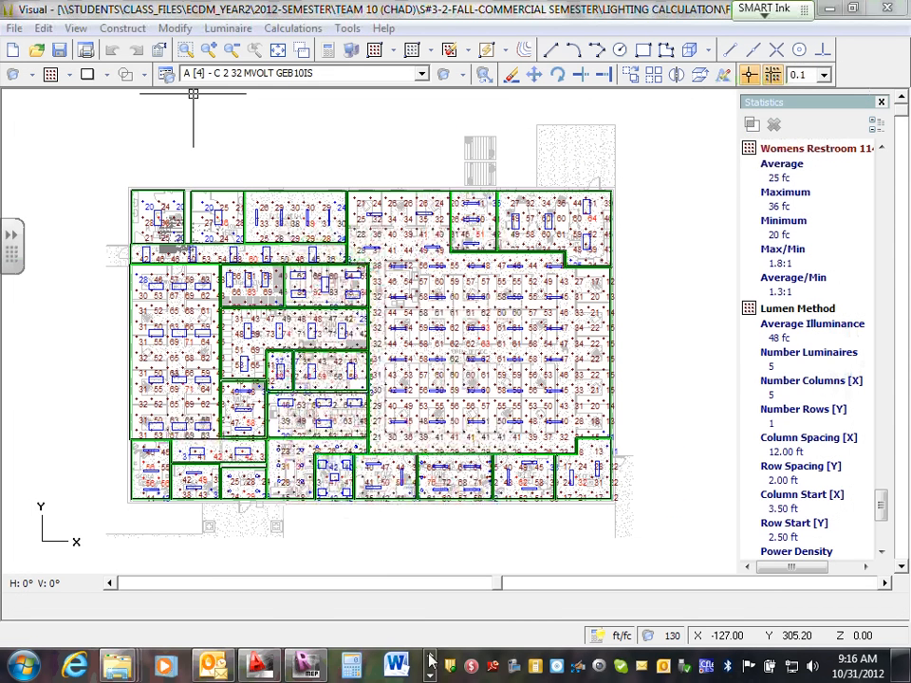
click(305, 664)
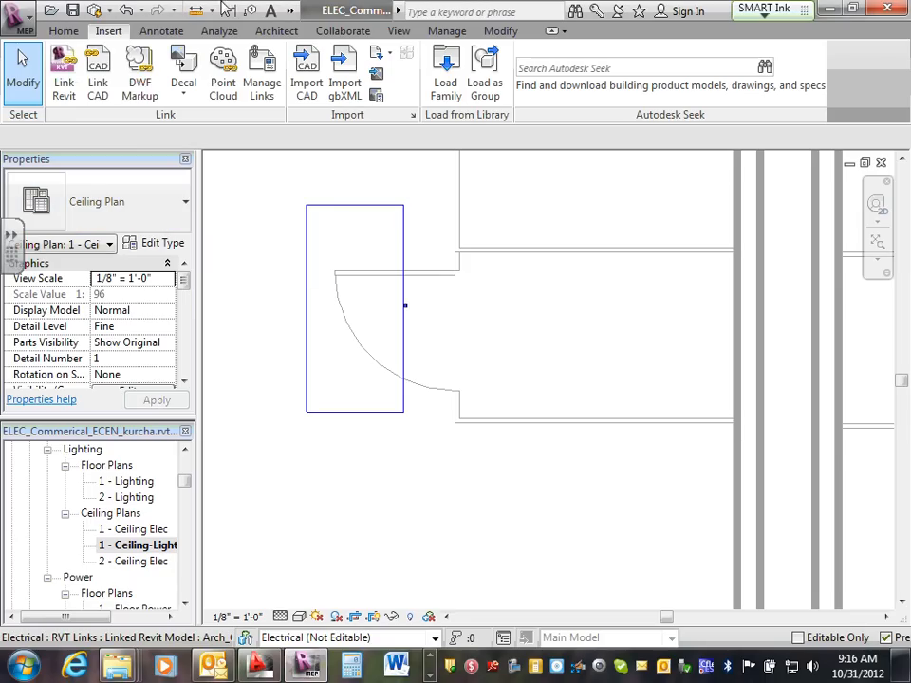
Try to place a PM3N2x4 lighting fixture of type 2PM3N 4 32 32LD 1/4 TUBI on the ceiling plan.
click(55, 33)
click(627, 114)
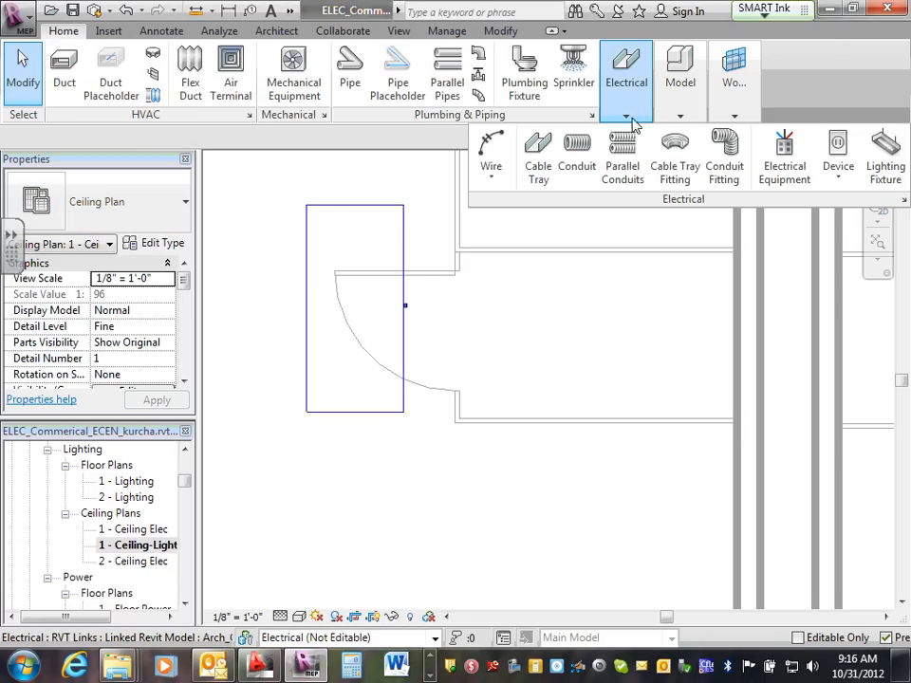
click(882, 159)
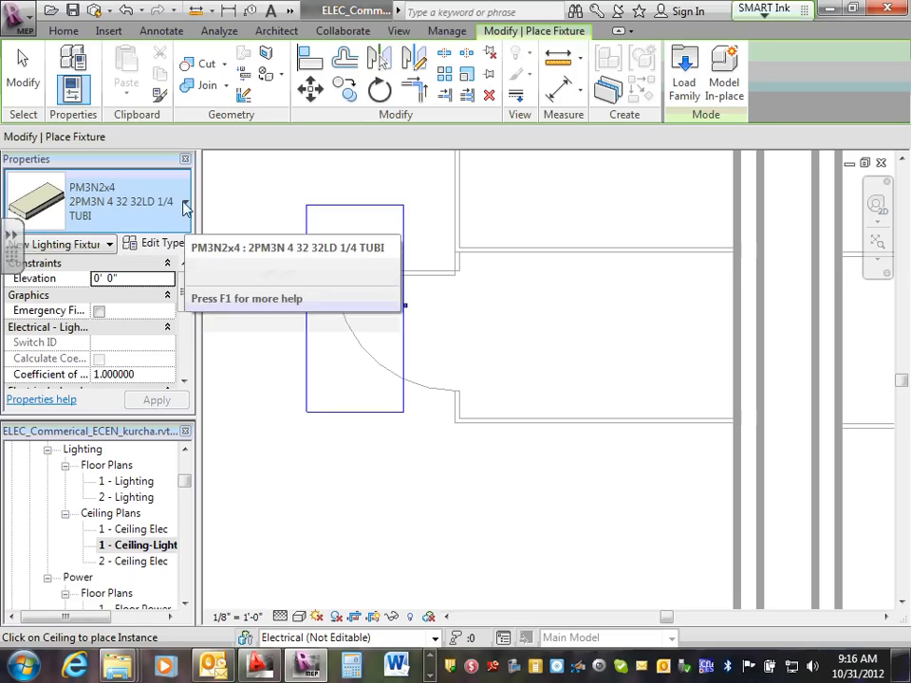
click(186, 205)
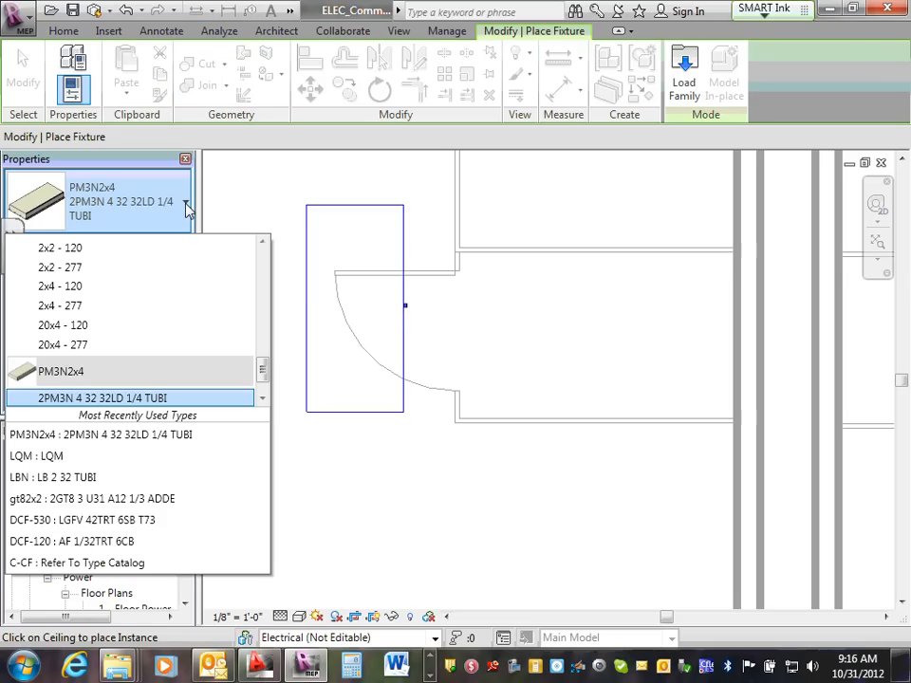
scroll(185, 264, up, 2)
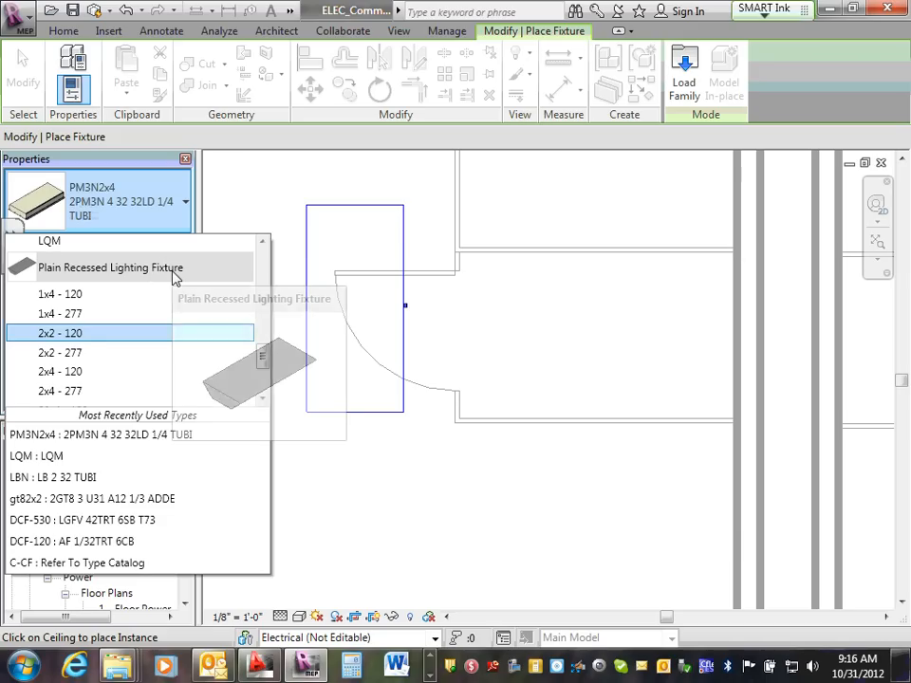
scroll(175, 279, down, 4)
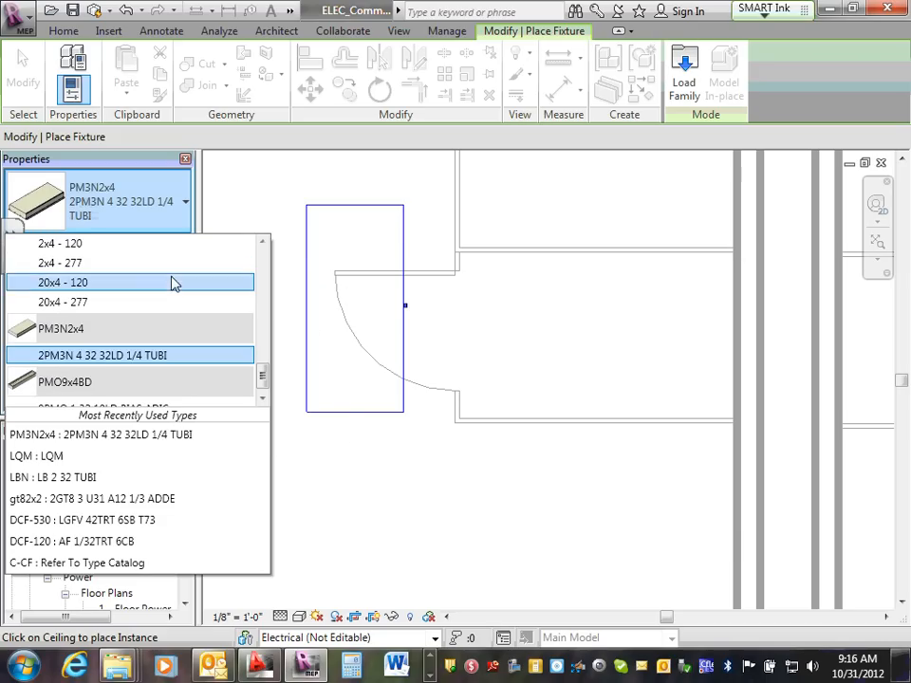
scroll(174, 284, down, 1)
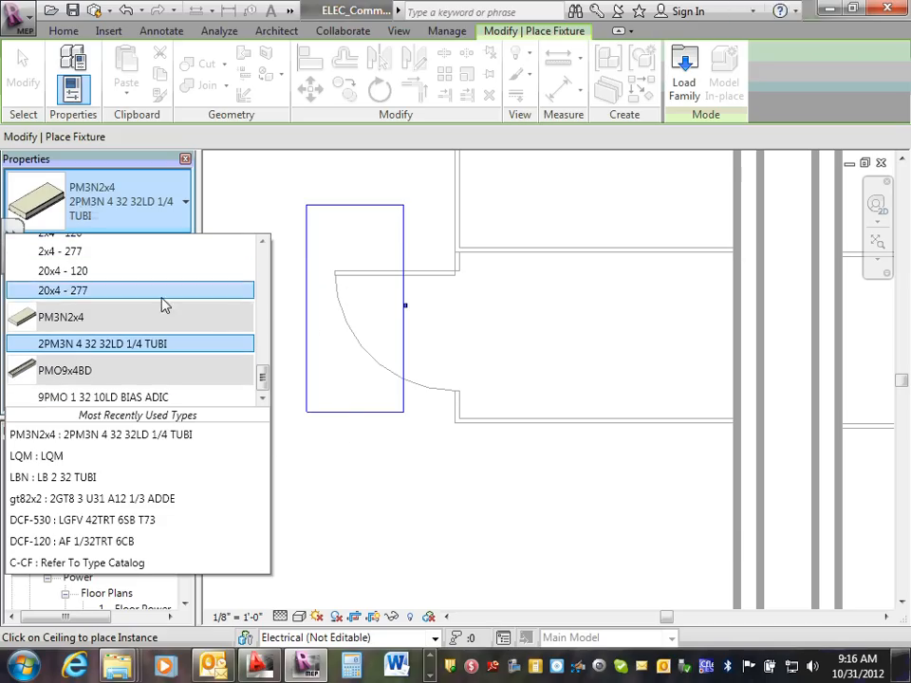
click(108, 347)
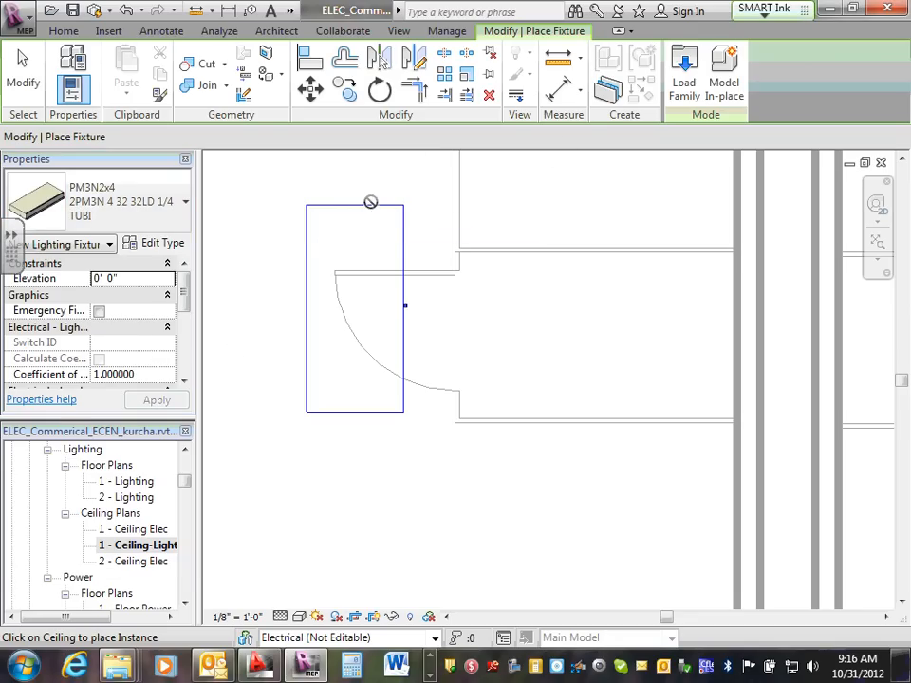
scroll(383, 211, down, 5)
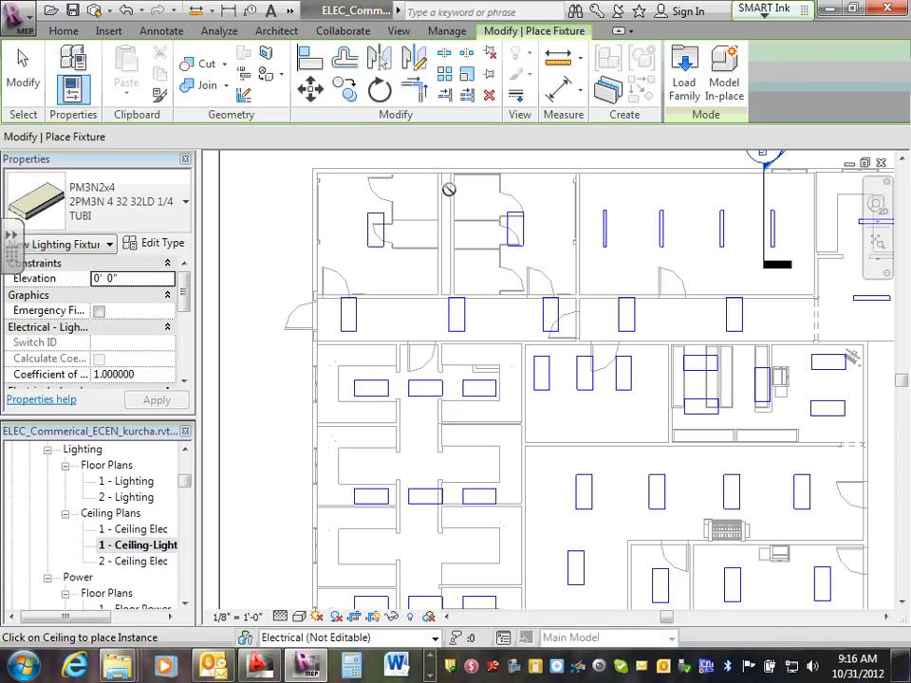
key(Escape)
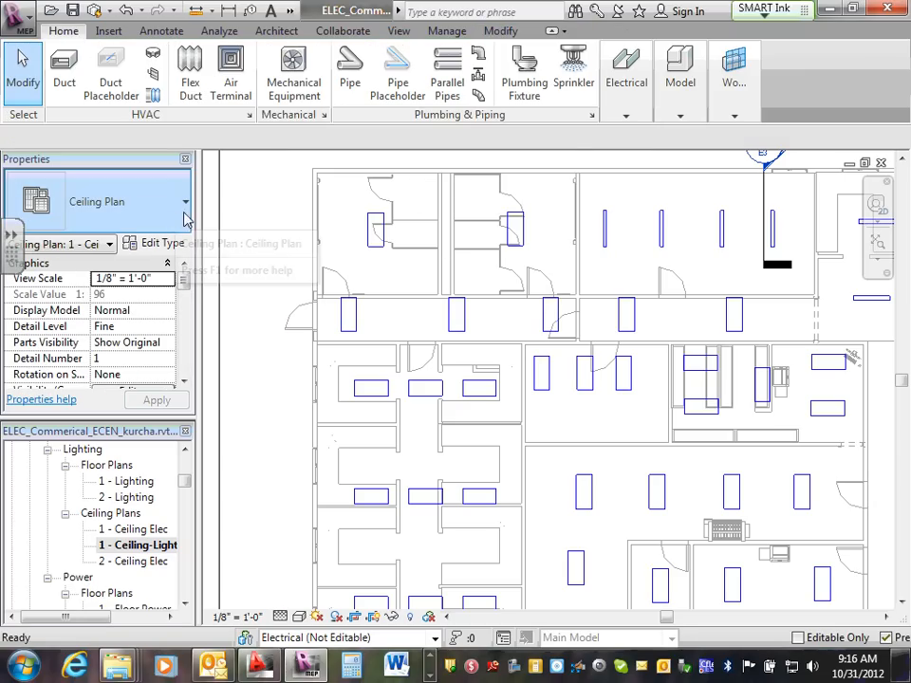
Restart Lighting Fixture placement and try the PM3N2x4 type 2PM3N 4 32 32LD 1/4 TUBI again in the building's upper-left room.
mouse_move(624, 116)
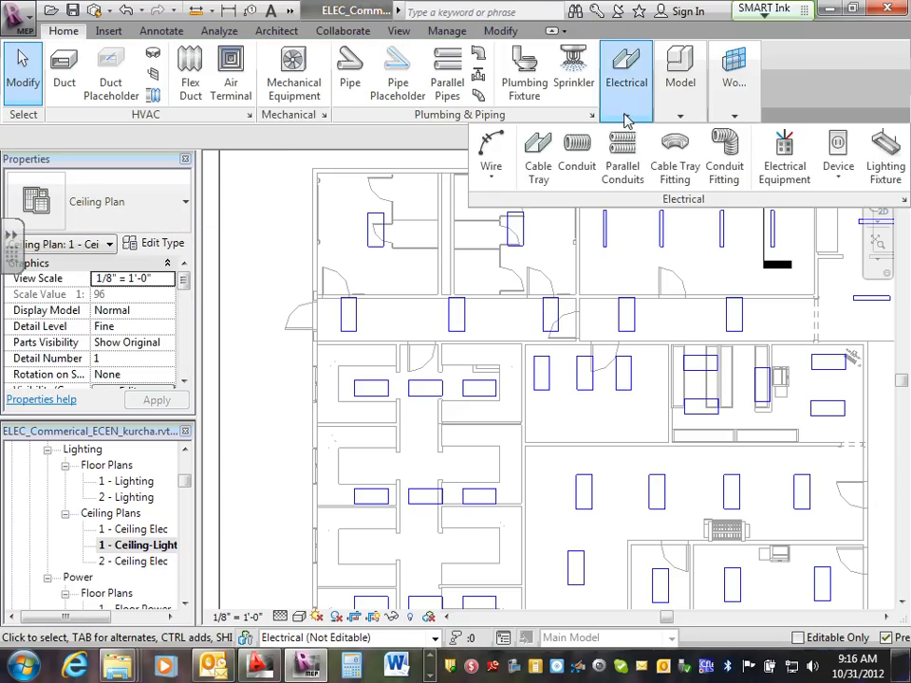
click(886, 154)
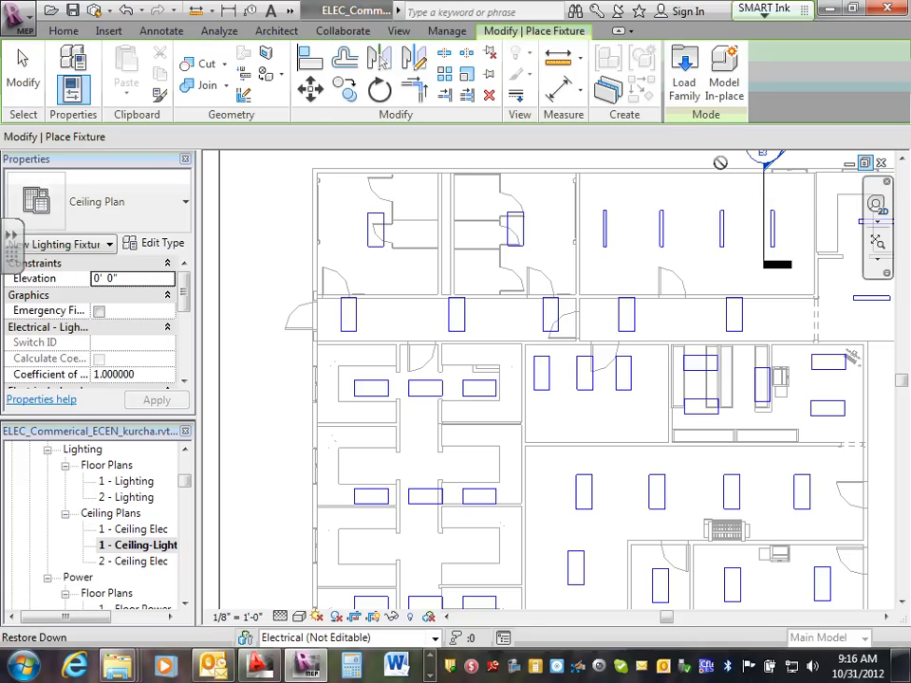
click(185, 203)
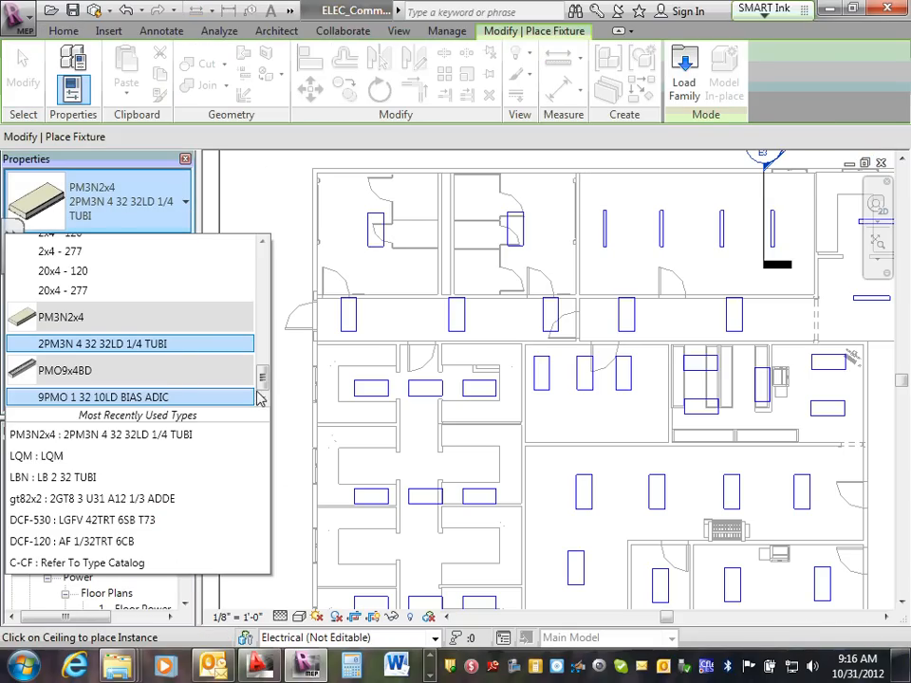
scroll(262, 375, up, 2)
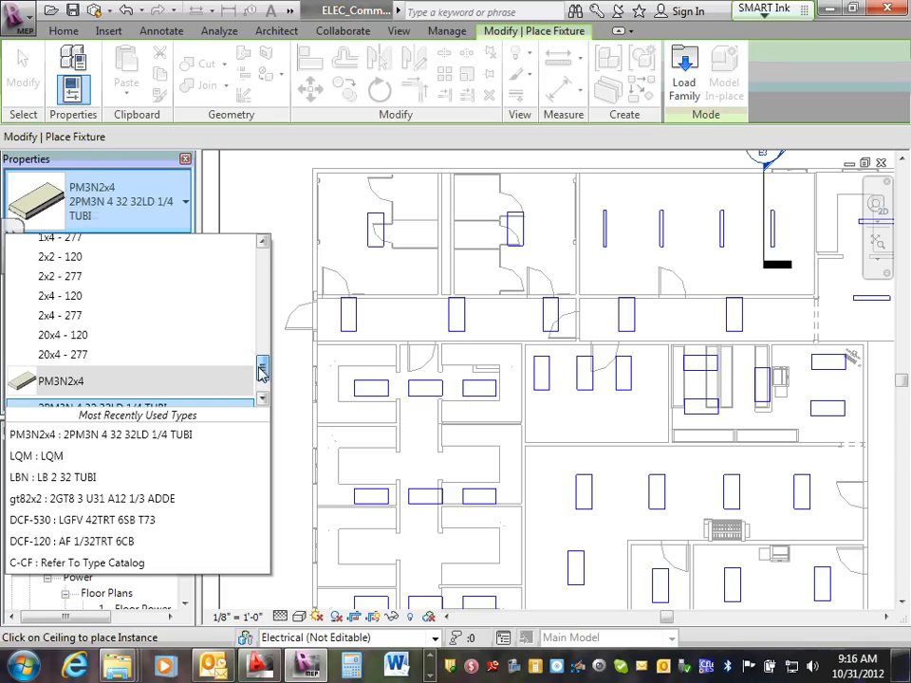
scroll(105, 374, down, 1)
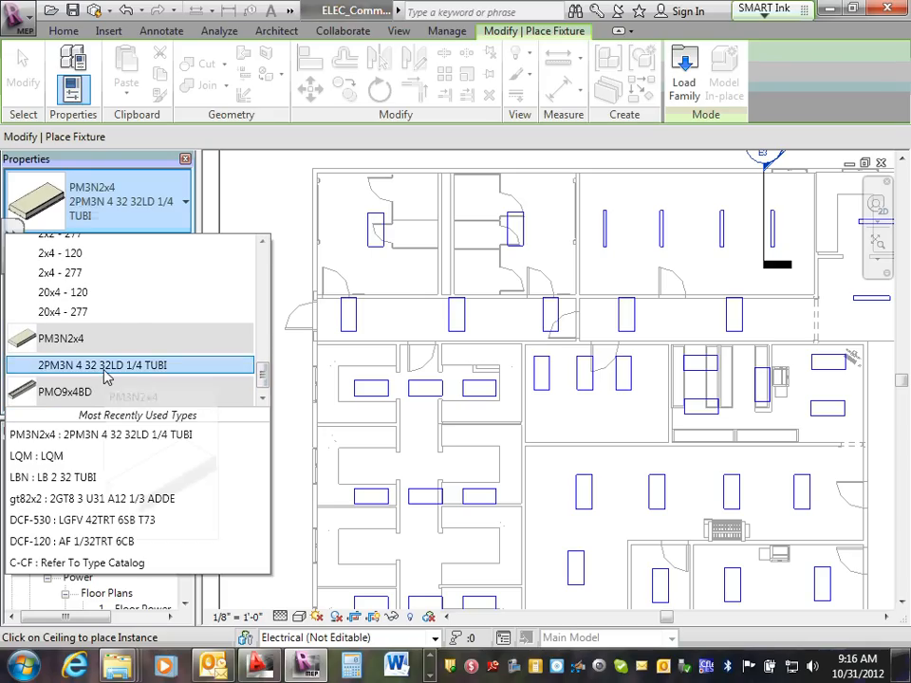
click(105, 371)
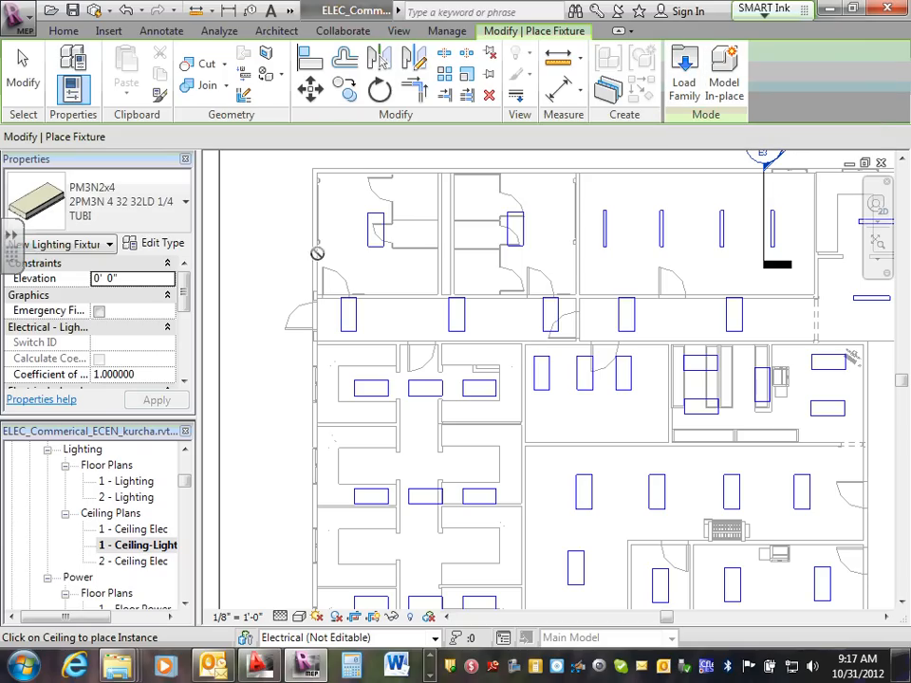
key(Escape)
key(Escape)
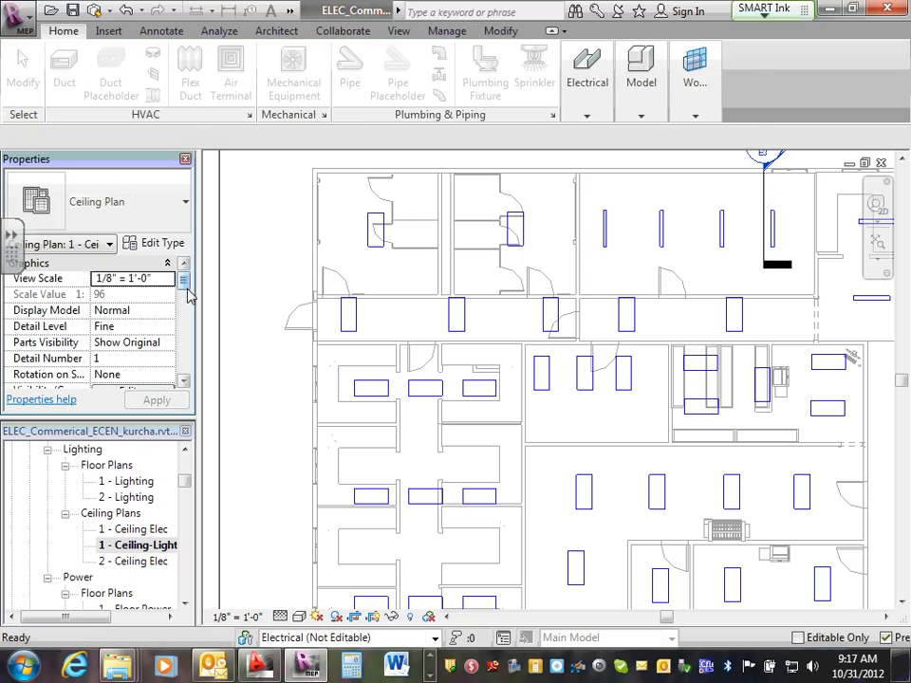
Try placing a Plain Recessed Lighting Fixture 2x4 - 120 on the ceiling face, aligned with the imported luminaire outline in the upper-left room.
click(625, 85)
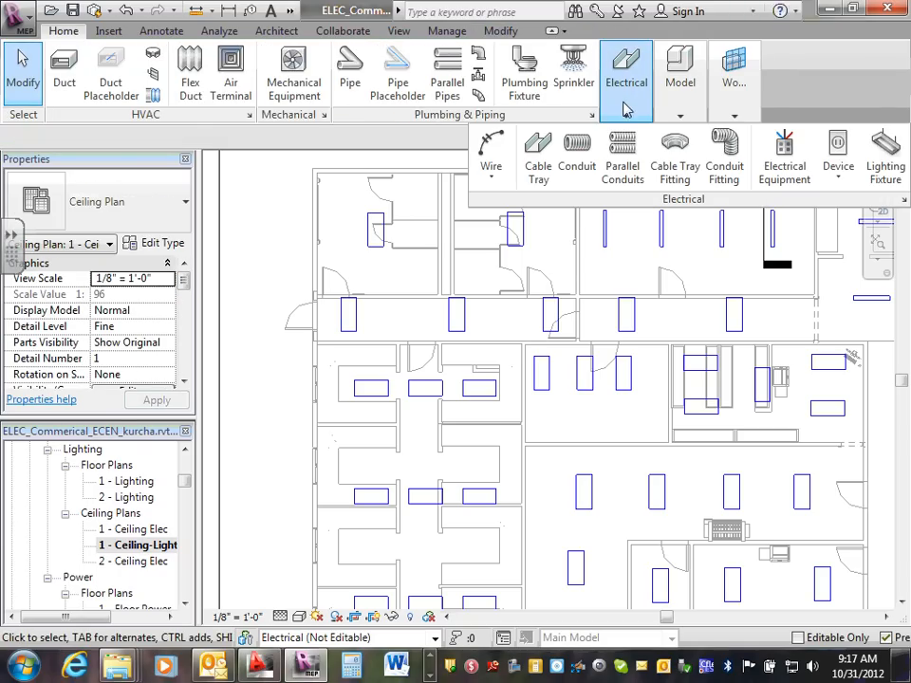
click(874, 171)
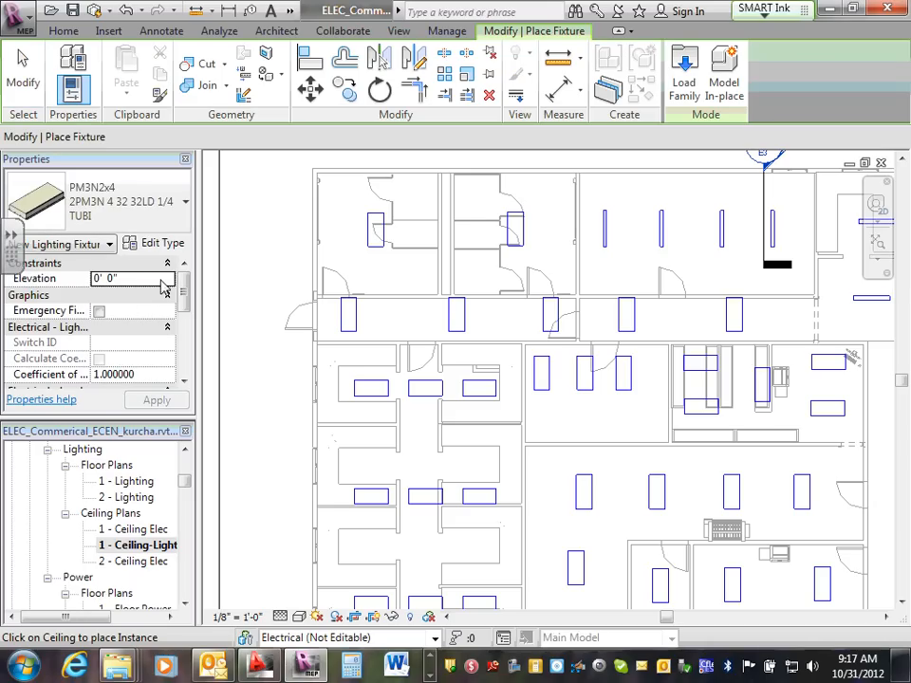
click(187, 217)
scroll(175, 301, up, 3)
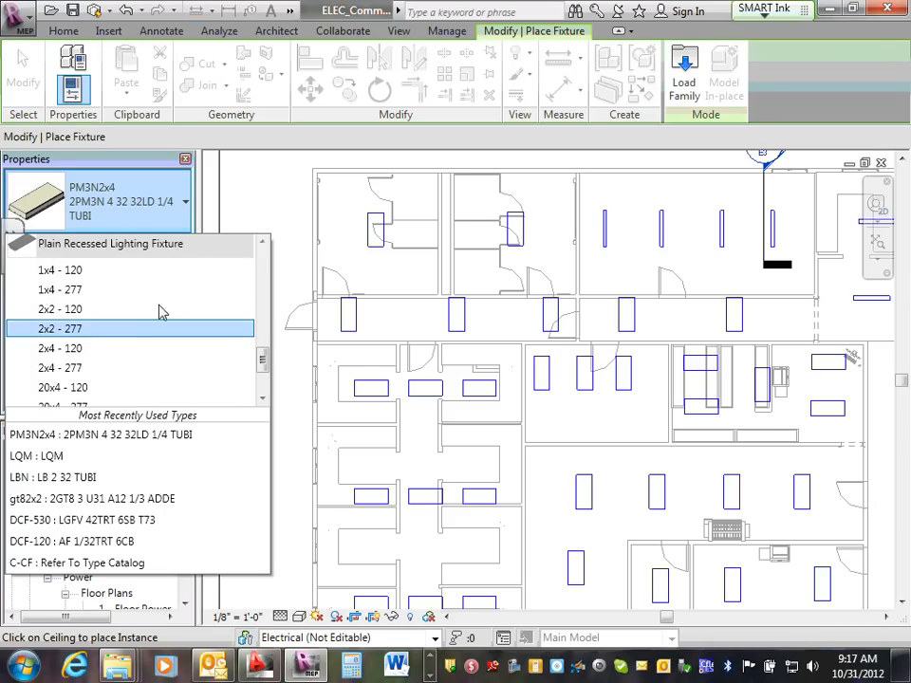
click(123, 359)
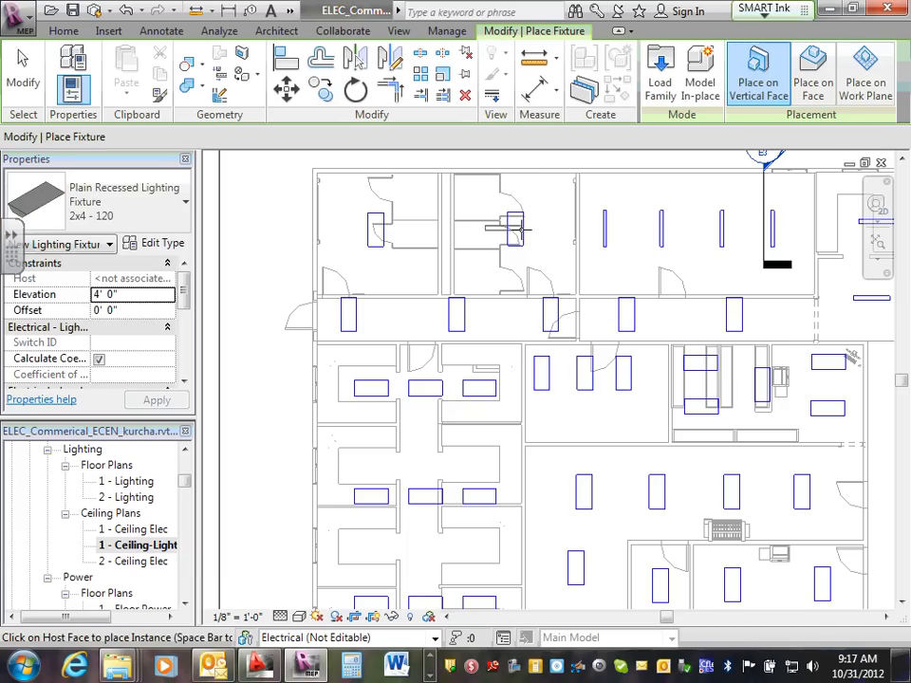
click(372, 231)
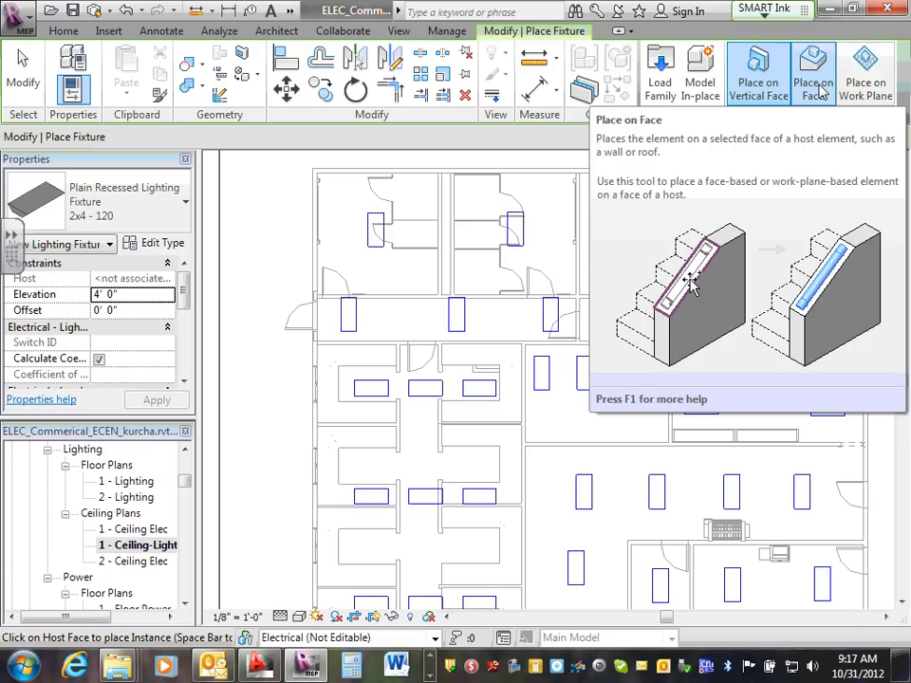
click(814, 87)
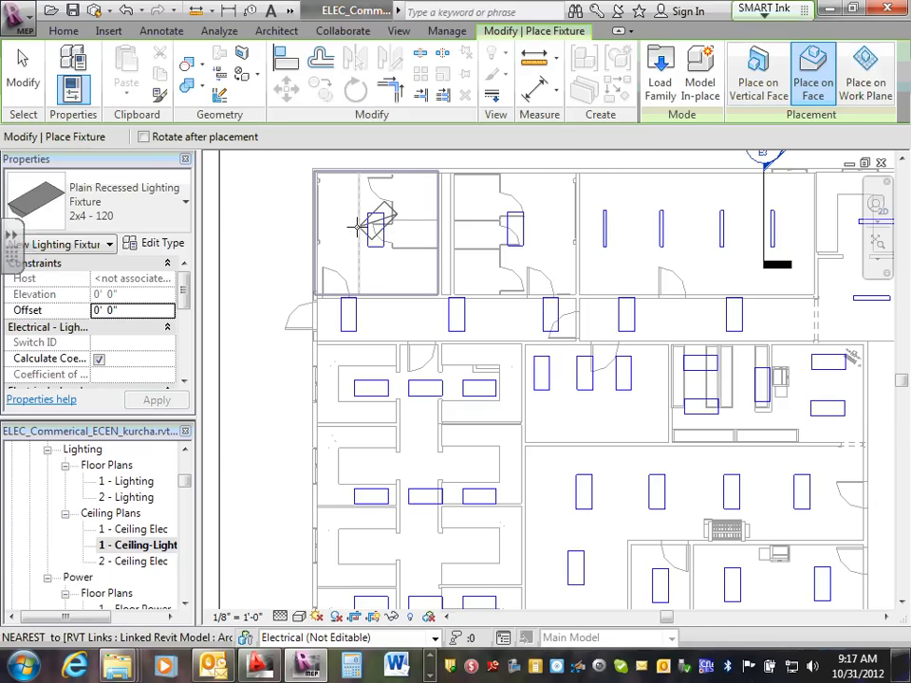
scroll(372, 250, up, 2)
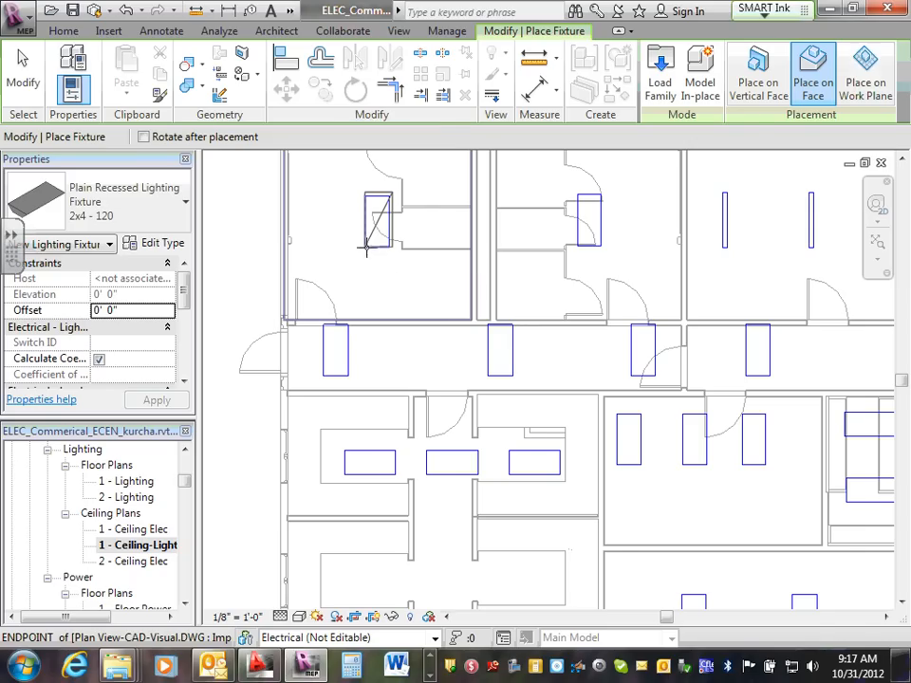
key(Escape)
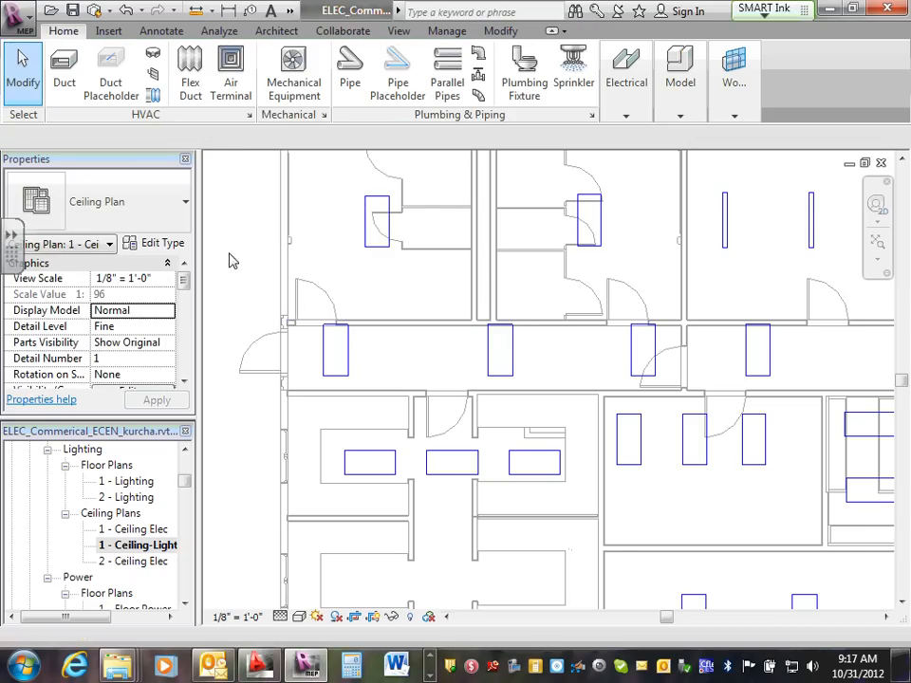
click(185, 206)
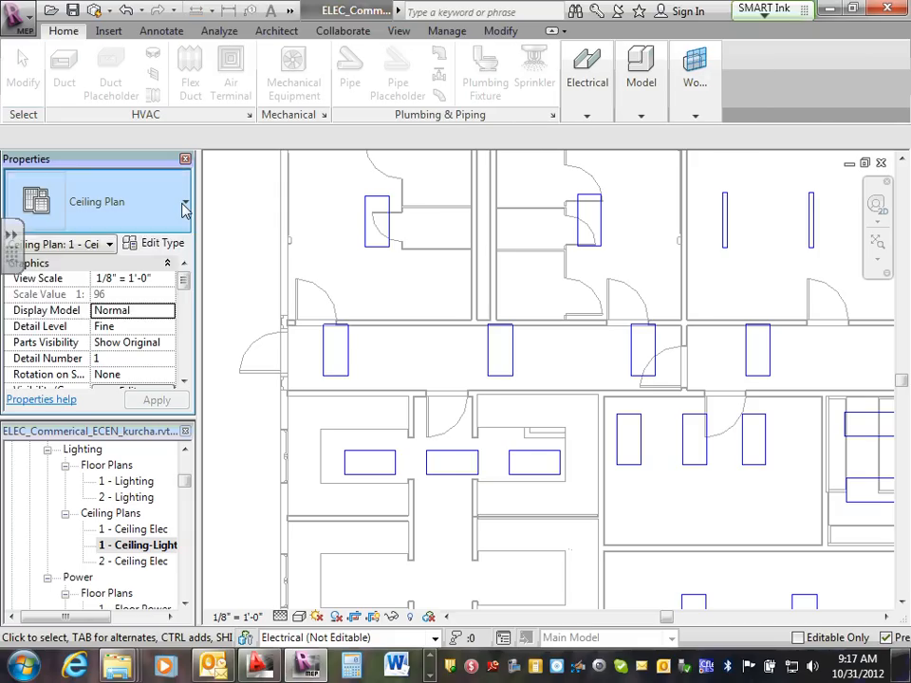
click(356, 213)
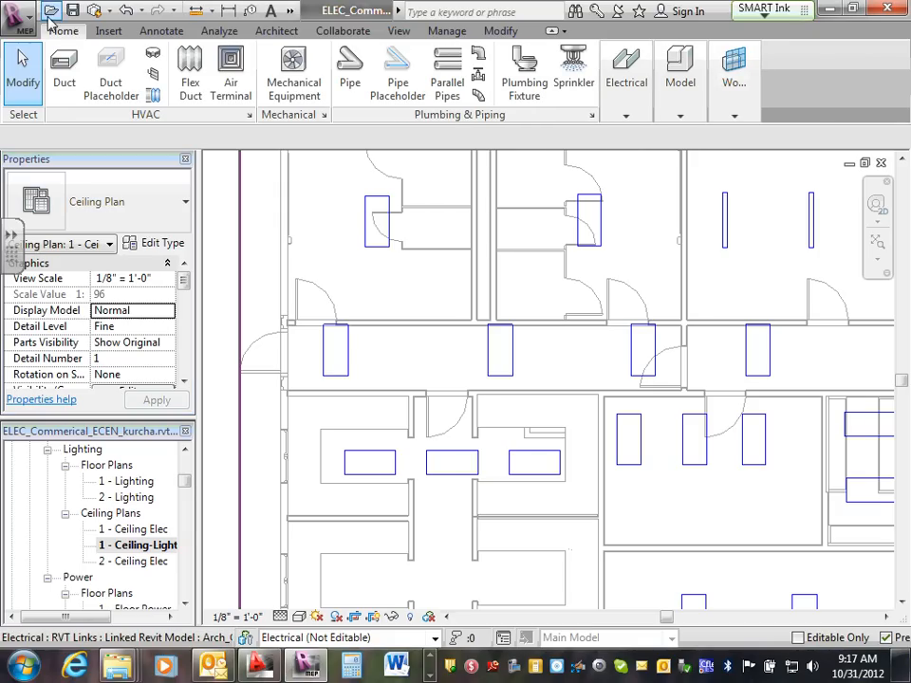
click(622, 119)
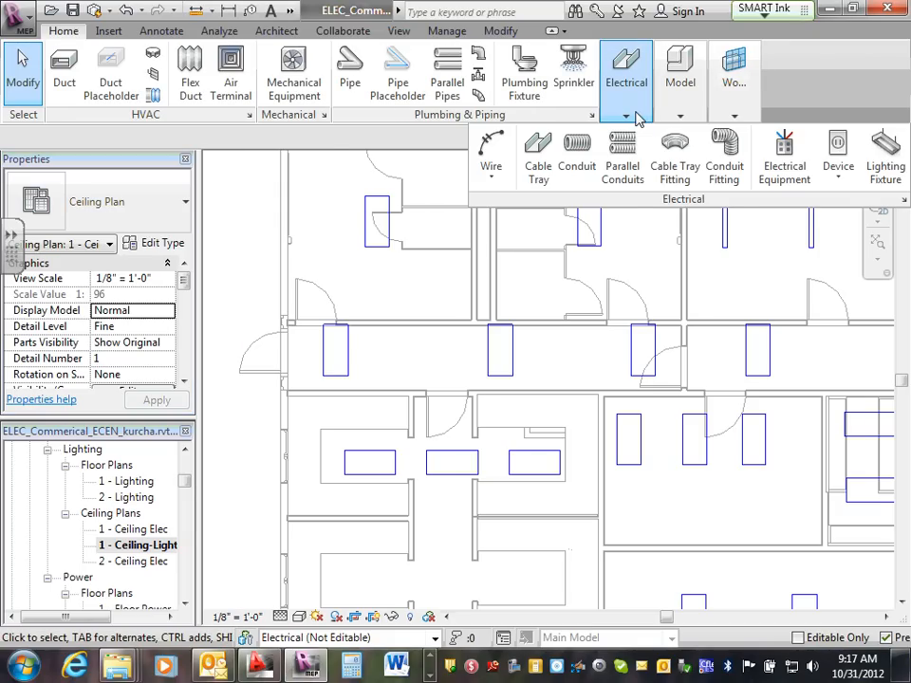
click(887, 152)
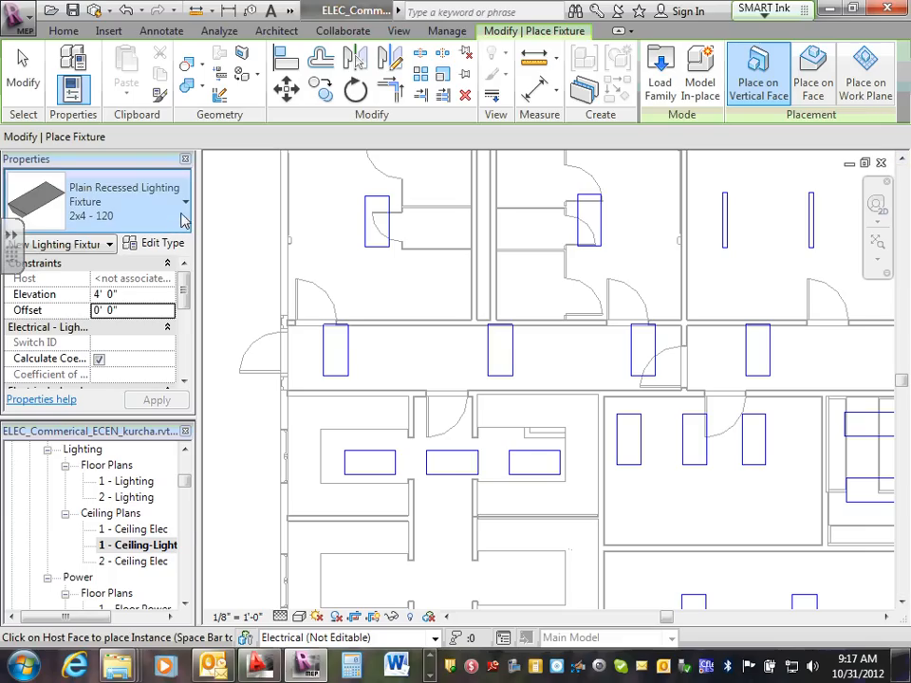
click(185, 205)
click(187, 209)
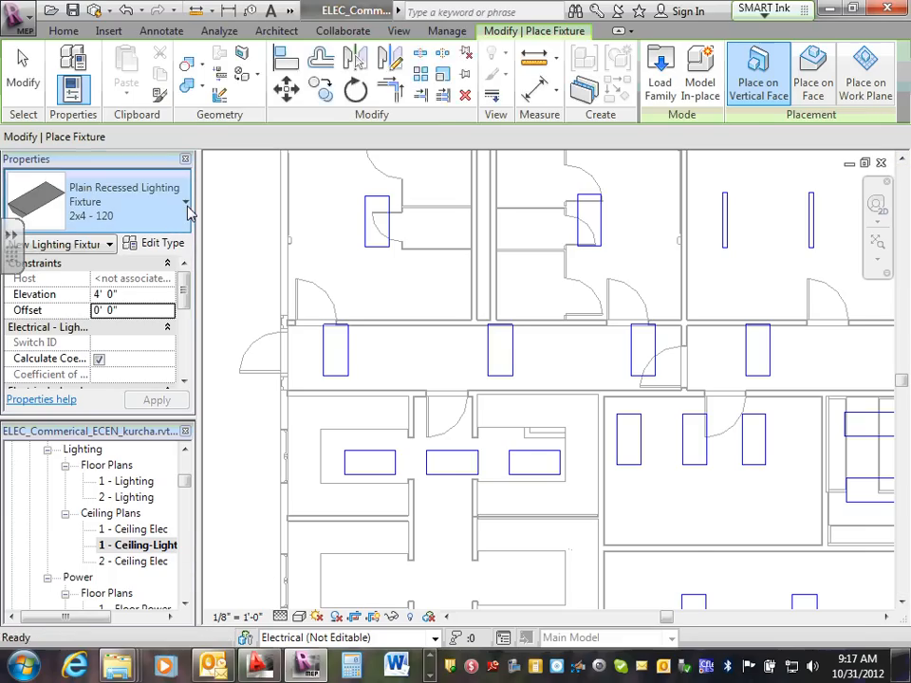
key(Escape)
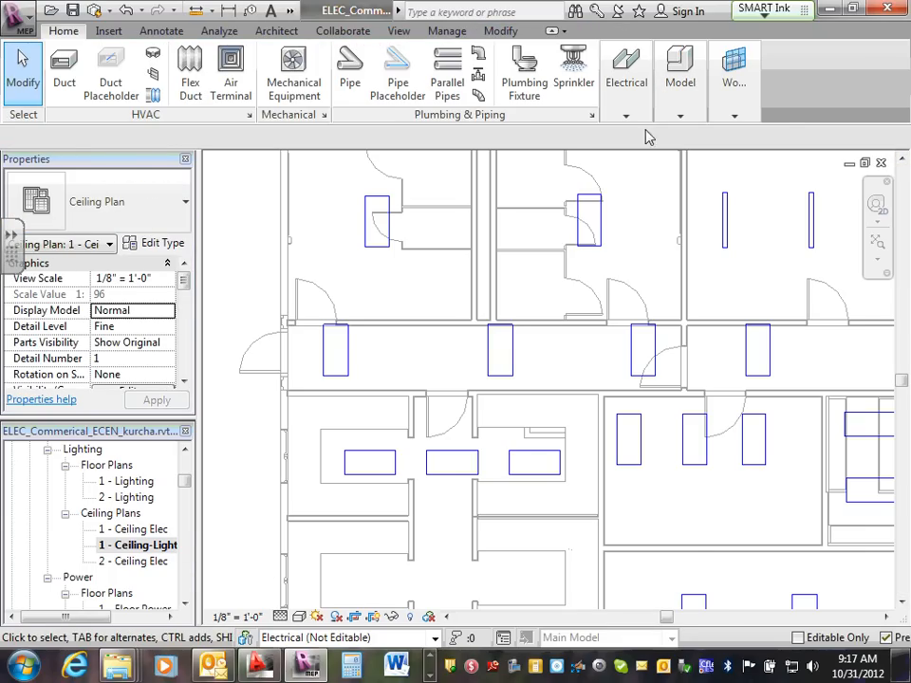
Try placing the PM3N2x4 fixture type 2PM3N 4 32 32LD 1/4 TUBI on the ceiling near the upper-left room's imported luminaire outline.
click(626, 115)
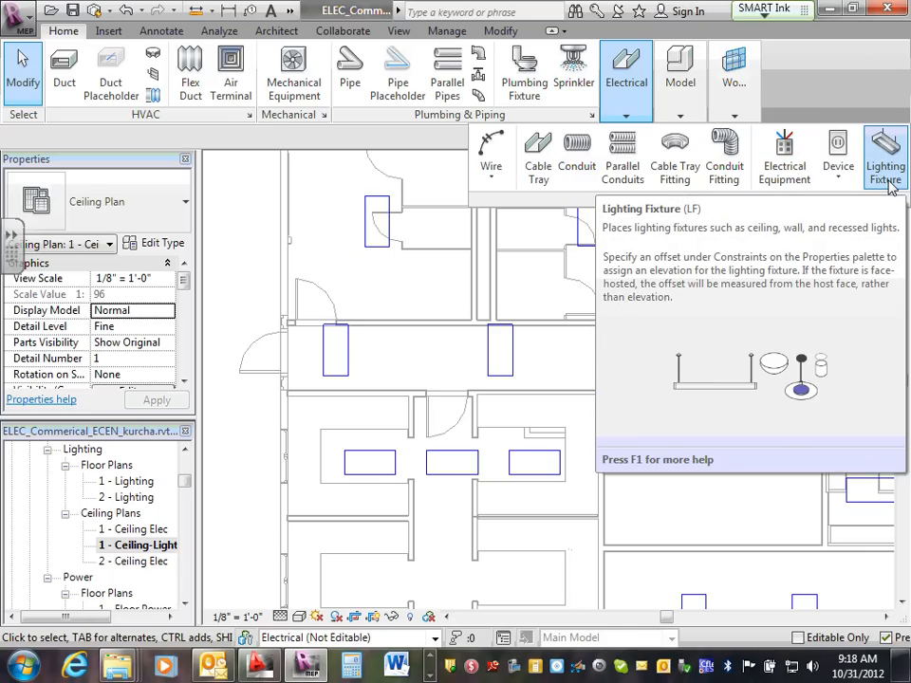
click(888, 171)
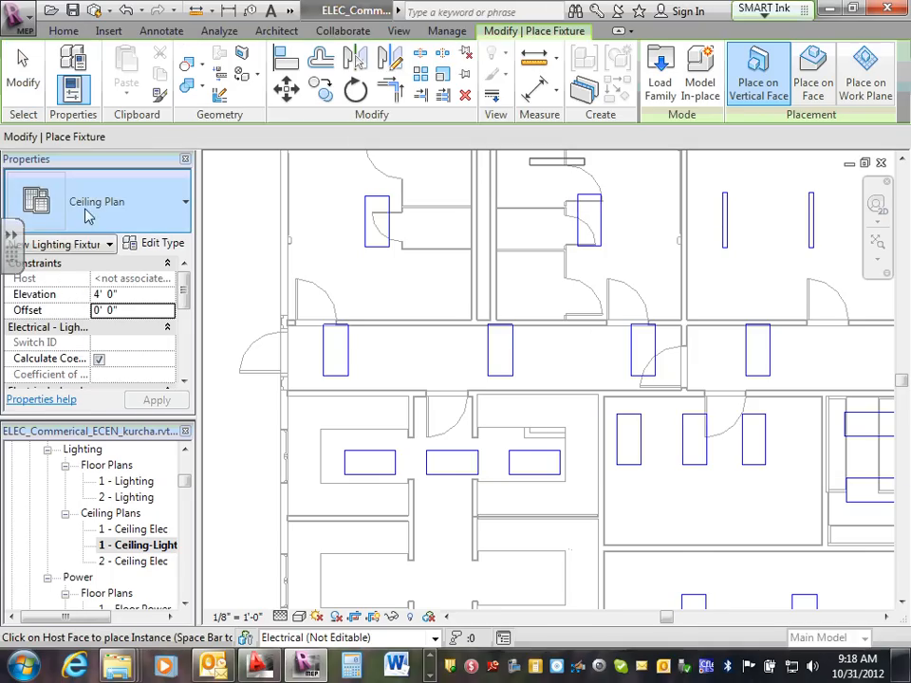
click(186, 202)
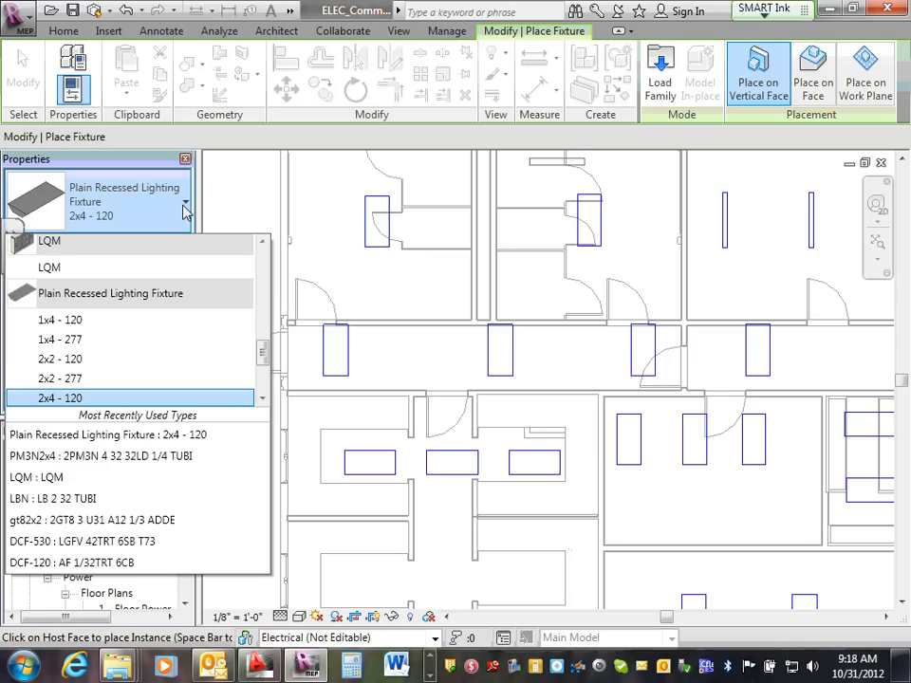
drag(259, 354, 261, 392)
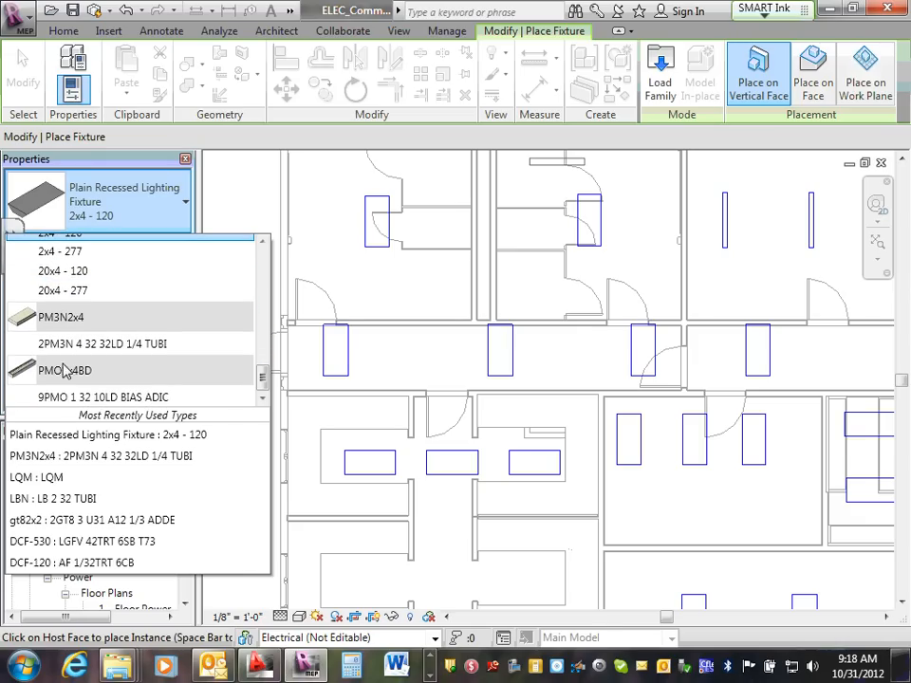
mouse_move(84, 348)
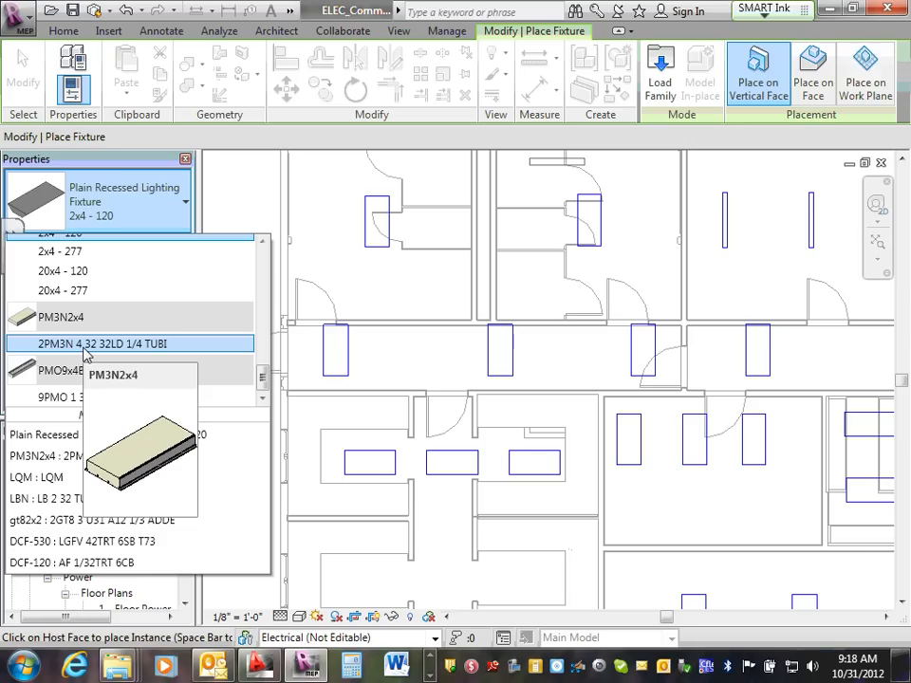
click(85, 344)
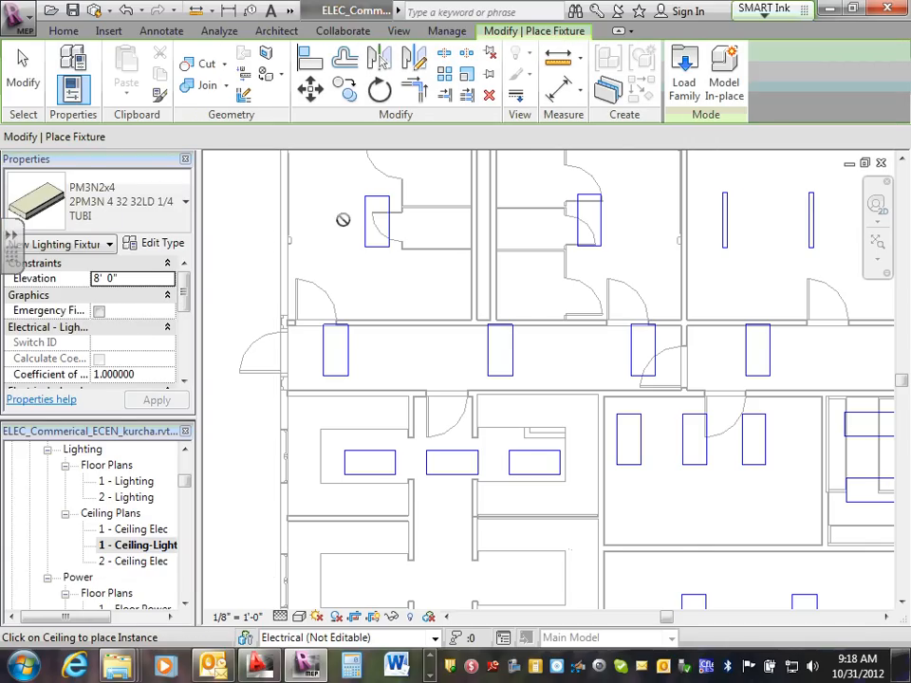
click(98, 277)
key(Escape)
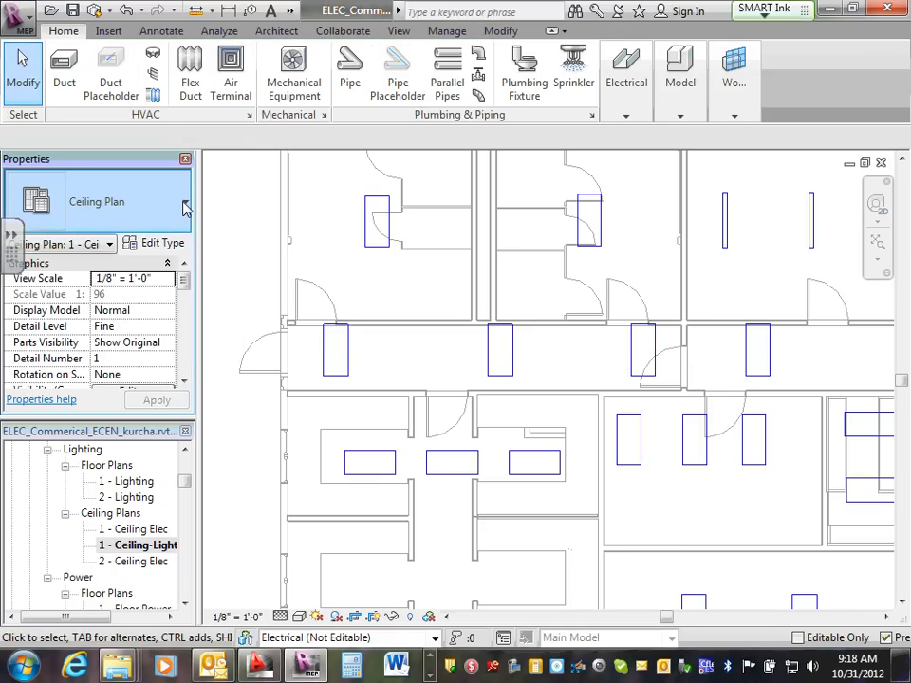
Choose the Plain Recessed Lighting Fixture type 2x4 - 120 and try face-based placement on the upper-left room's ceiling.
click(186, 209)
click(51, 28)
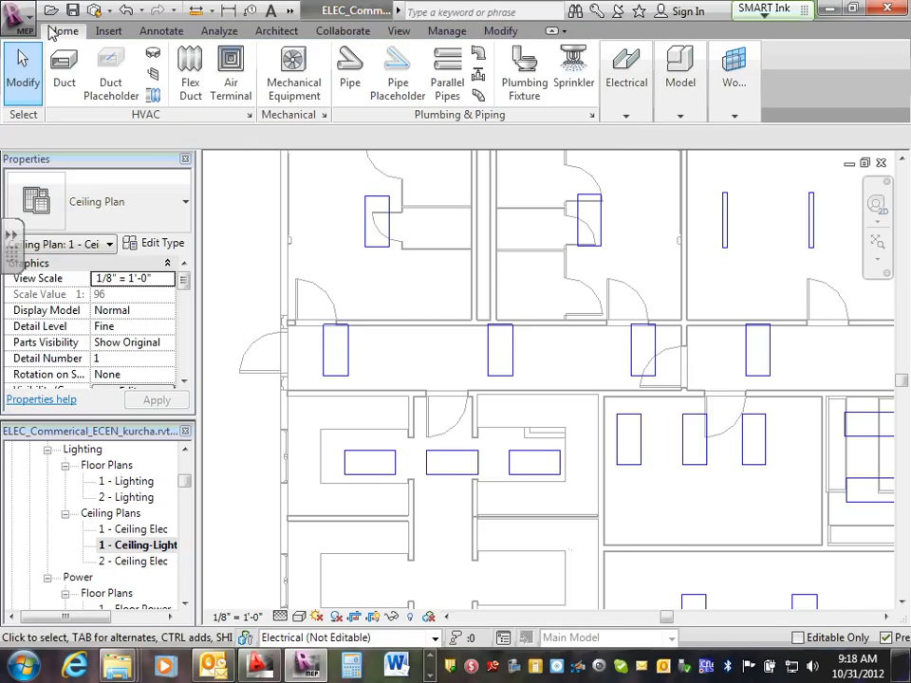
click(630, 111)
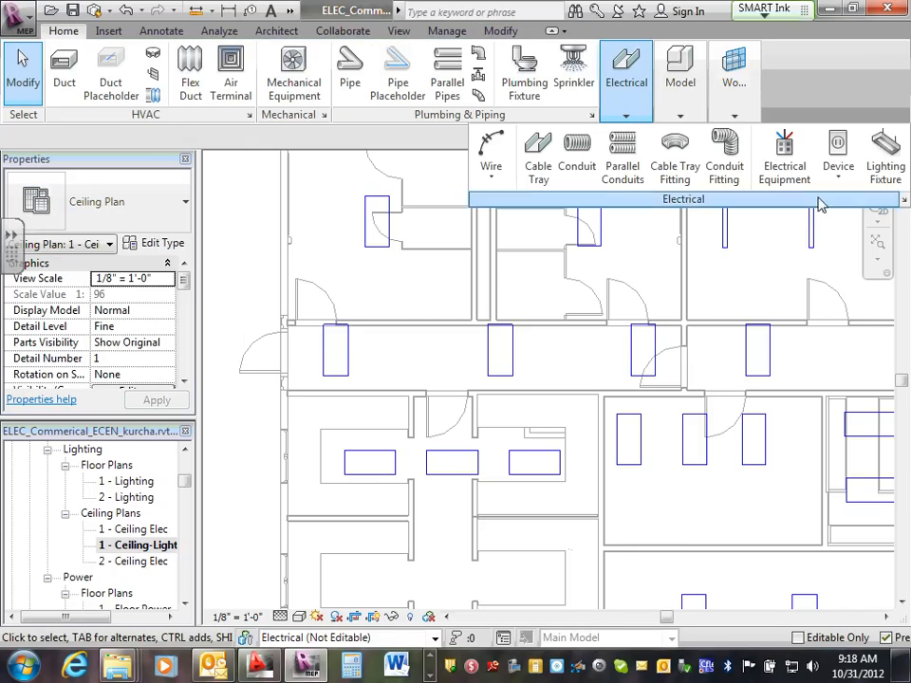
click(888, 156)
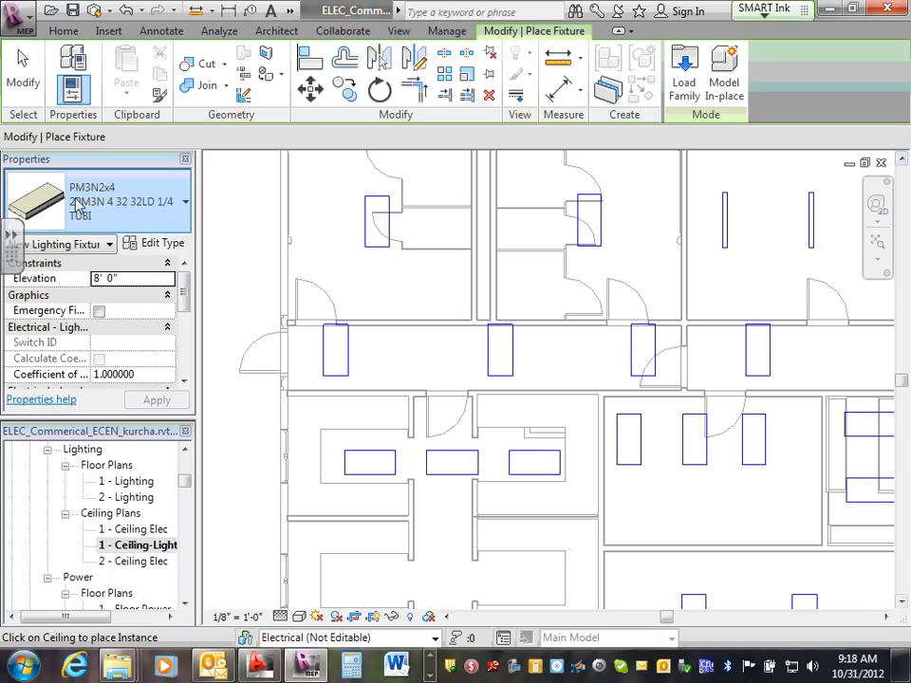
click(185, 207)
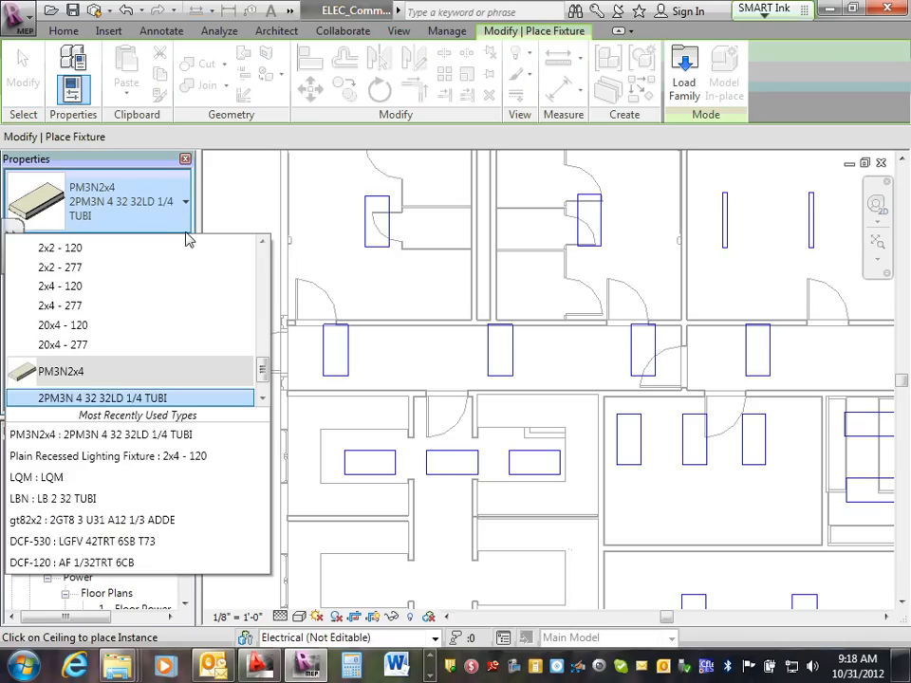
scroll(66, 324, up, 3)
mouse_move(86, 326)
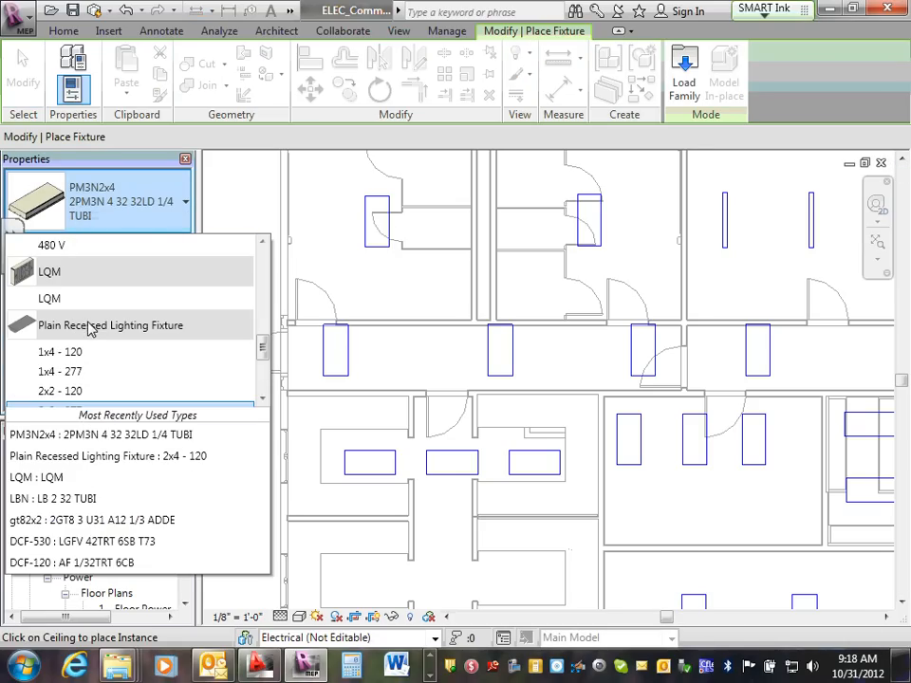
scroll(89, 328, down, 3)
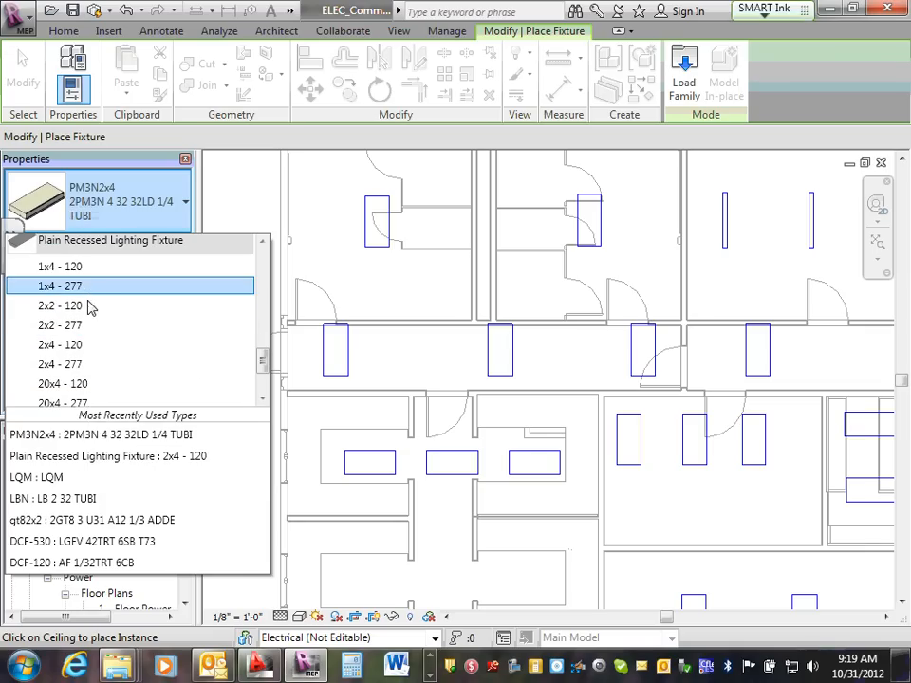
mouse_move(86, 355)
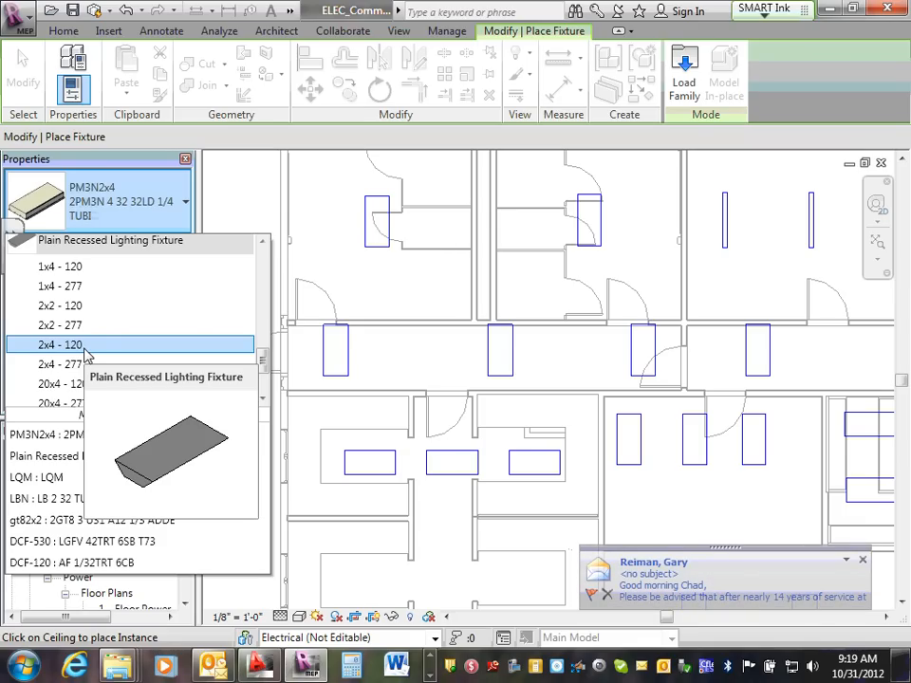
click(86, 349)
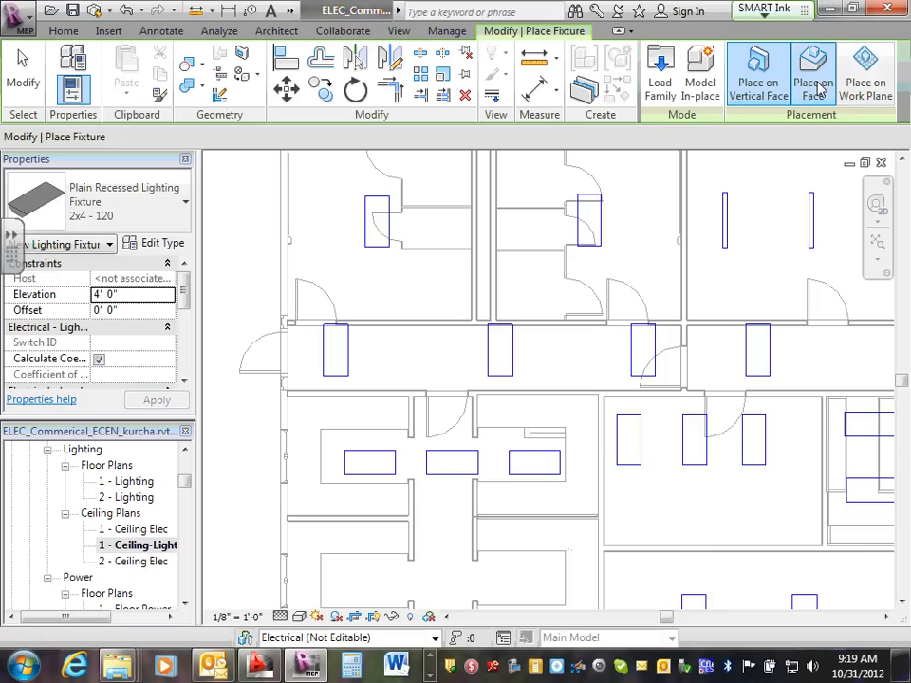
click(818, 87)
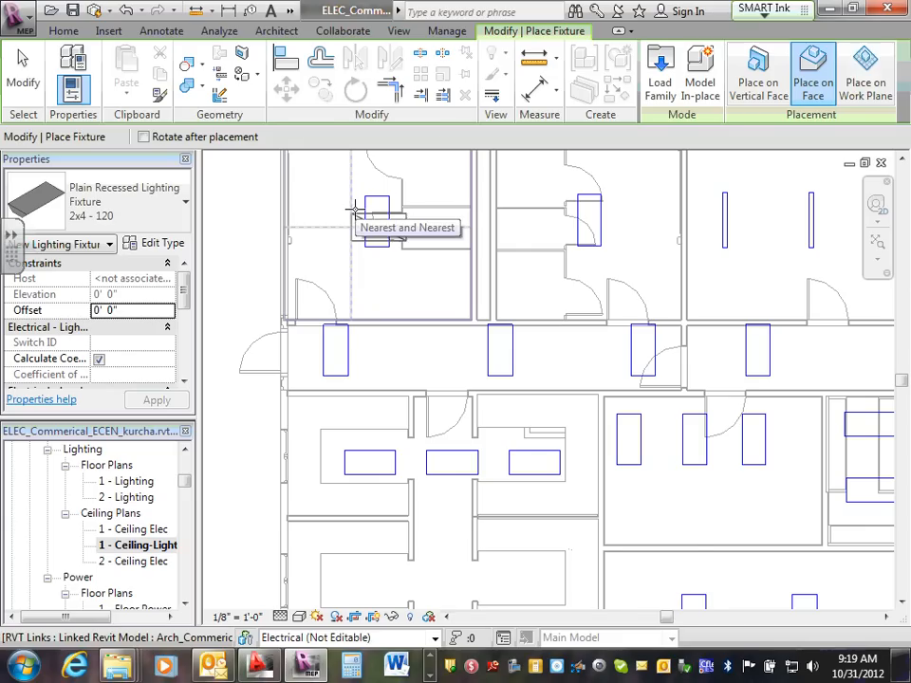
key(Escape)
key(Escape)
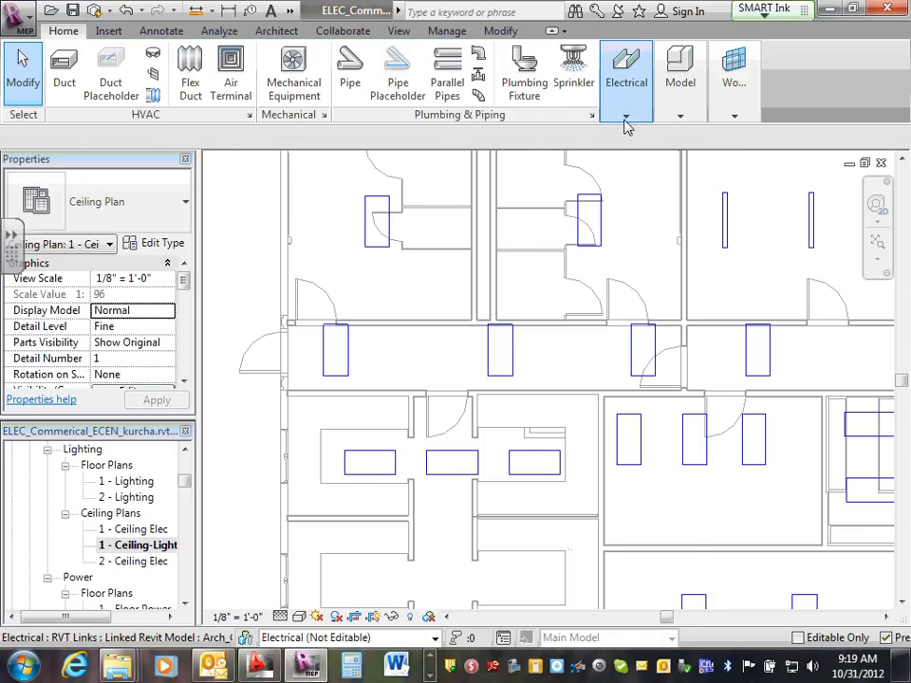
Synchronize the local file's changes with the central model.
click(626, 115)
click(882, 161)
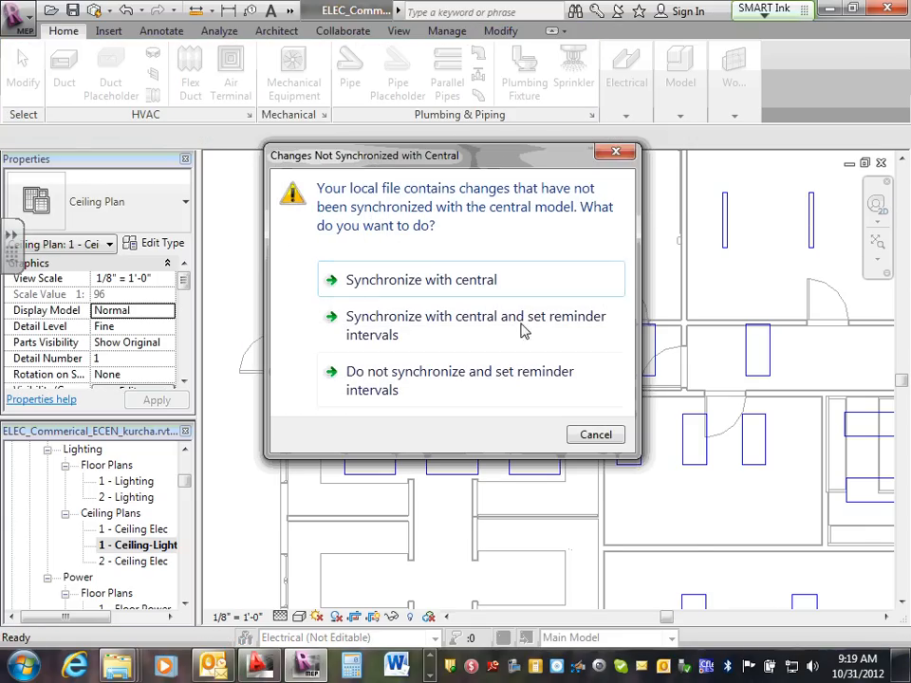
click(443, 281)
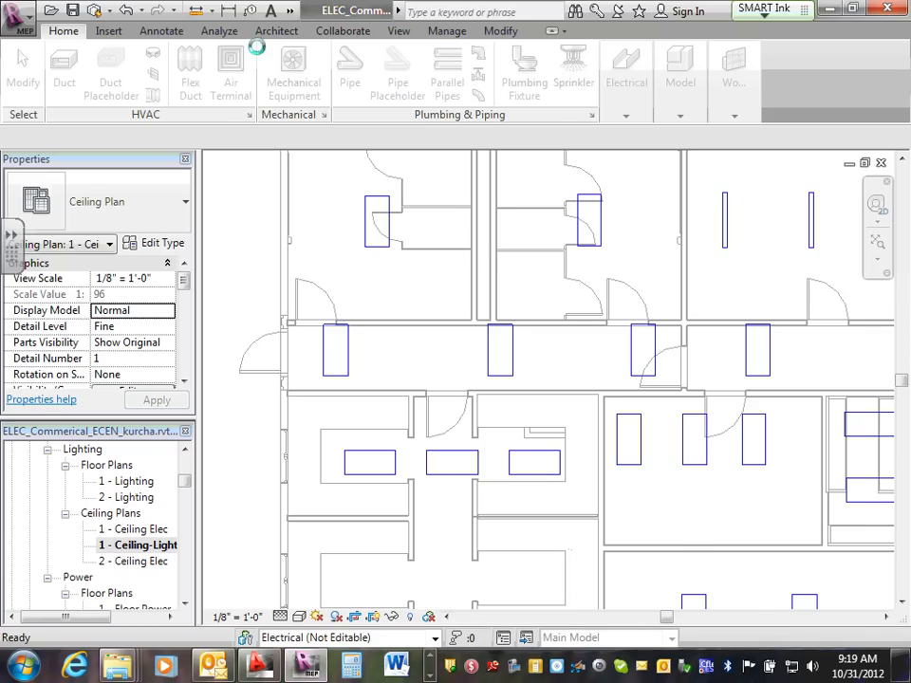
Place a Plain Recessed Lighting Fixture 2x4 - 120 on the ceiling face, rotated lengthwise over the imported luminaire outline in the upper-left room.
key(l)
key(f)
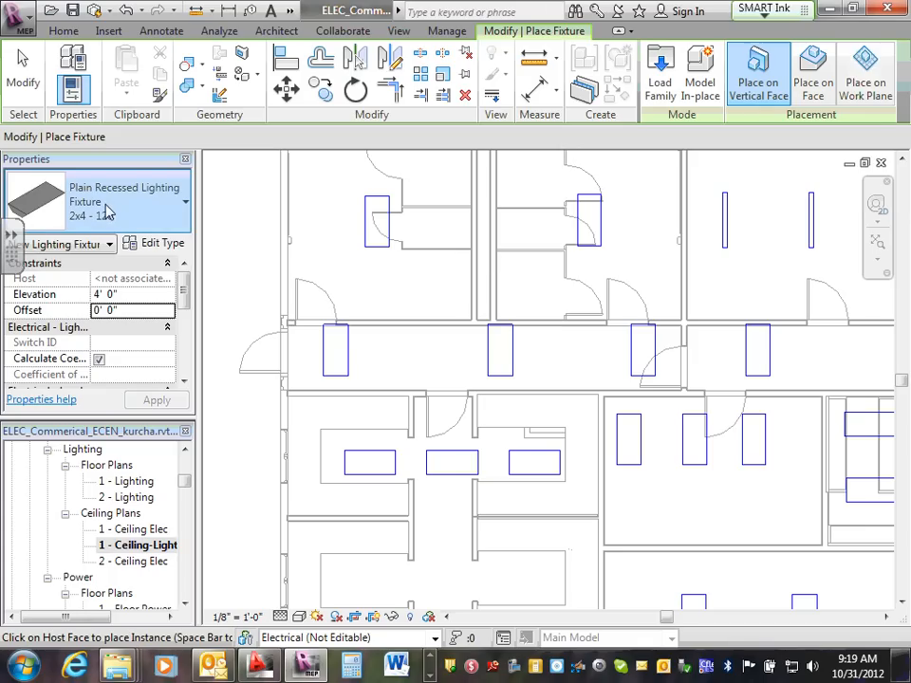
click(811, 85)
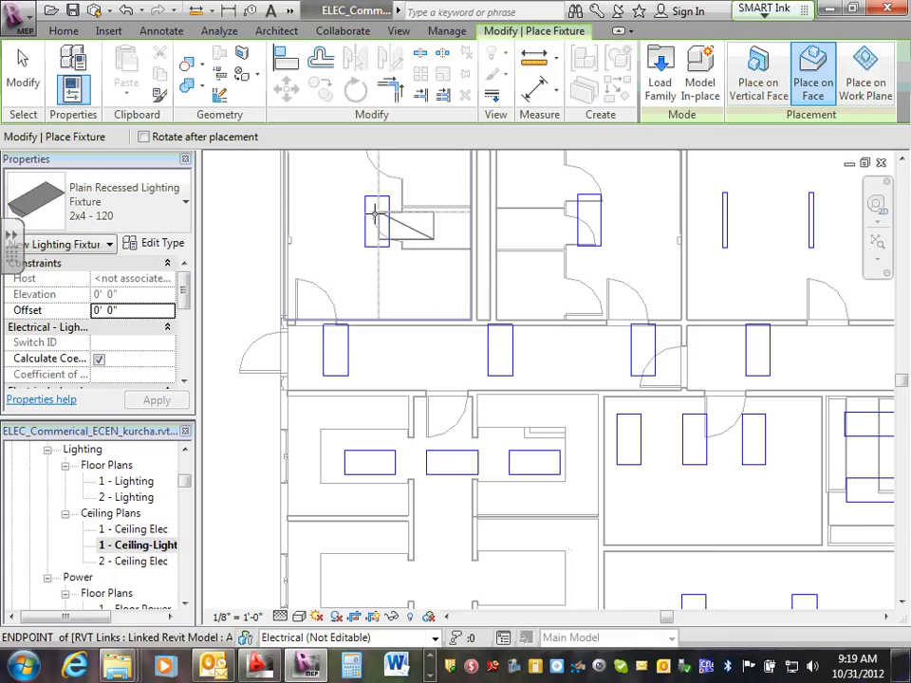
key(space)
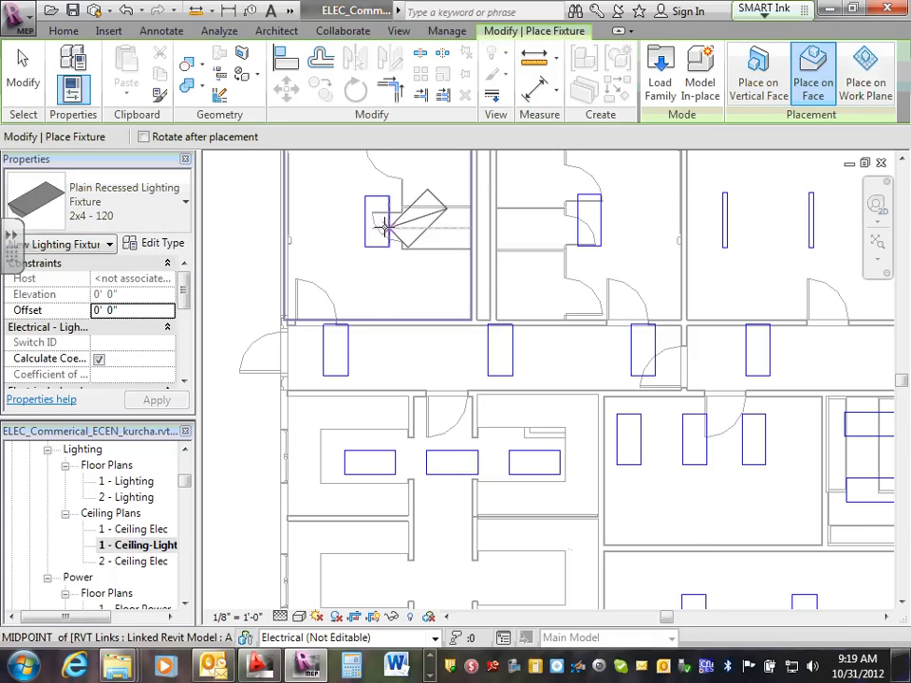
key(space)
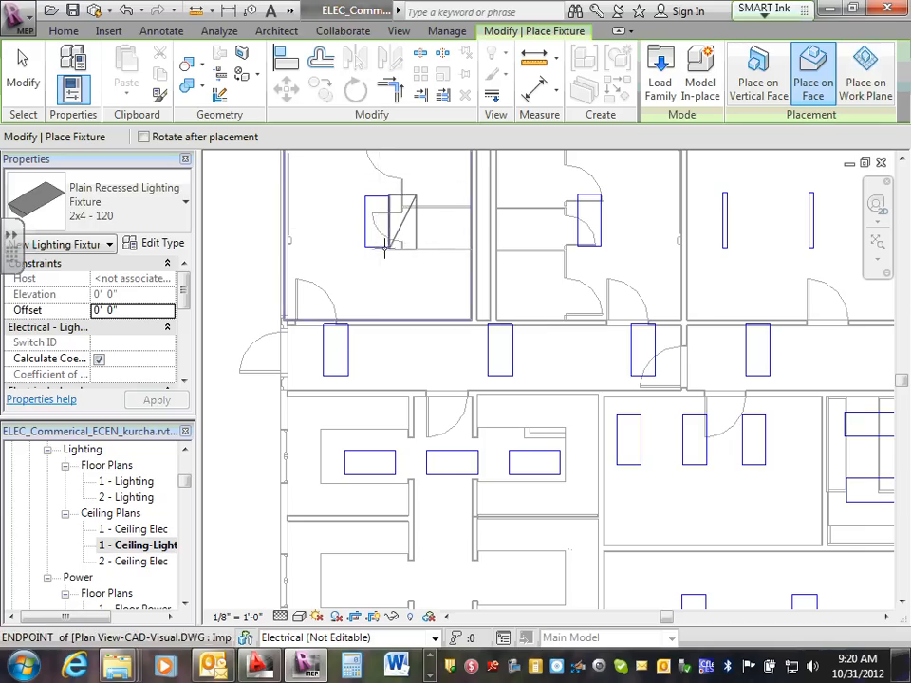
key(space)
key(space)
key(space)
key(space)
key(space)
key(space)
key(space)
key(space)
key(space)
key(space)
key(space)
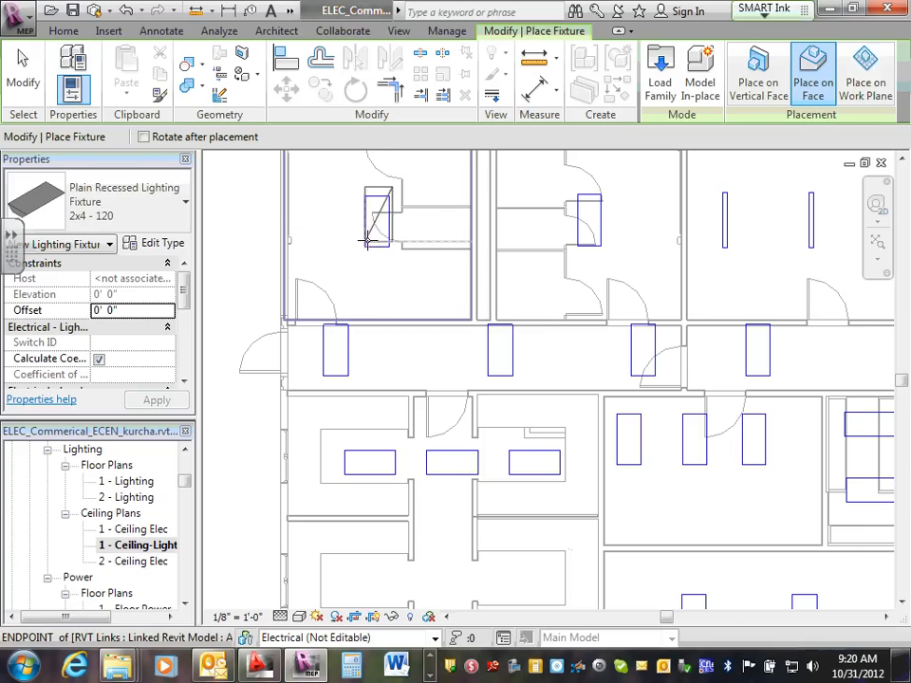
key(space)
key(space)
key(space)
key(space)
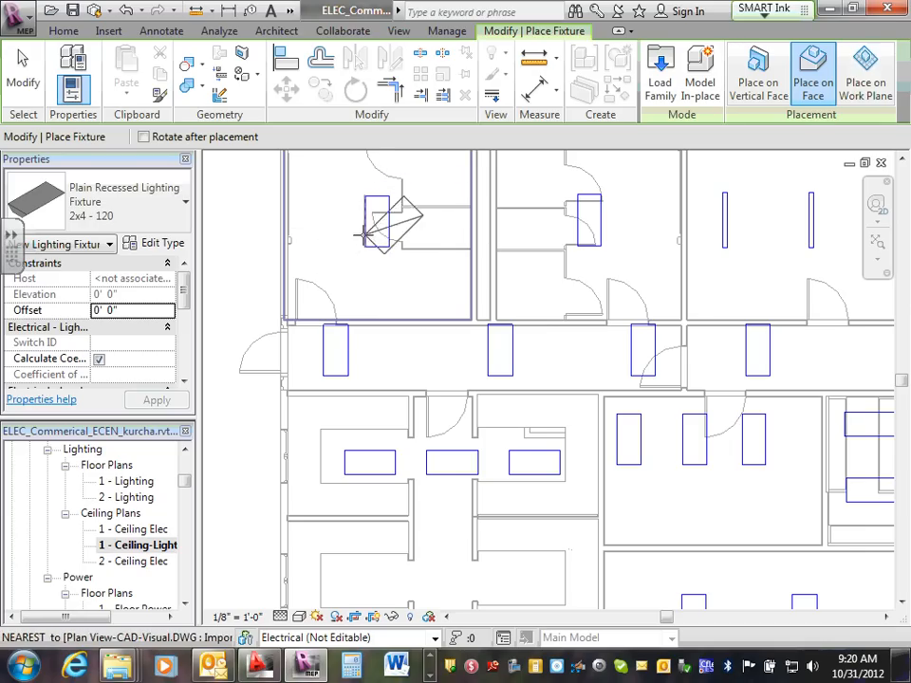
key(space)
key(space)
key(space)
key(space)
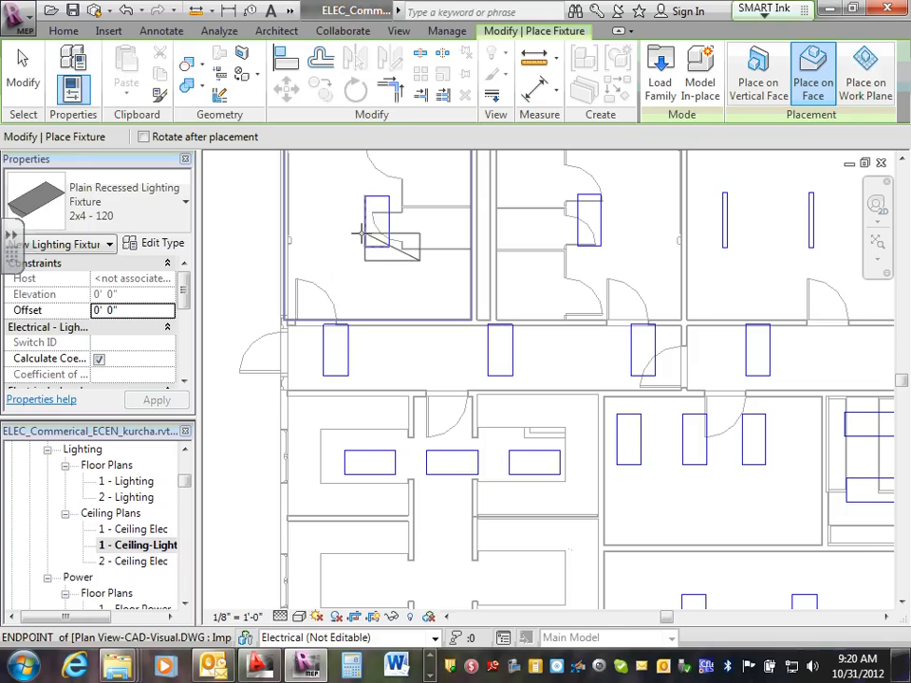
key(space)
key(space)
key(space)
key(space)
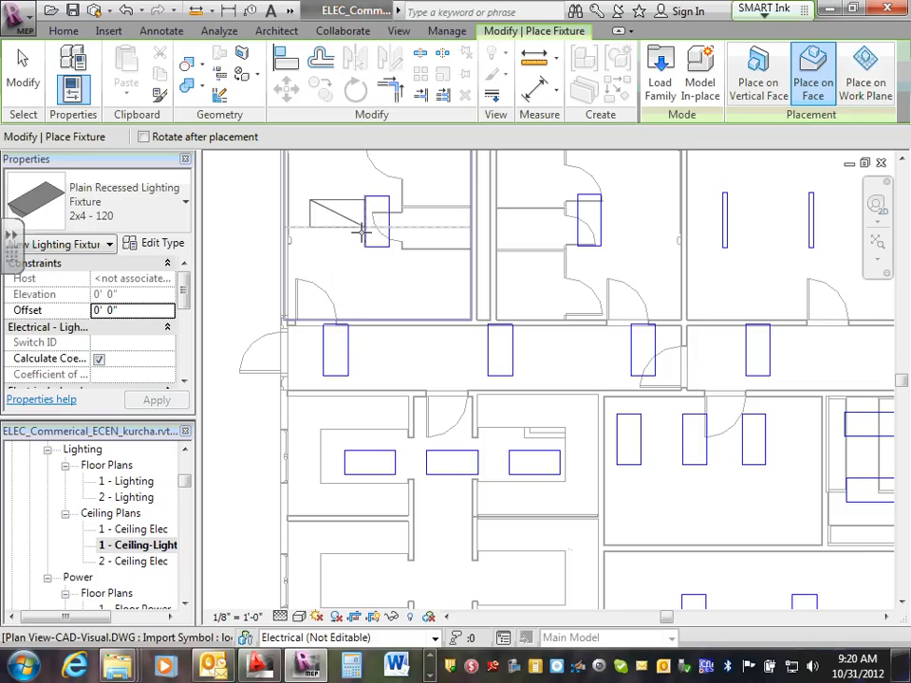
key(space)
key(space)
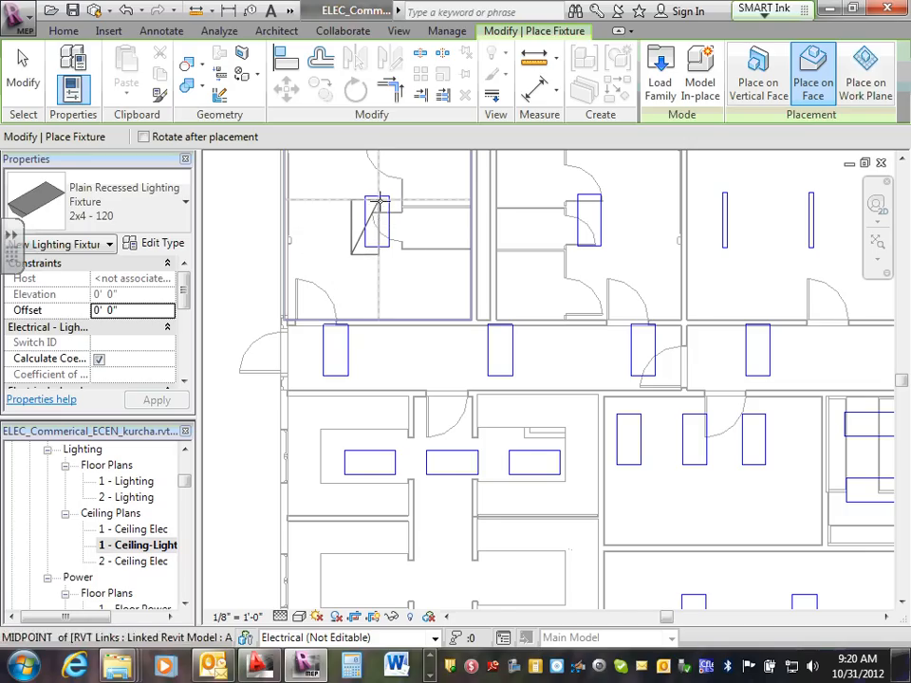
scroll(393, 202, up, 1)
scroll(393, 202, up, 1)
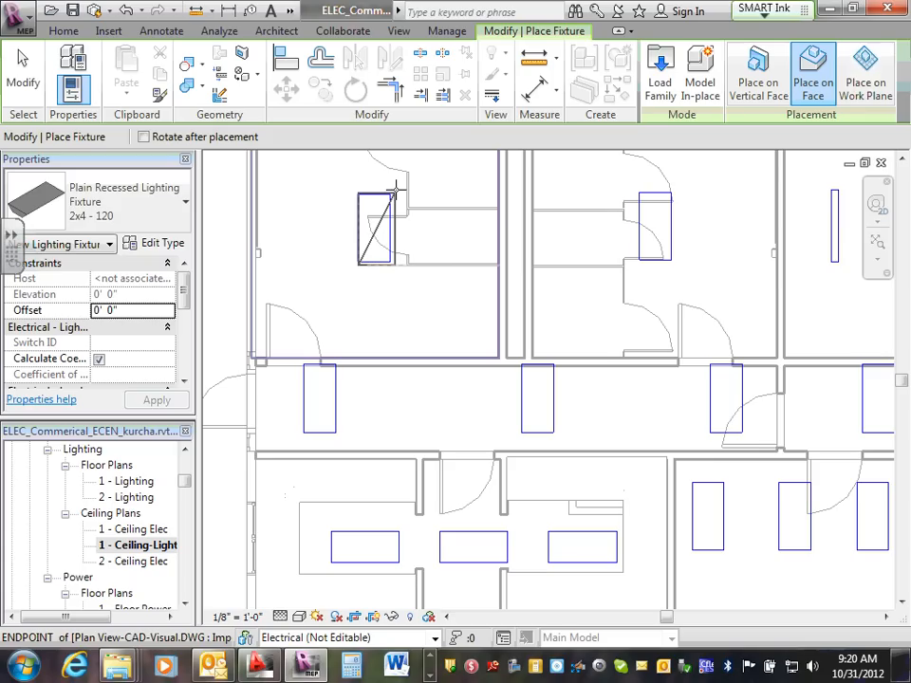
click(395, 190)
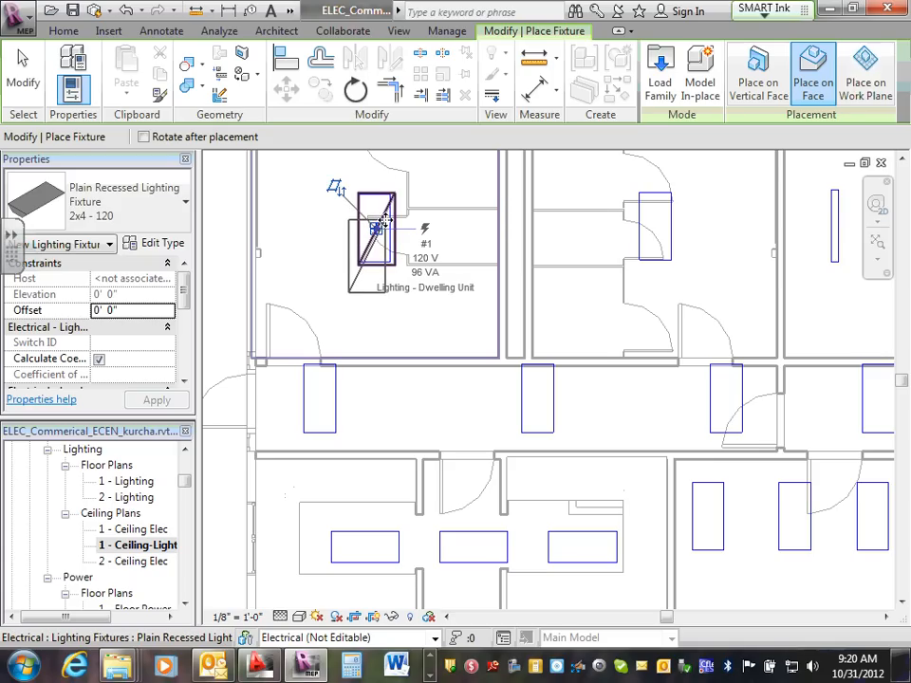
Place a second 2x4 - 120 recessed fixture over the luminaire outline in the adjacent upper room and end placement.
click(680, 194)
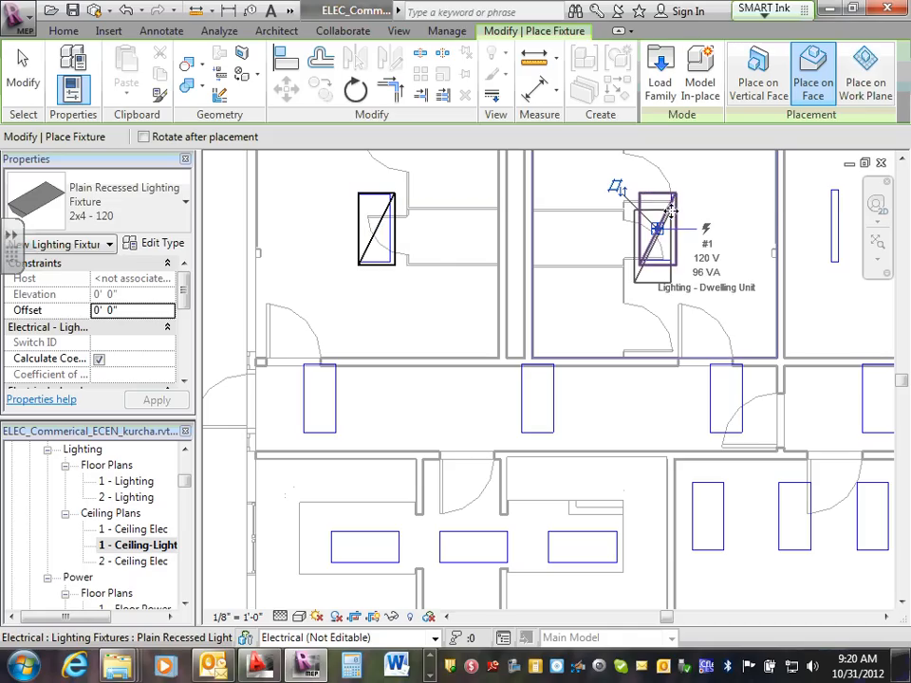
key(Escape)
key(Escape)
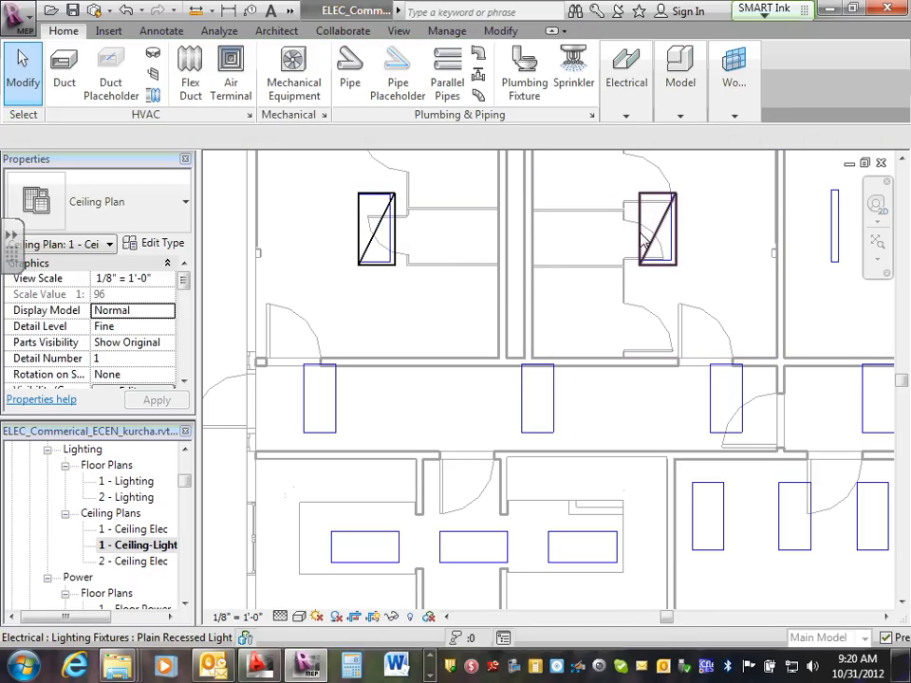
Inspect the host and elevation properties of the two placed recessed fixtures on the 1 - Ceiling-Lighting plan.
click(655, 230)
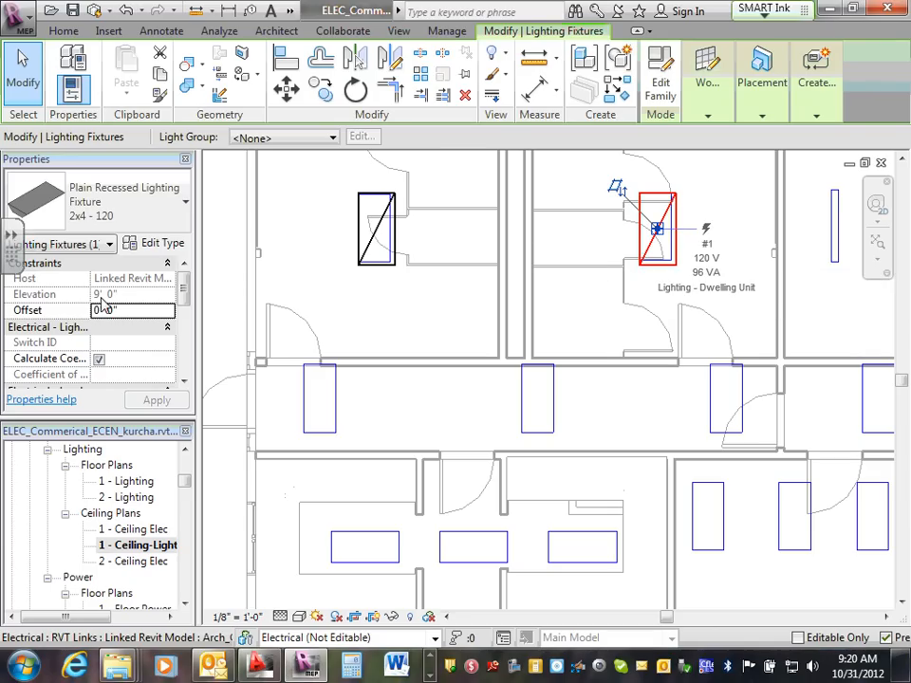
click(315, 310)
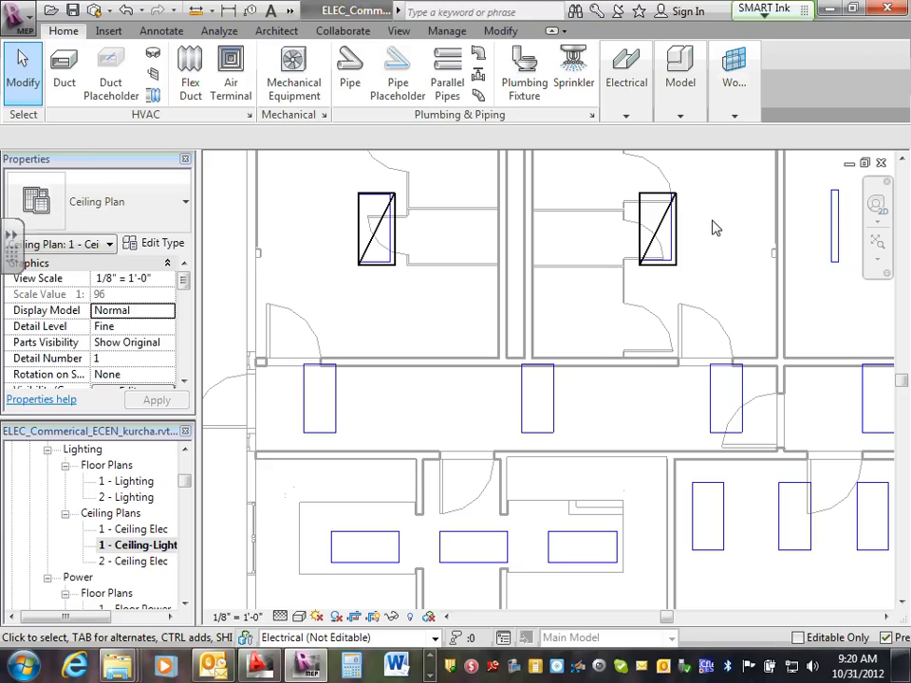
click(391, 270)
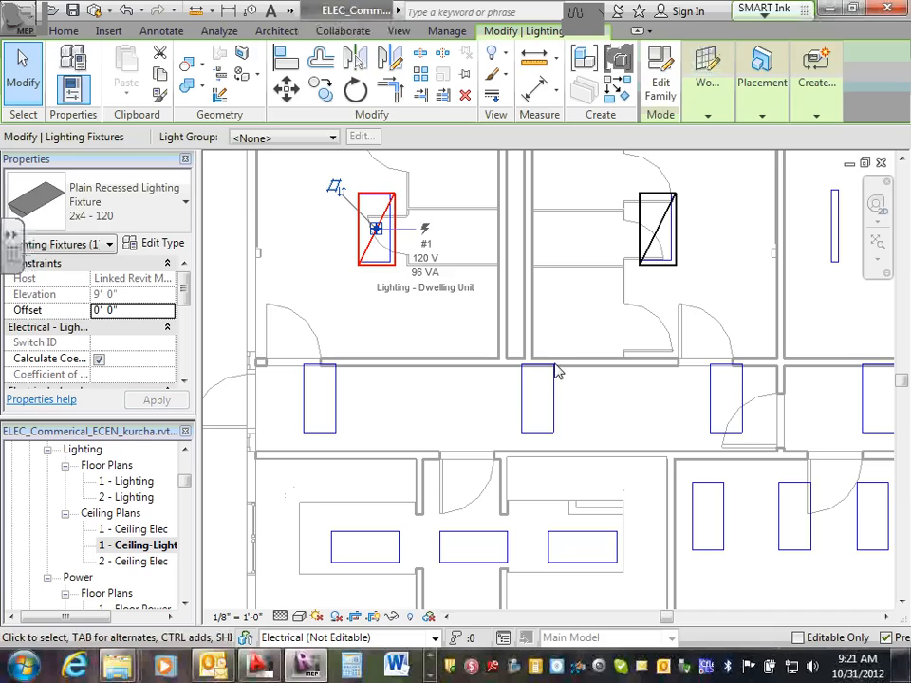
click(556, 299)
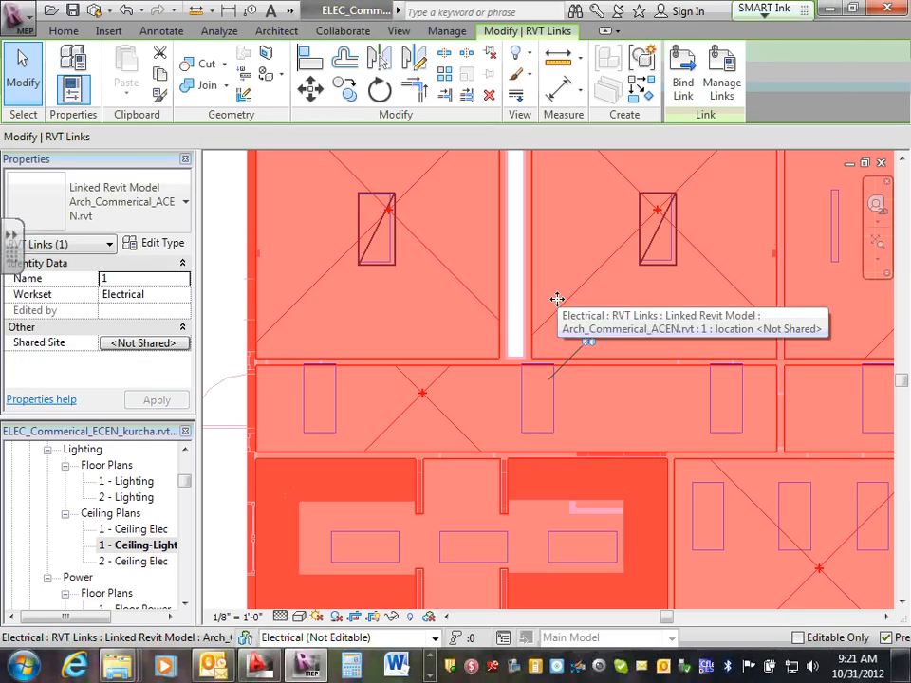
key(Escape)
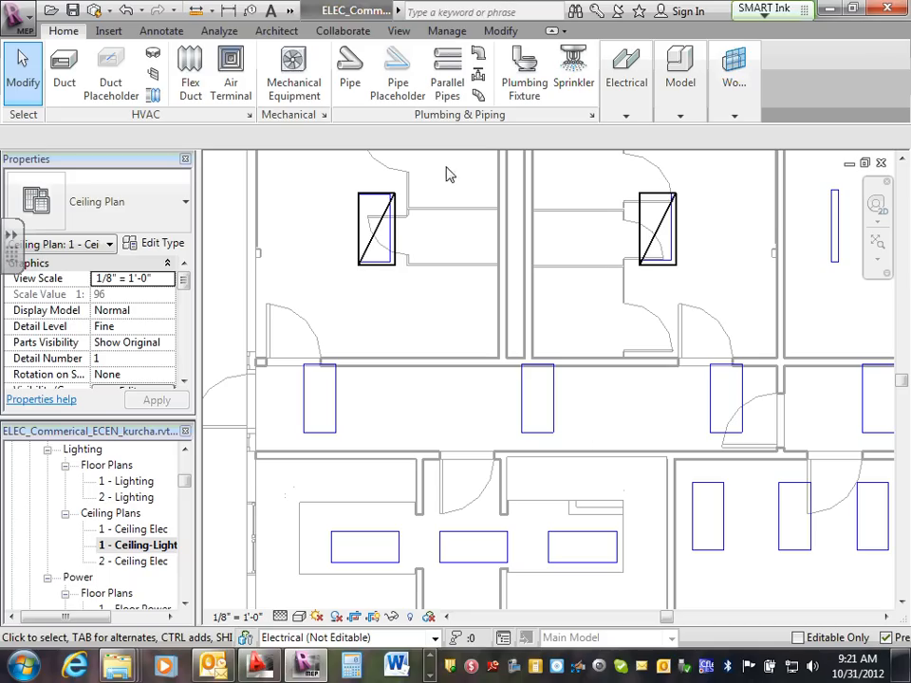
click(390, 264)
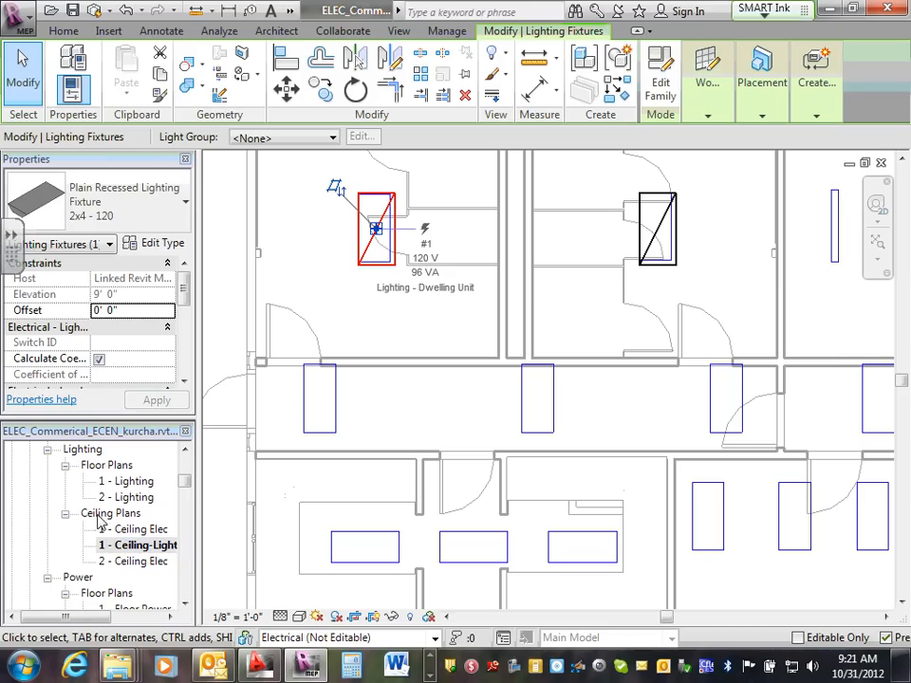
click(136, 547)
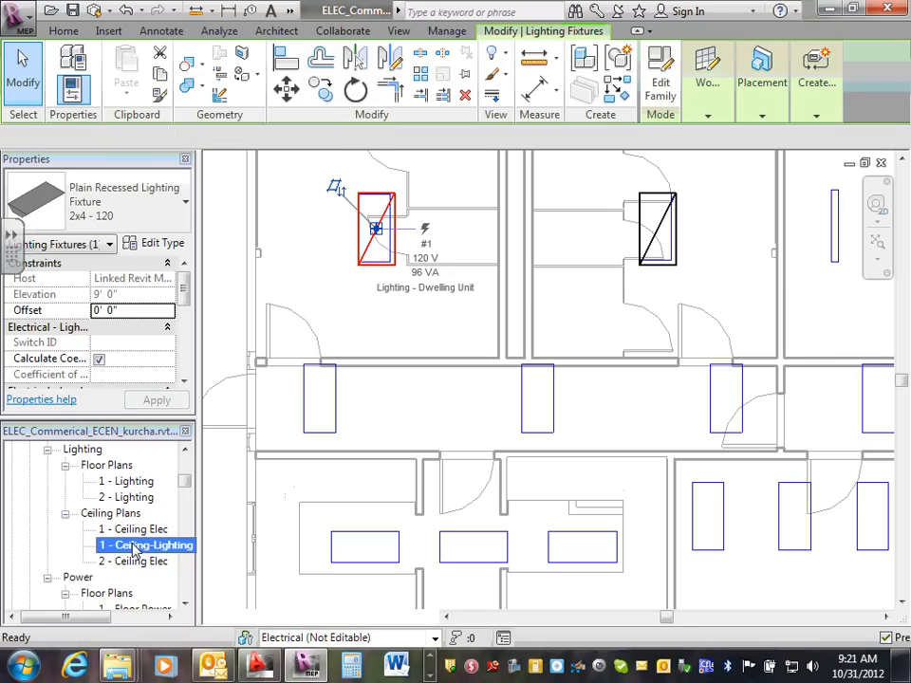
click(301, 446)
click(372, 255)
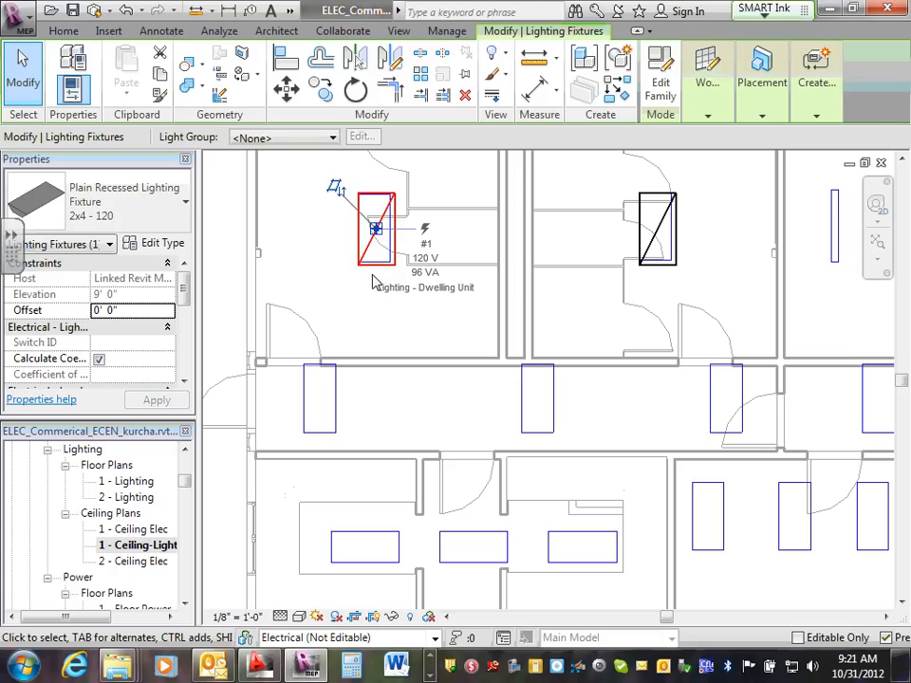
click(374, 277)
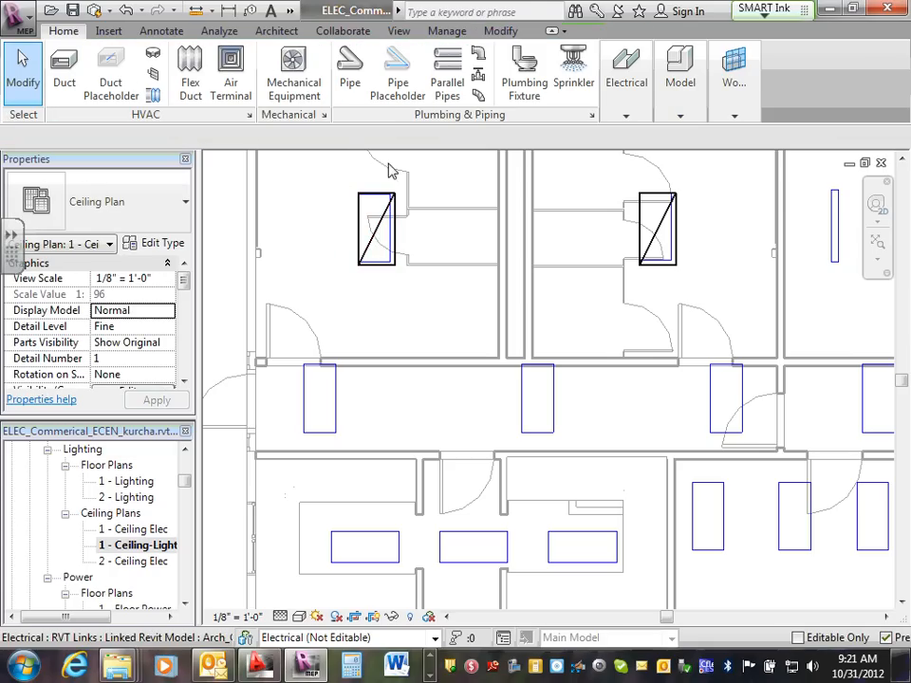
click(374, 199)
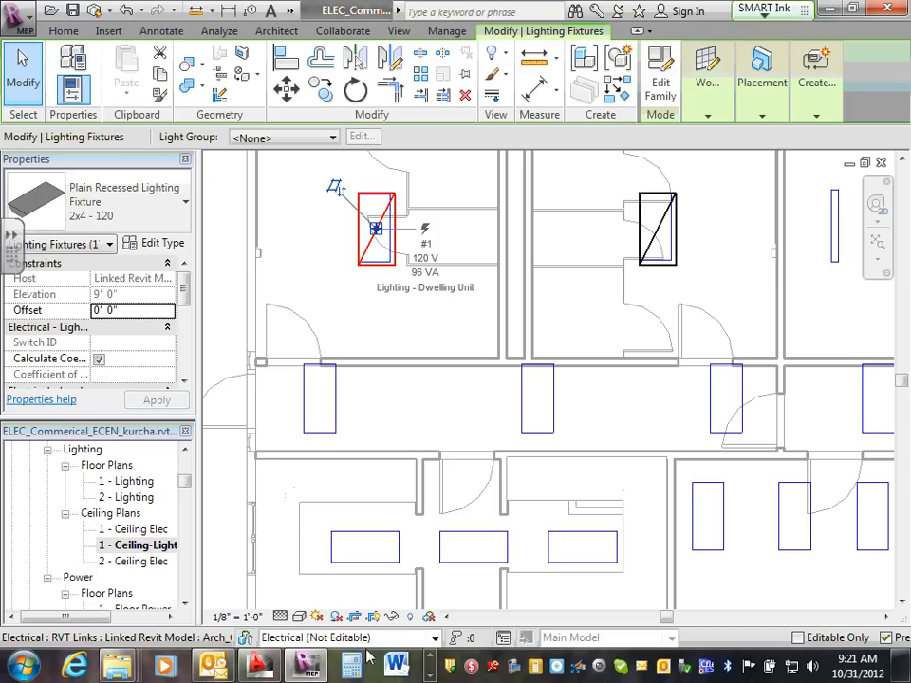
click(431, 675)
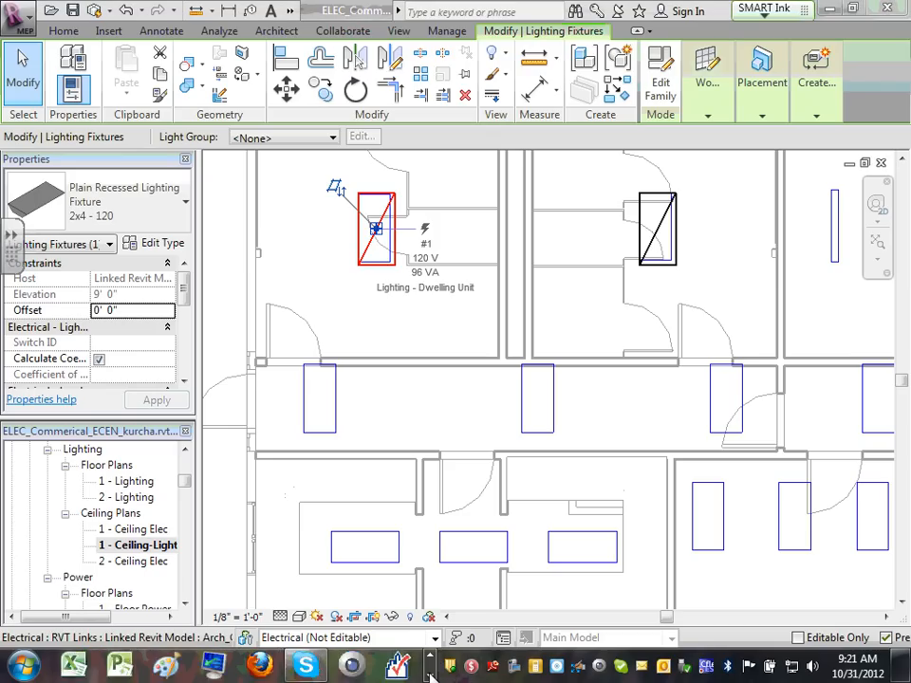
click(430, 674)
click(431, 674)
click(116, 667)
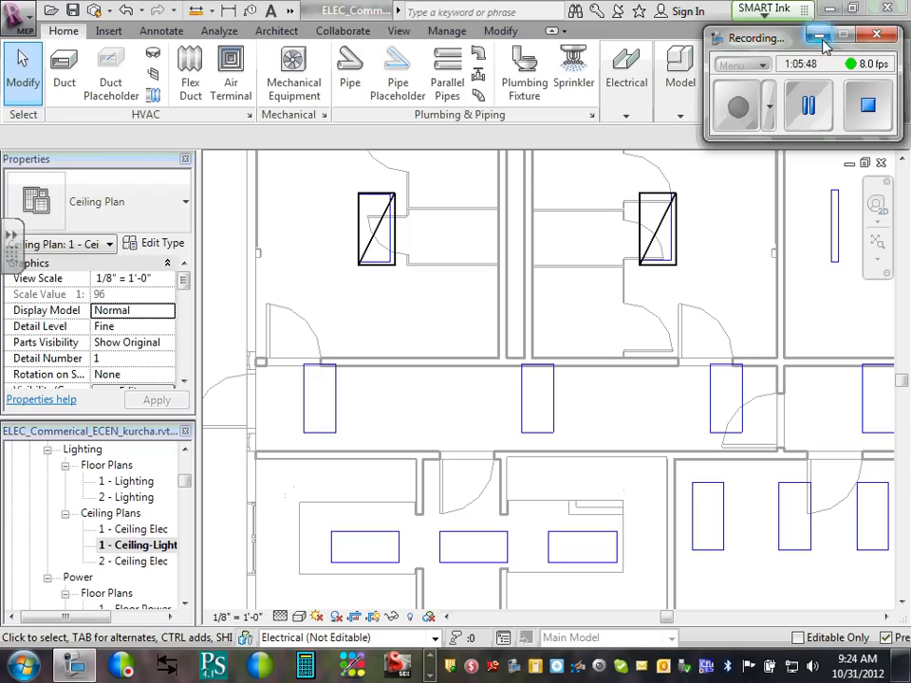
click(821, 37)
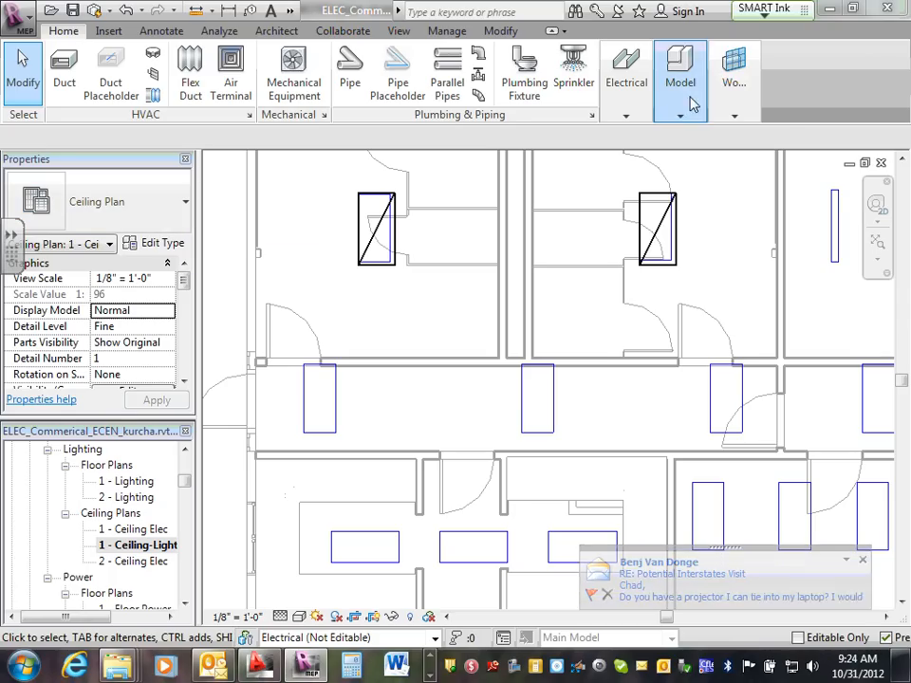
Review the electrical device types loaded in the project without placing any device.
click(625, 116)
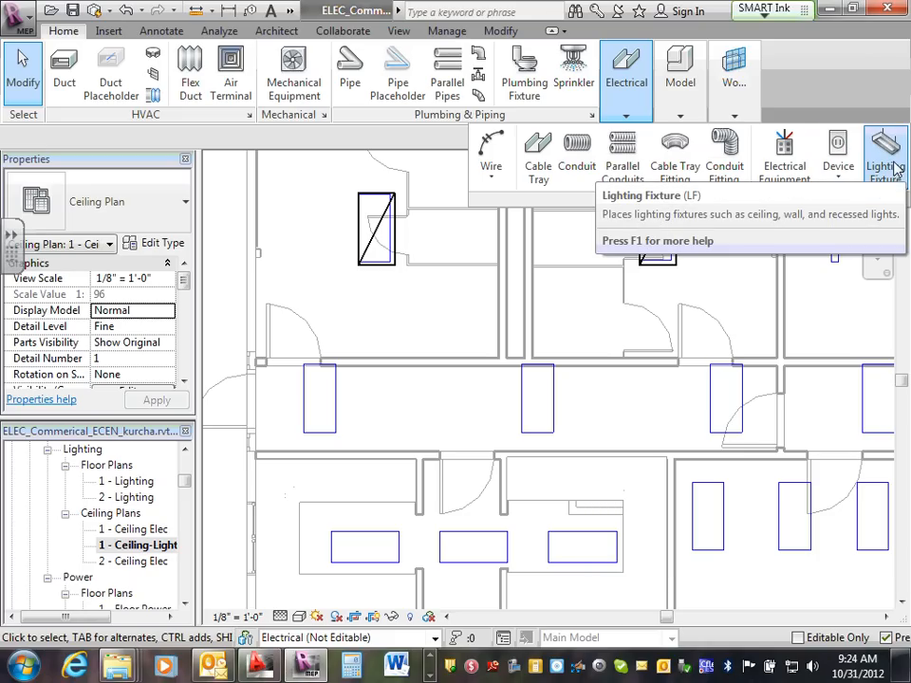
click(837, 145)
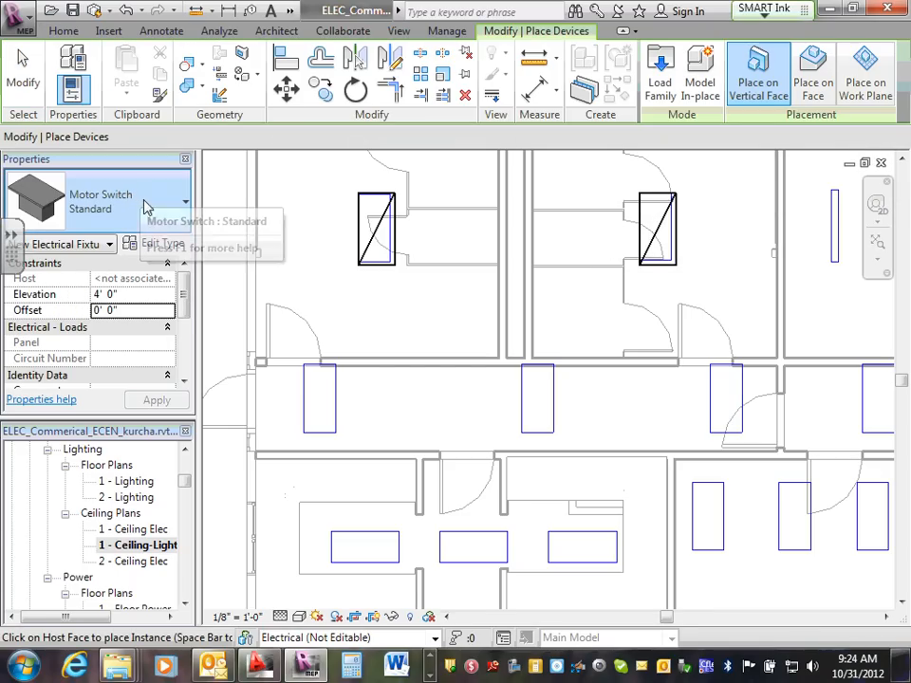
click(186, 204)
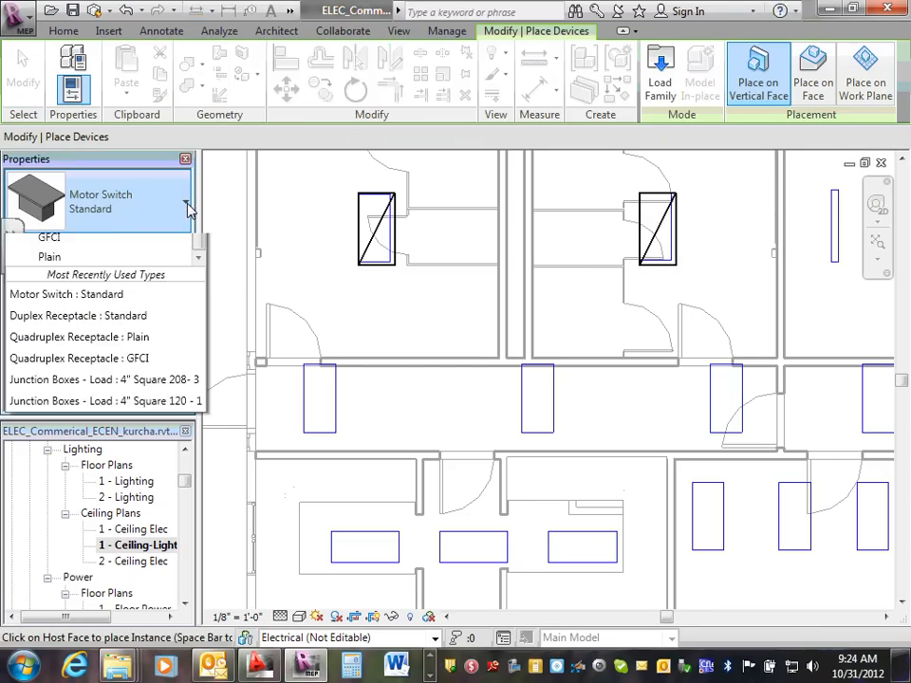
drag(199, 359, 211, 257)
key(Escape)
key(Escape)
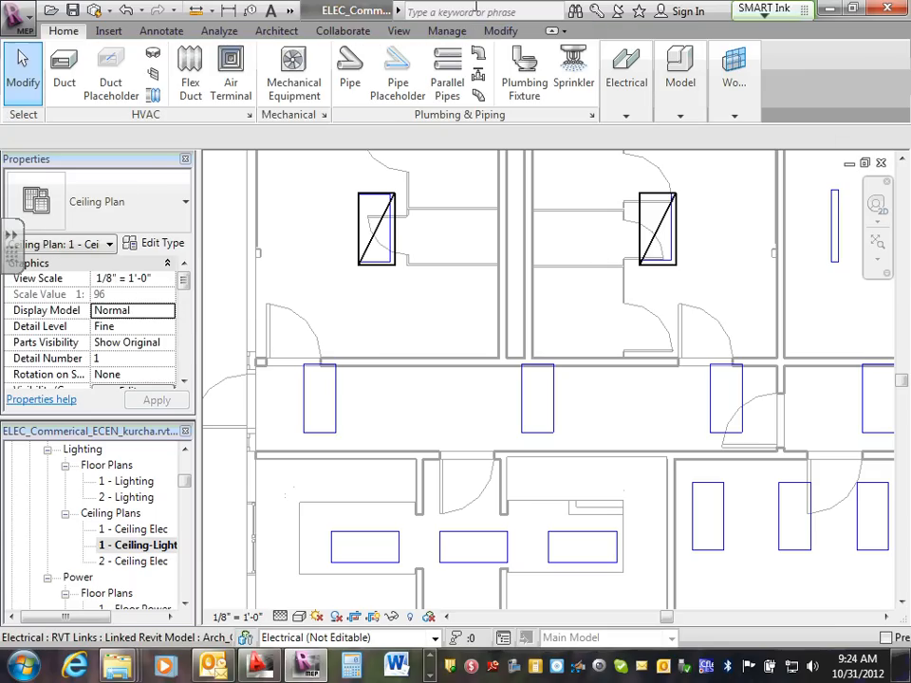
Start loading a family and browse the US Imperial library to Electrical Components > Information and Communication > Building Controls.
click(114, 35)
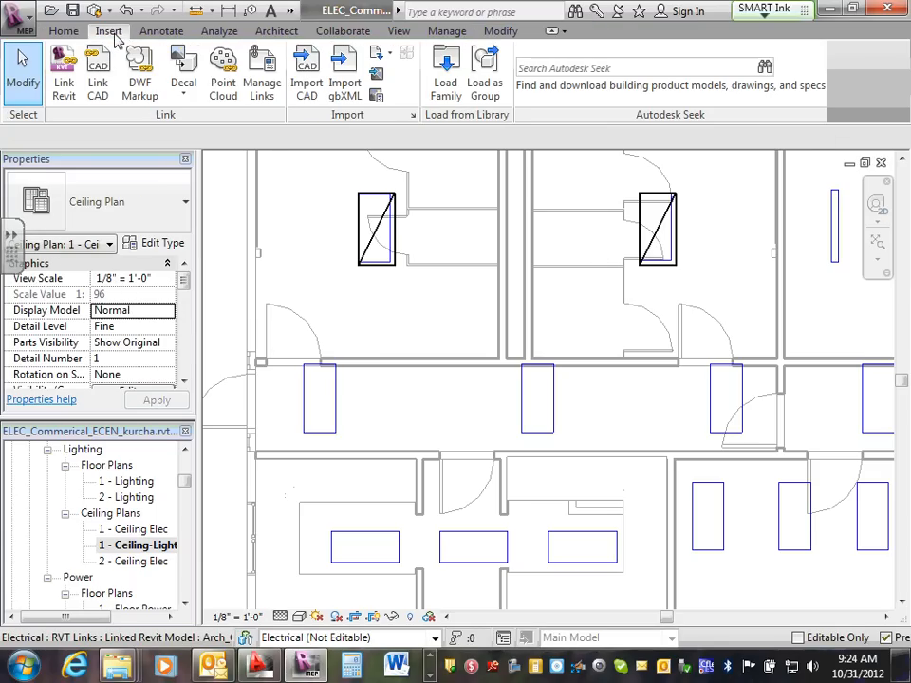
click(446, 86)
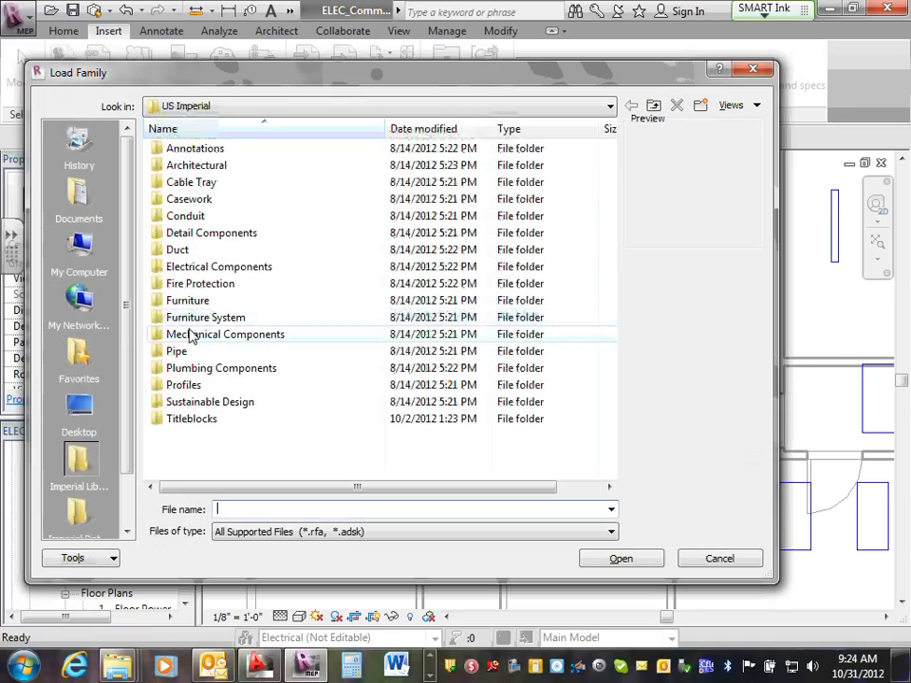
double_click(230, 269)
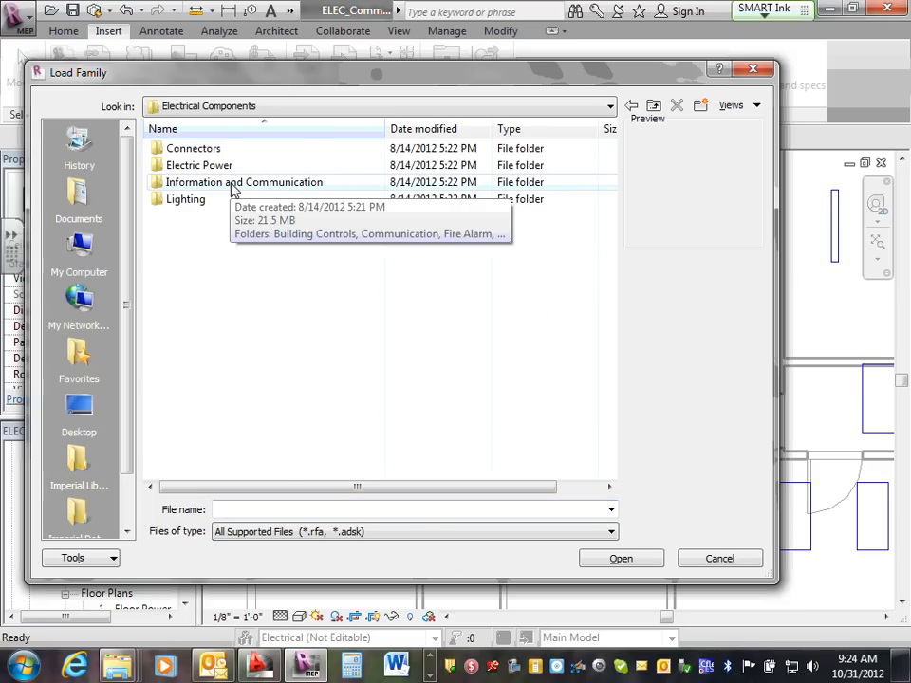
double_click(232, 184)
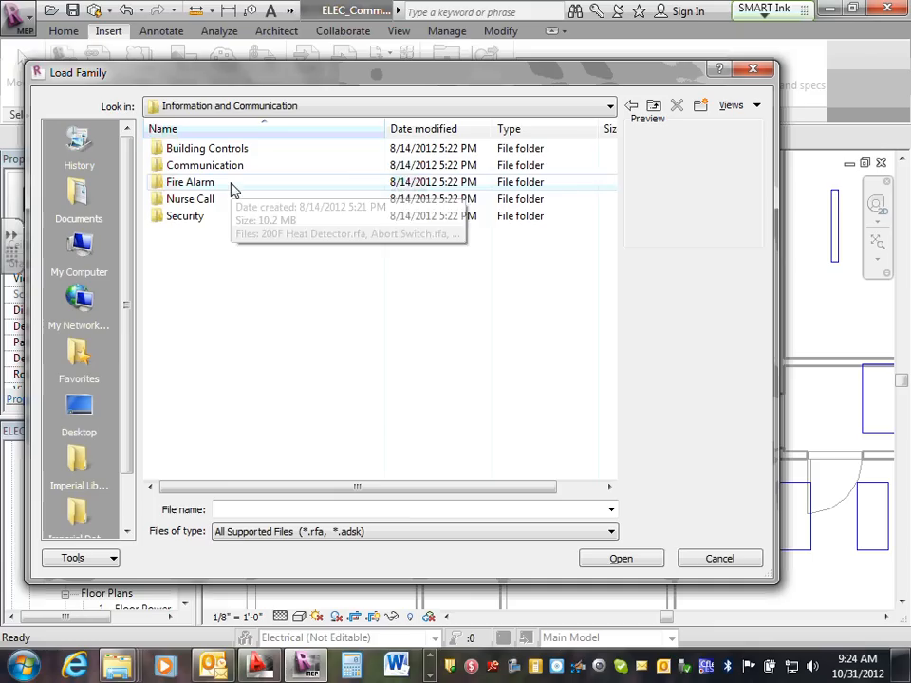
double_click(243, 152)
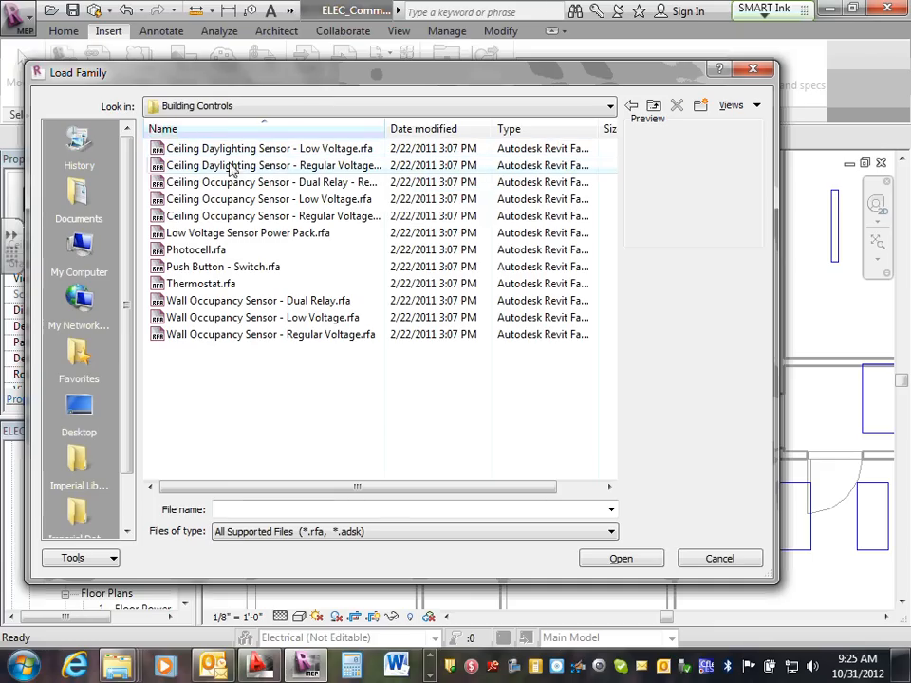
Compare the ceiling occupancy sensor previews and load the Ceiling Occupancy Sensor - Low Voltage family into the project.
click(266, 189)
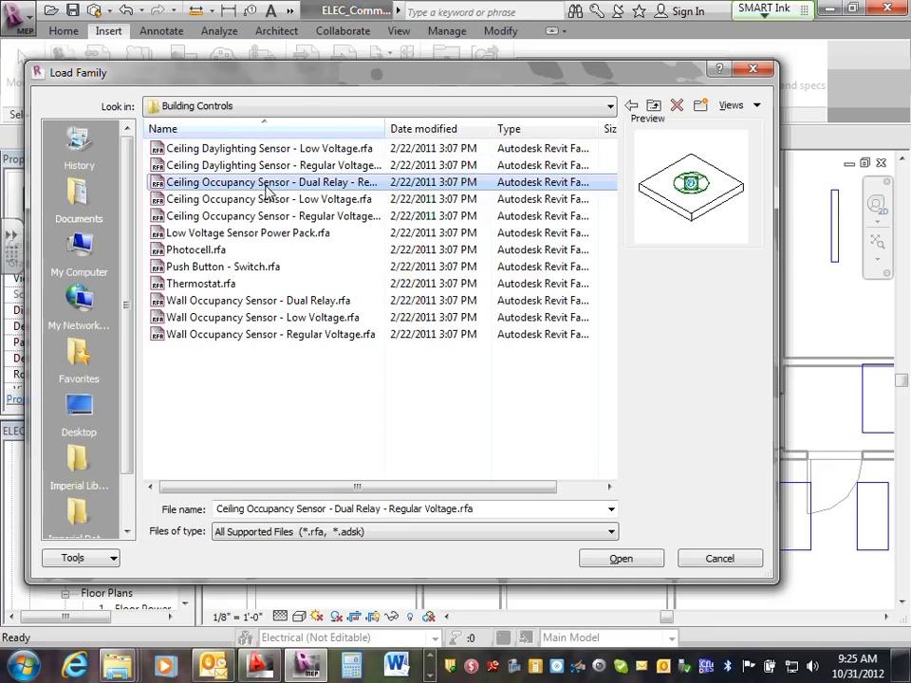
click(283, 201)
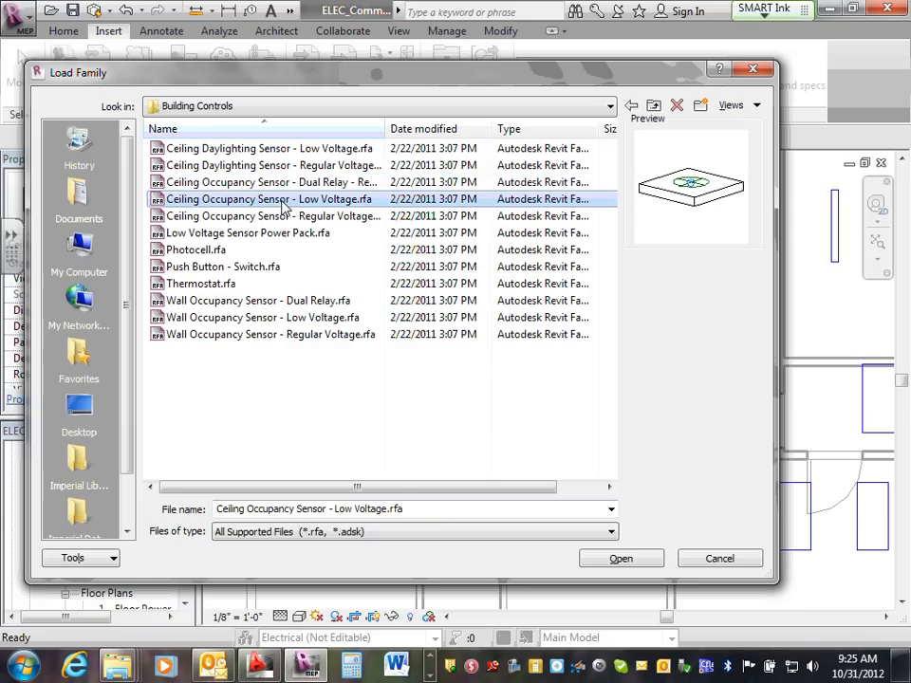
click(285, 217)
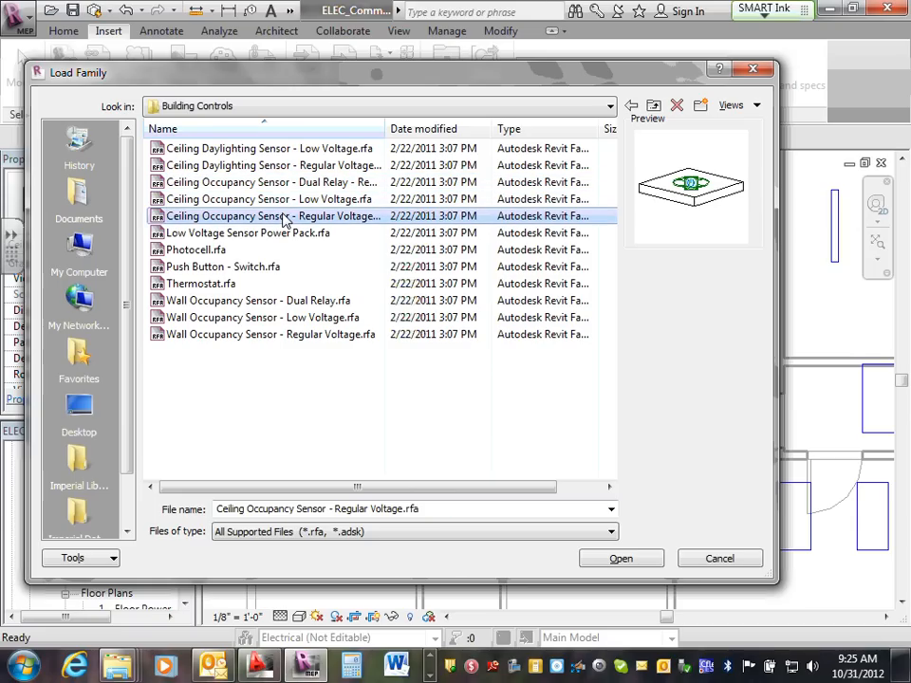
click(284, 206)
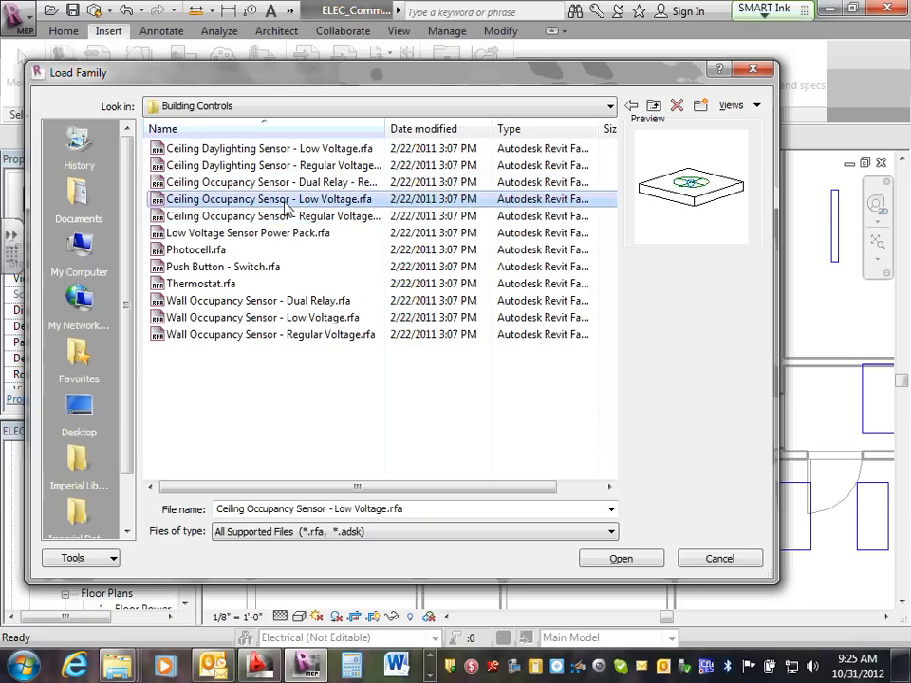
click(286, 211)
click(287, 205)
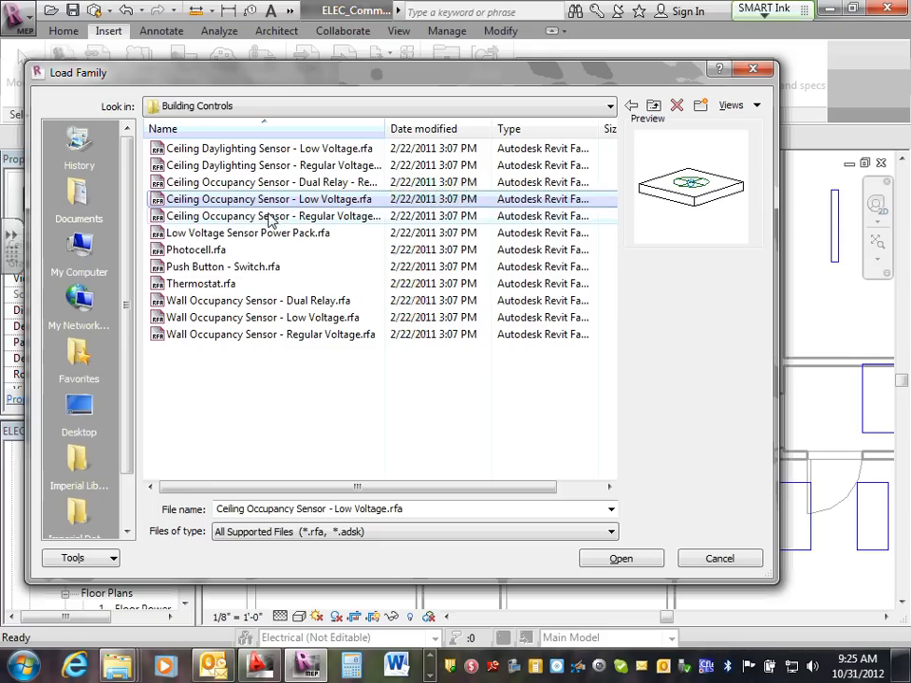
click(272, 218)
click(274, 201)
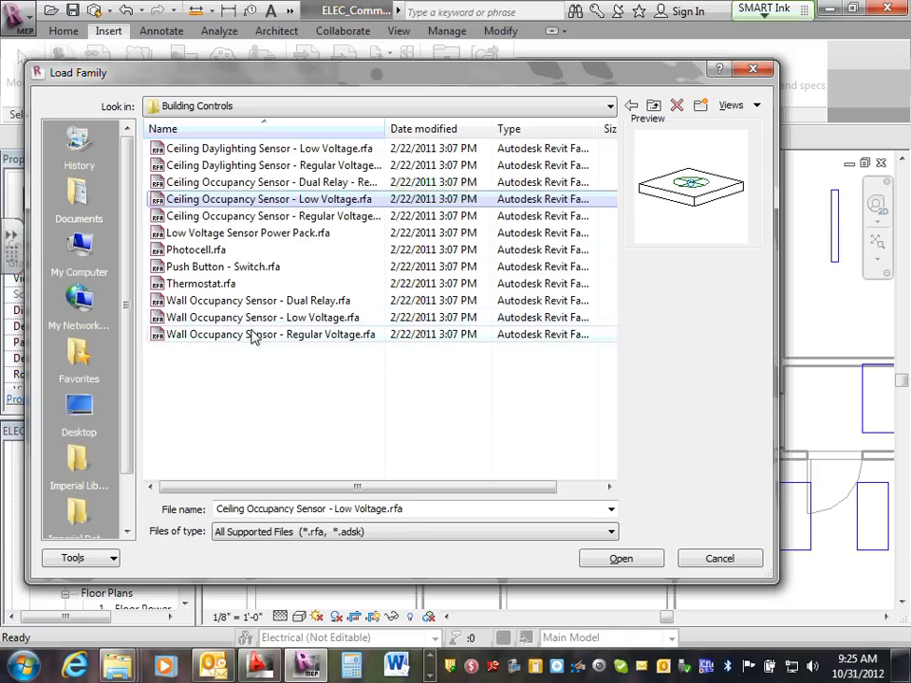
click(317, 201)
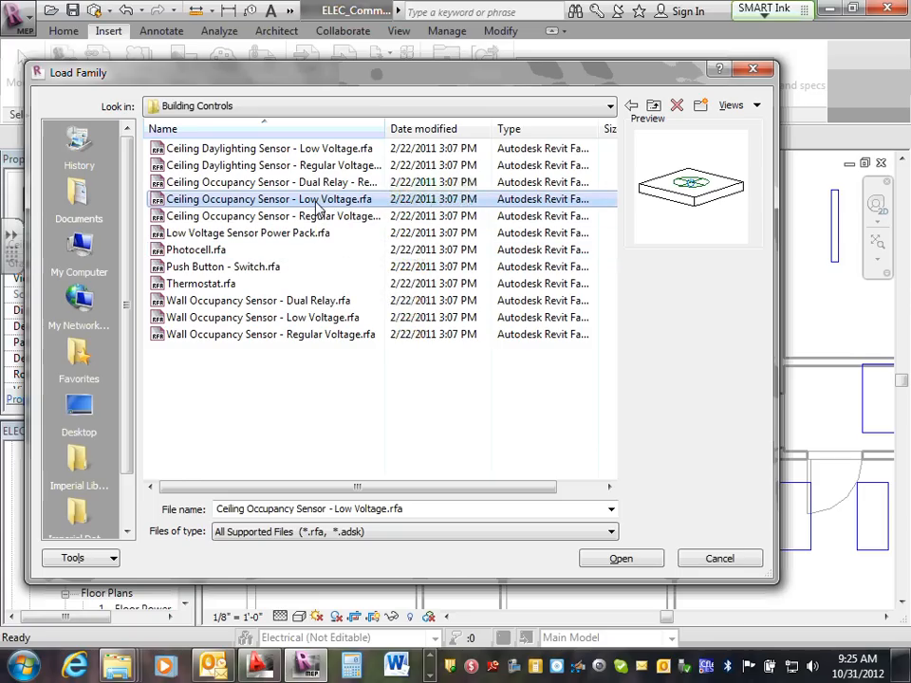
click(254, 186)
click(254, 203)
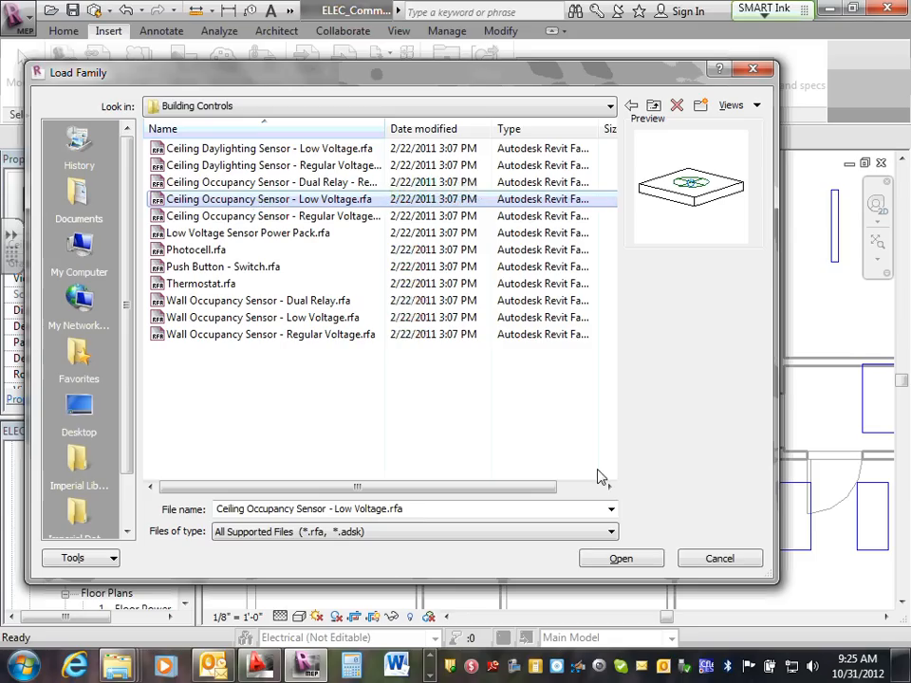
click(627, 563)
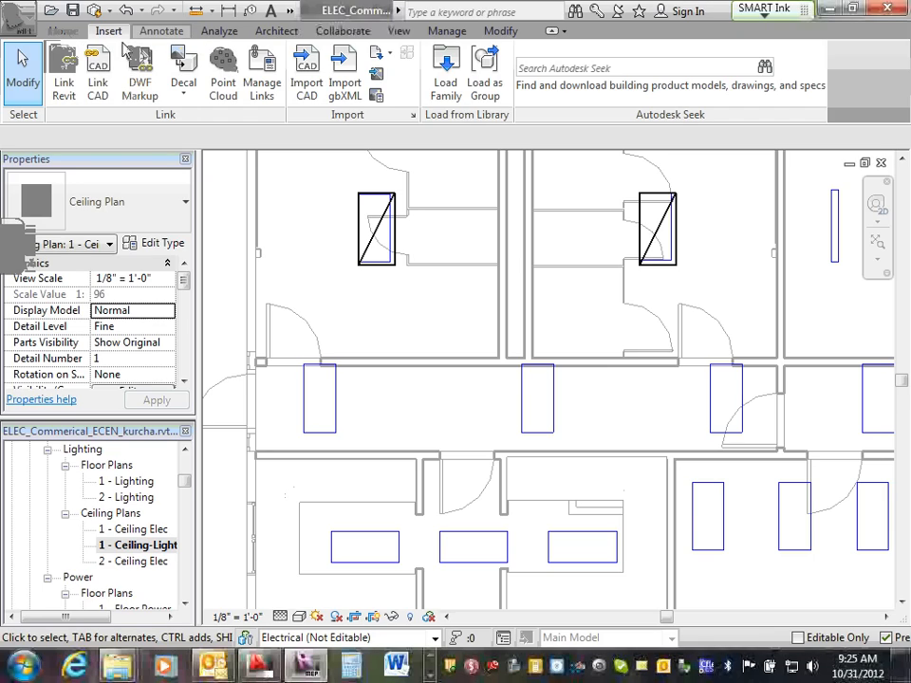
Revisit the Information and Communication folder under Electrical Components in the family library, without loading another family.
click(444, 92)
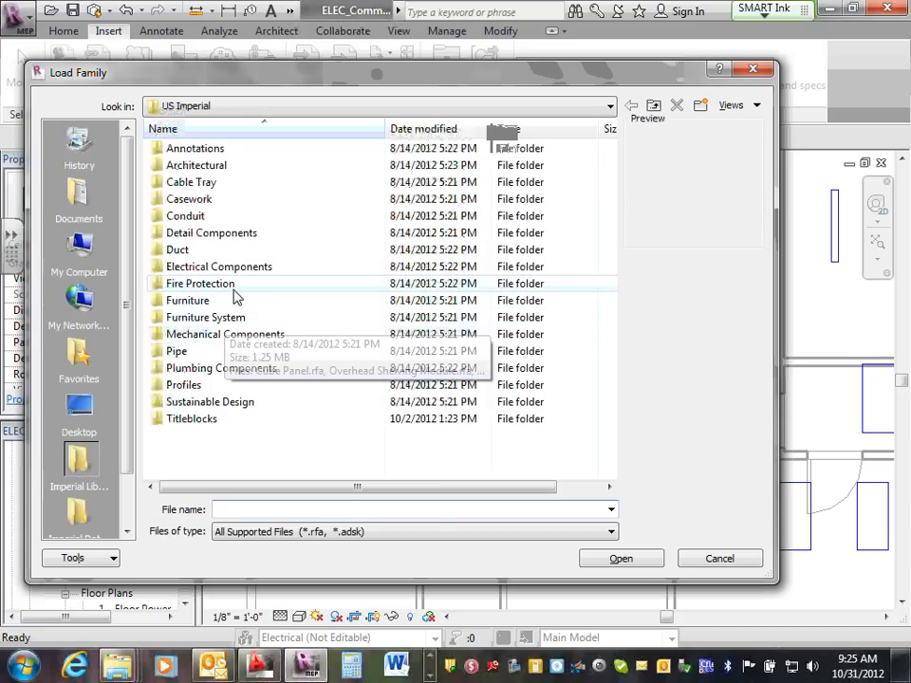
double_click(219, 267)
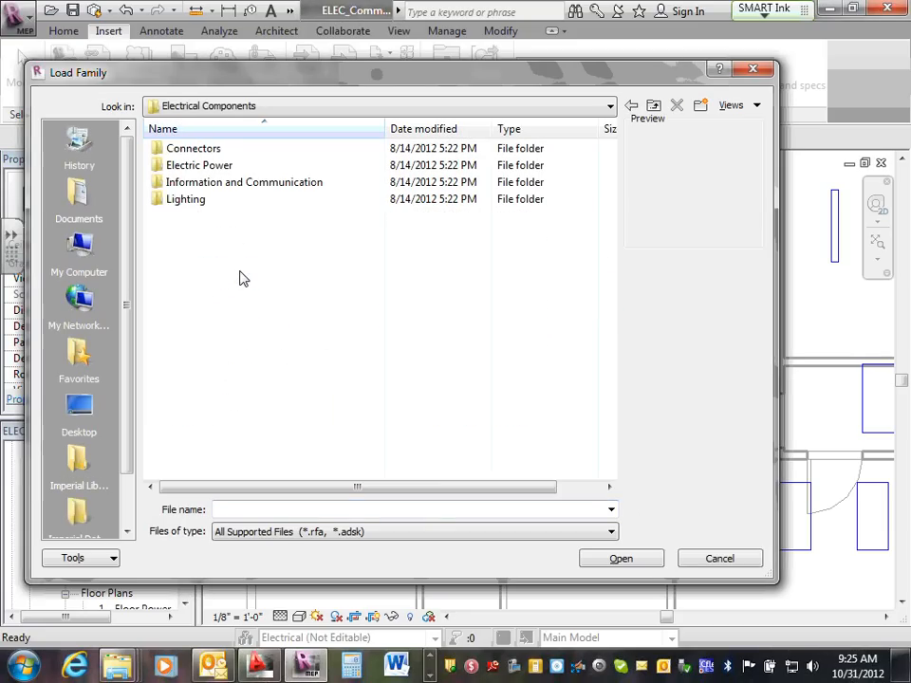
double_click(263, 183)
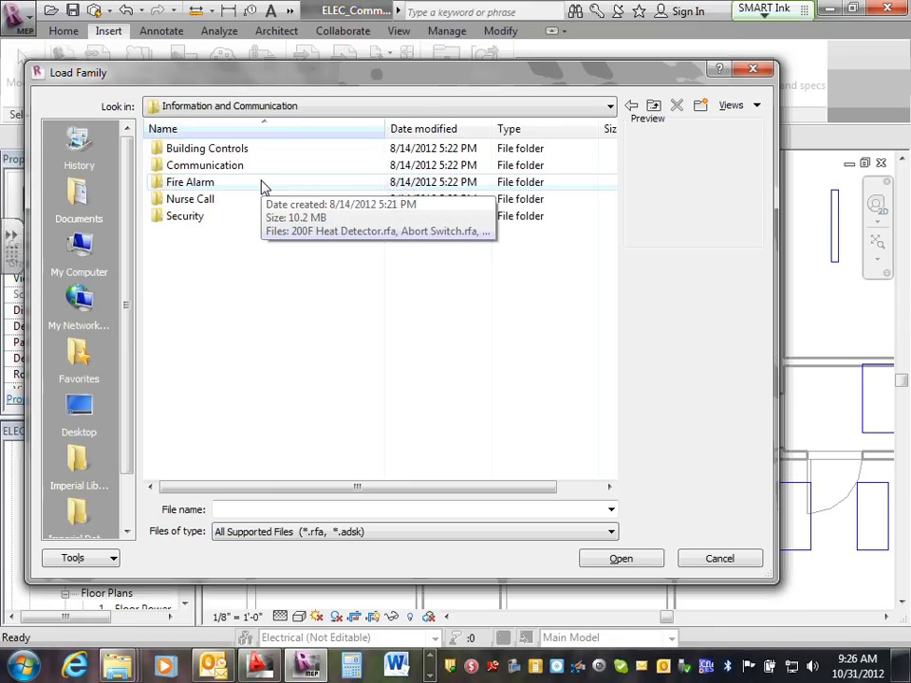
click(740, 563)
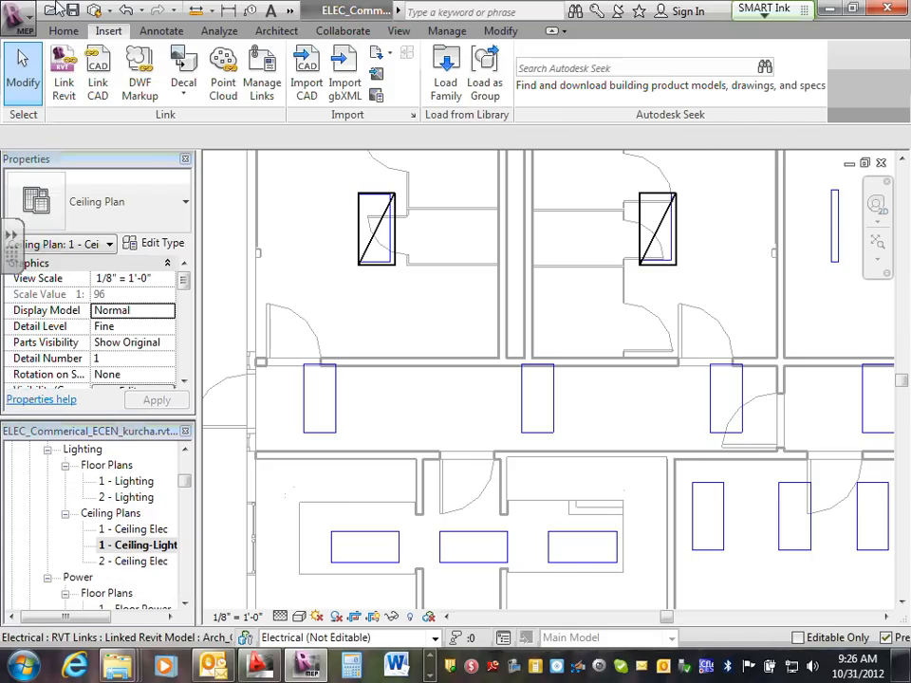
Search the loaded electrical fixture device types for the ceiling occupancy sensor without placing any device.
click(63, 31)
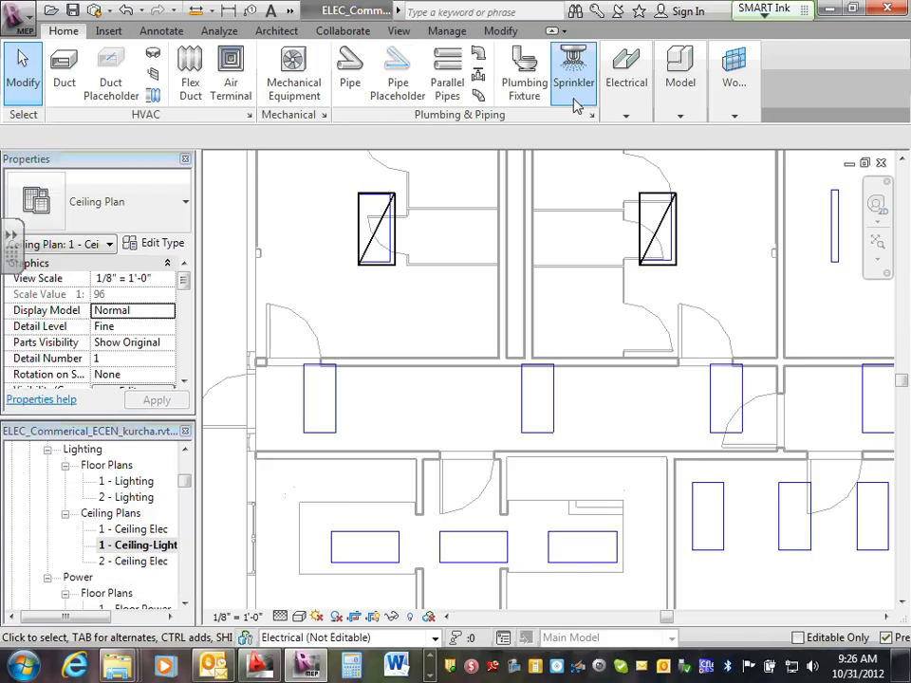
mouse_move(642, 118)
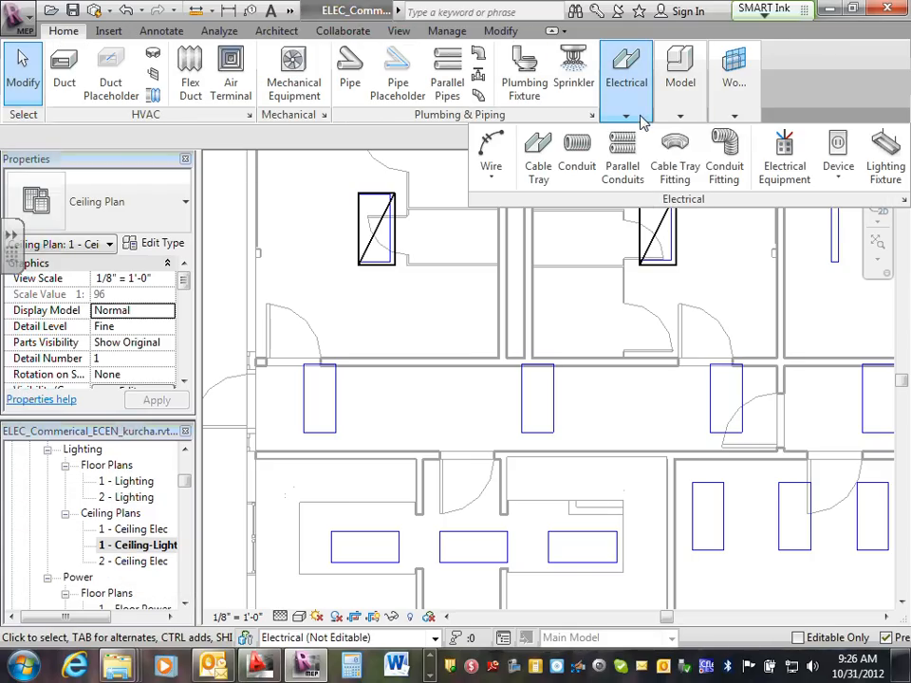
click(837, 152)
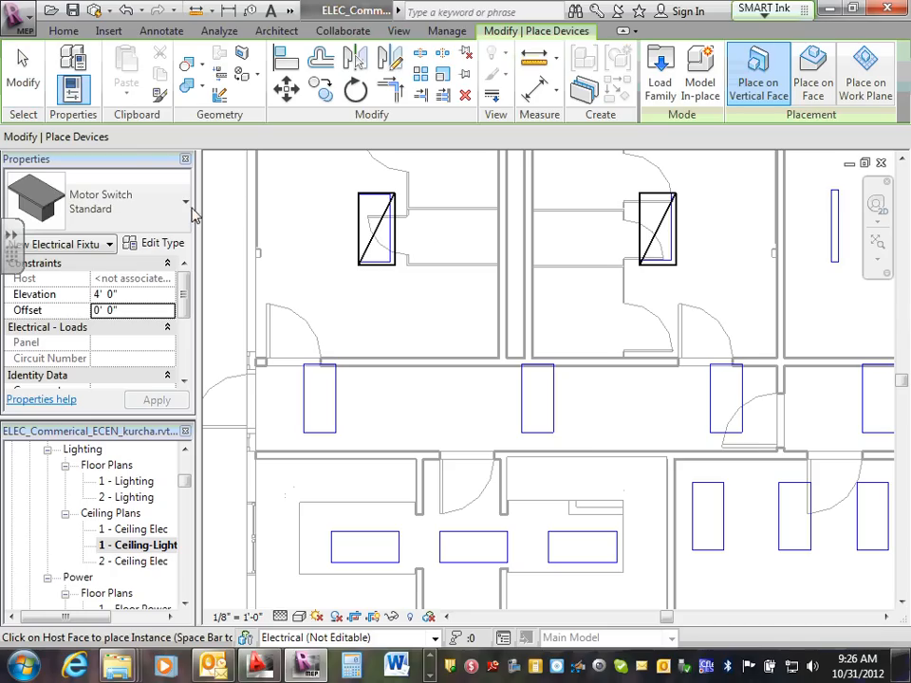
click(185, 209)
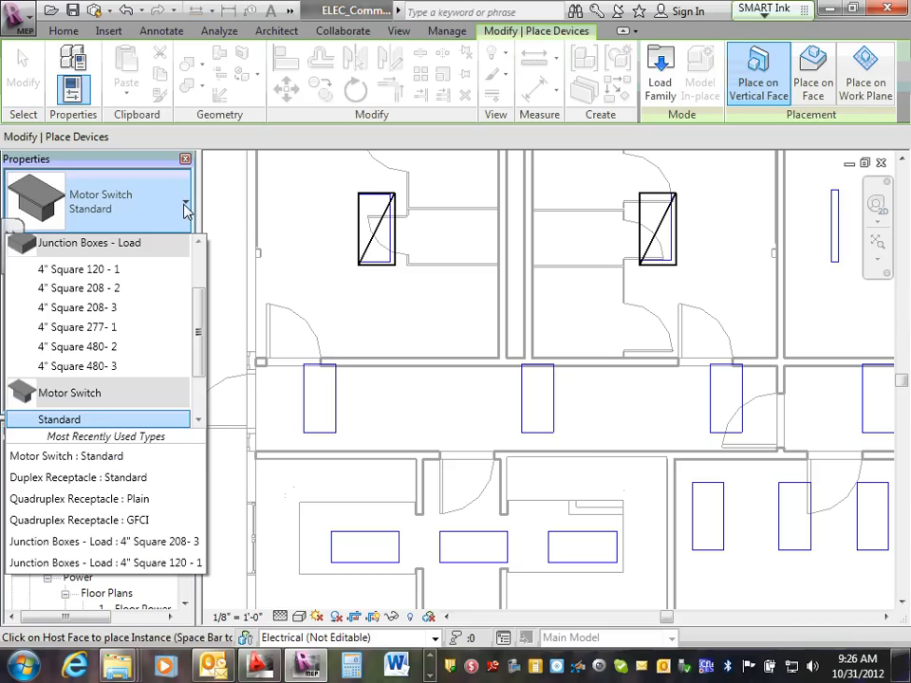
drag(197, 315, 196, 413)
key(Escape)
key(Escape)
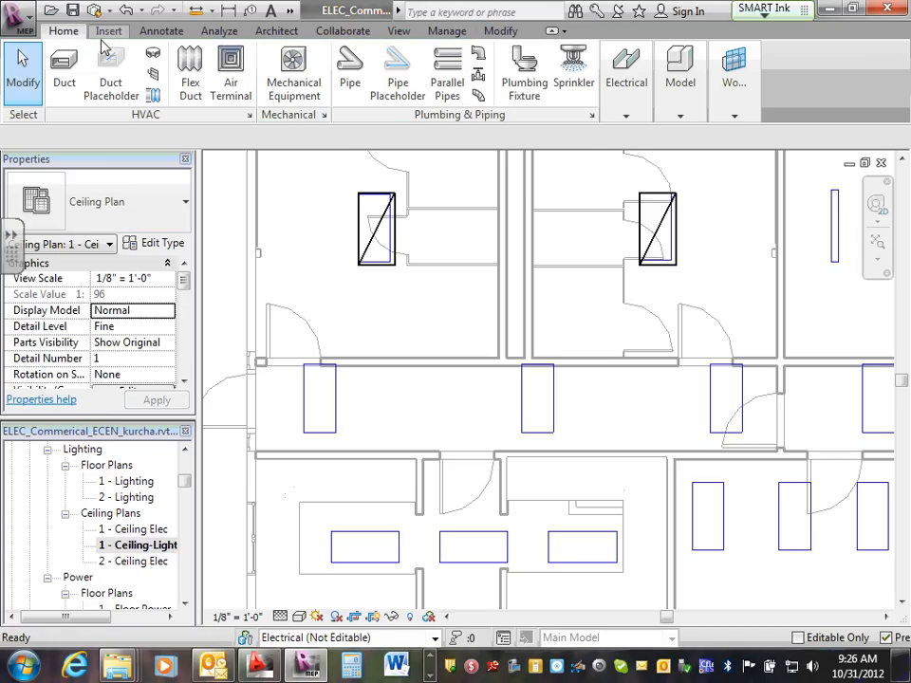
Search the loaded lighting fixture types for the ceiling occupancy sensor and cancel fixture placement.
click(628, 116)
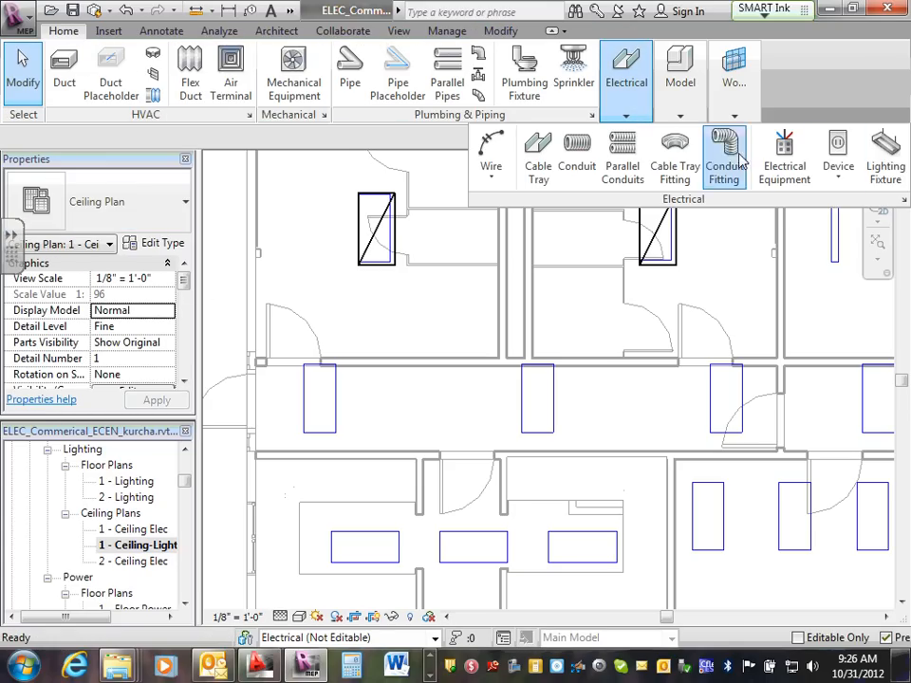
click(887, 169)
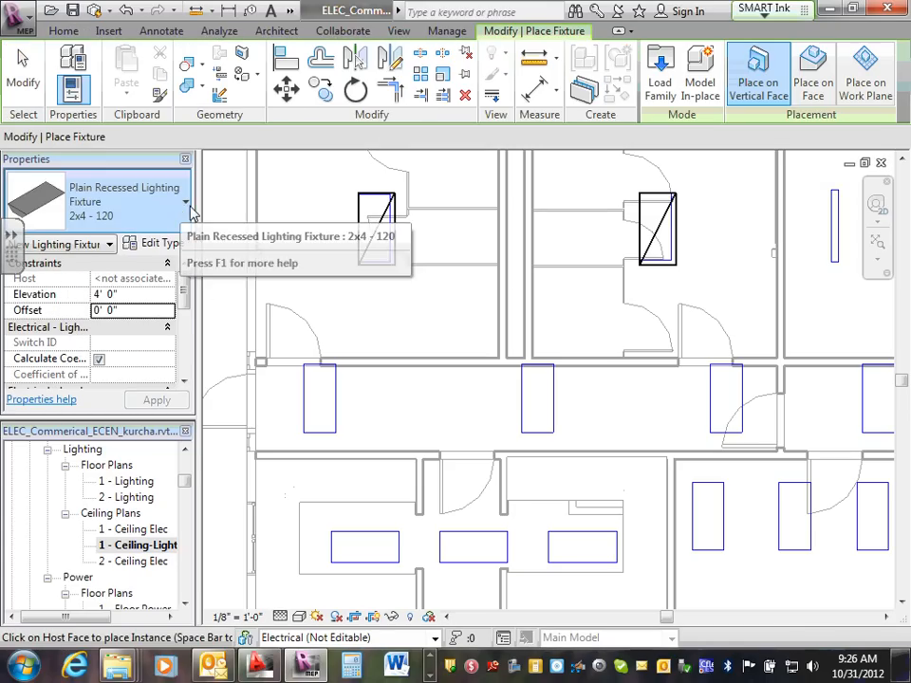
click(187, 207)
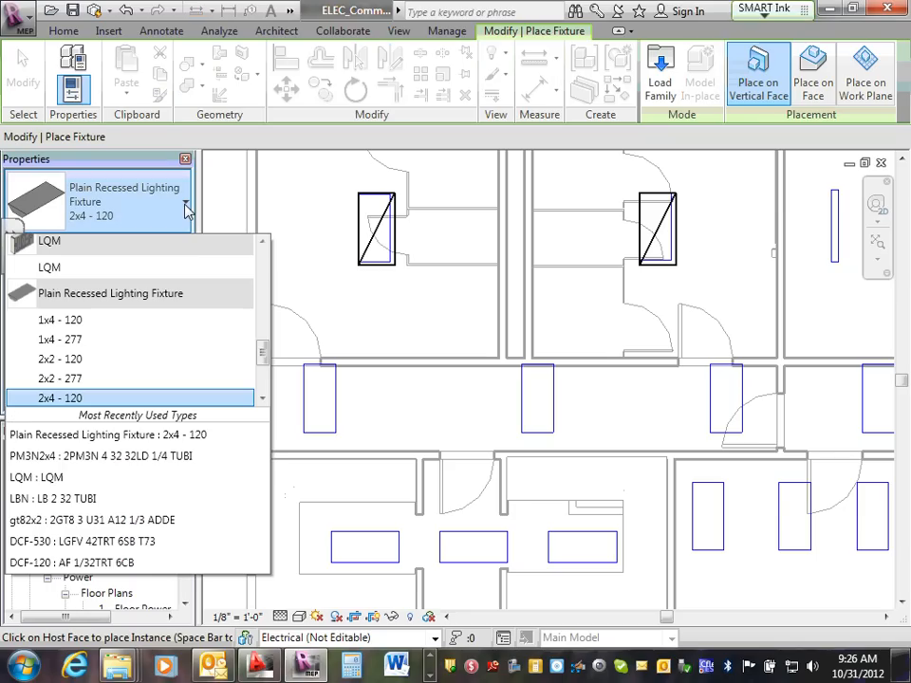
drag(264, 354, 263, 385)
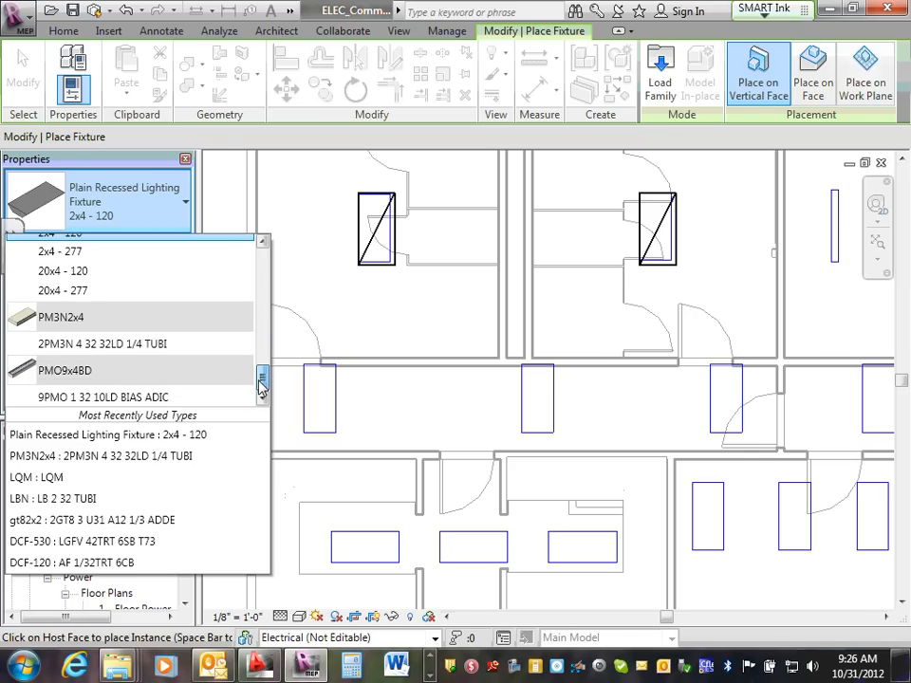
key(Escape)
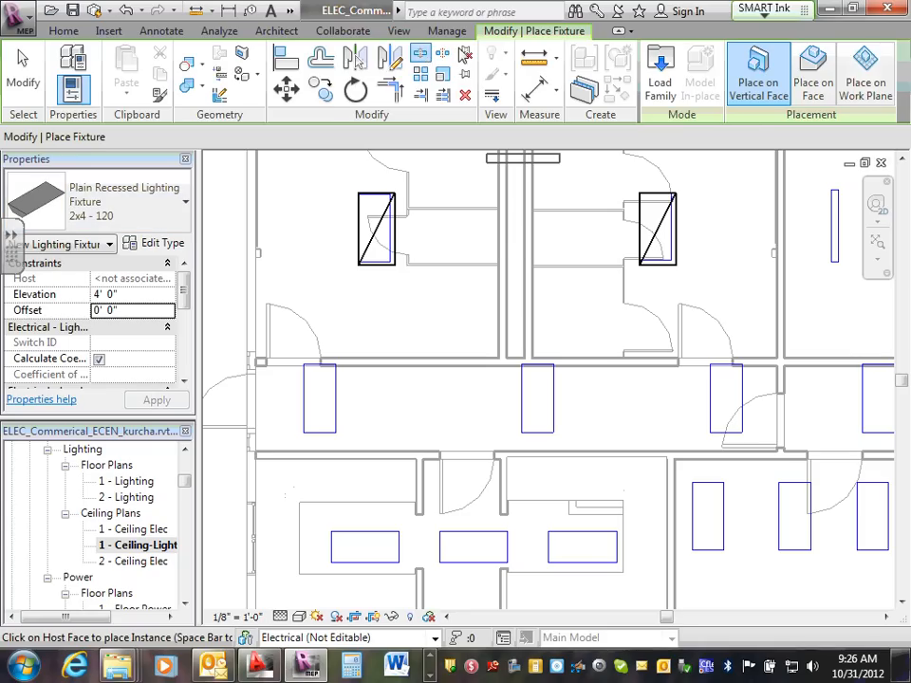
key(Escape)
Place a Ceiling Occupancy Sensor - Low Voltage Passive Infrared lighting device on the ceiling face near the door in each of the two upper rooms.
click(626, 95)
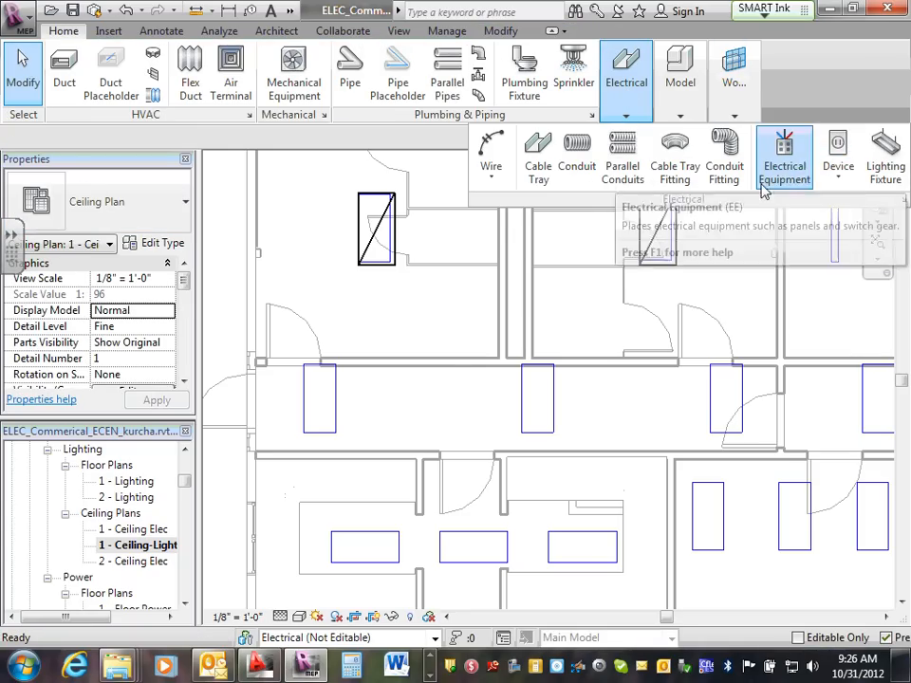
click(840, 184)
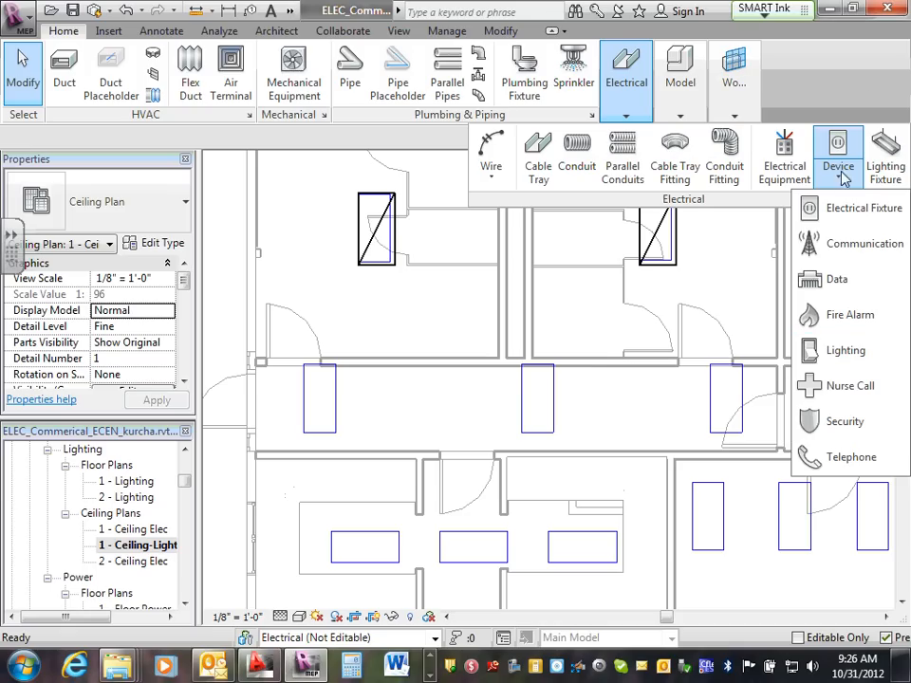
click(857, 354)
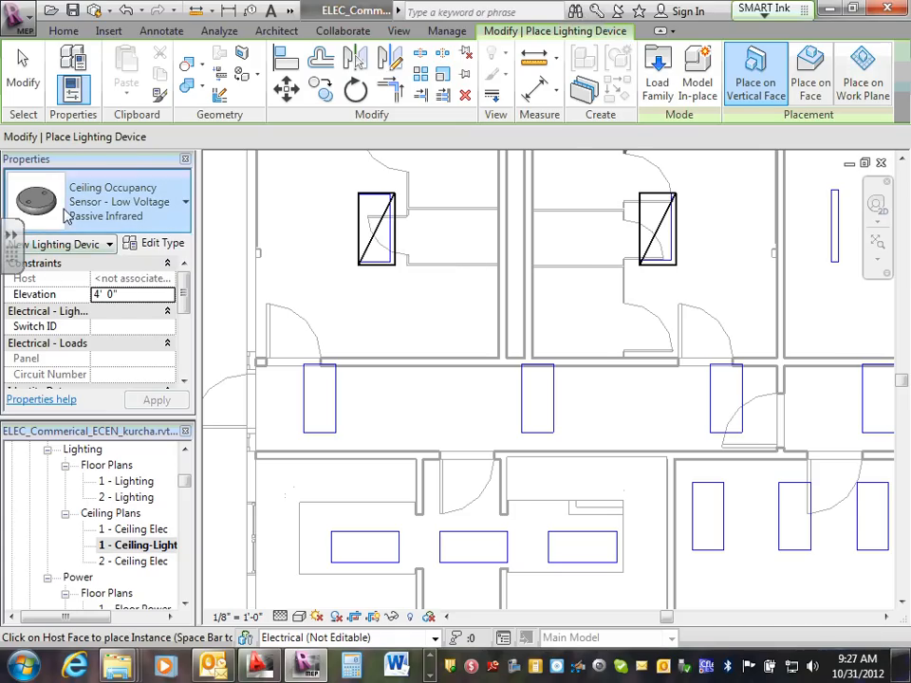
click(810, 81)
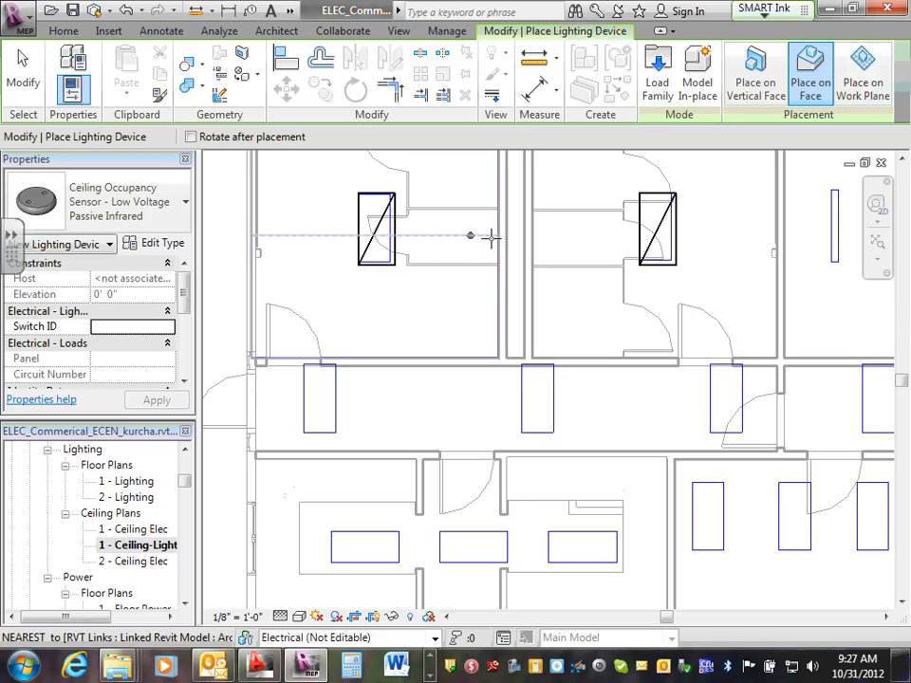
click(325, 299)
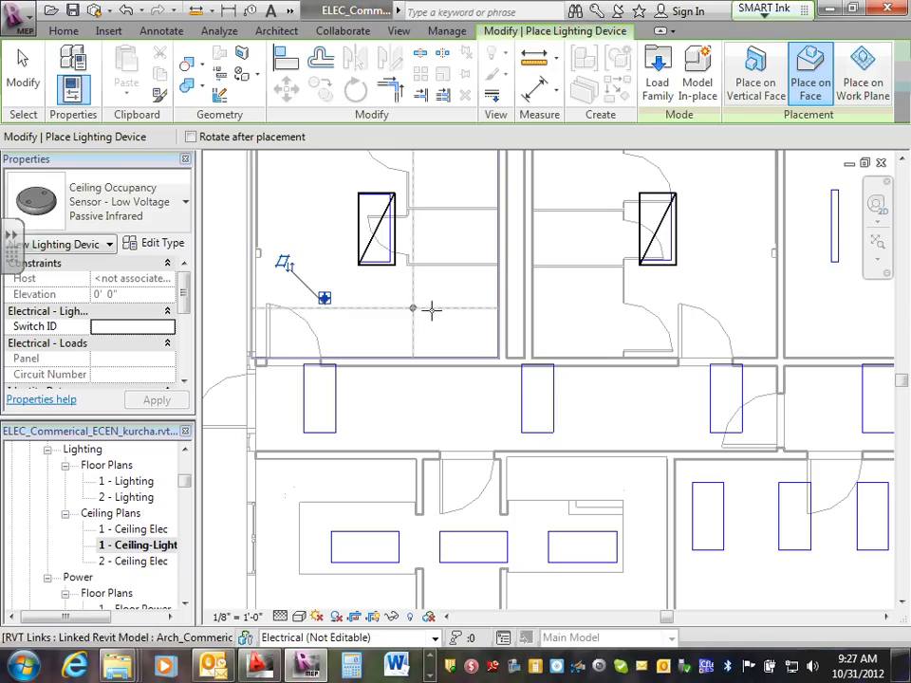
click(712, 300)
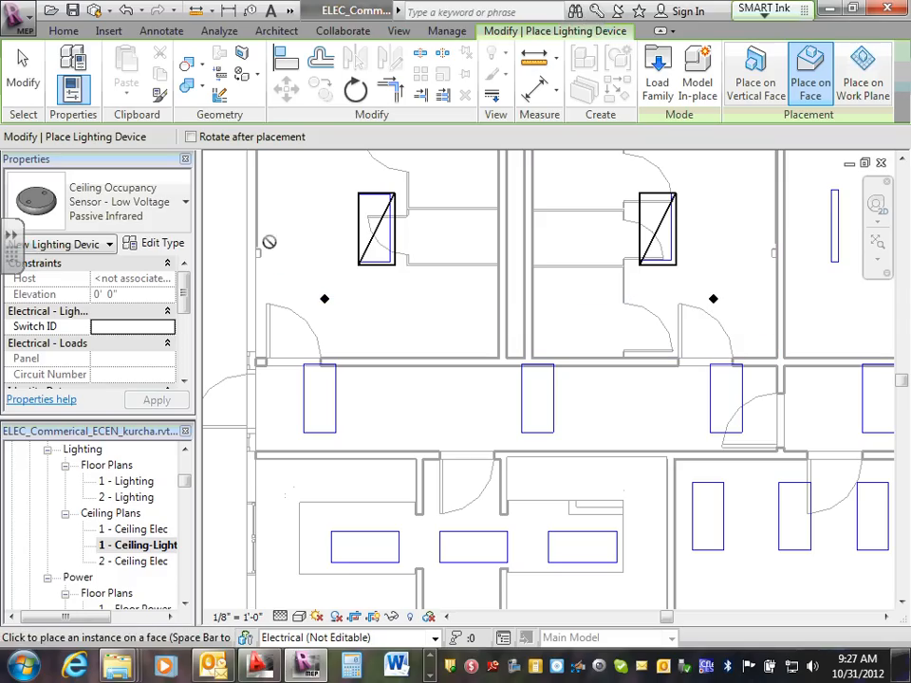
Check the available lighting device types and end the occupancy sensor placement without adding another sensor.
click(187, 207)
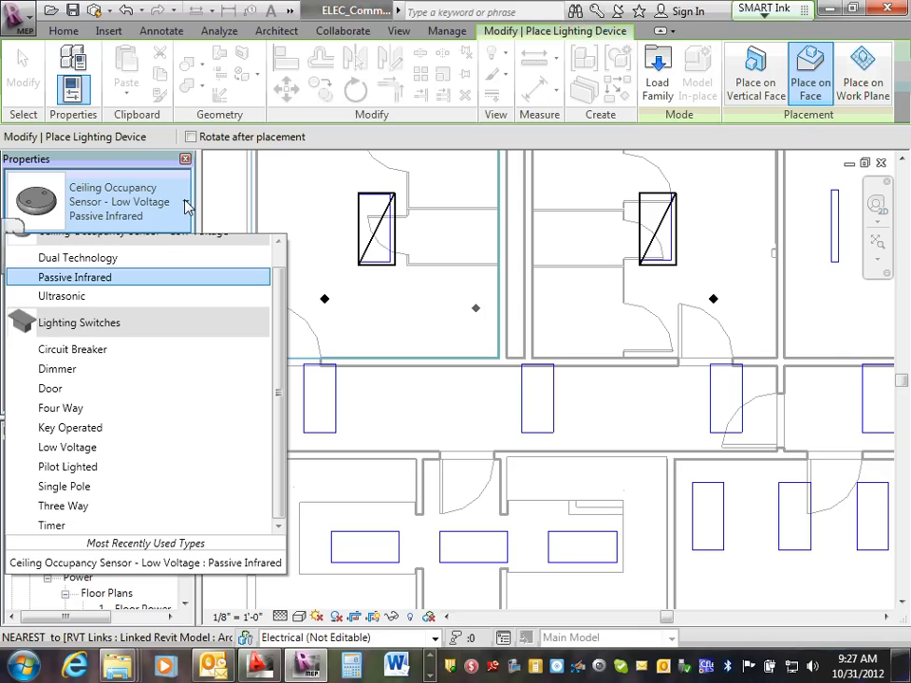
click(346, 332)
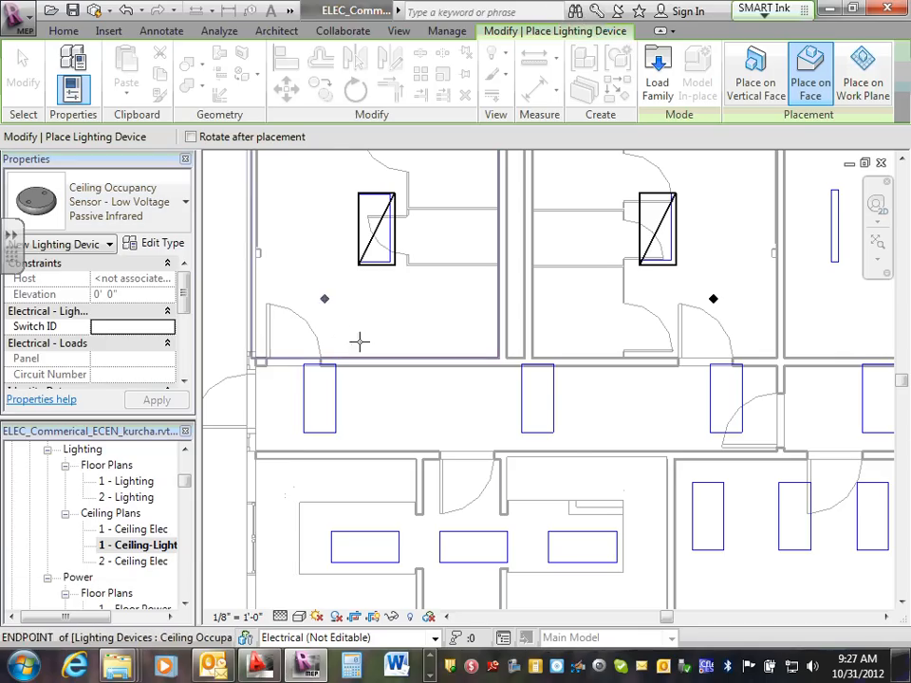
scroll(761, 287, up, 1)
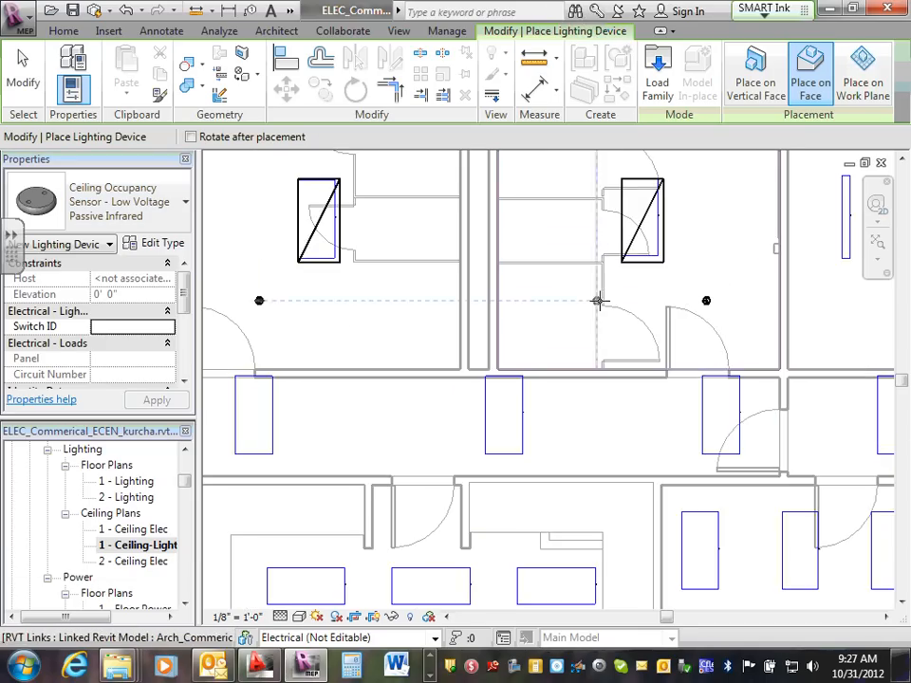
key(Escape)
key(Escape)
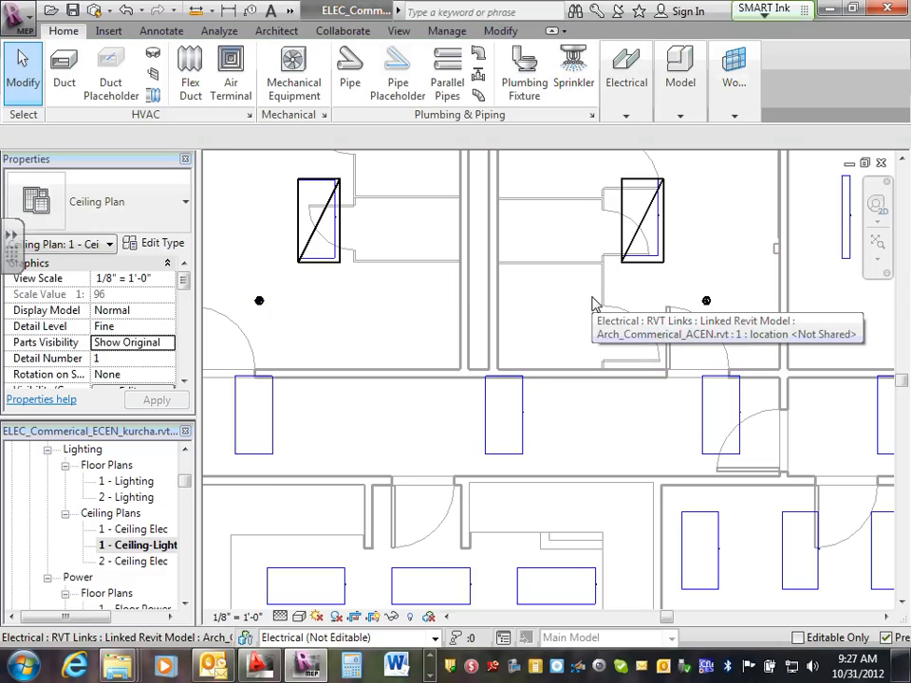
click(737, 95)
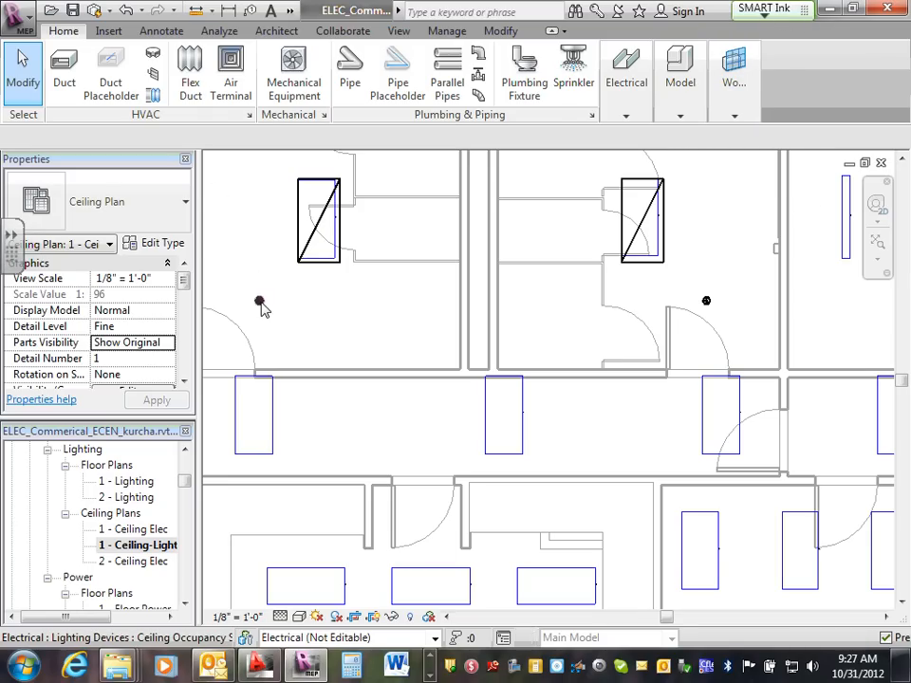
click(261, 304)
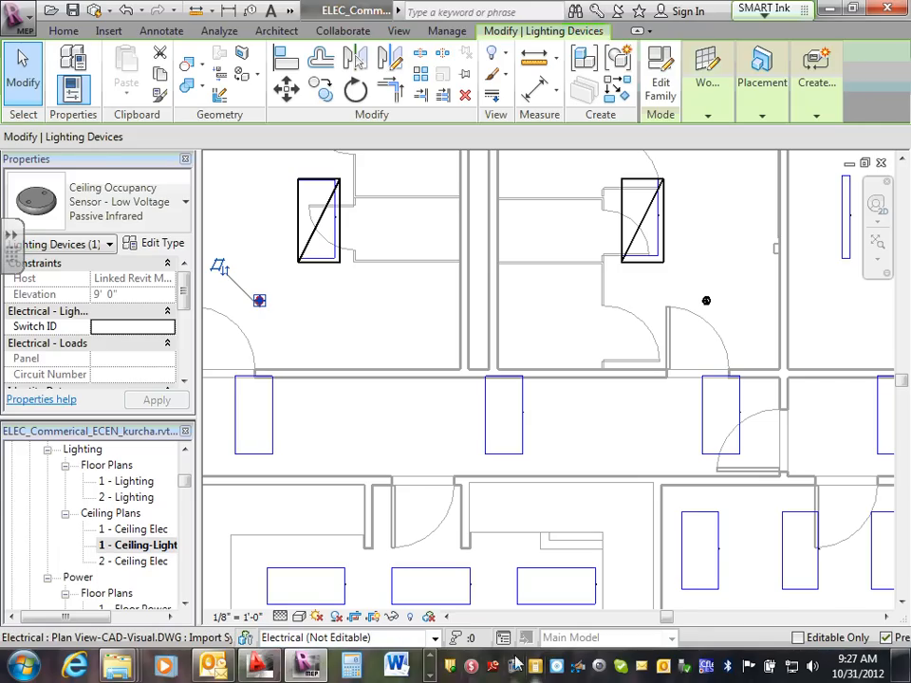
click(429, 676)
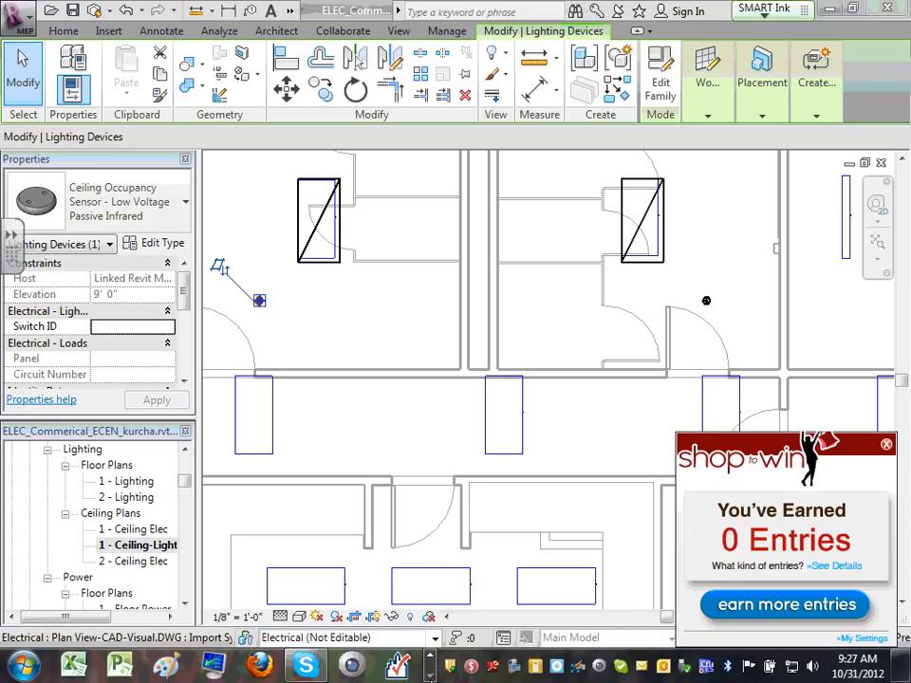
click(432, 677)
click(74, 666)
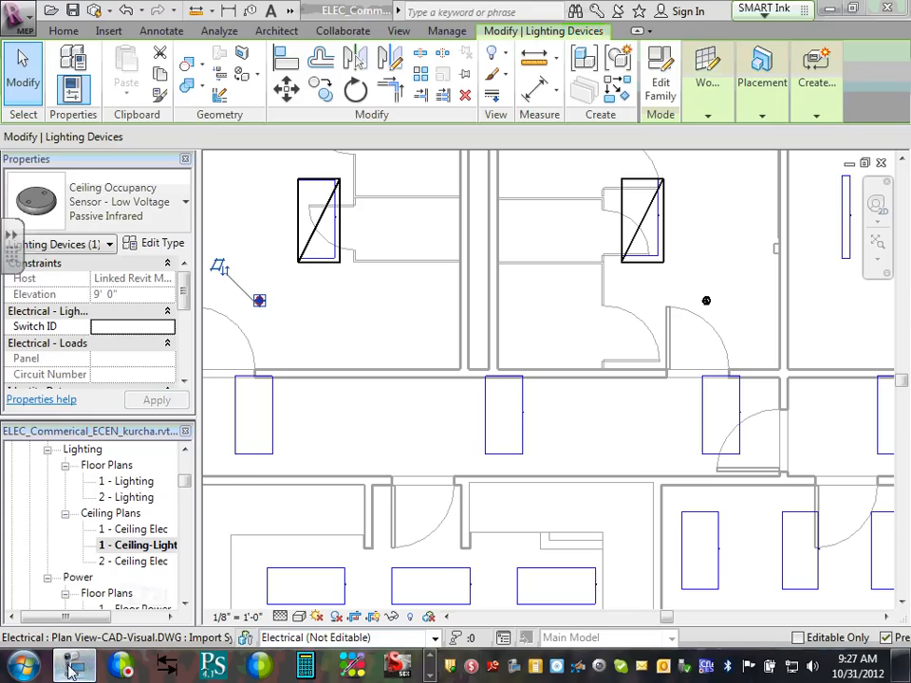
click(805, 108)
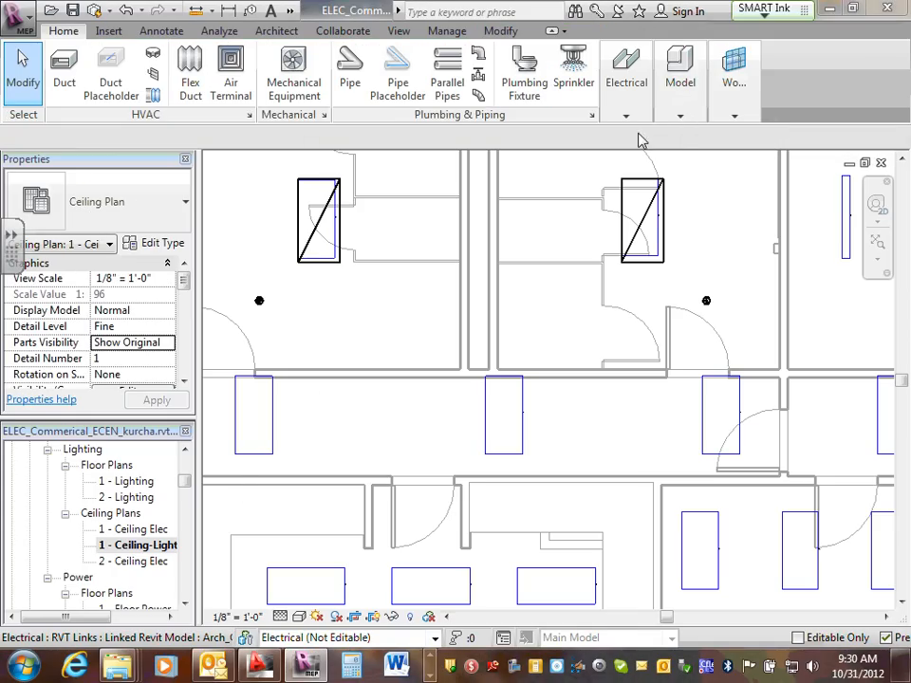
Review the ceiling sensor and lighting switch types offered for lighting devices, and cancel the placement.
click(628, 118)
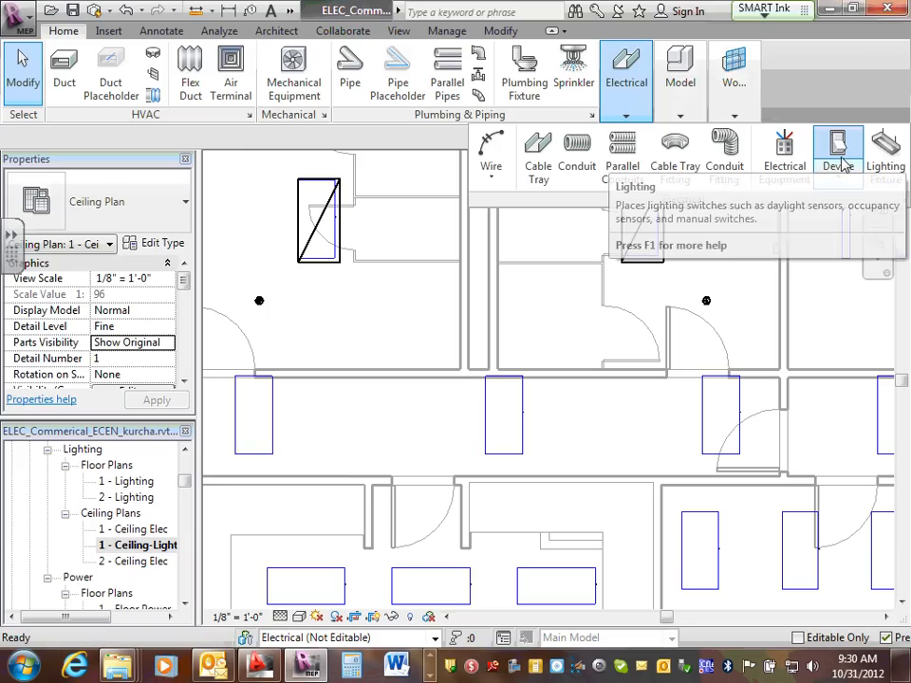
click(840, 184)
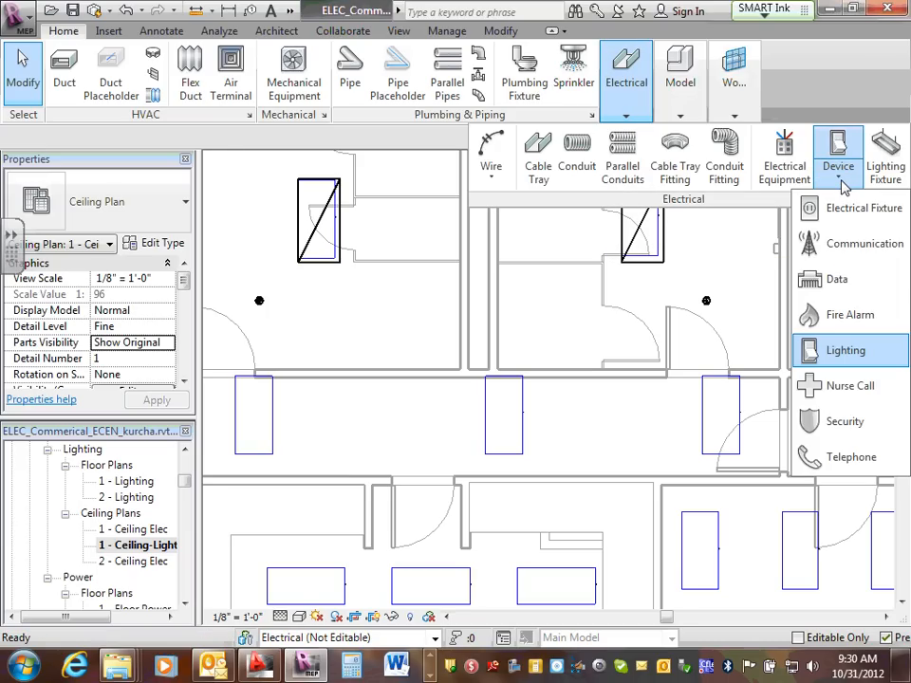
click(844, 353)
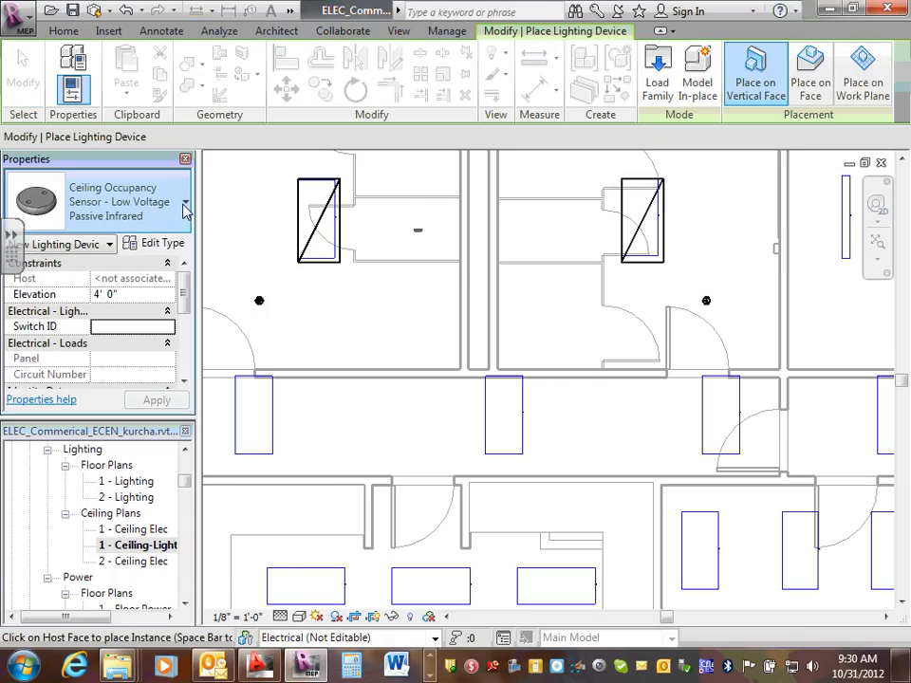
click(185, 204)
mouse_move(278, 319)
mouse_down()
mouse_move(283, 291)
mouse_move(278, 309)
mouse_up()
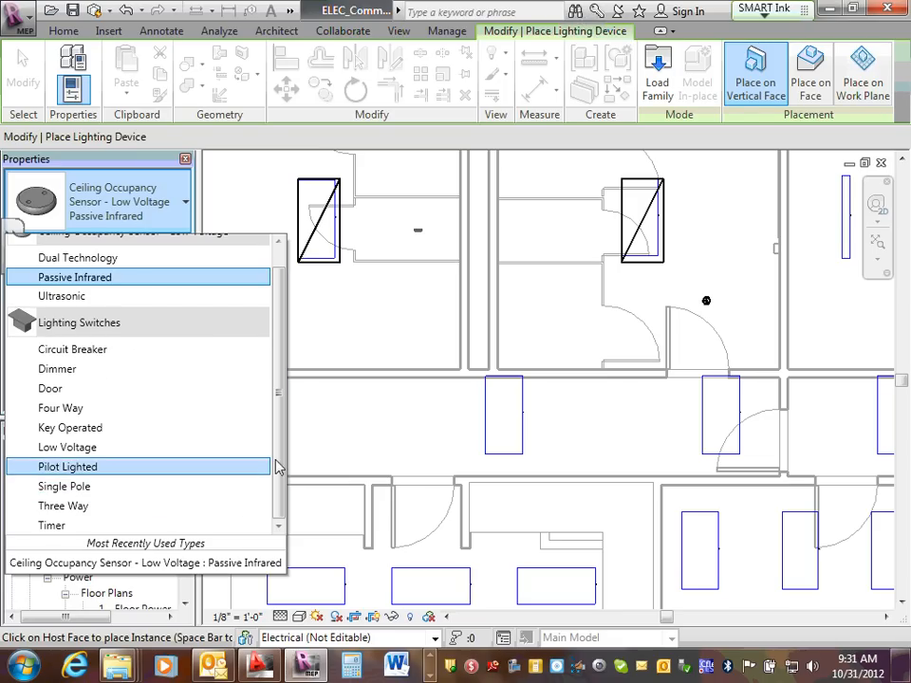
drag(279, 466, 281, 520)
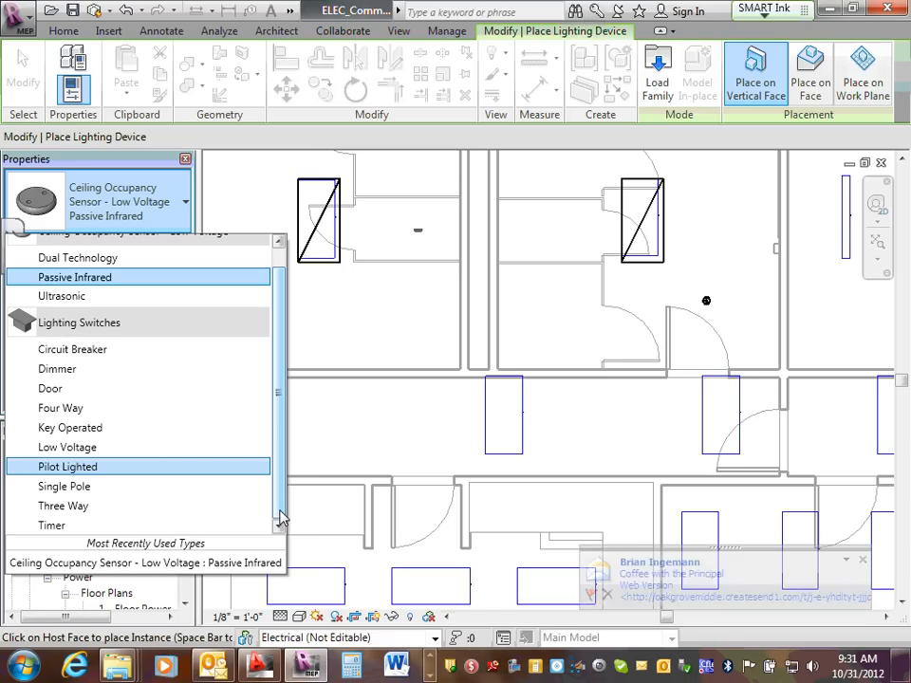
key(Escape)
key(Escape)
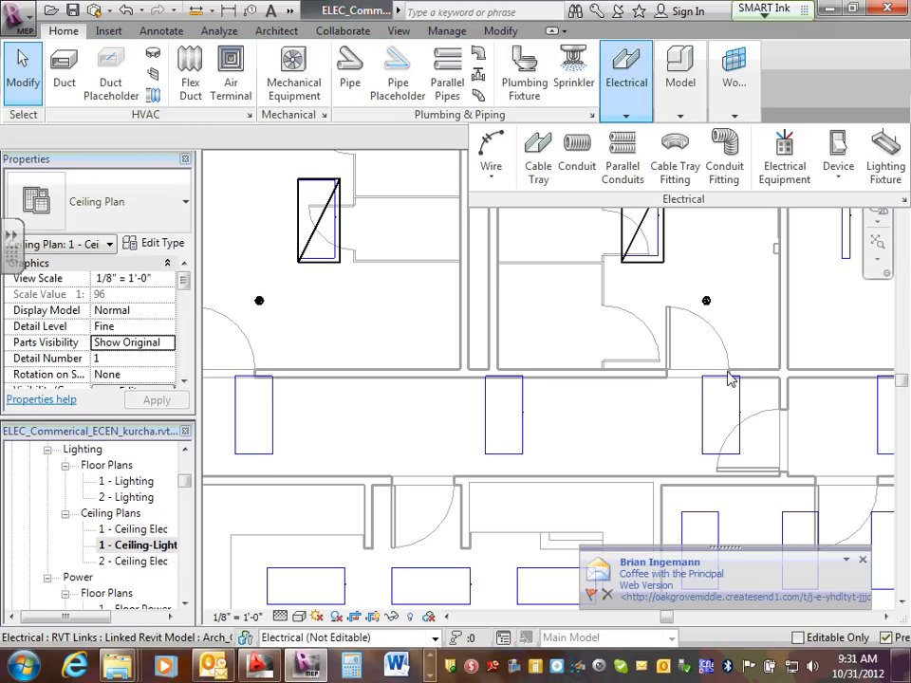
Examine the type label on the first narrow luminaire outline in the upper room beside the two restrooms.
scroll(401, 312, down, 2)
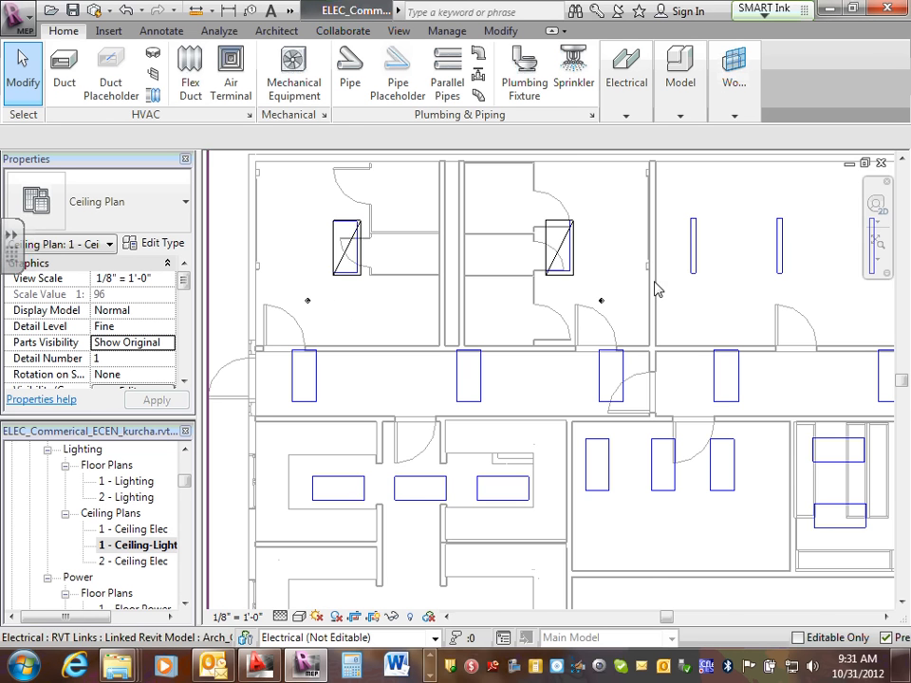
scroll(654, 285, down, 2)
scroll(820, 269, down, 1)
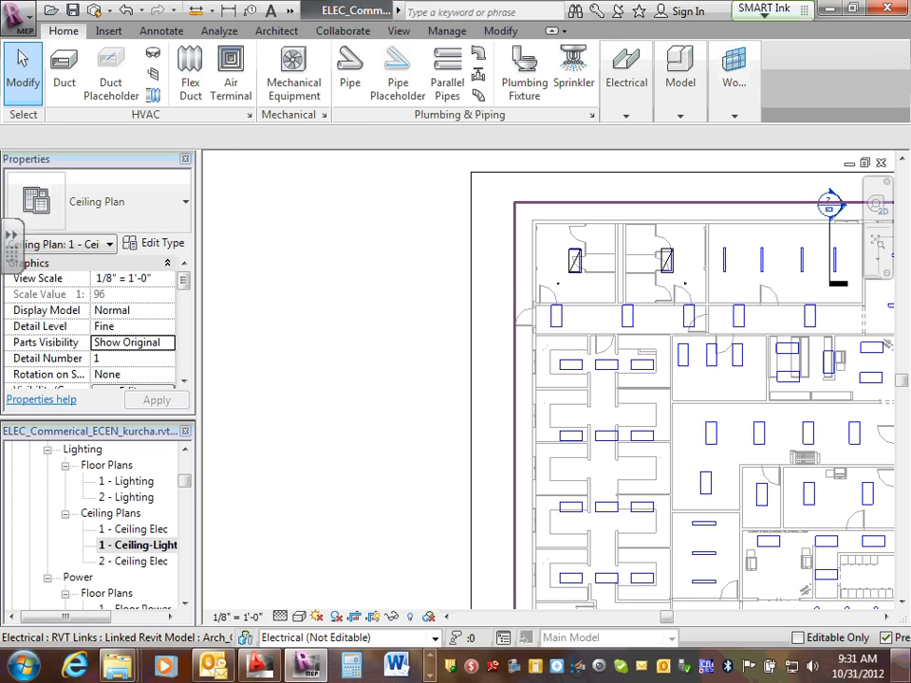
click(886, 618)
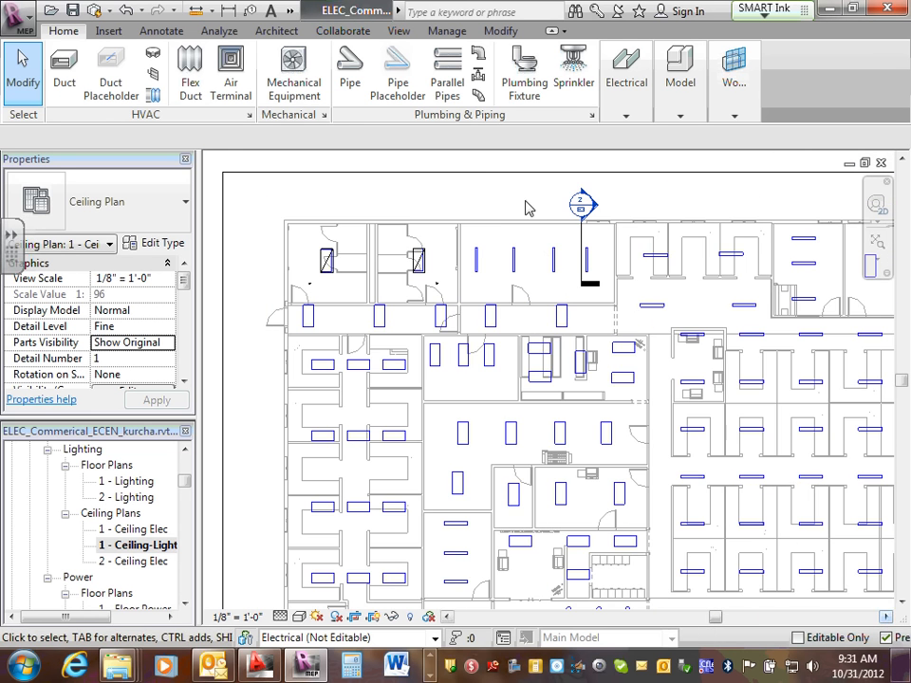
scroll(477, 268, up, 2)
scroll(480, 266, up, 5)
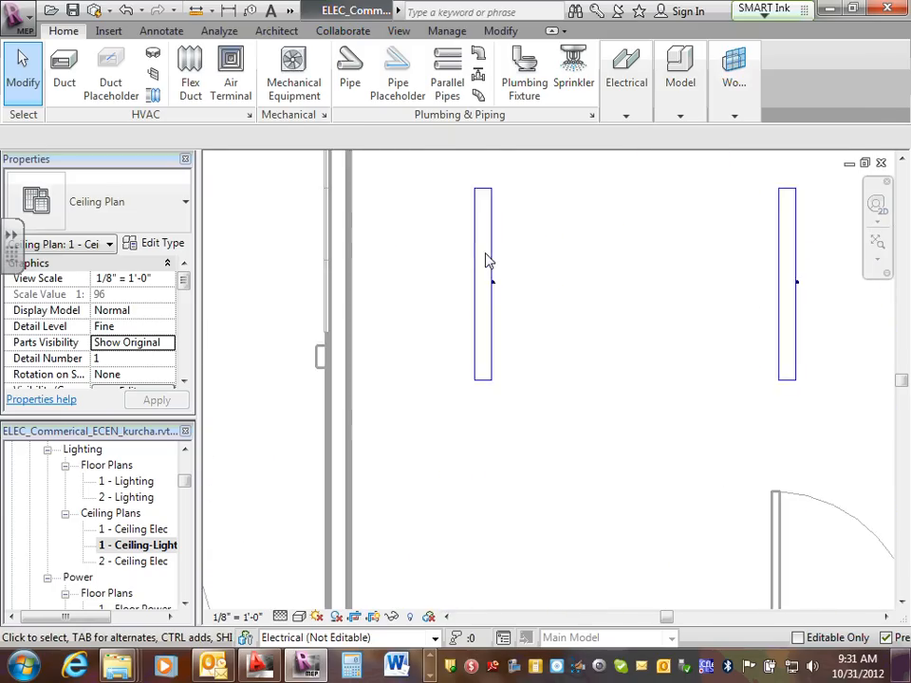
scroll(507, 315, up, 1)
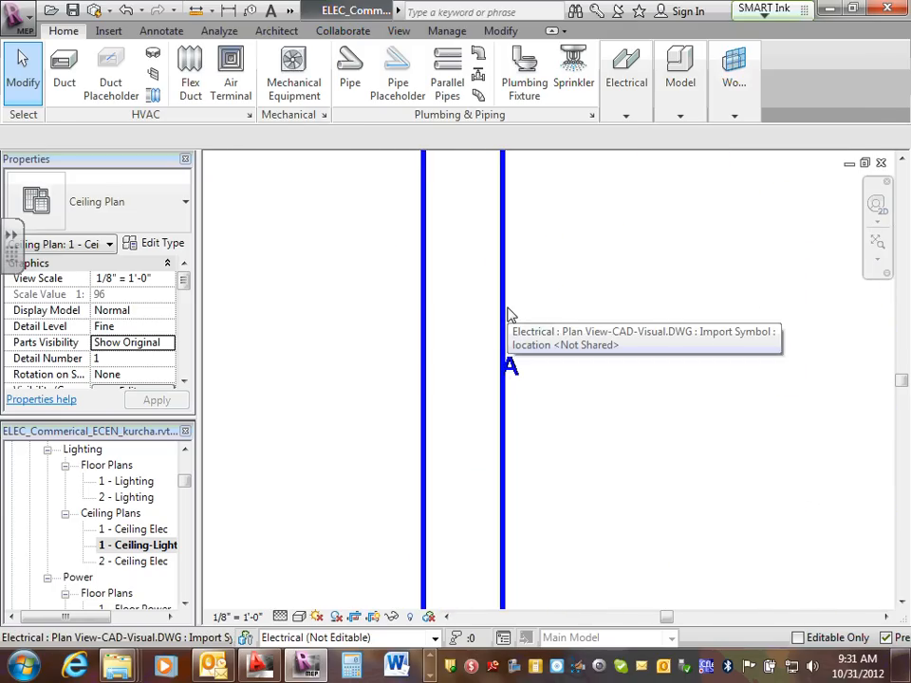
scroll(507, 315, down, 1)
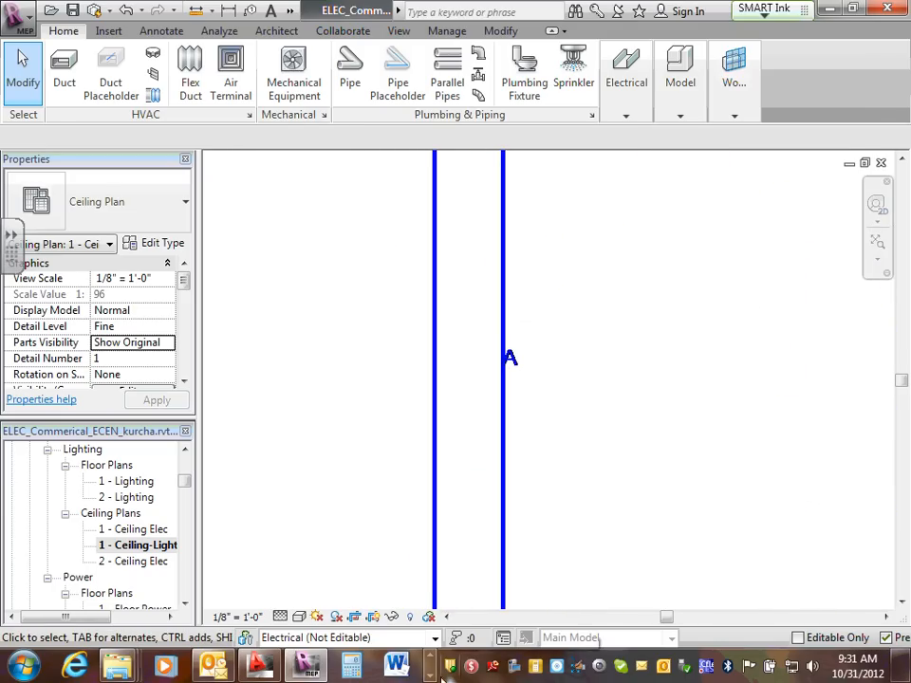
Switch to Visual, look up luminaire A in the Luminaire Schedule, and return to Revit.
click(430, 676)
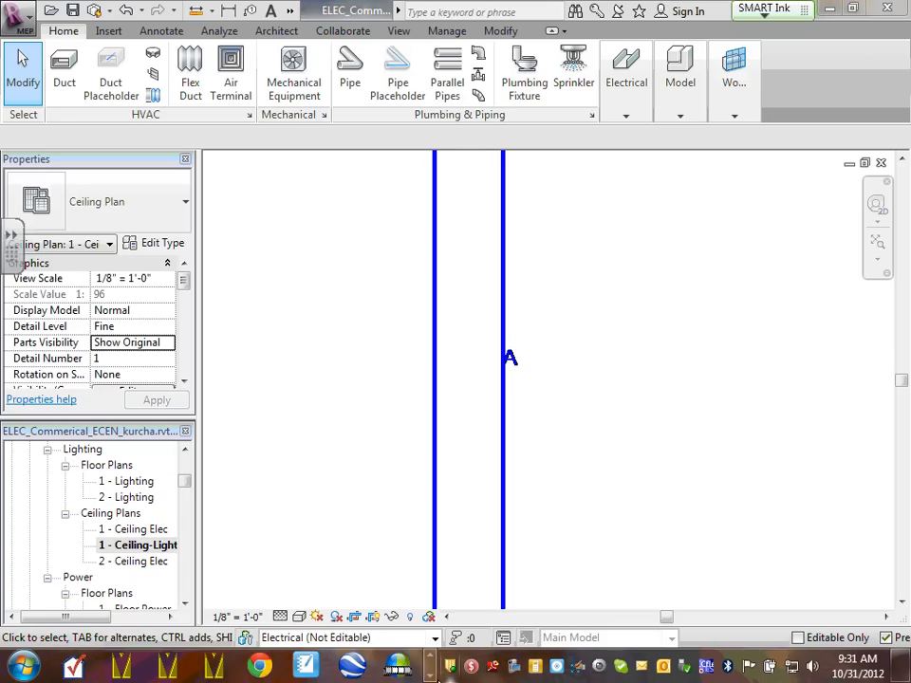
click(430, 676)
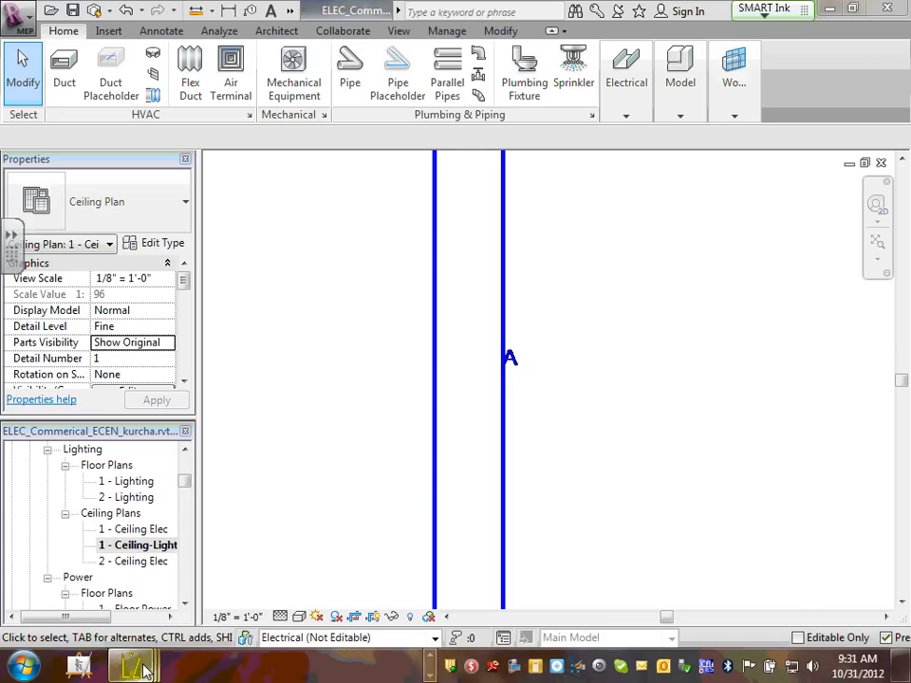
mouse_move(133, 664)
click(542, 588)
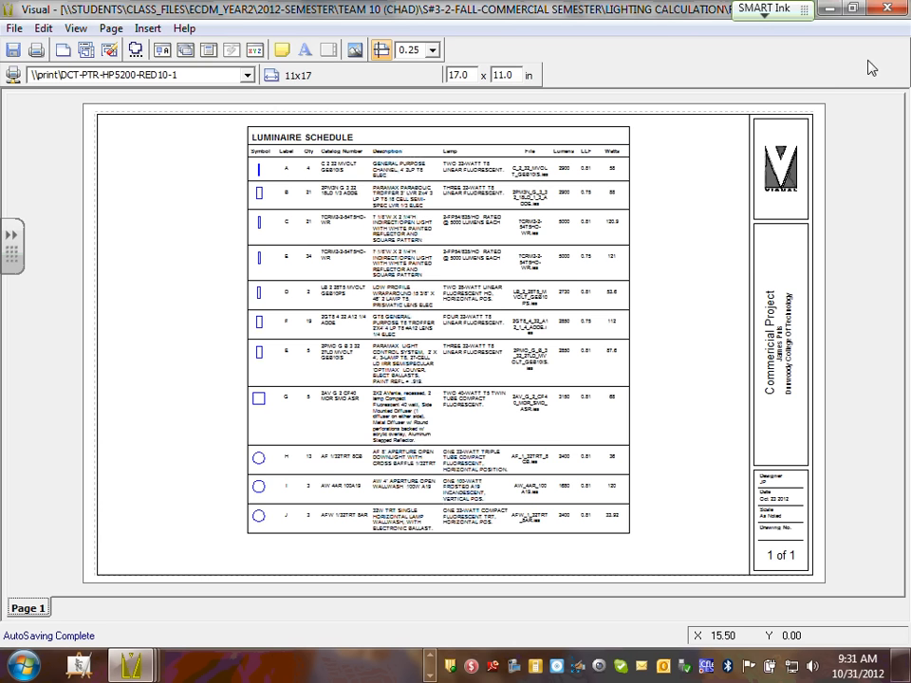
click(883, 9)
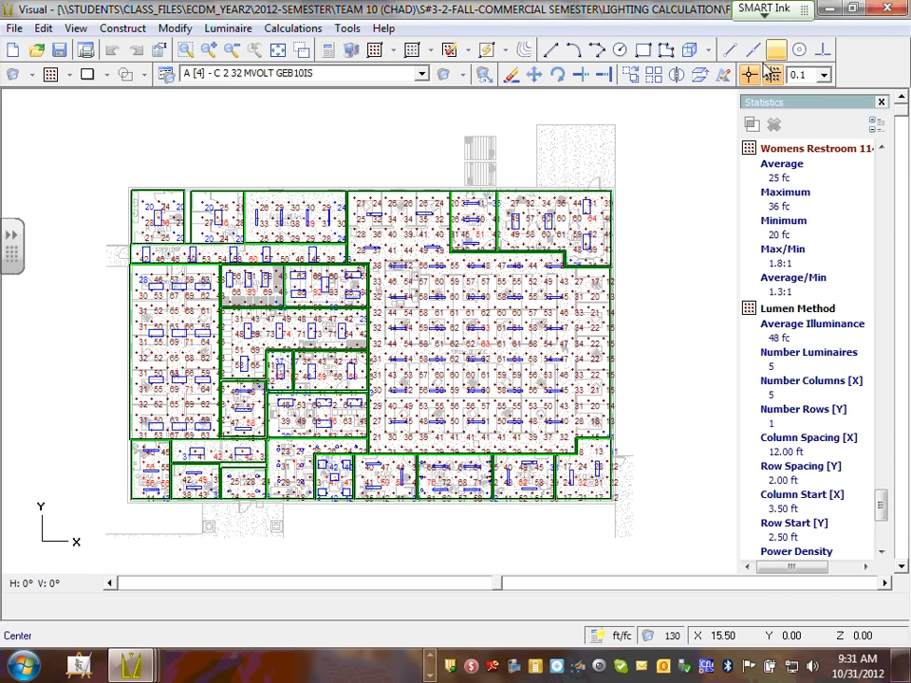
click(167, 75)
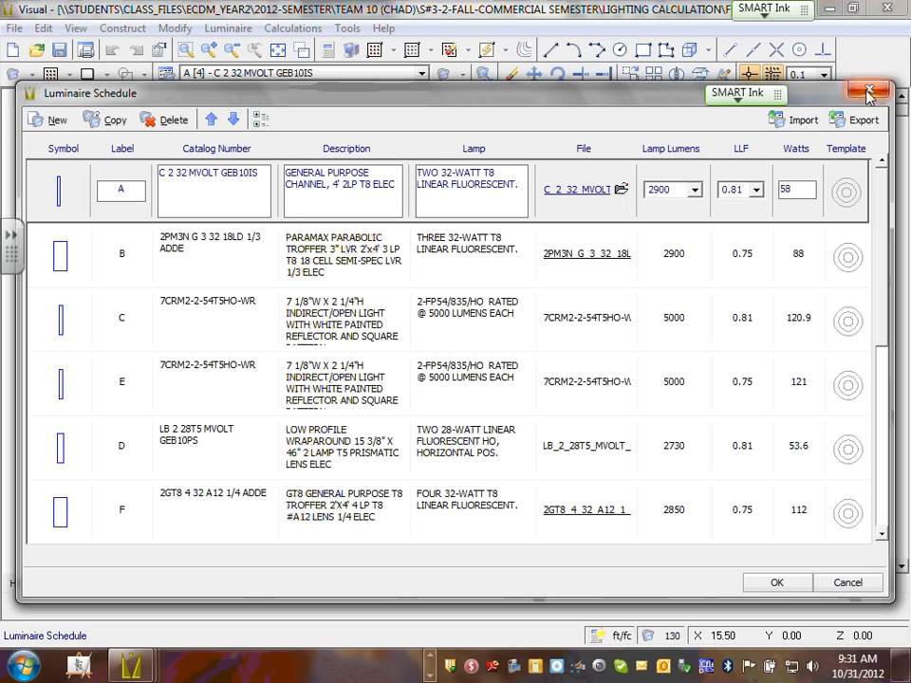
click(854, 9)
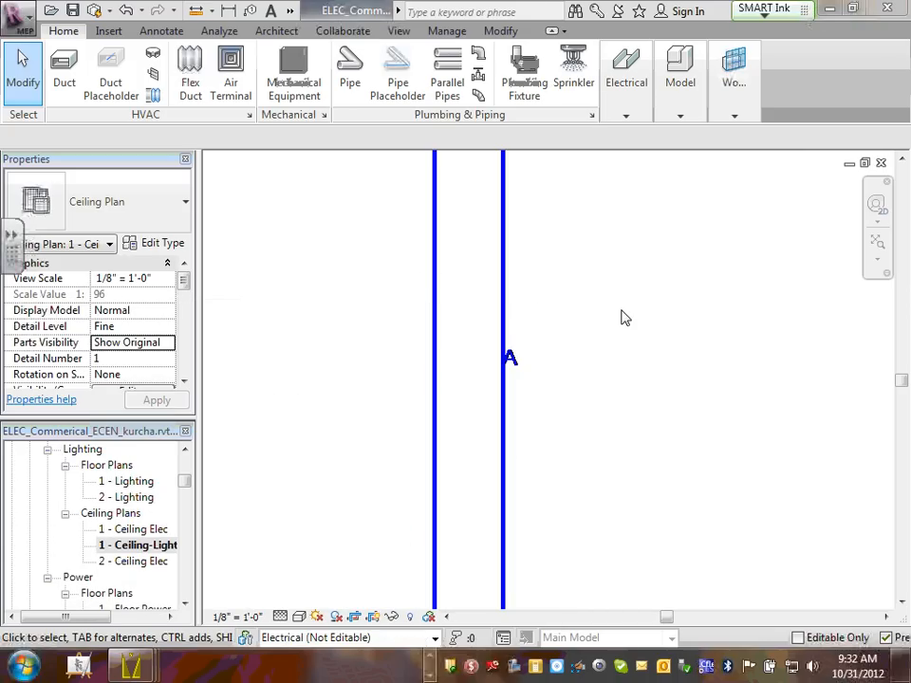
Start placing lighting fixtures and look through the available fixture types for one that suits the narrow luminaire outlines.
scroll(619, 316, down, 4)
scroll(788, 321, down, 5)
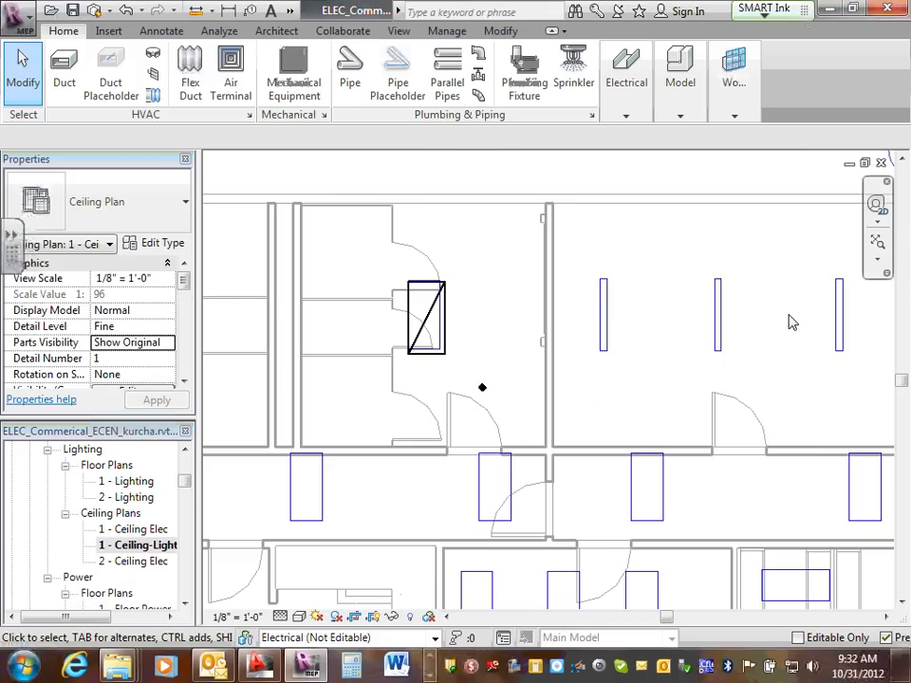
scroll(595, 330, up, 3)
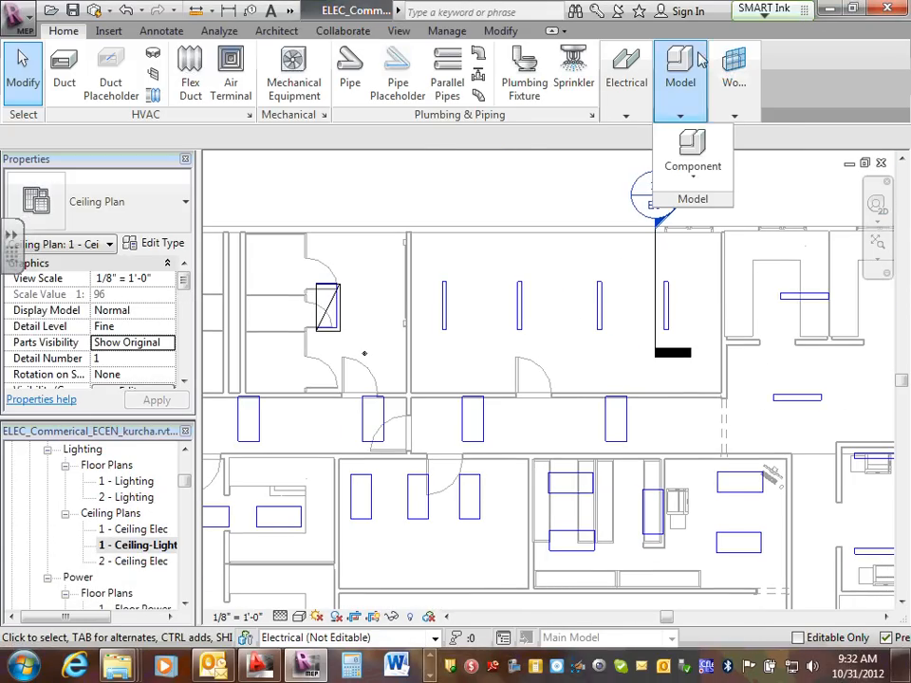
mouse_move(627, 90)
click(887, 157)
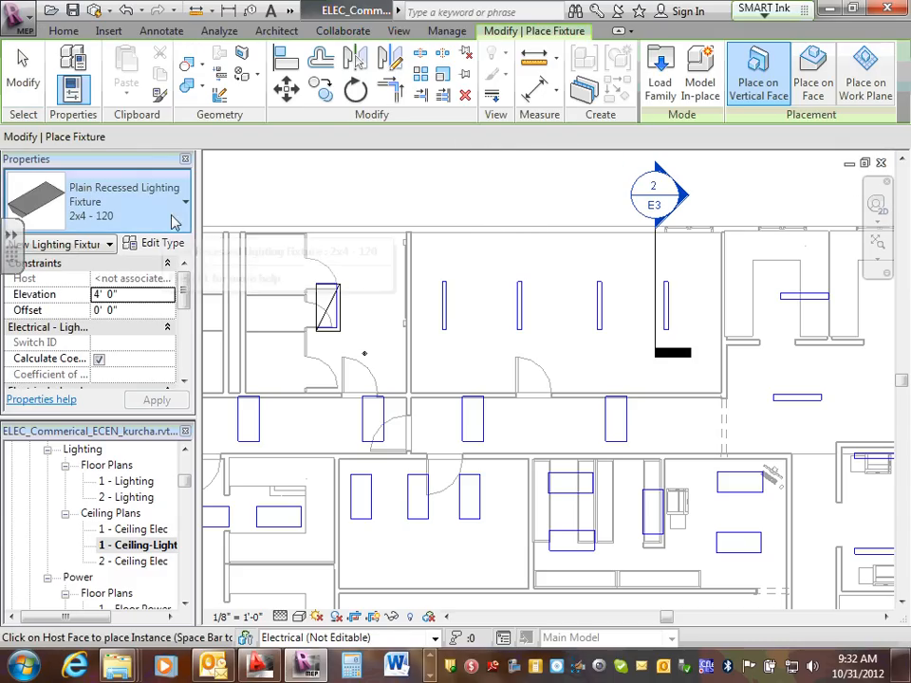
click(186, 205)
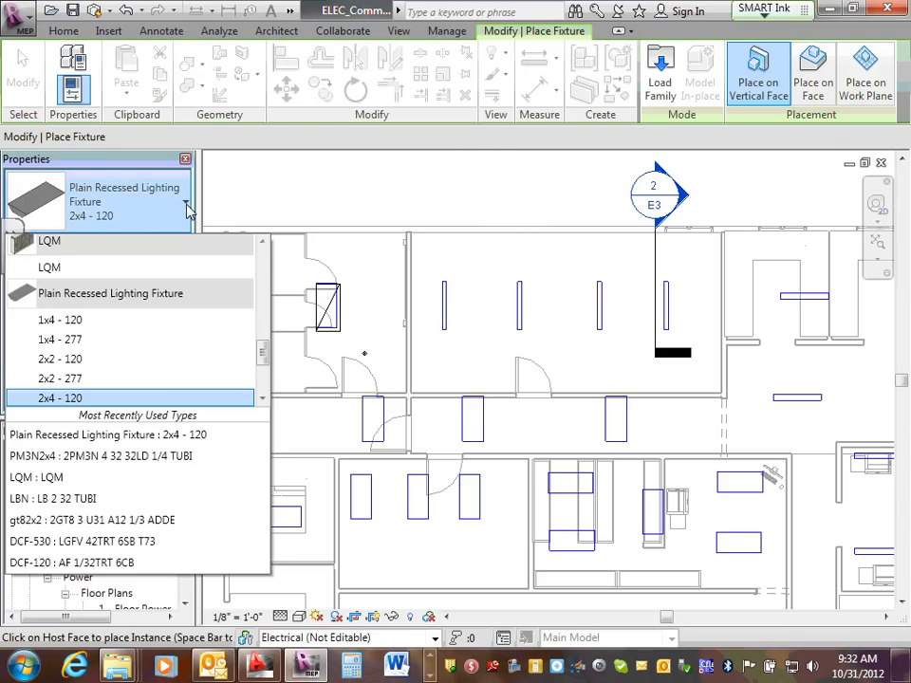
scroll(189, 318, down, 2)
scroll(189, 318, down, 2)
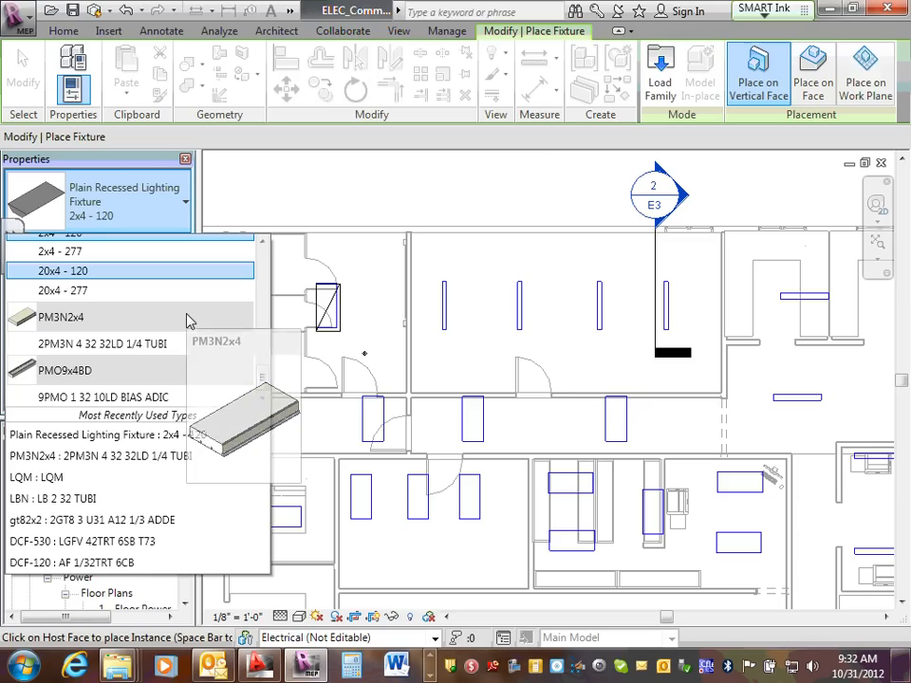
scroll(189, 319, up, 1)
scroll(189, 321, down, 5)
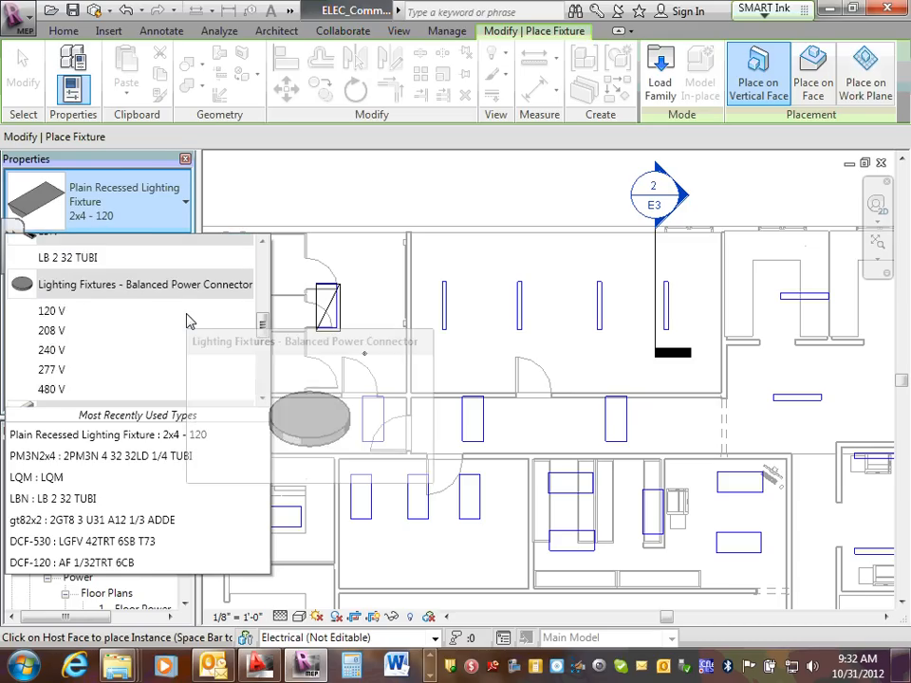
scroll(189, 321, up, 3)
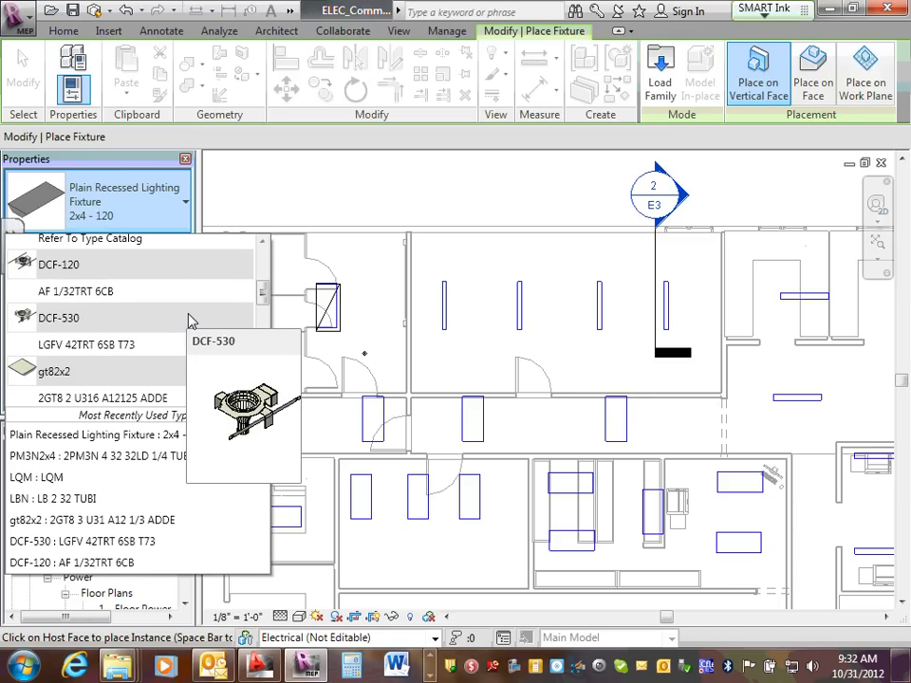
scroll(187, 319, up, 2)
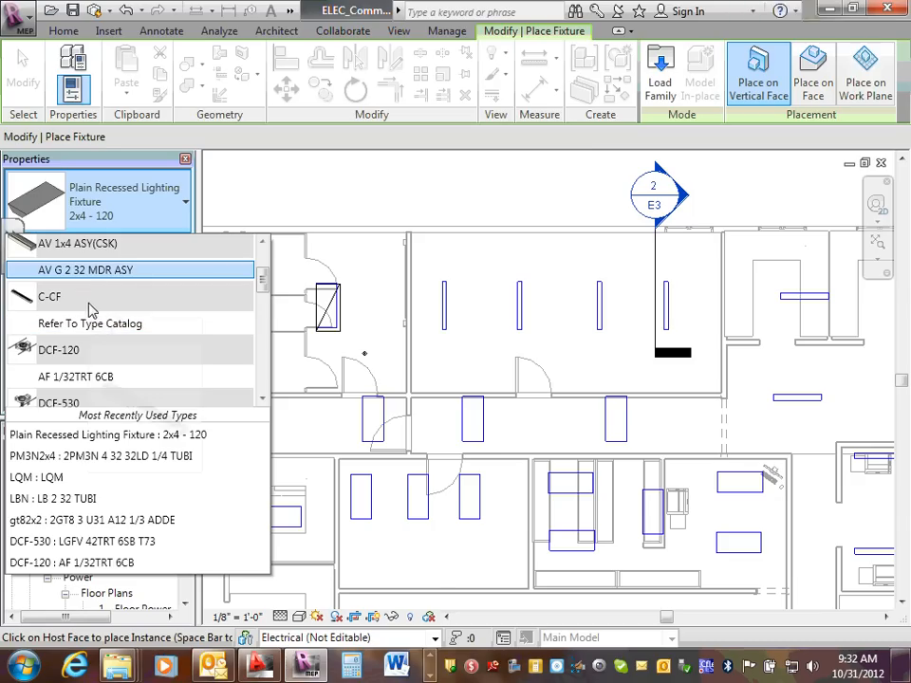
Choose the Plain Recessed Lighting Fixture type 1x4 - 120 and set it to be placed on a face.
mouse_move(70, 301)
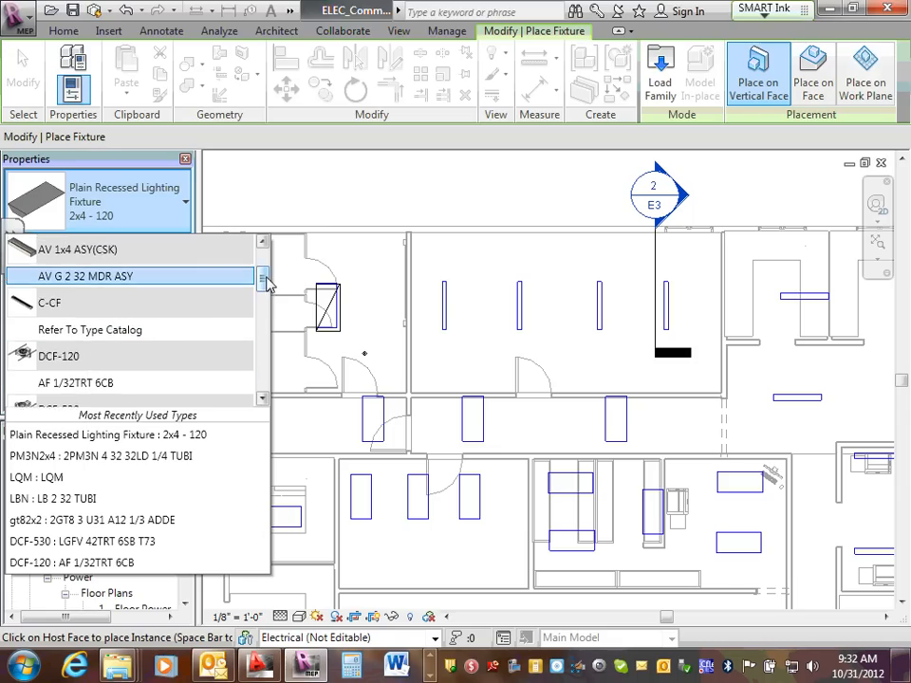
scroll(266, 275, up, 1)
drag(267, 275, 249, 359)
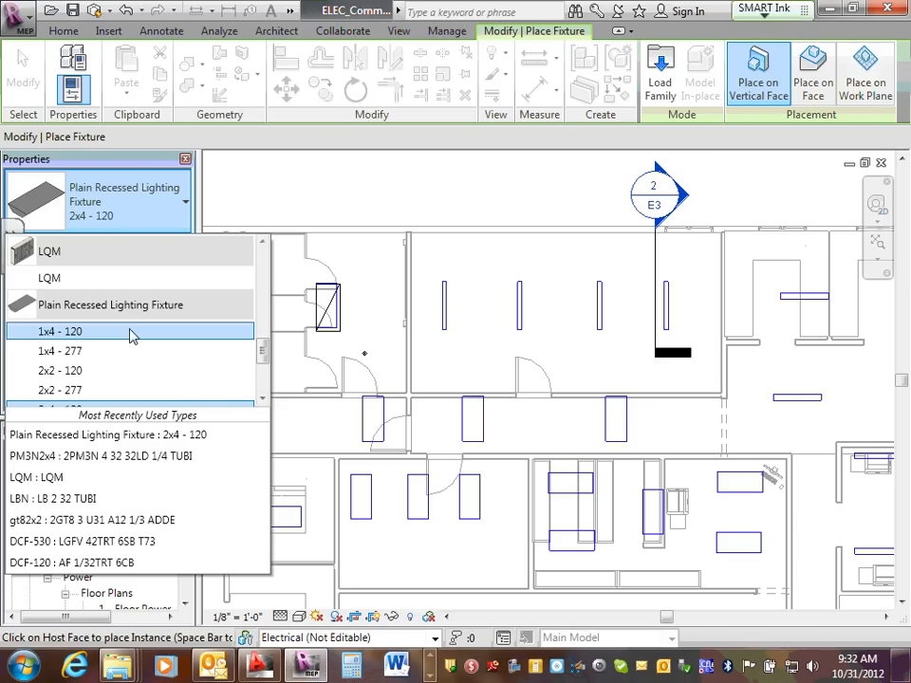
mouse_move(92, 339)
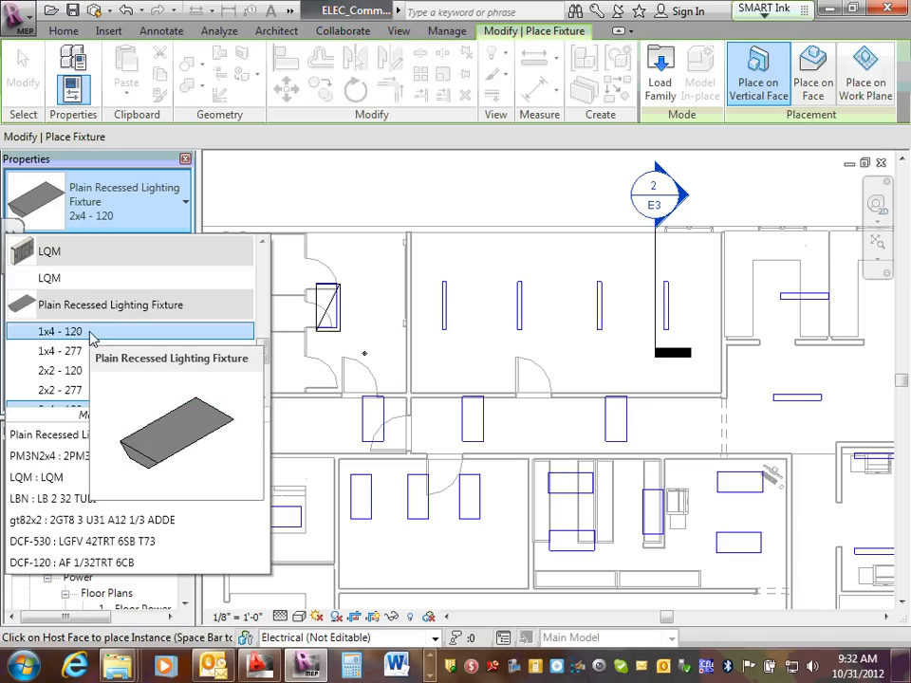
click(102, 332)
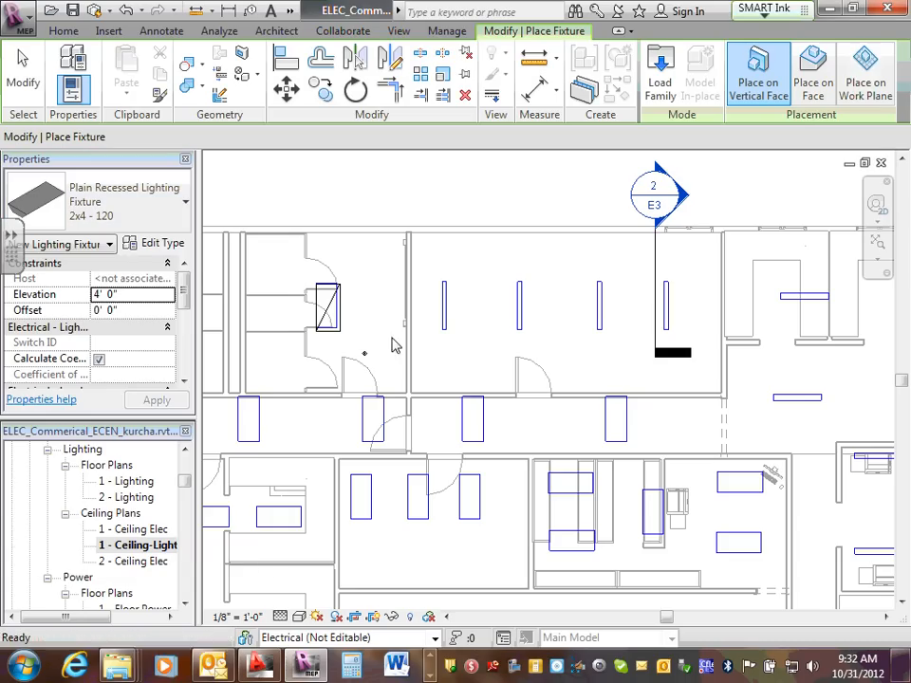
click(814, 86)
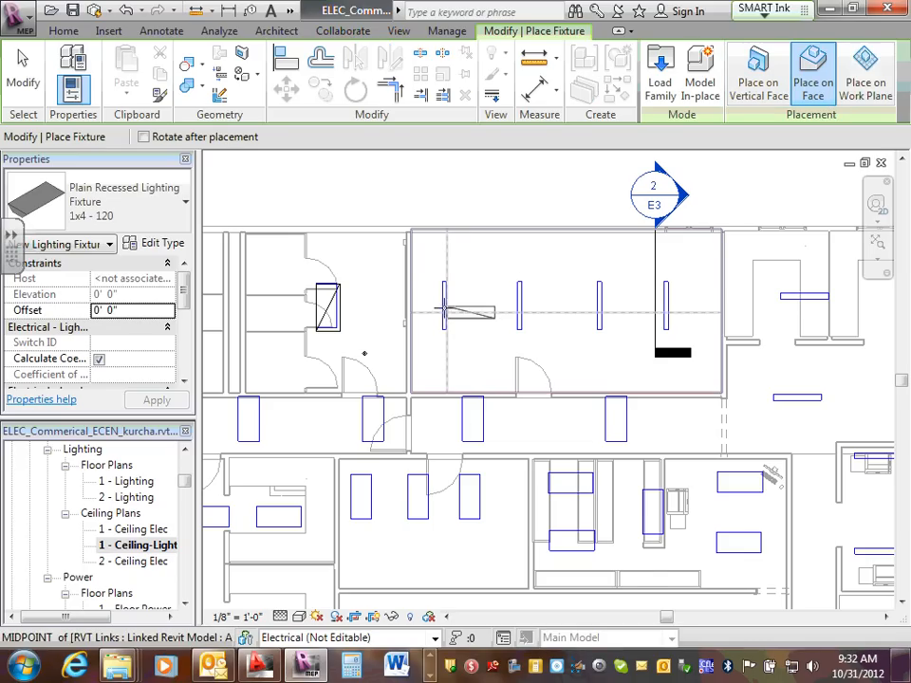
Rotate the 1x4 fixture upright, place one on each of the four narrow outlines in the upper room, and end the placement.
key(space)
scroll(441, 326, up, 3)
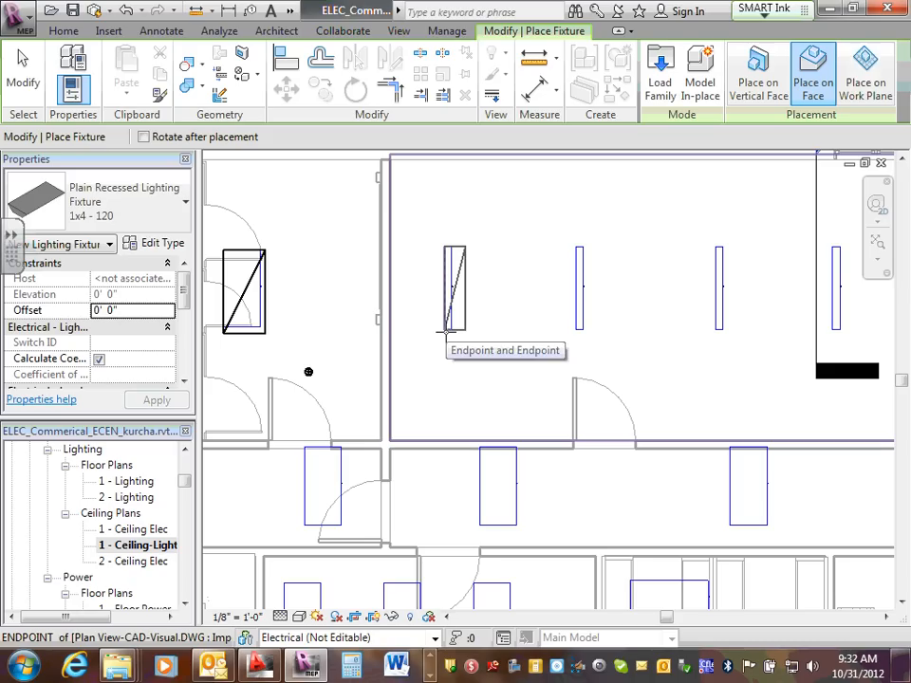
click(446, 332)
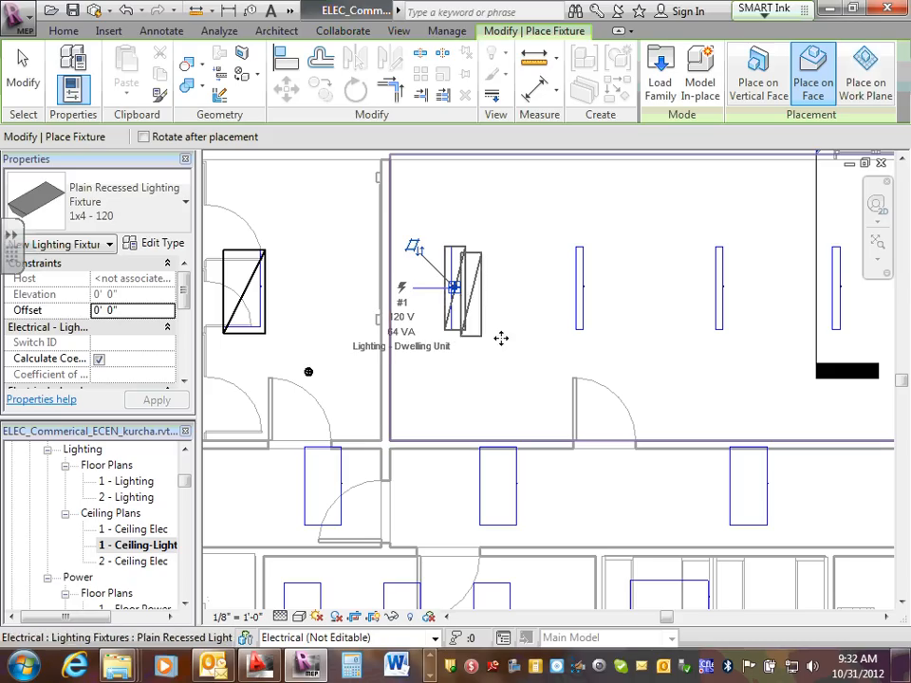
click(579, 329)
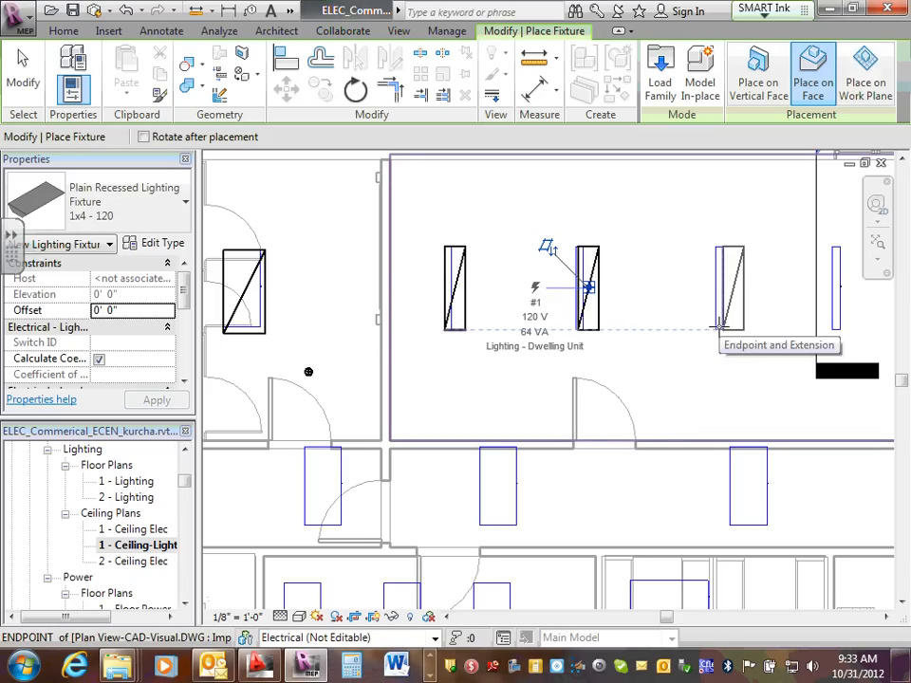
click(721, 330)
scroll(749, 322, down, 3)
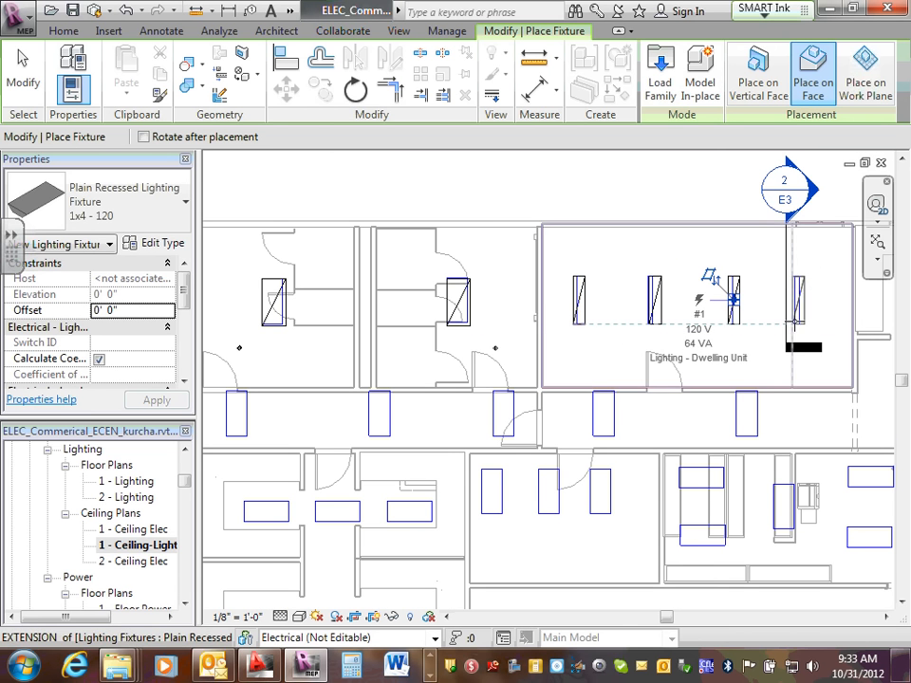
click(794, 323)
key(Escape)
key(Escape)
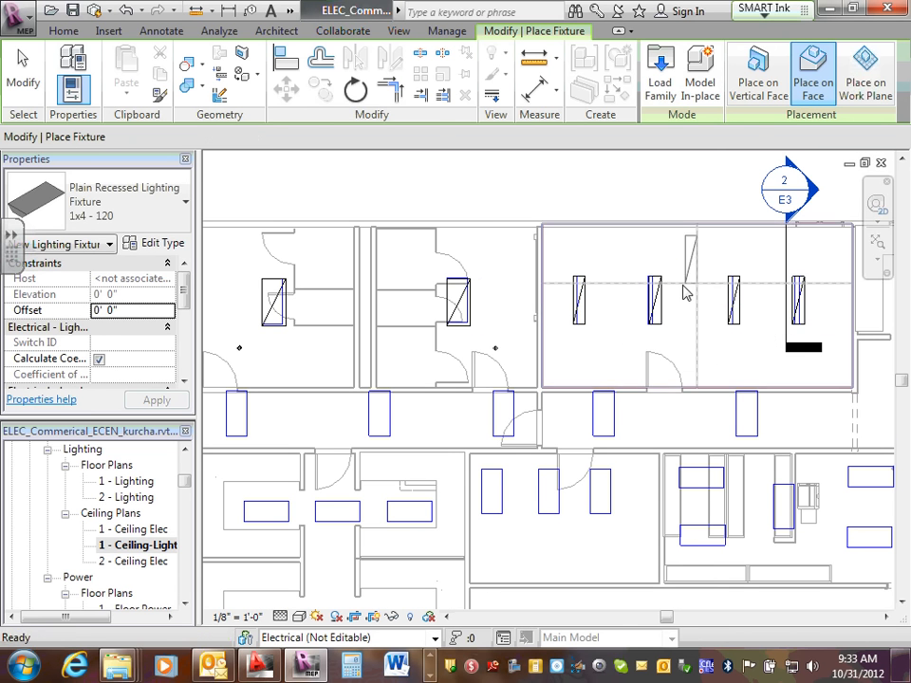
Review the placed fixtures across the upper rooms and check the properties of the first 1x4 fixture.
scroll(634, 305, up, 2)
scroll(633, 305, down, 3)
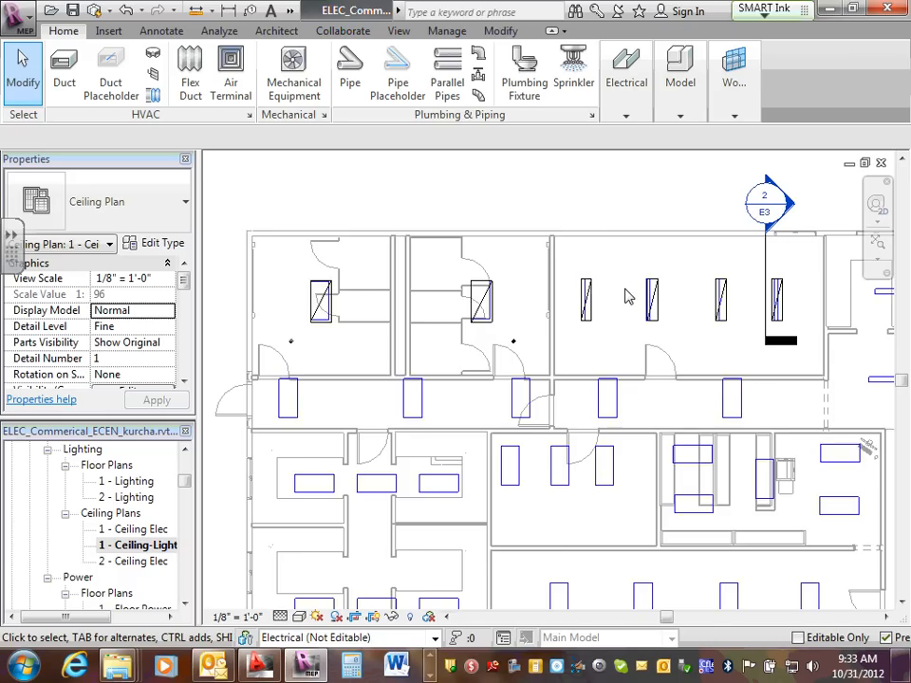
scroll(660, 294, down, 1)
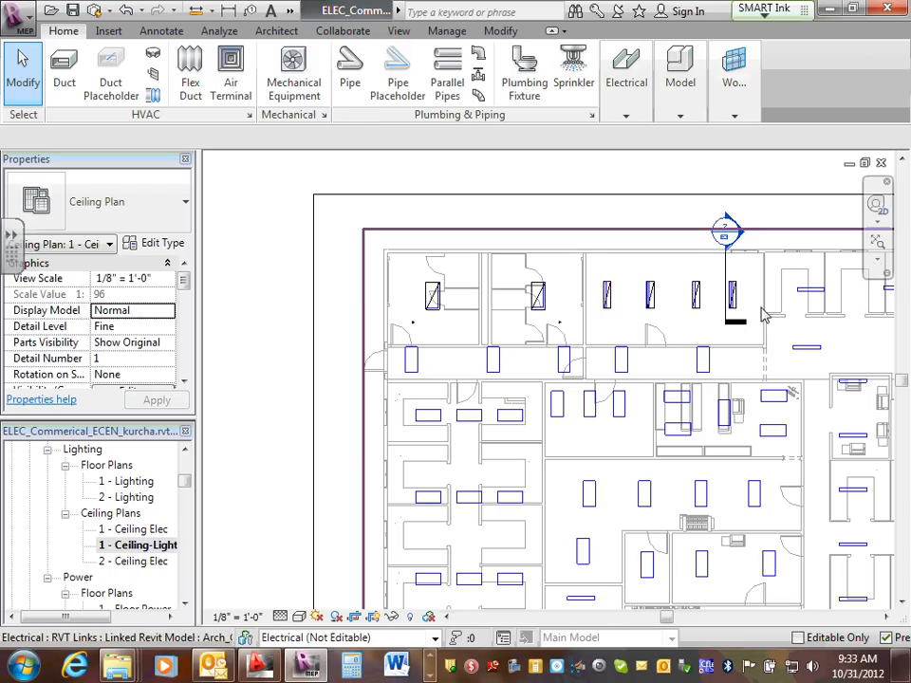
scroll(745, 304, up, 3)
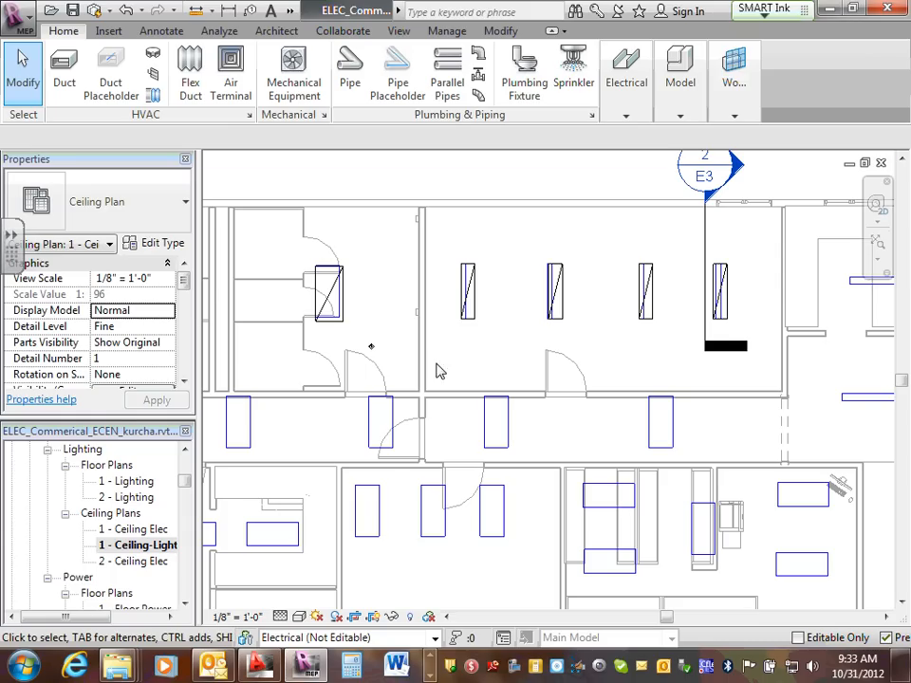
scroll(455, 336, down, 2)
scroll(287, 309, down, 1)
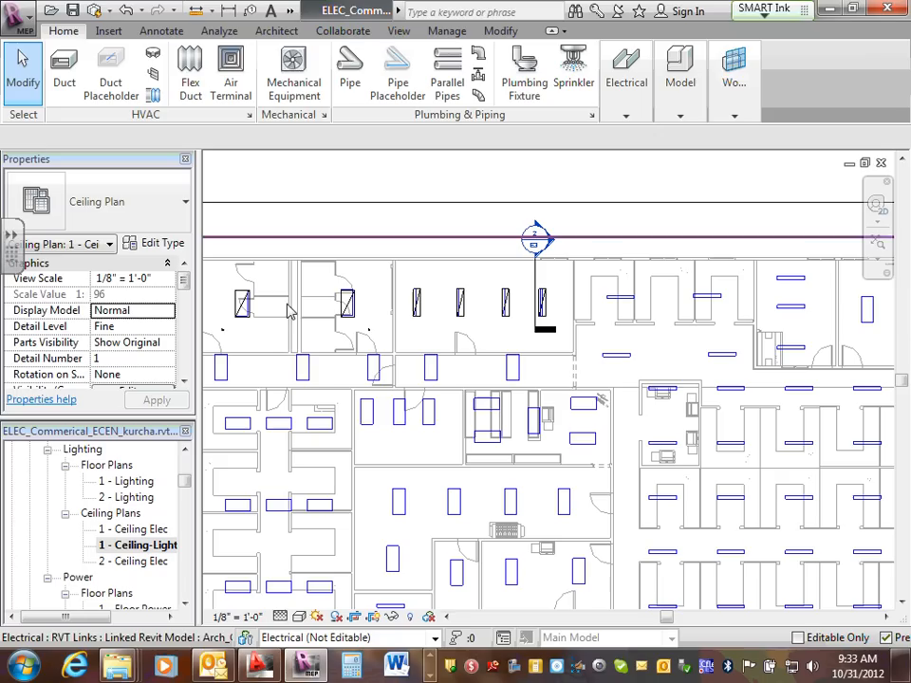
click(416, 305)
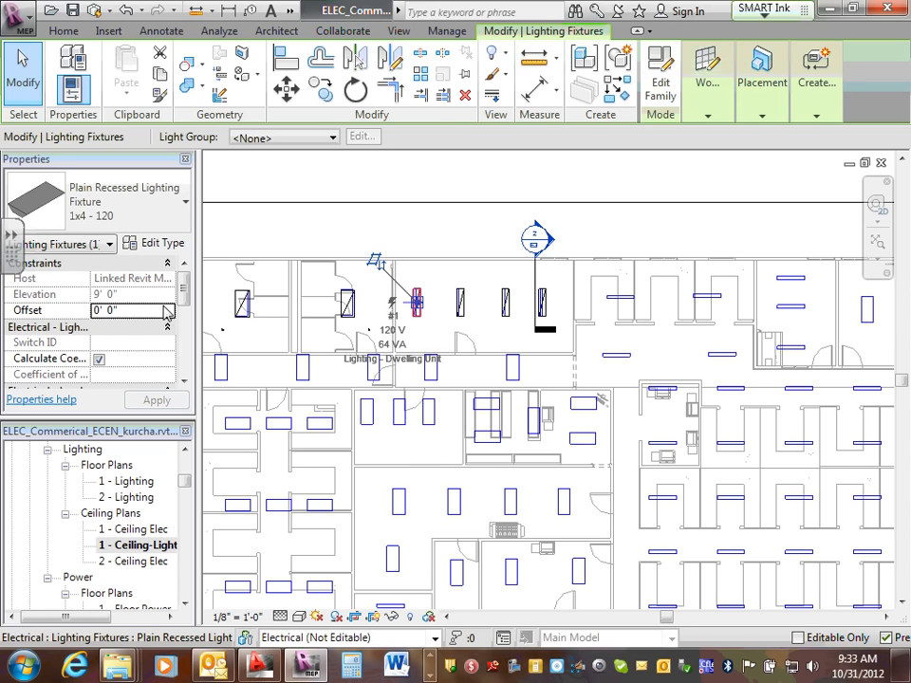
click(350, 285)
scroll(415, 324, up, 2)
scroll(474, 321, down, 4)
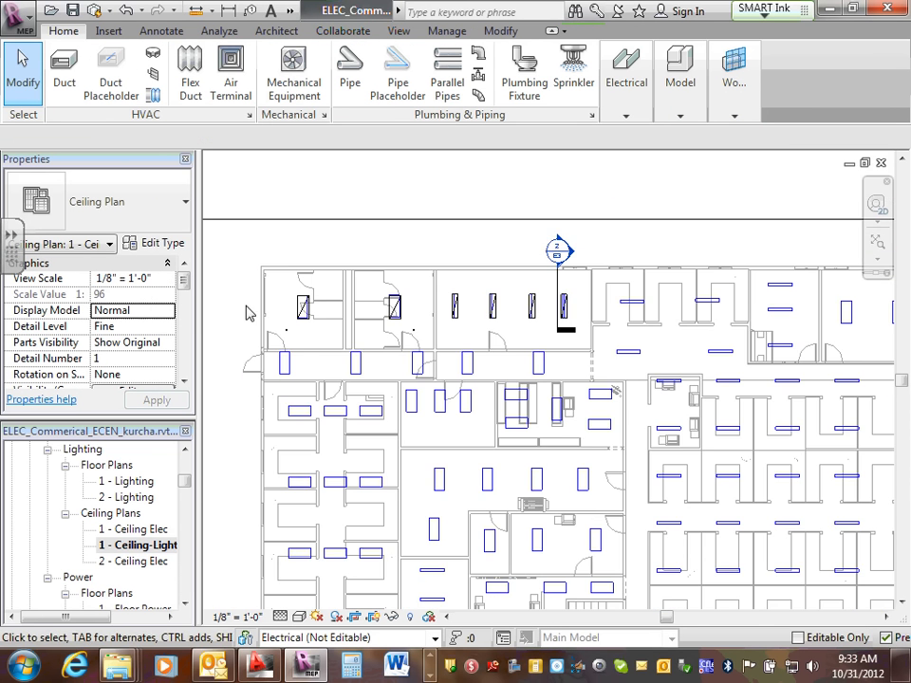
scroll(250, 313, up, 3)
scroll(722, 347, down, 2)
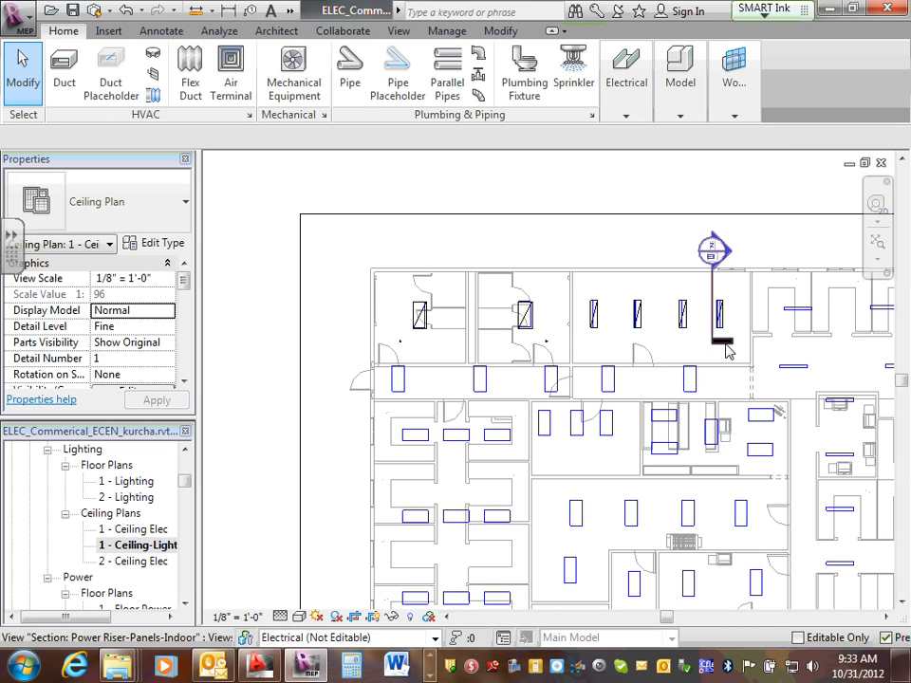
scroll(741, 353, up, 2)
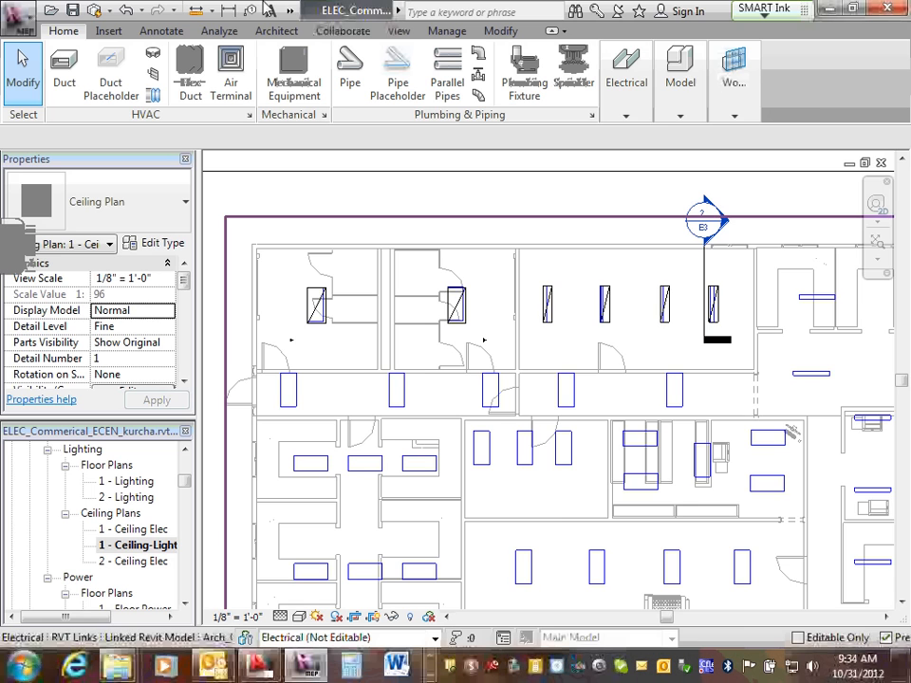
scroll(332, 229, down, 1)
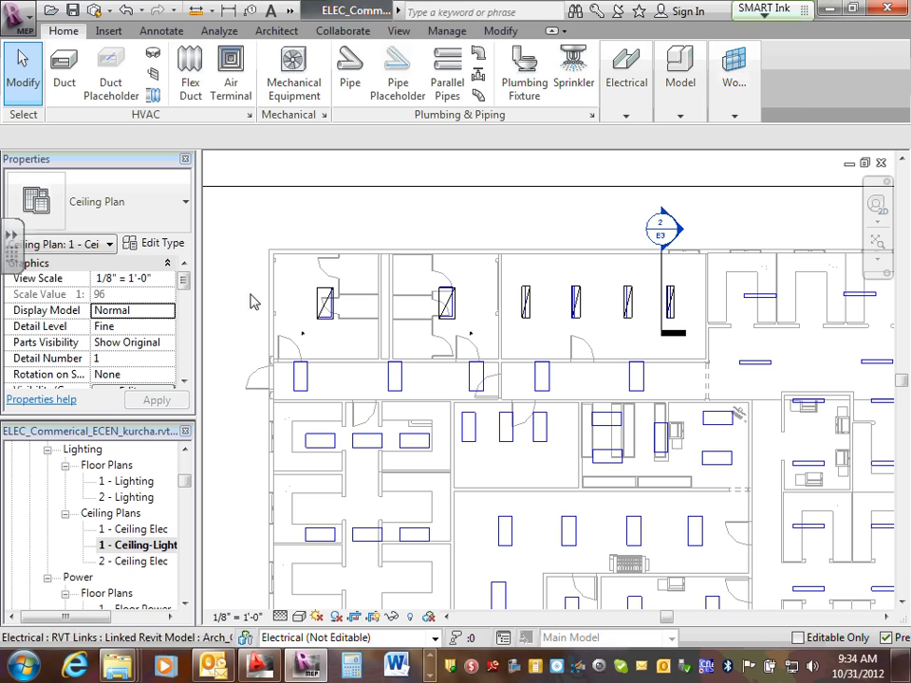
In the 1 - Lighting floor plan, hide the Plan View-CAD-Visual.DWG import and show the ELEC_Commerical_ECEN-2012 import.
double_click(136, 482)
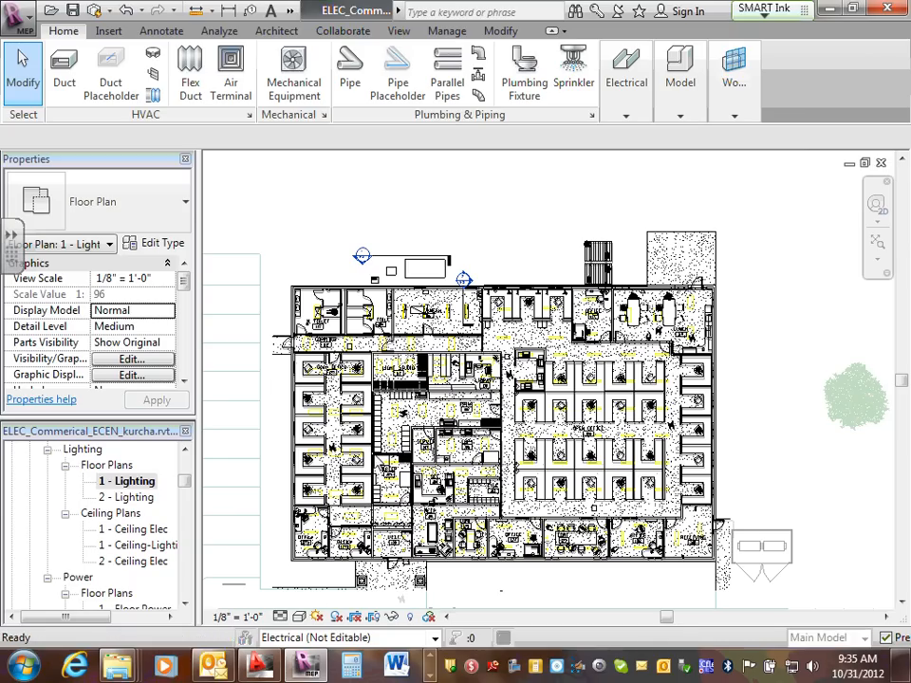
key(v)
key(g)
click(484, 72)
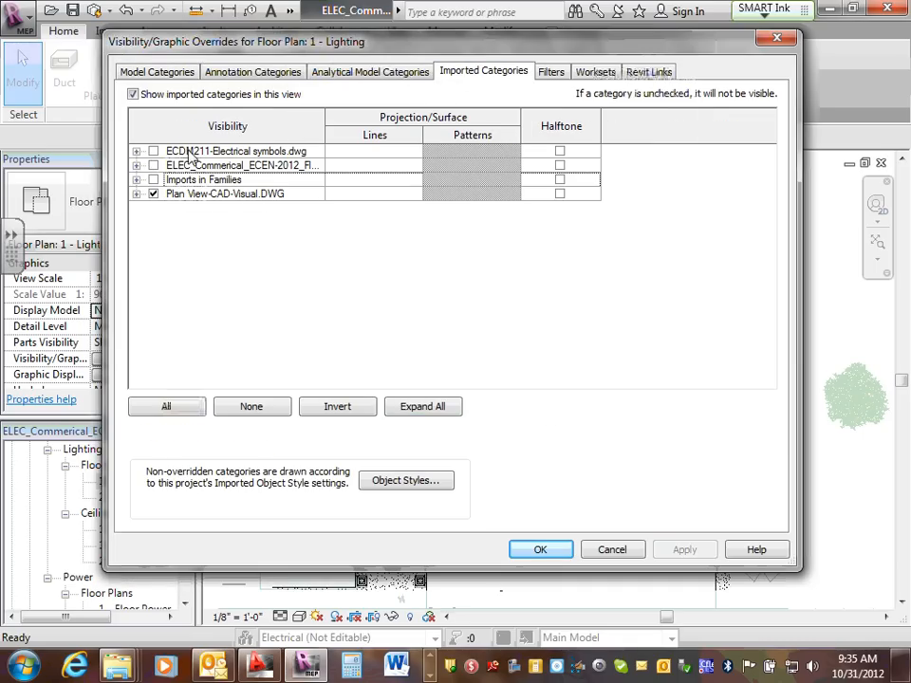
click(153, 193)
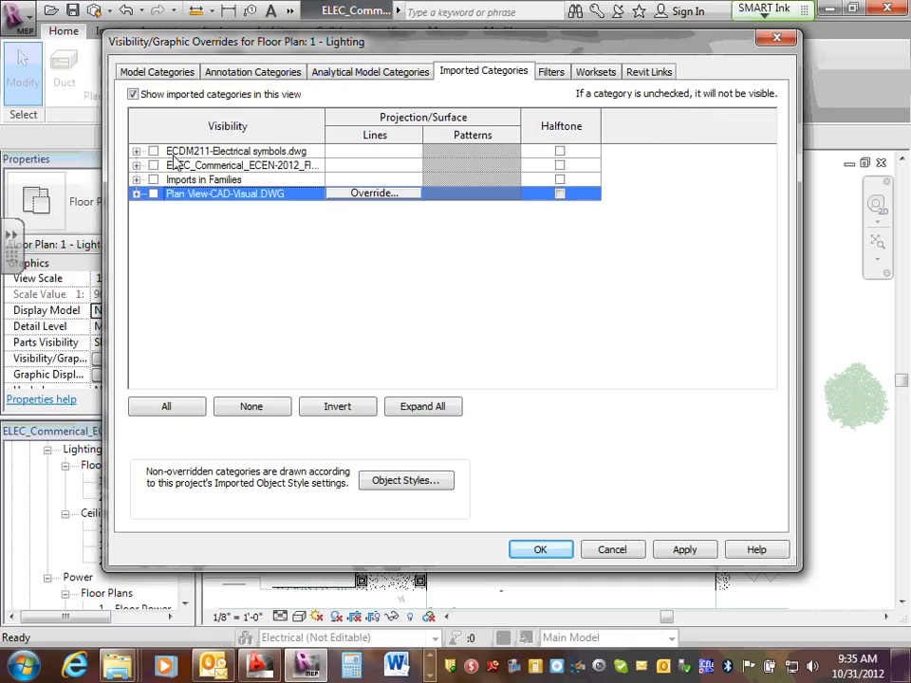
click(153, 166)
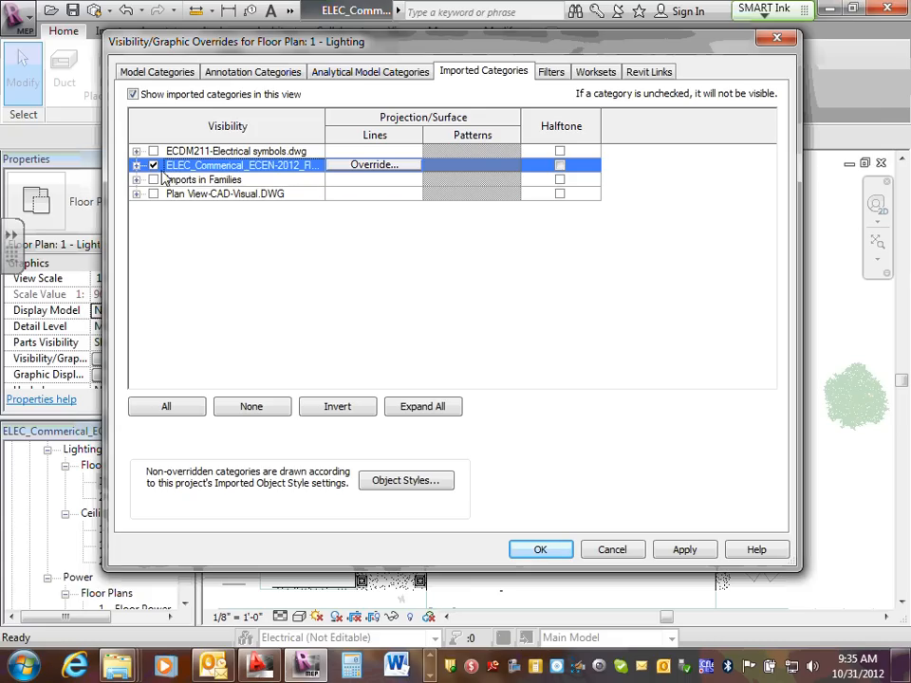
Hide layers 0, A-ANNO-NOTE, A-COLS, A-DETL, A-DETL-GENF, A-DOOR, A-DOOR-FRAM and A-EQPM of the ELEC_Commerical_ECEN-2012 import.
click(137, 165)
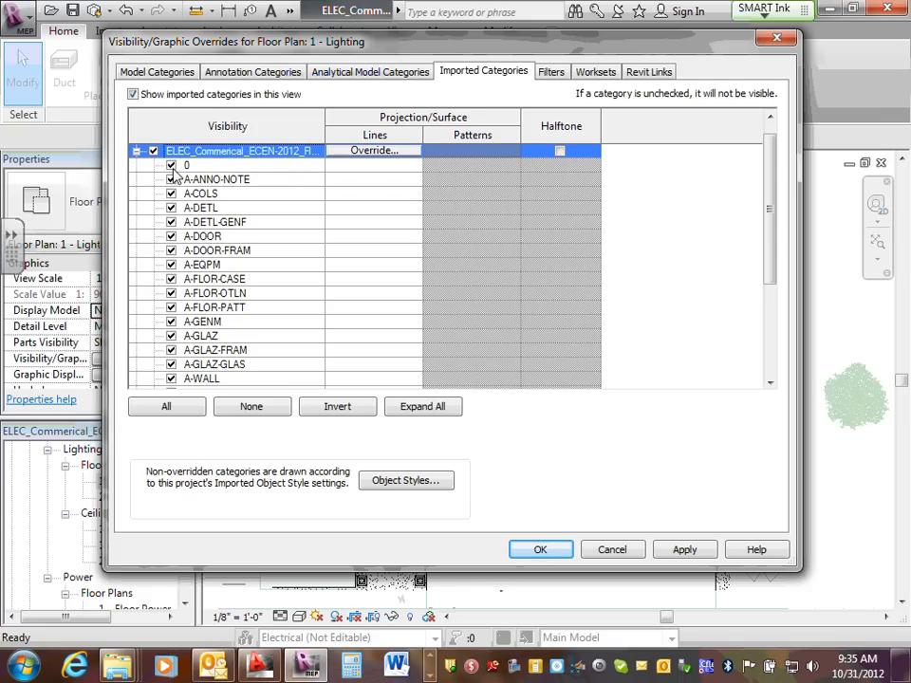
click(171, 165)
click(171, 179)
click(171, 194)
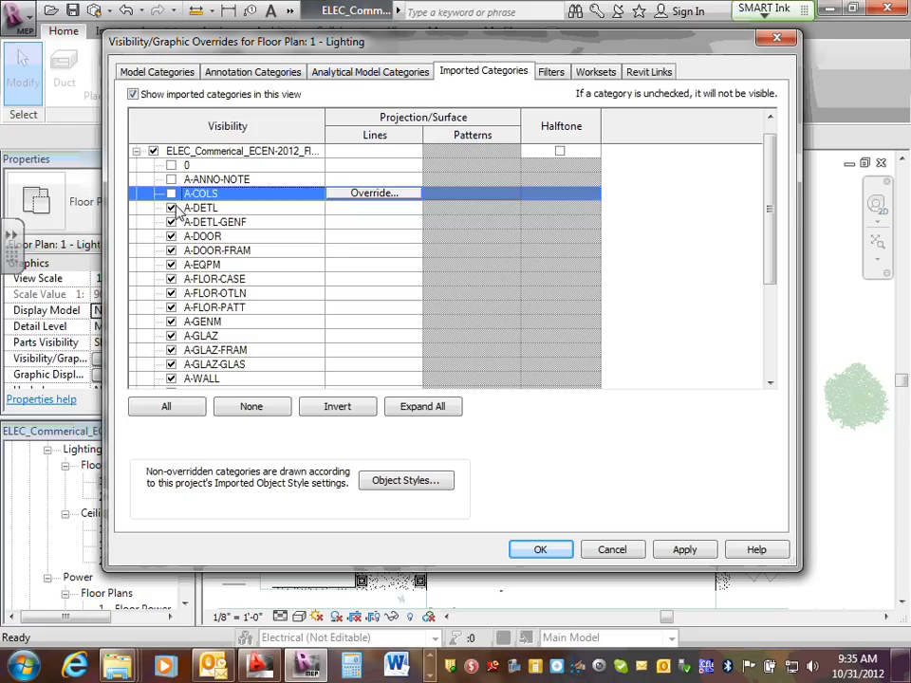
click(171, 208)
click(171, 223)
click(171, 236)
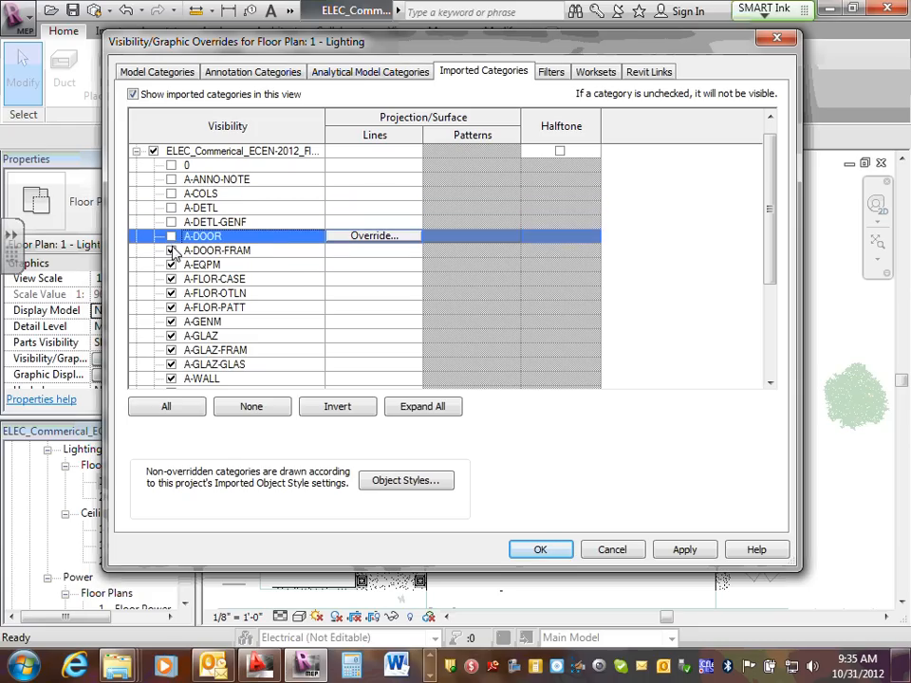
click(171, 251)
click(171, 265)
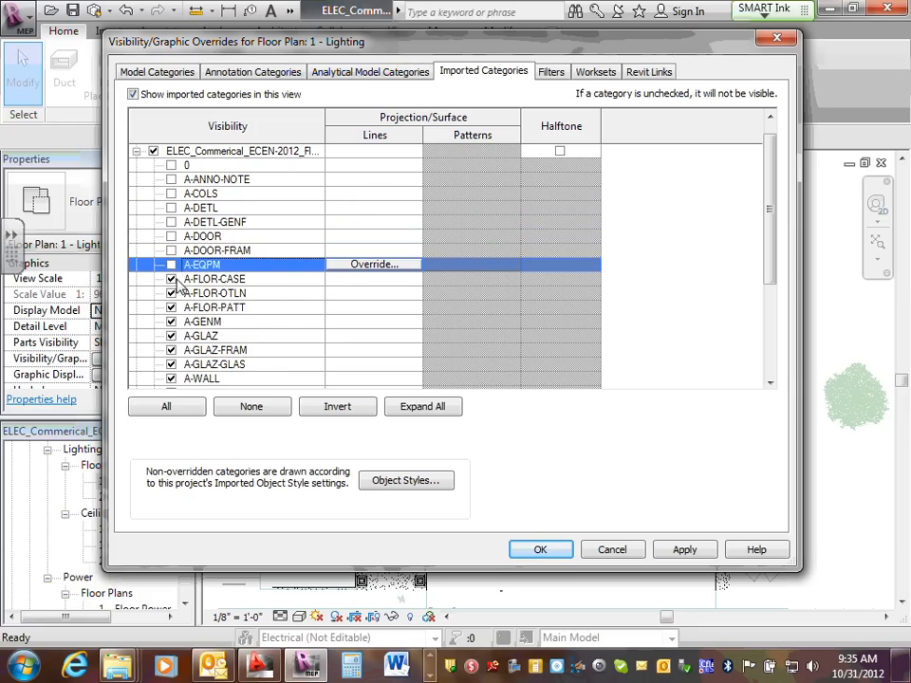
Hide the same import's three A-FLOR layers, A-GENM, the three A-GLAZ layers, A-WALL and FLEWALL.
click(171, 279)
click(171, 293)
click(170, 308)
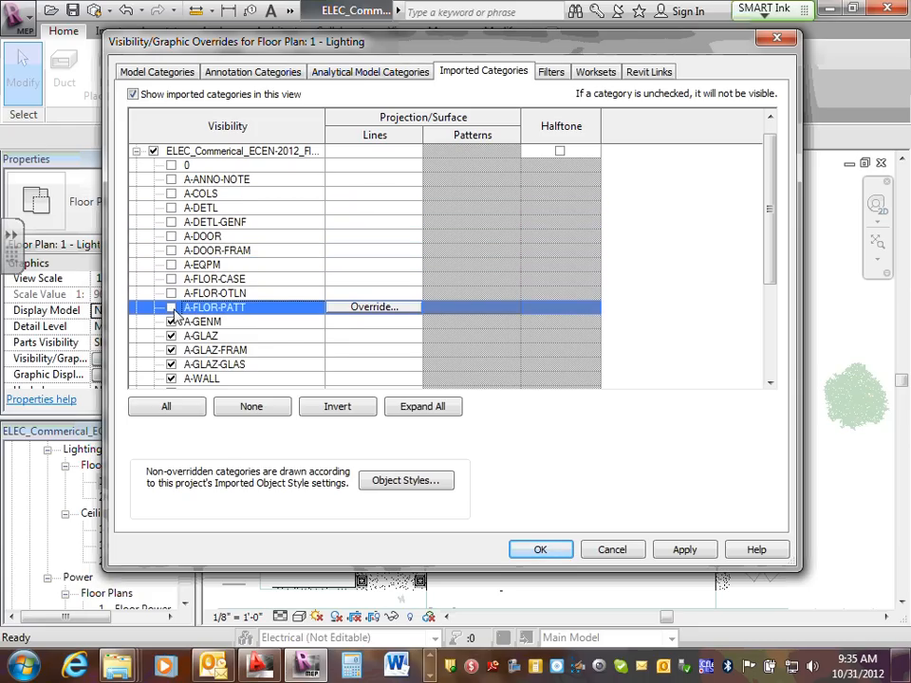
click(171, 322)
scroll(174, 334, down, 2)
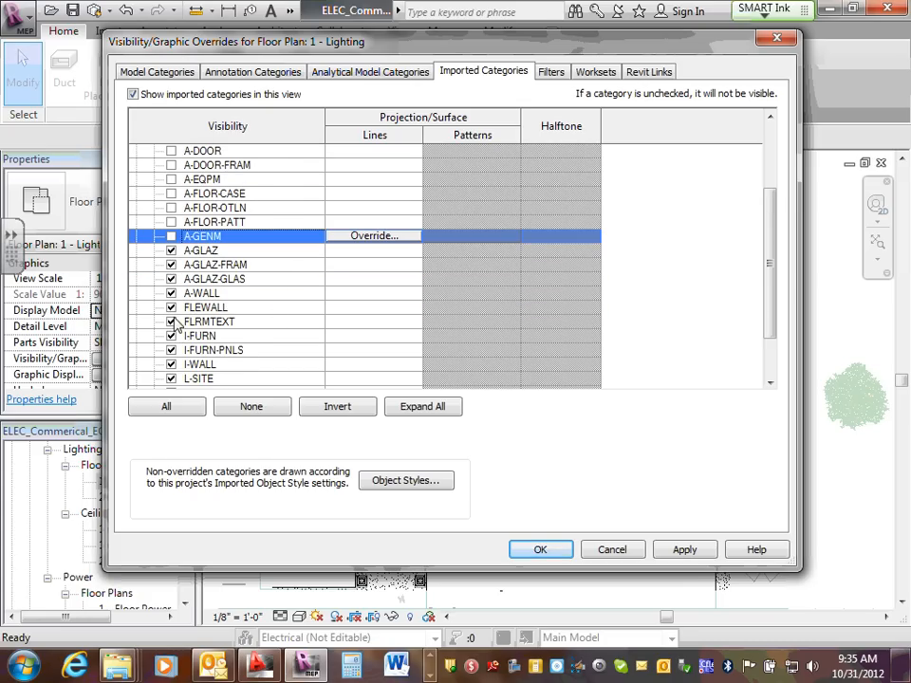
click(170, 307)
click(171, 294)
click(171, 279)
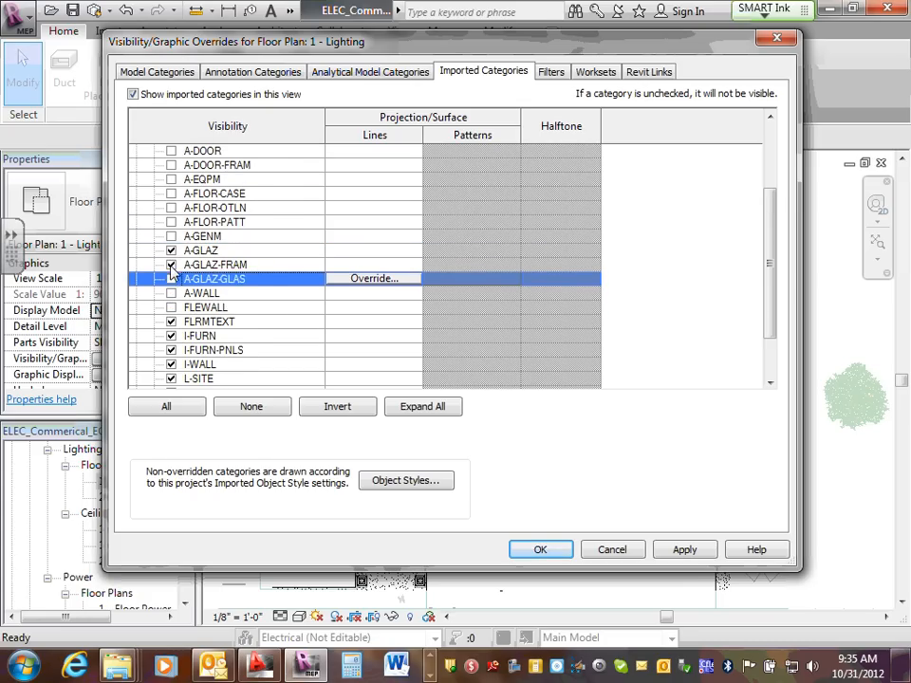
click(171, 264)
click(171, 250)
Keep FLRMTEXT shown, hide I-FURN, I-FURN-PNLS, I-WALL, L-SITE, PHONE-DEVICES and SECURITY-DEVICES, and apply the overrides.
scroll(224, 296, down, 1)
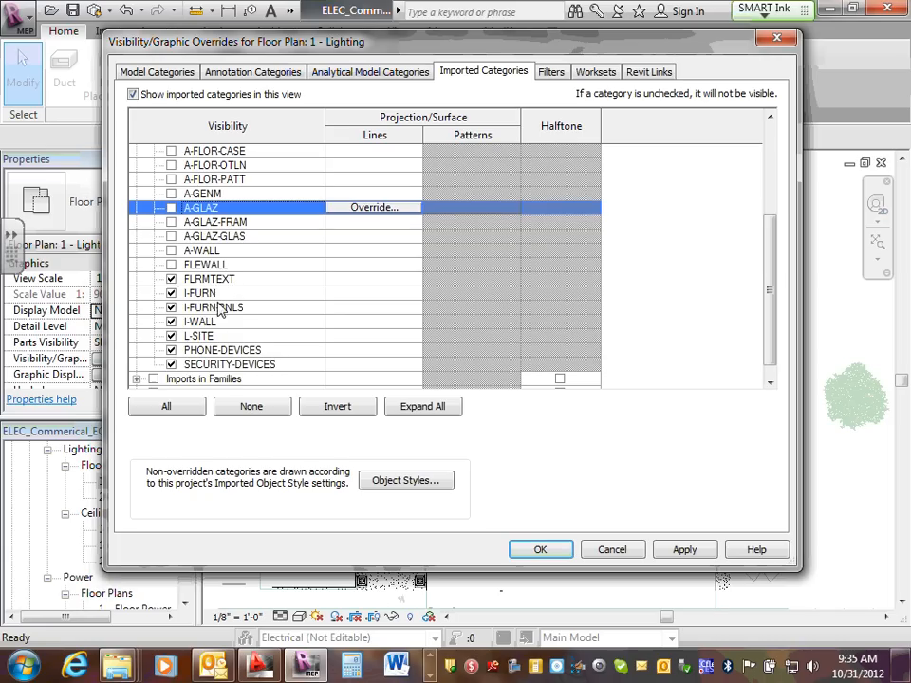
click(172, 279)
click(172, 279)
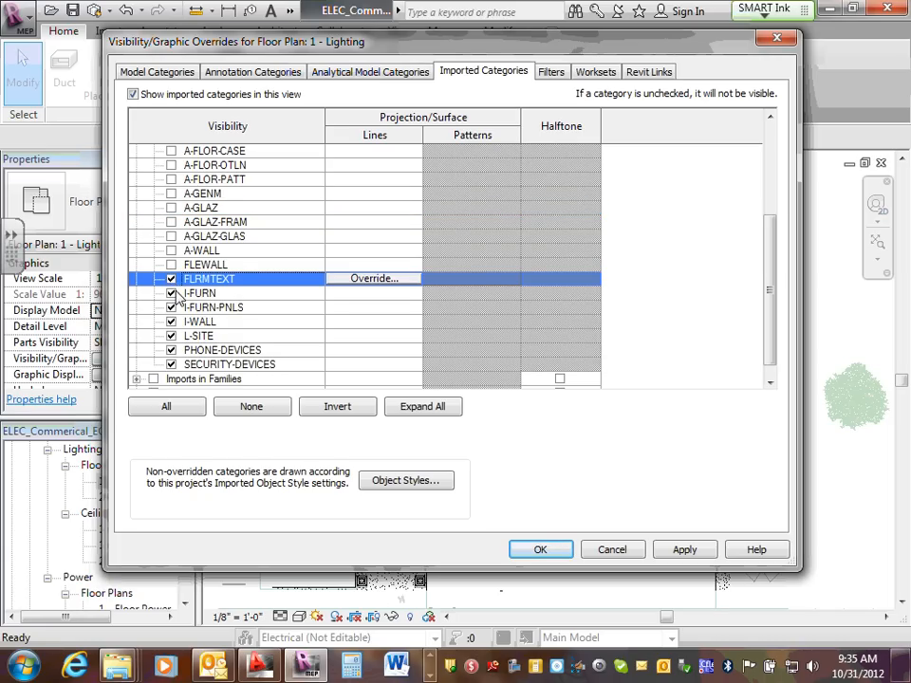
click(171, 293)
click(171, 308)
click(171, 322)
click(171, 336)
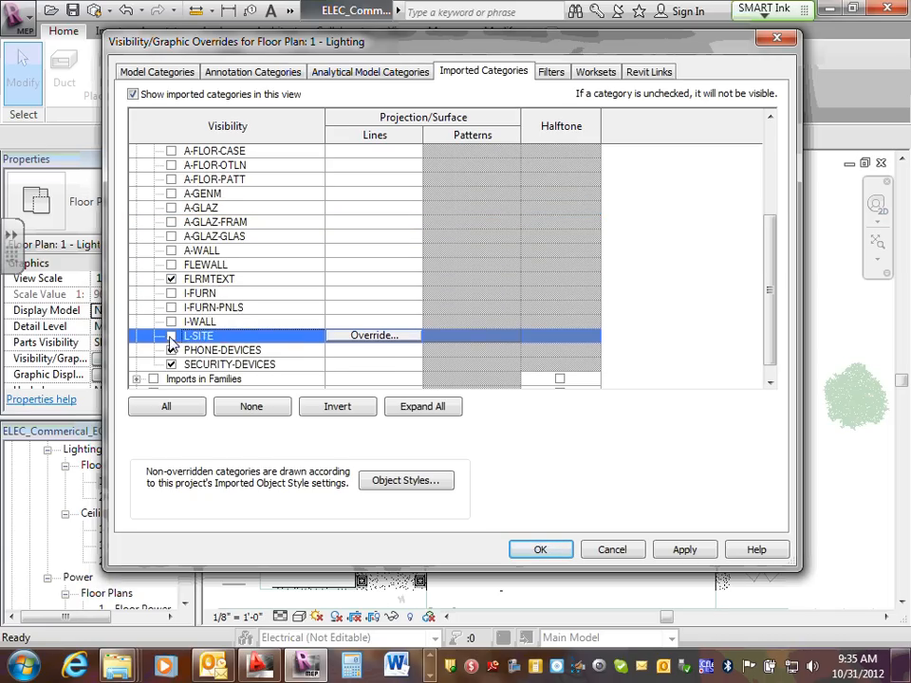
click(170, 350)
click(170, 364)
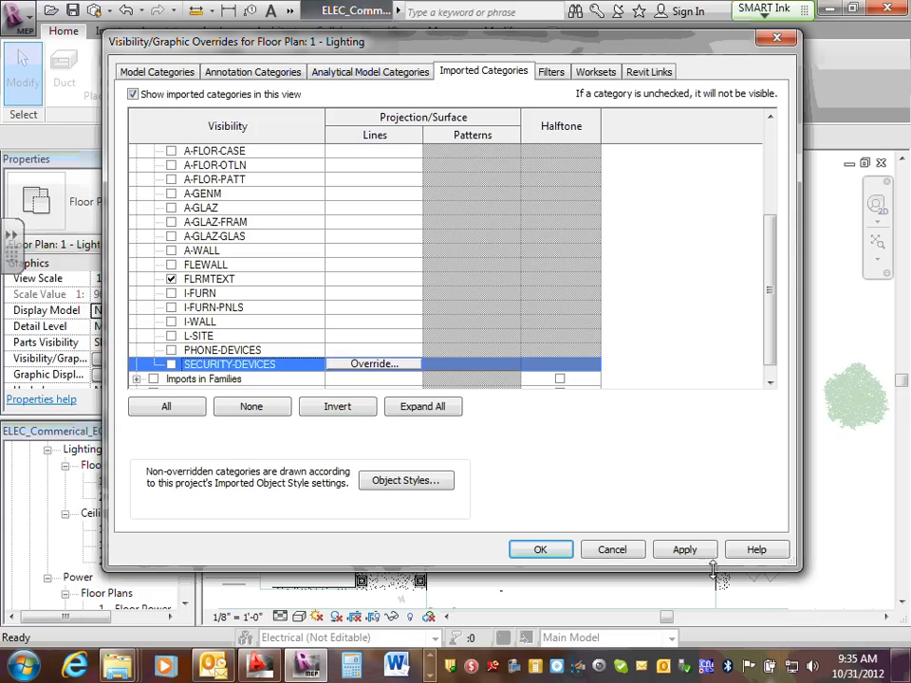
click(690, 554)
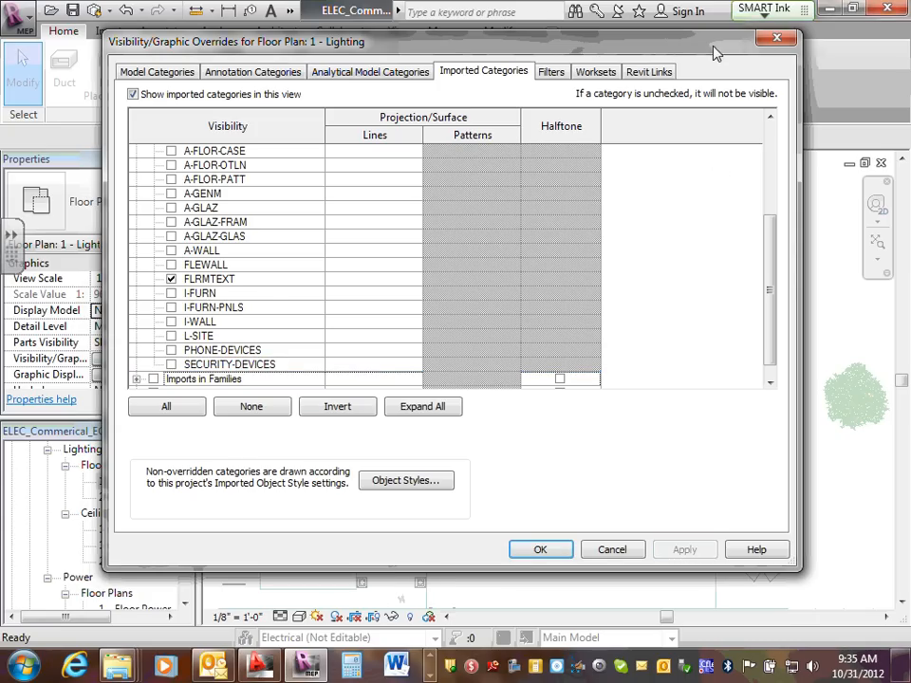
Review the import's layer list, close the overrides, and examine the room labels across the lighting floor plan.
drag(723, 43, 773, 69)
scroll(301, 328, down, 1)
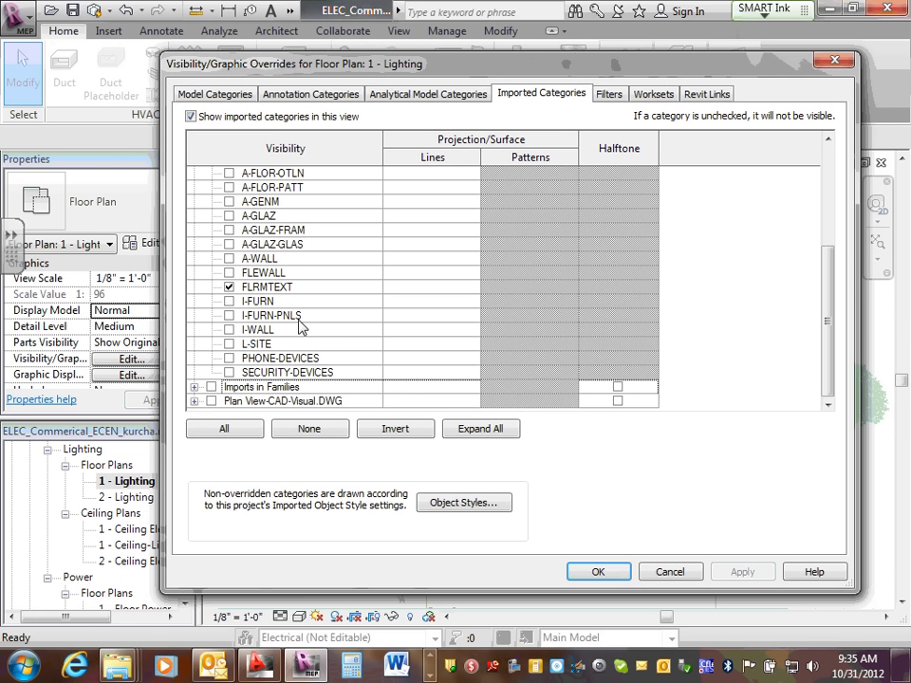
scroll(300, 318, up, 2)
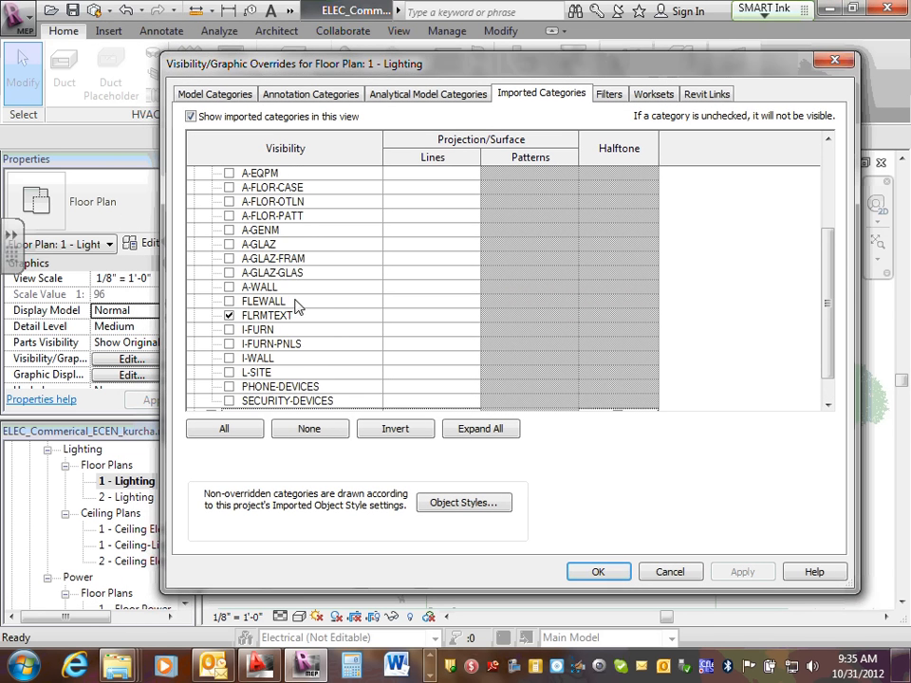
scroll(297, 304, up, 1)
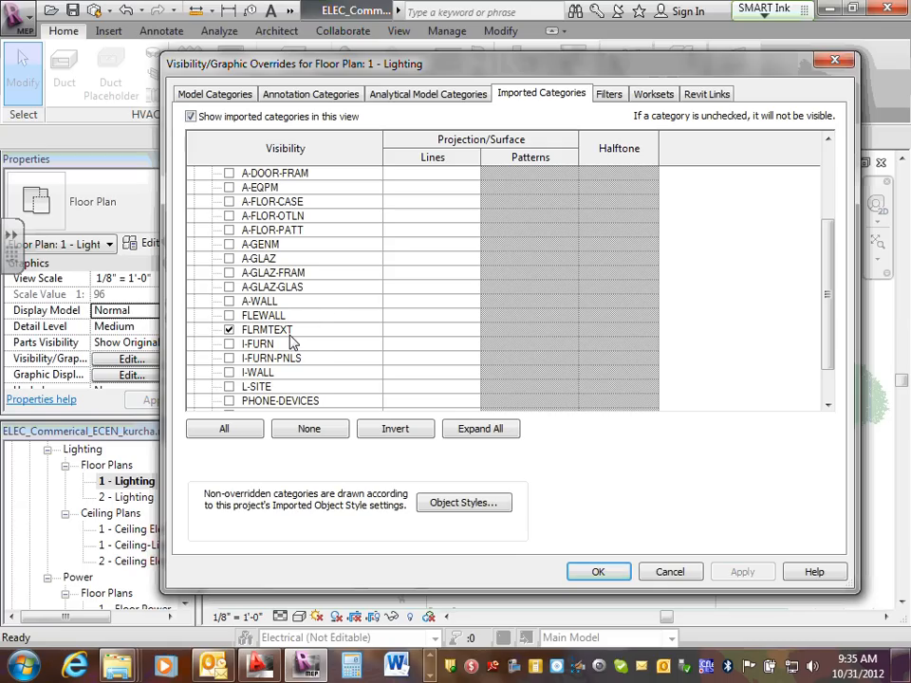
scroll(297, 339, up, 1)
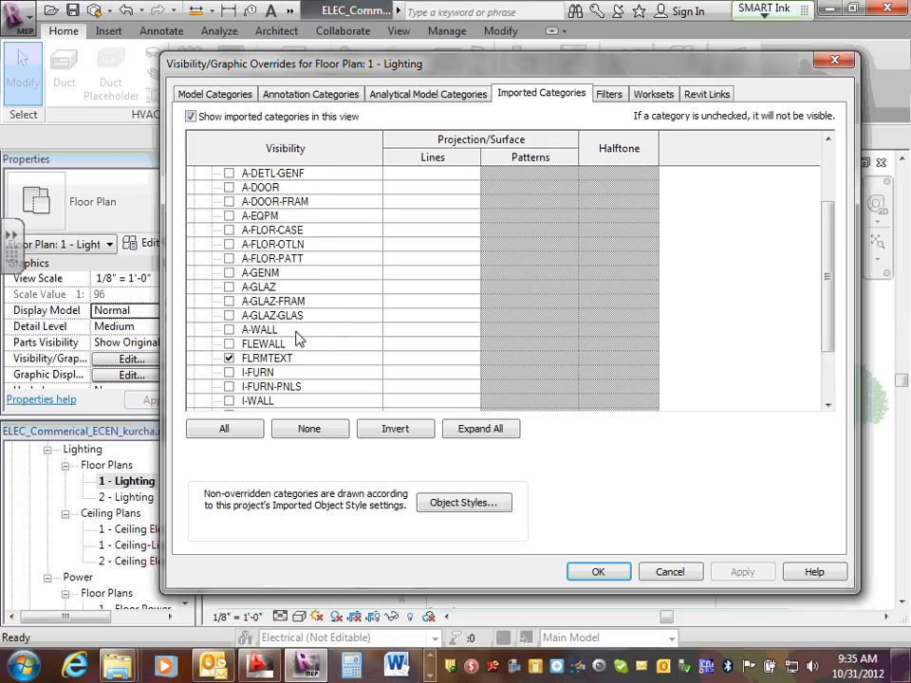
scroll(297, 339, up, 1)
scroll(312, 301, up, 1)
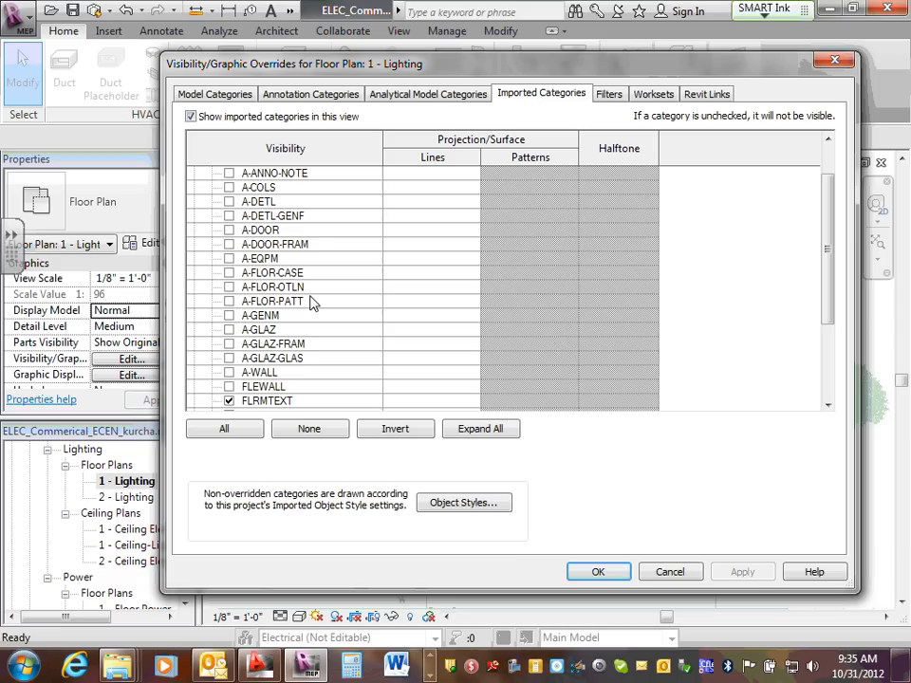
scroll(312, 300, up, 1)
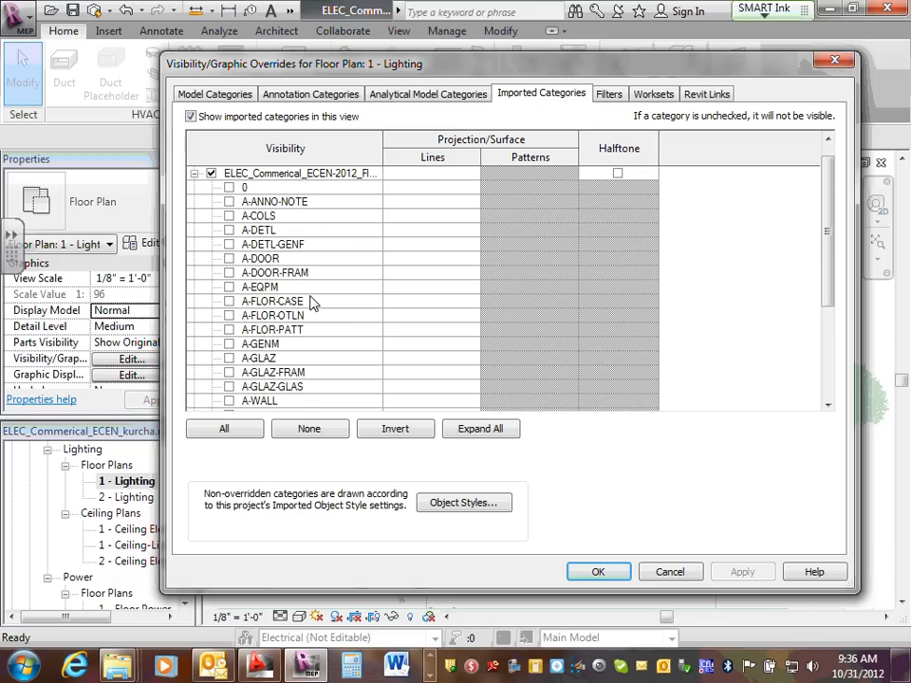
click(605, 574)
scroll(460, 318, up, 5)
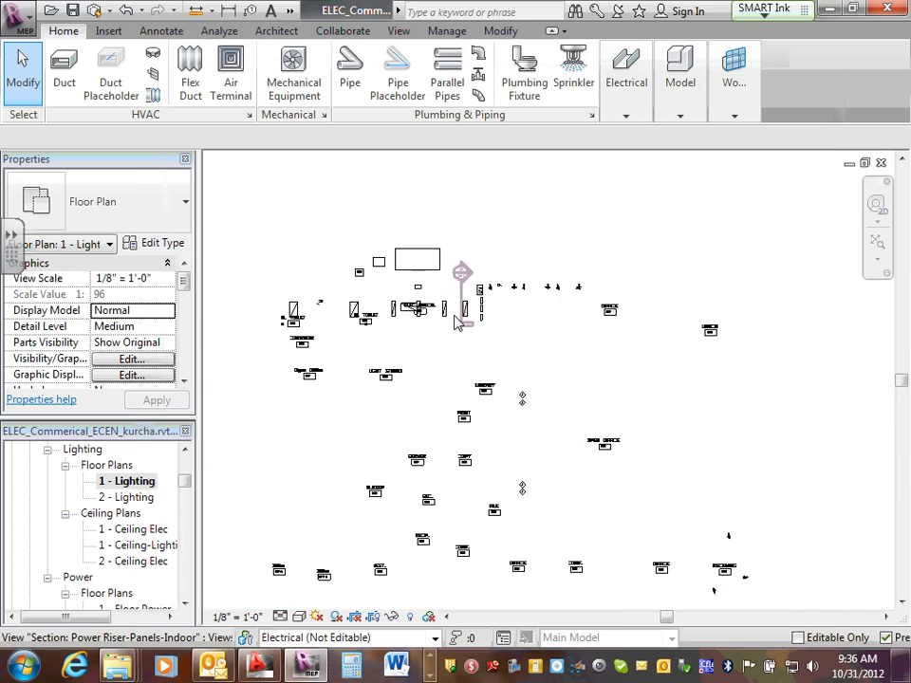
scroll(474, 305, down, 3)
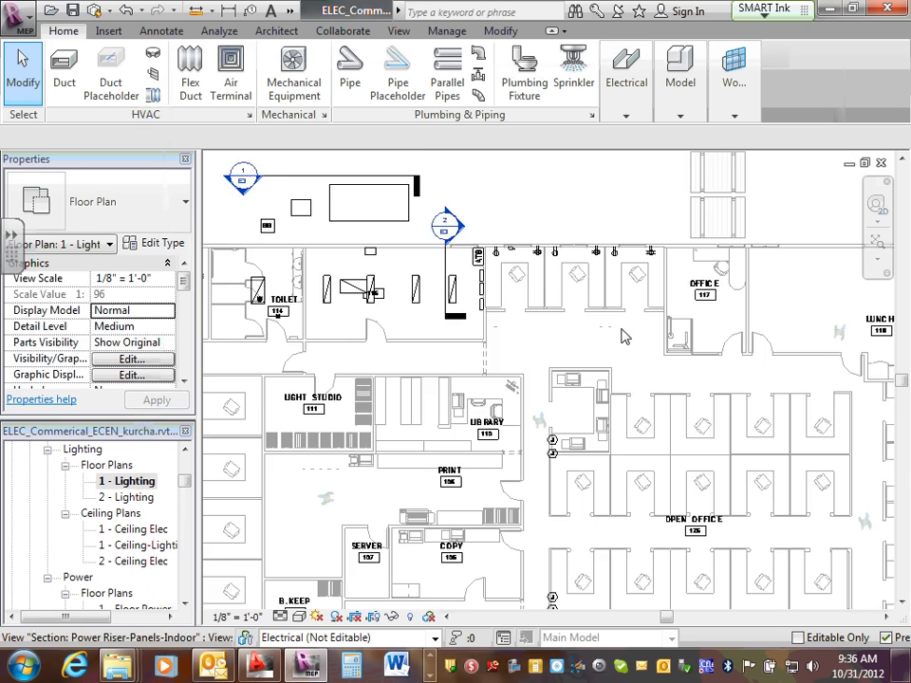
scroll(541, 332, down, 3)
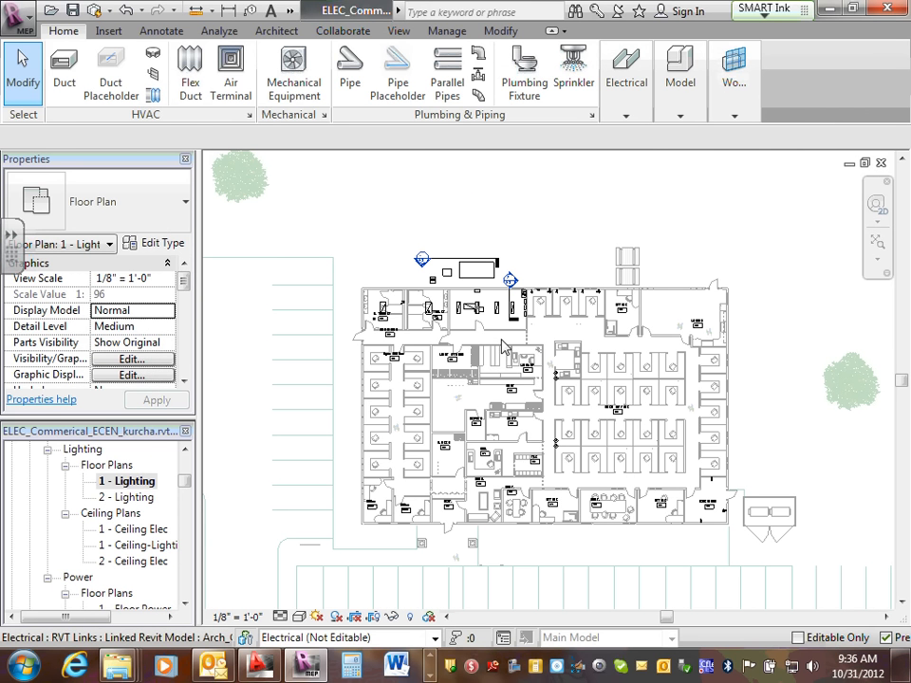
Reopen the view's visibility overrides and recheck which imports and ELEC_Commerical_ECEN-2012 layers are shown.
key(v)
key(g)
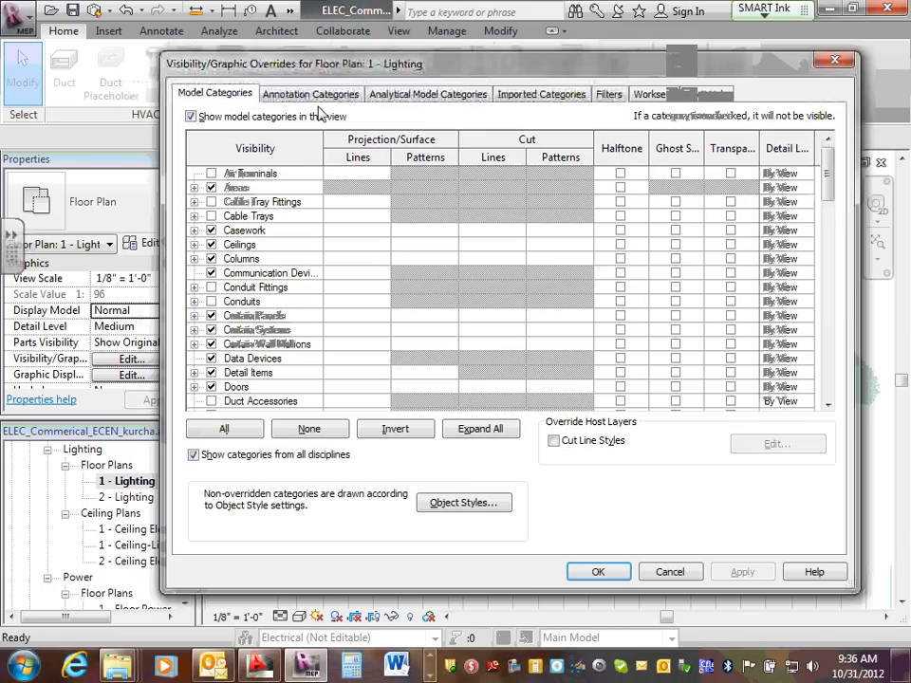
click(513, 95)
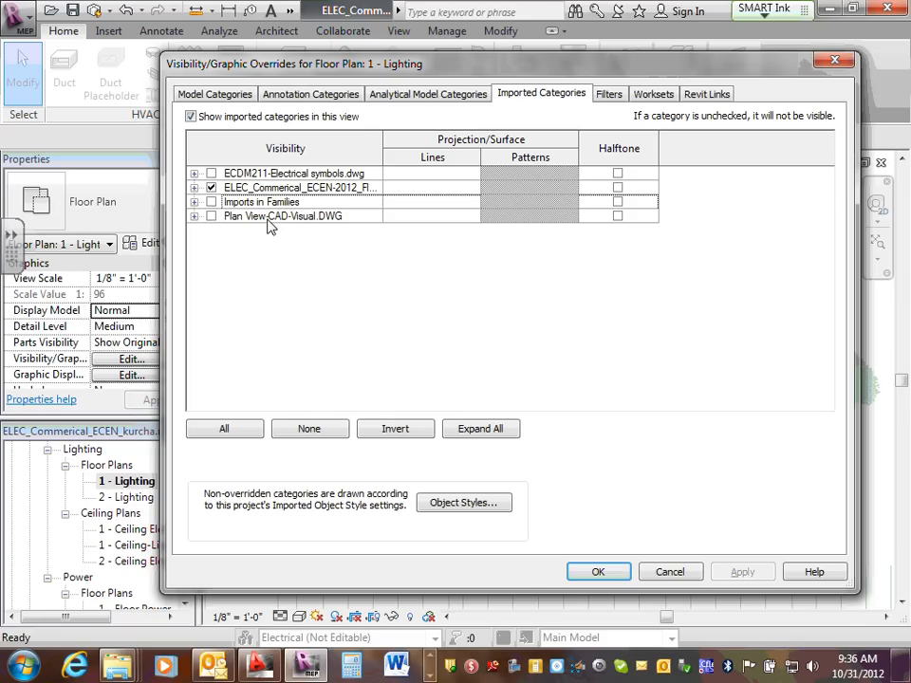
click(212, 217)
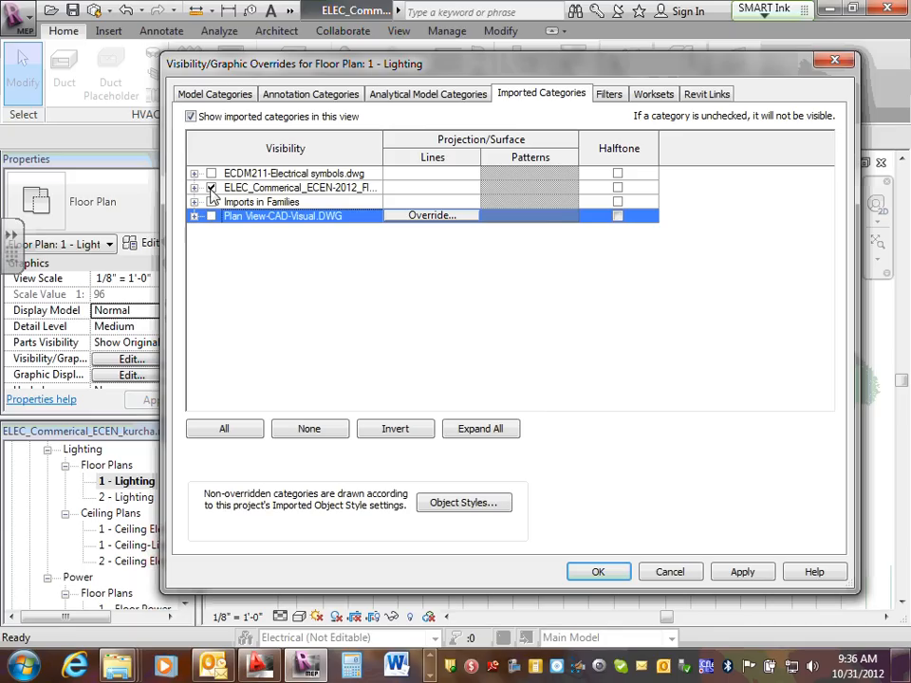
click(201, 189)
click(195, 188)
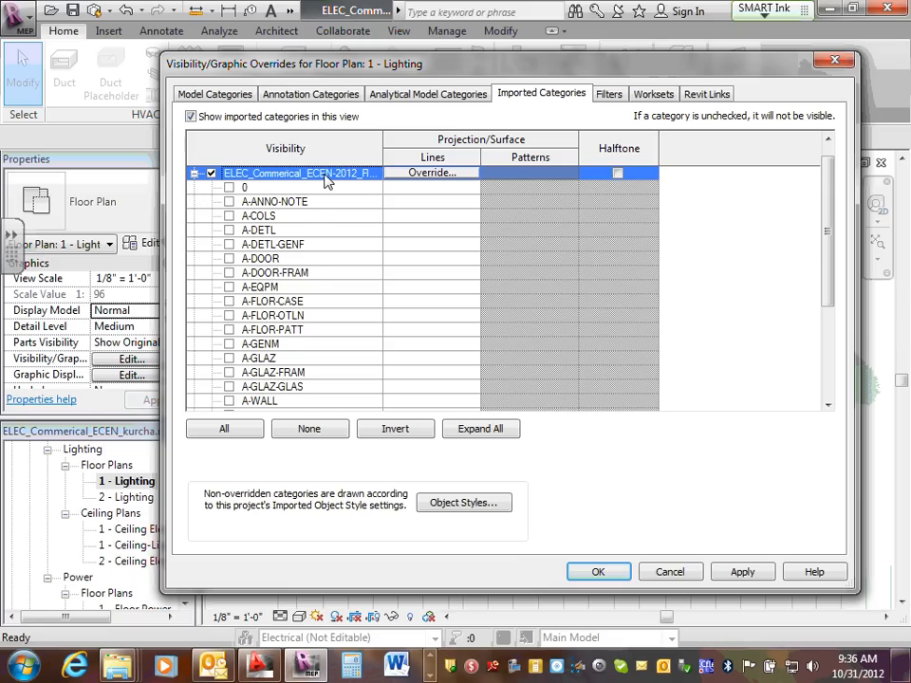
scroll(325, 180, down, 3)
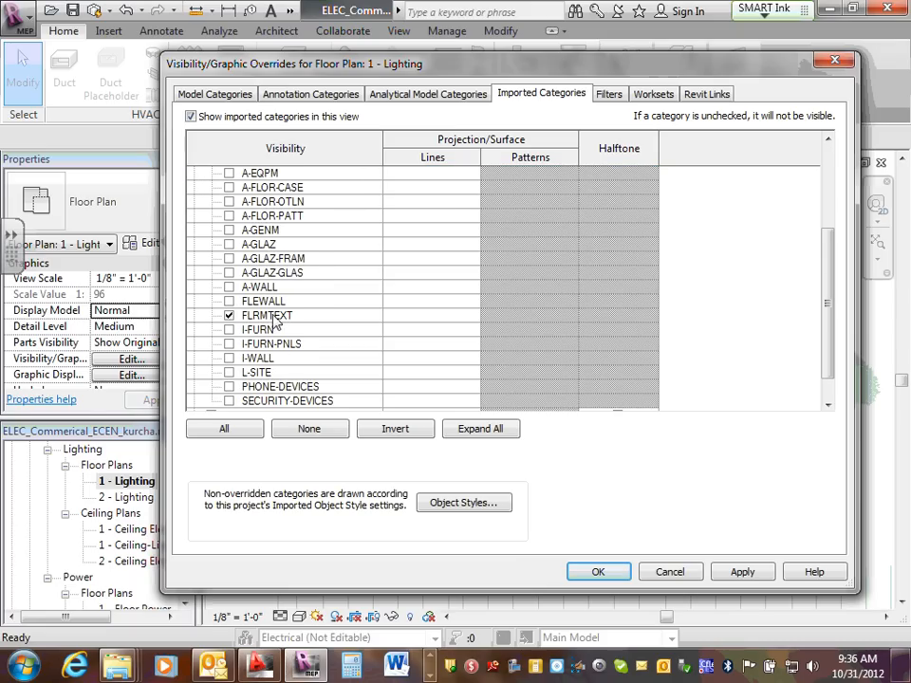
click(586, 570)
Inspect the recessed fixtures and room labels in the toilets and the Elec./Mech. room of the lighting plan.
scroll(383, 310, up, 5)
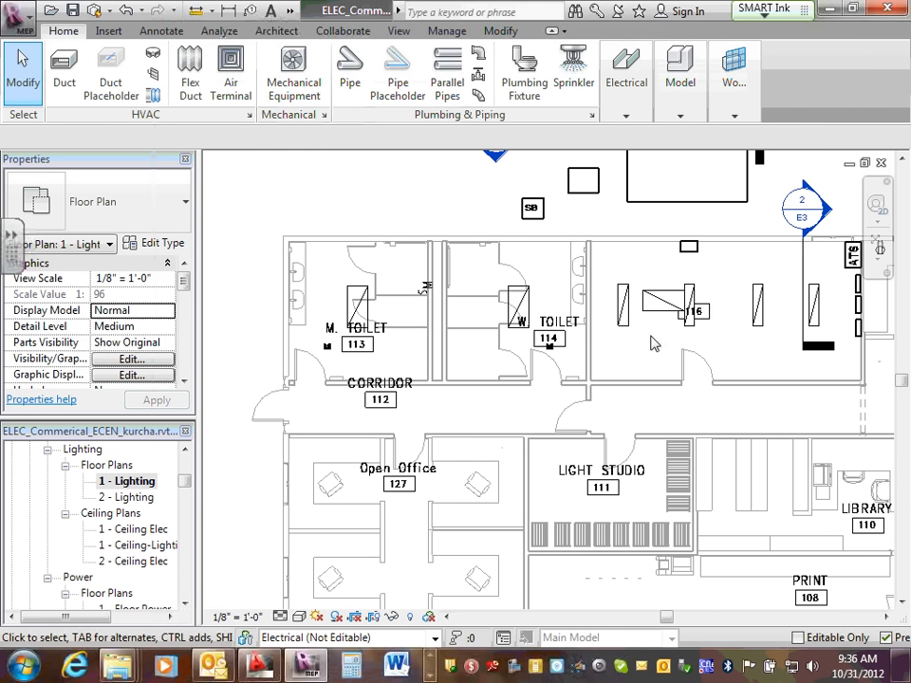
scroll(651, 334, down, 2)
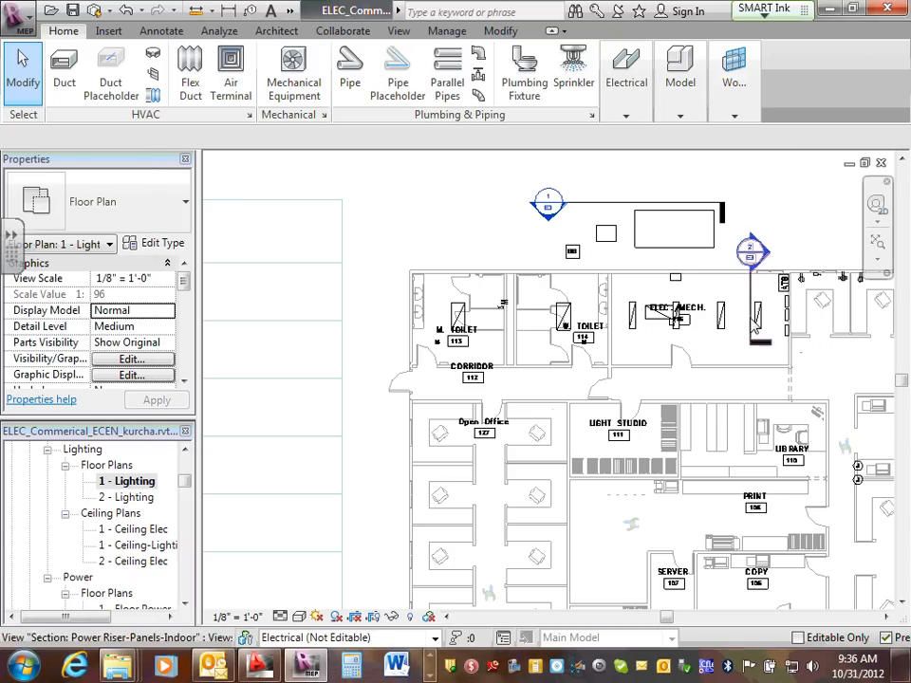
scroll(513, 322, up, 2)
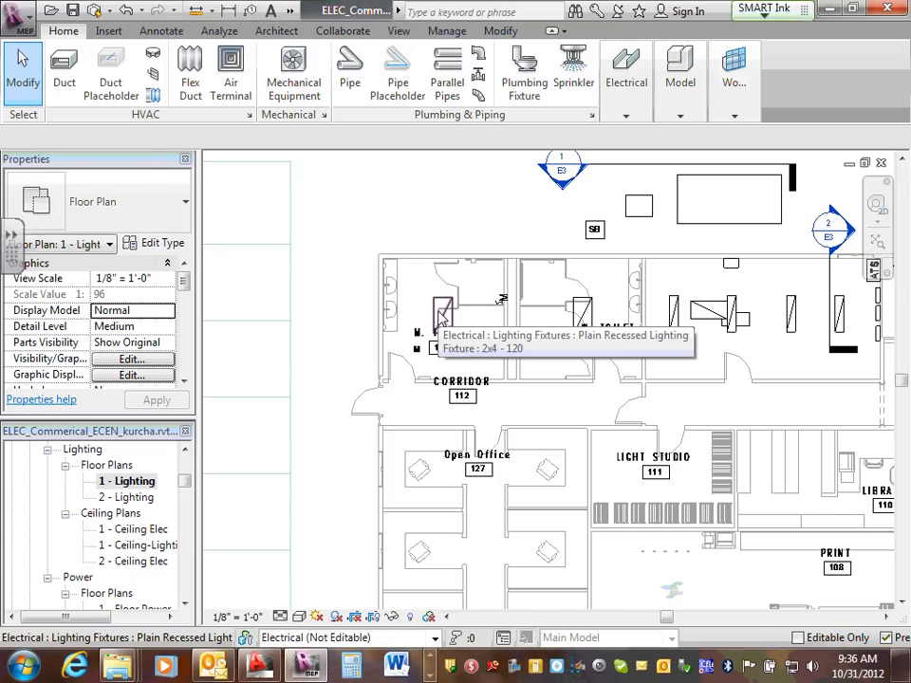
scroll(626, 314, down, 2)
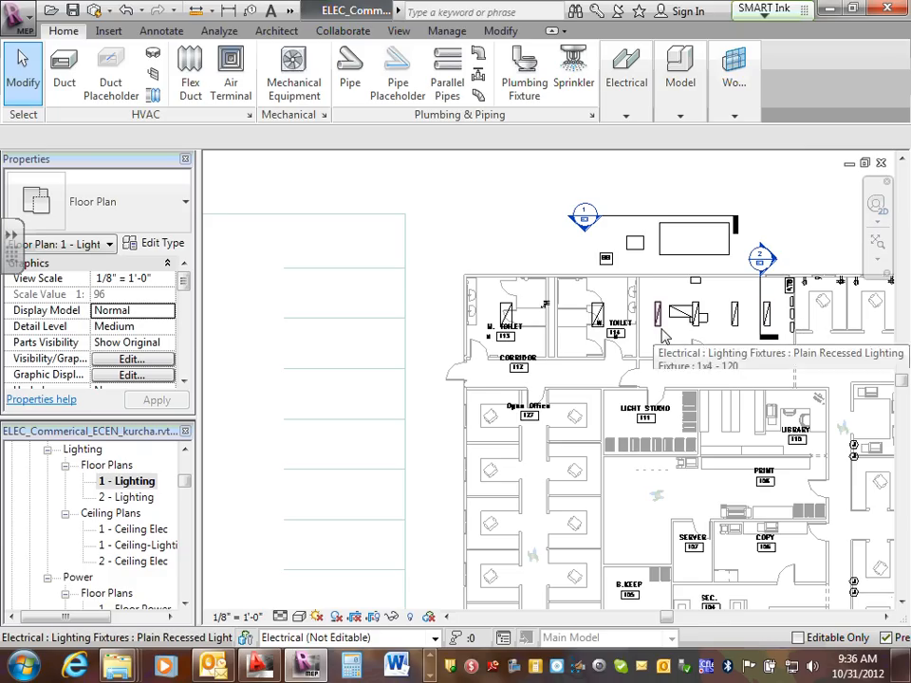
Hide the Electrical Fixtures category in the 1 - Lighting floor plan through its visibility/graphic overrides.
key(v)
key(g)
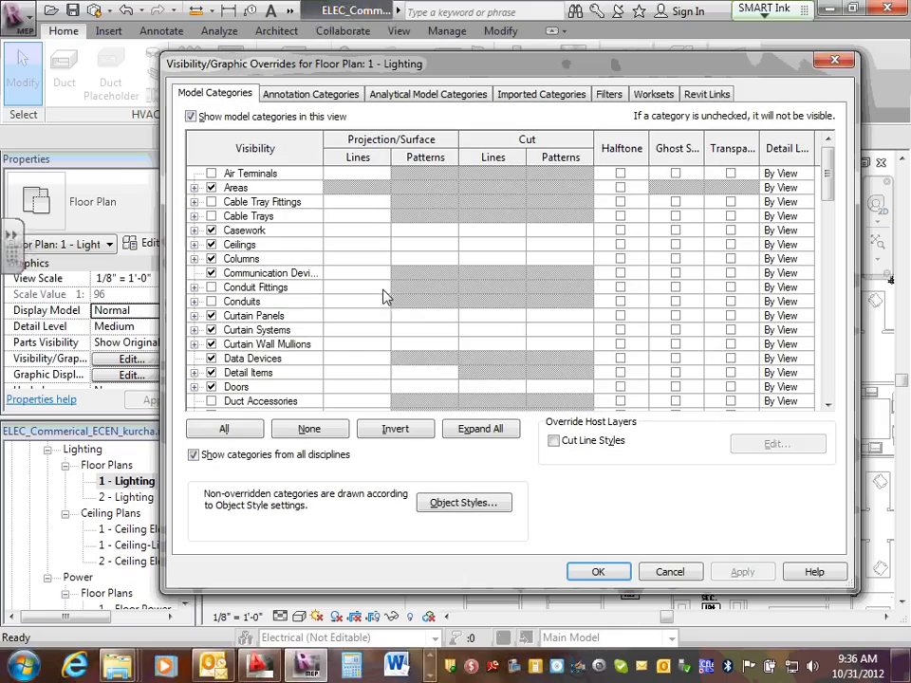
scroll(266, 288, down, 3)
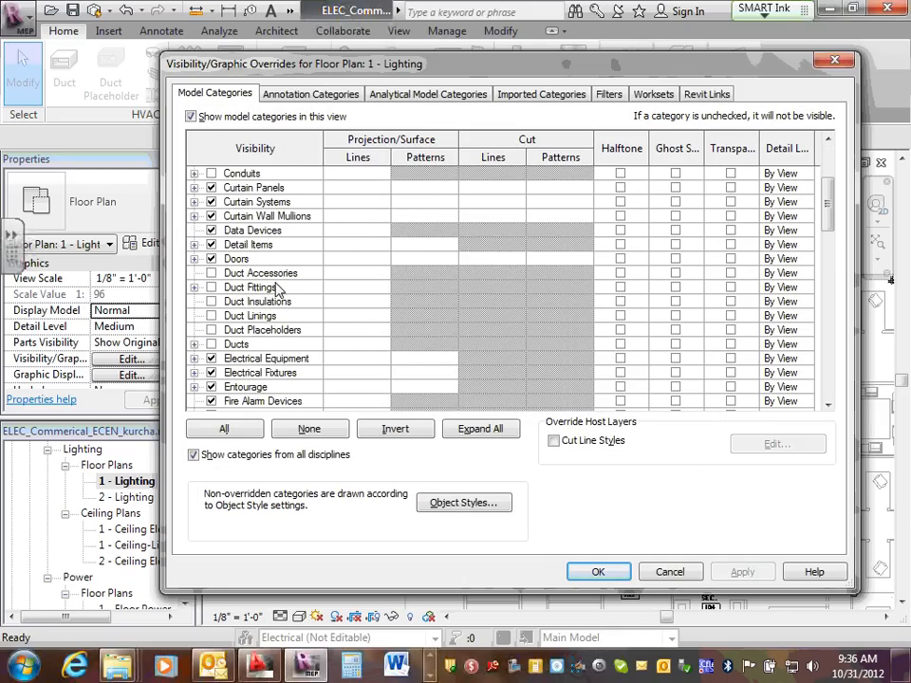
scroll(278, 289, down, 1)
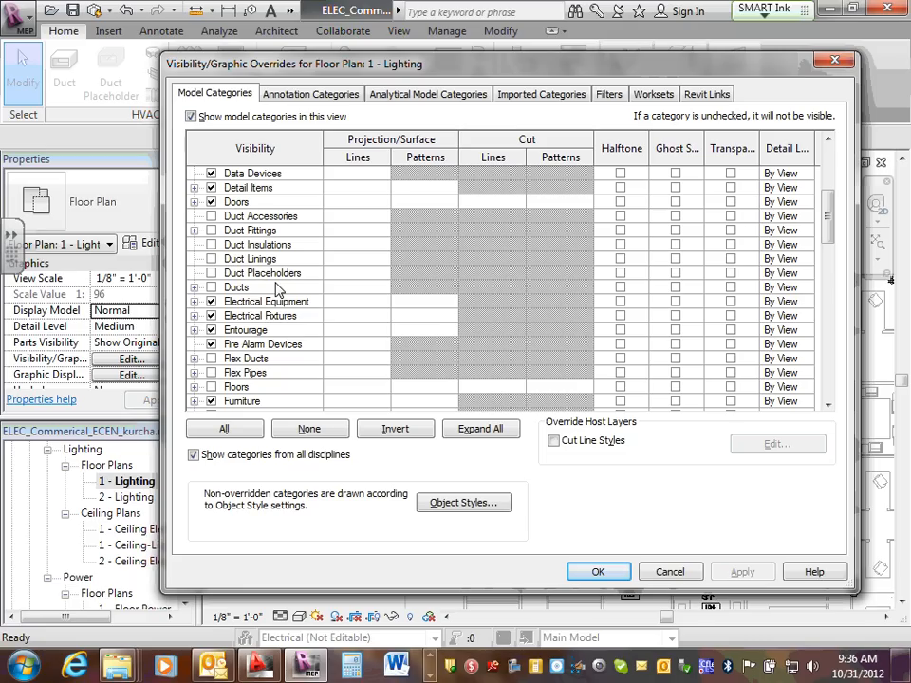
click(212, 317)
click(211, 327)
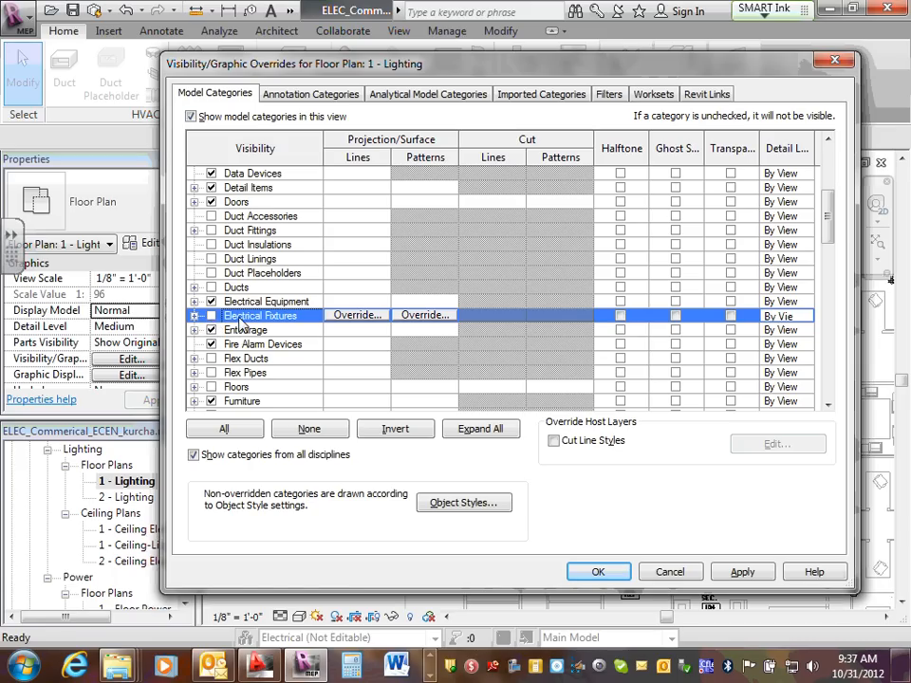
click(599, 572)
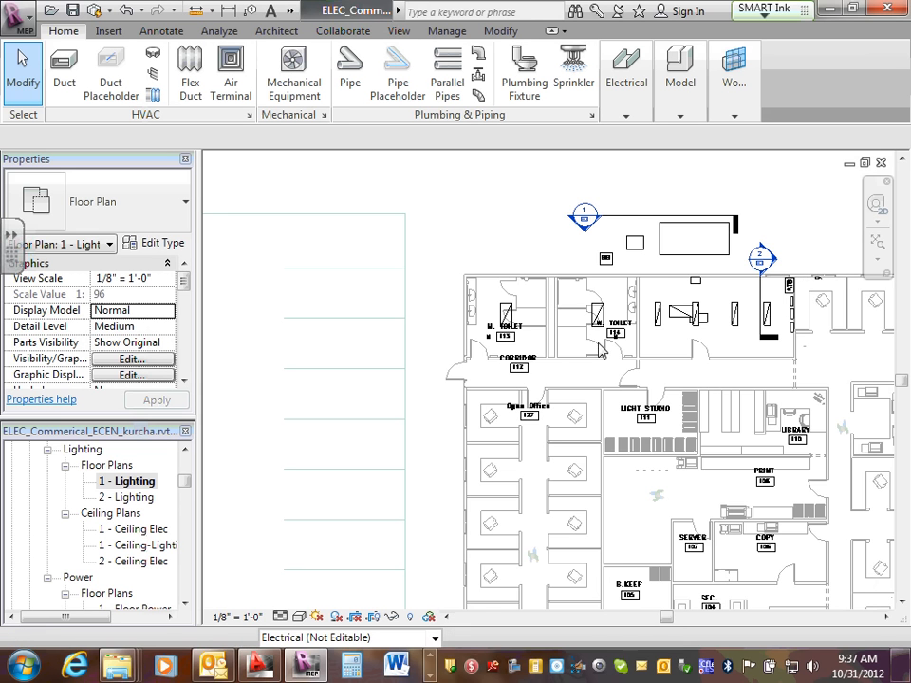
Delete the horizontal light fixture overlapping the second vertical fixture in the ELEC./MECH. room.
scroll(599, 350, up, 3)
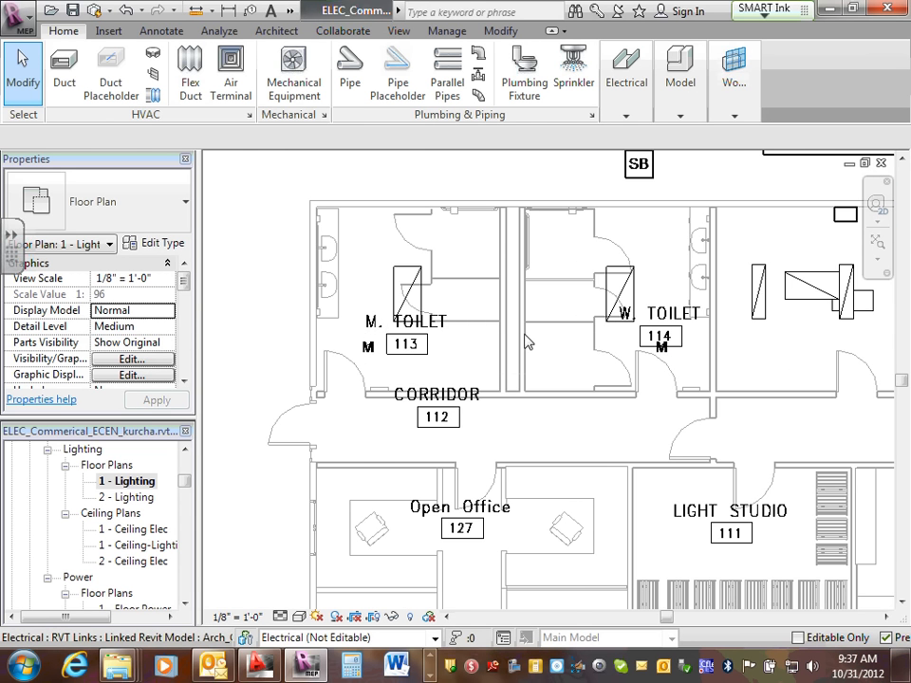
scroll(529, 343, up, 2)
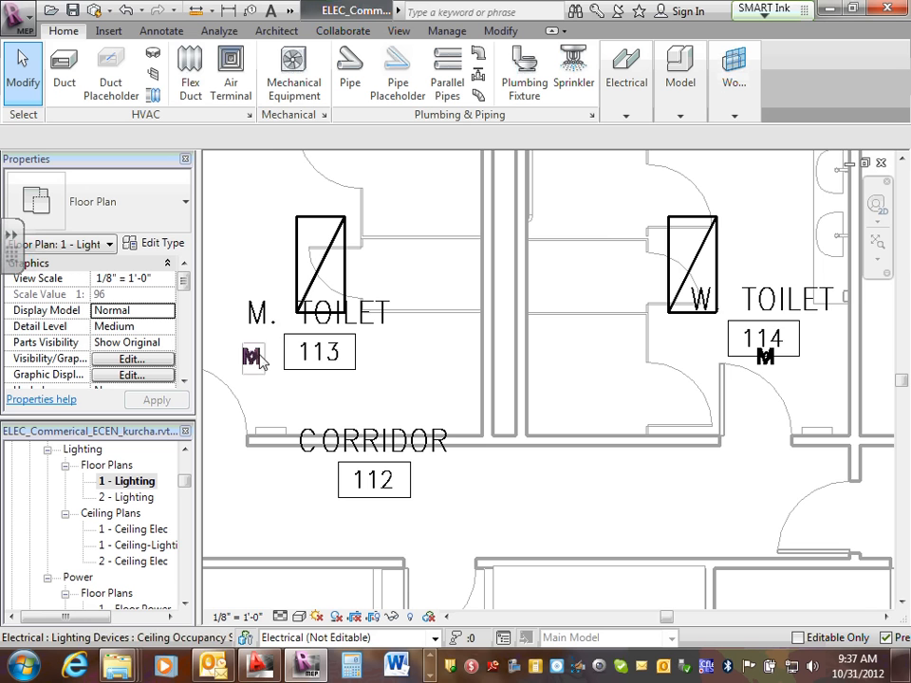
scroll(570, 316, down, 4)
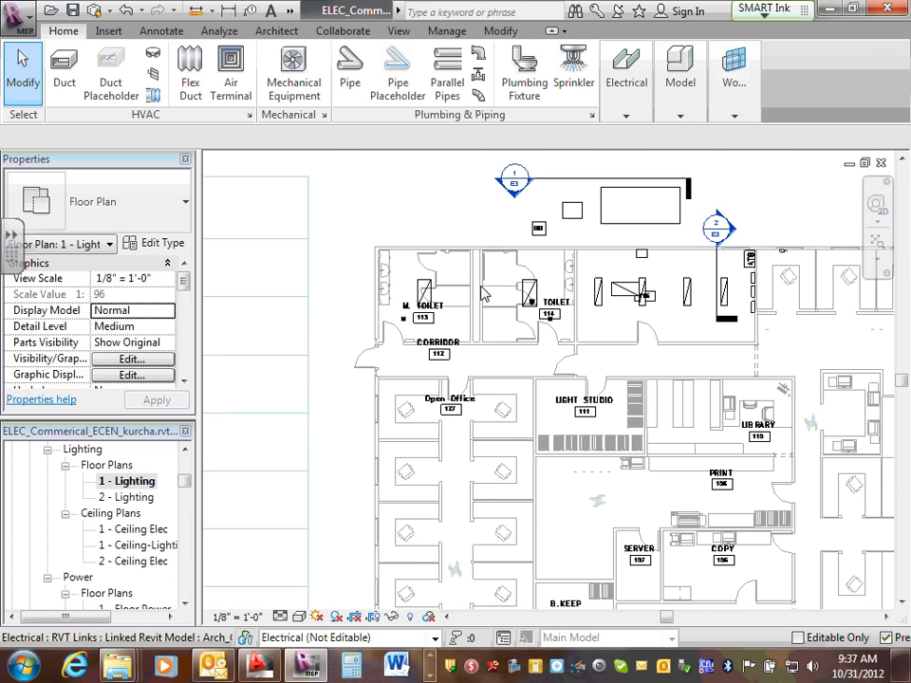
scroll(484, 294, up, 1)
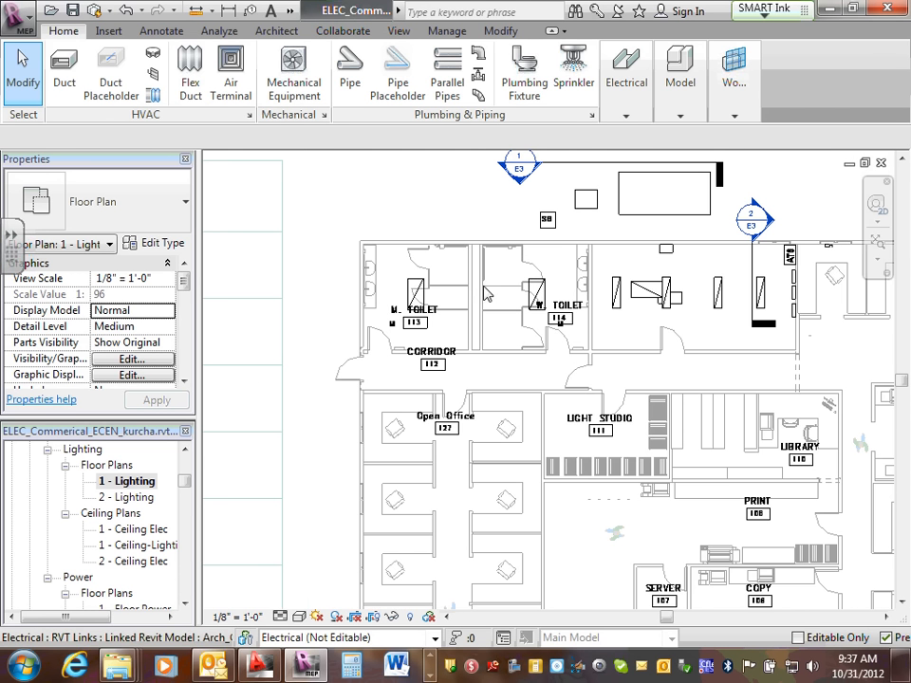
click(649, 298)
key(Delete)
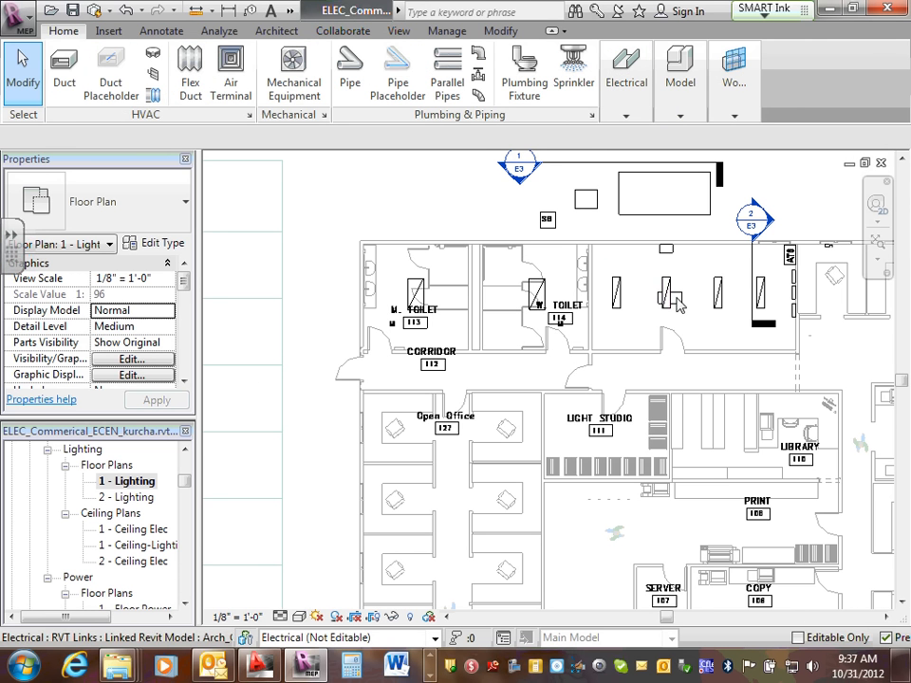
scroll(681, 298, up, 3)
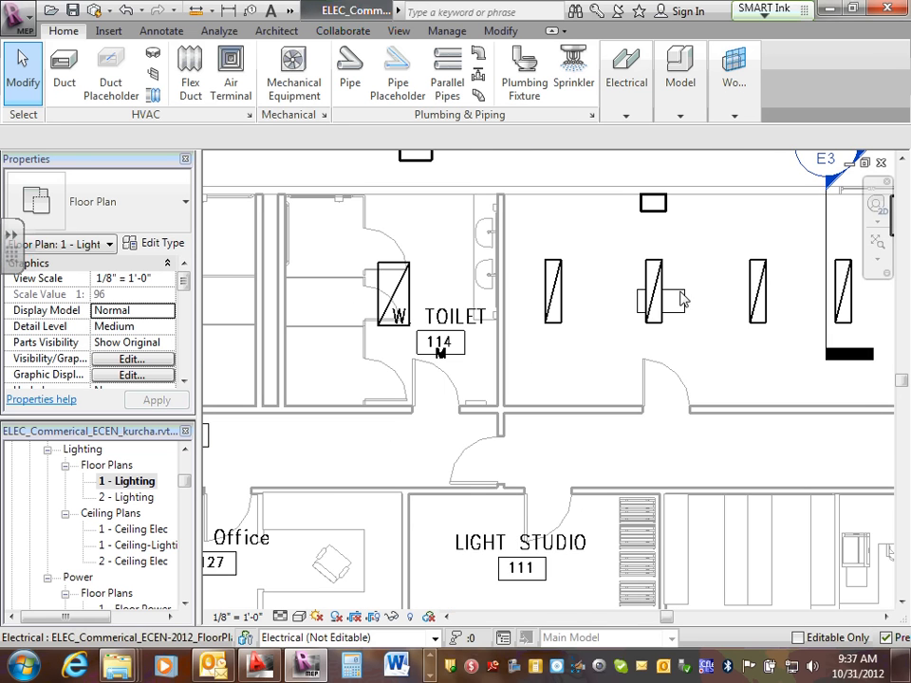
scroll(674, 300, down, 3)
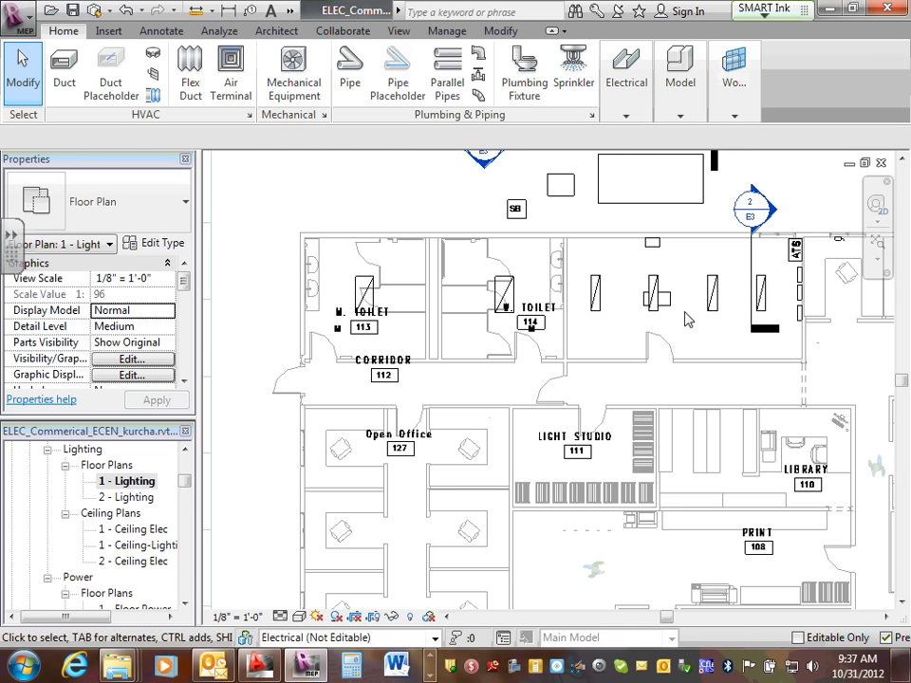
scroll(445, 316, up, 1)
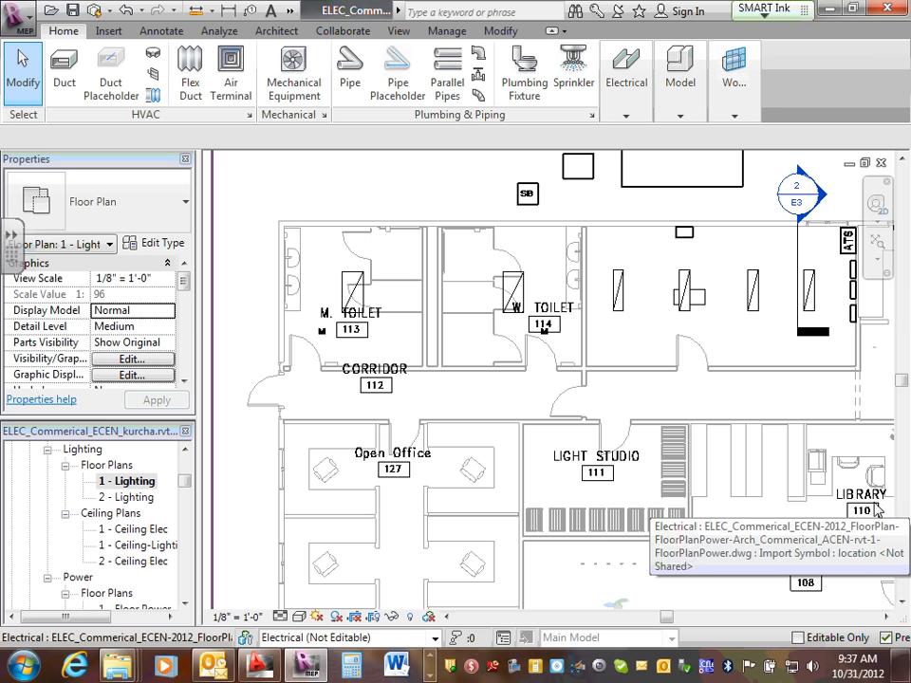
scroll(678, 302, down, 2)
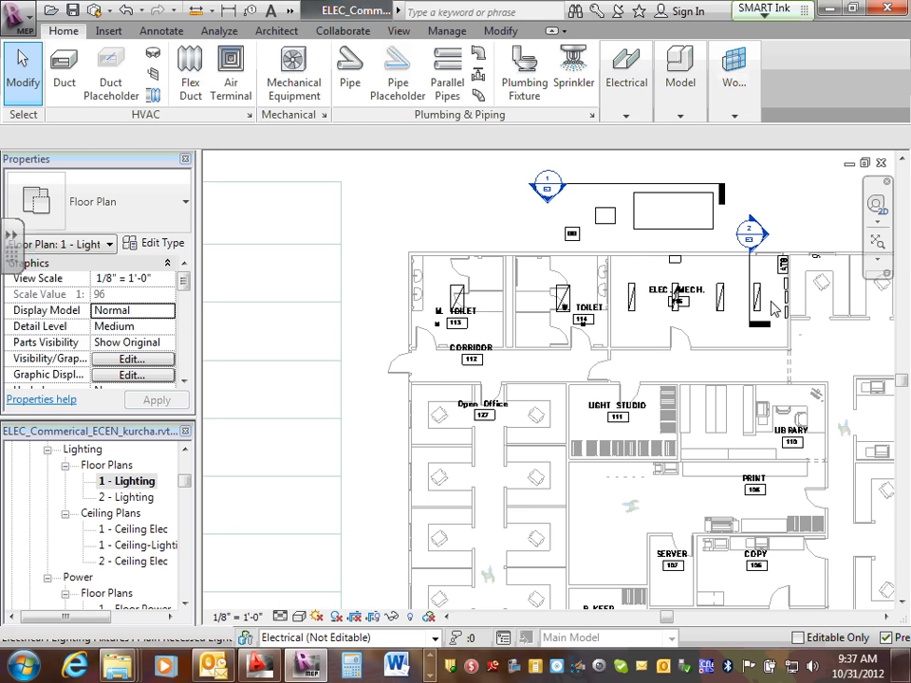
scroll(820, 293, up, 2)
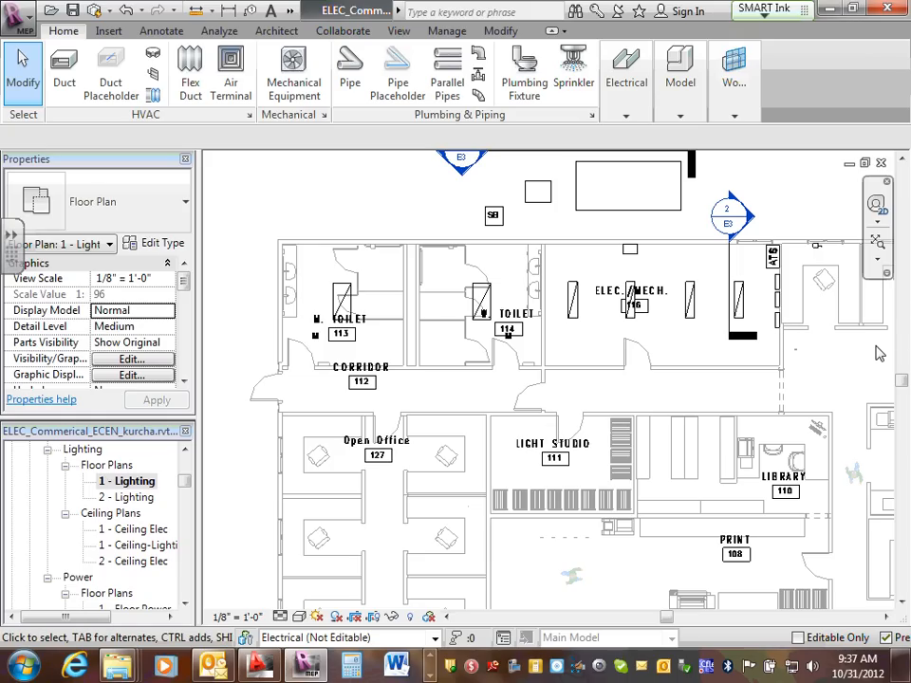
click(429, 676)
click(906, 664)
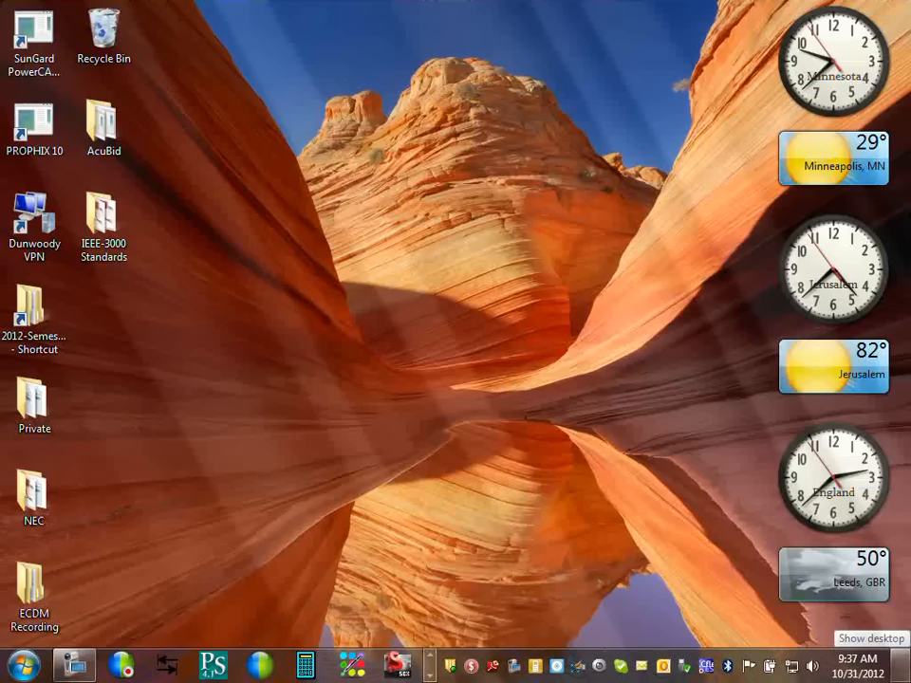
click(907, 664)
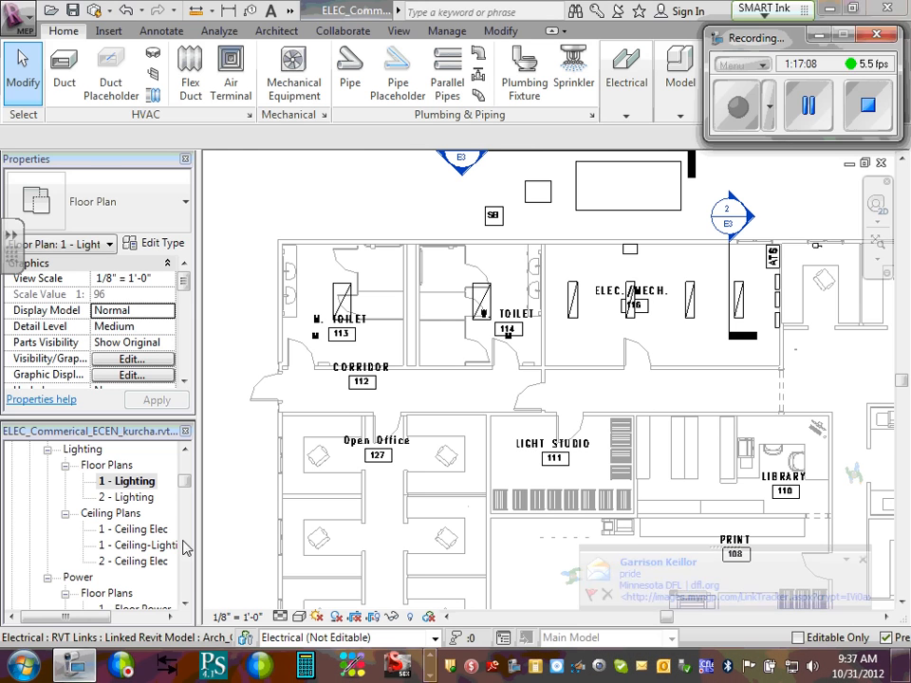
click(821, 107)
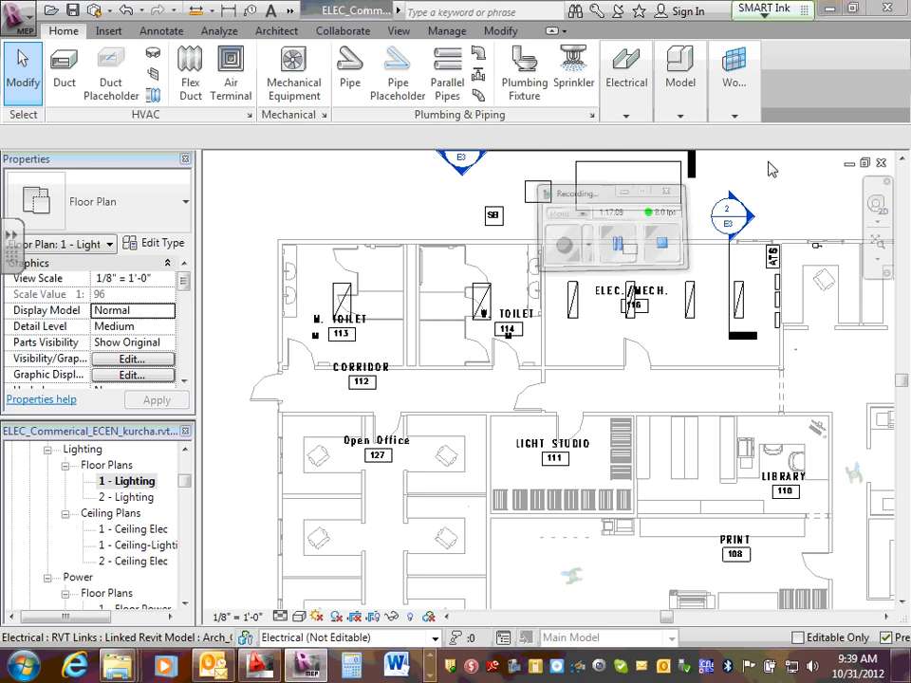
Place a Single Pole lighting switch on the ELEC./MECH. room's corridor wall, just east of the door opening.
click(628, 120)
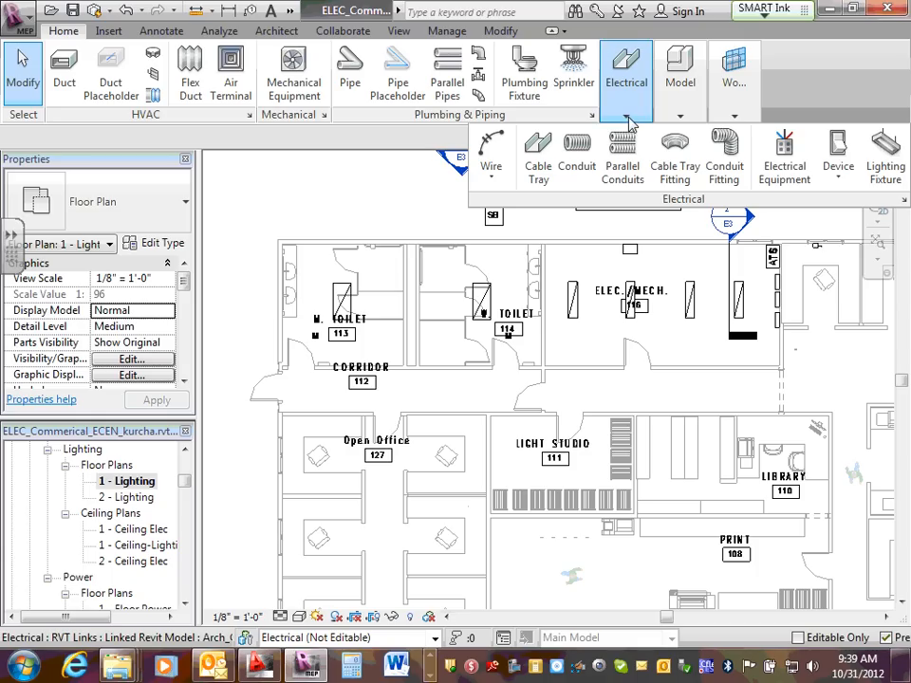
click(838, 176)
click(850, 352)
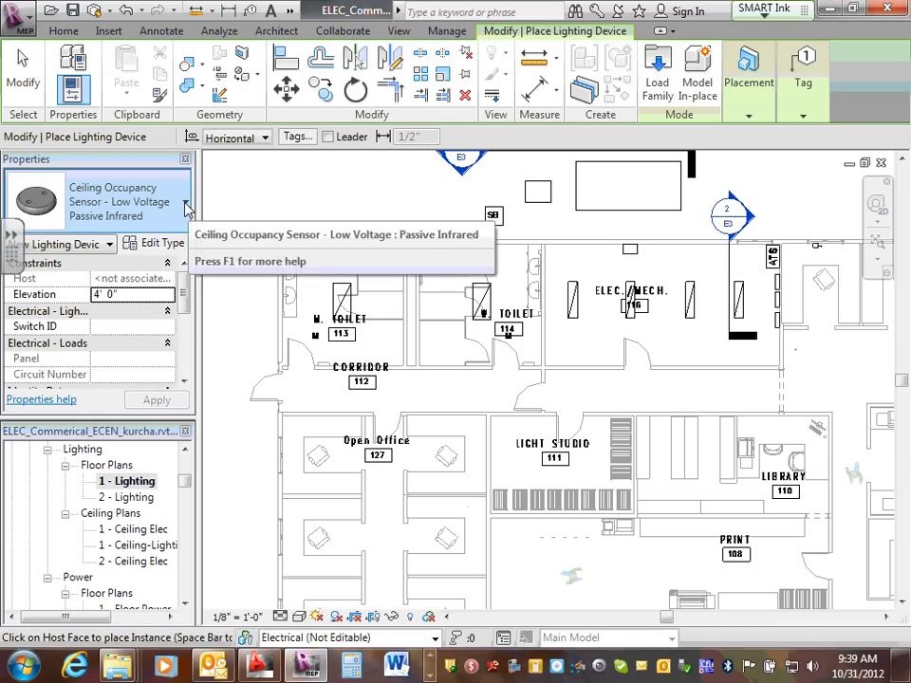
click(187, 205)
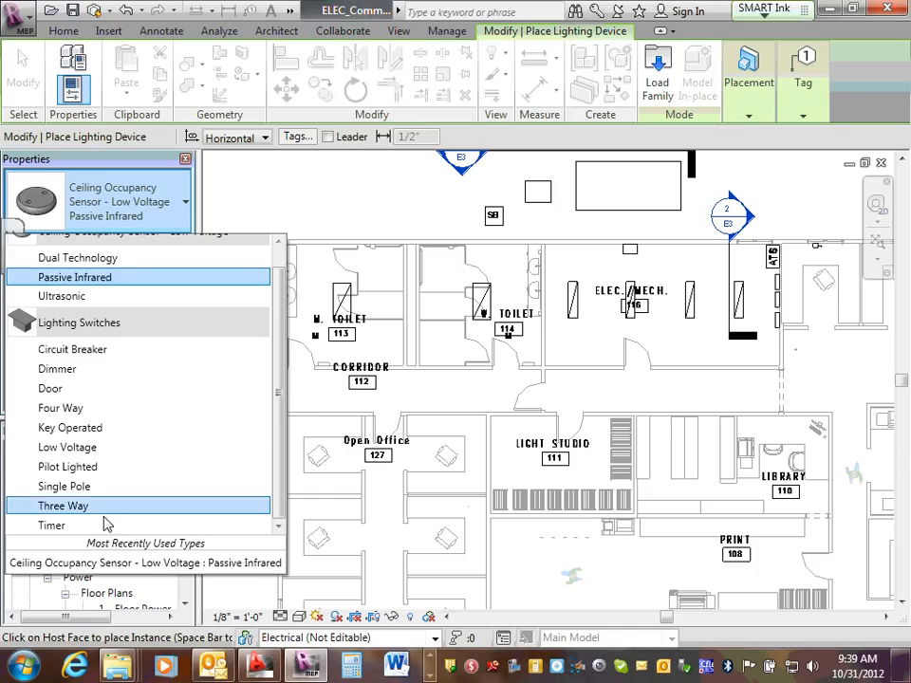
mouse_move(102, 497)
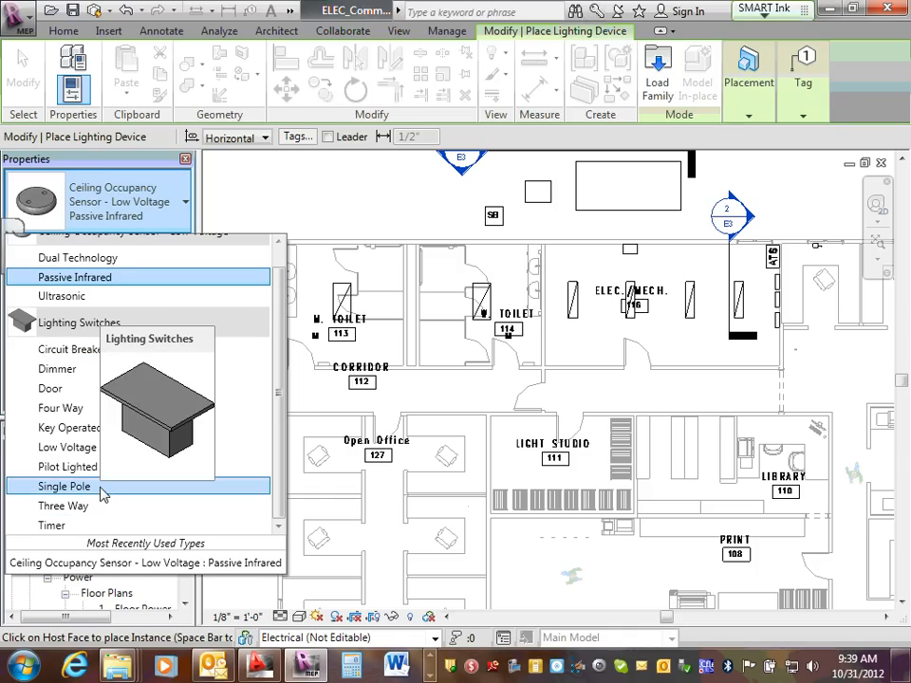
click(95, 487)
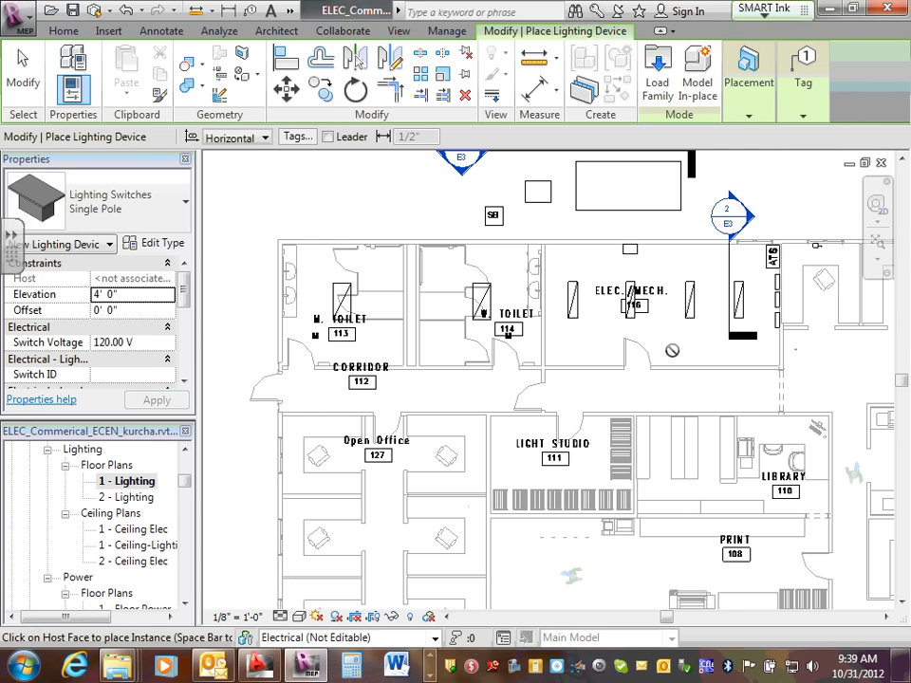
scroll(672, 350, up, 2)
scroll(661, 370, up, 3)
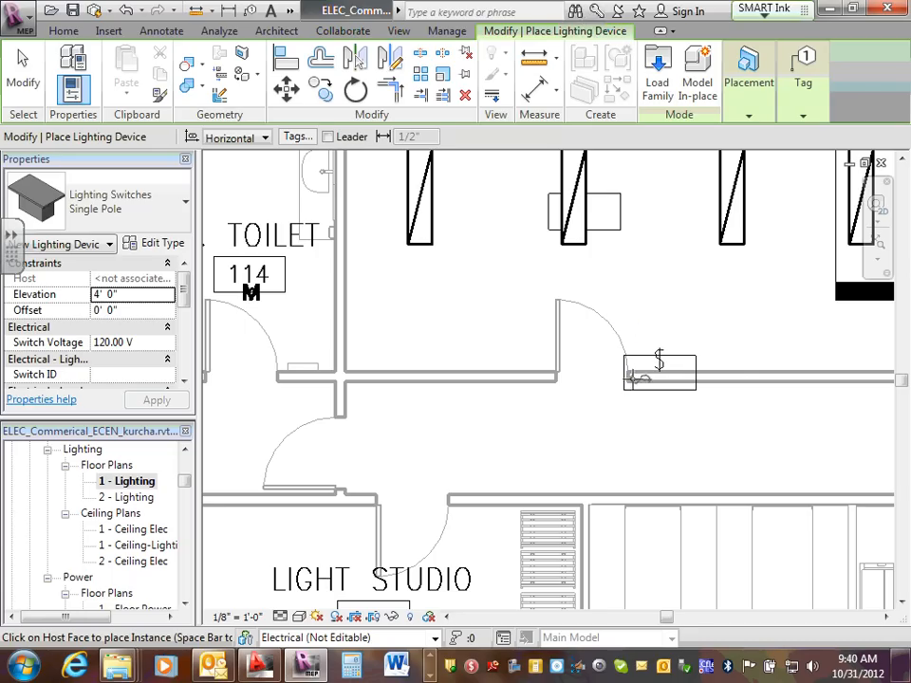
key(Escape)
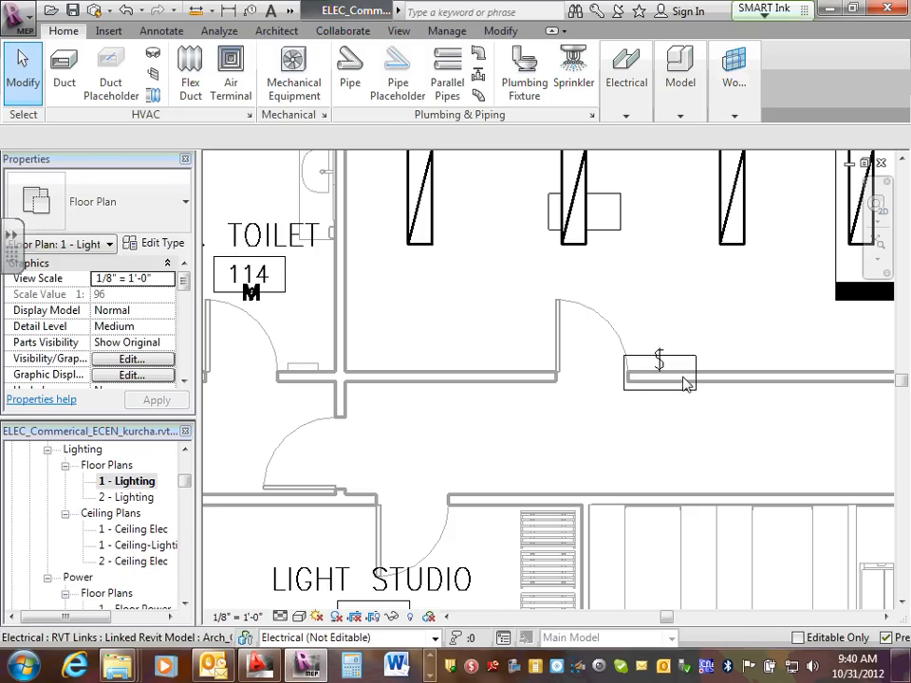
Move the new switch's boxed tag up and to the right so it clears the switch symbol and wall.
click(691, 361)
drag(659, 389, 716, 352)
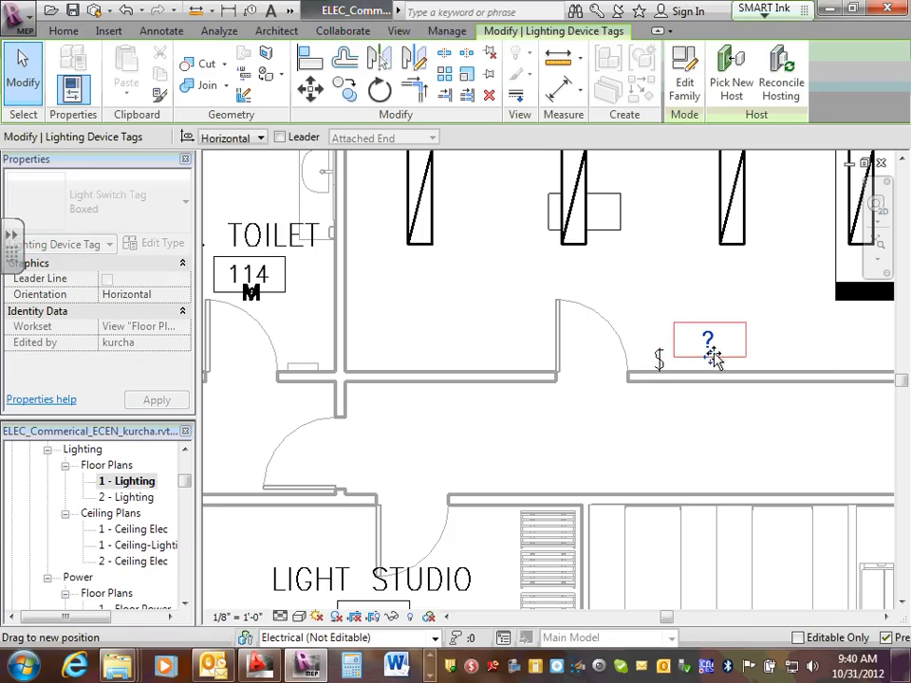
click(696, 435)
scroll(684, 430, down, 2)
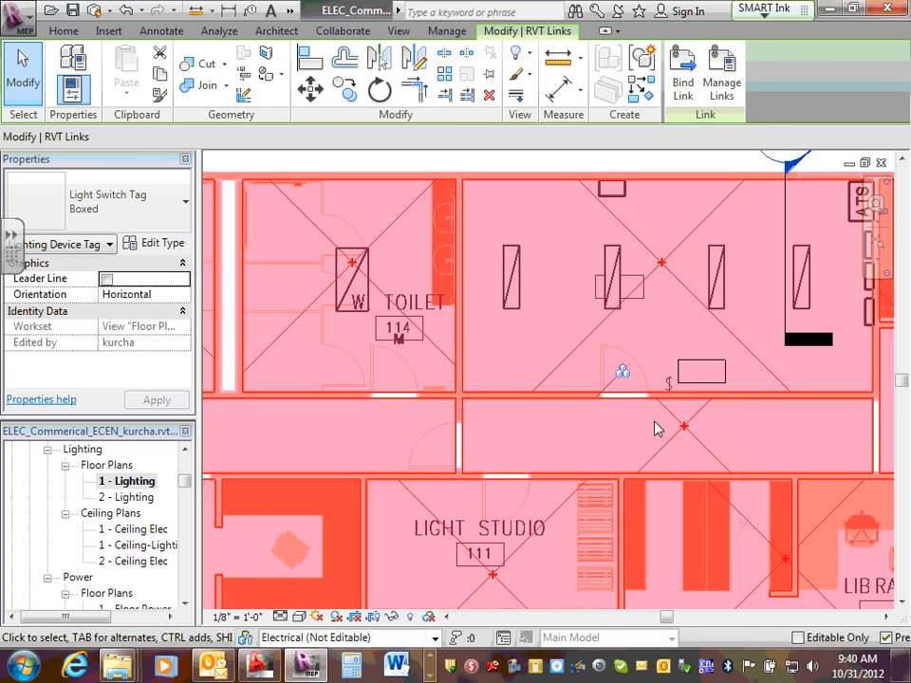
key(Escape)
scroll(661, 413, down, 2)
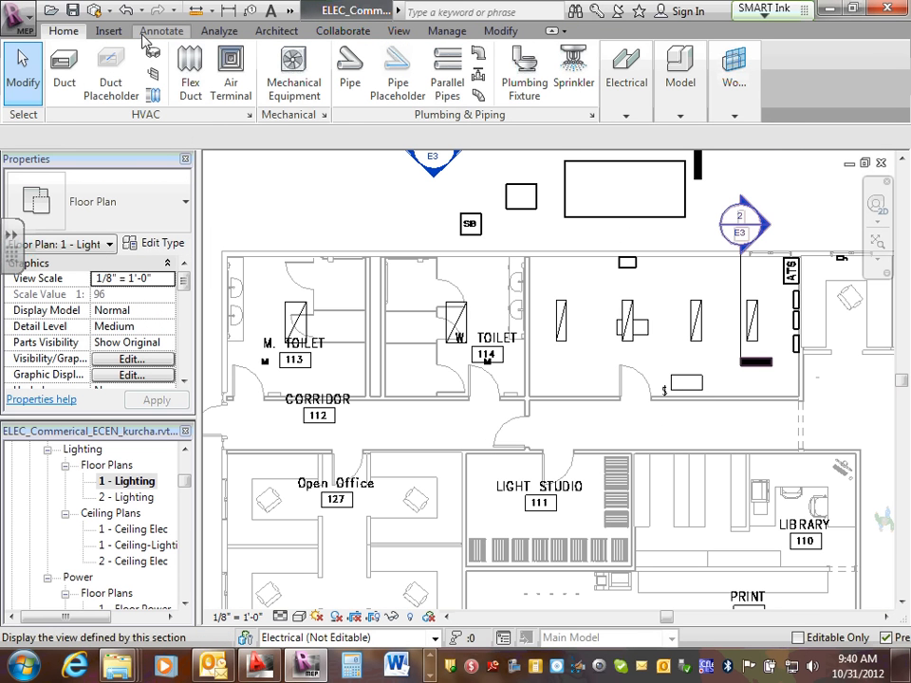
click(619, 95)
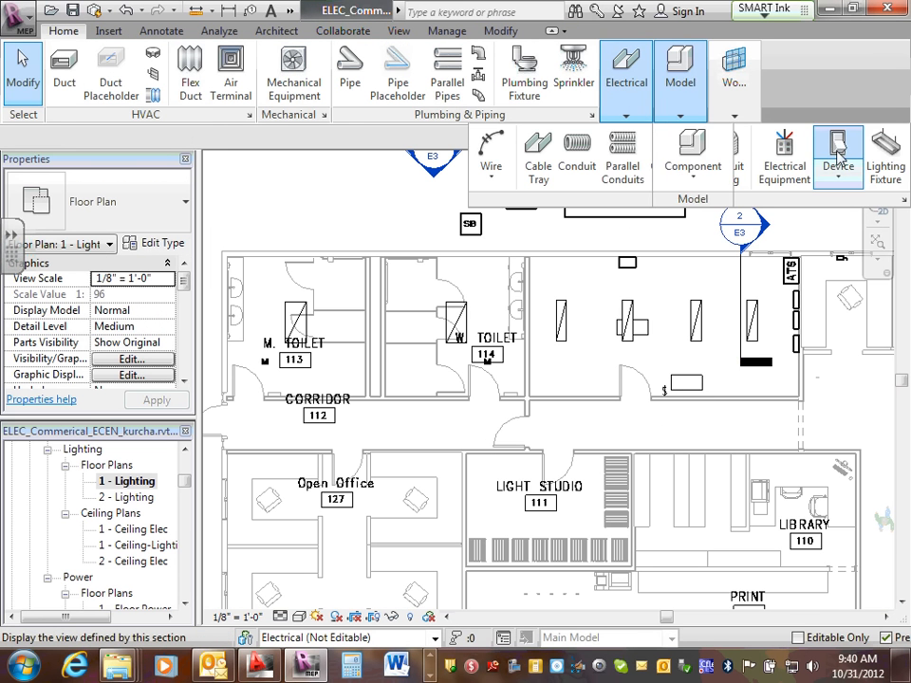
click(839, 180)
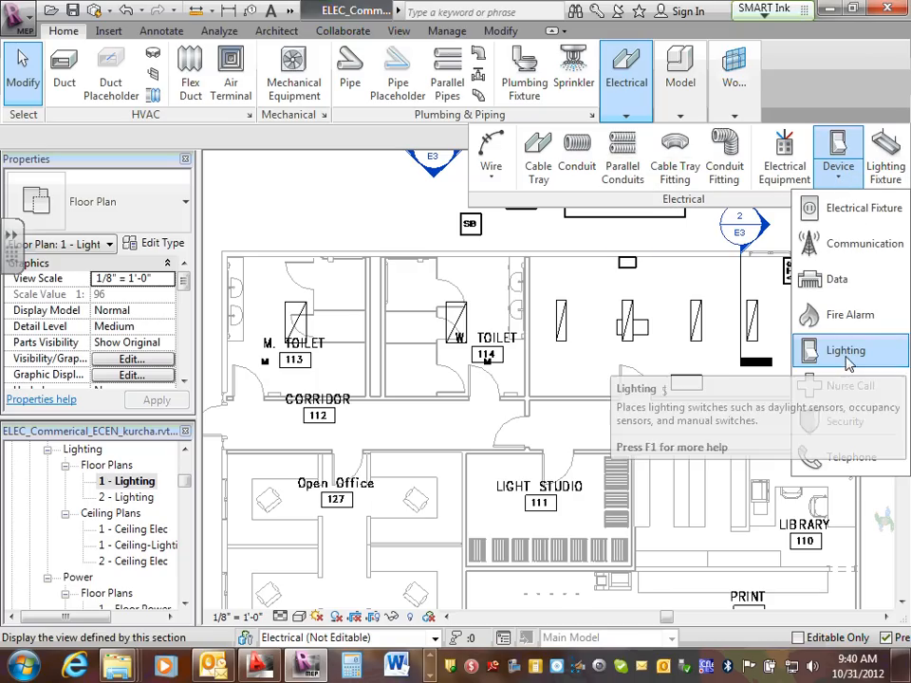
click(848, 350)
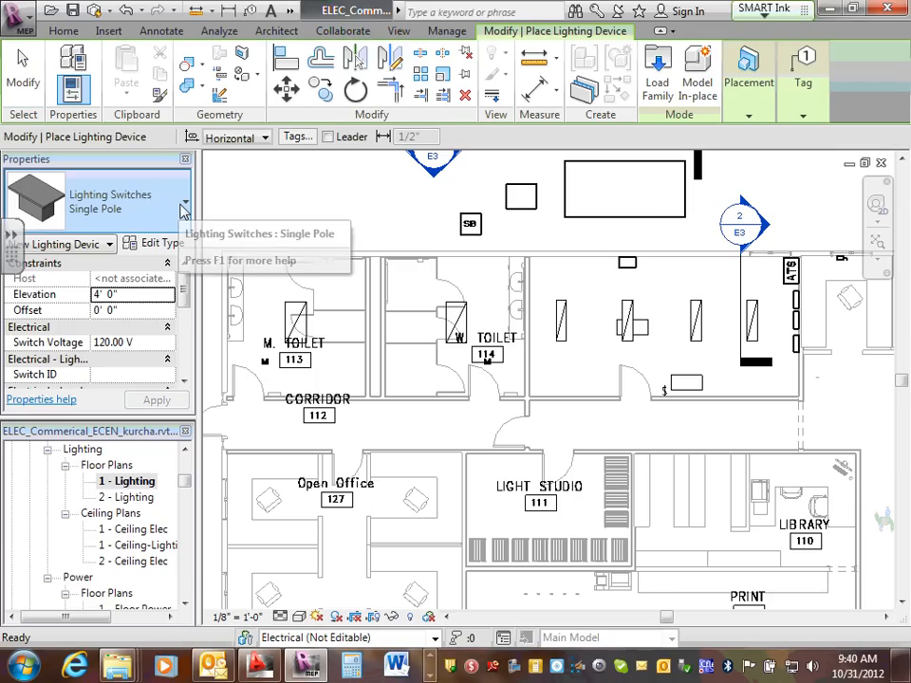
click(180, 201)
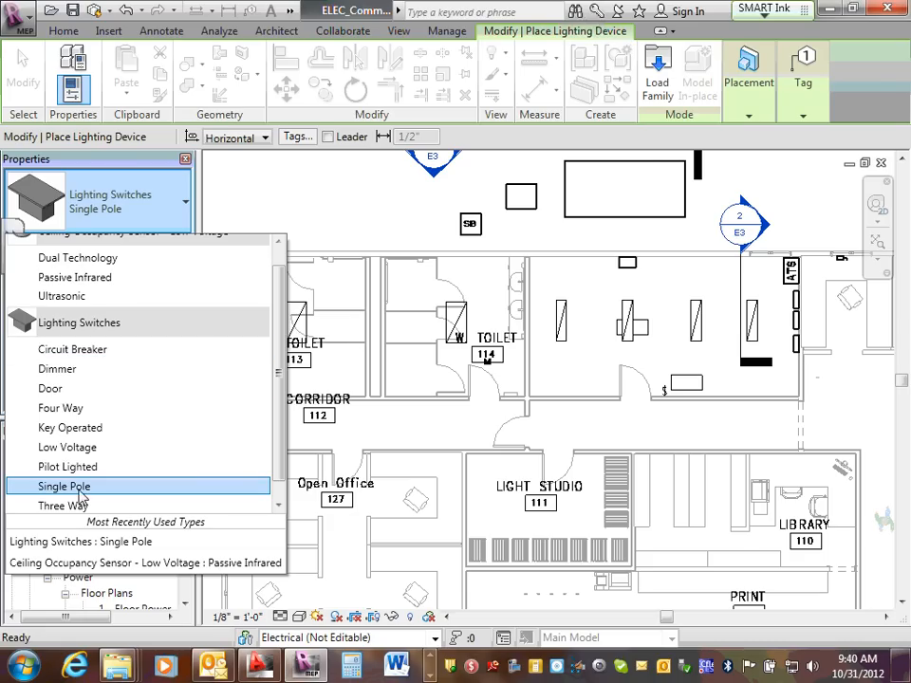
mouse_move(81, 491)
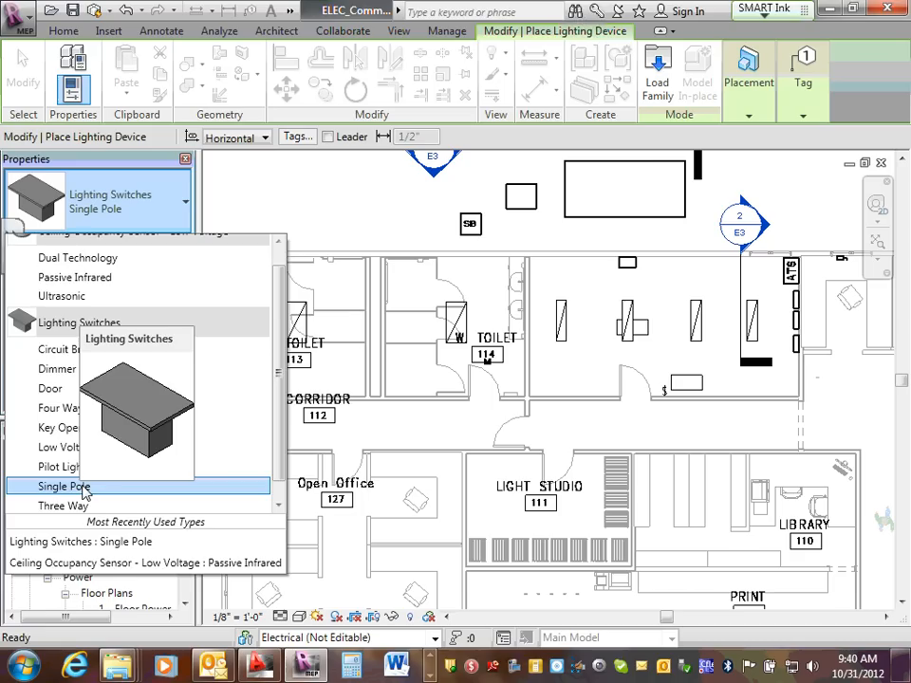
click(83, 488)
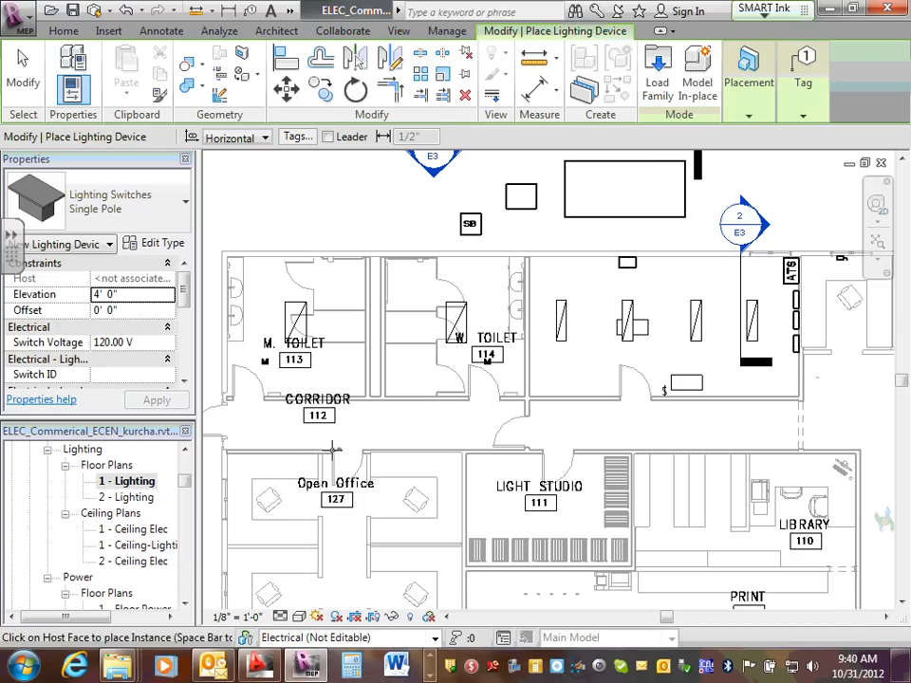
key(Escape)
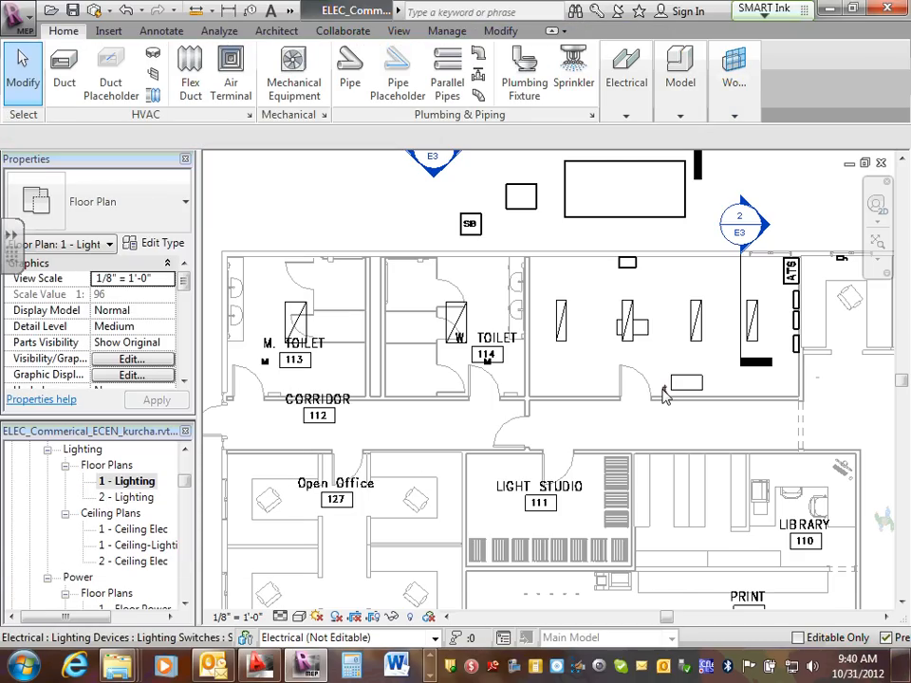
Inspect the elevation and electrical properties of the lighting switch beside the ELEC./MECH. room door.
click(665, 394)
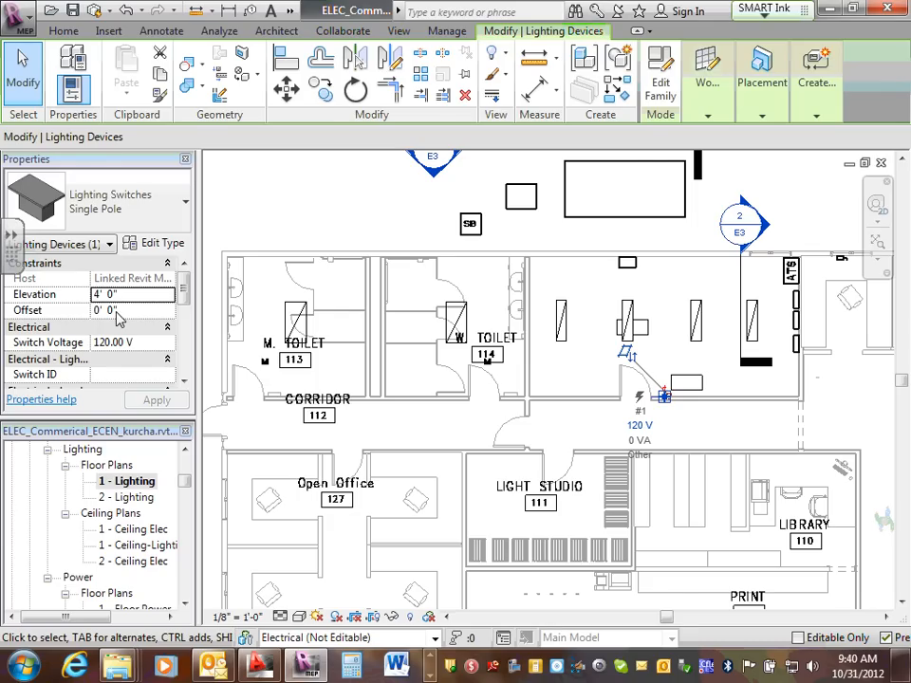
key(Escape)
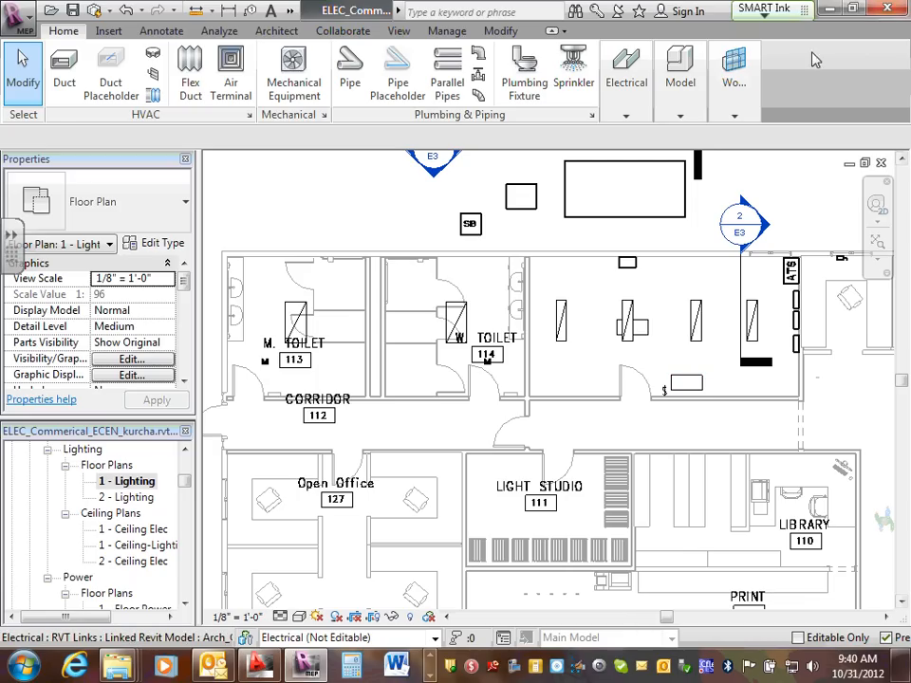
click(626, 76)
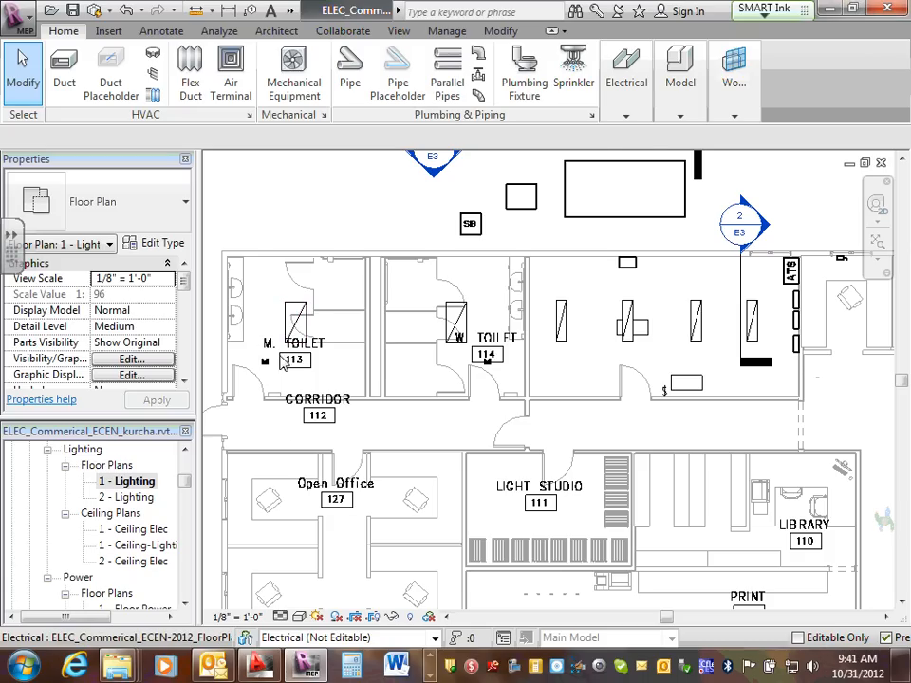
scroll(302, 373, up, 2)
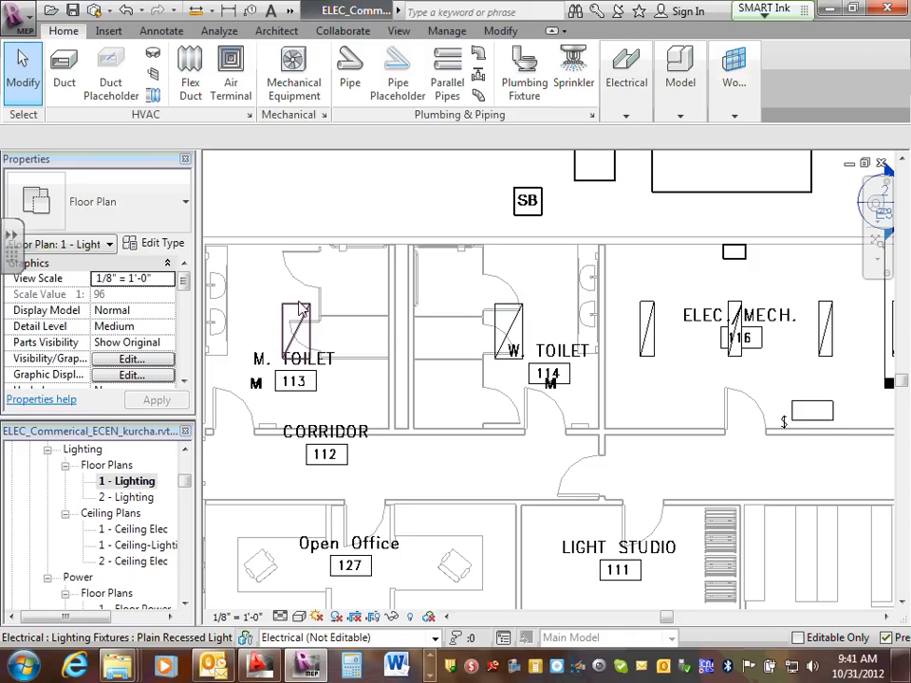
scroll(297, 309, down, 2)
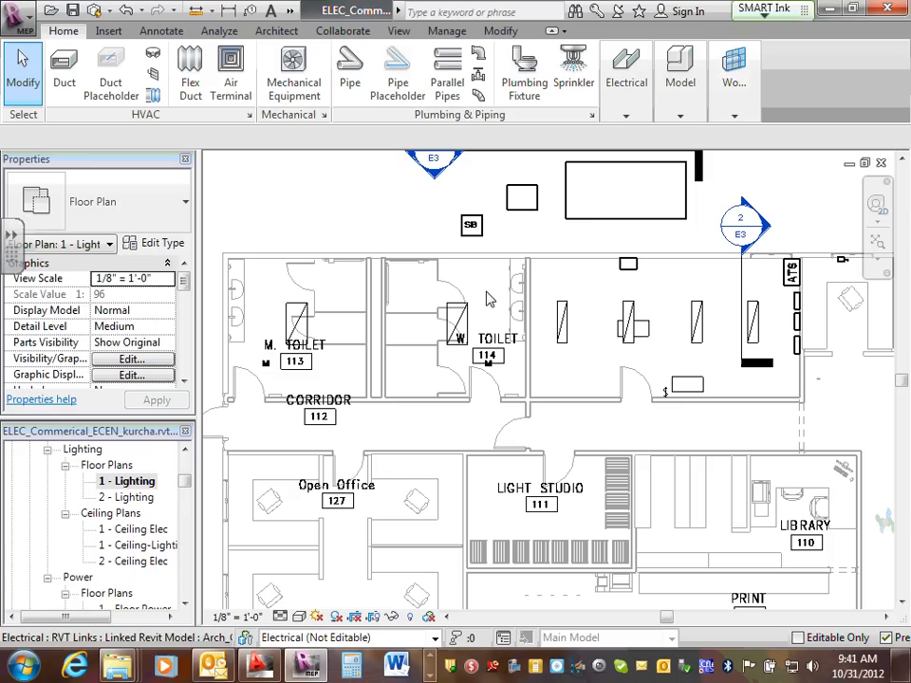
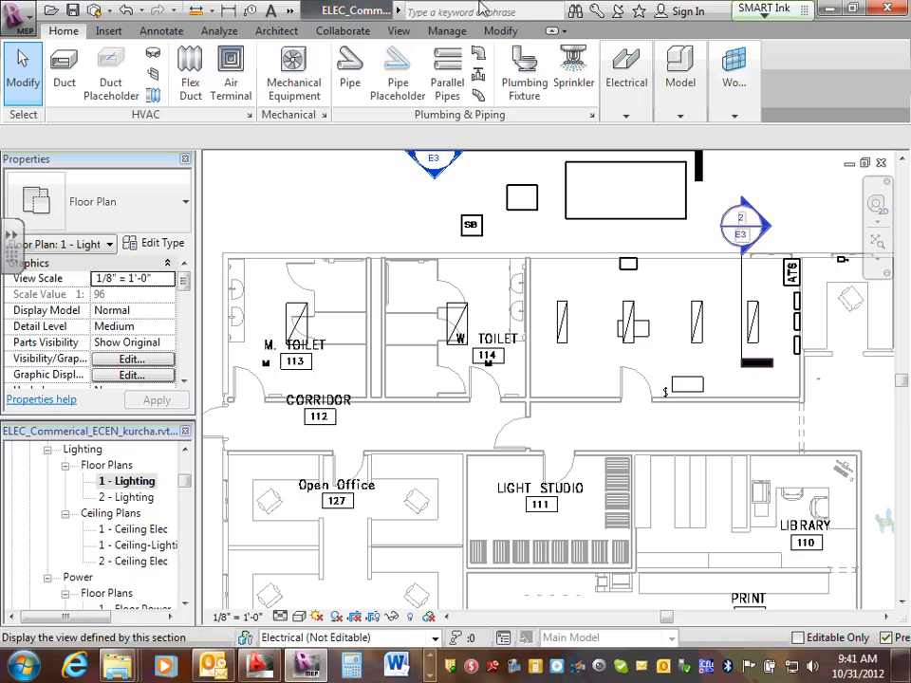
Create a power circuit for the M. TOILET light fixture and review the panels offered for it without assigning one.
click(297, 311)
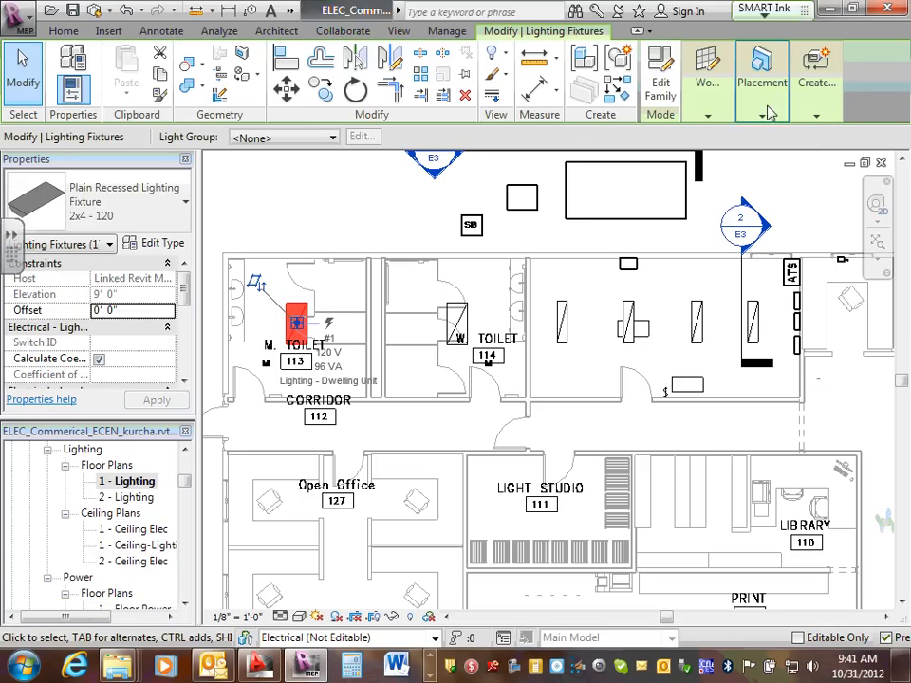
mouse_move(807, 116)
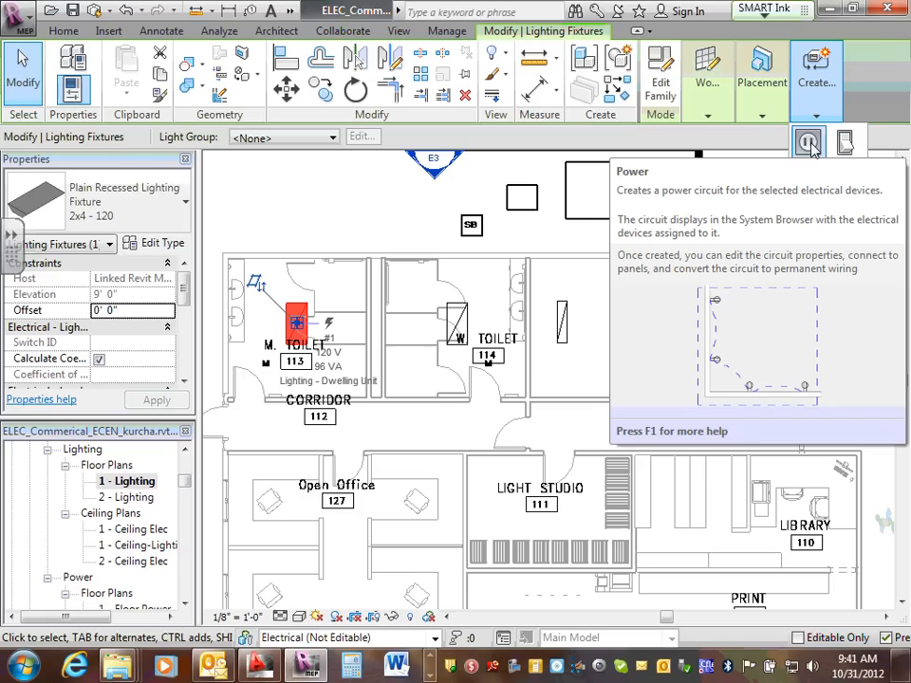
click(809, 143)
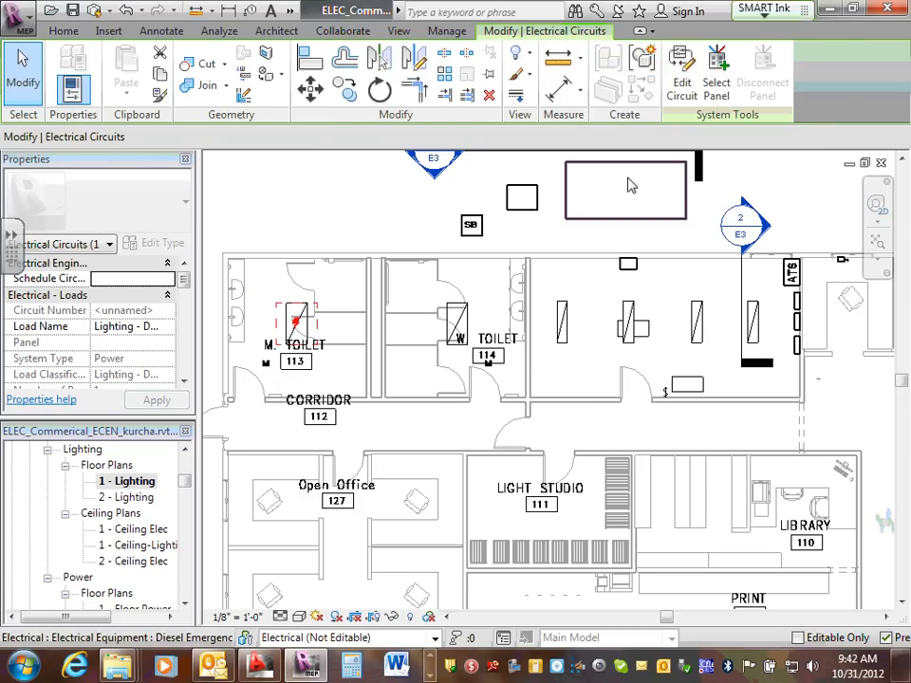
click(718, 90)
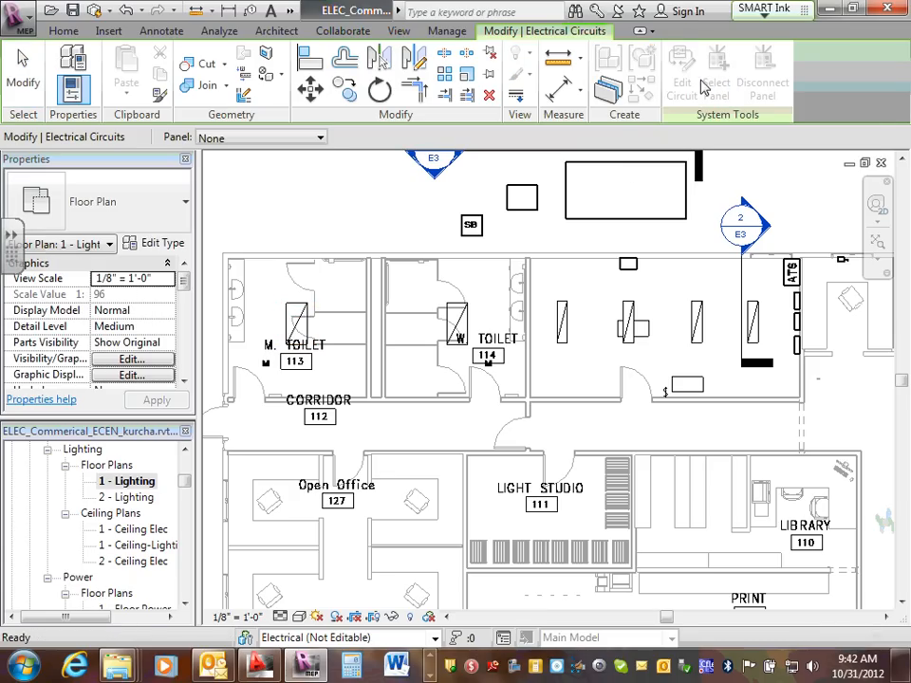
click(321, 139)
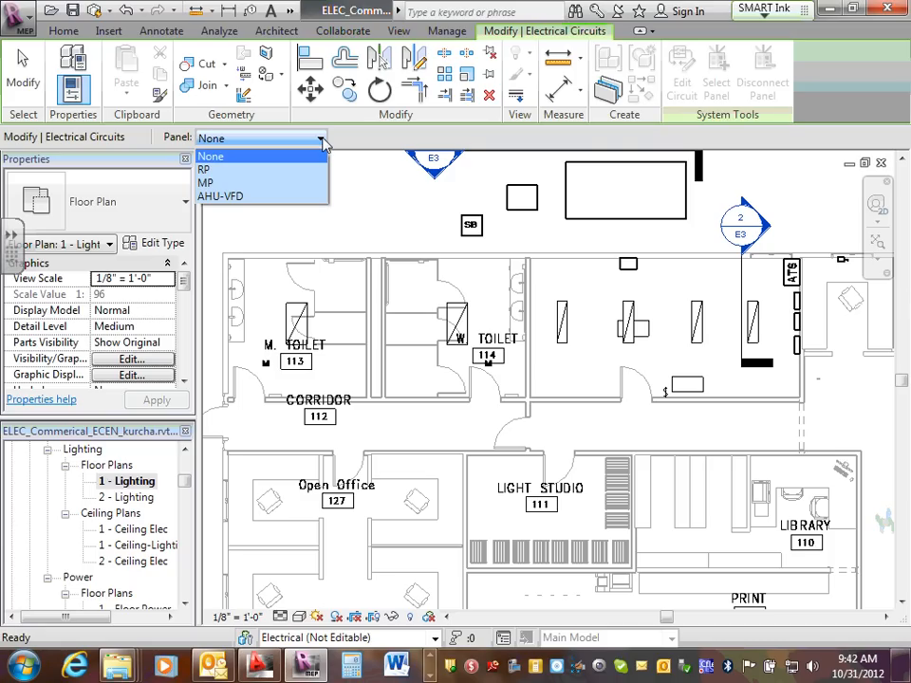
click(323, 141)
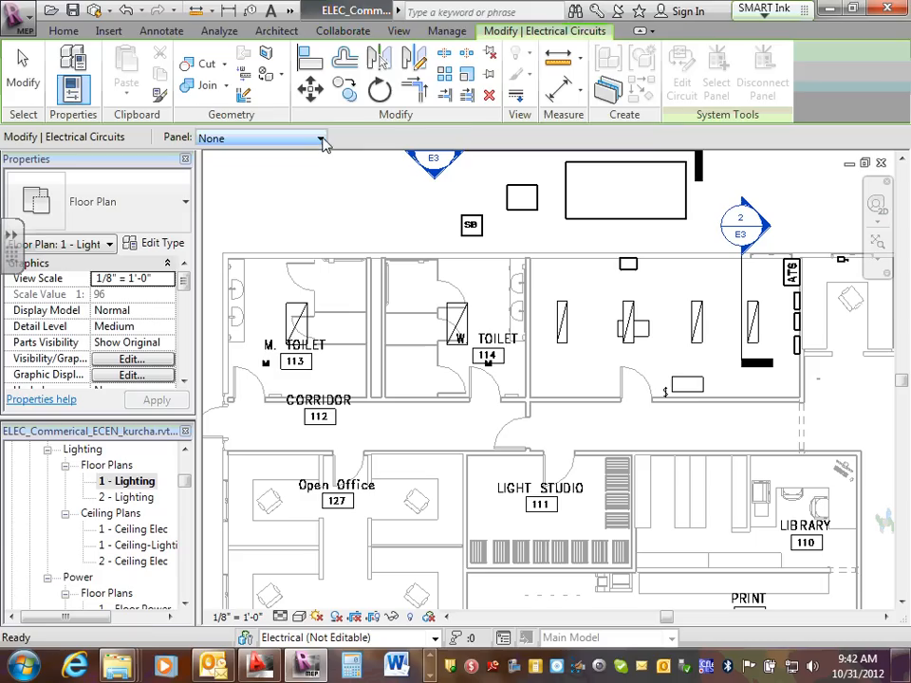
click(786, 298)
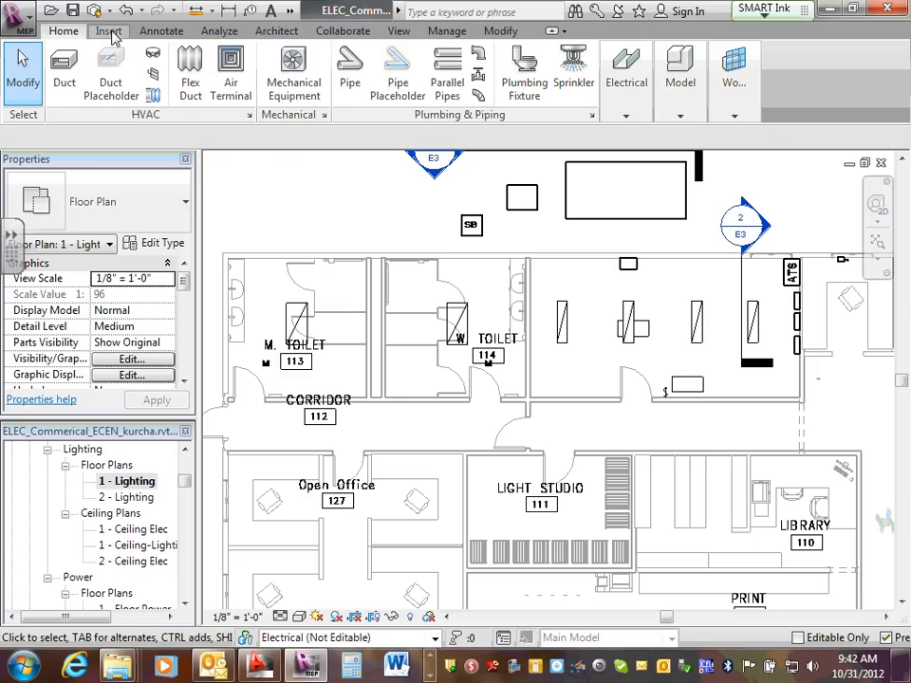
Tag the two panelboards directly below the ATS in the ELEC./MECH. room by category, using attached-end leaders.
click(162, 35)
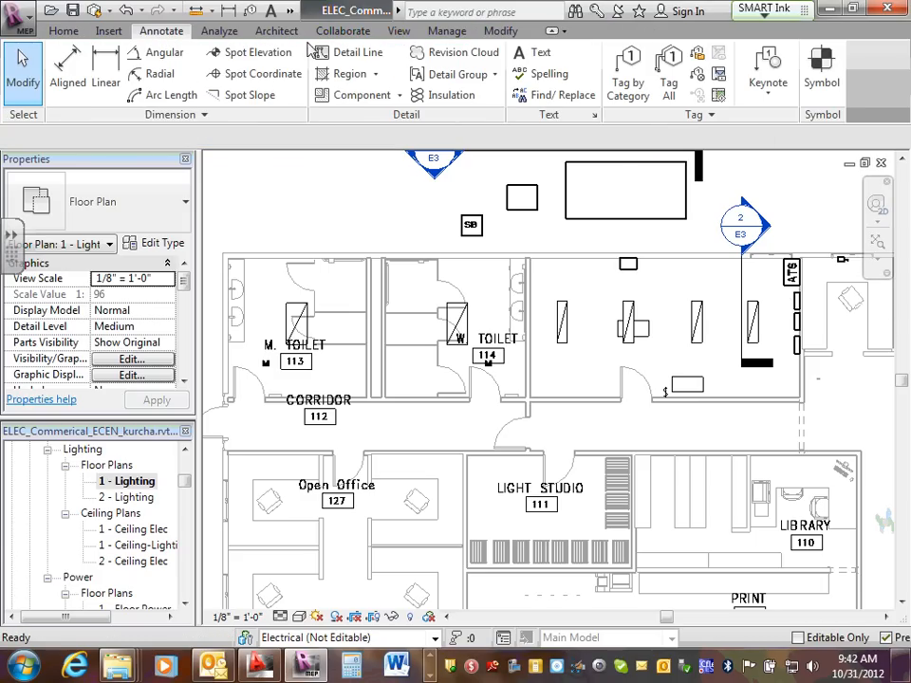
click(628, 69)
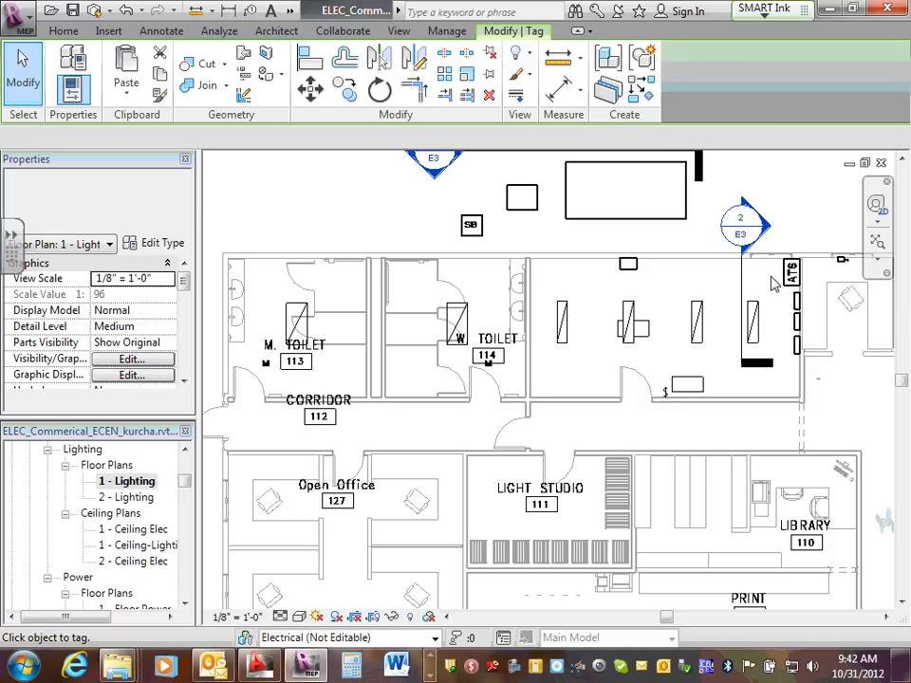
scroll(773, 283, up, 4)
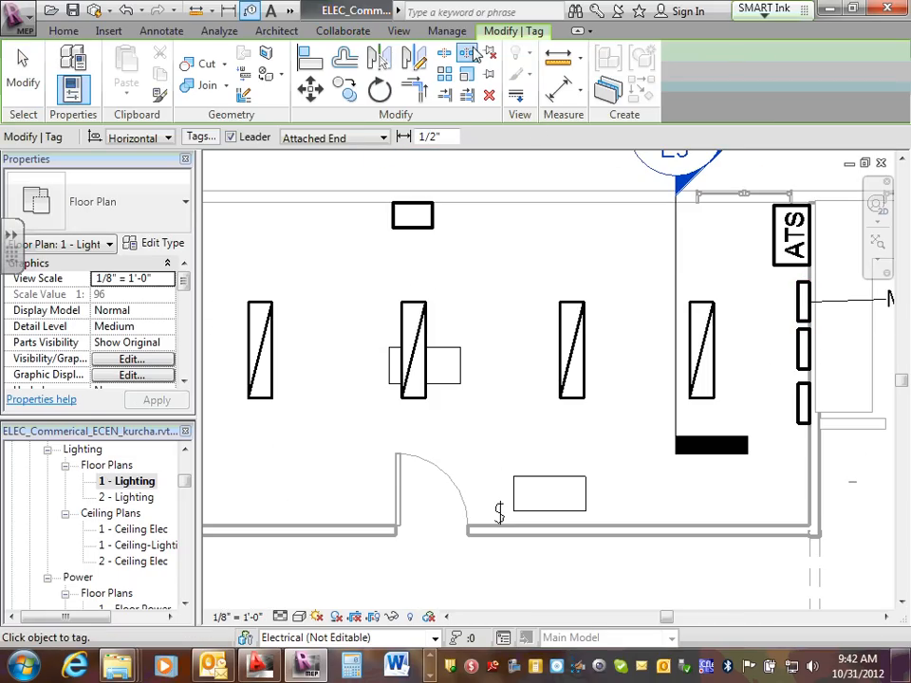
click(800, 304)
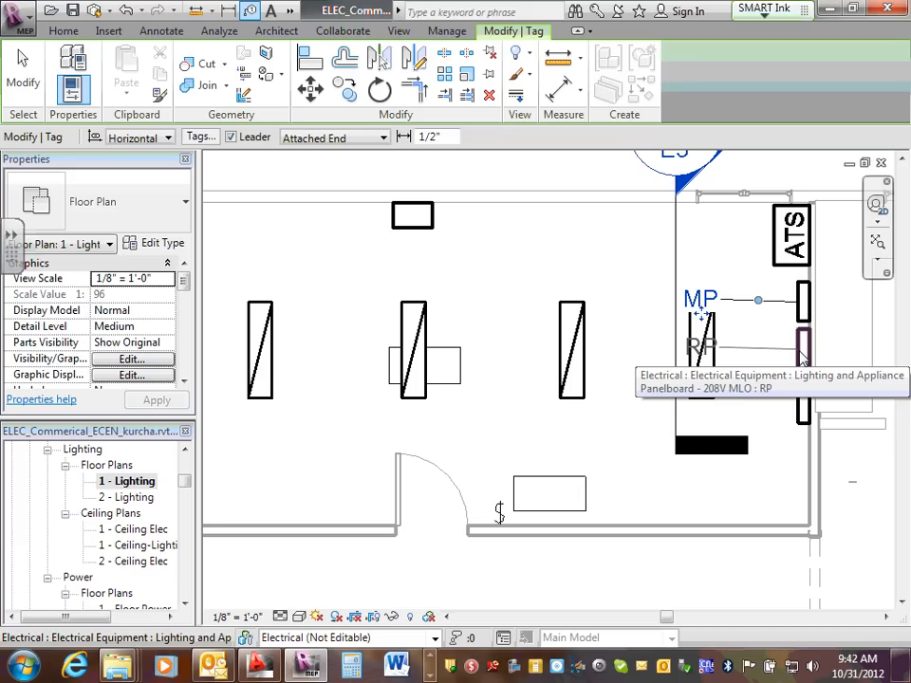
click(802, 356)
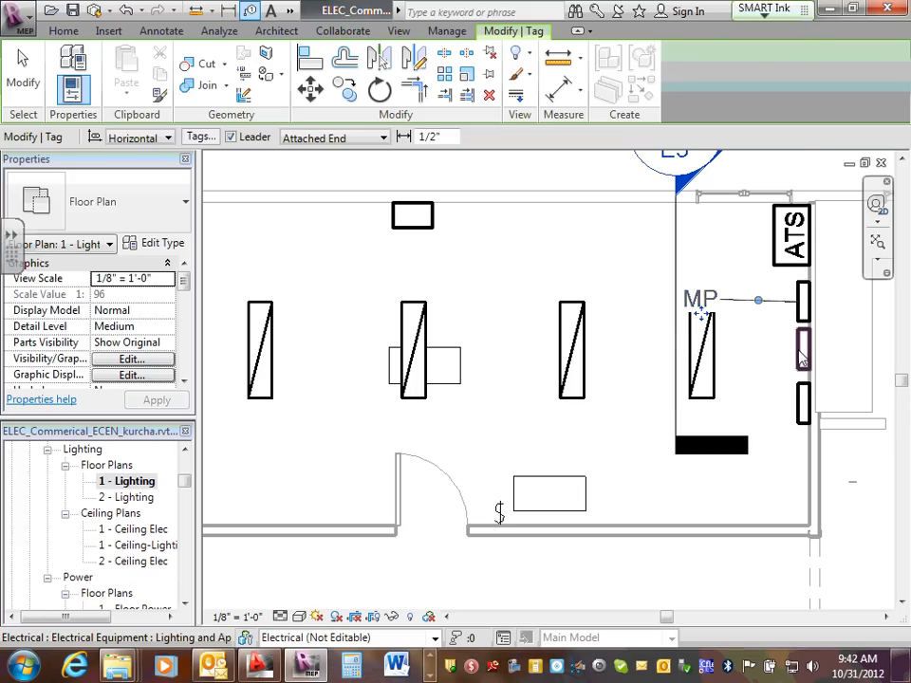
key(Escape)
key(Escape)
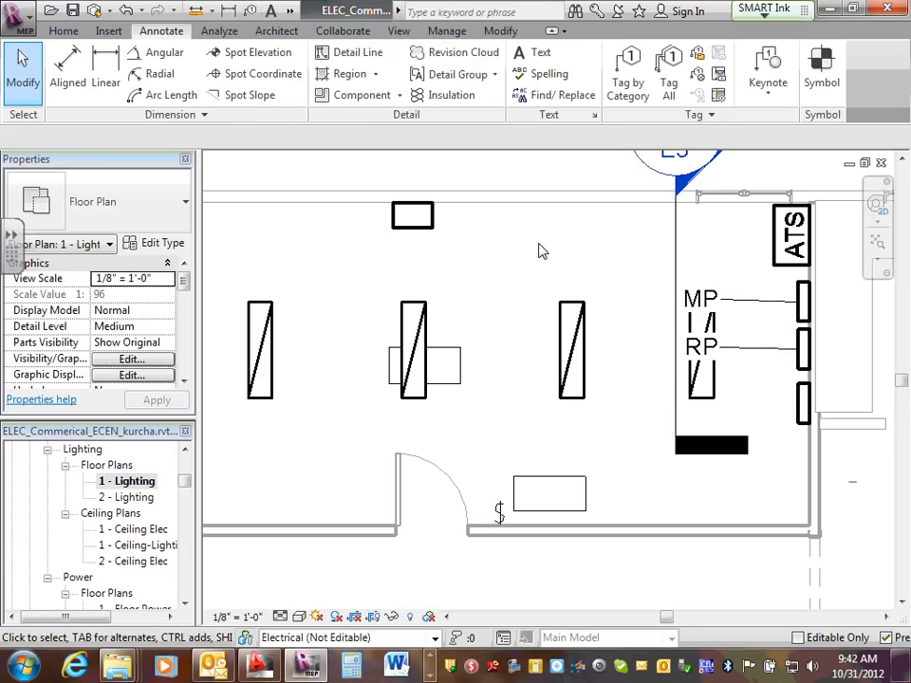
Check the electrical categories in the floor plan's visibility/graphic overrides without changing them.
key(v)
key(g)
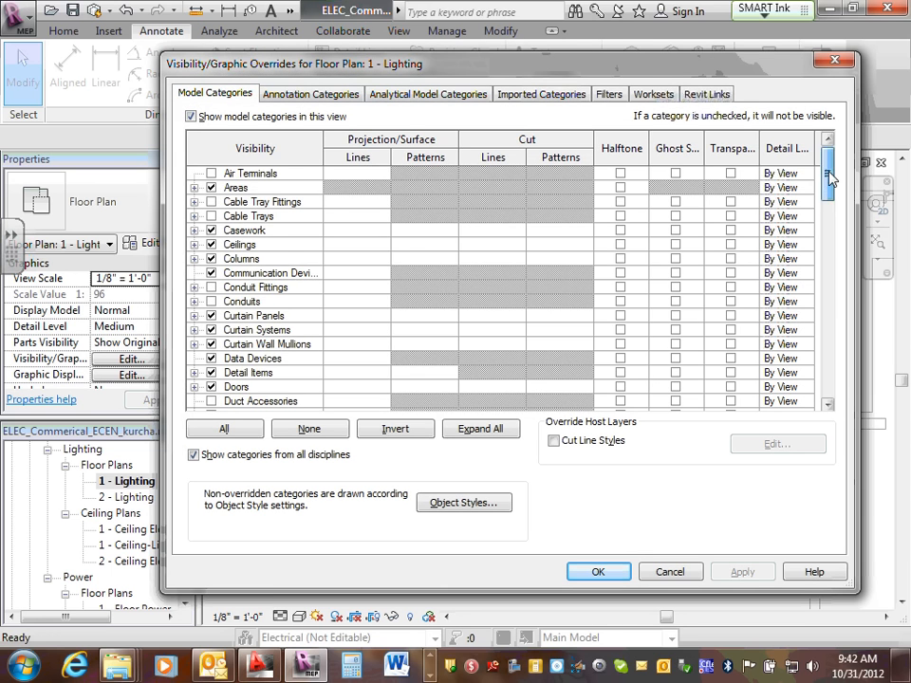
scroll(812, 190, down, 5)
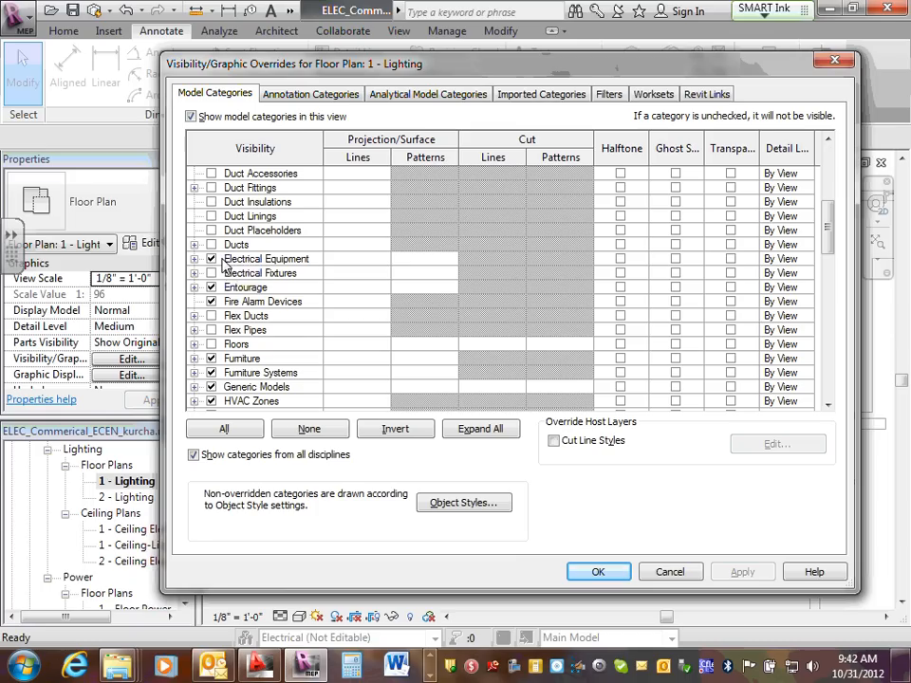
click(598, 569)
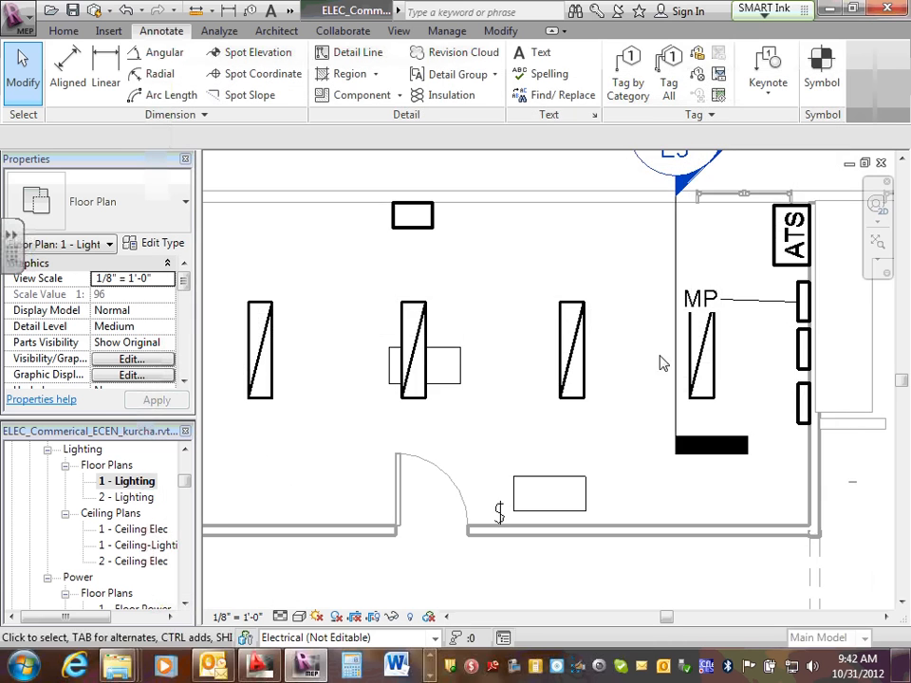
Remove the leader from the MP panel tag and move the tag close beside its panel, clear of the light fixture.
scroll(749, 241, down, 2)
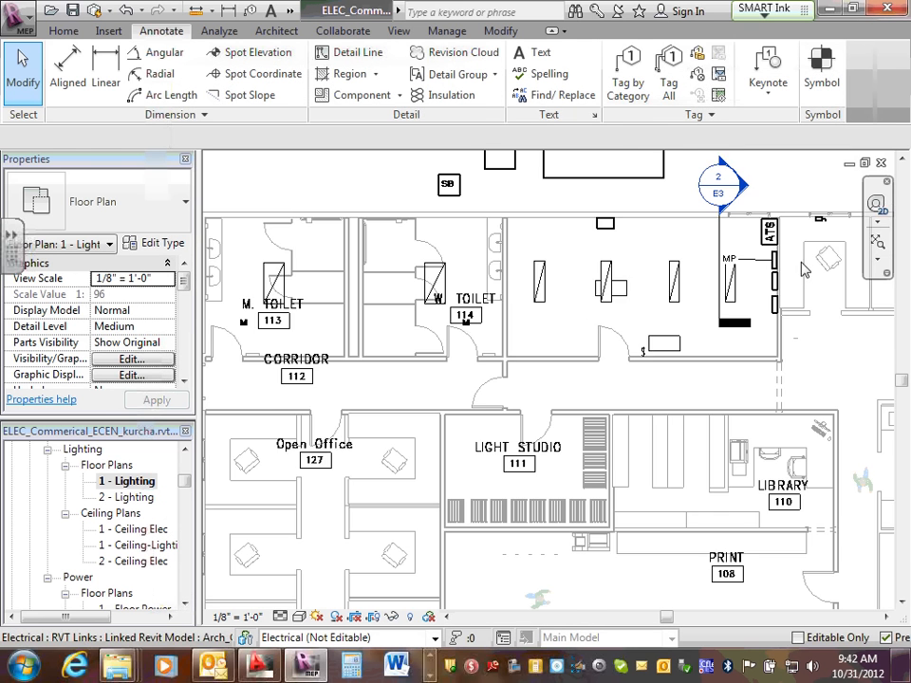
scroll(802, 270, up, 3)
click(639, 259)
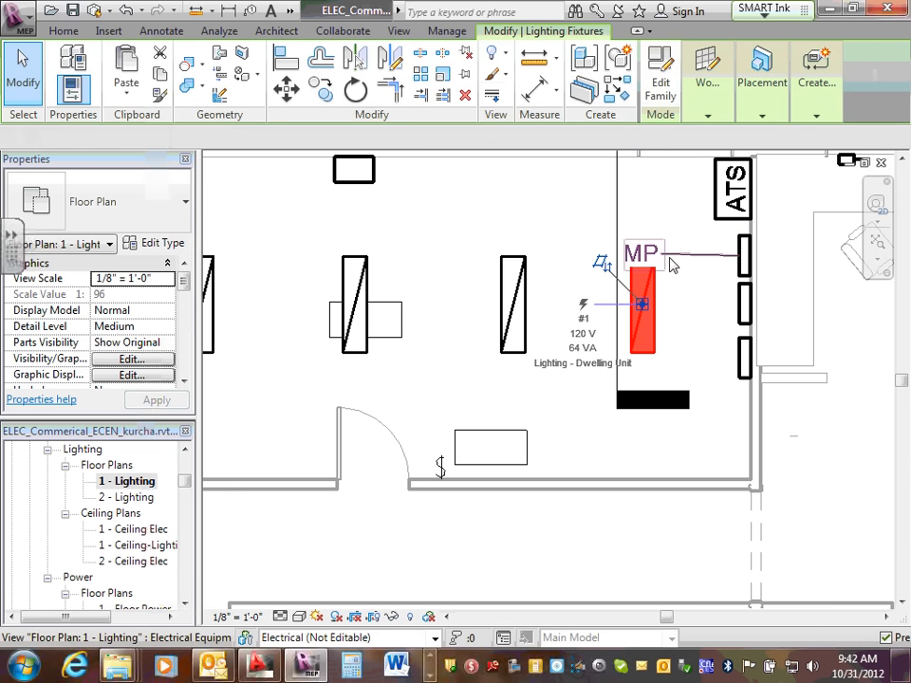
click(772, 244)
click(641, 253)
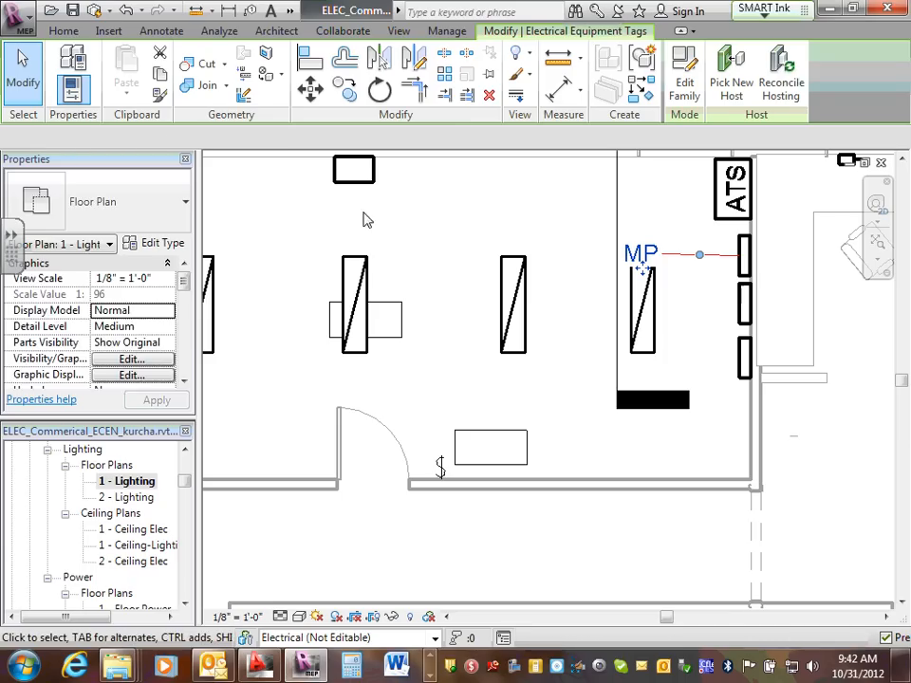
click(306, 138)
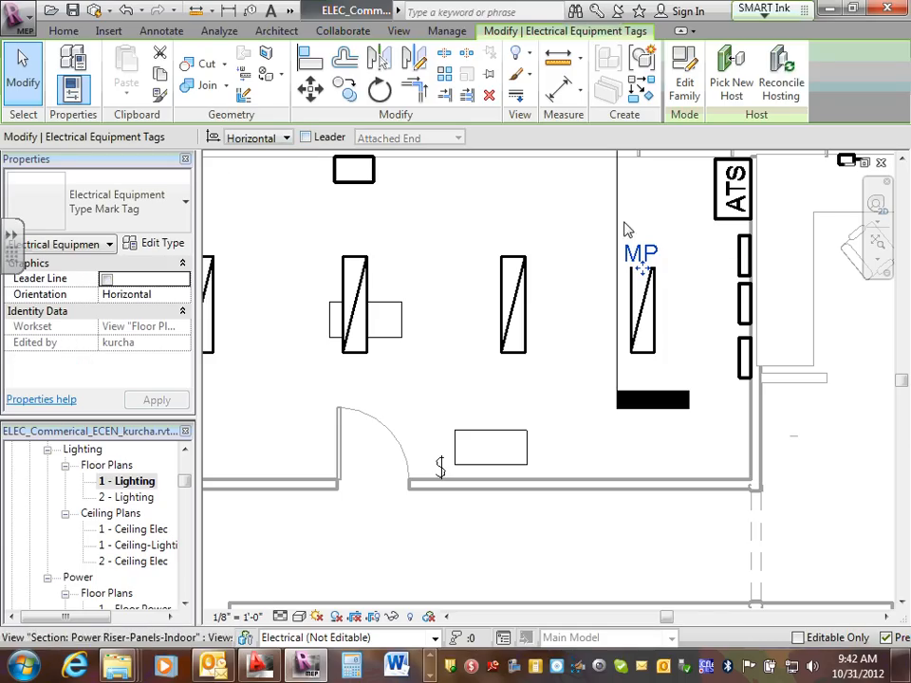
click(645, 254)
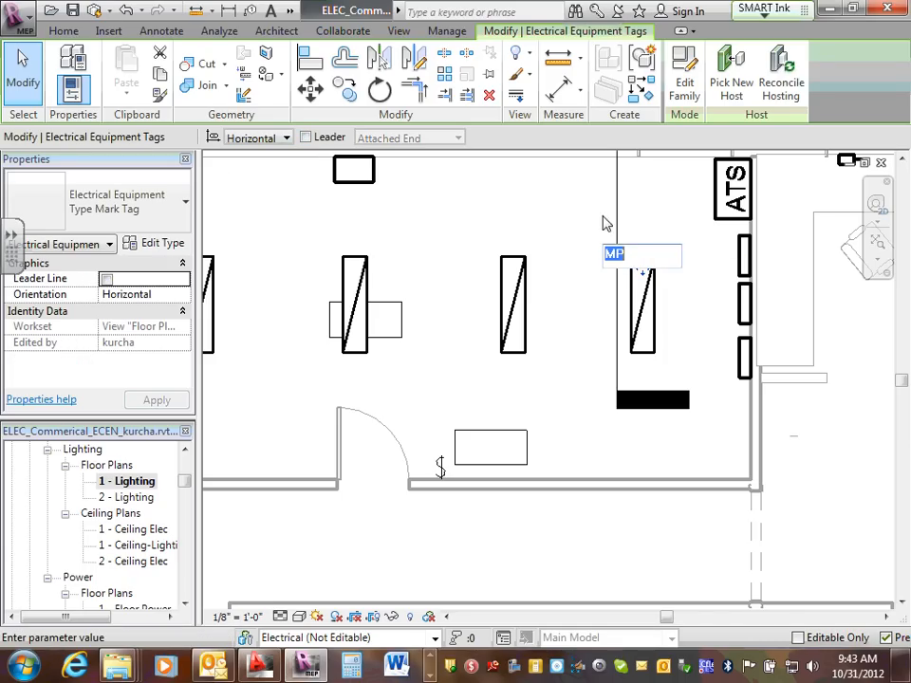
key(Return)
drag(641, 253, 710, 266)
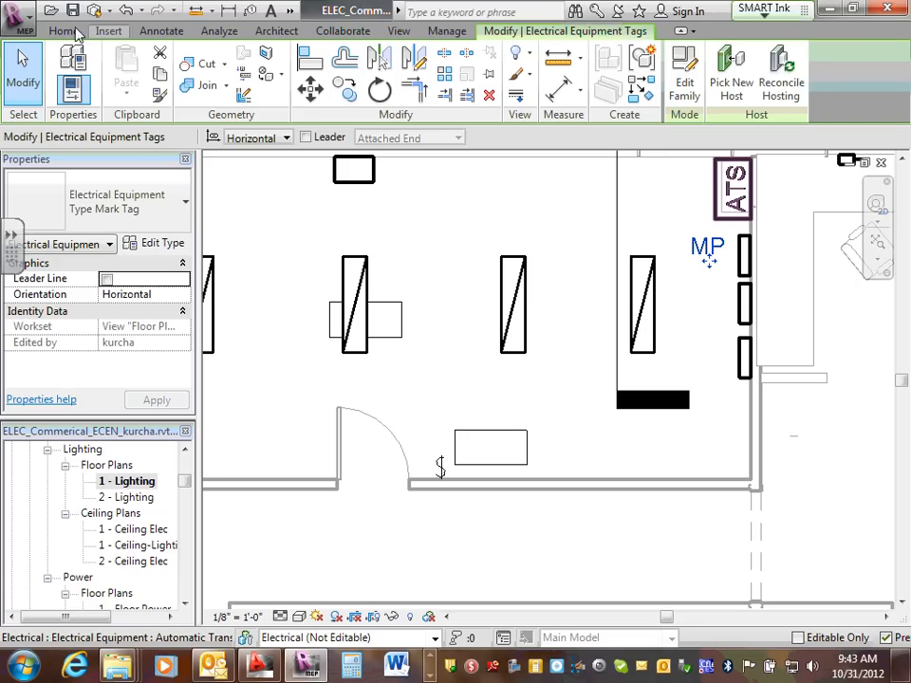
Tag the LP and RP panelboards below the MP panel by category with the leader turned off.
click(159, 31)
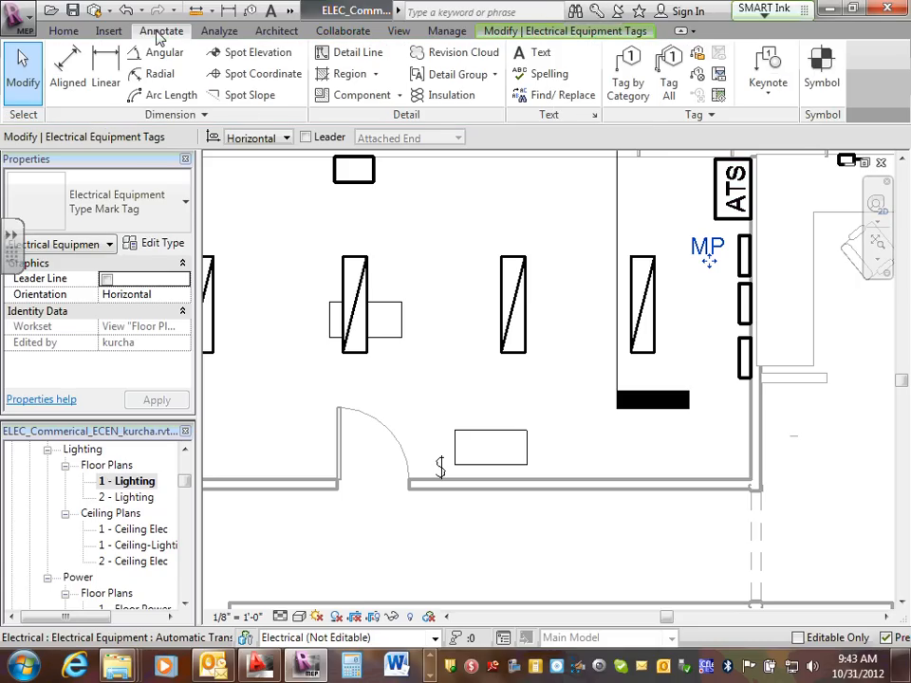
click(634, 68)
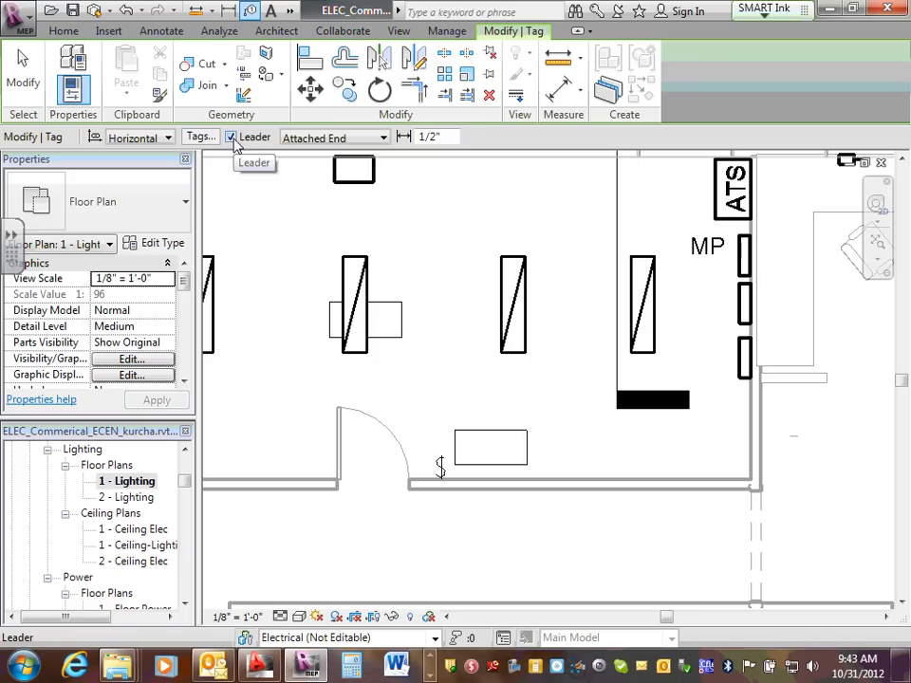
click(231, 137)
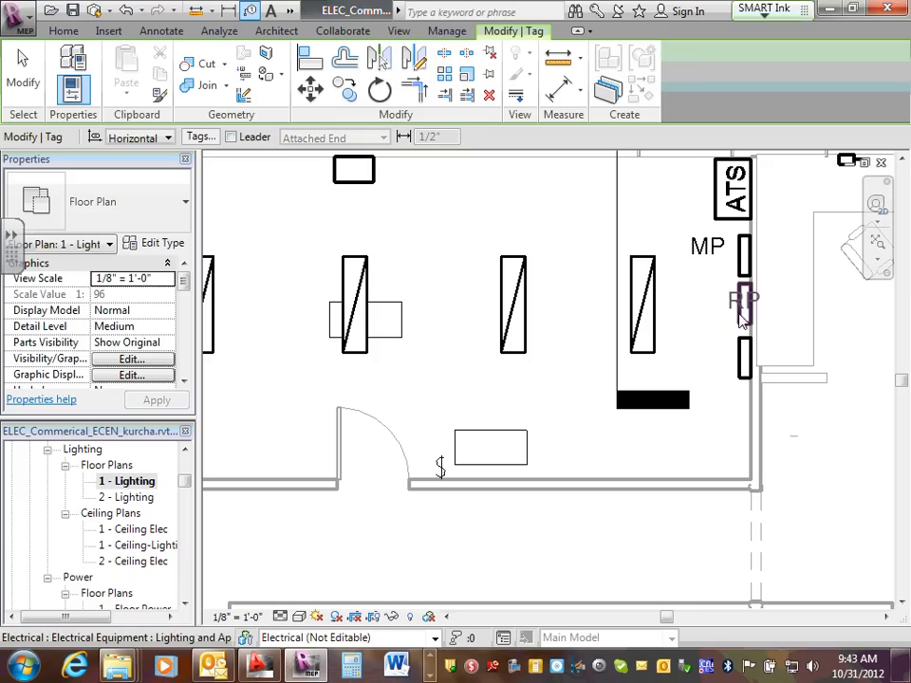
click(742, 359)
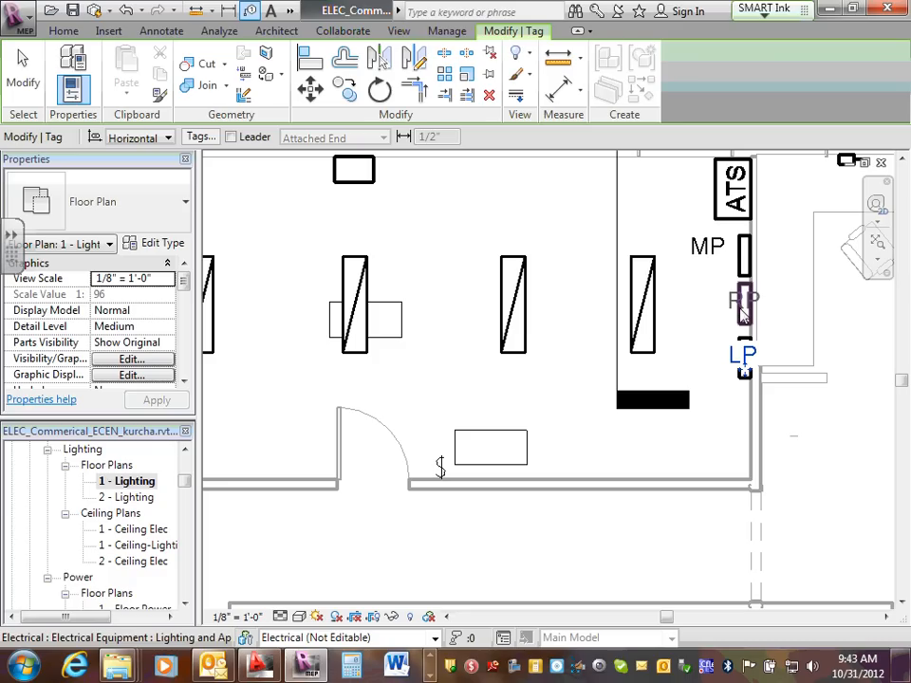
click(745, 302)
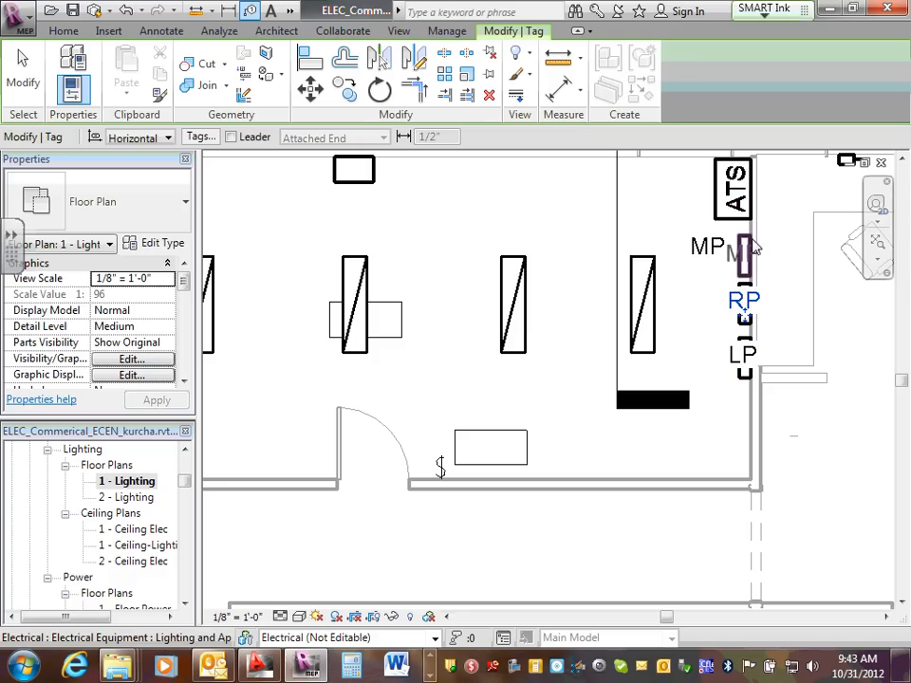
click(746, 359)
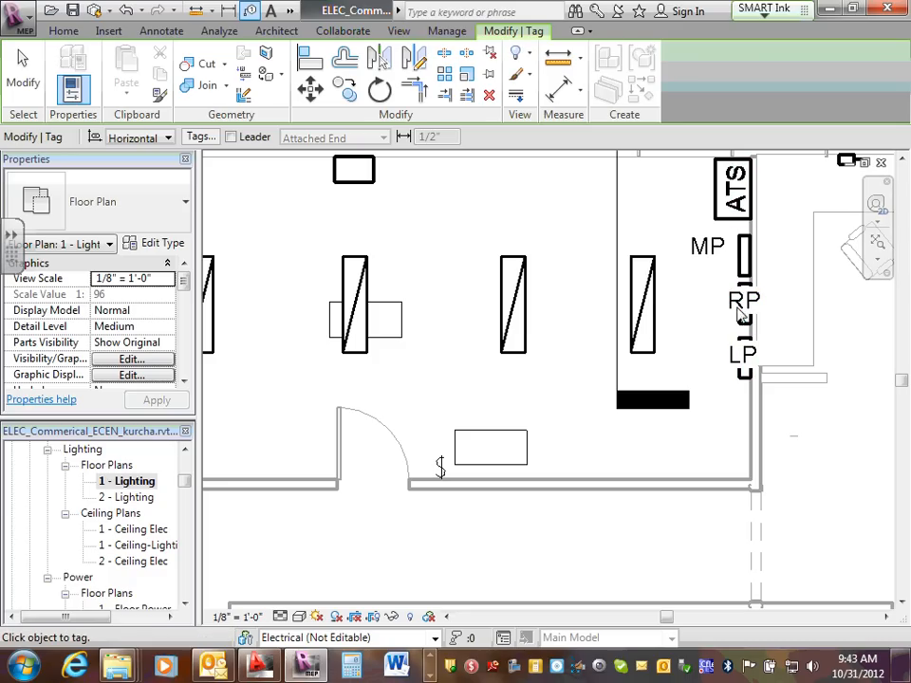
key(Escape)
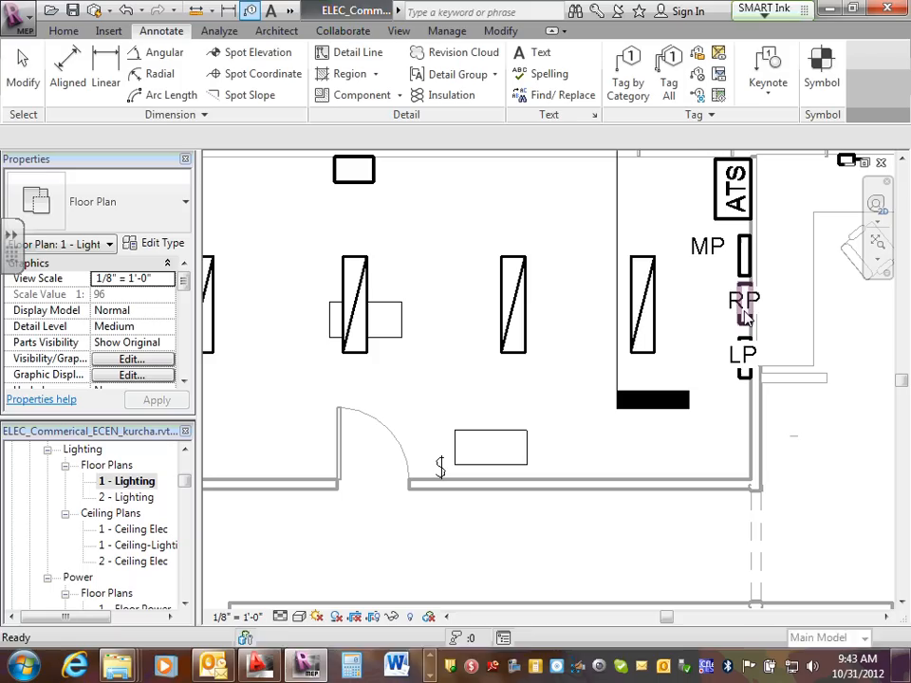
Move the LP and RP tags off their panelboards to sit beside them, in line with the MP tag.
click(746, 304)
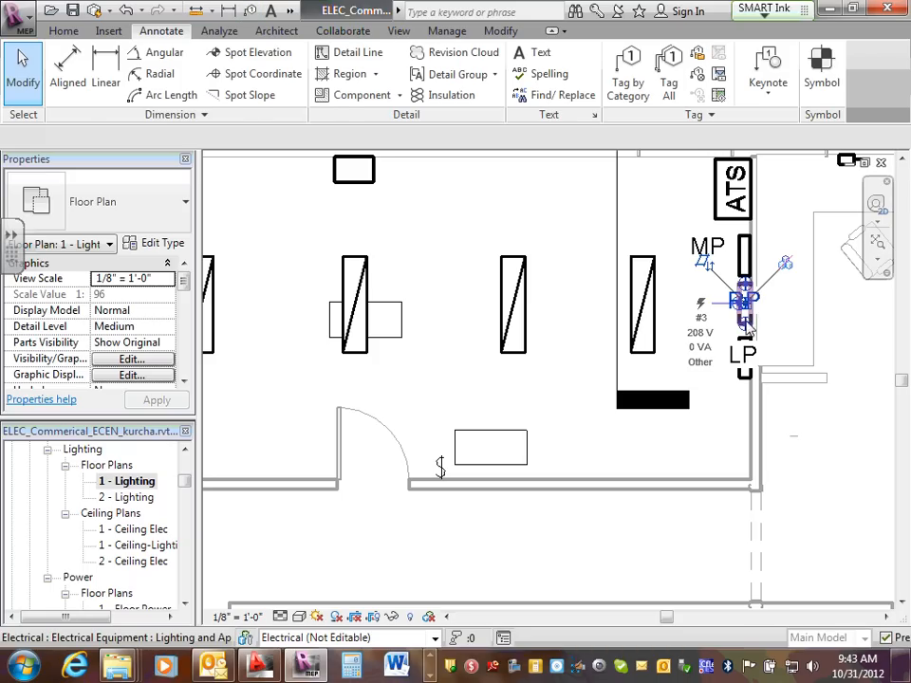
key(Escape)
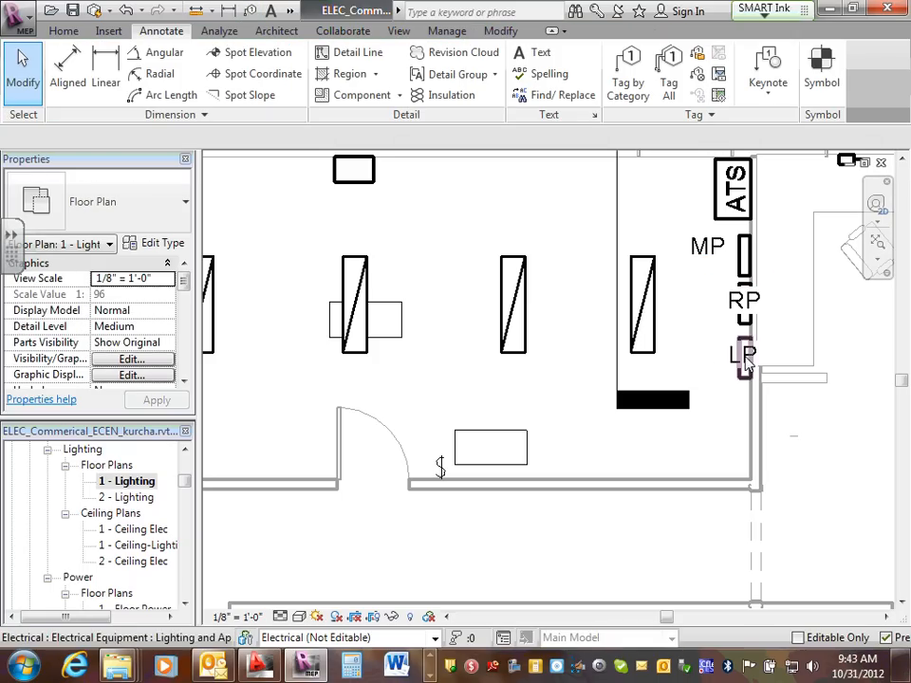
drag(735, 362, 717, 373)
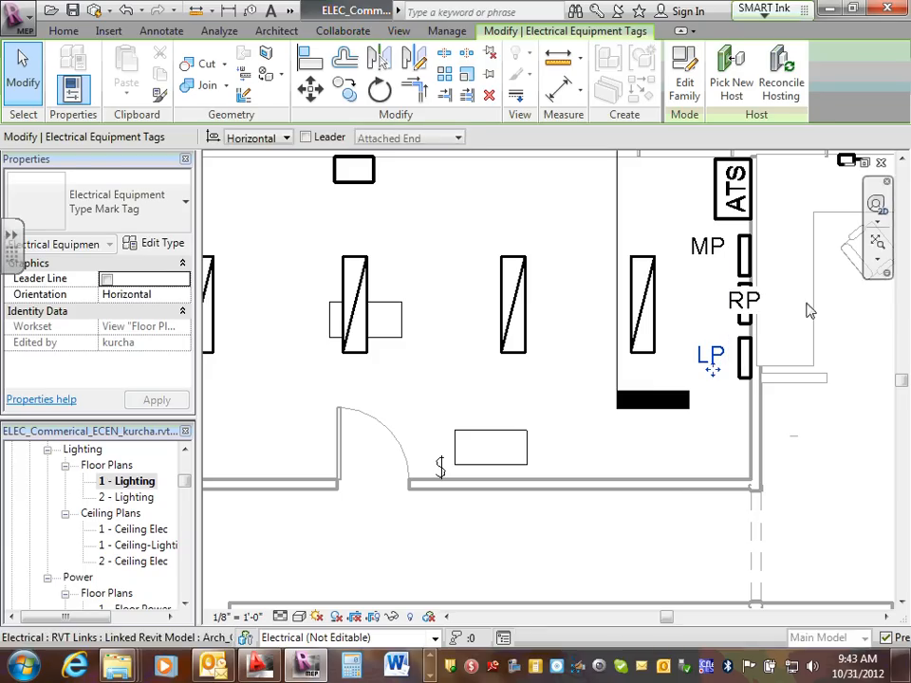
click(734, 314)
drag(733, 314, 703, 315)
click(793, 313)
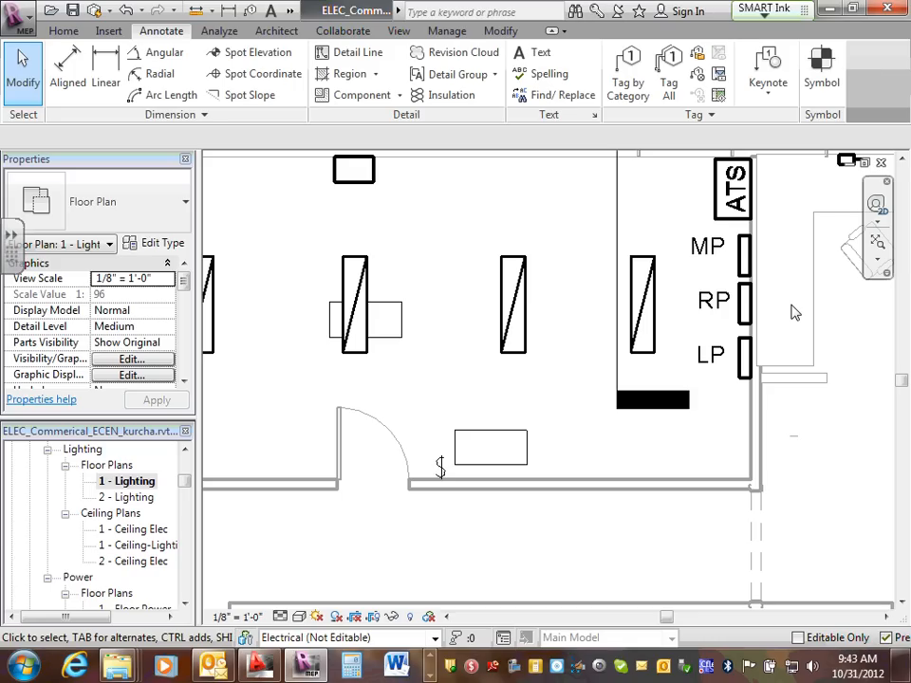
Set the distribution system of the LP panelboard in the ELEC./MECH. room to 120/208 Wye and apply it.
click(746, 376)
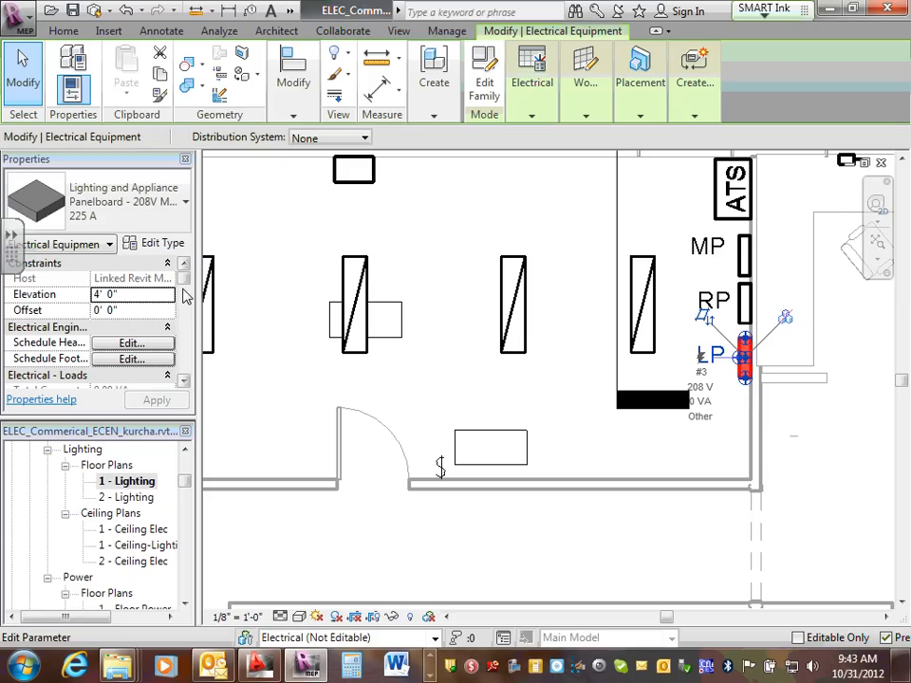
drag(187, 284, 182, 350)
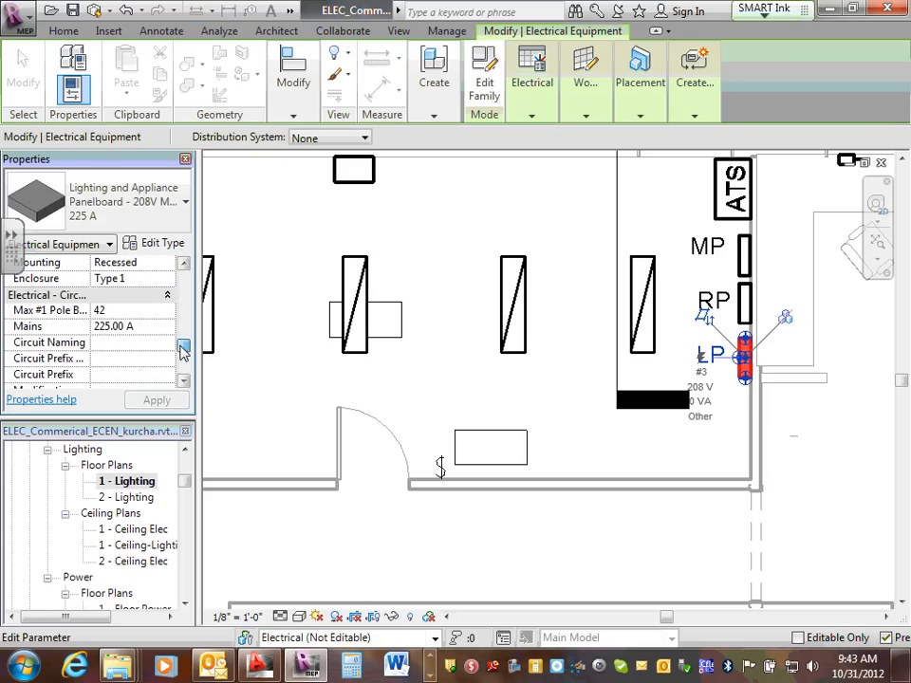
click(117, 311)
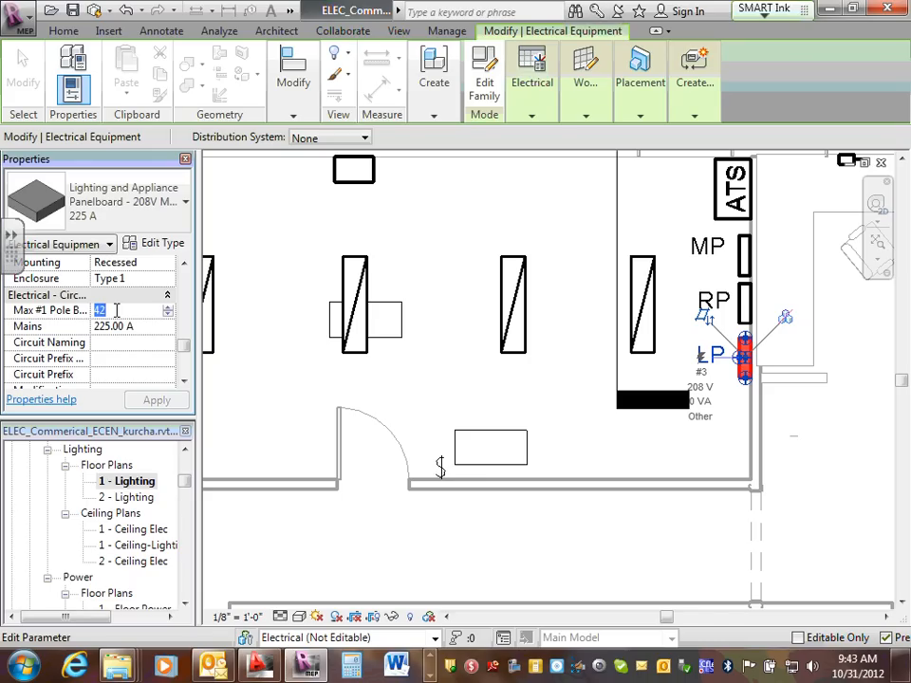
click(120, 327)
scroll(180, 356, down, 5)
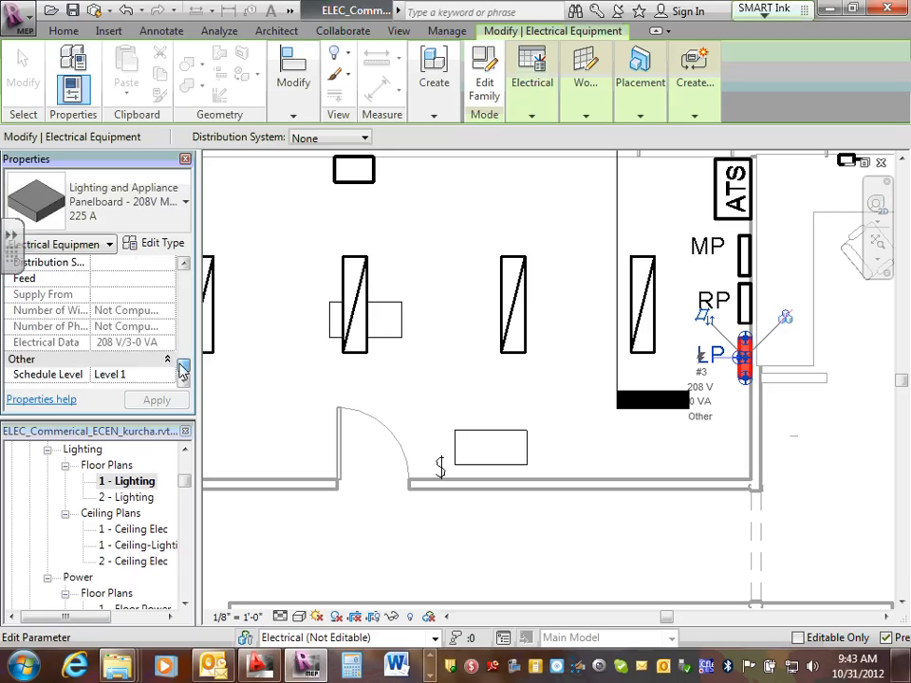
scroll(183, 372, up, 3)
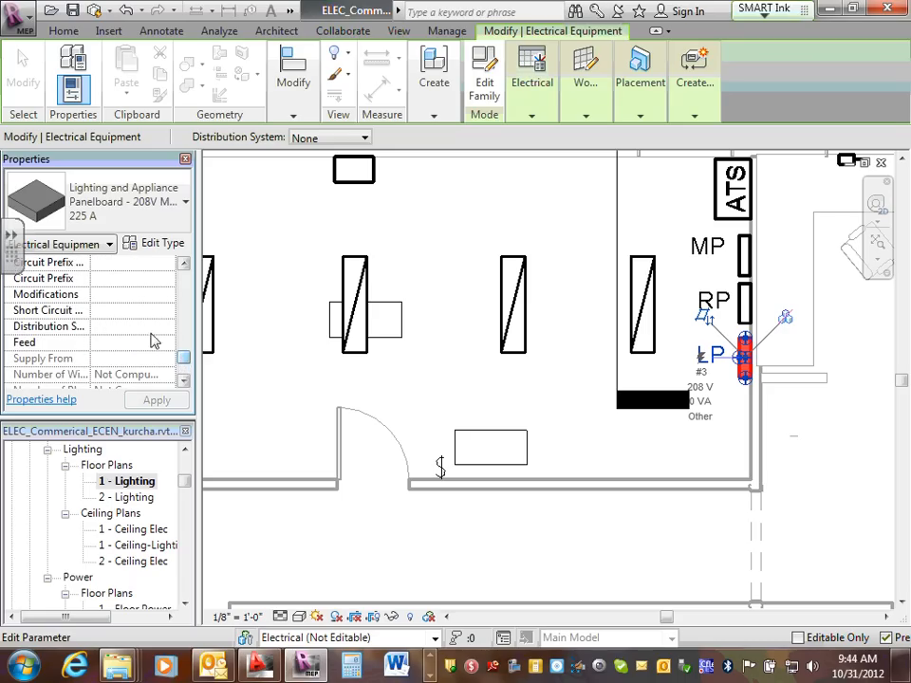
click(146, 329)
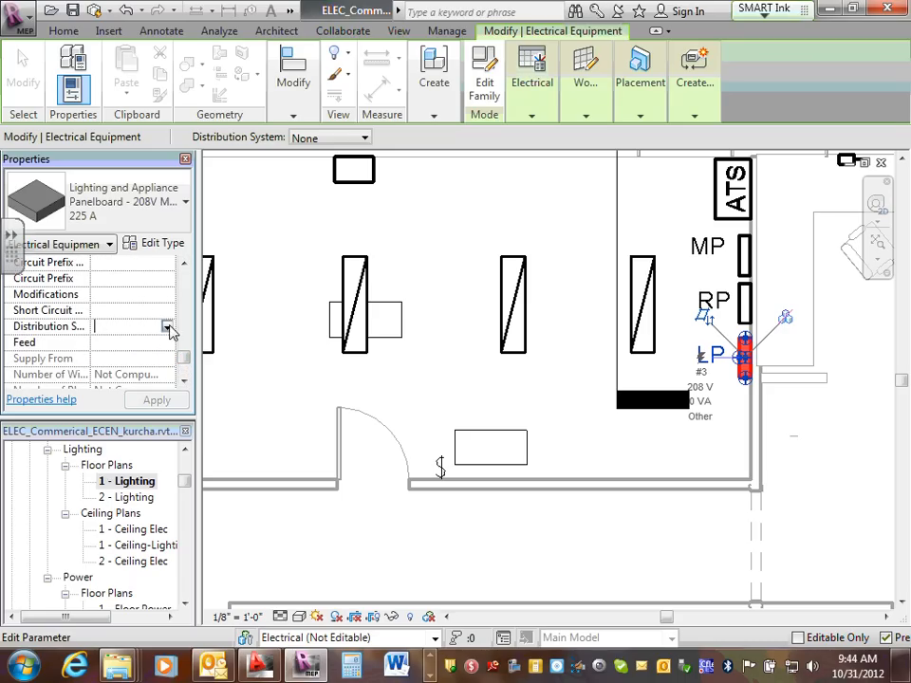
click(167, 327)
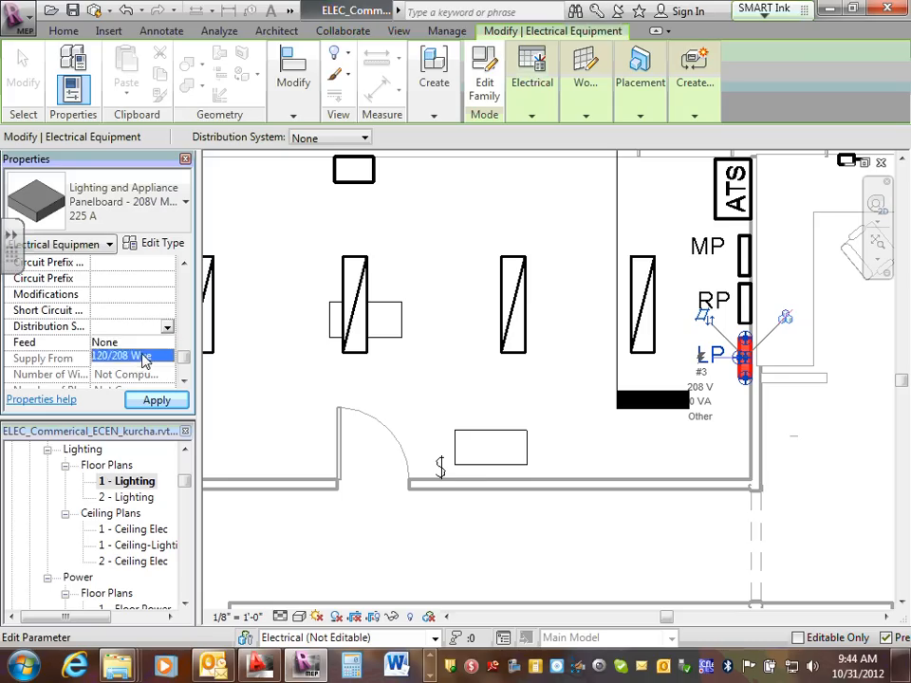
click(146, 356)
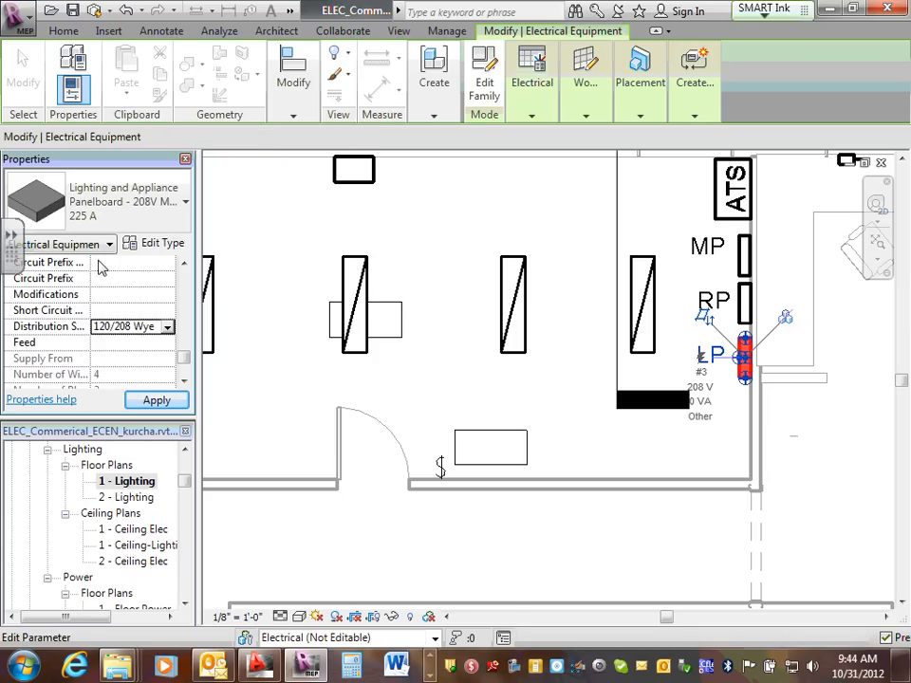
click(172, 403)
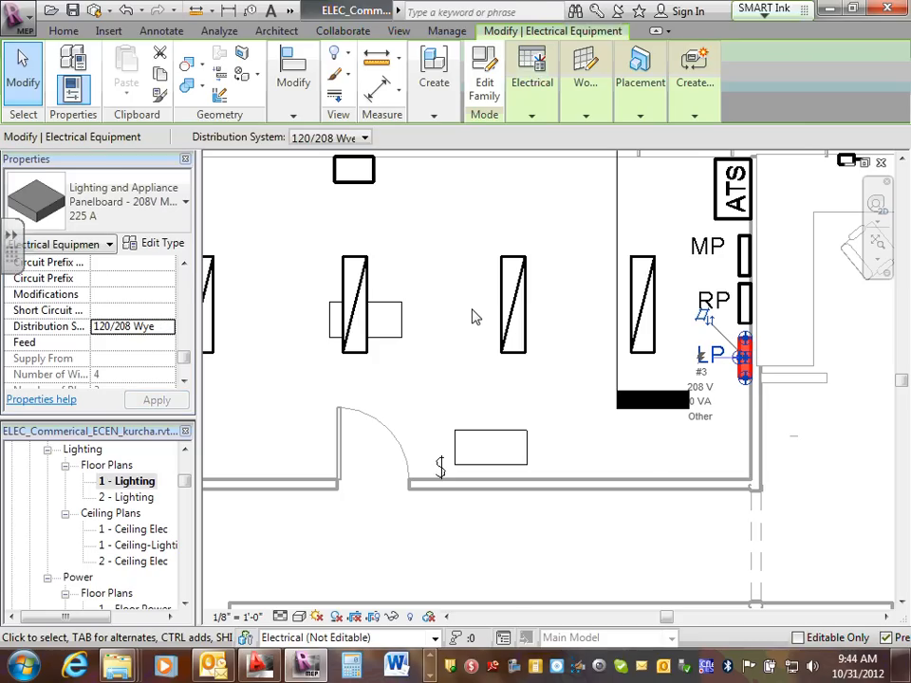
click(474, 317)
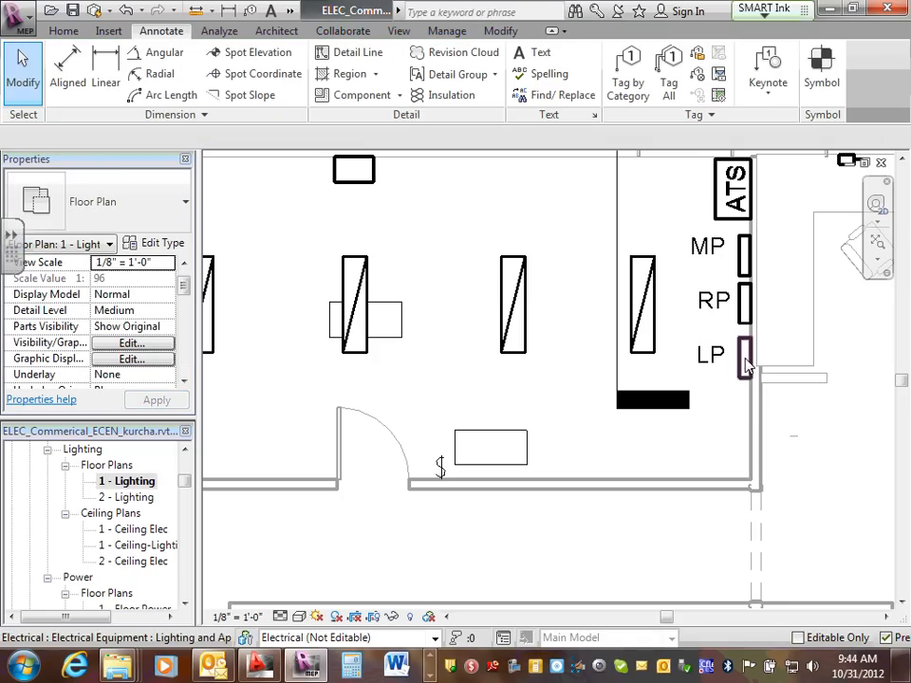
Assign the power circuit of the M. TOILET 113 light fixture to panel LP.
scroll(403, 286, down, 4)
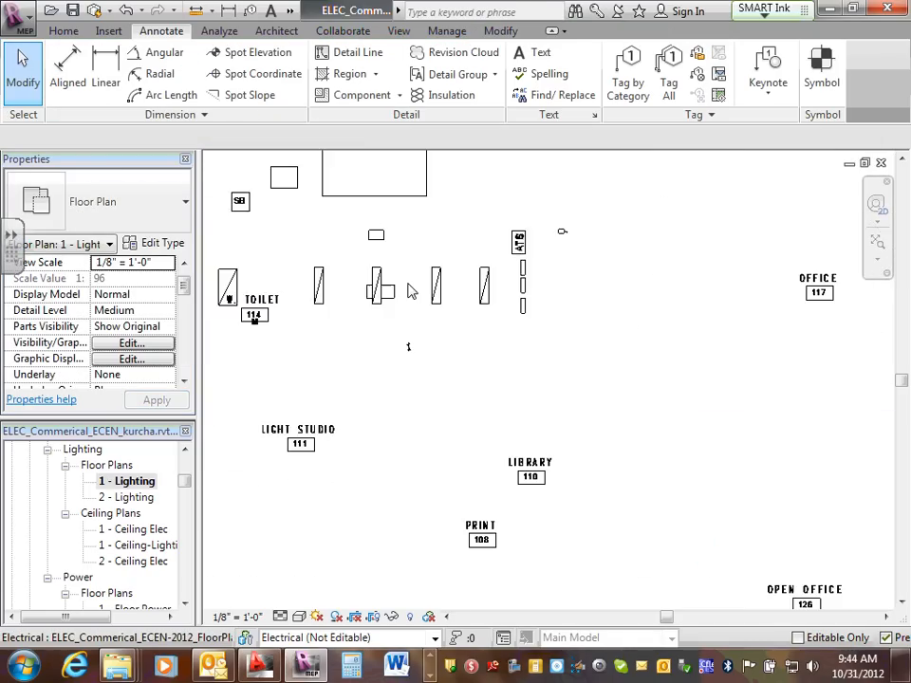
scroll(410, 291, down, 2)
middle_drag(247, 270, 418, 277)
scroll(281, 286, up, 3)
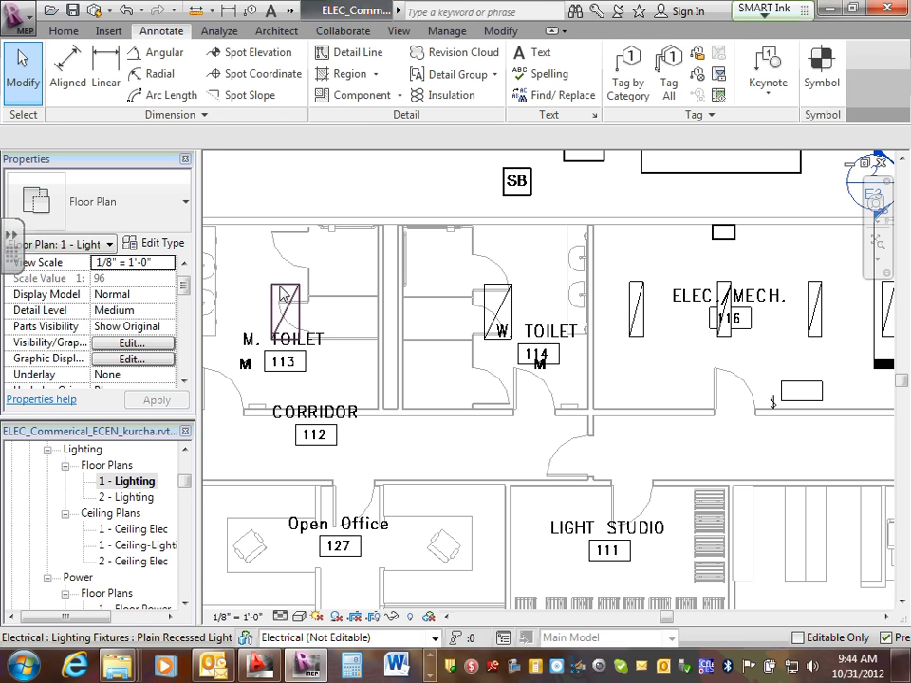
click(282, 300)
click(764, 117)
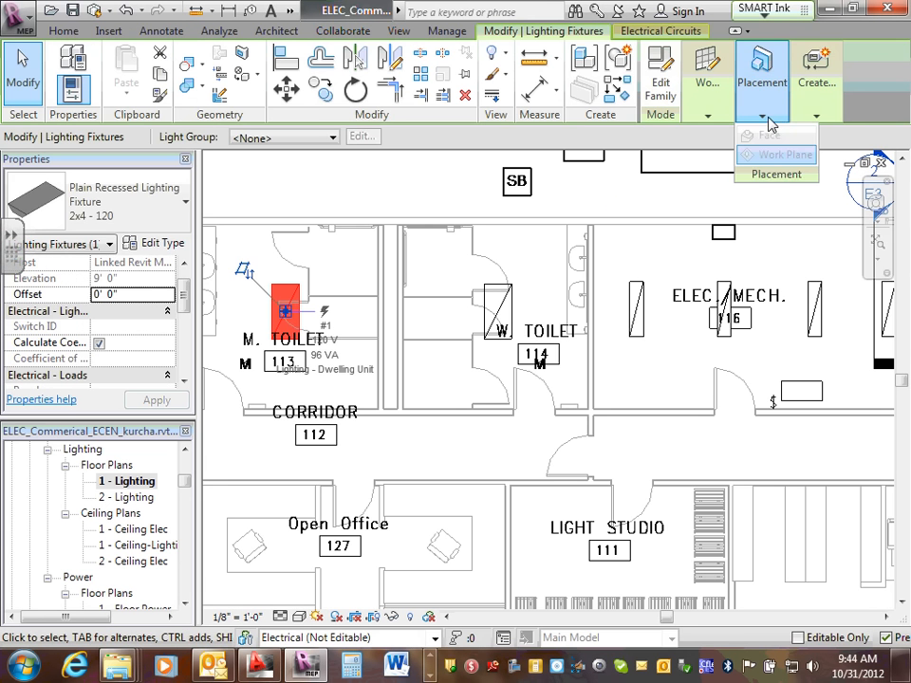
click(818, 117)
click(707, 116)
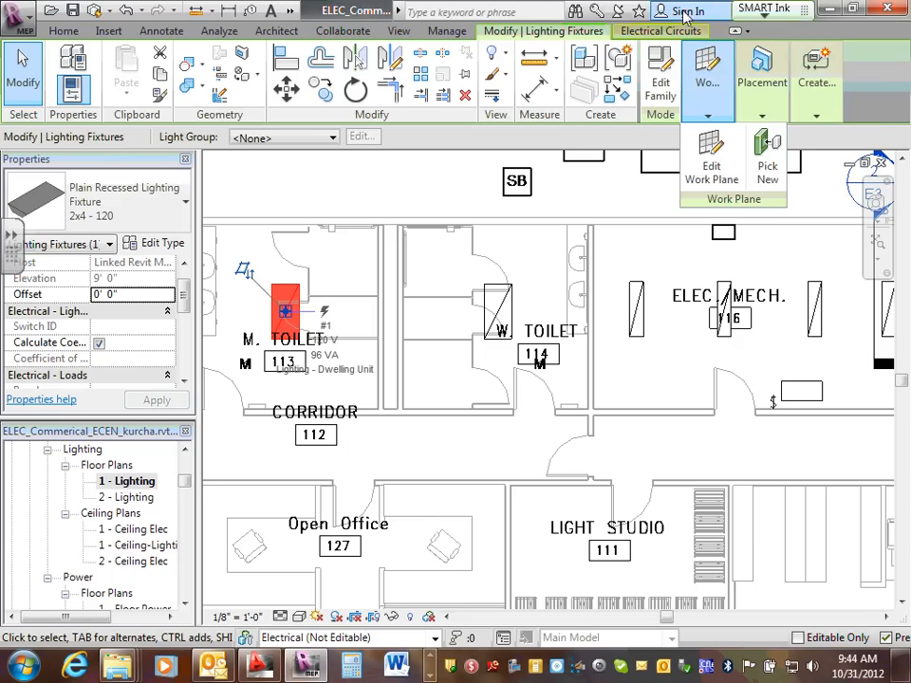
click(664, 31)
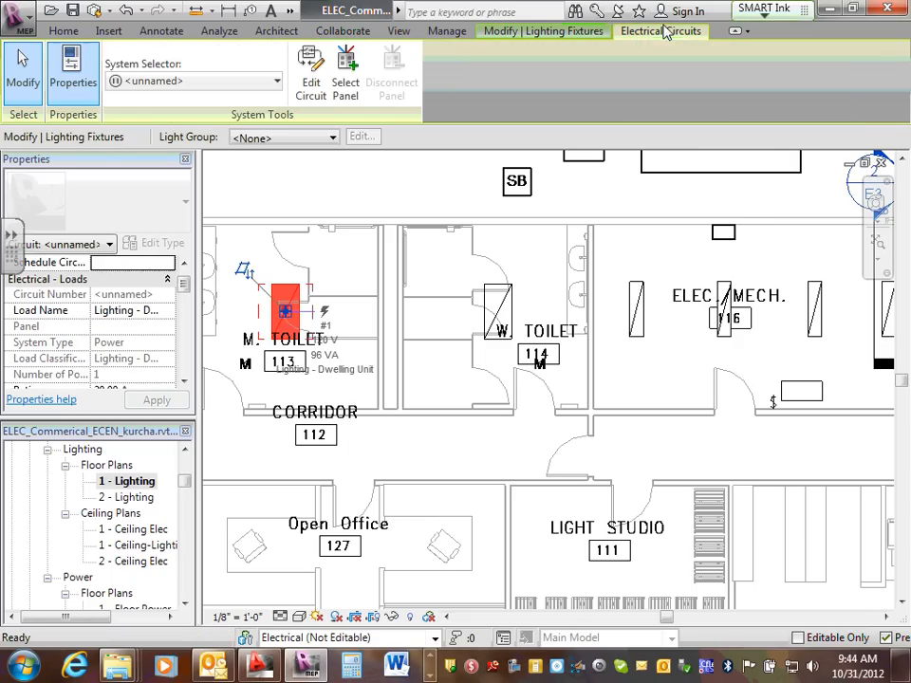
click(346, 83)
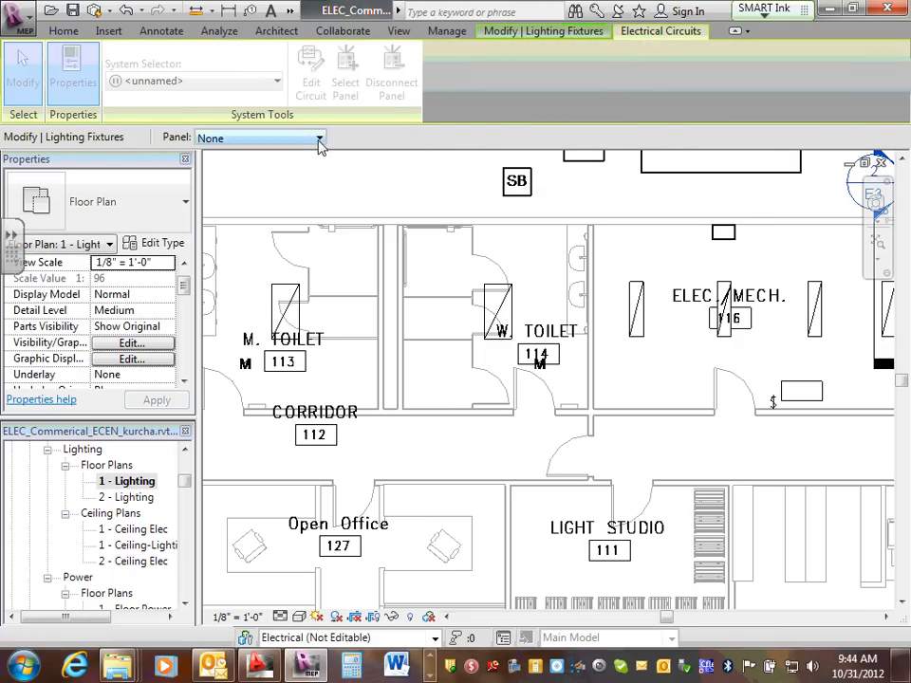
click(270, 137)
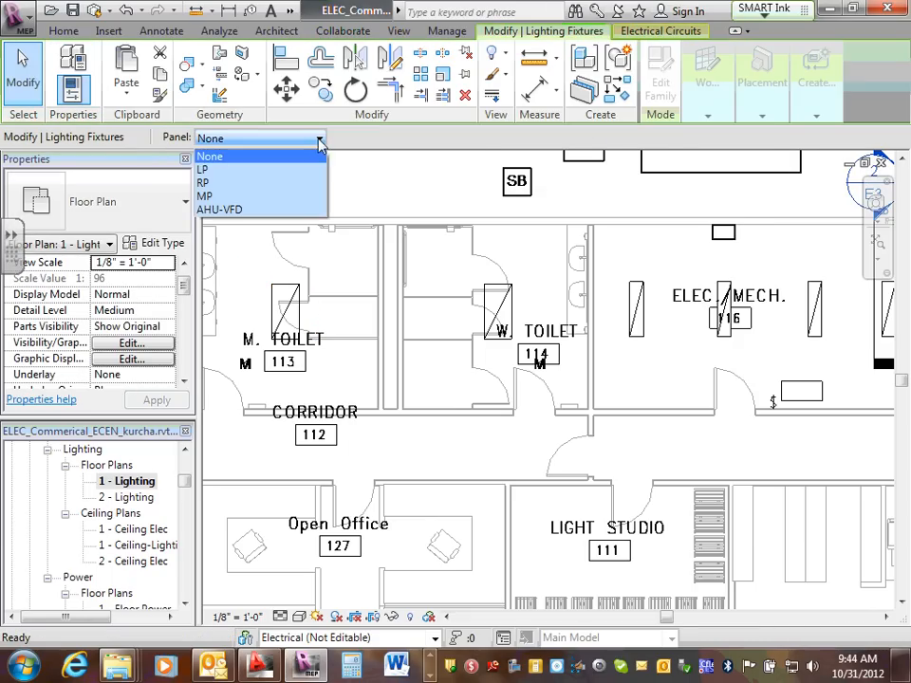
click(237, 182)
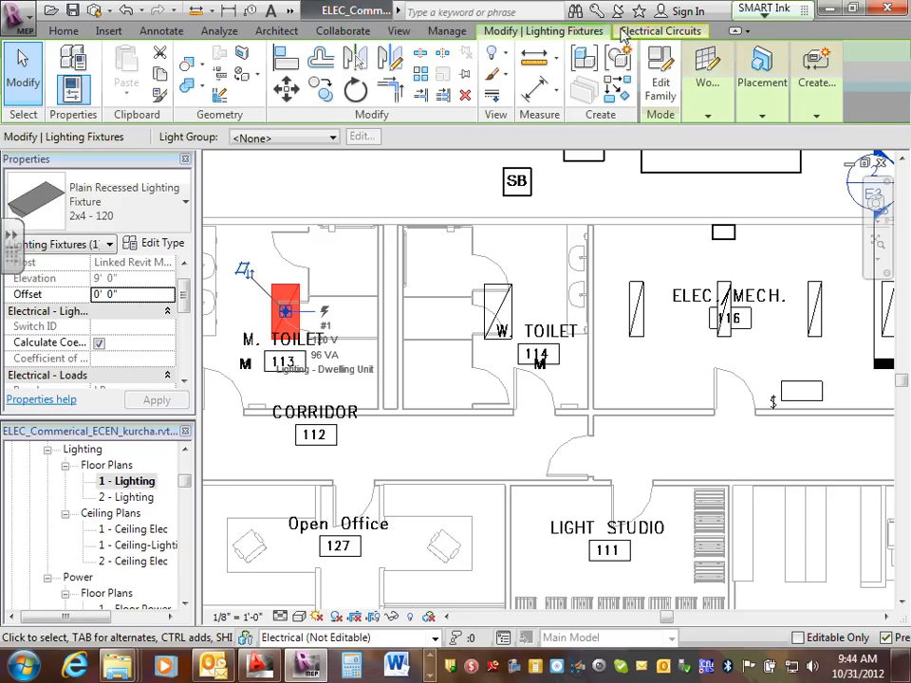
Add the W. TOILET 114 light fixture and the four ELEC./MECH. 116 fixtures to the M. TOILET fixture's LP circuit and finish editing it.
click(653, 34)
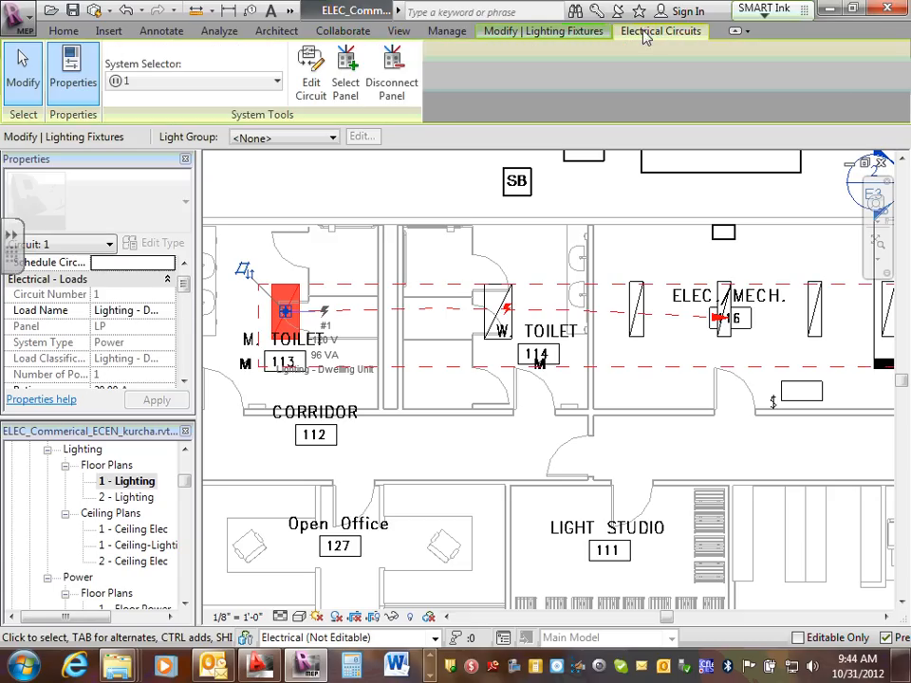
click(311, 90)
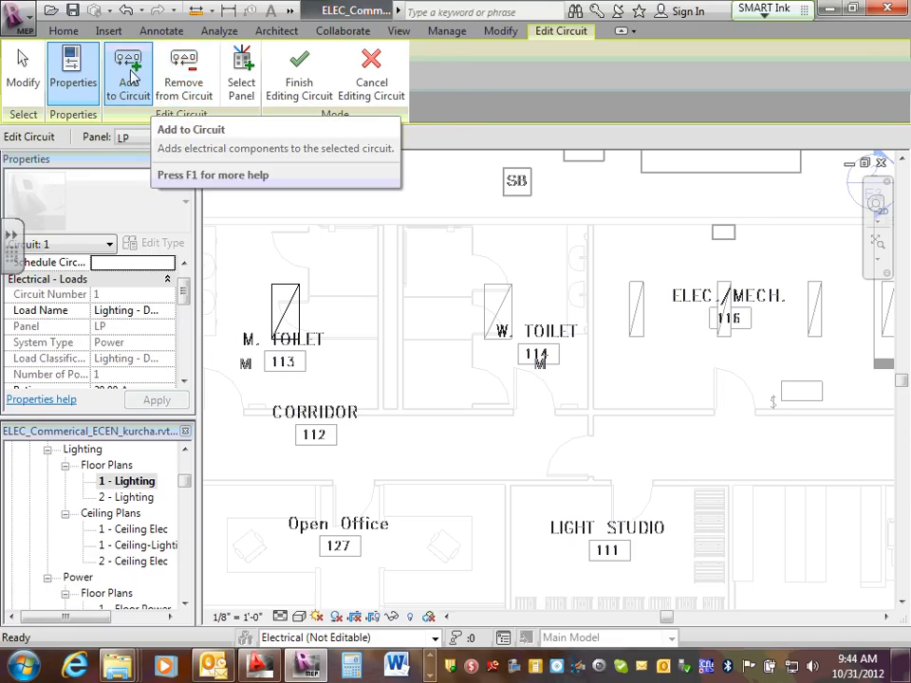
click(129, 74)
scroll(521, 309, down, 2)
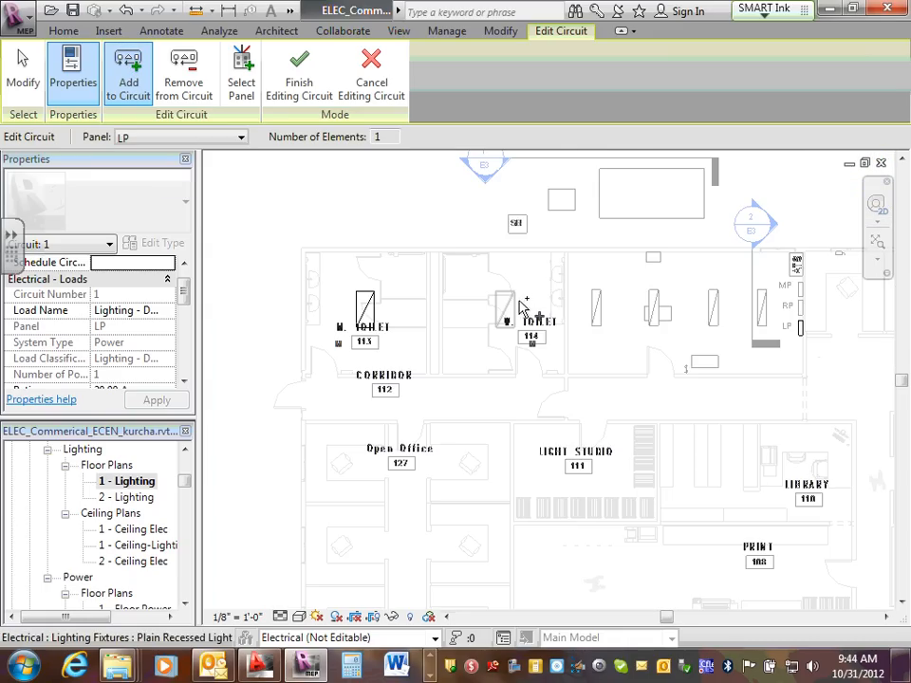
scroll(518, 277, up, 1)
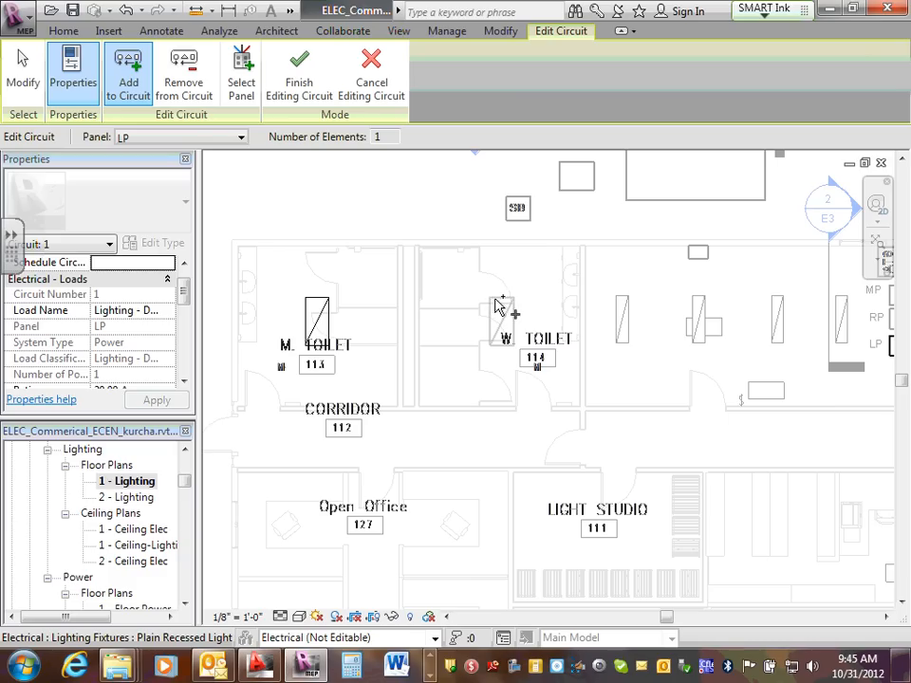
click(500, 308)
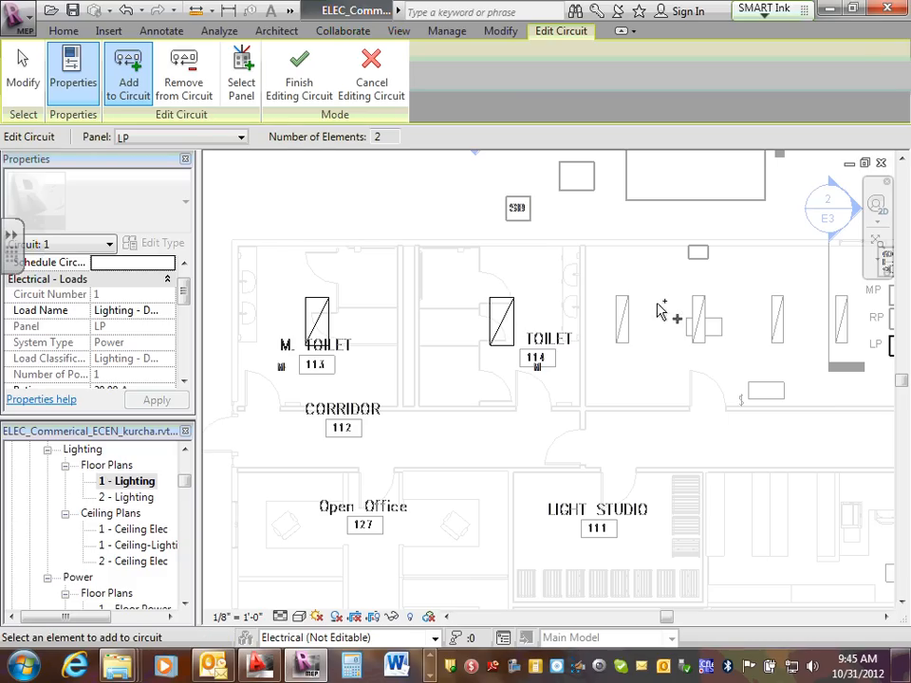
click(696, 311)
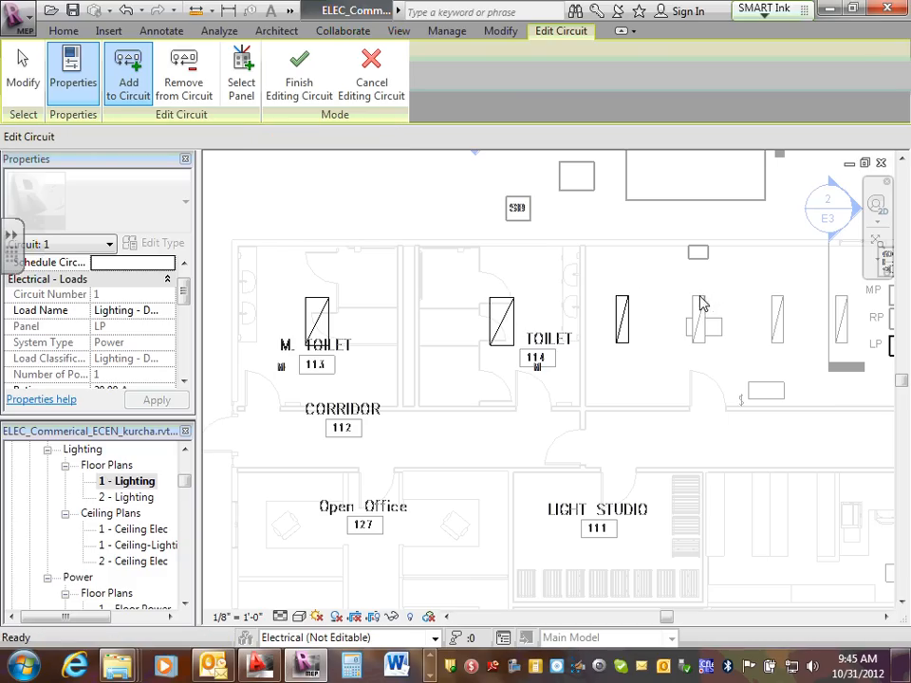
click(776, 308)
click(780, 302)
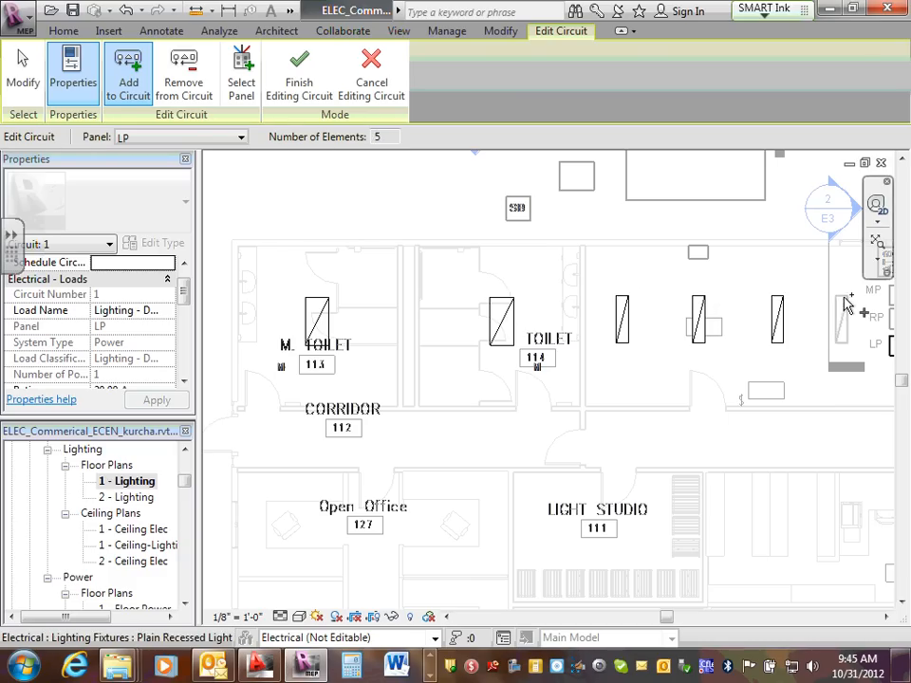
click(844, 310)
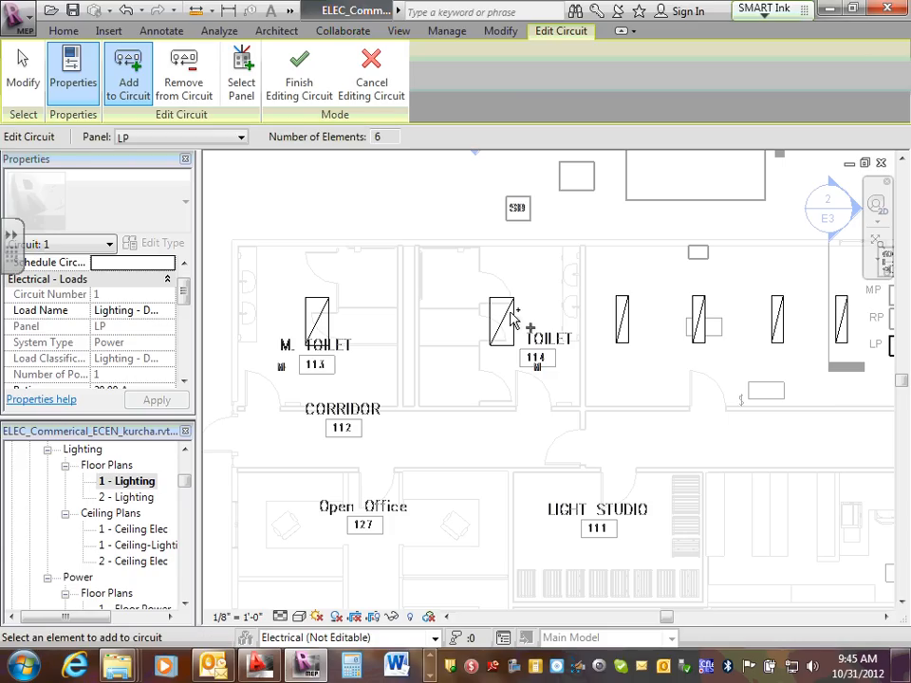
click(299, 83)
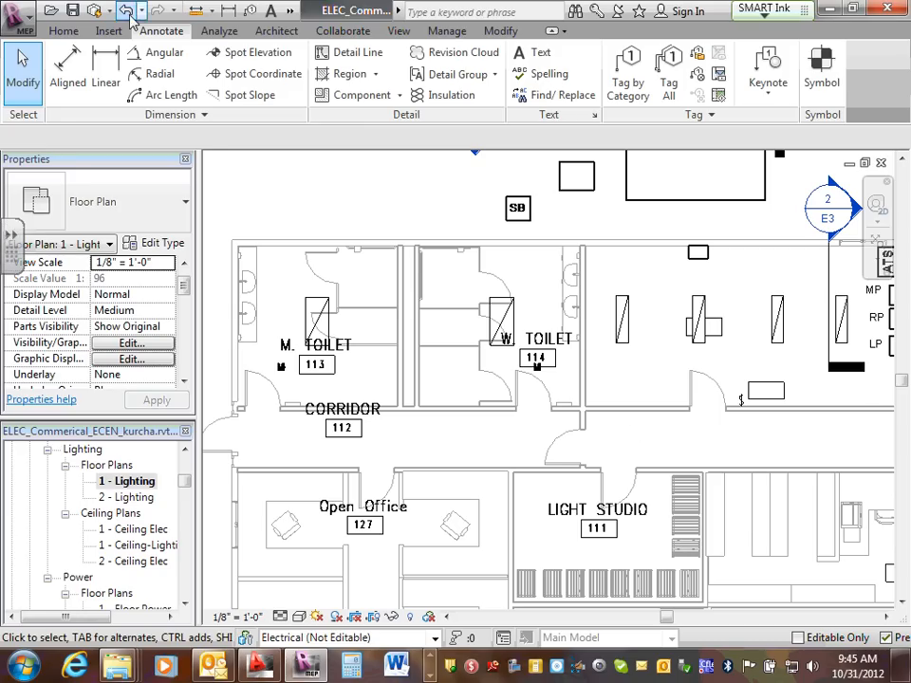
Turn on the System Browser in the user interface.
click(64, 31)
click(739, 99)
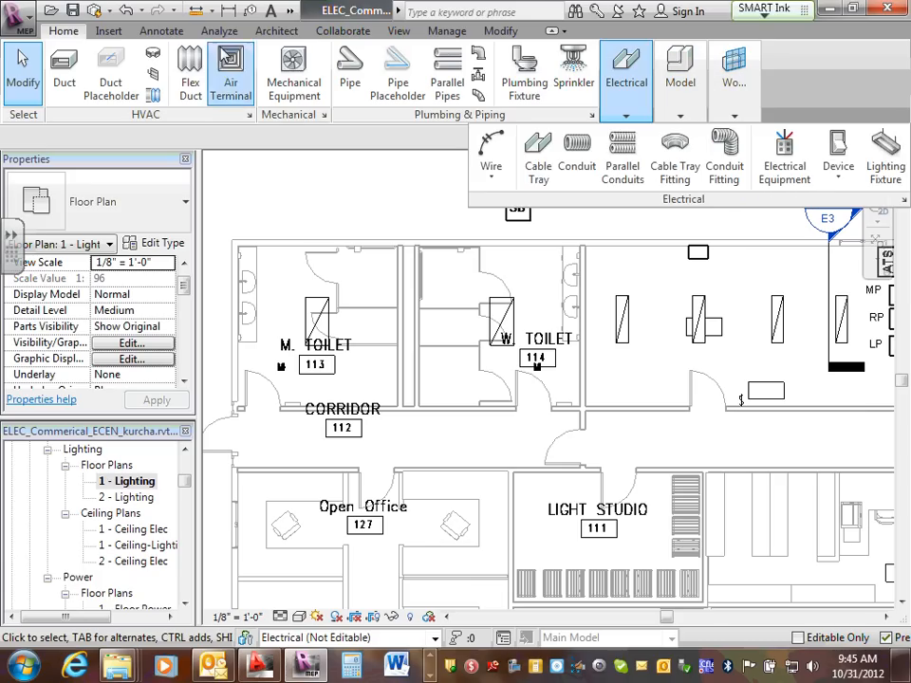
click(398, 33)
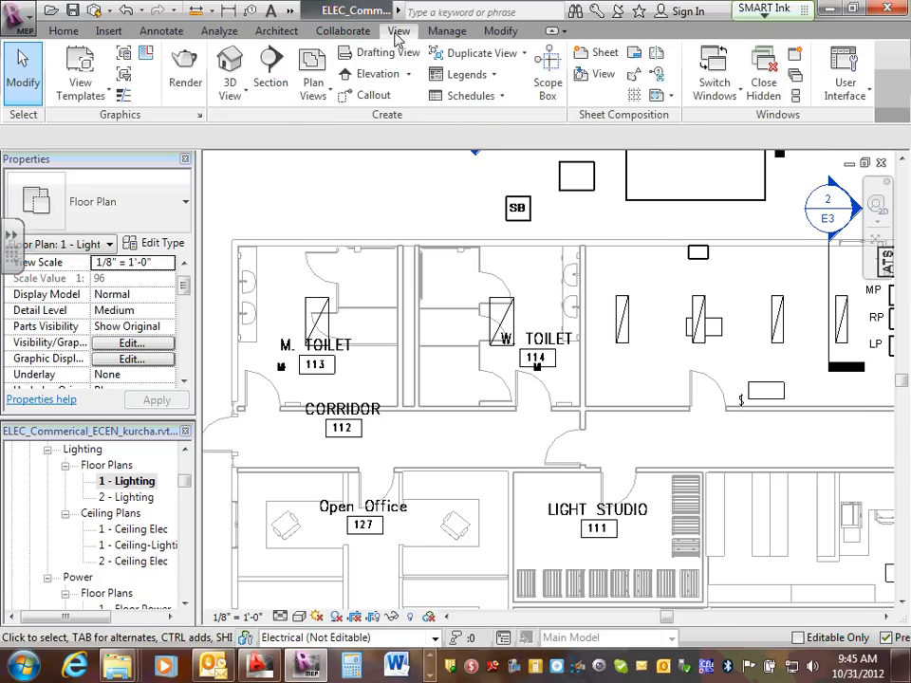
click(870, 94)
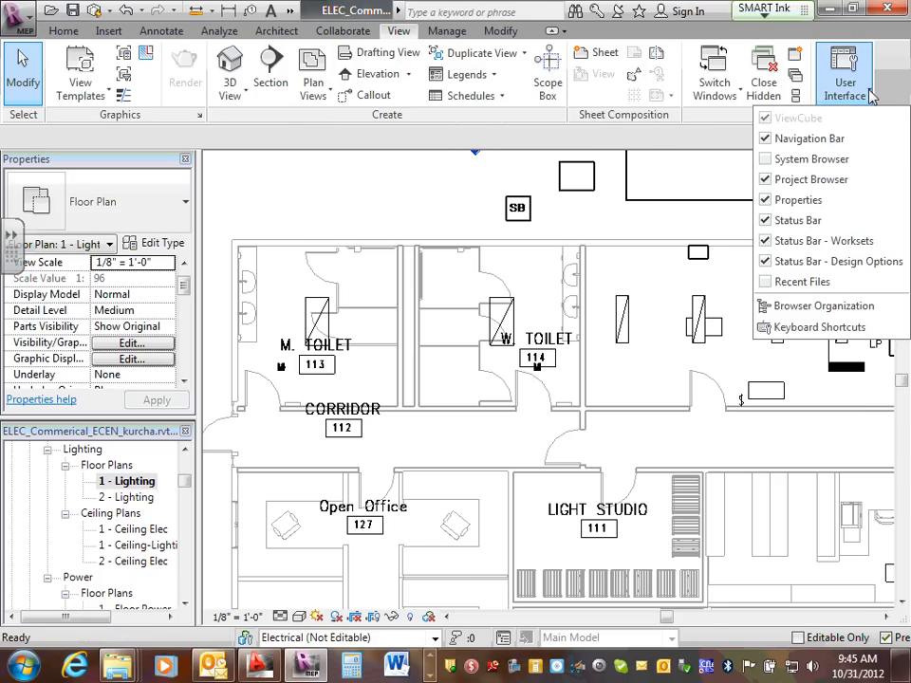
click(770, 159)
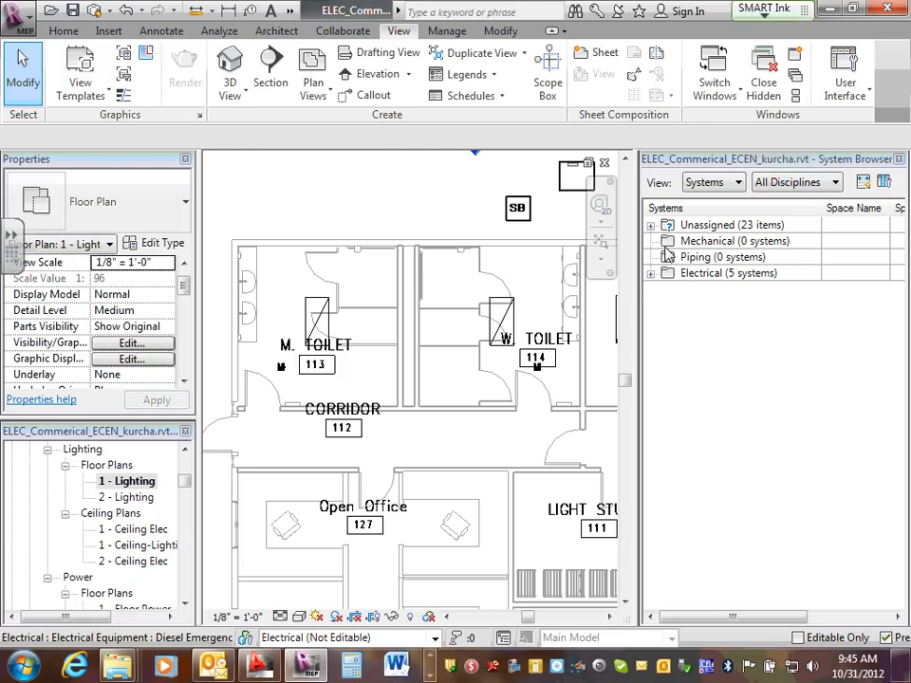
Expand the Electrical power systems down to panel LP's circuit 1 and highlight its fixtures in the plan.
click(651, 273)
click(668, 290)
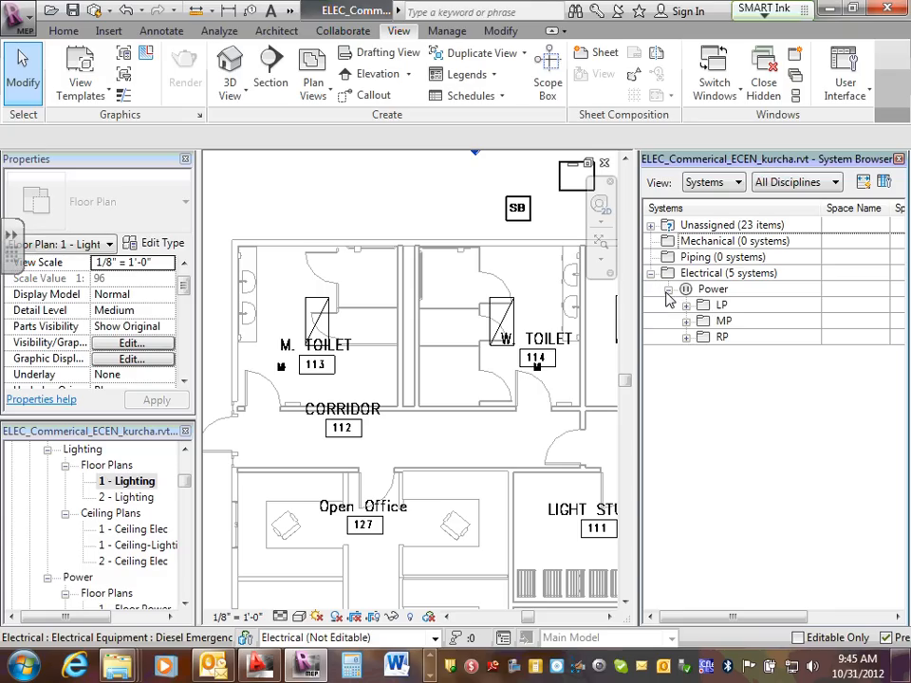
click(686, 305)
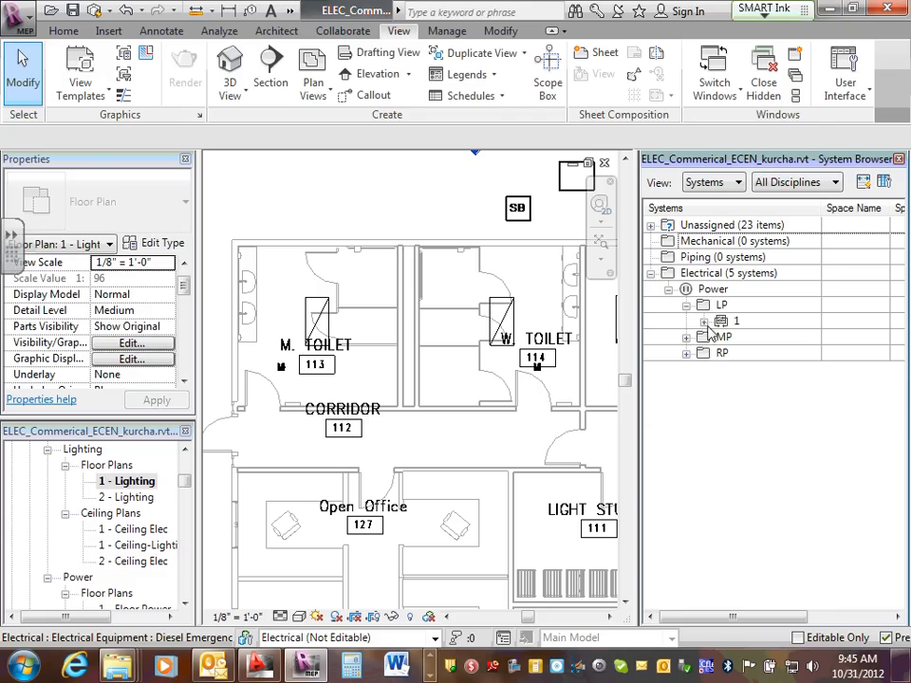
click(703, 322)
click(738, 323)
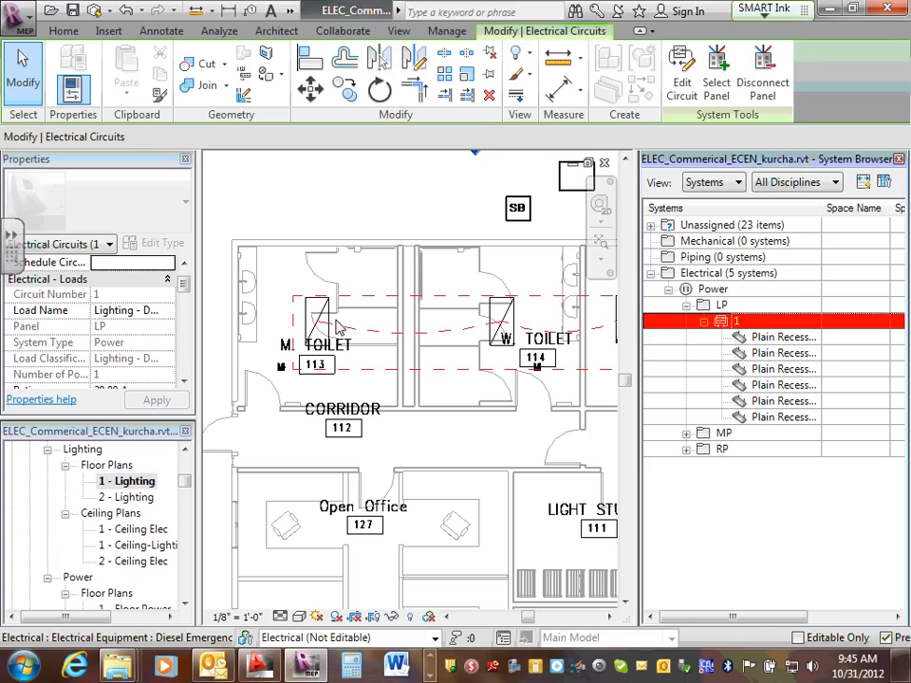
Check the panel selection for the M. TOILET 113 light fixture's circuit and cancel without changing it.
click(330, 211)
click(317, 310)
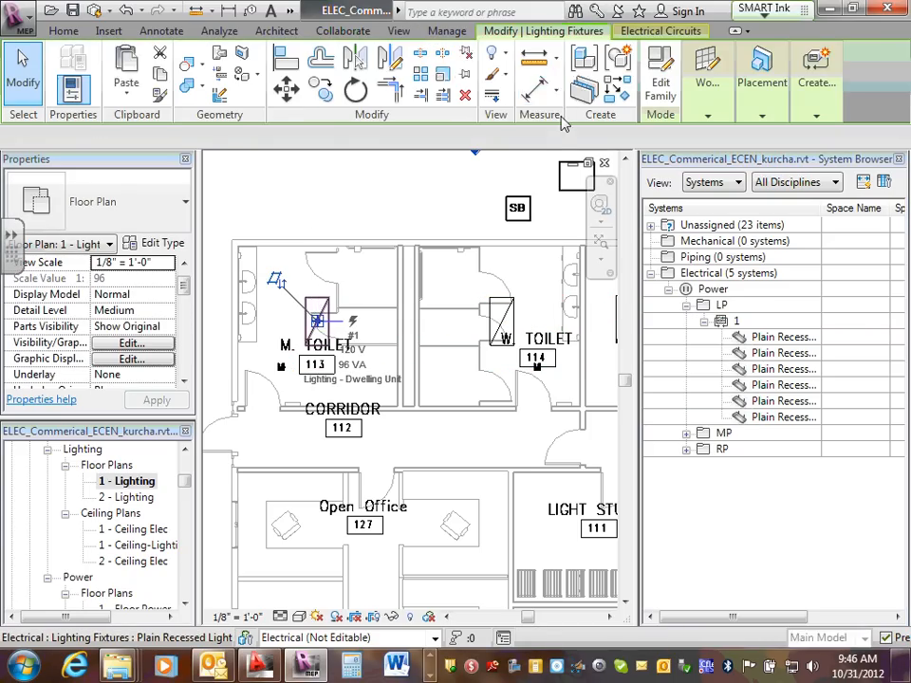
click(646, 35)
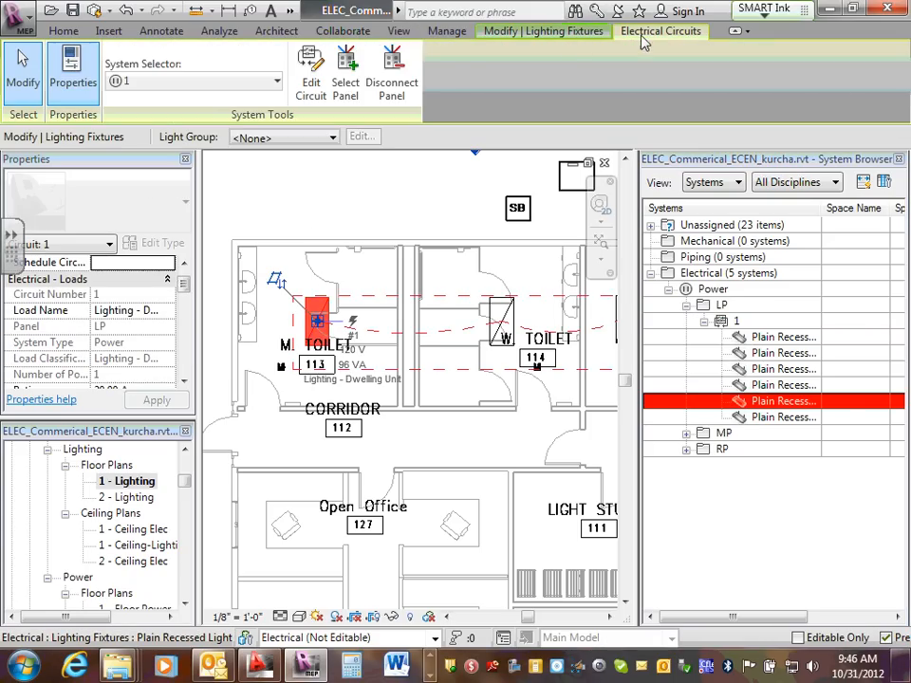
click(347, 71)
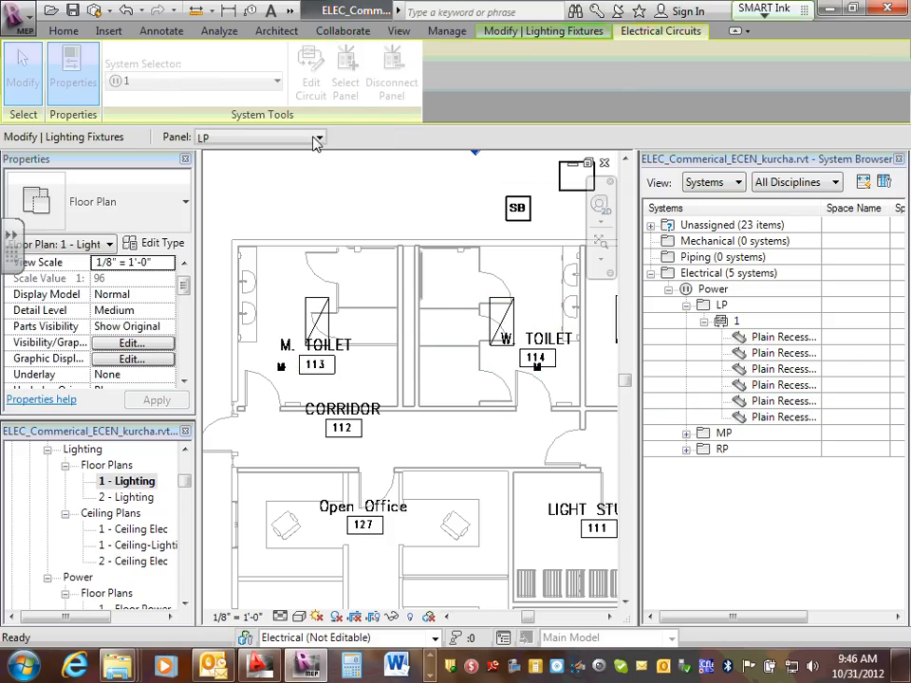
key(Escape)
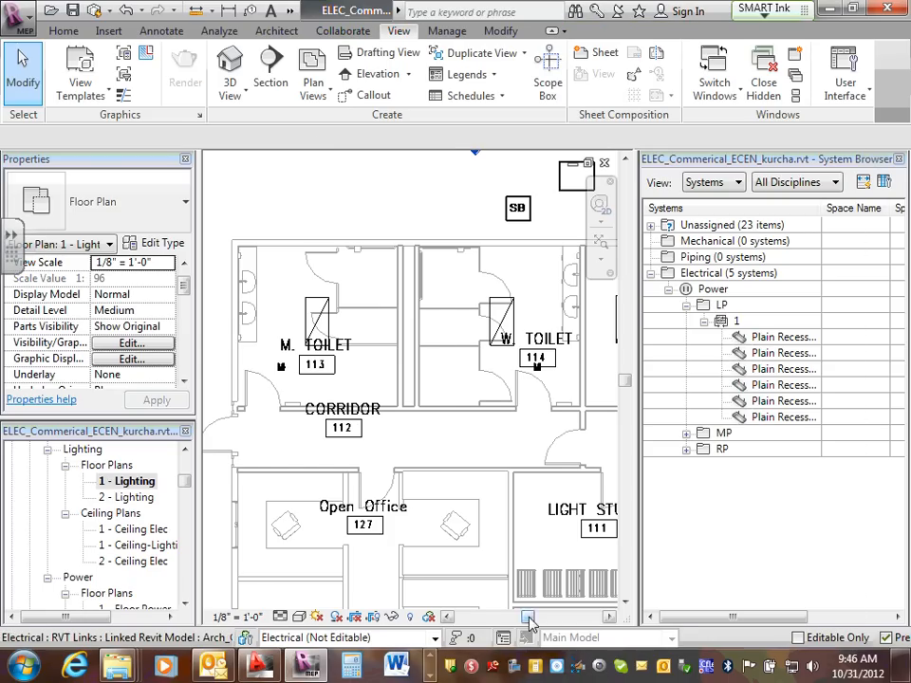
Select the LP panelboard in the ELEC./MECH. room, examine its electrical circuiting properties and clear the selection.
mouse_move(527, 617)
mouse_down()
mouse_move(581, 615)
mouse_move(573, 625)
mouse_move(524, 610)
mouse_up()
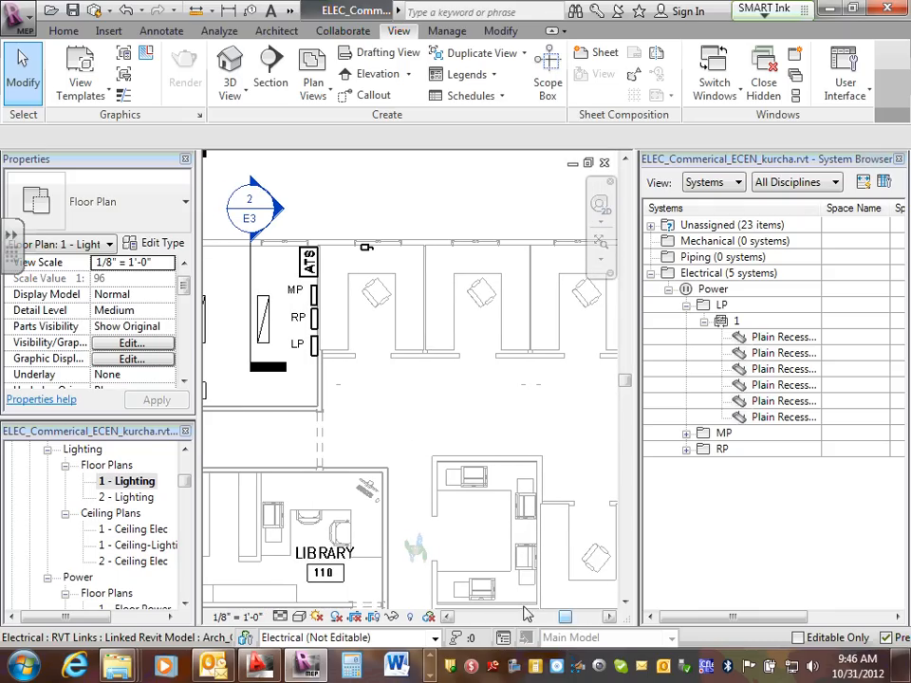
click(315, 347)
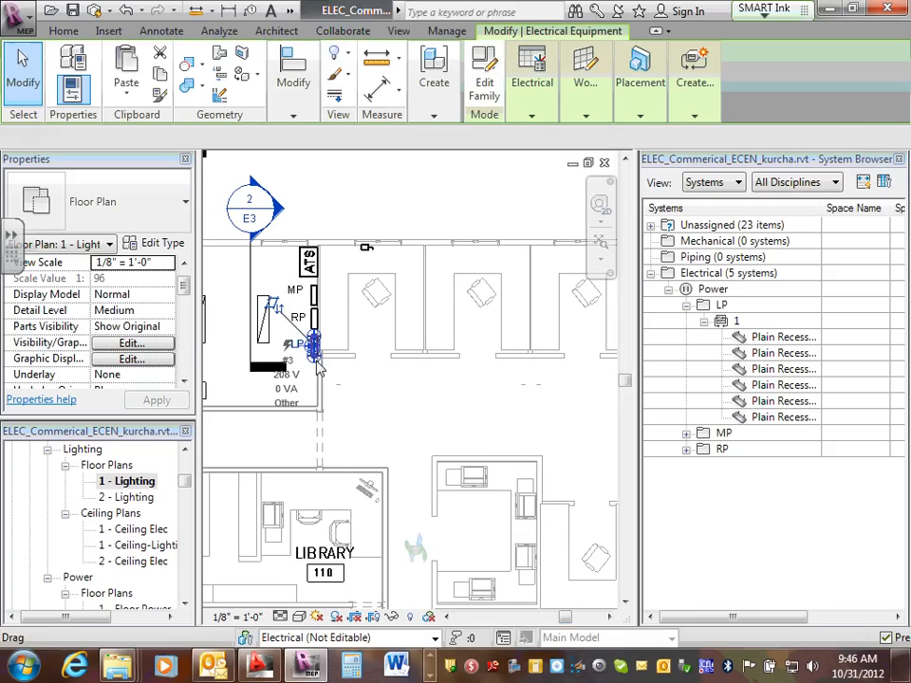
drag(189, 289, 176, 358)
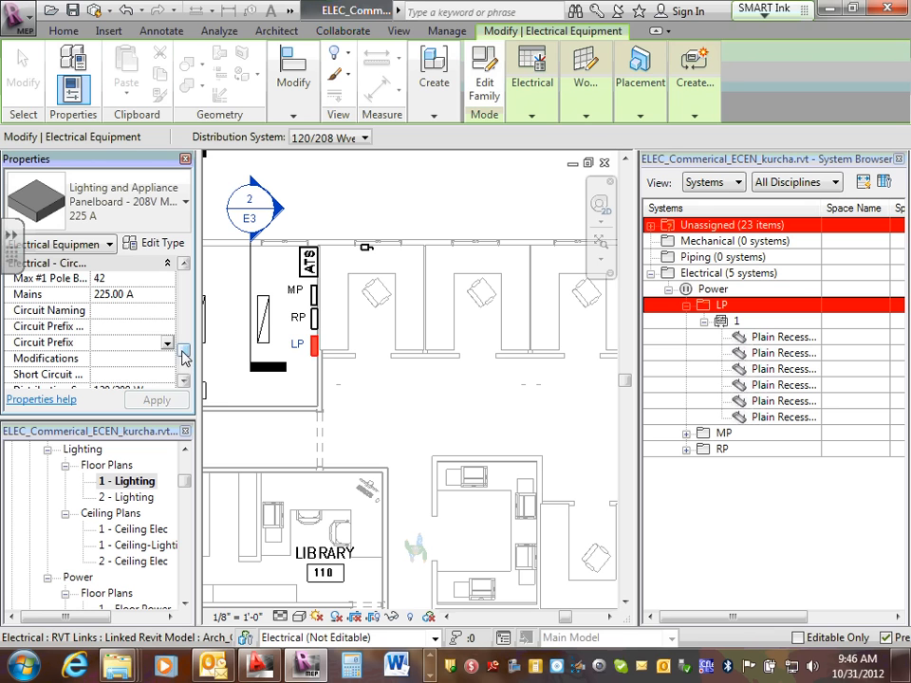
click(371, 380)
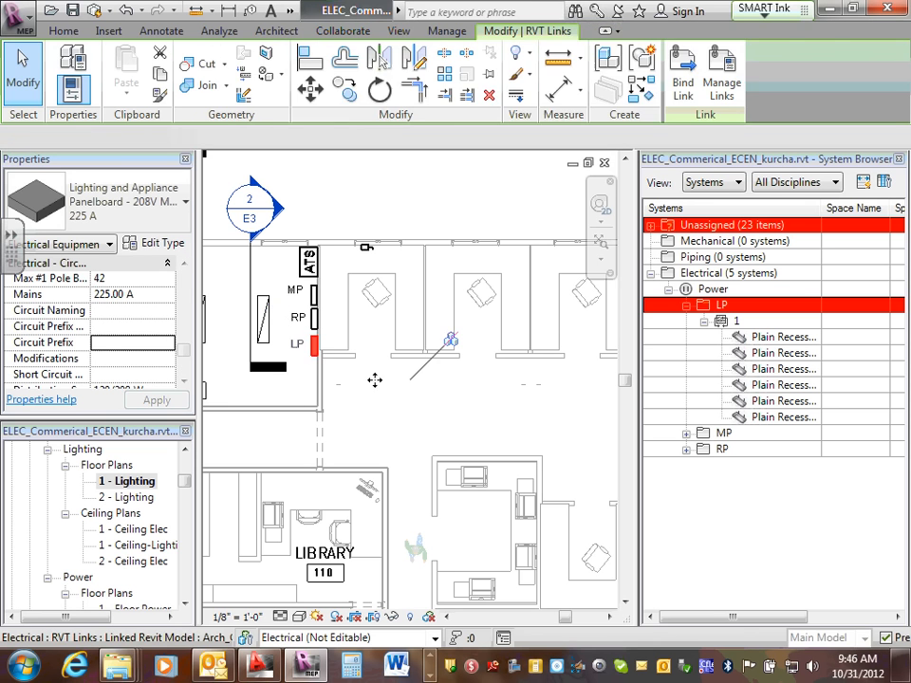
key(Escape)
click(393, 376)
Select an ELEC./MECH. room light fixture to locate it among the systems, and highlight the whole LP circuit 1.
scroll(409, 379, down, 3)
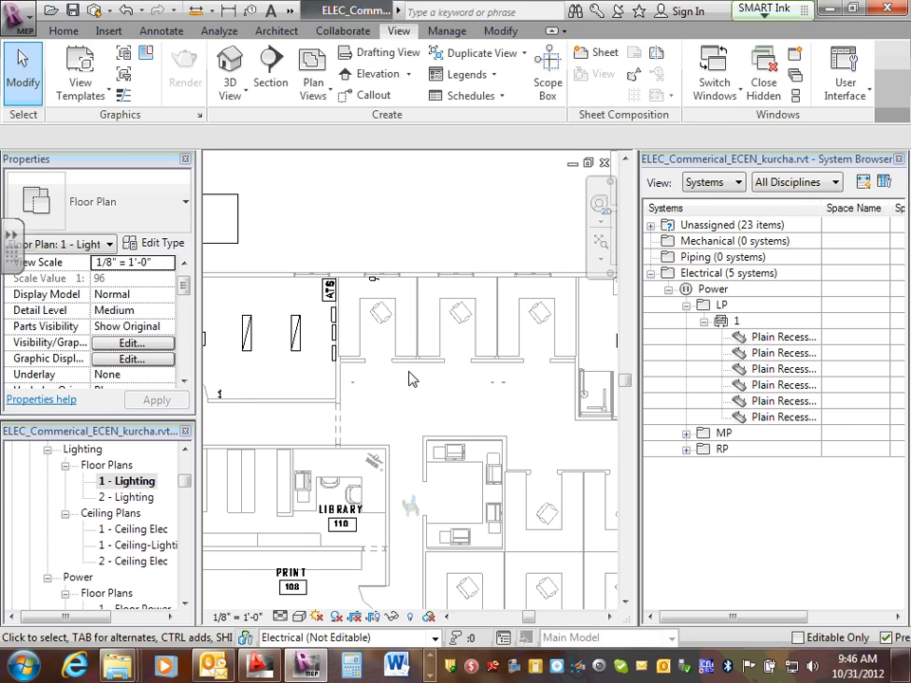
scroll(487, 372, down, 2)
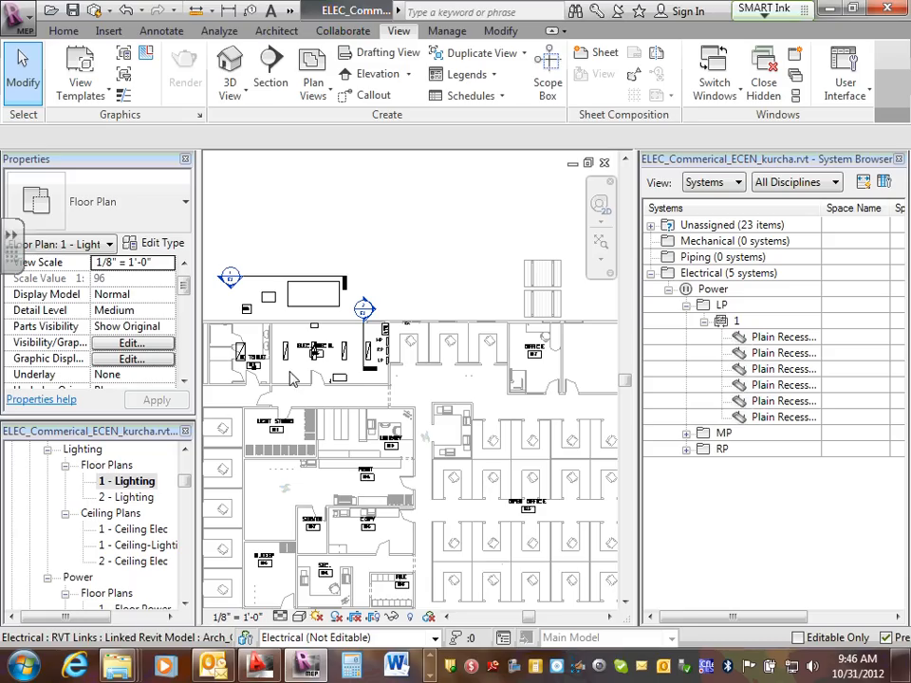
middle_drag(356, 395, 400, 381)
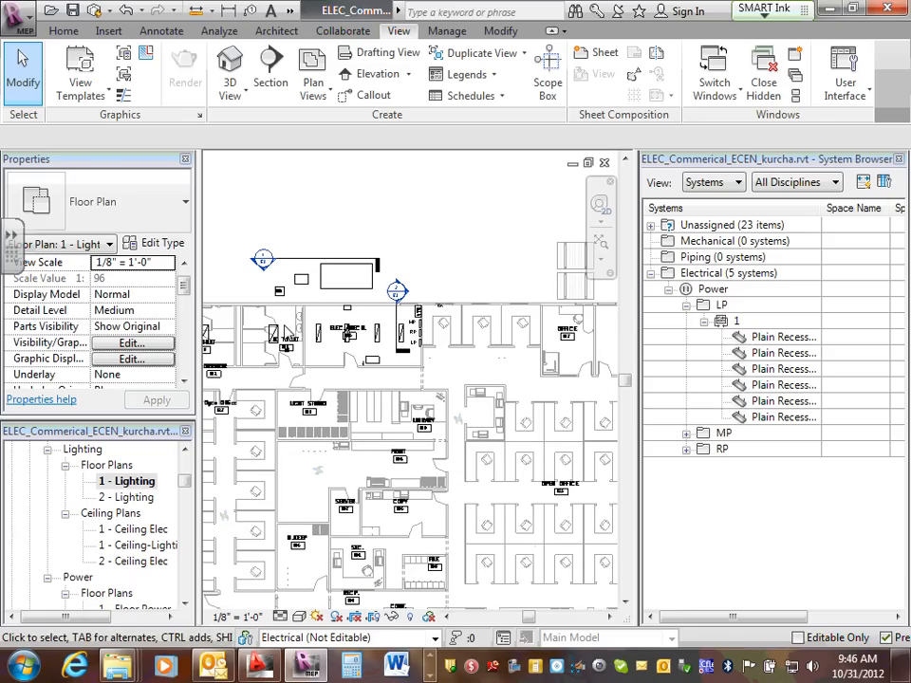
click(317, 338)
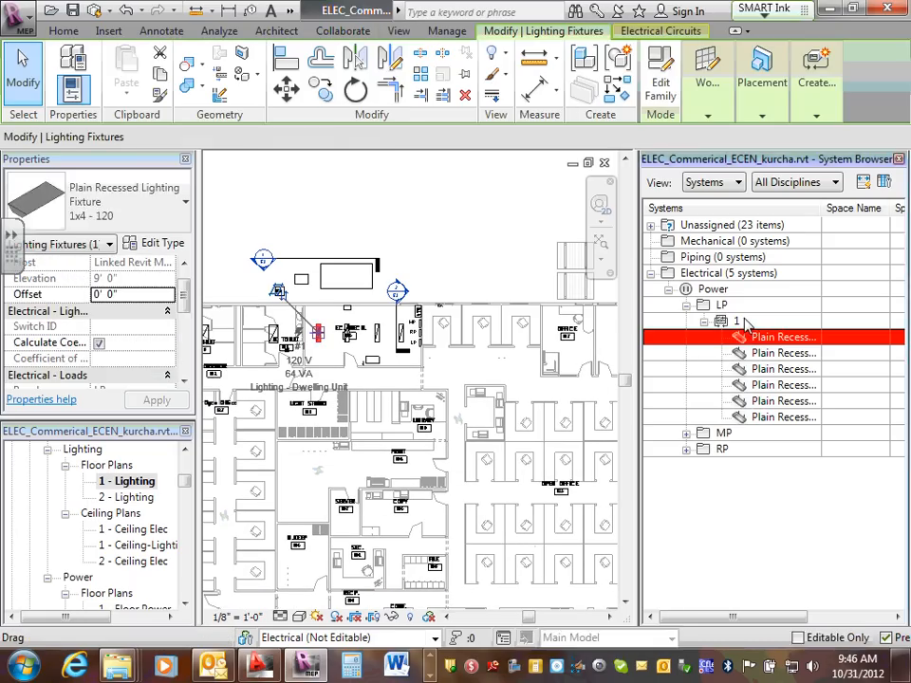
click(743, 322)
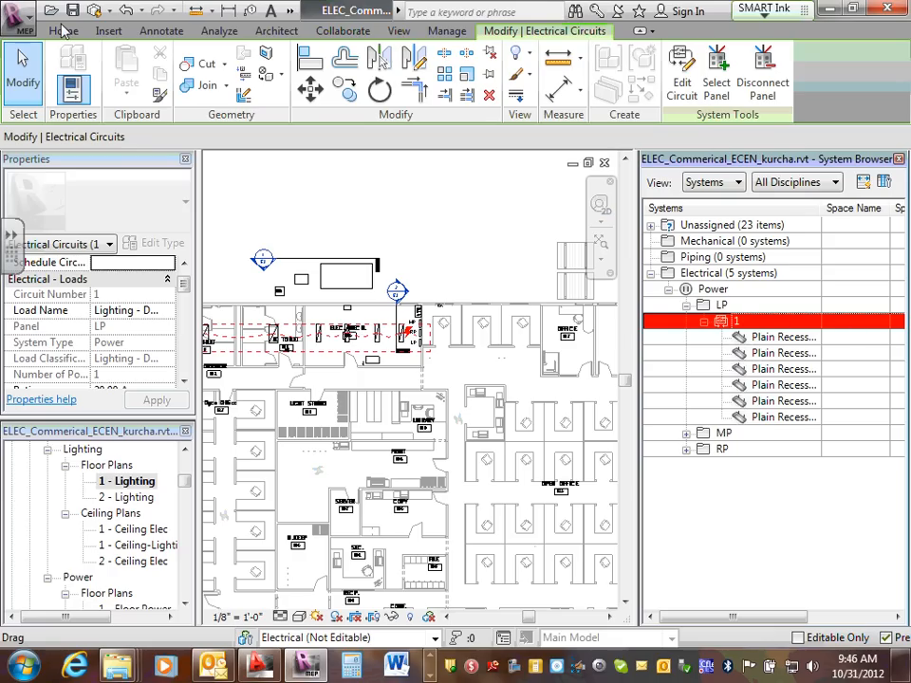
Check the System Browser option in the user interface settings, leave it on and clear the circuit selection.
click(394, 32)
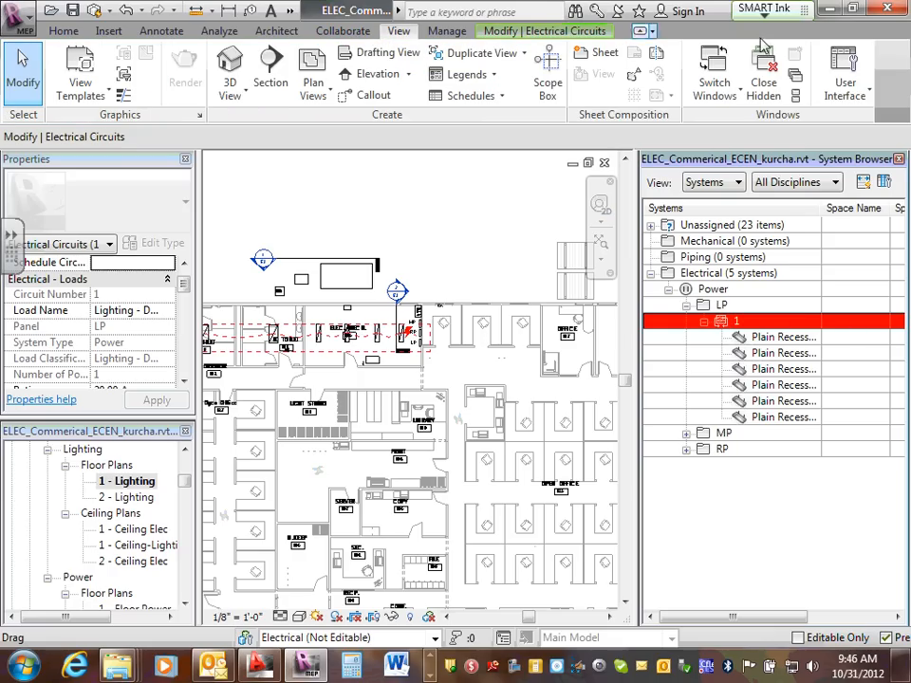
click(870, 96)
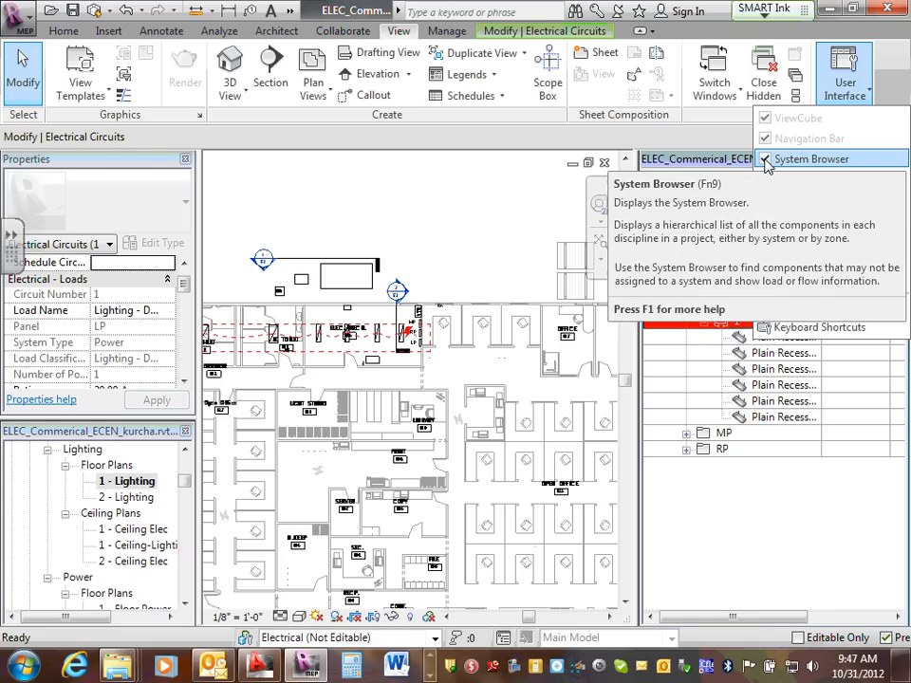
click(419, 175)
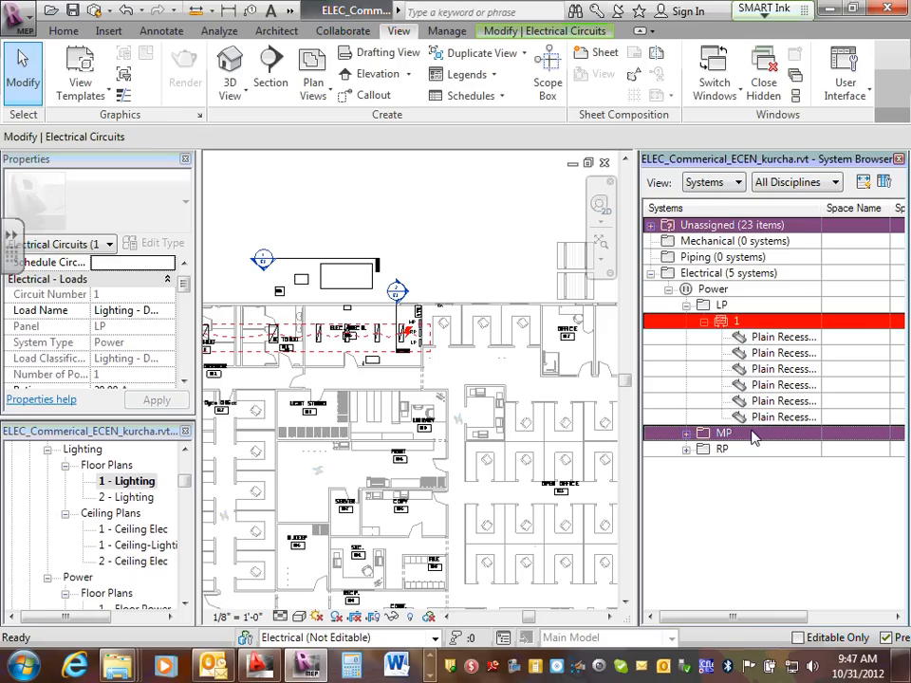
click(445, 244)
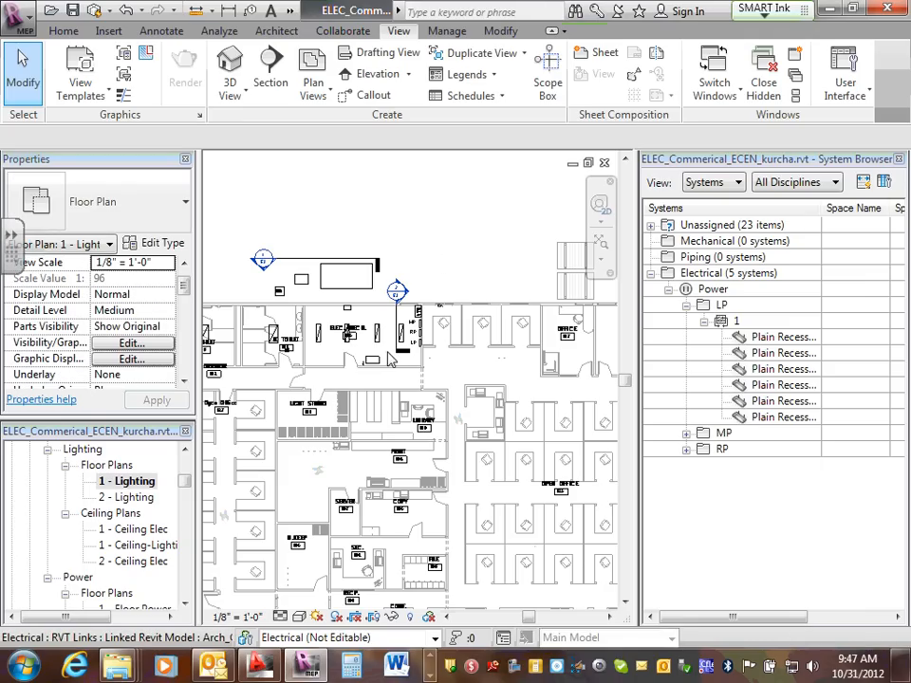
Set the load name of LP circuit 1 to BR & MR and apply it.
click(675, 618)
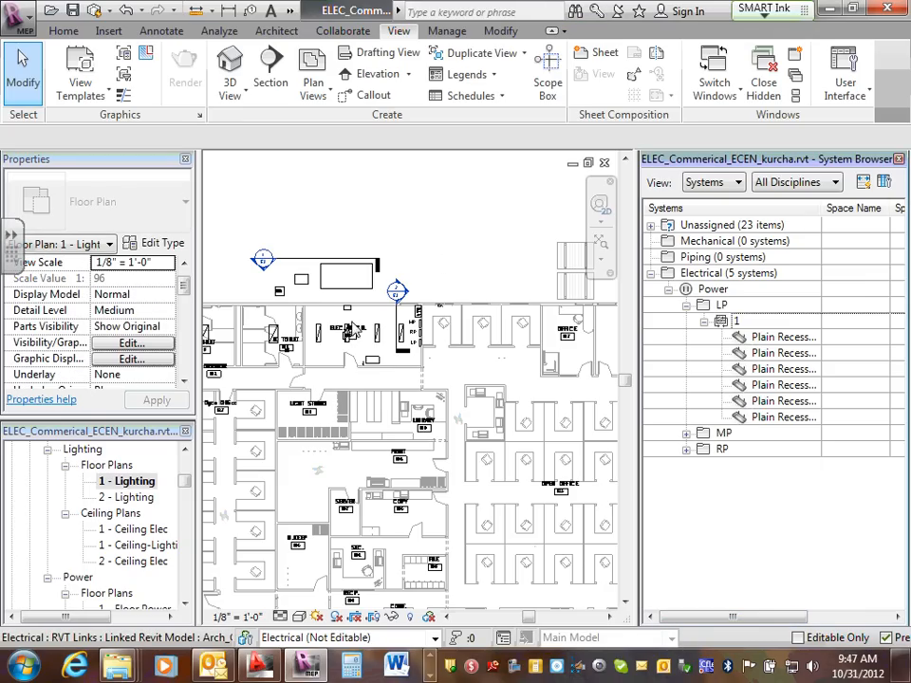
click(742, 323)
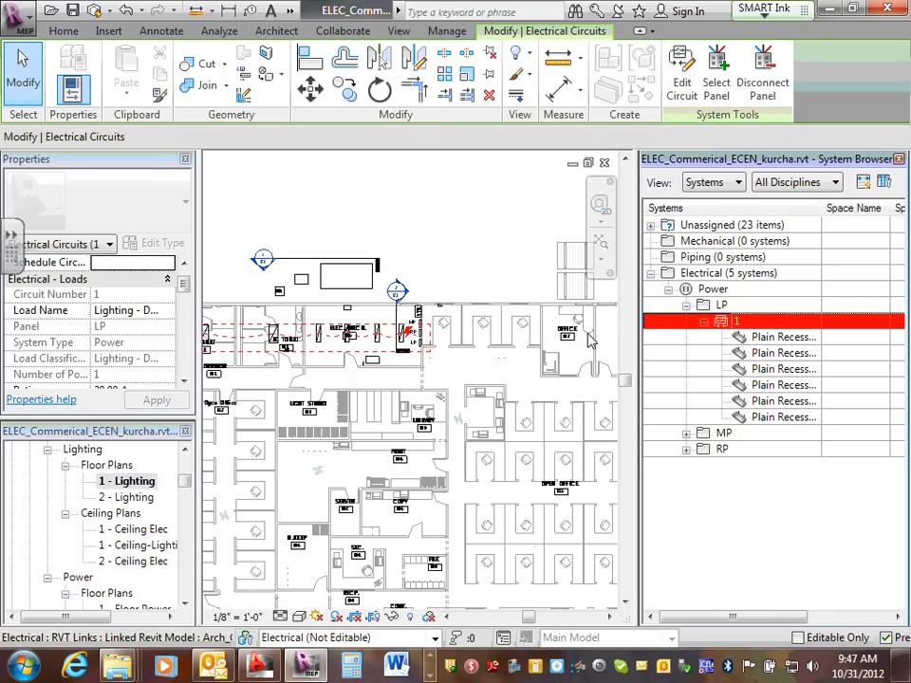
click(152, 312)
click(168, 312)
click(133, 340)
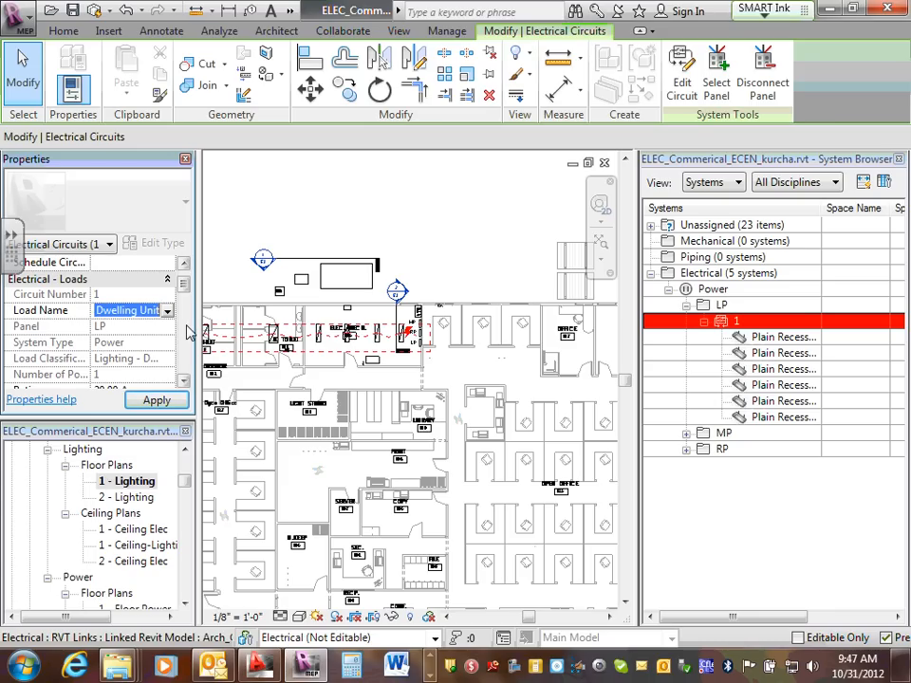
text(ng -B)
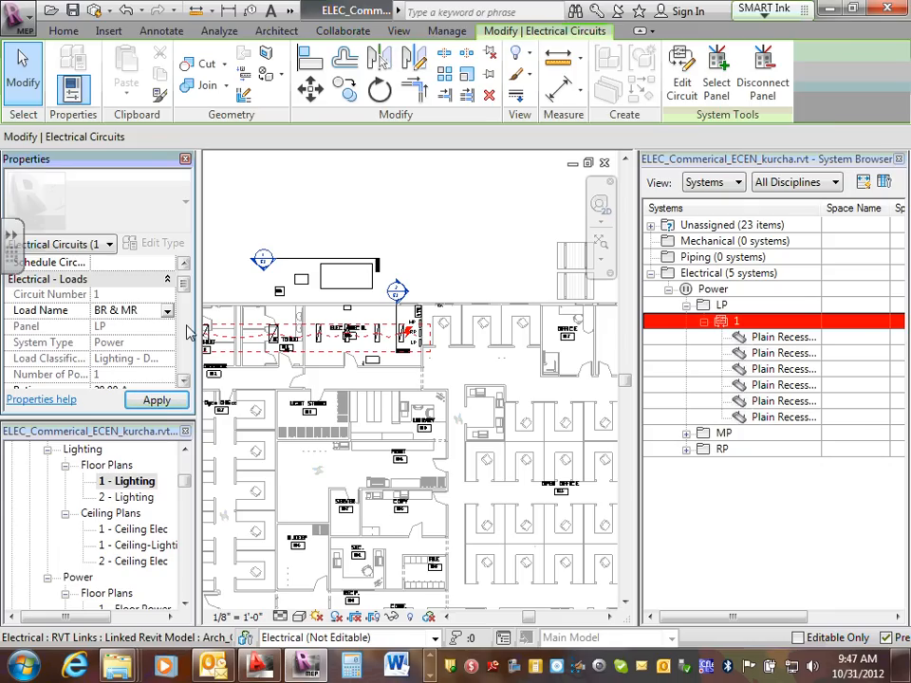
click(157, 401)
Change LP circuit 1's load name to one beginning with BARG R113 and including 114 & MR 116, and apply it.
click(142, 311)
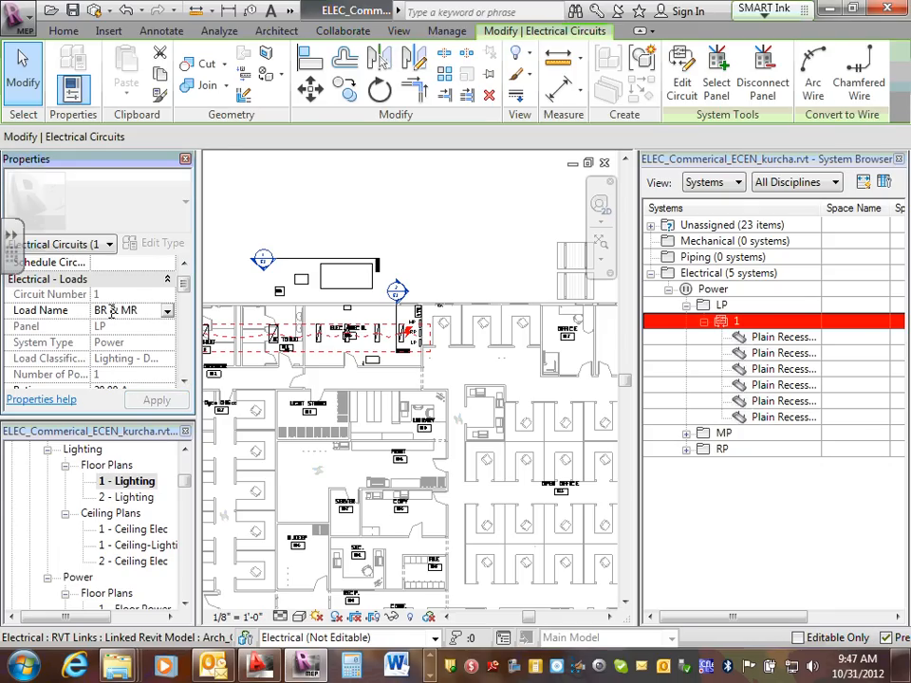
drag(147, 306, 31, 297)
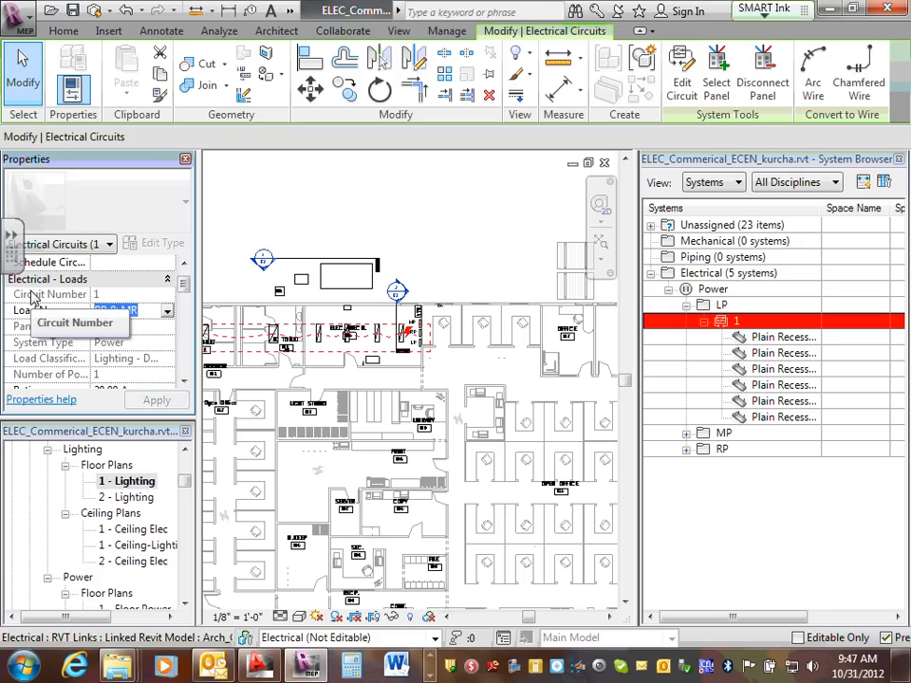
text(BARG)
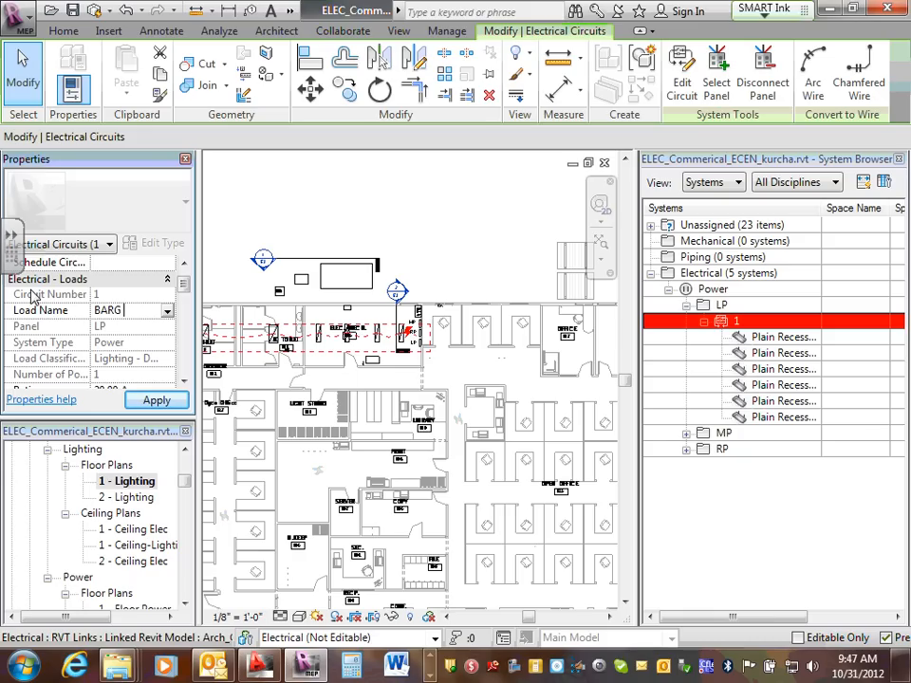
text(ROOM 11)
text(3)
text(1)
text(14 & M)
text(R)
text(116)
click(174, 399)
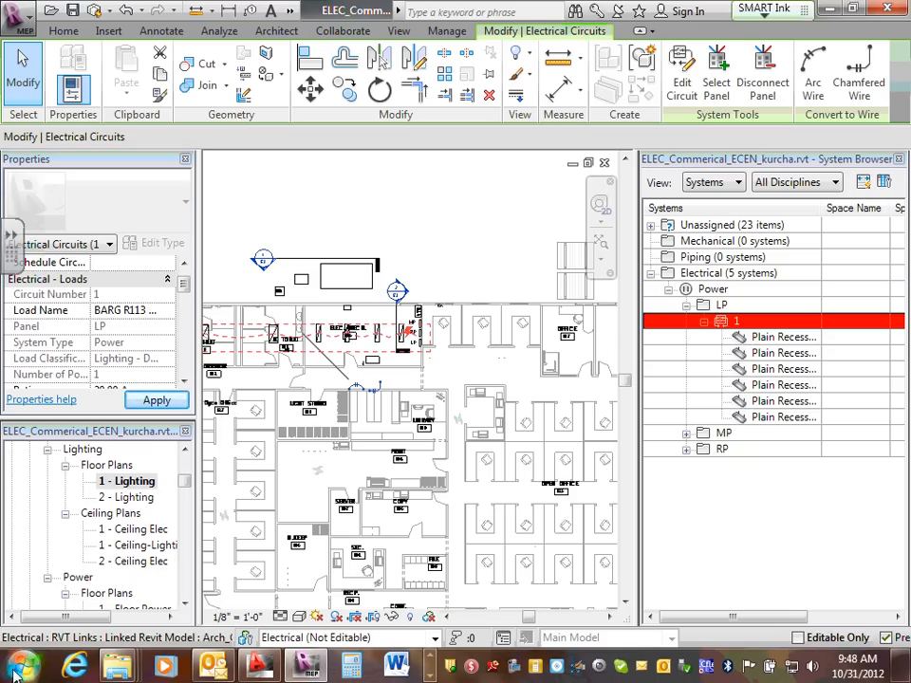
click(395, 192)
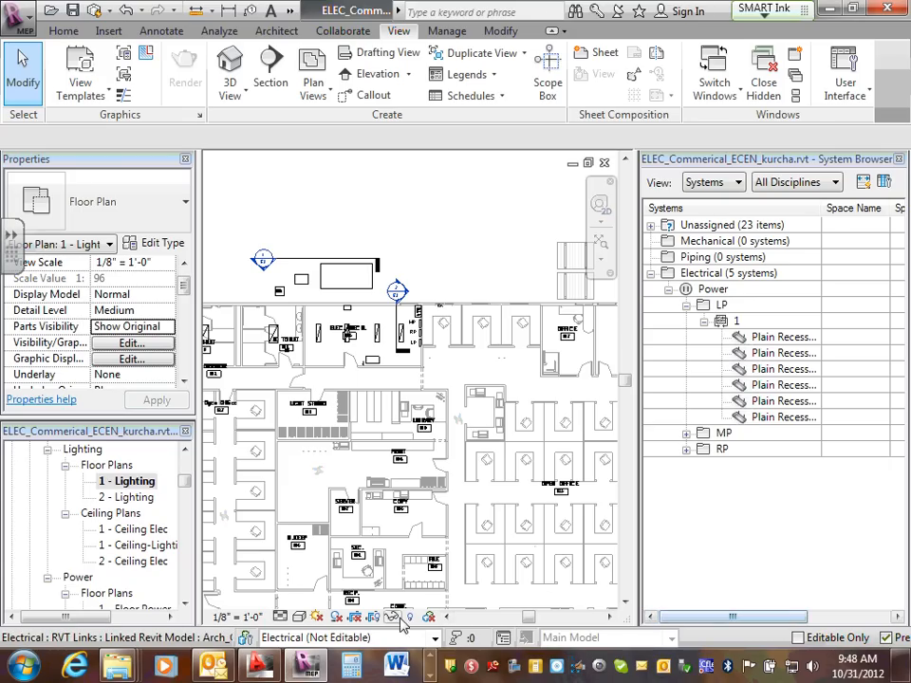
Highlight LP circuit 1 across the toilets and ELEC./MECH. room to review its extent and load name, and deselect it.
click(449, 618)
click(449, 618)
click(448, 618)
click(449, 618)
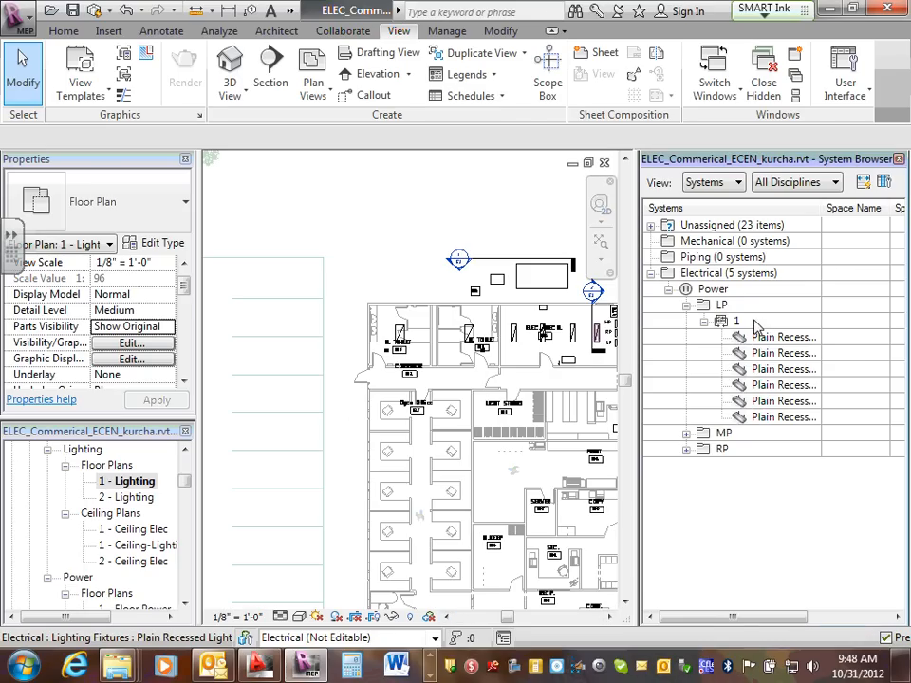
click(756, 324)
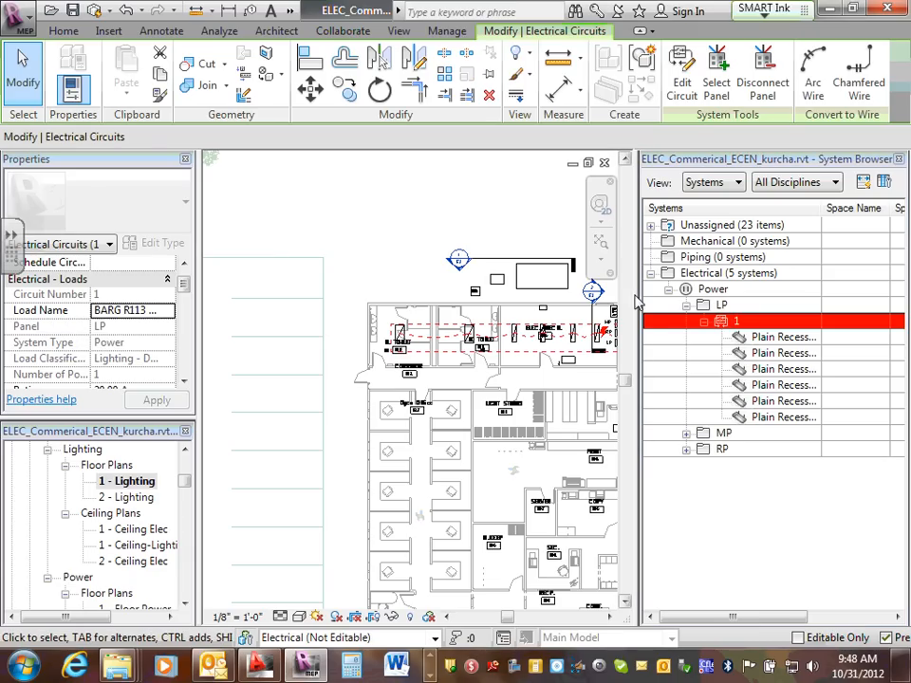
click(378, 215)
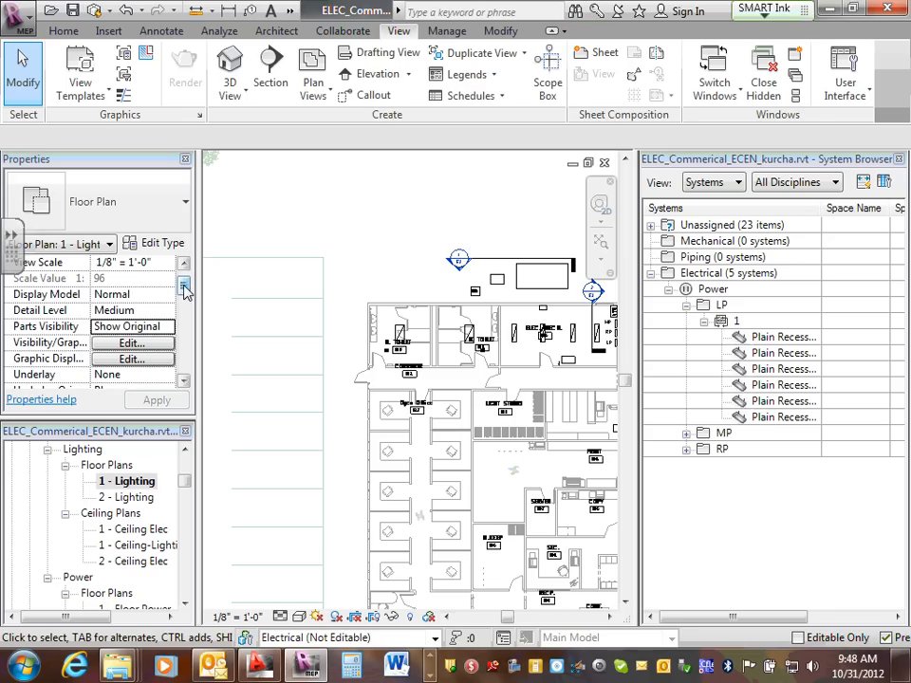
Create a switch system for the 2x4 recessed lighting fixture in M. TOILET 113.
drag(185, 289, 184, 281)
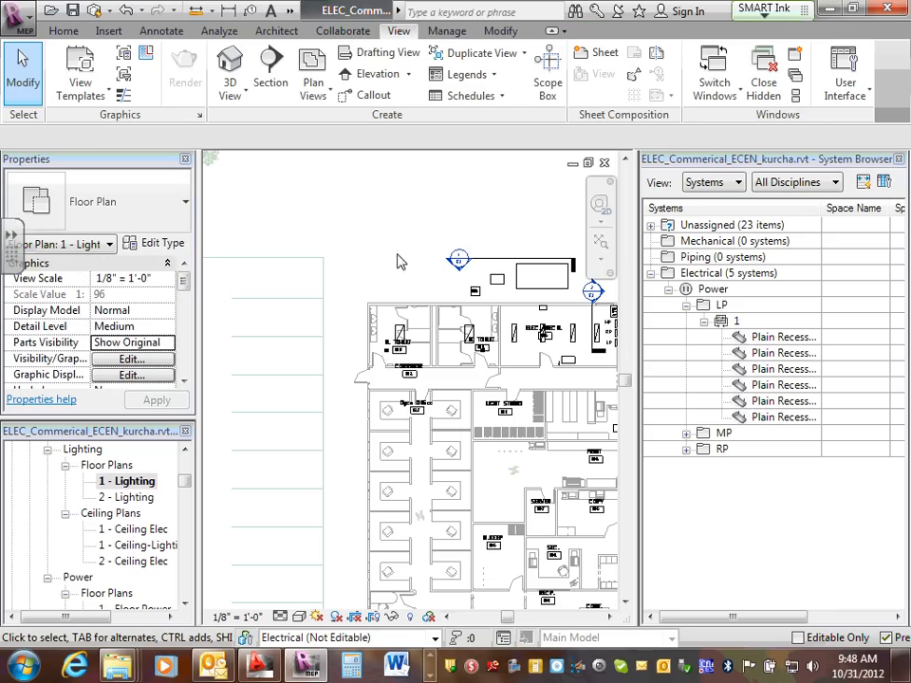
scroll(475, 338, up, 2)
scroll(427, 345, up, 2)
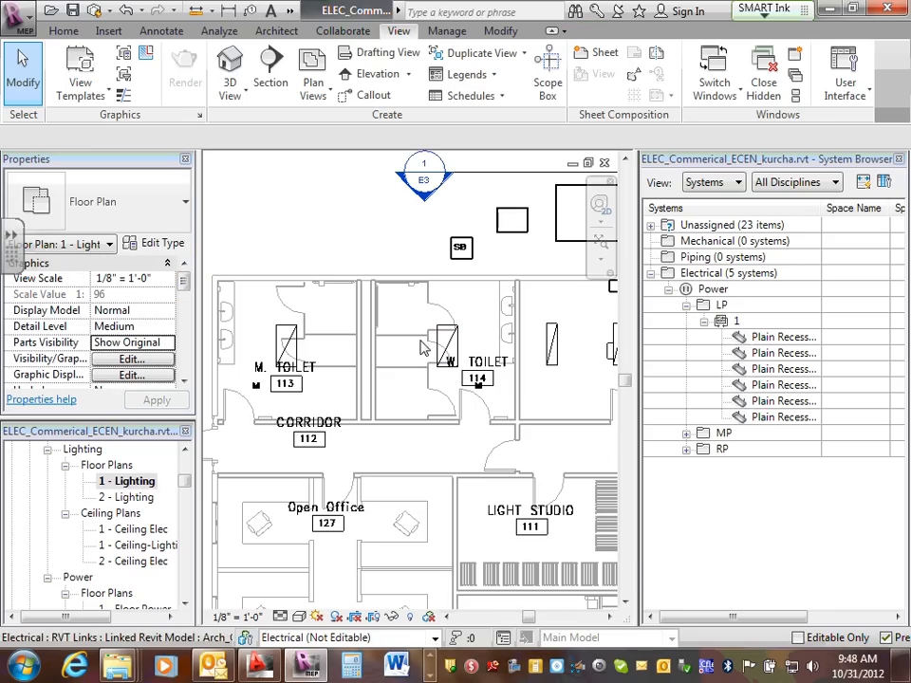
click(286, 353)
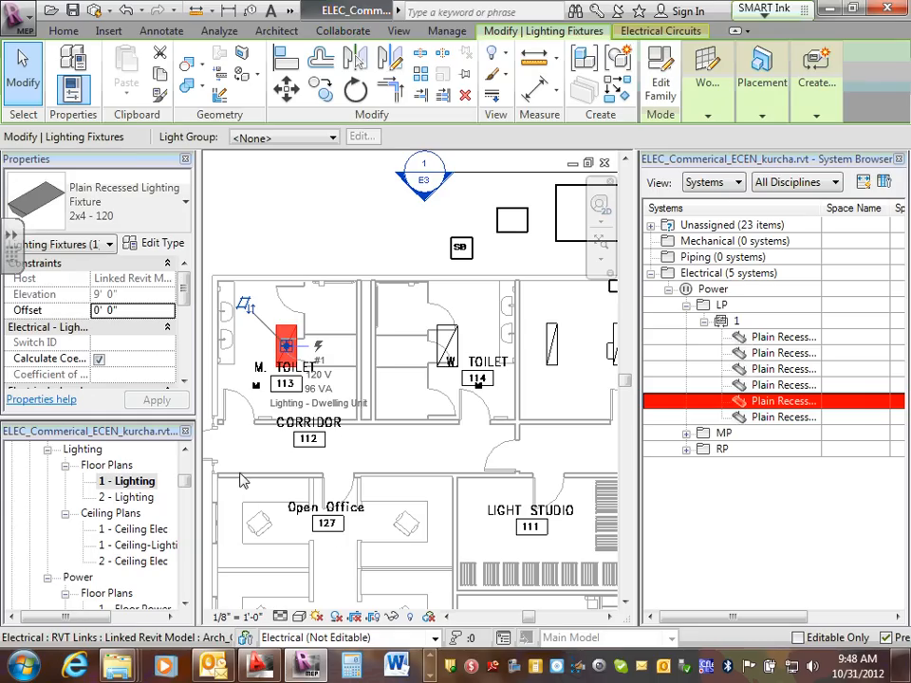
click(814, 112)
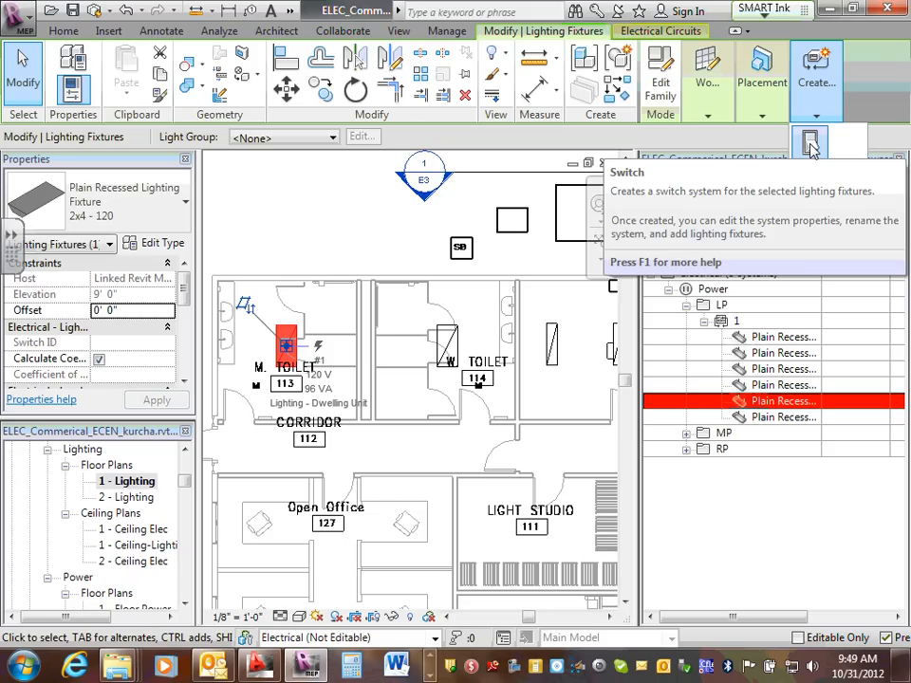
click(812, 144)
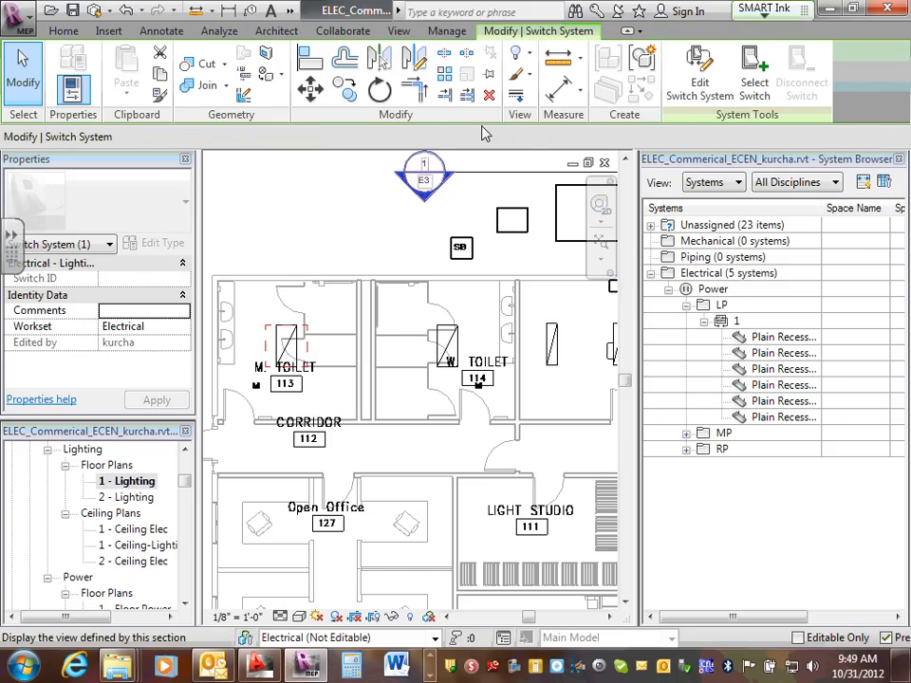
Assign the ceiling occupancy sensor in M. TOILET 113 to the fixture's switch system, open the system for editing and finish without further changes.
click(754, 71)
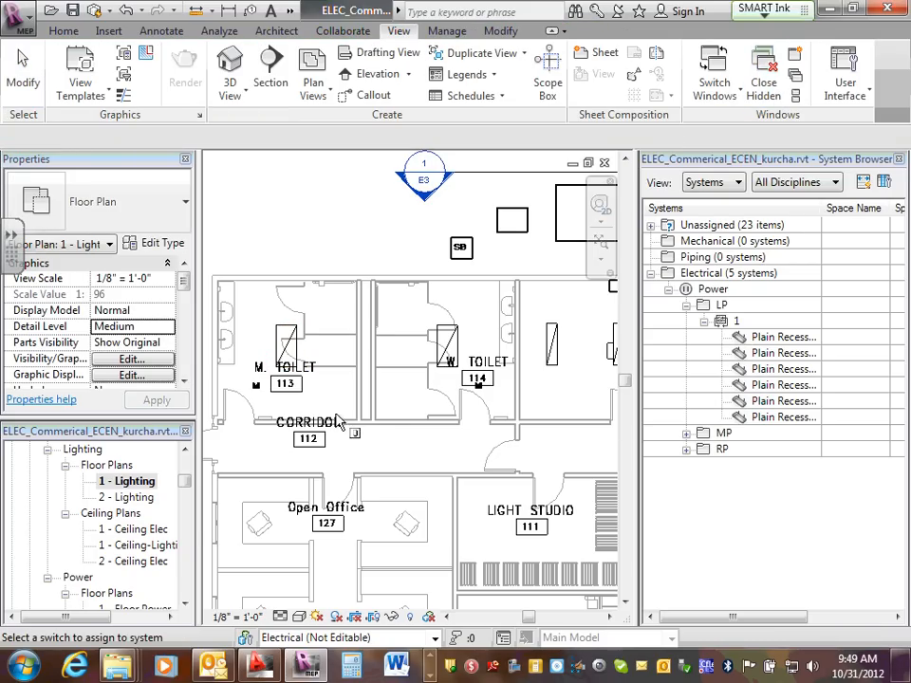
scroll(259, 379, up, 2)
scroll(264, 380, up, 2)
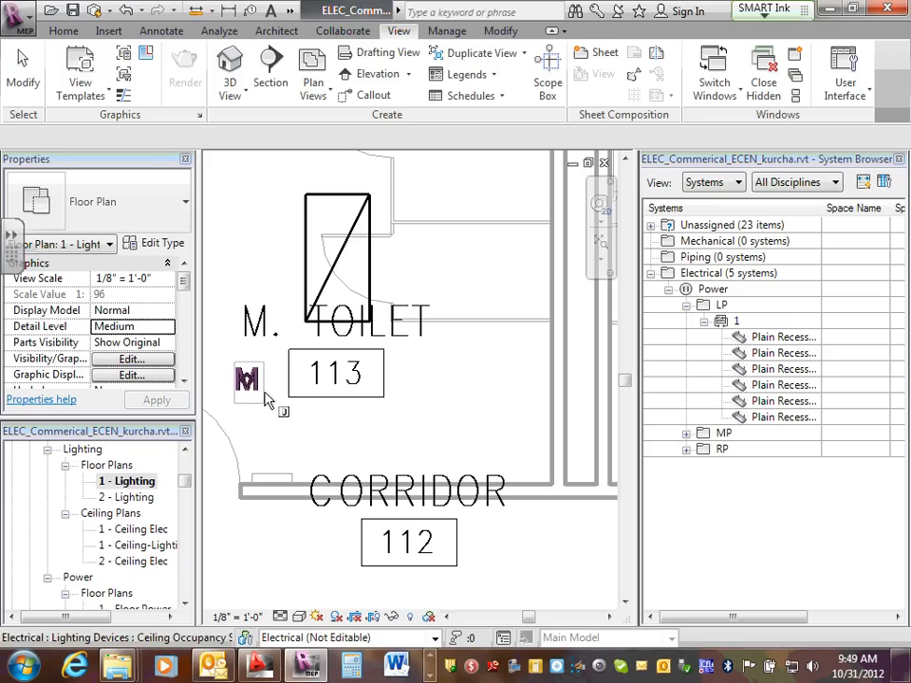
click(267, 404)
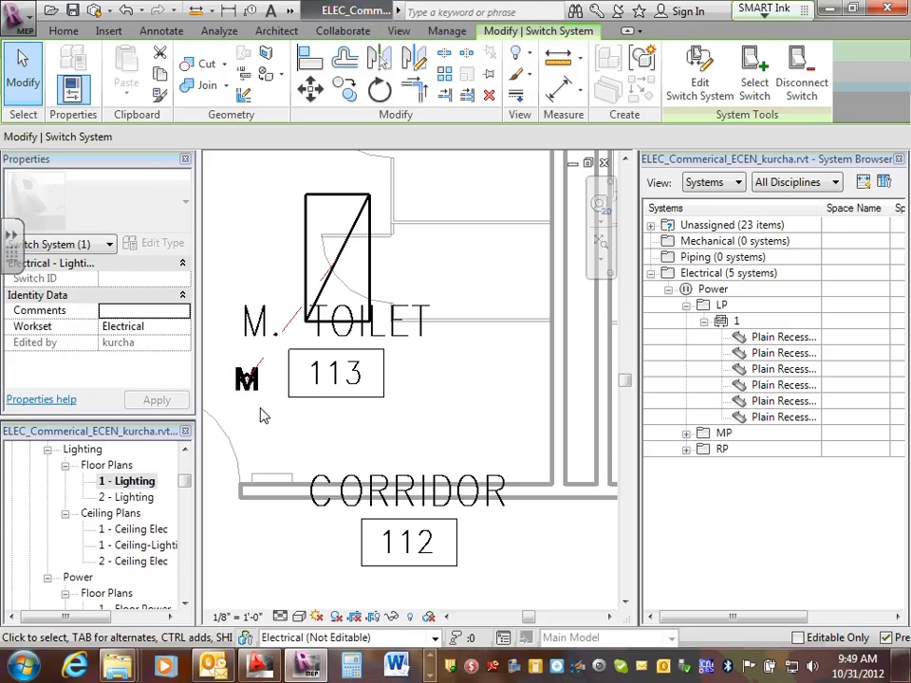
click(700, 71)
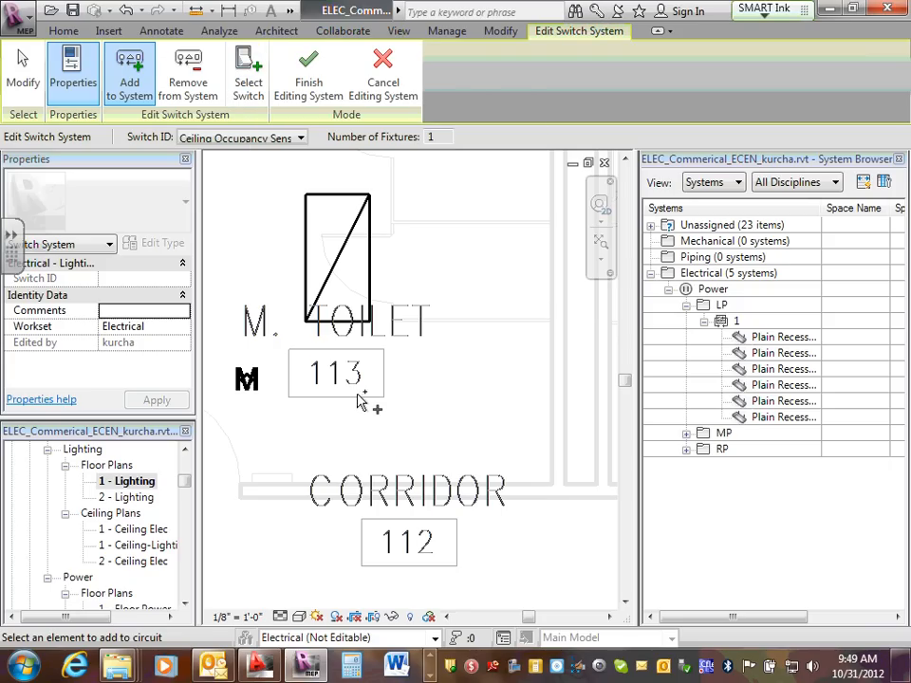
scroll(359, 401, down, 4)
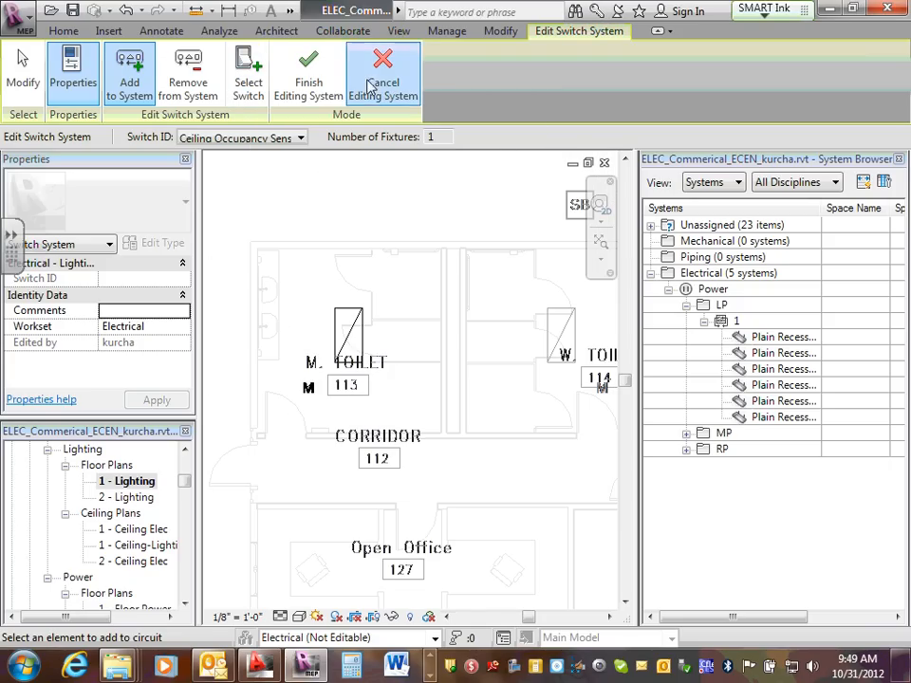
click(311, 82)
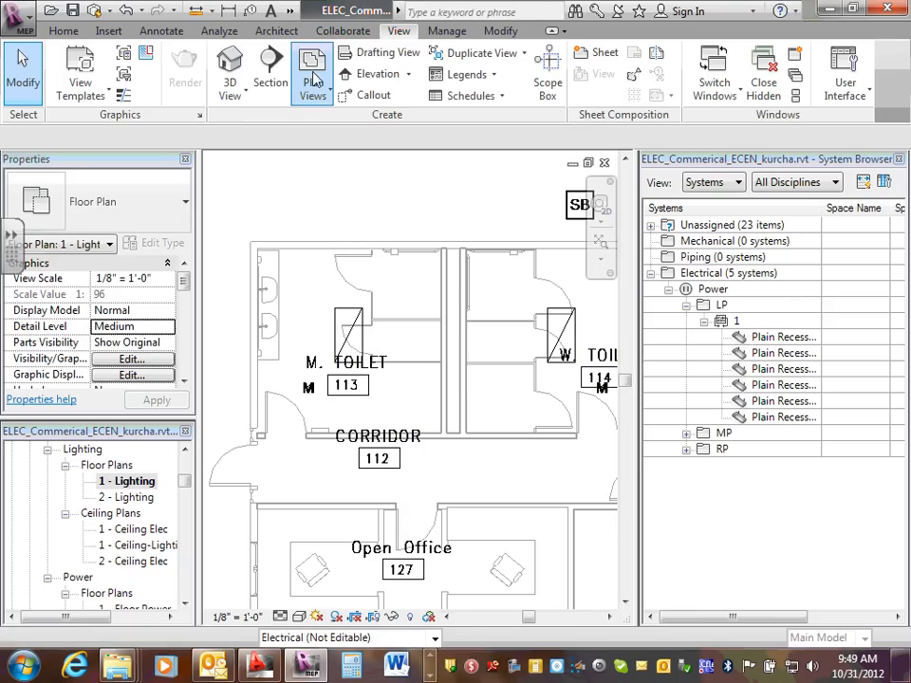
Examine the M. TOILET 113 fixture, panel LP and the room's occupancy sensor for their system assignments, and clear the selection.
click(359, 337)
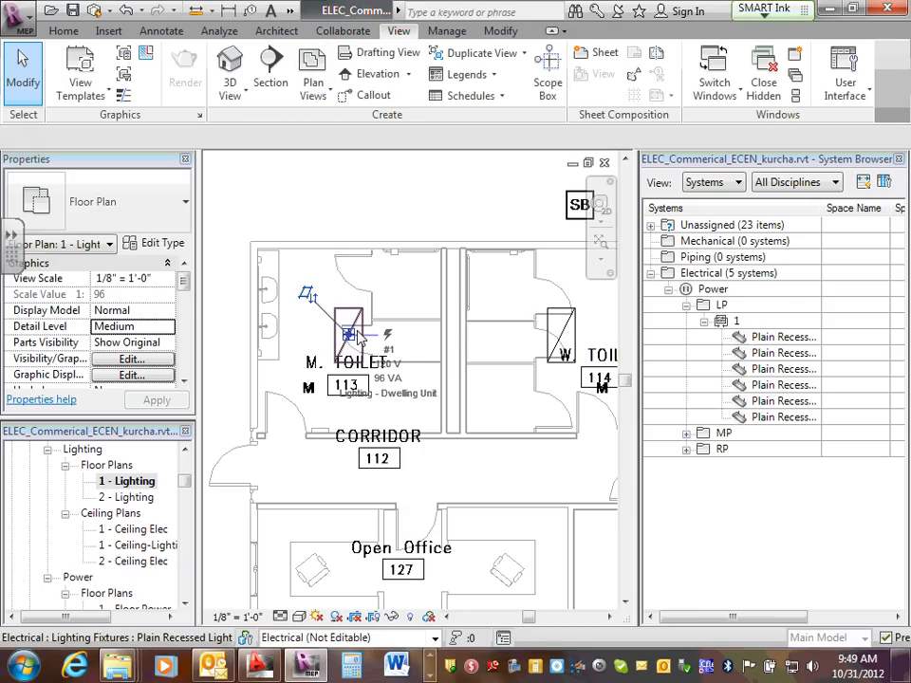
click(731, 305)
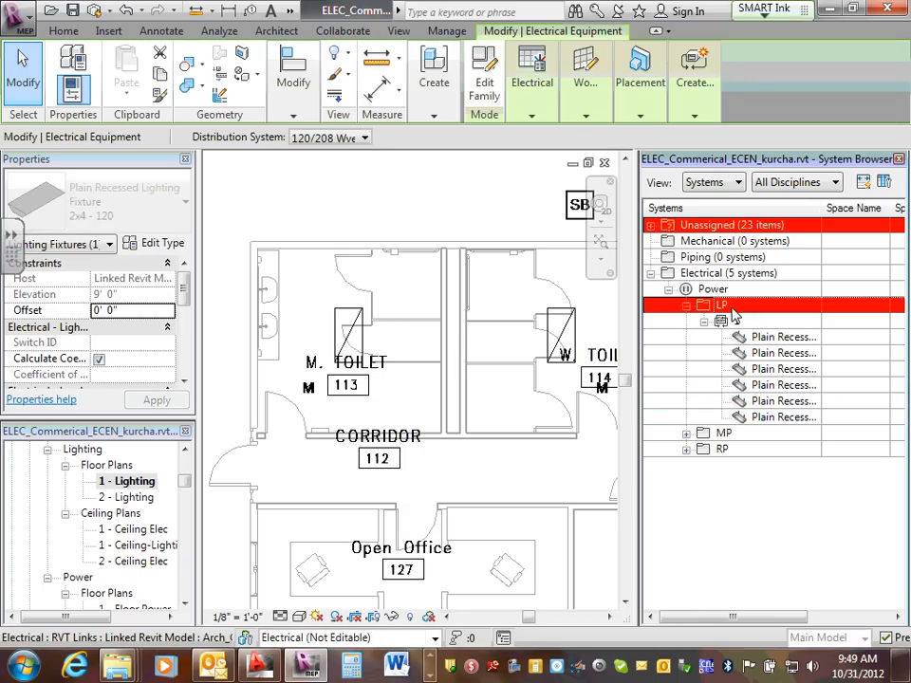
click(313, 391)
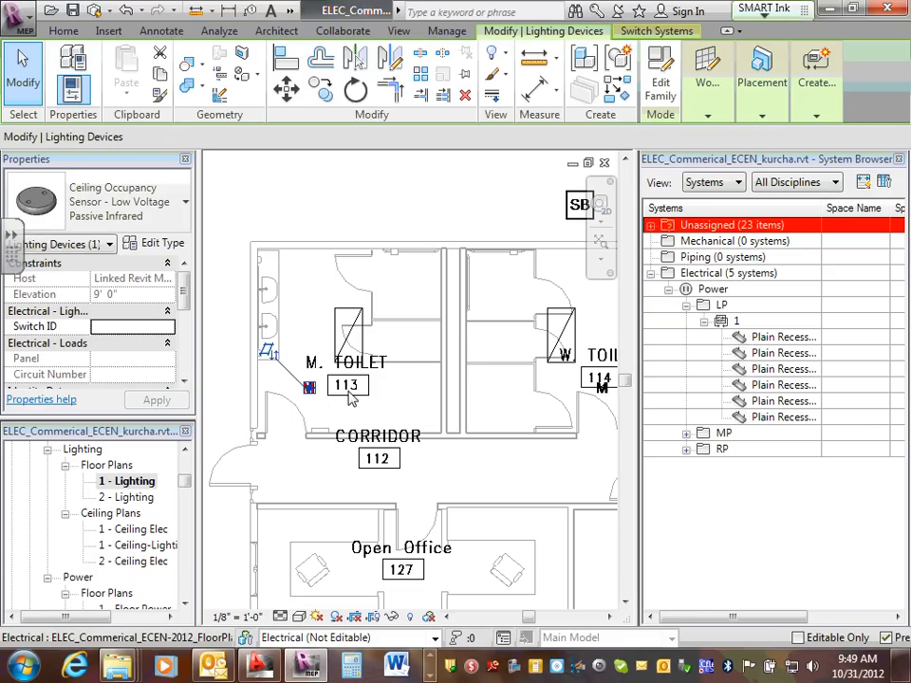
key(Escape)
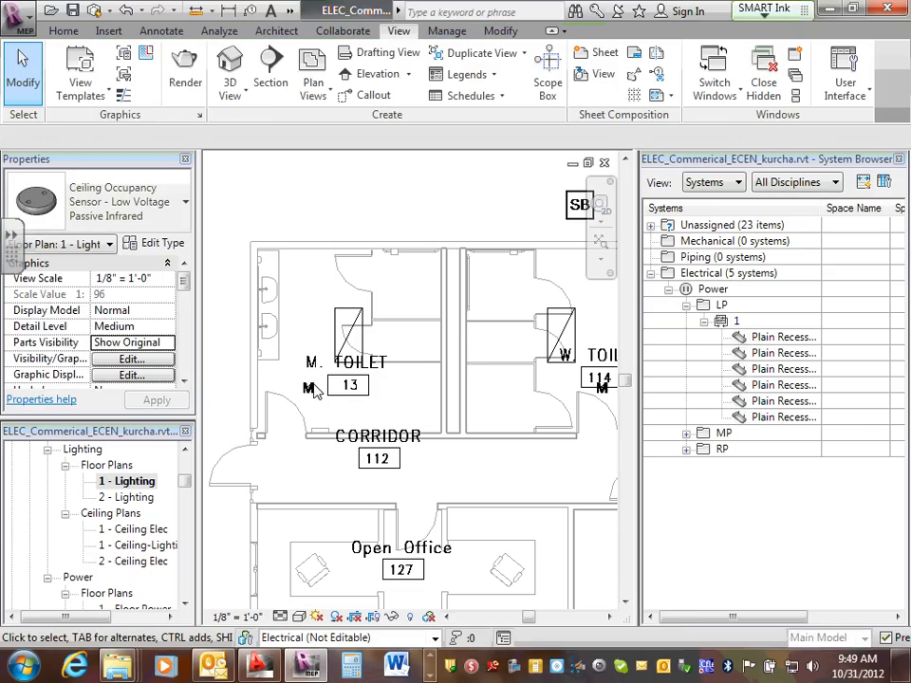
click(310, 389)
key(Escape)
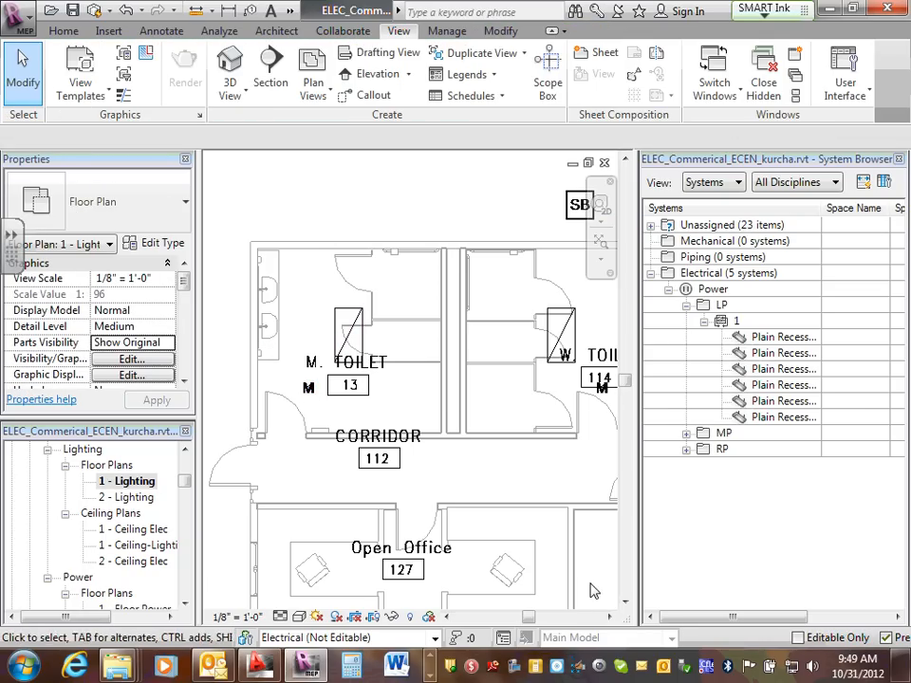
click(608, 621)
click(608, 622)
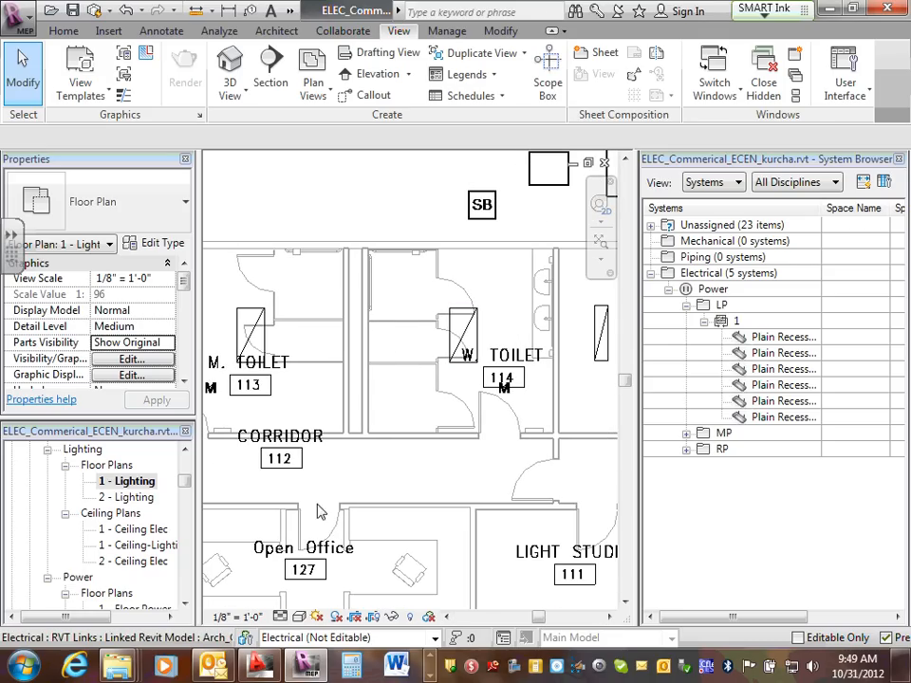
click(450, 618)
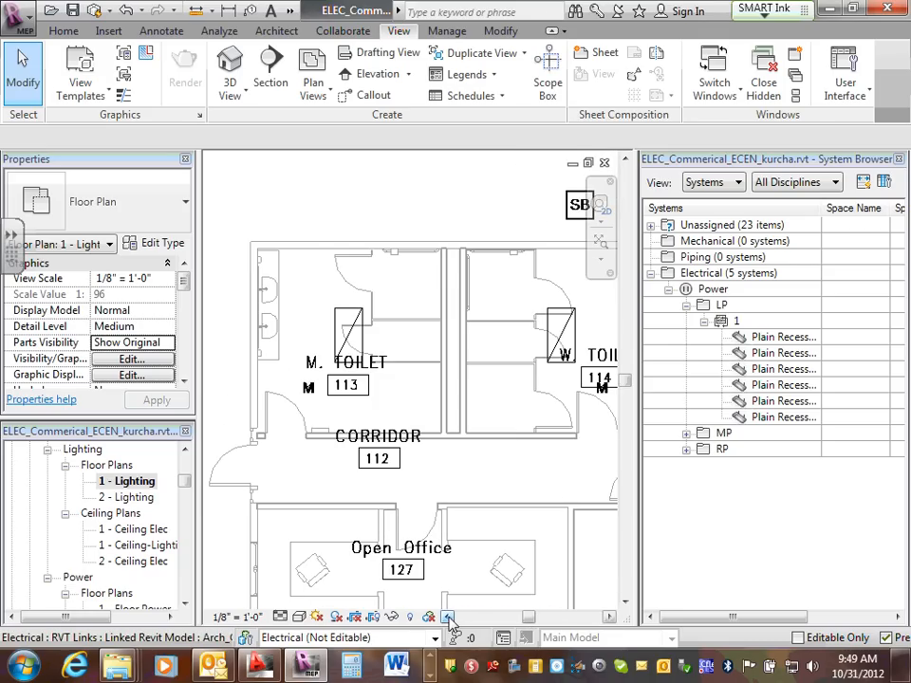
Set the Switch ID of the M. TOILET 113 ceiling occupancy sensor to OS1 and apply it.
click(309, 389)
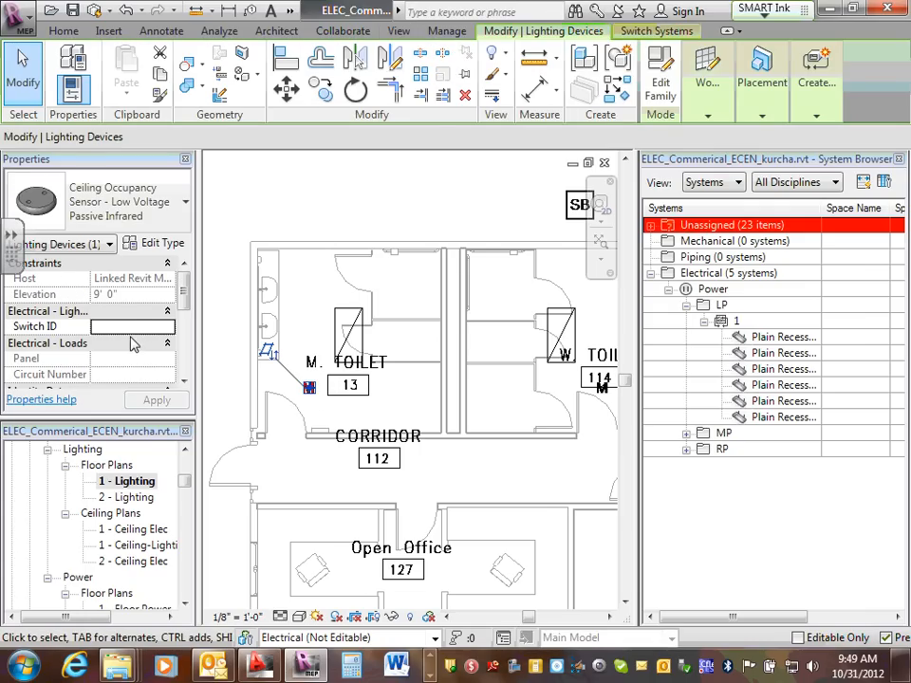
click(135, 327)
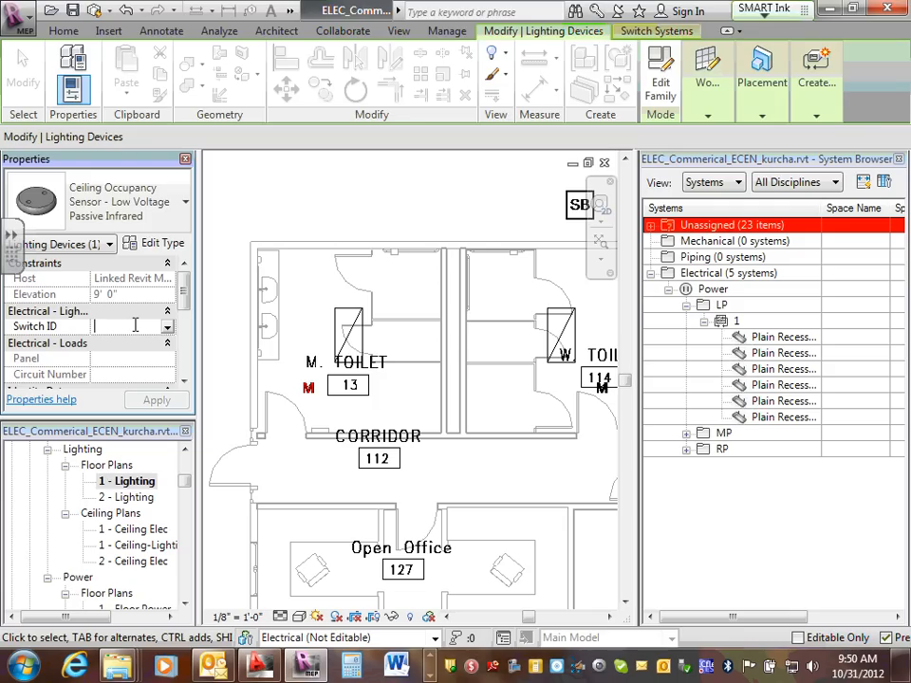
text(0)
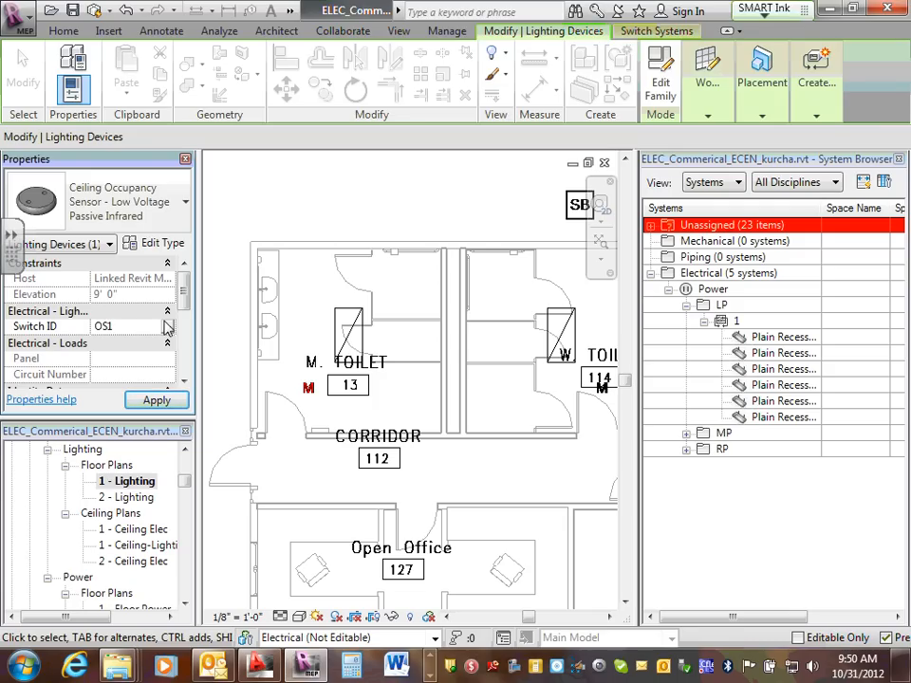
click(161, 404)
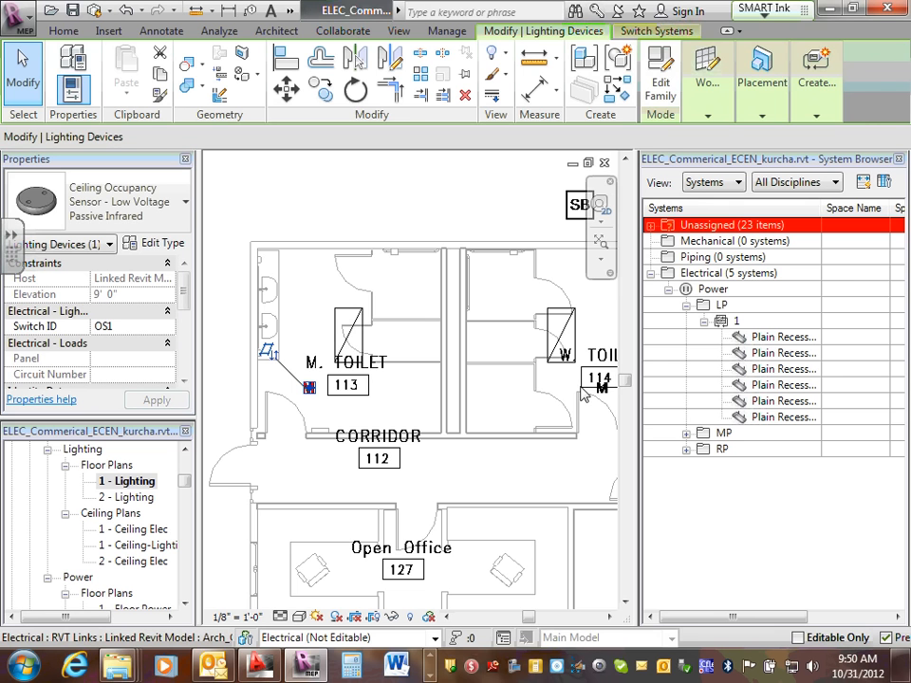
Check the M. TOILET 113 fixture's Switch ID and review its type properties, leaving them unchanged and clearing the selection.
click(445, 344)
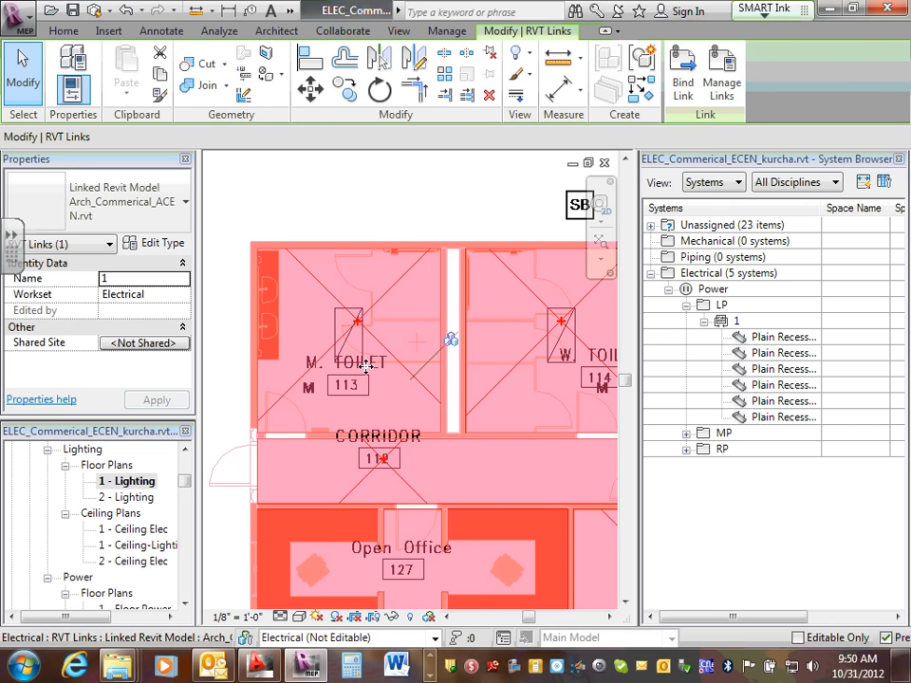
key(Escape)
click(340, 346)
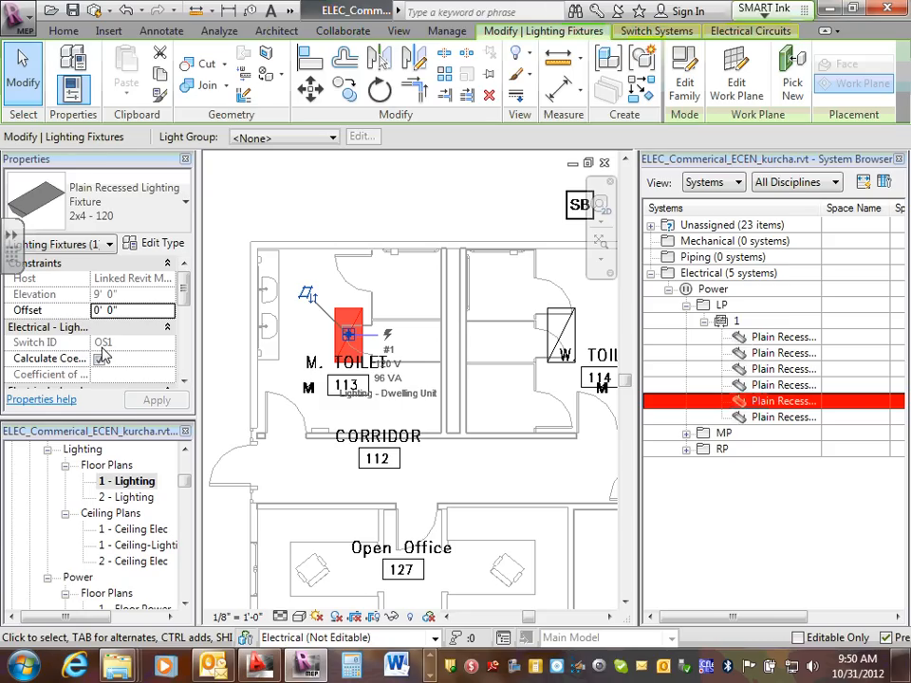
key(Escape)
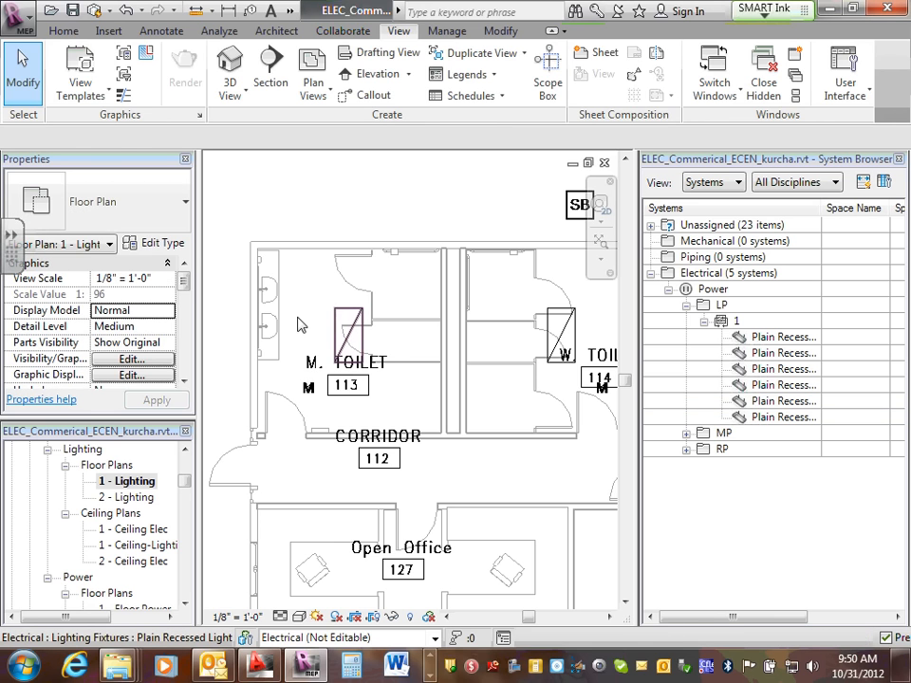
click(341, 328)
click(153, 244)
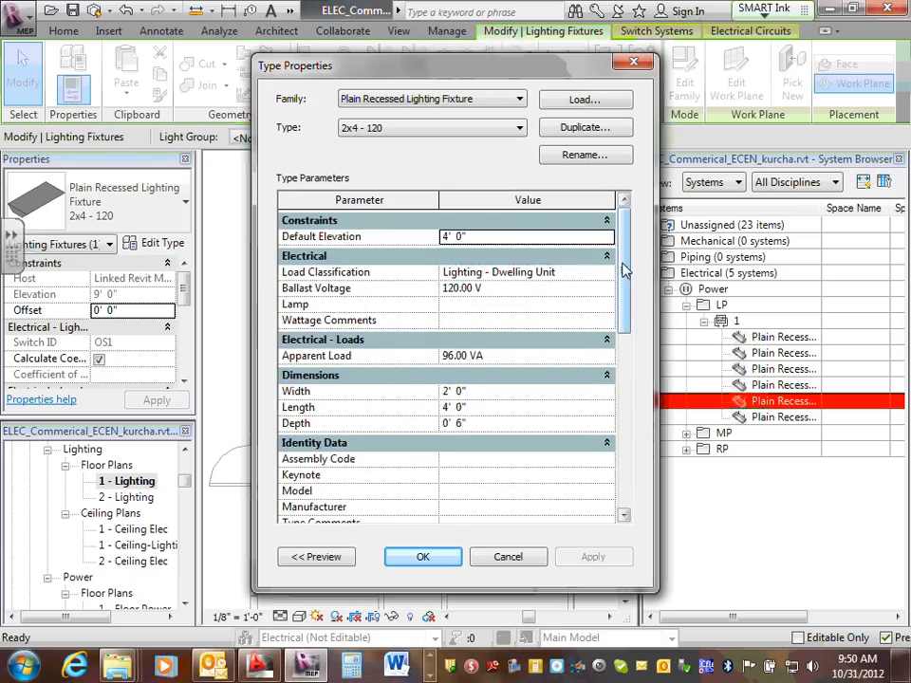
drag(624, 270, 624, 436)
click(531, 558)
key(Escape)
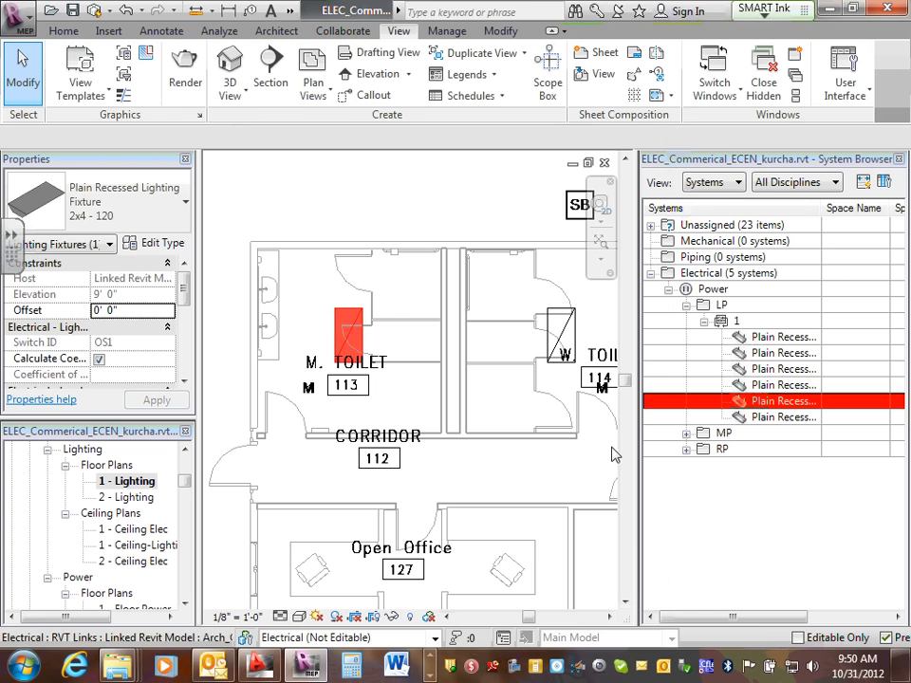
Create a switch system for the 2x4 recessed lighting fixture in W. TOILET 114.
click(609, 618)
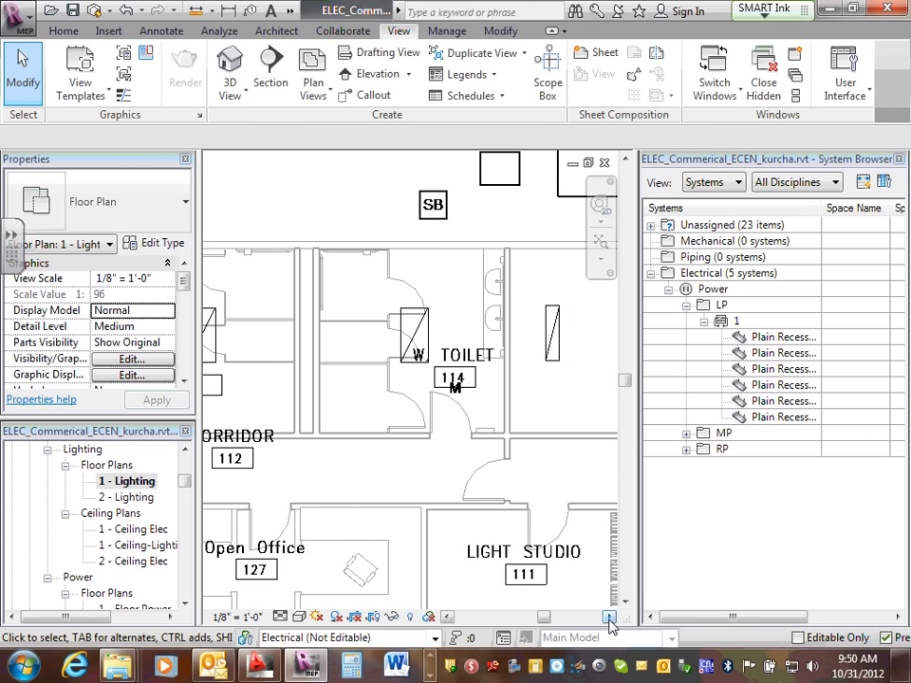
scroll(439, 301, up, 2)
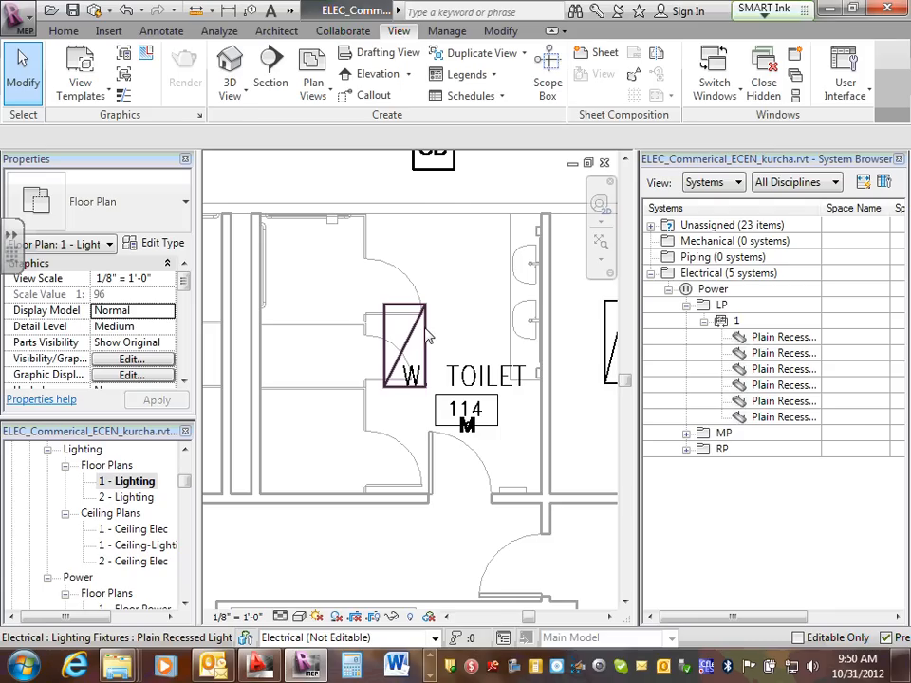
click(425, 332)
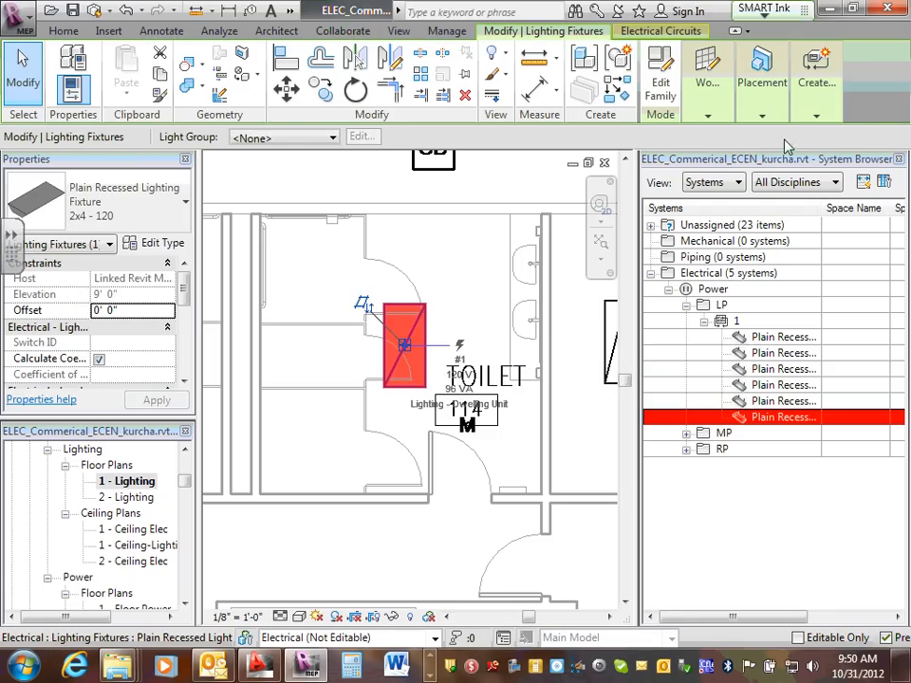
click(816, 90)
click(810, 142)
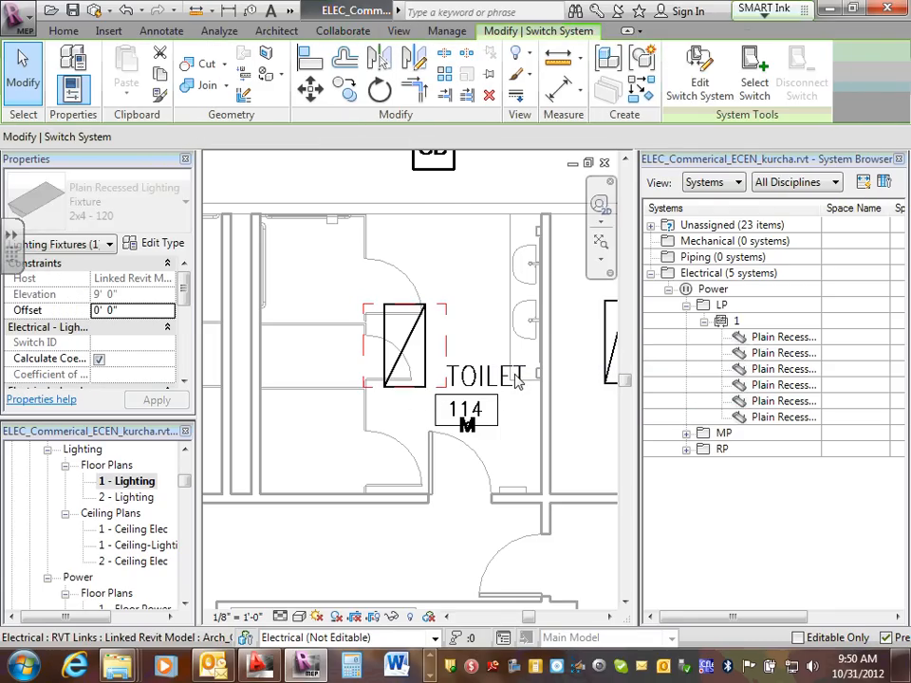
Assign the W. TOILET 114 ceiling occupancy sensor to that room's switch system and finish editing the system.
click(755, 78)
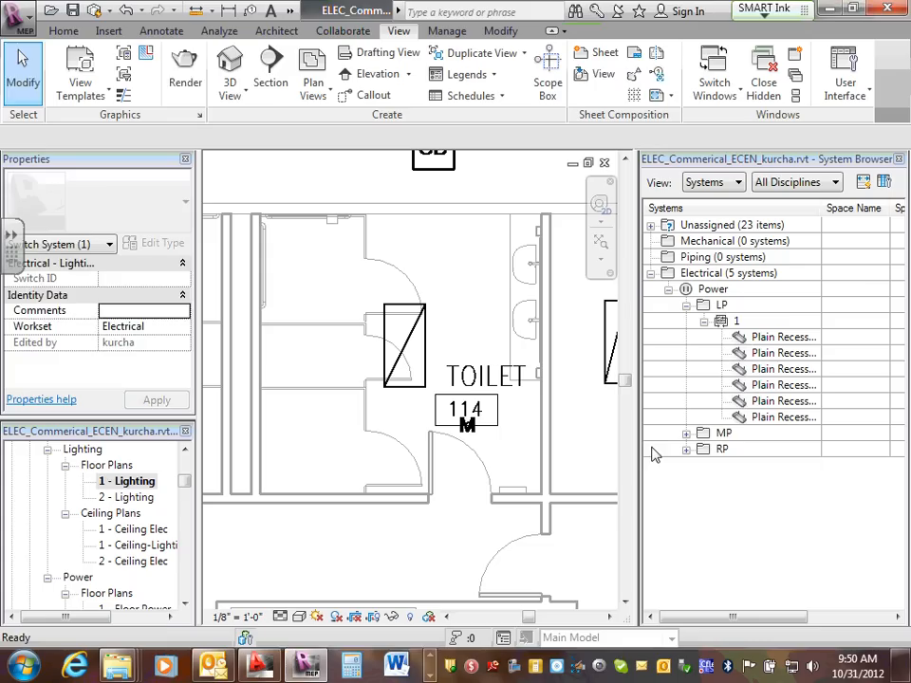
click(469, 427)
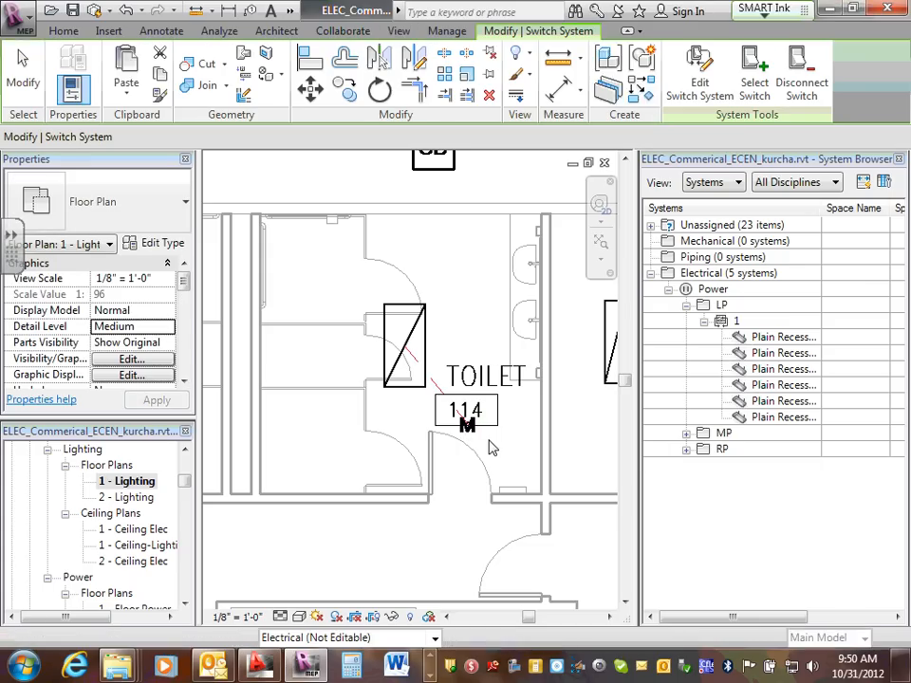
click(702, 87)
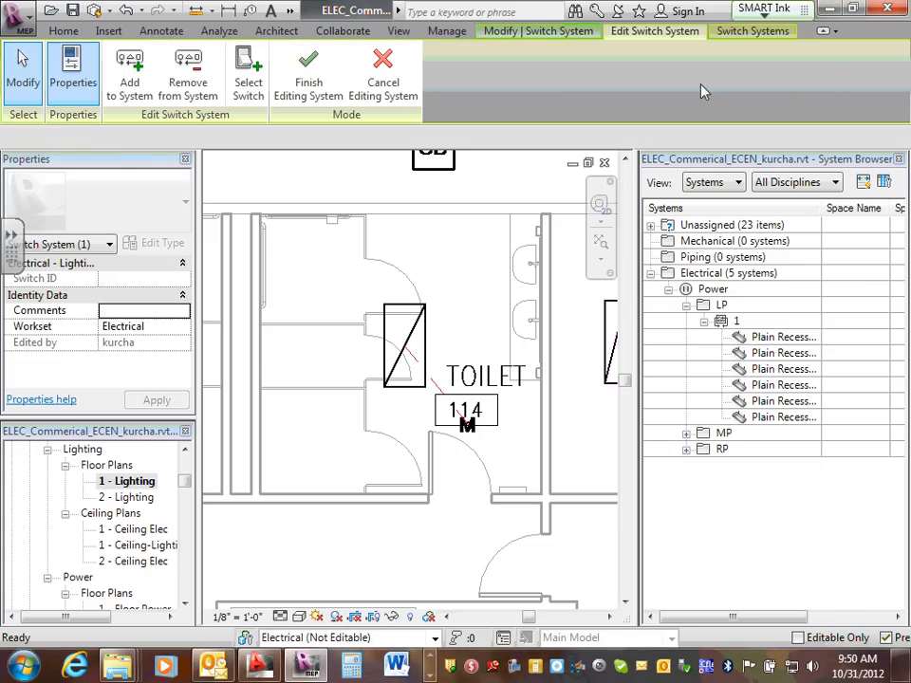
click(307, 82)
click(611, 617)
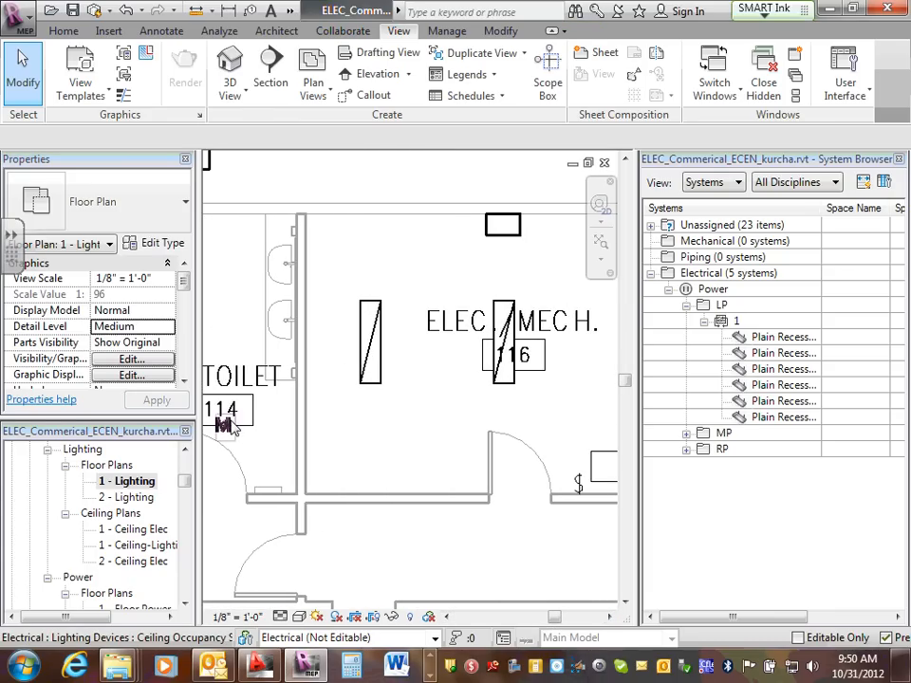
Set the Switch ID of the W. TOILET 114 ceiling occupancy sensor to OS2.
click(228, 426)
click(115, 327)
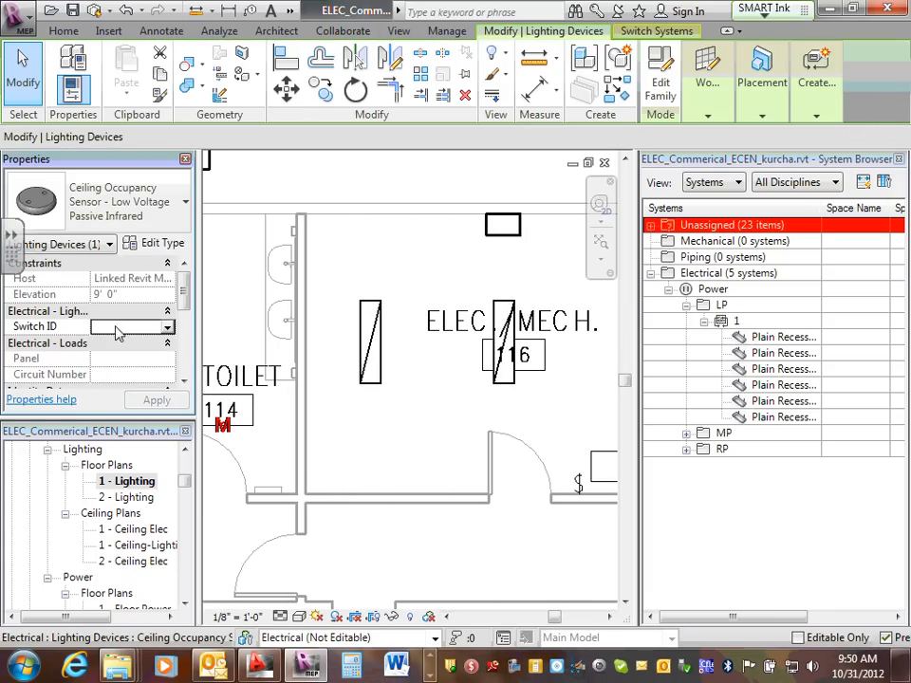
click(115, 327)
text(OS2)
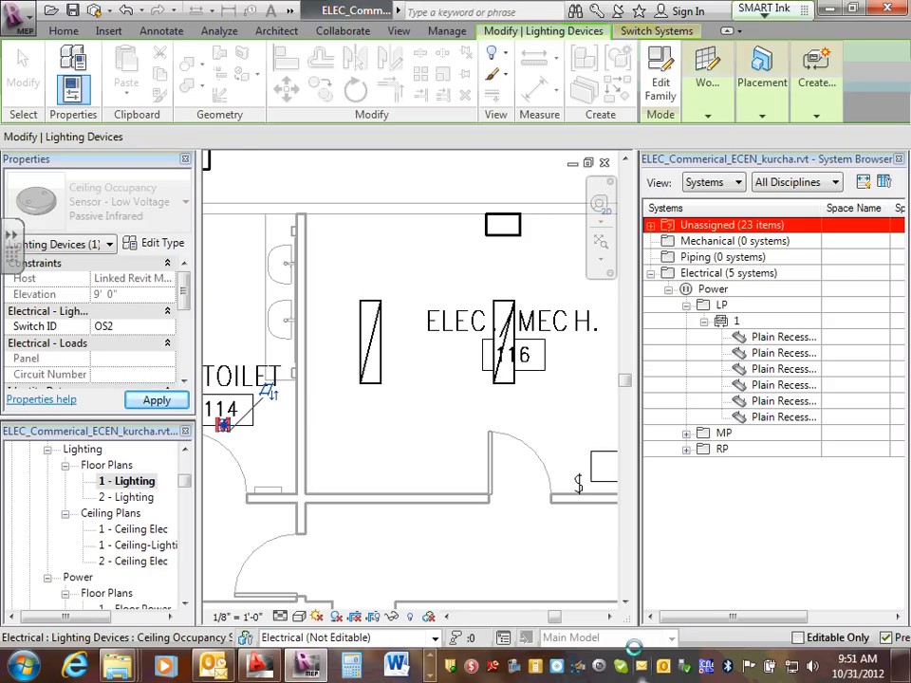
Create a switch system for the 1x4 recessed lighting fixture nearest the toilet wall in ELEC./MECH. 116.
click(609, 618)
click(609, 618)
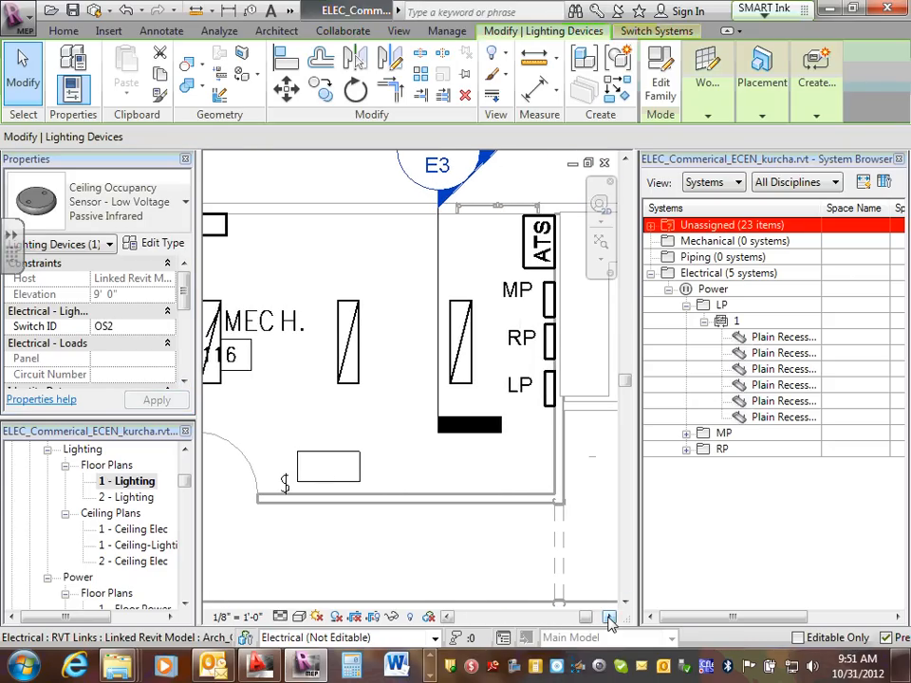
click(448, 618)
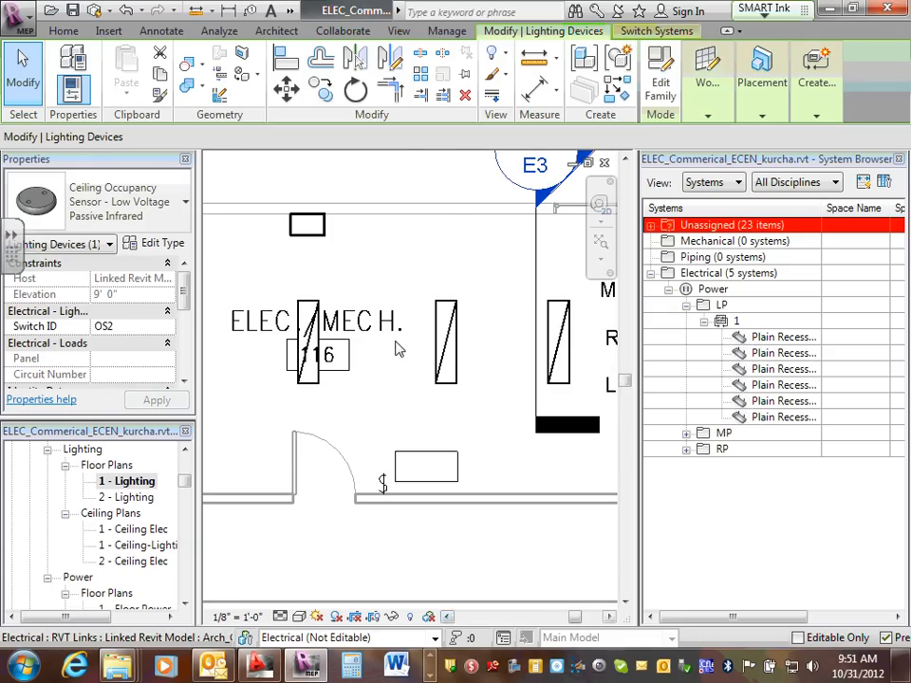
scroll(399, 351, down, 4)
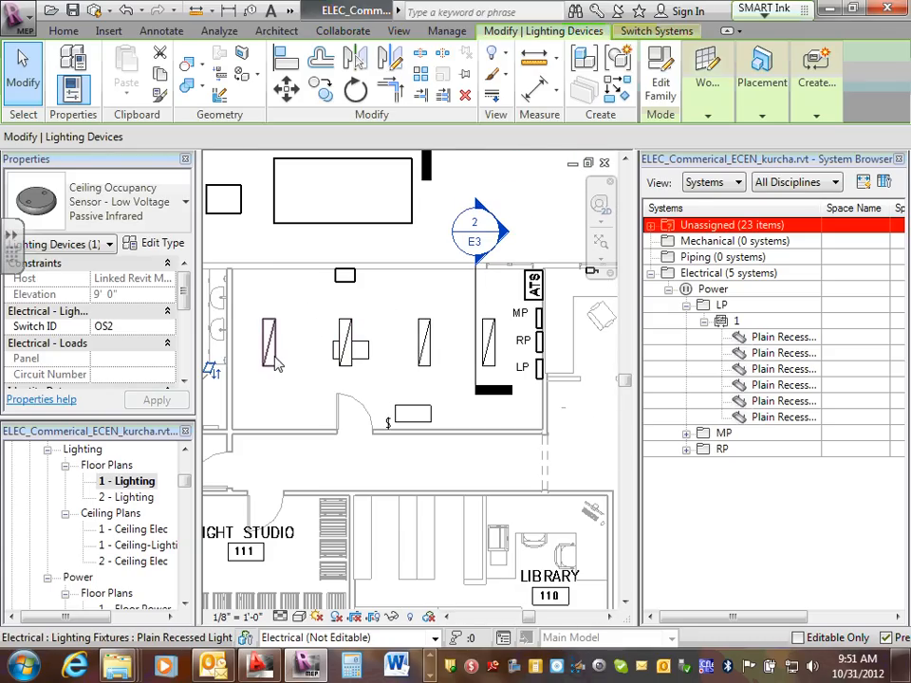
click(272, 359)
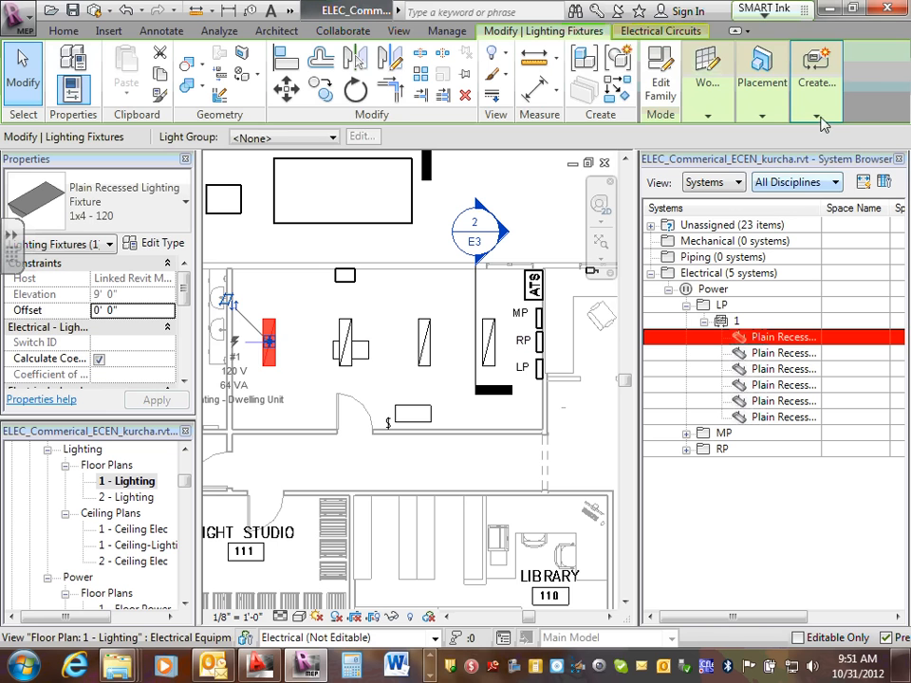
click(818, 118)
click(808, 159)
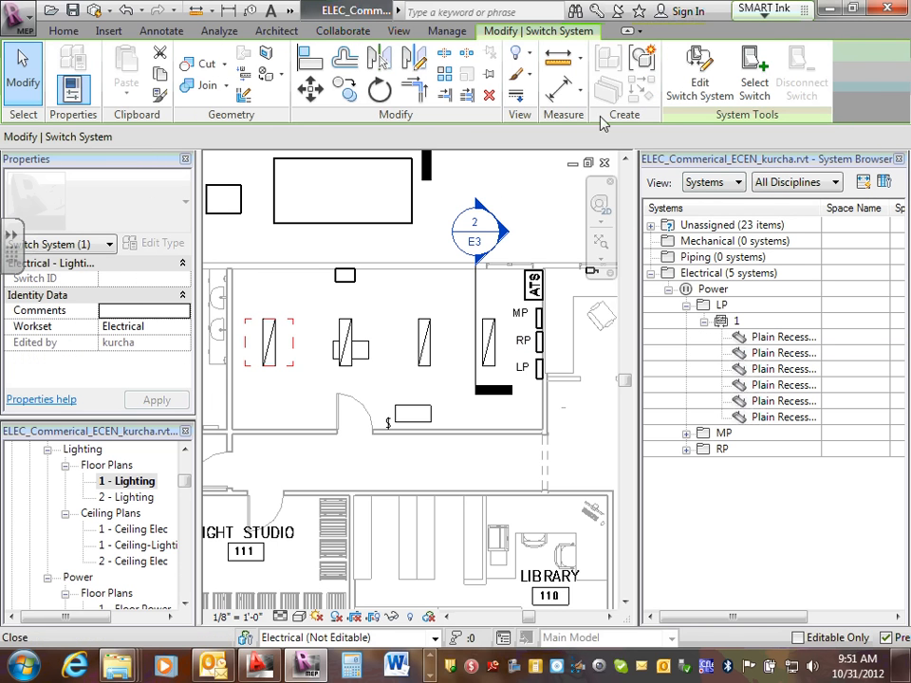
Assign the single pole switch beside the ELEC./MECH. 116 door to that room's switch system.
click(757, 87)
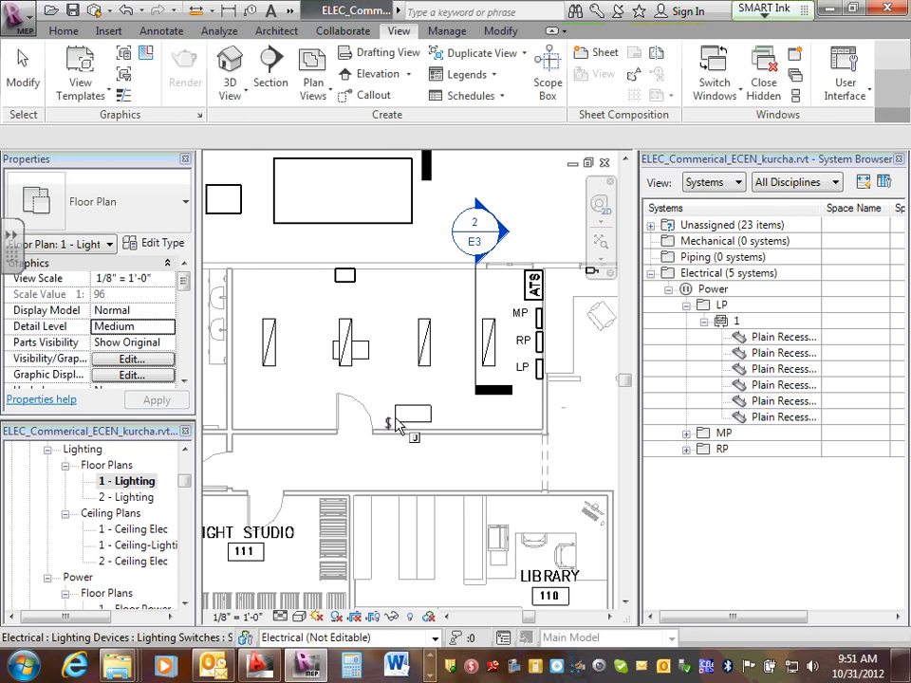
scroll(389, 425, up, 2)
click(387, 425)
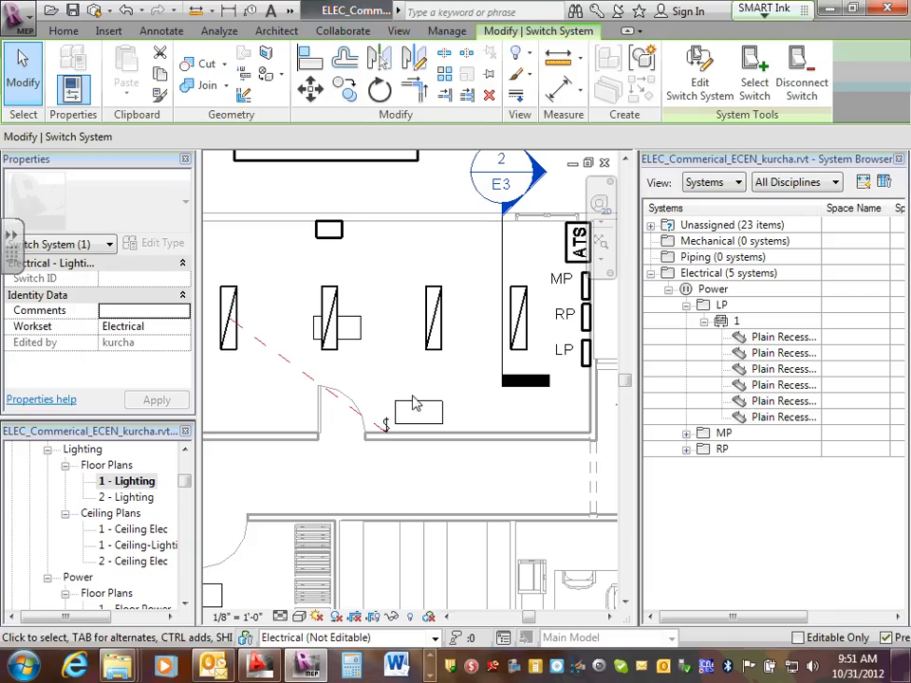
Add the other three 1x4 fixtures in ELEC./MECH. 116 to the switch system and finish editing it.
click(699, 84)
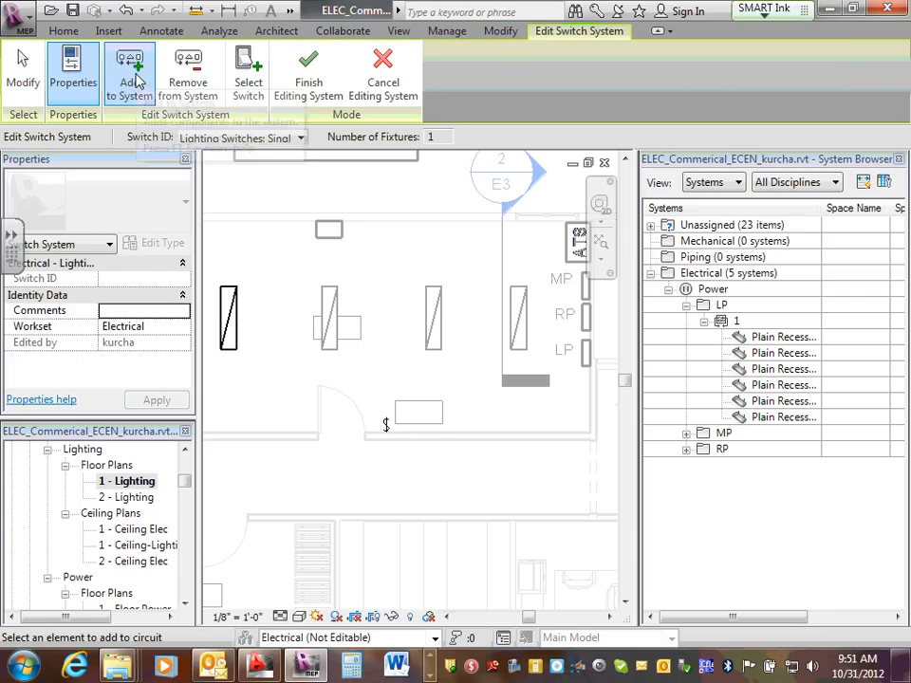
click(132, 84)
click(331, 353)
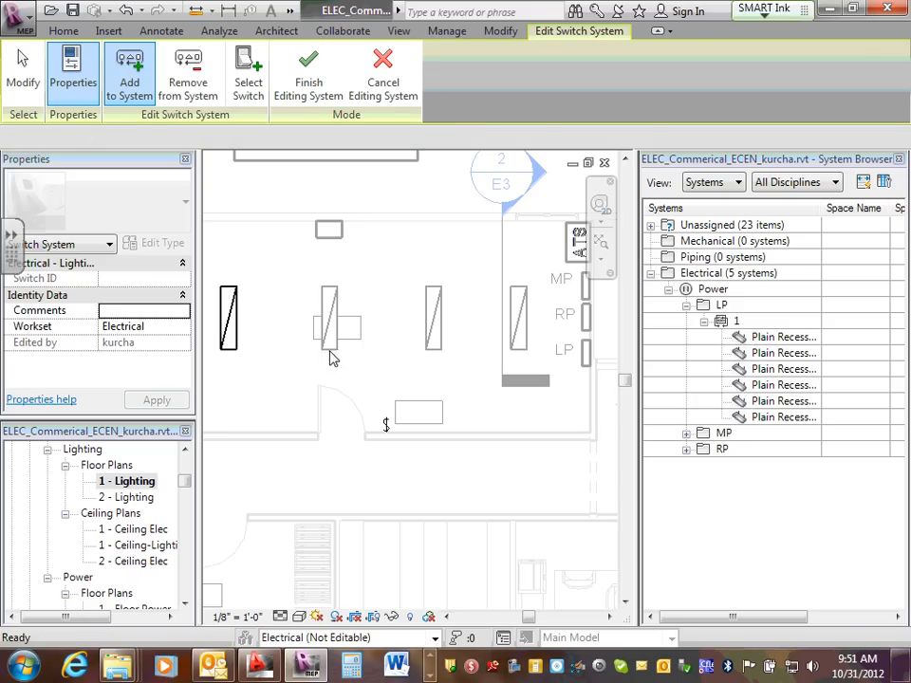
click(436, 353)
click(523, 359)
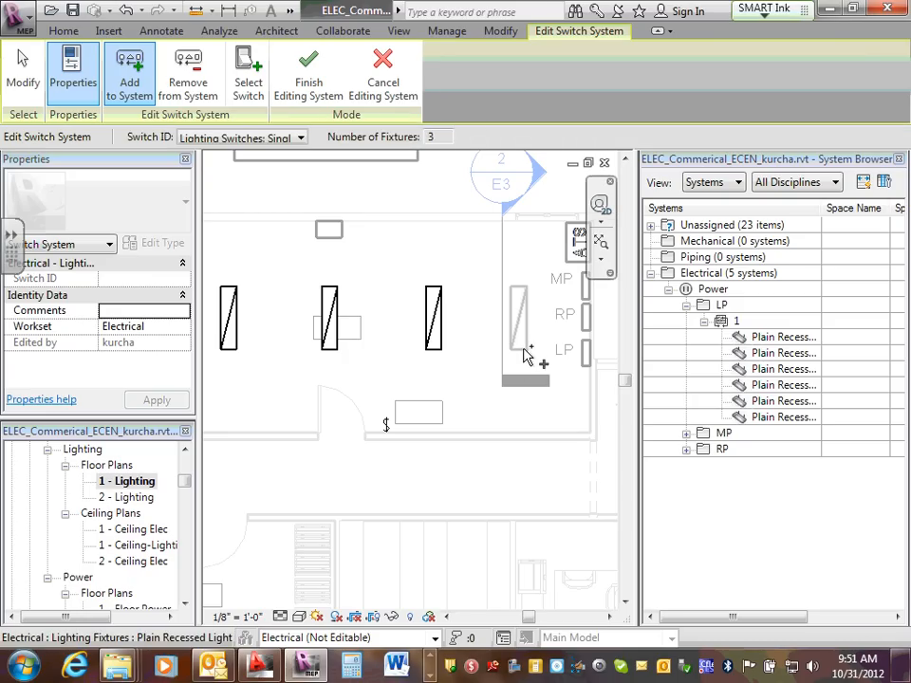
scroll(528, 355, down, 2)
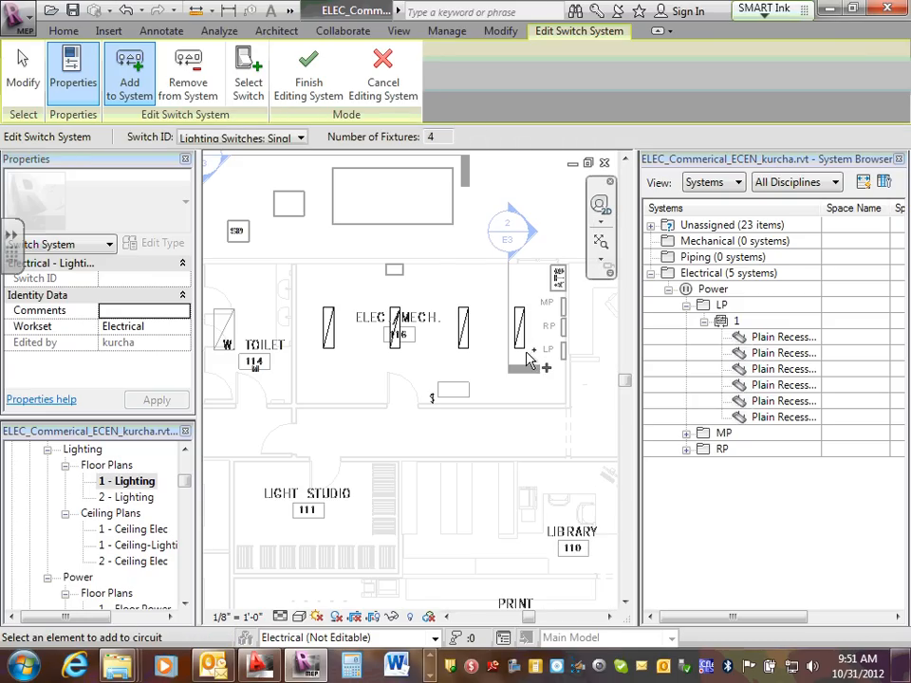
click(309, 76)
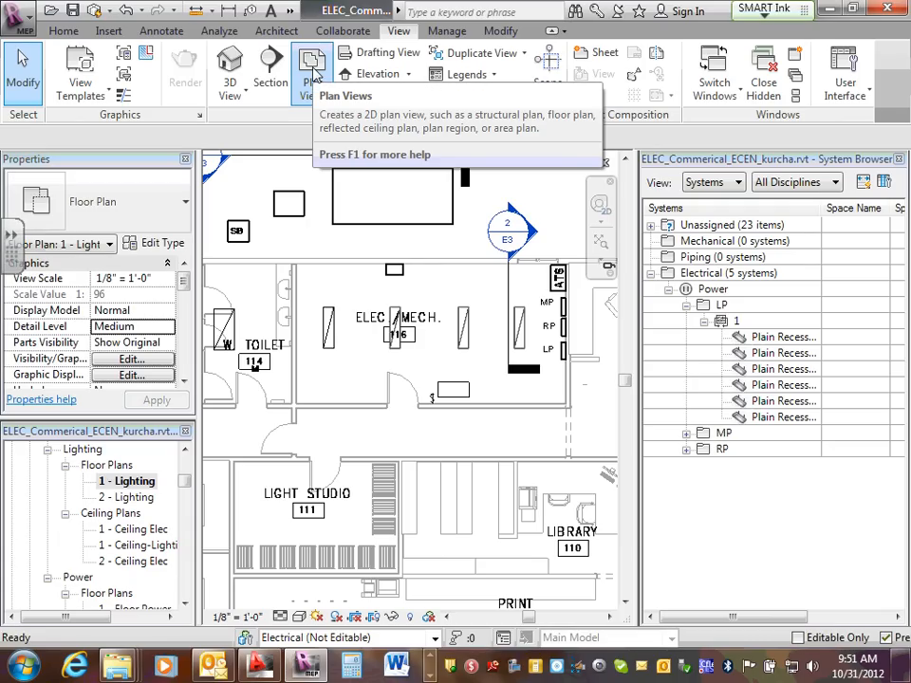
Set the Switch ID of the ELEC./MECH. 116 single pole switch to a and apply it.
click(432, 402)
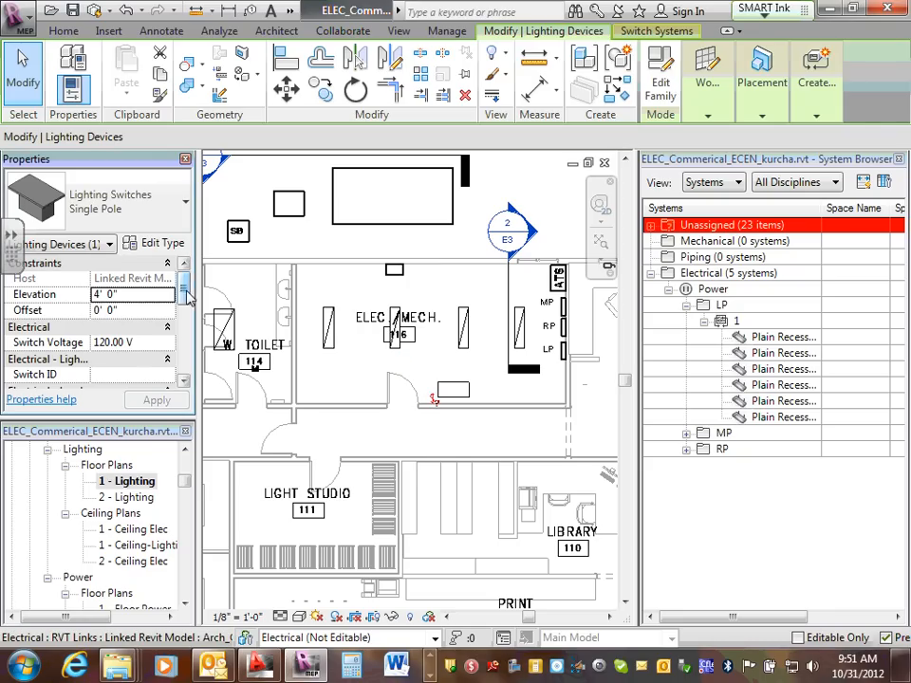
scroll(185, 297, down, 1)
click(136, 324)
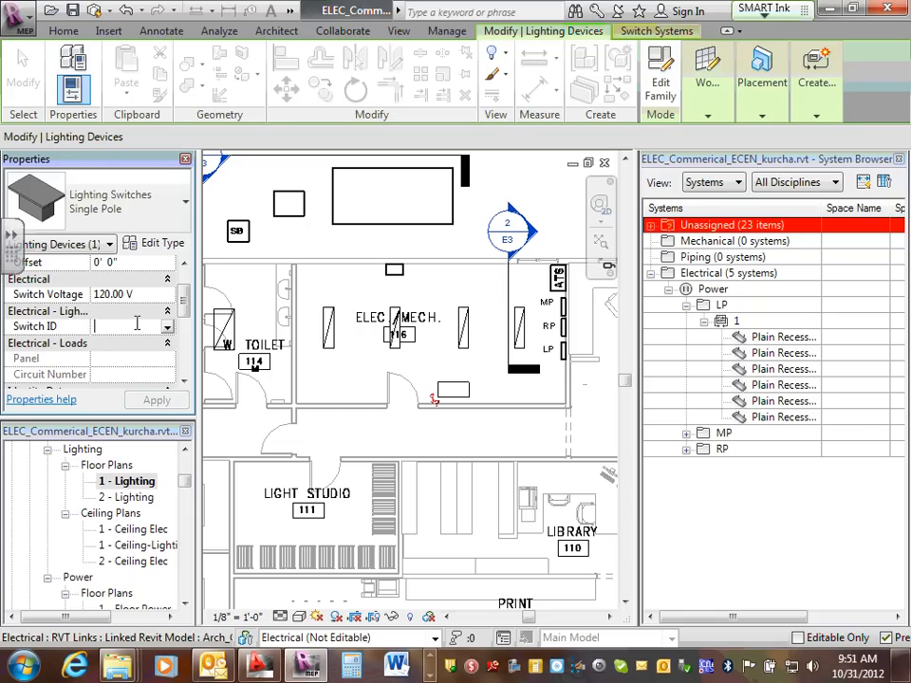
text(a)
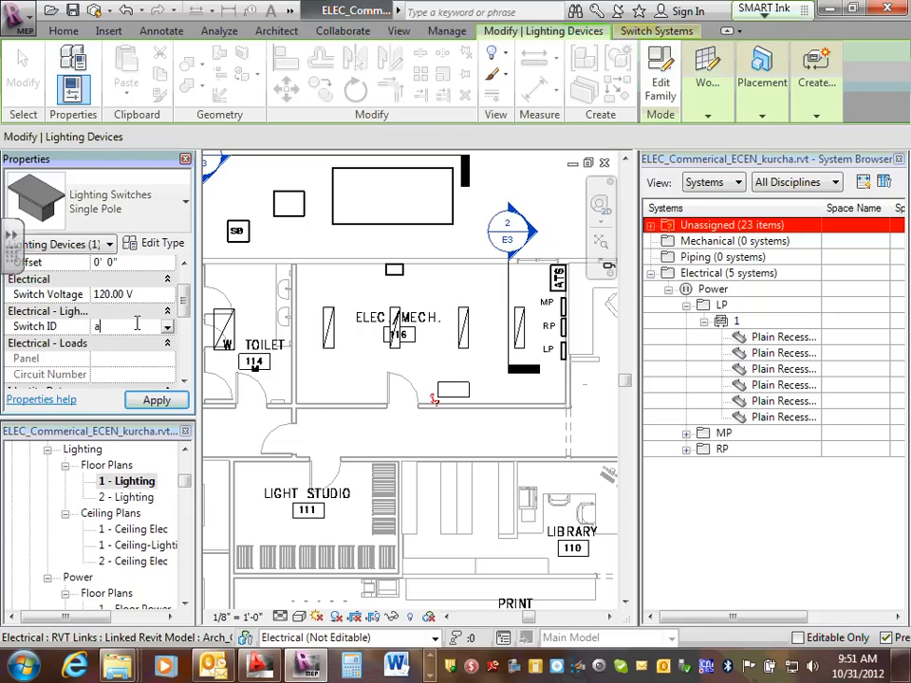
click(152, 401)
click(468, 427)
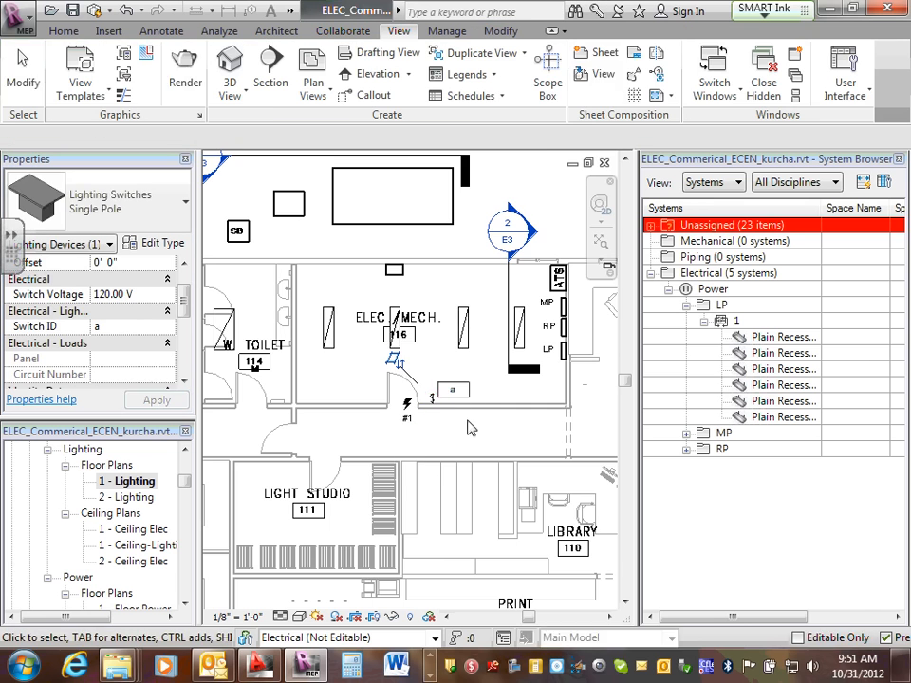
Check the switch's tag and the Switch ID of the third 1x4 fixture in ELEC./MECH. 116, then clear the selection.
scroll(458, 399, up, 3)
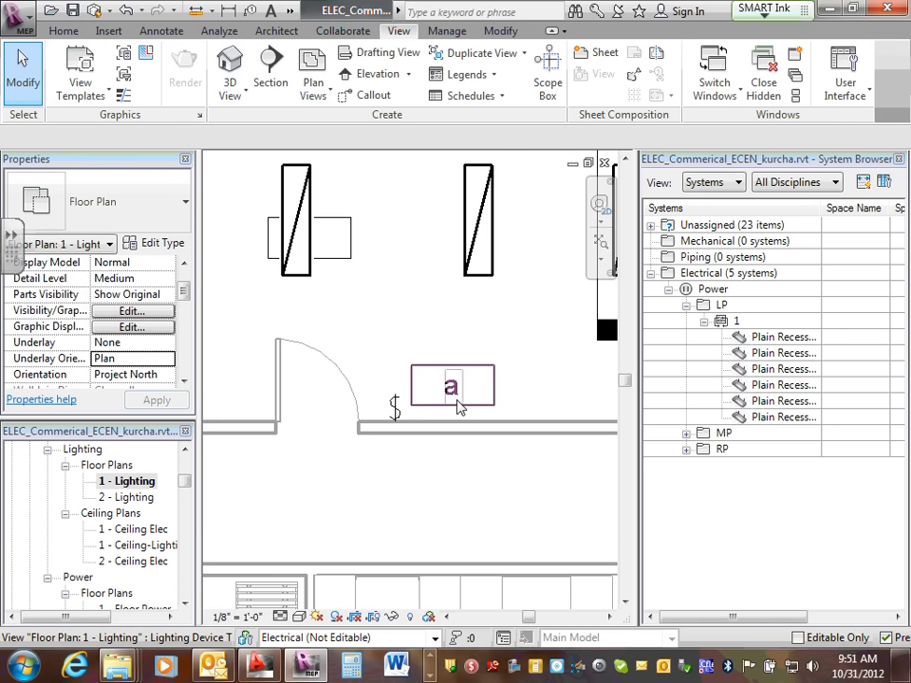
scroll(449, 406, down, 3)
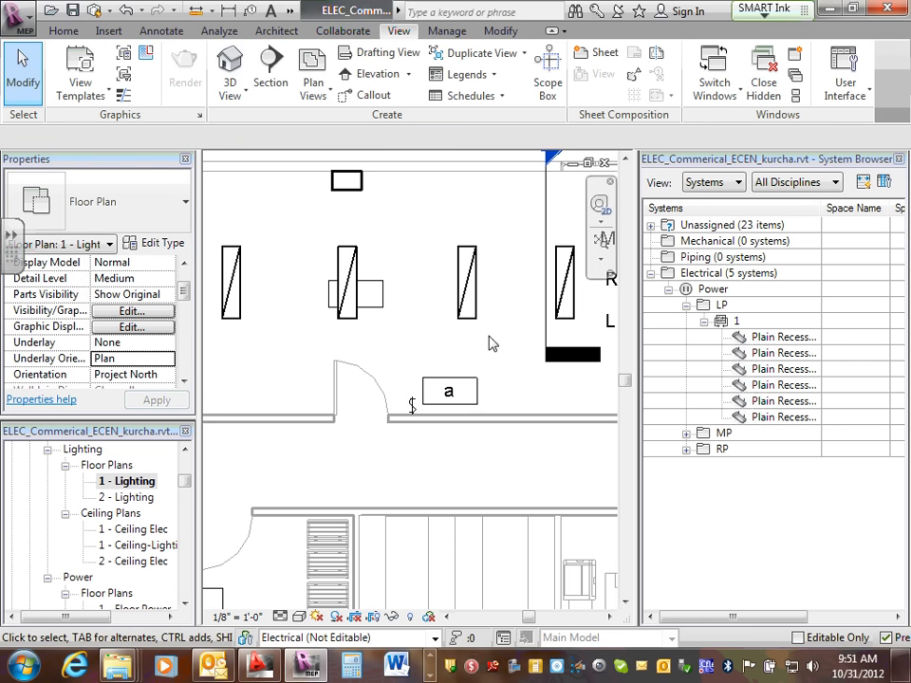
click(466, 285)
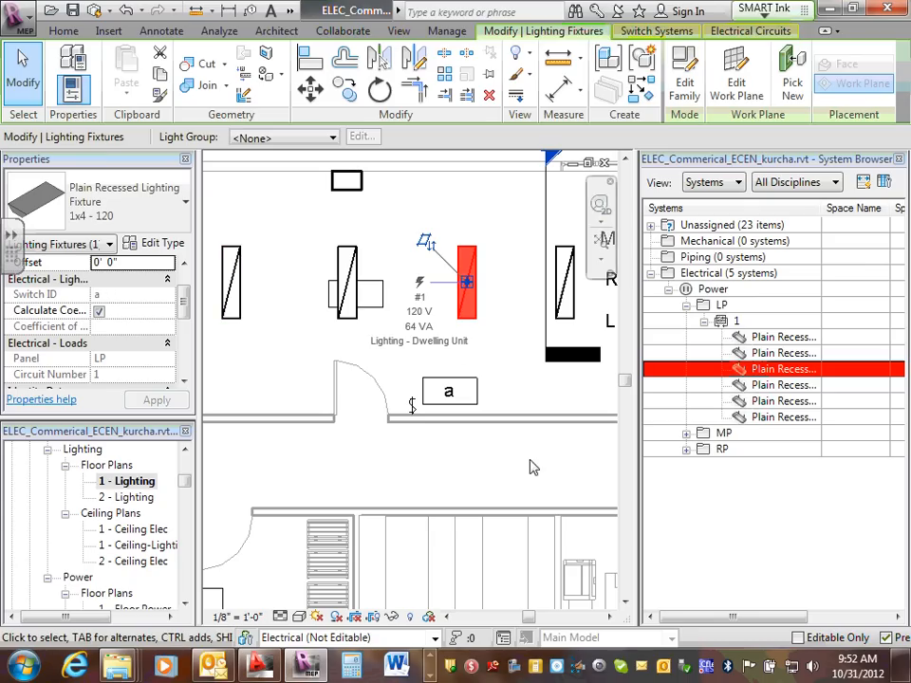
click(523, 382)
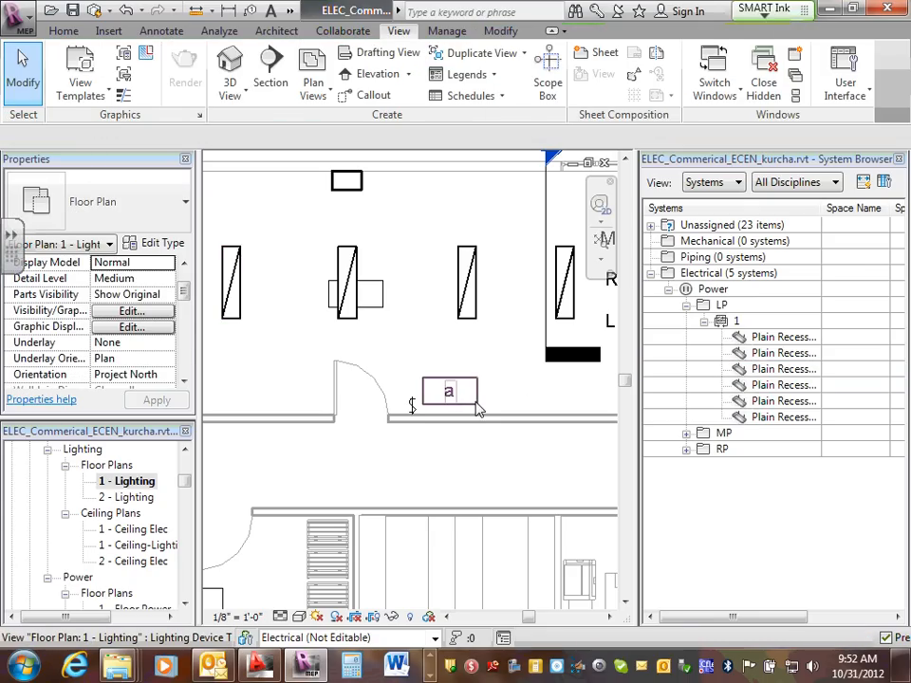
Move the boxed light switch tag down against the wall beside the ELEC./MECH. 116 switch.
click(481, 409)
mouse_move(452, 409)
mouse_down()
mouse_move(416, 402)
mouse_move(413, 421)
mouse_move(469, 422)
mouse_move(457, 425)
mouse_move(453, 409)
mouse_up()
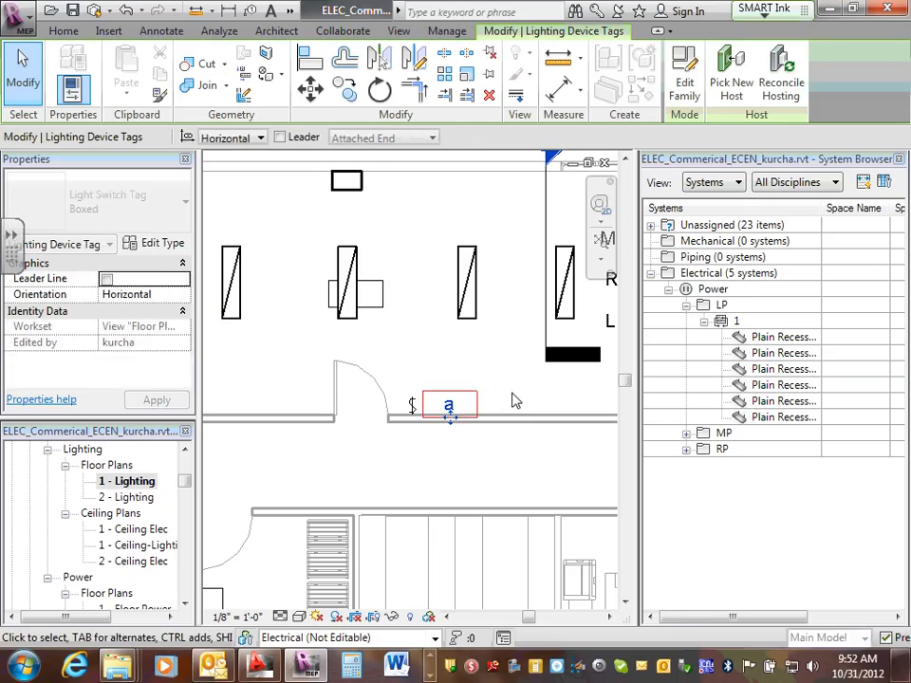
click(514, 398)
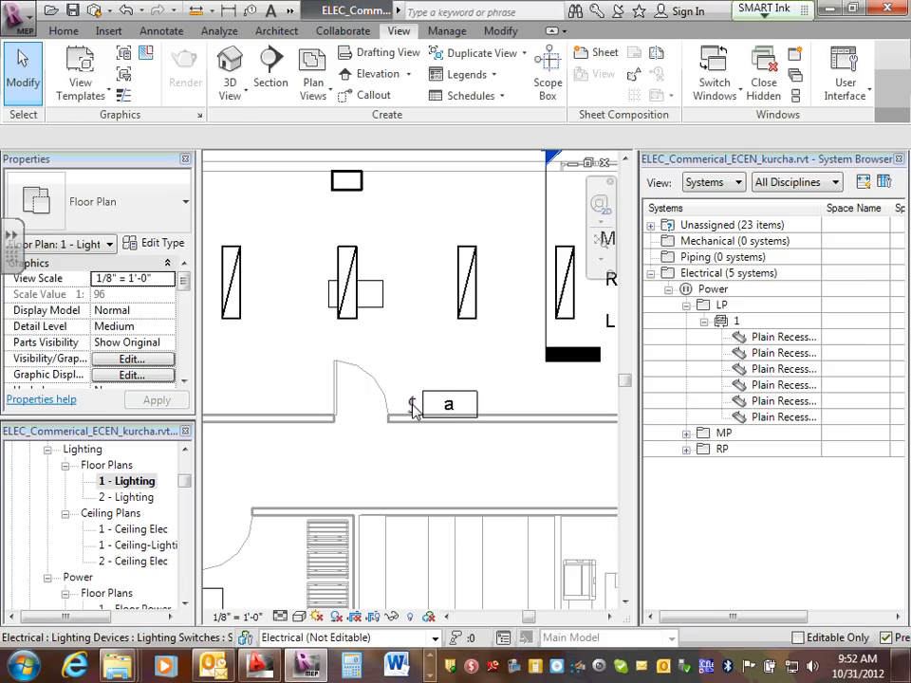
Compare the Switch ID and electrical properties of the ELEC./MECH. 116 single pole switch with those of the third 1x4 fixture.
click(415, 410)
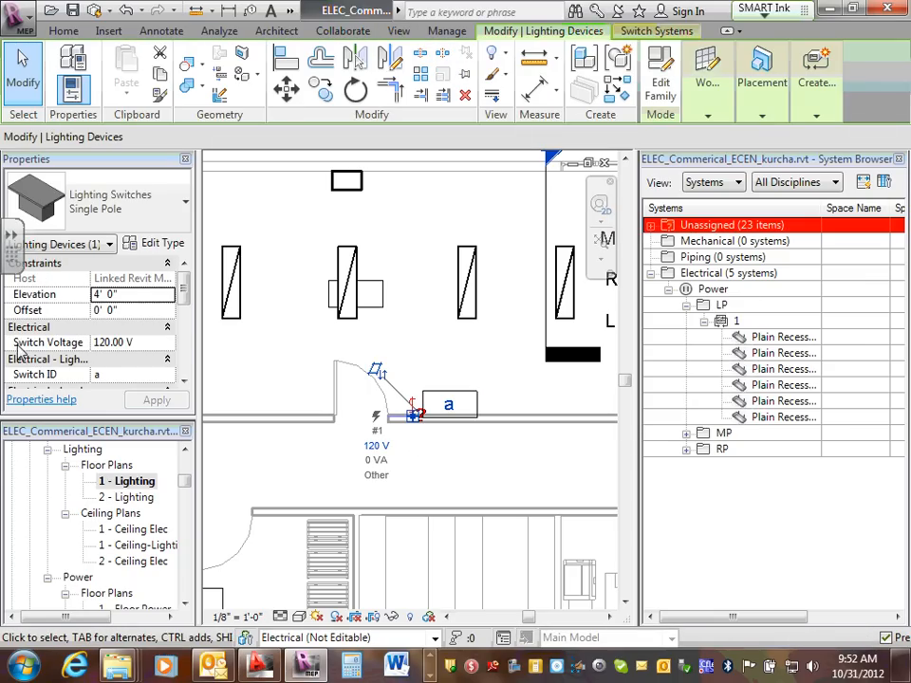
scroll(184, 300, down, 2)
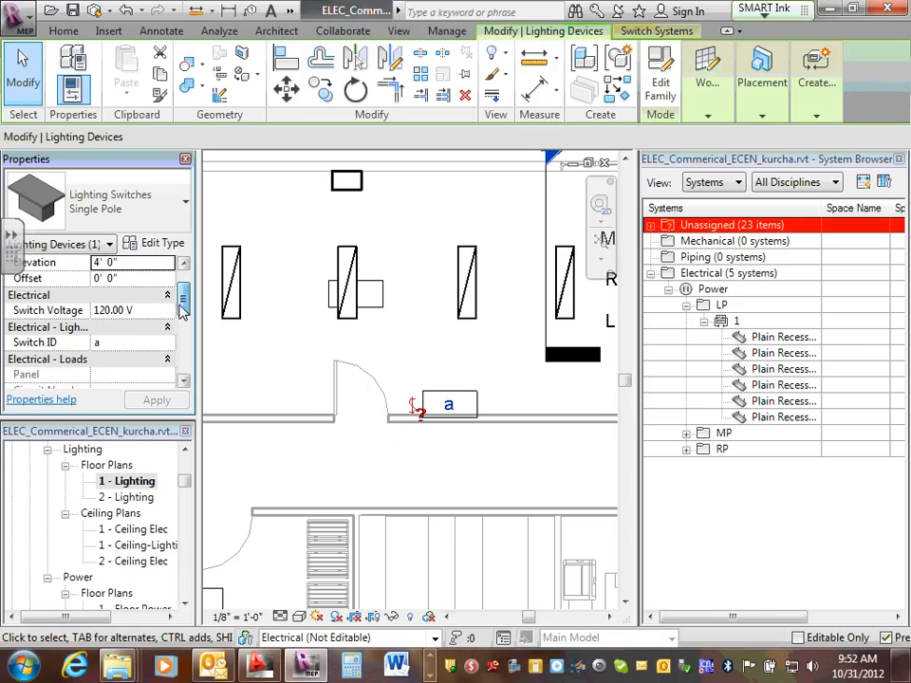
click(118, 343)
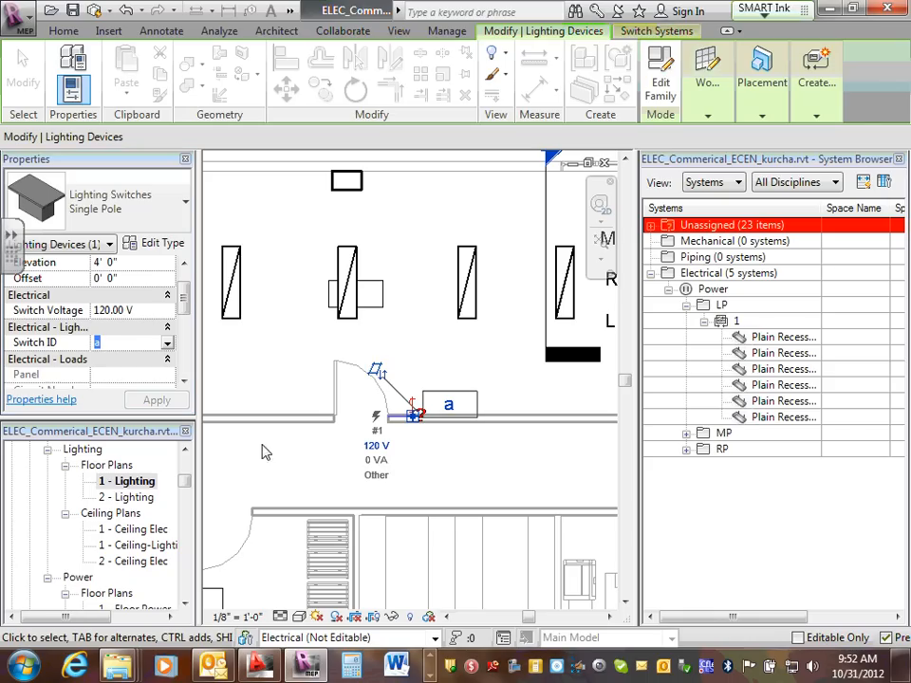
click(421, 339)
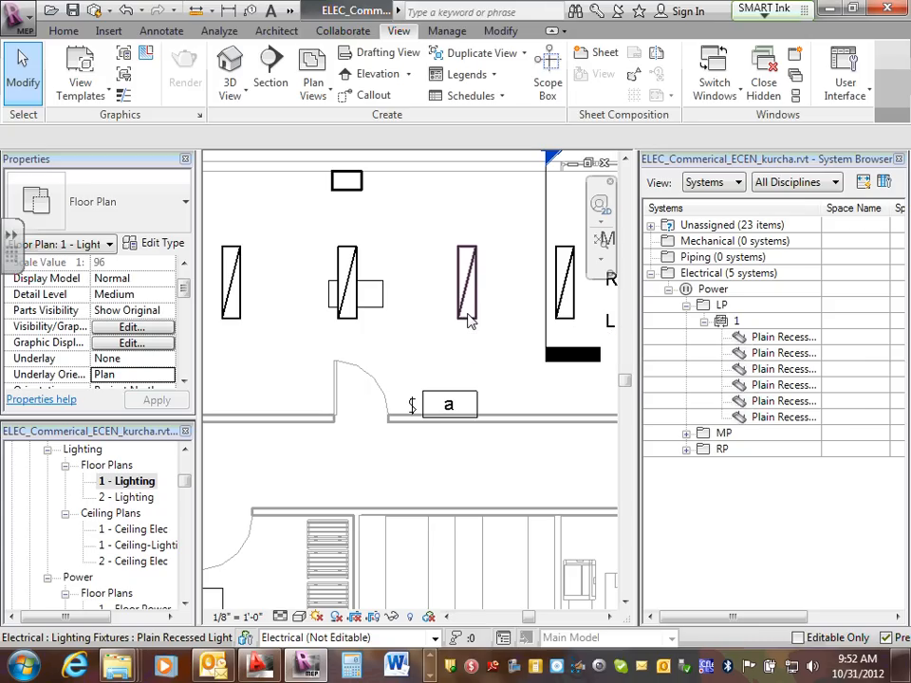
click(468, 313)
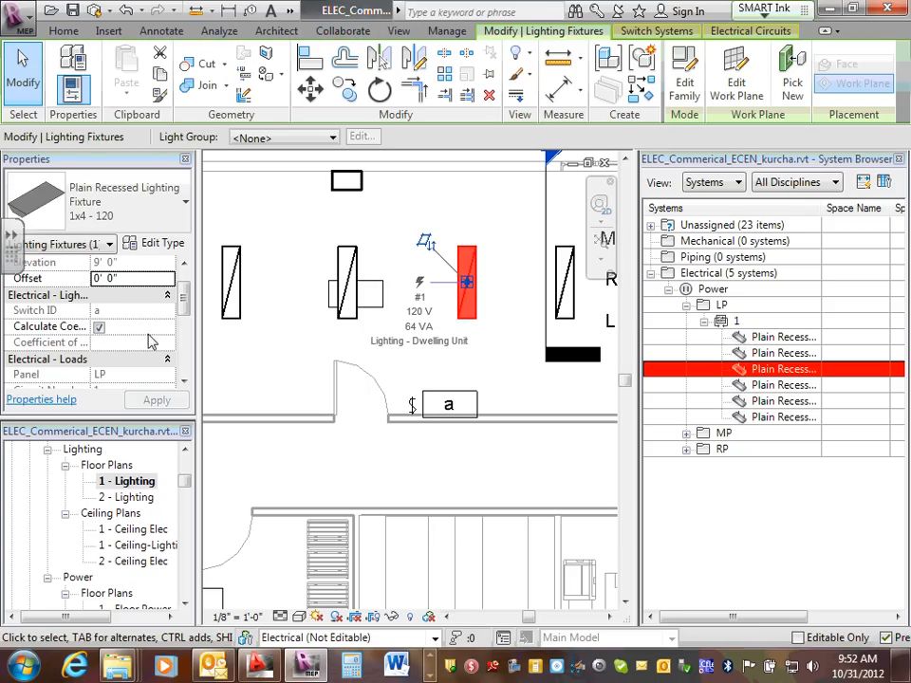
drag(185, 302, 183, 309)
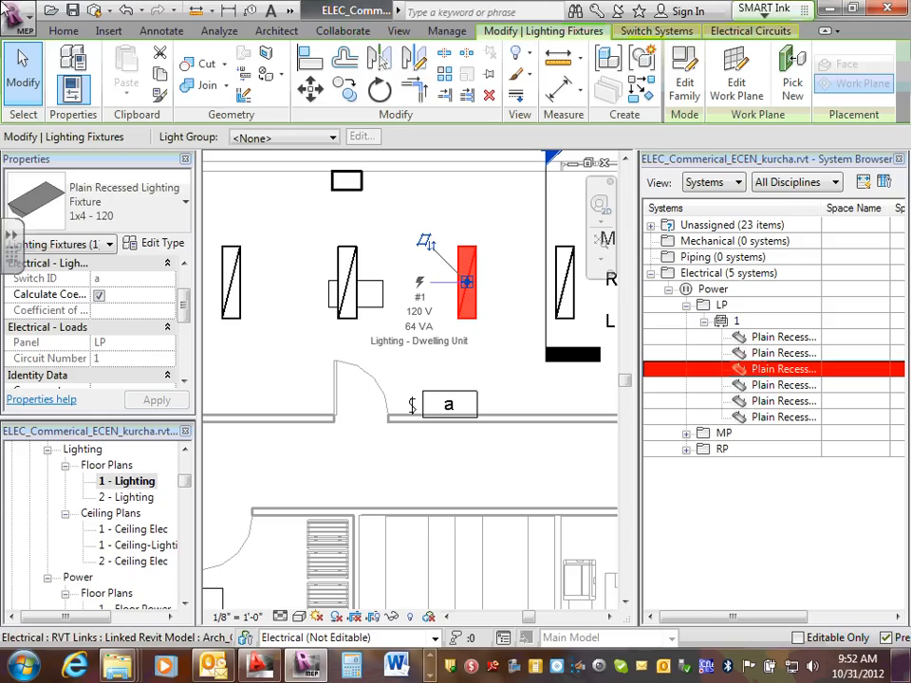
click(413, 400)
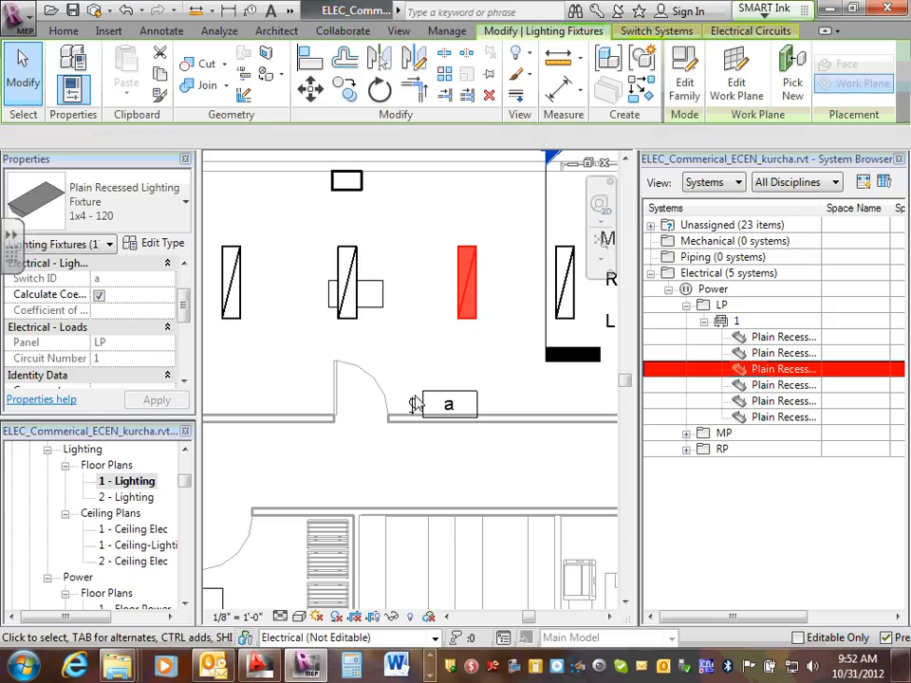
click(412, 410)
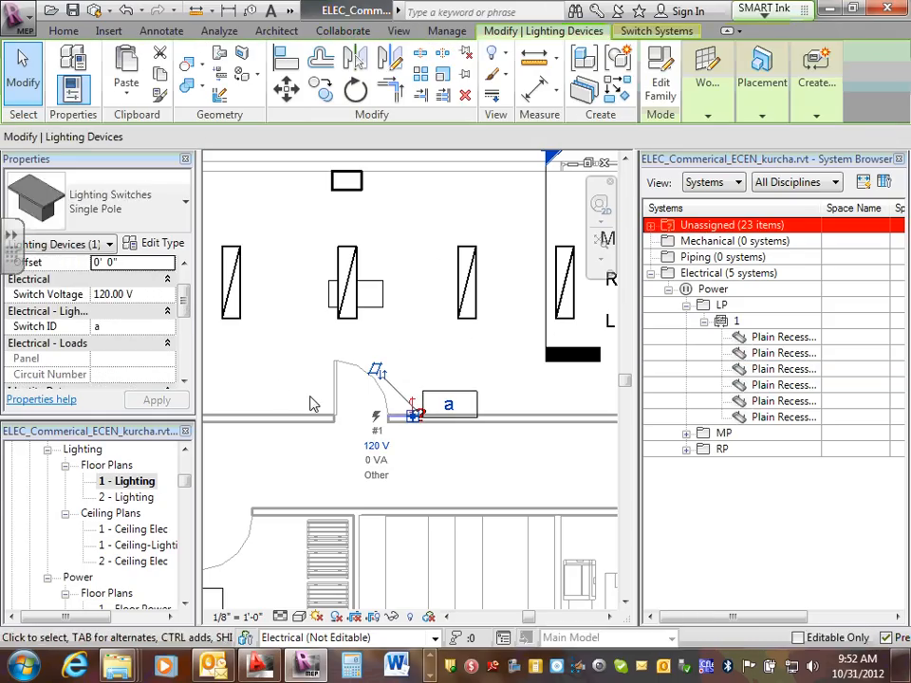
click(468, 389)
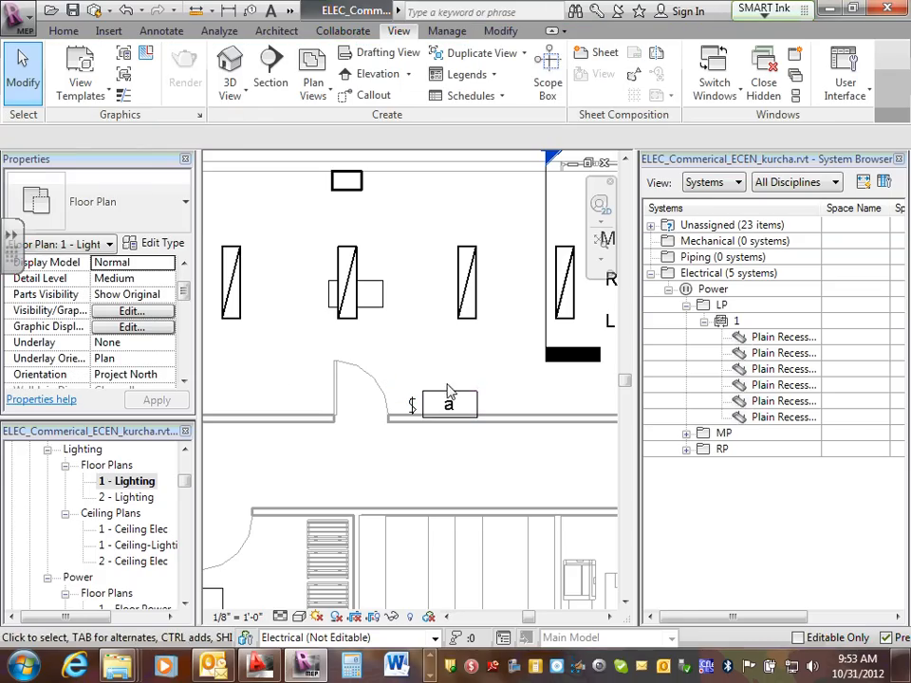
Nudge the boxed light switch tag slightly up, clear of the ELEC./MECH. 116 wall.
mouse_move(459, 407)
mouse_down()
mouse_move(473, 372)
mouse_move(459, 400)
mouse_up()
click(448, 365)
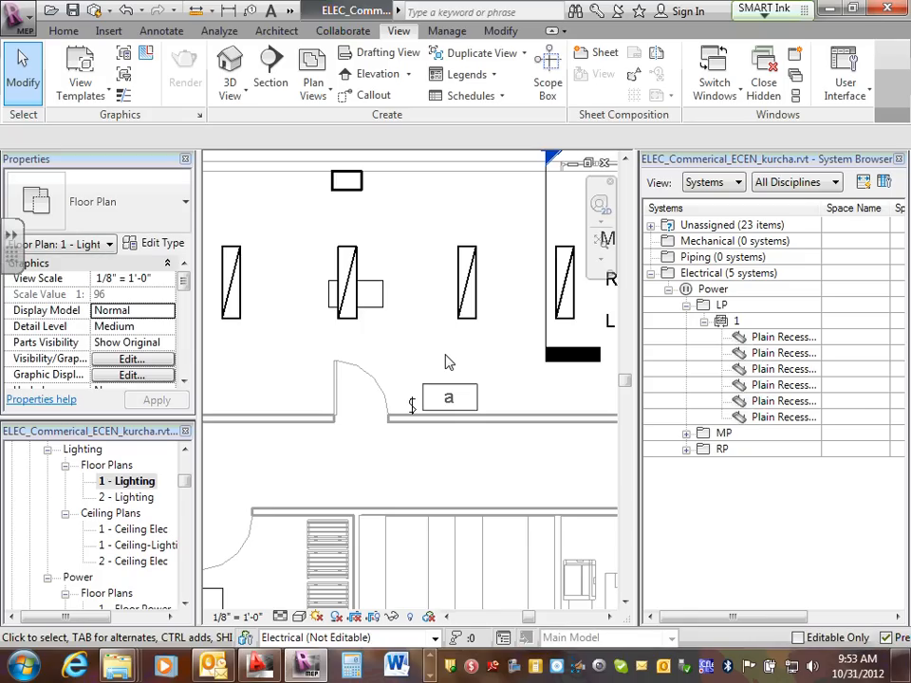
scroll(445, 366, down, 3)
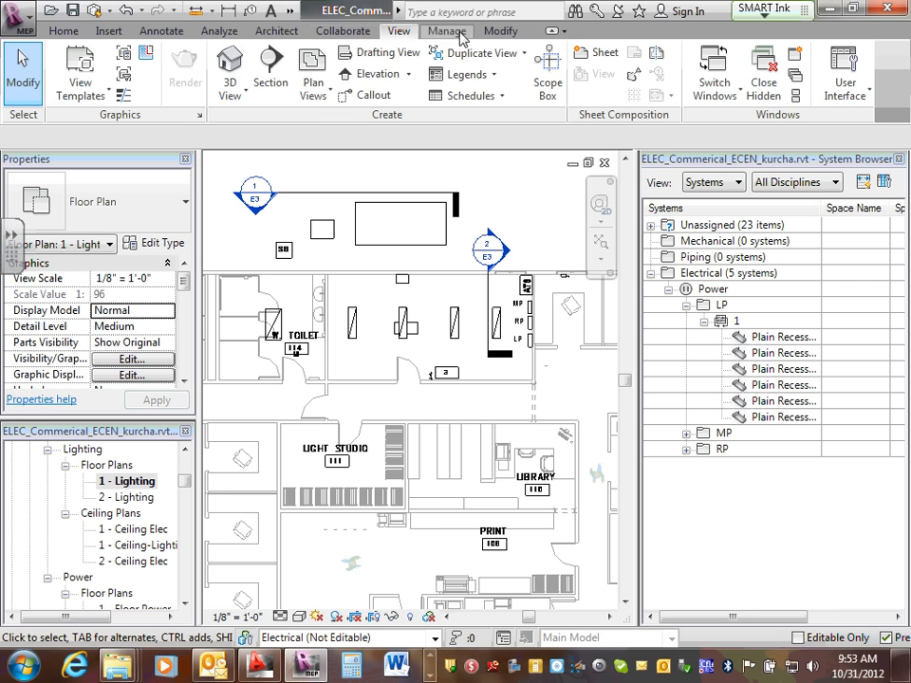
Save the project when reminded while starting to tag by category in the 1 - Lighting plan.
scroll(296, 310, down, 1)
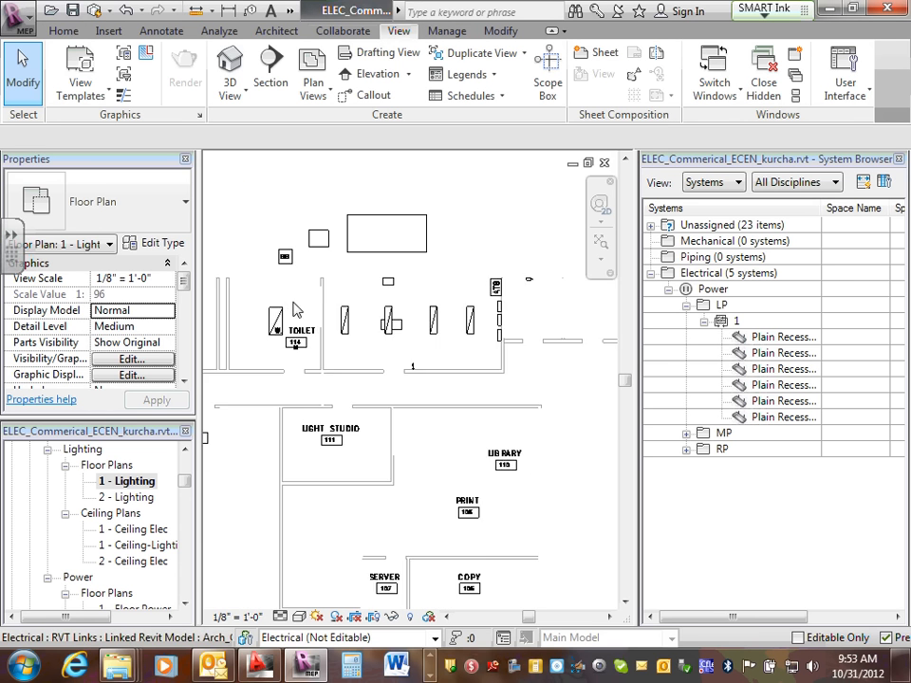
scroll(297, 310, down, 3)
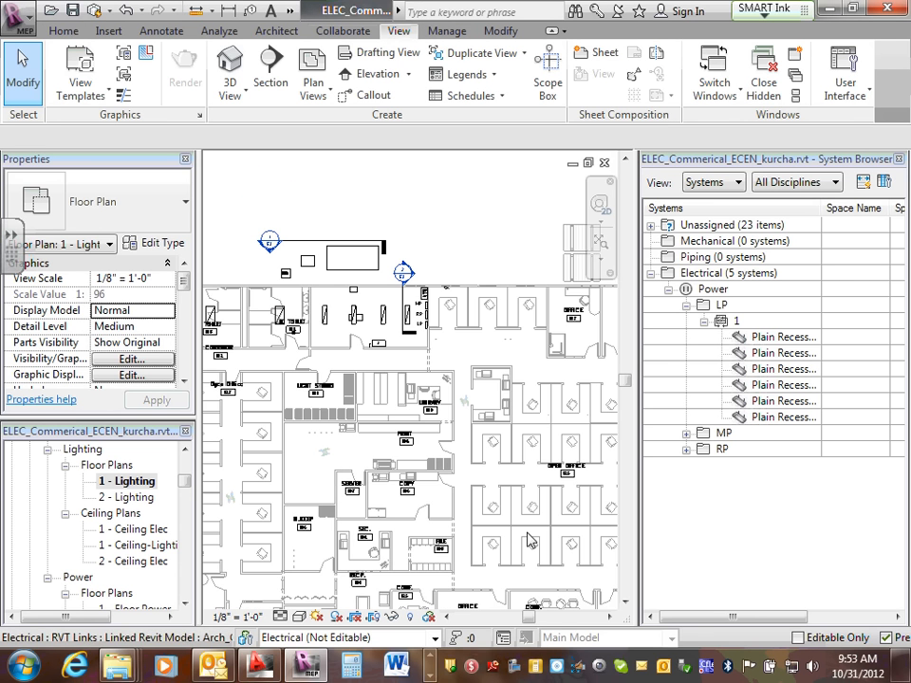
middle_drag(336, 464, 434, 463)
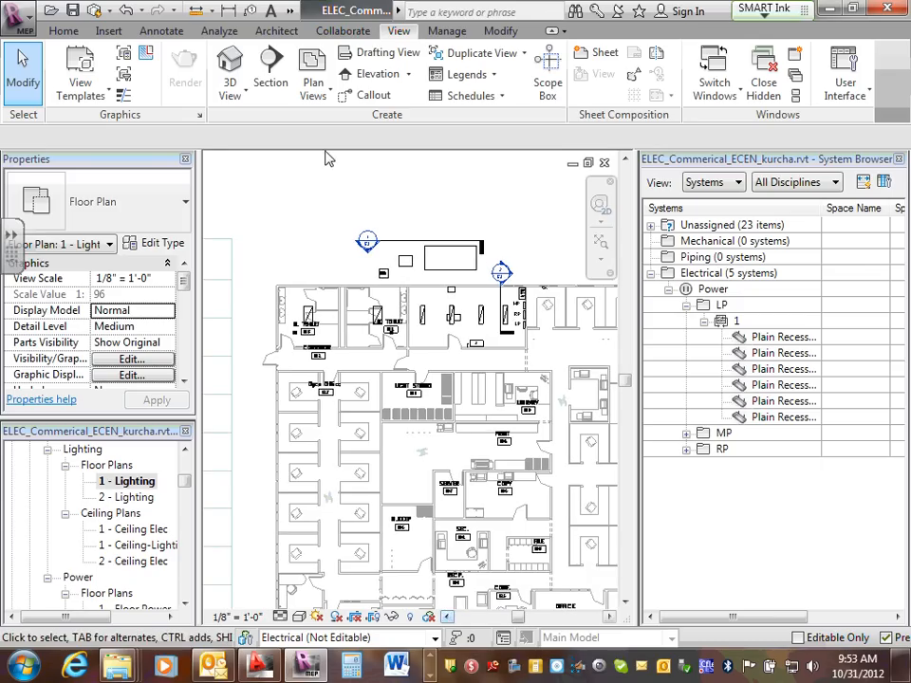
scroll(332, 311, up, 1)
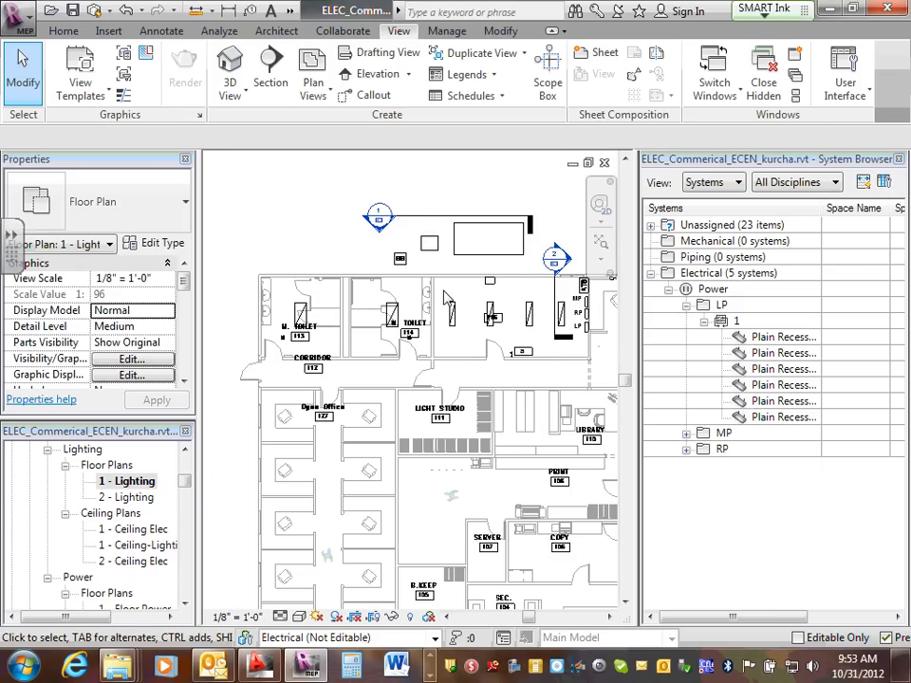
scroll(441, 296, up, 1)
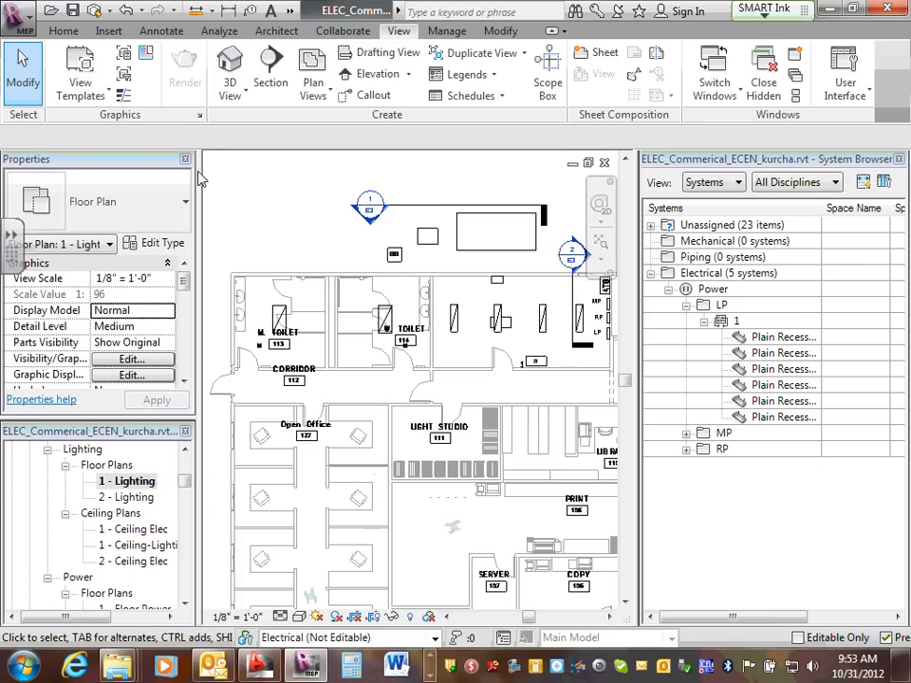
click(163, 35)
click(634, 93)
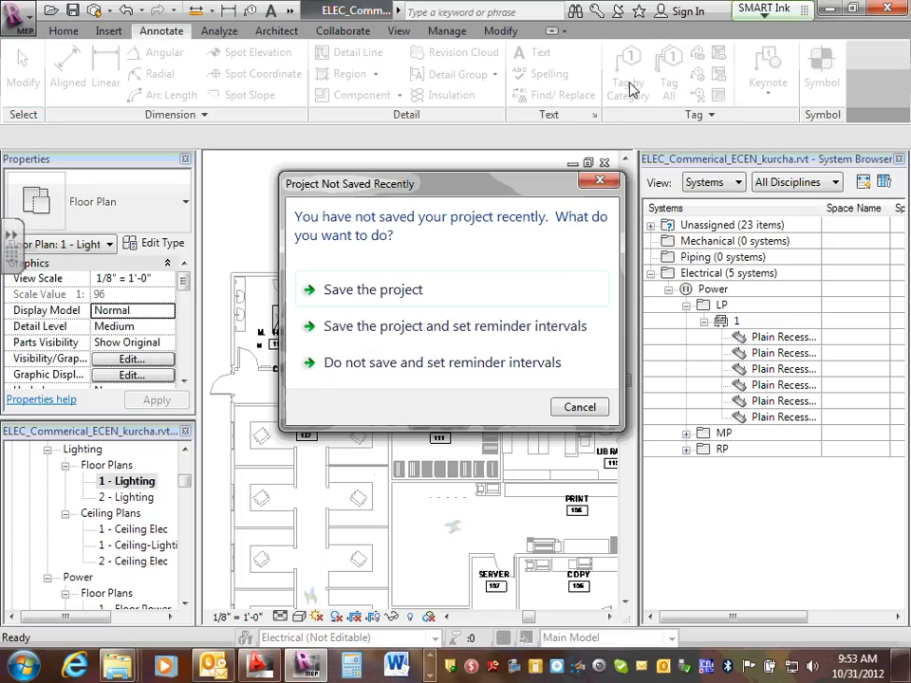
click(372, 289)
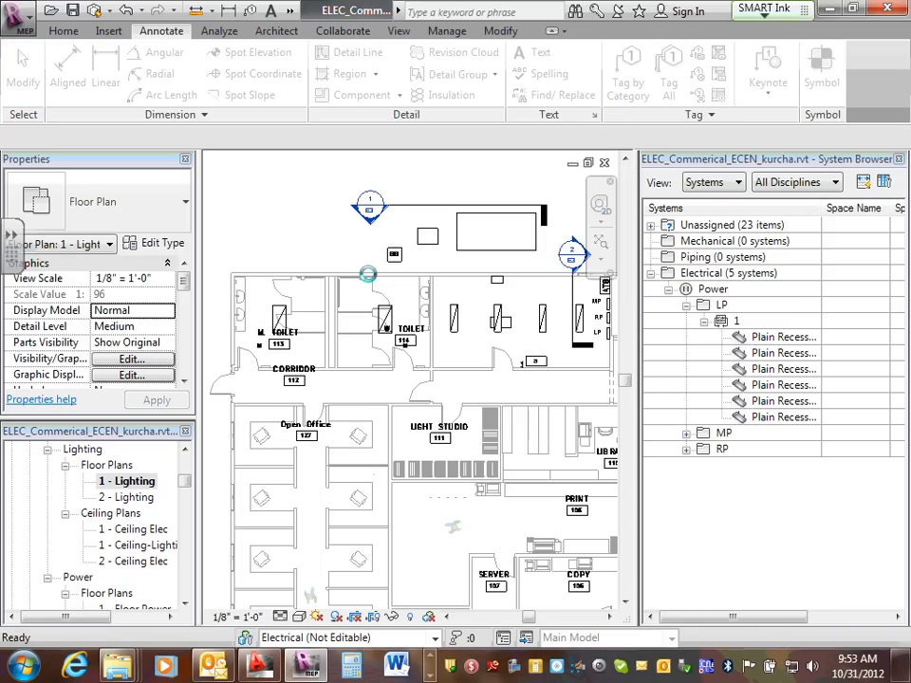
click(373, 277)
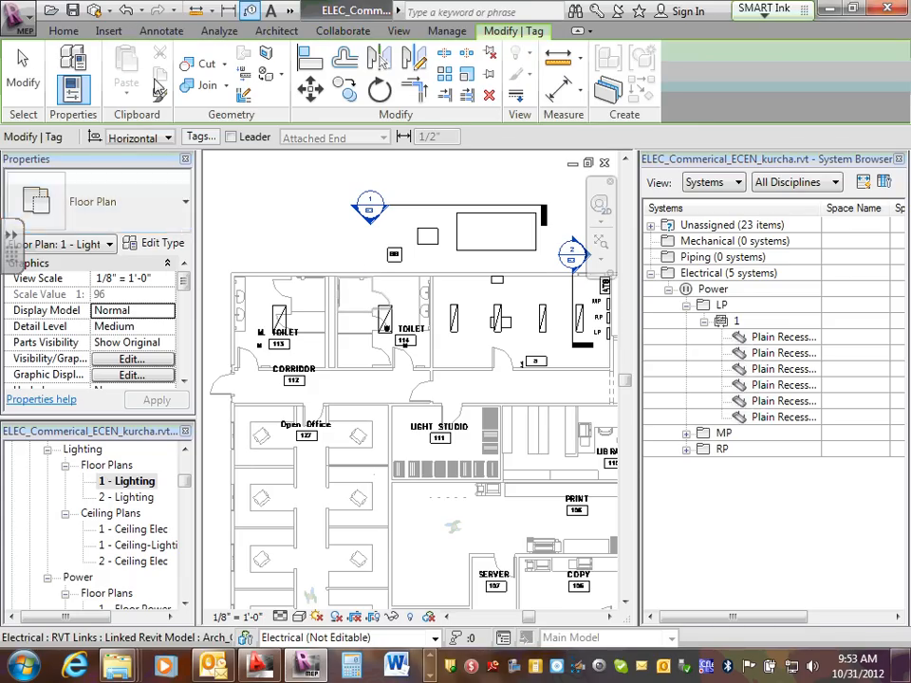
click(64, 31)
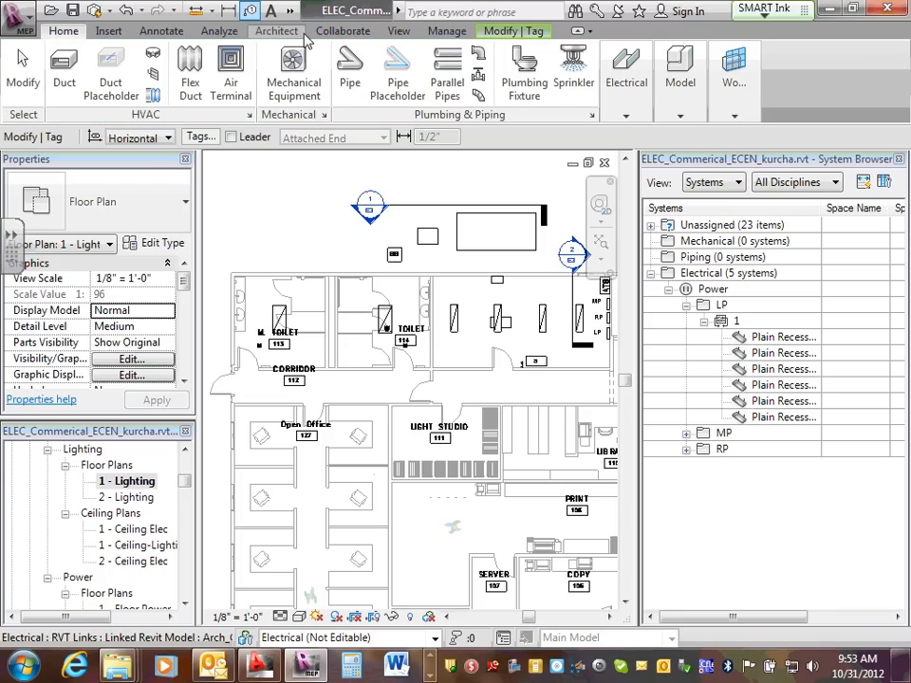
click(170, 32)
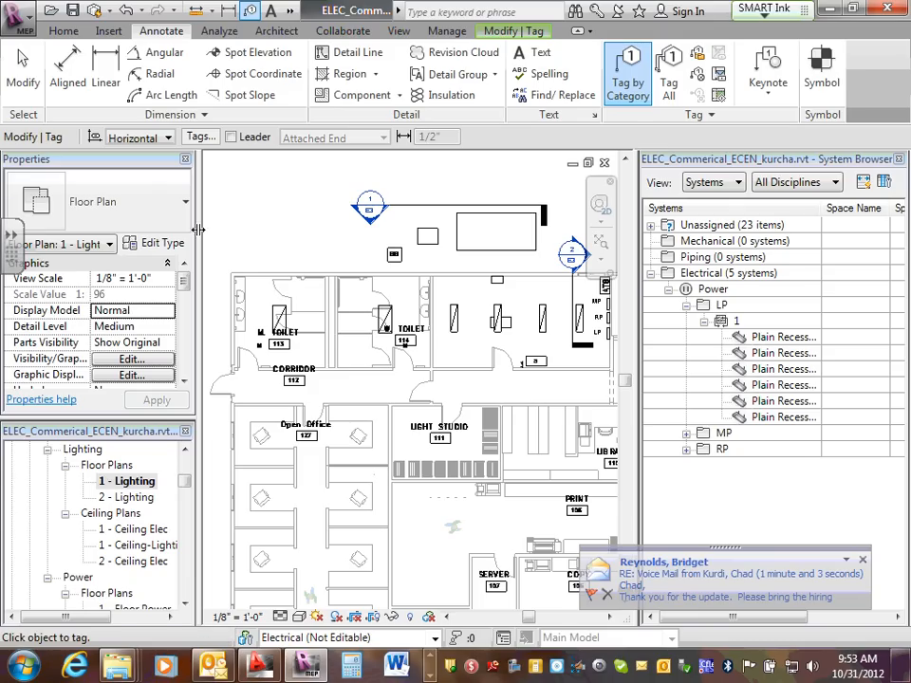
click(863, 560)
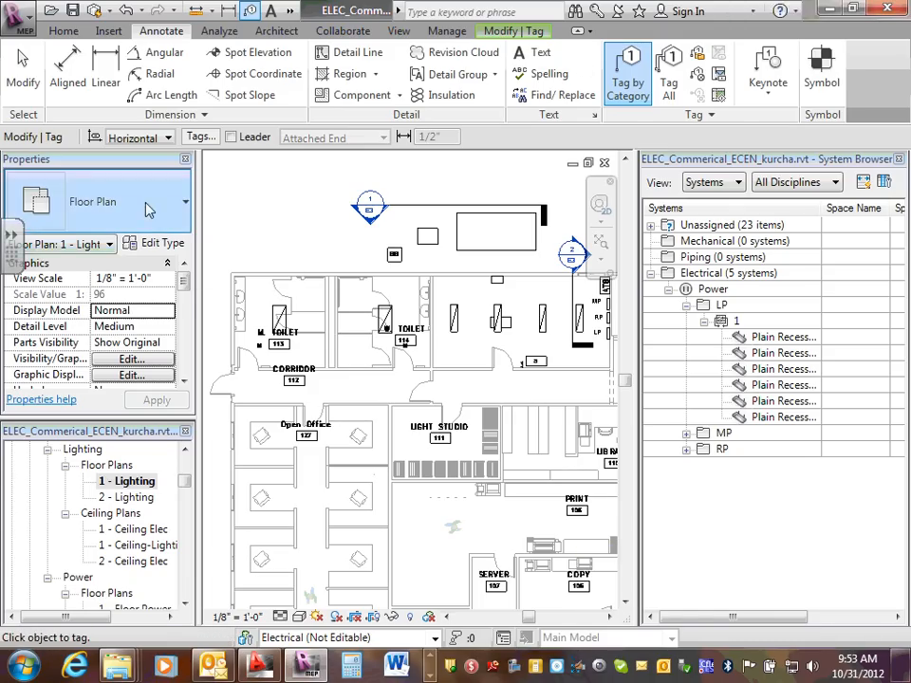
click(185, 204)
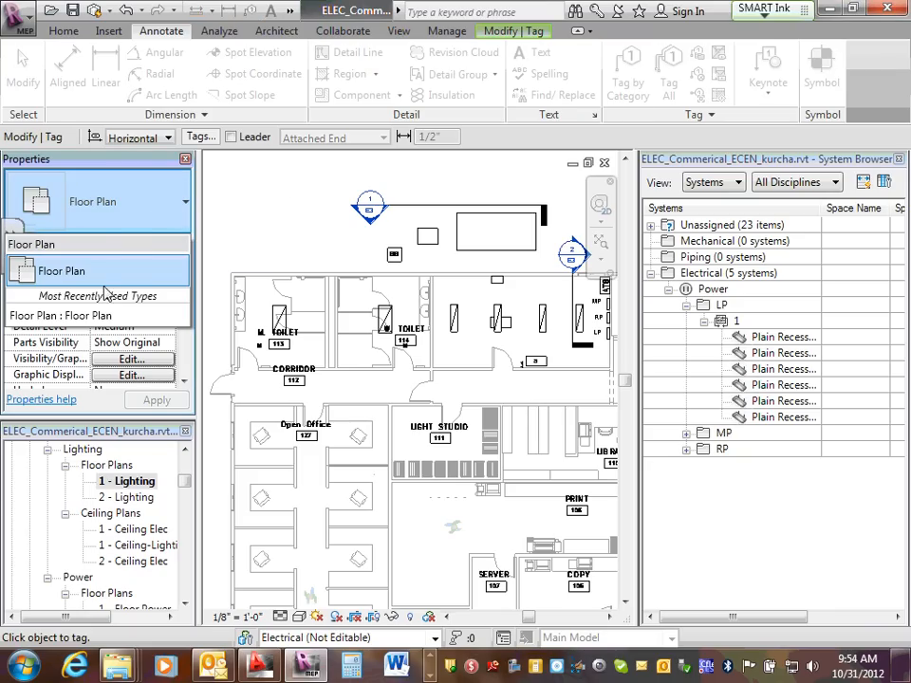
click(129, 334)
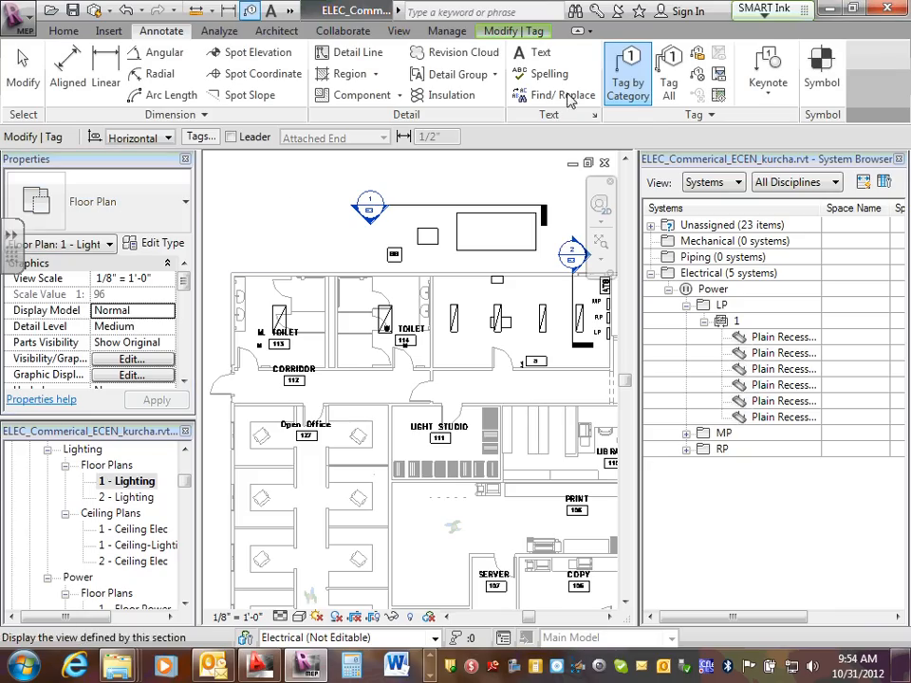
Tag the 2x4 lighting fixture in M. TOILET 113 by category, using a horizontal tag with an attached-end leader.
click(630, 76)
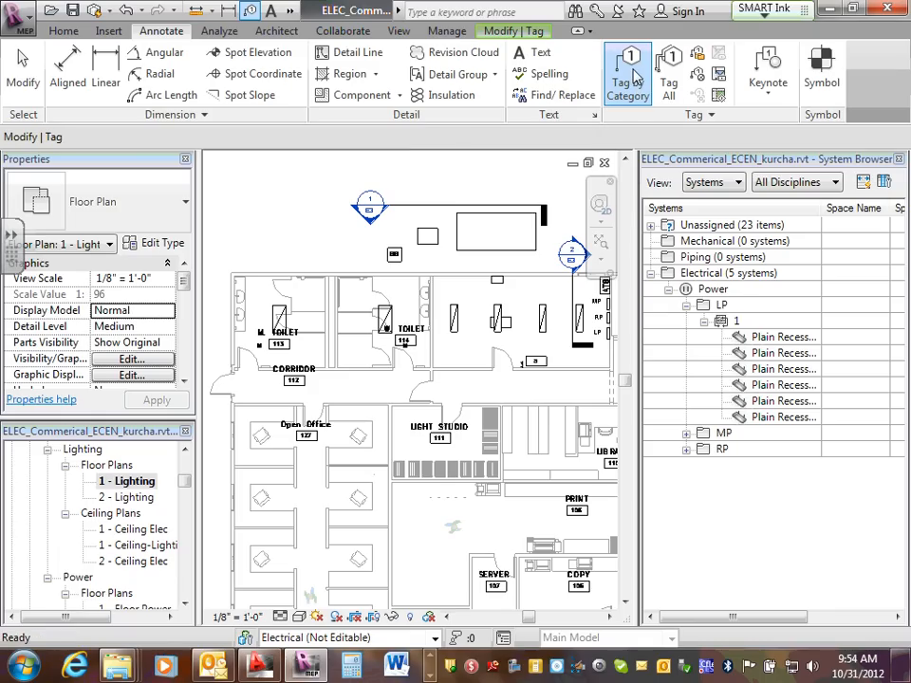
scroll(233, 317, up, 2)
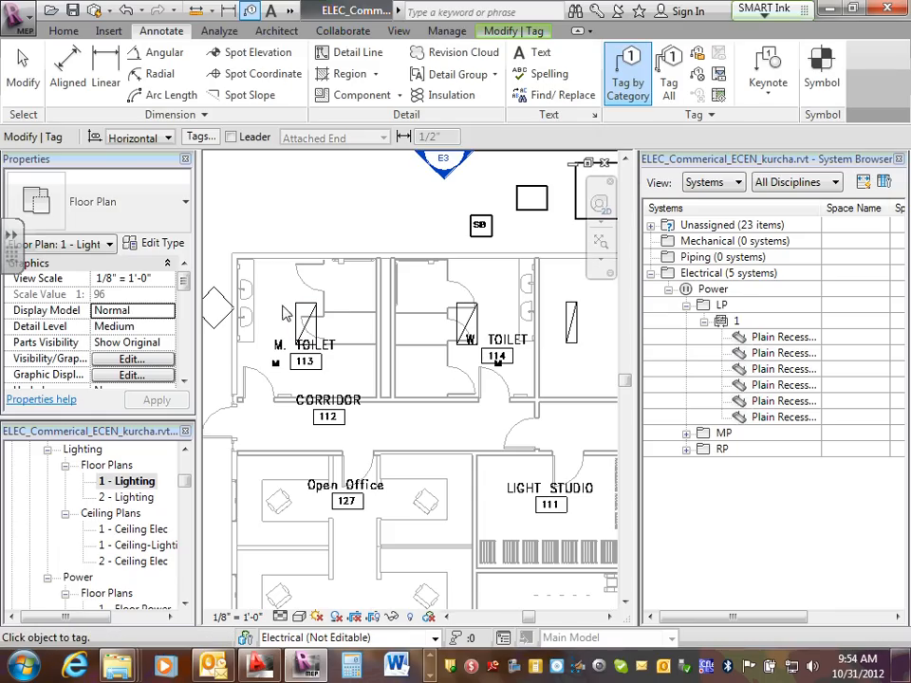
click(231, 137)
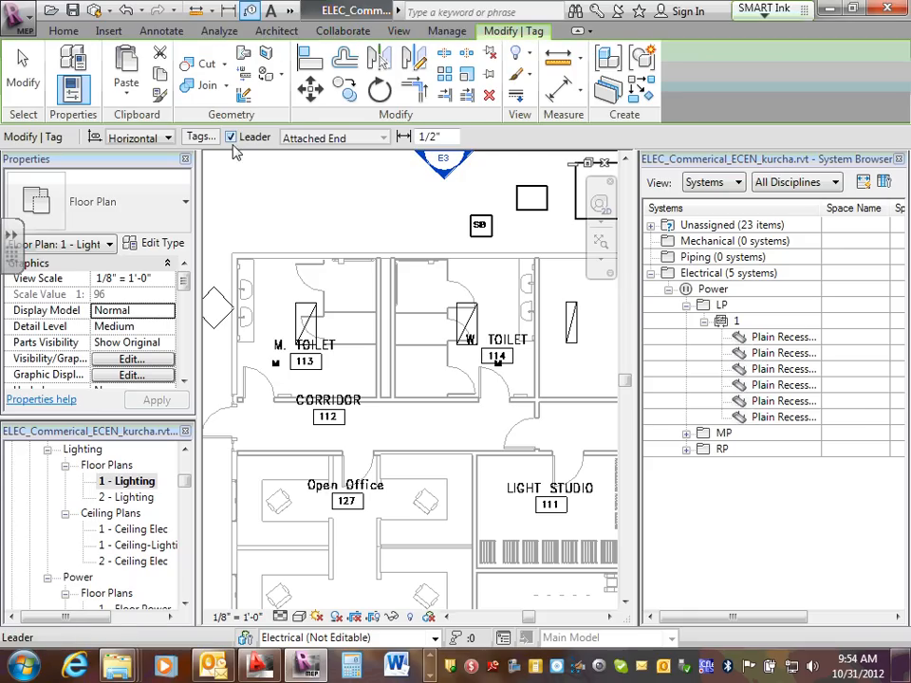
click(306, 313)
scroll(314, 258, up, 4)
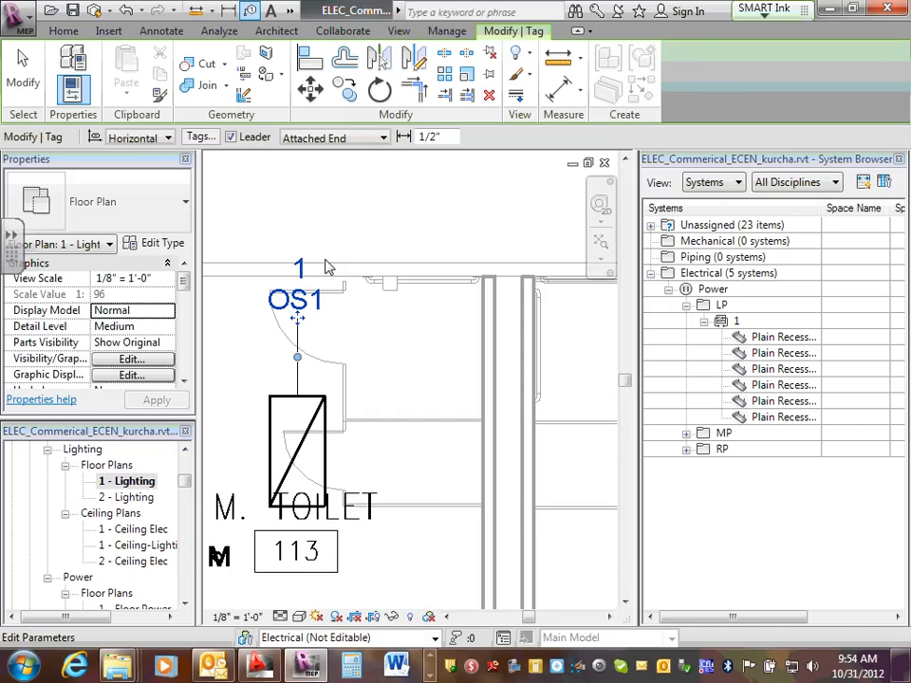
key(Escape)
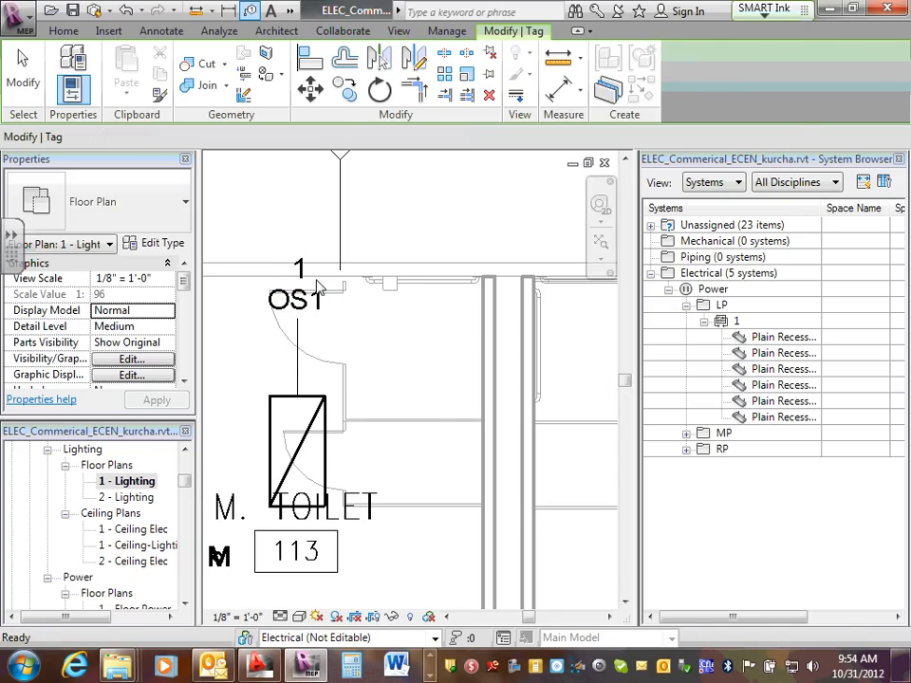
Inspect the M. TOILET 113 fixture tag's type and its family's label parameters, and close the family without saving.
click(309, 300)
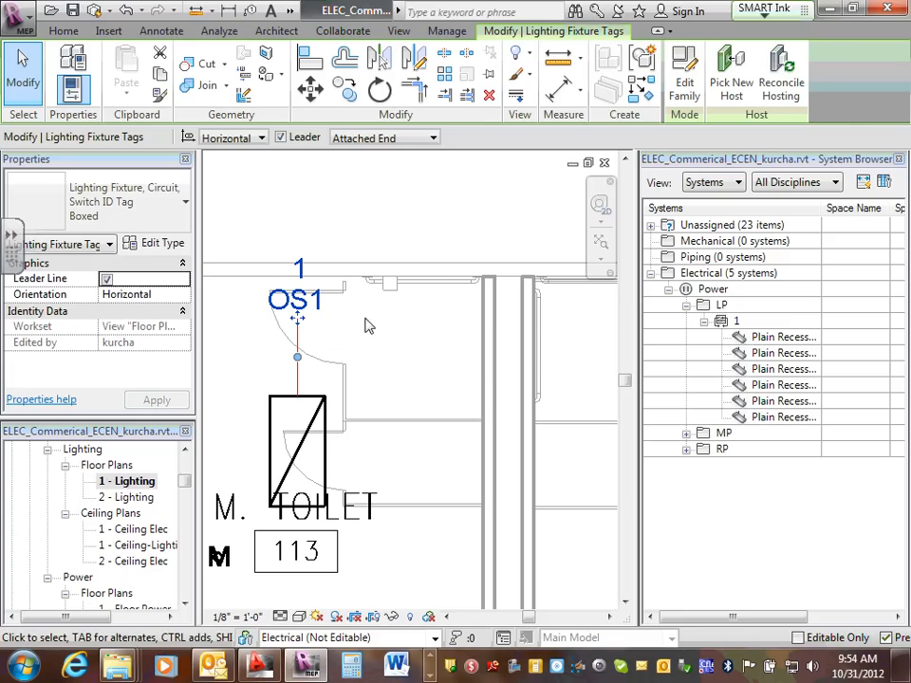
click(368, 326)
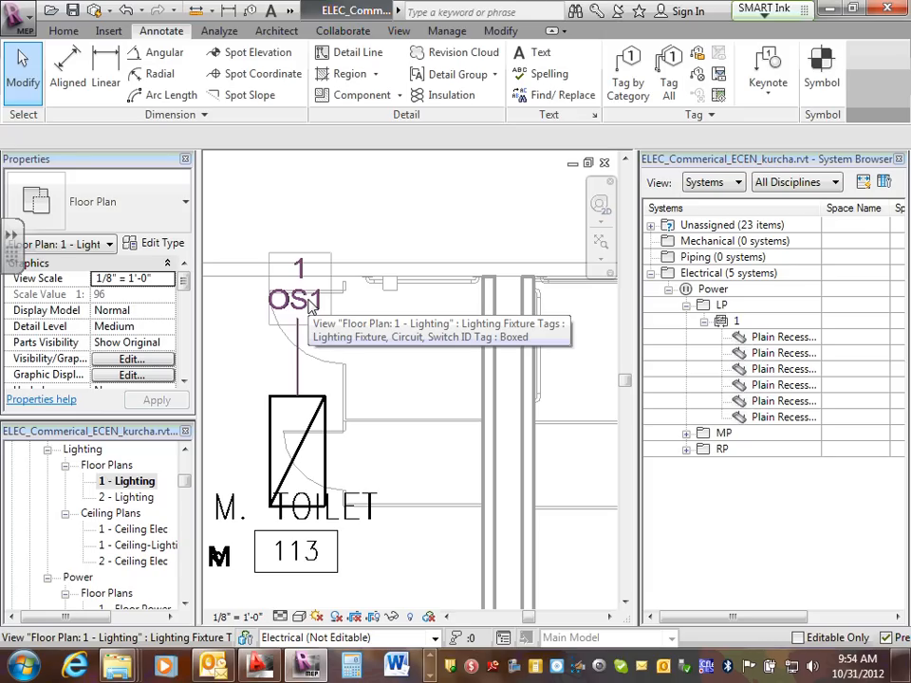
click(309, 303)
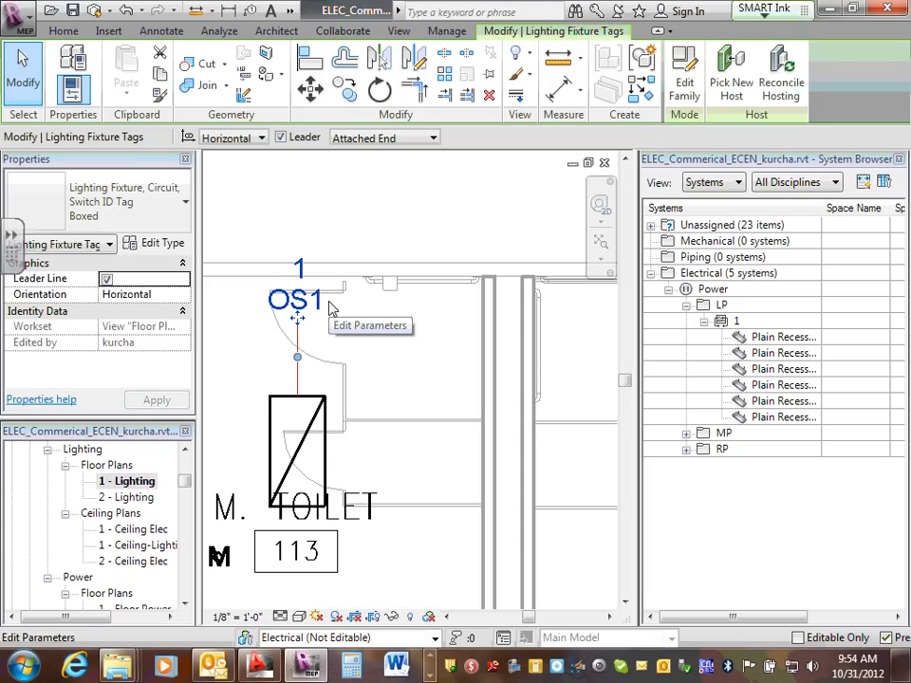
click(688, 90)
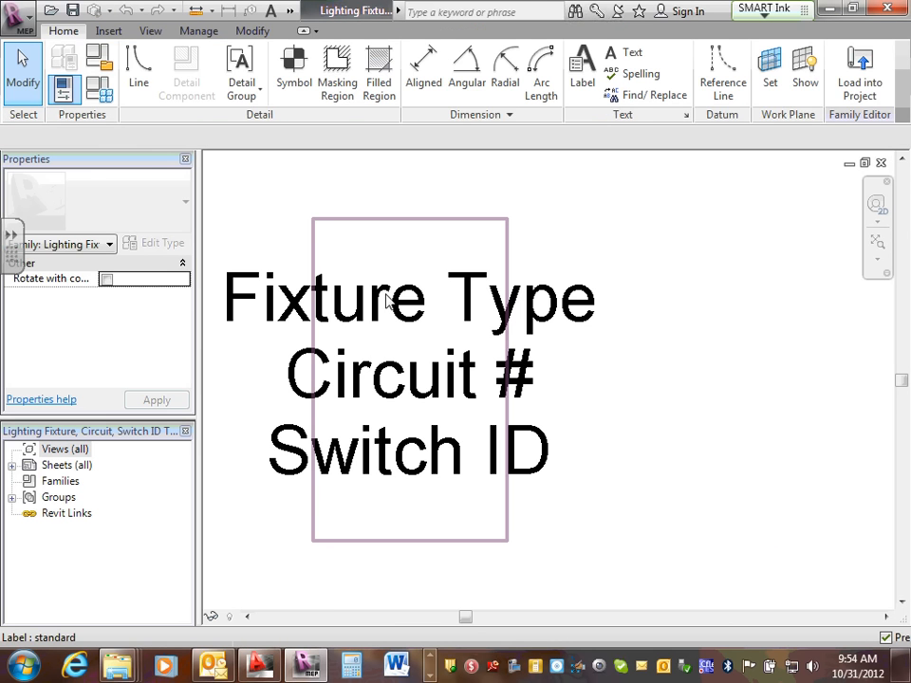
click(387, 301)
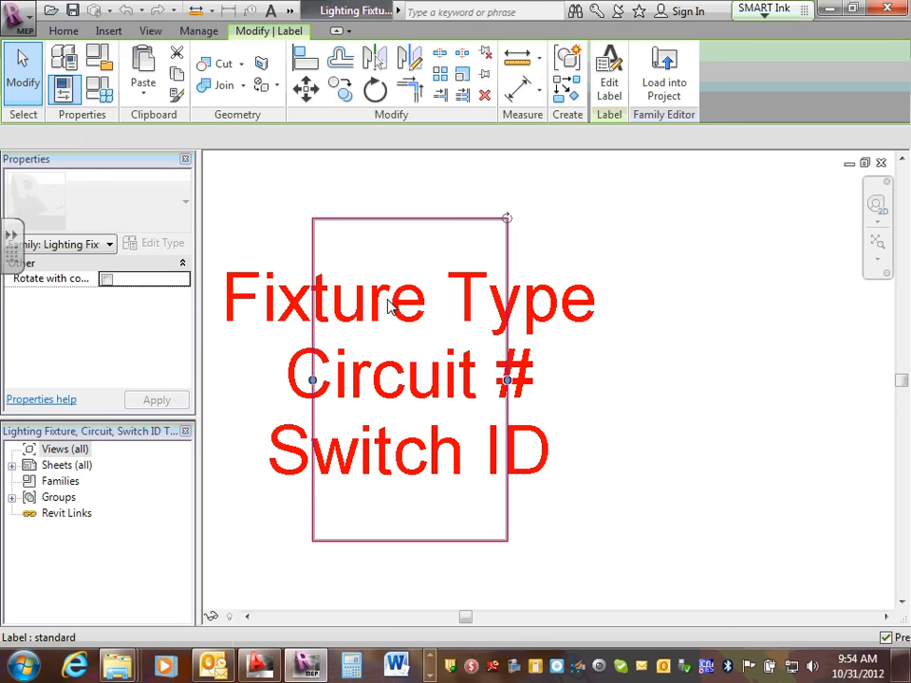
click(123, 295)
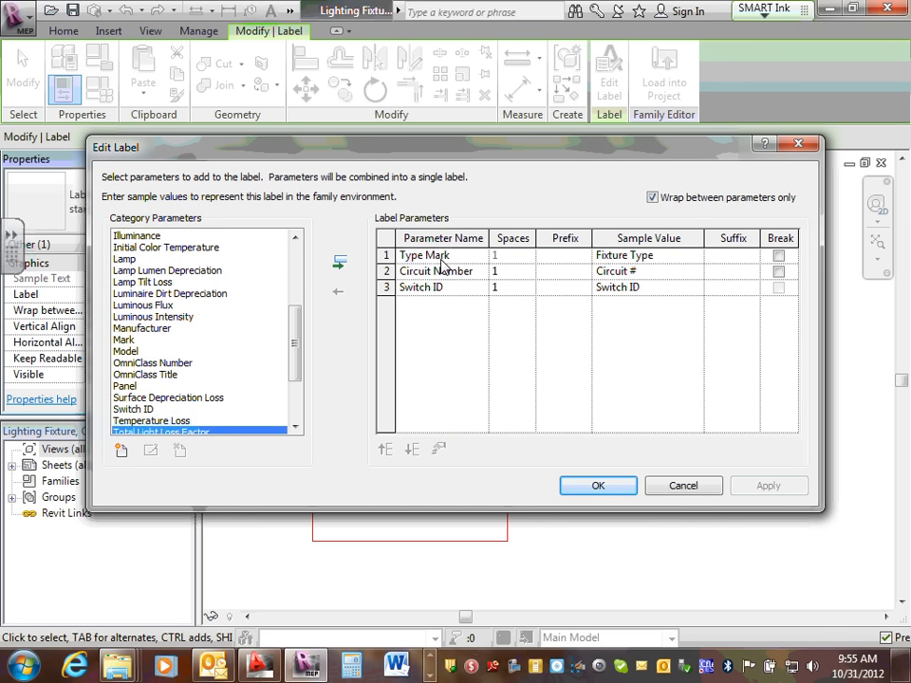
click(685, 488)
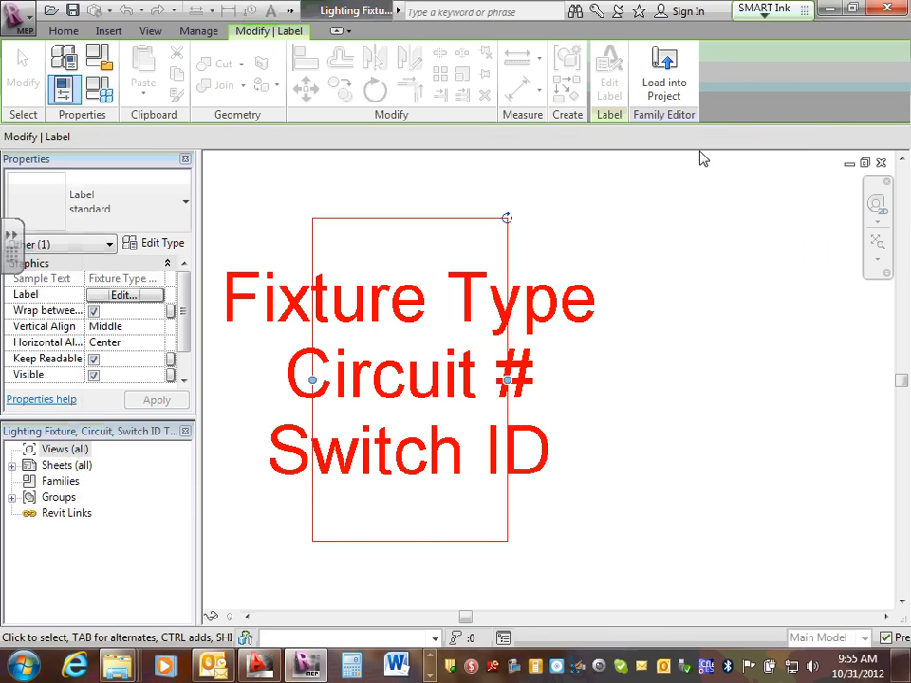
click(881, 163)
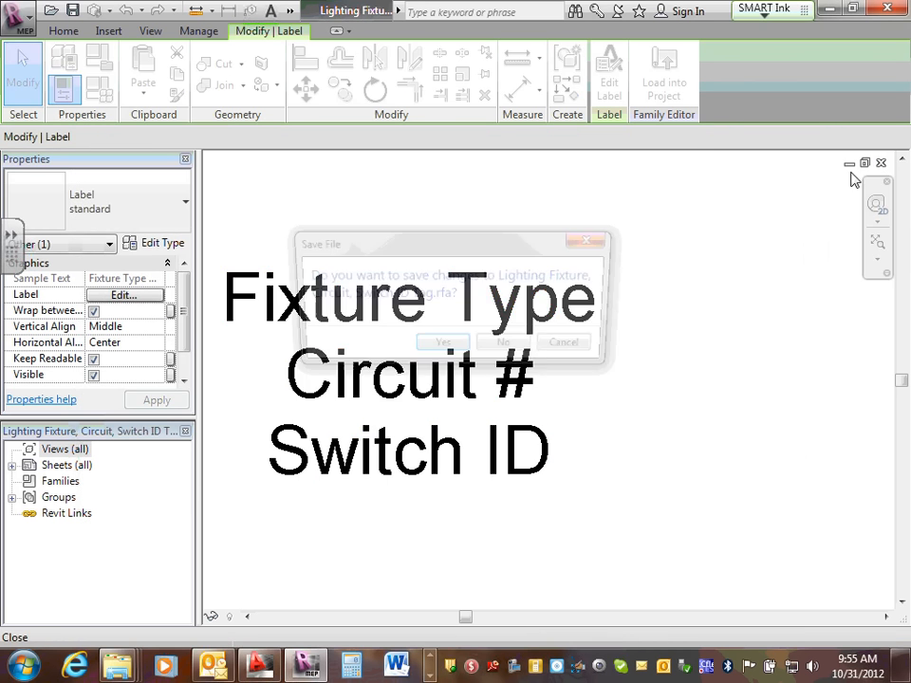
click(510, 348)
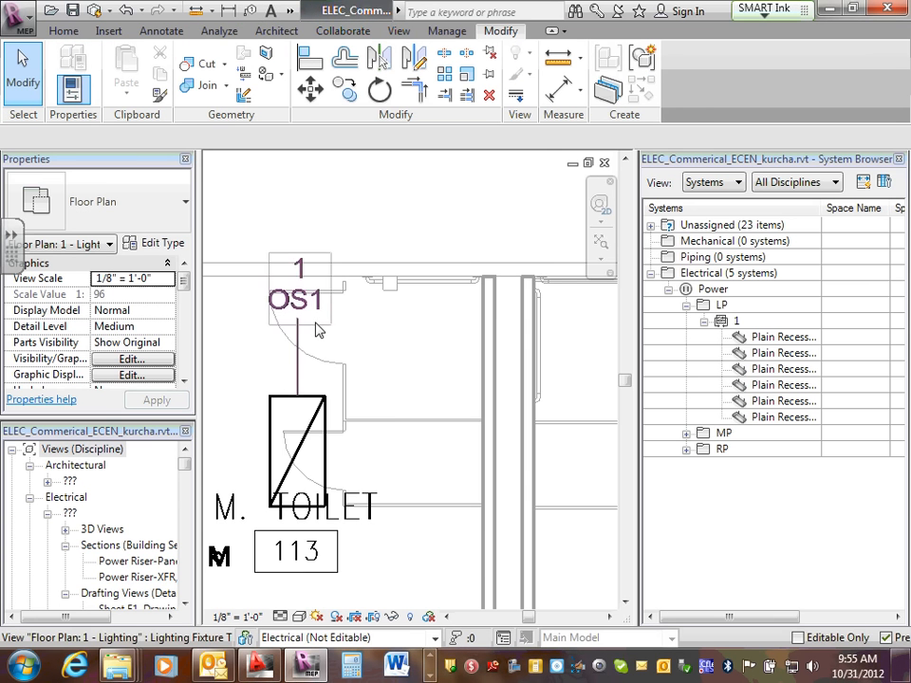
Set the Type Mark of the 2x4 - 120 Plain Recessed Lighting Fixture type to A.
scroll(292, 355, down, 2)
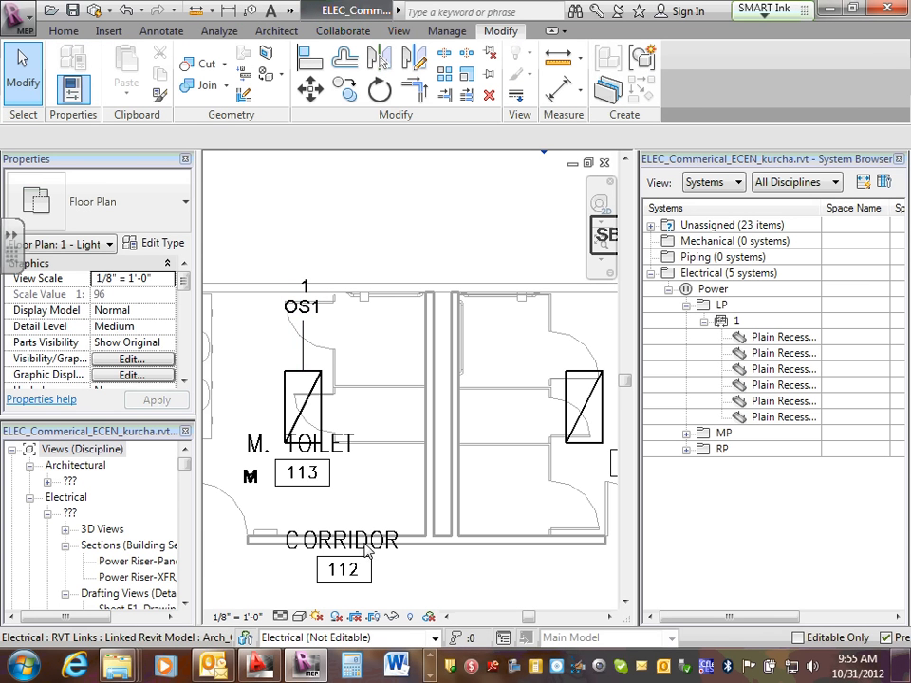
click(290, 379)
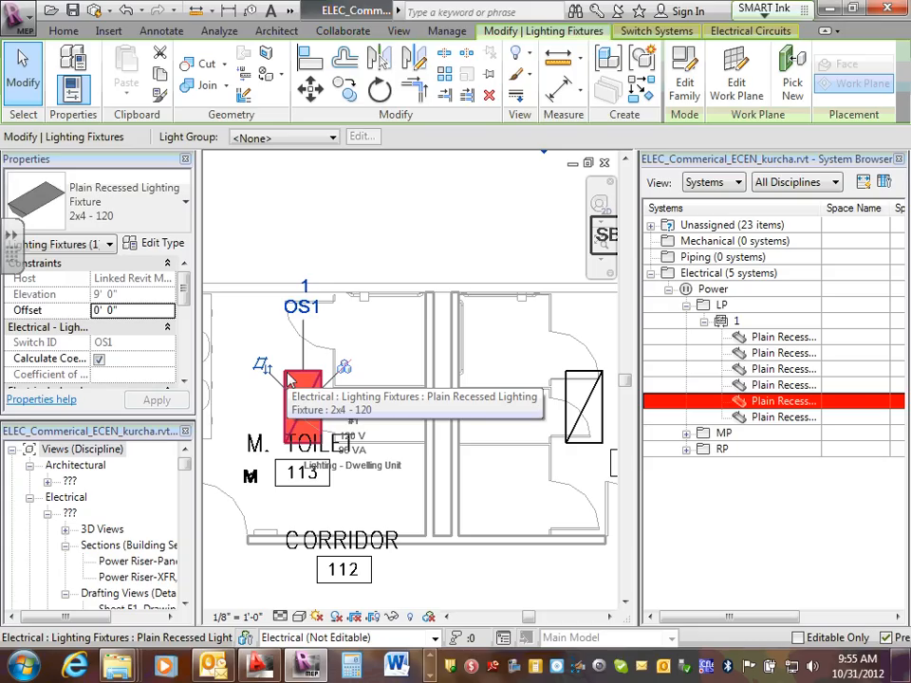
click(163, 244)
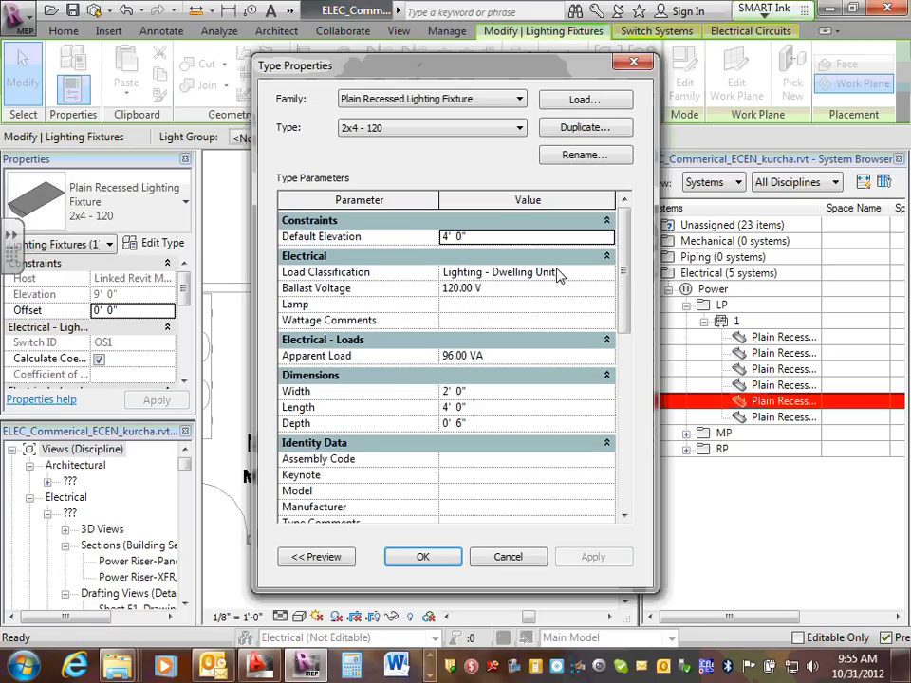
drag(628, 281, 625, 360)
click(471, 450)
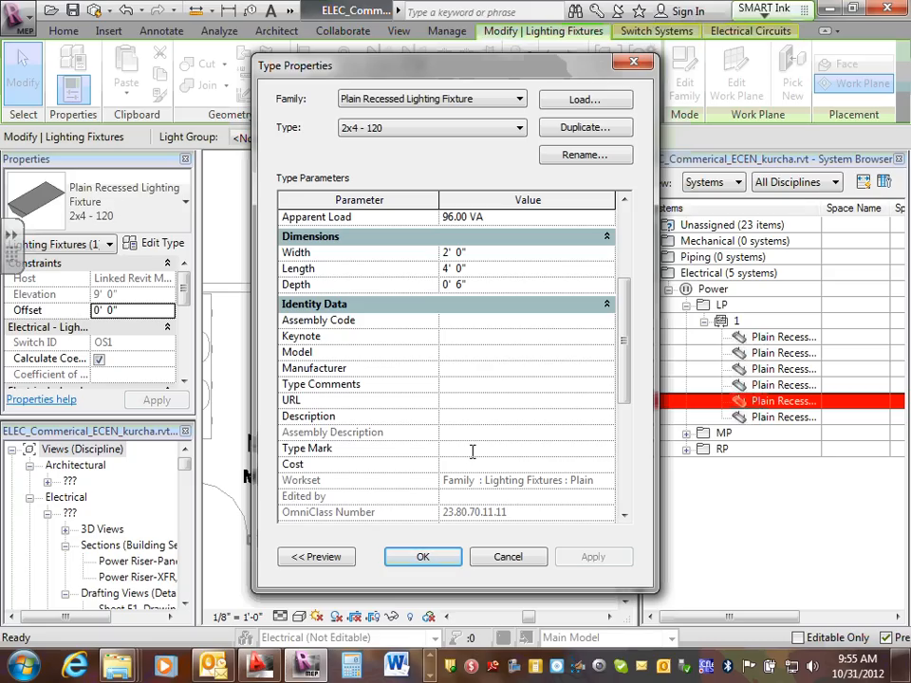
text(A)
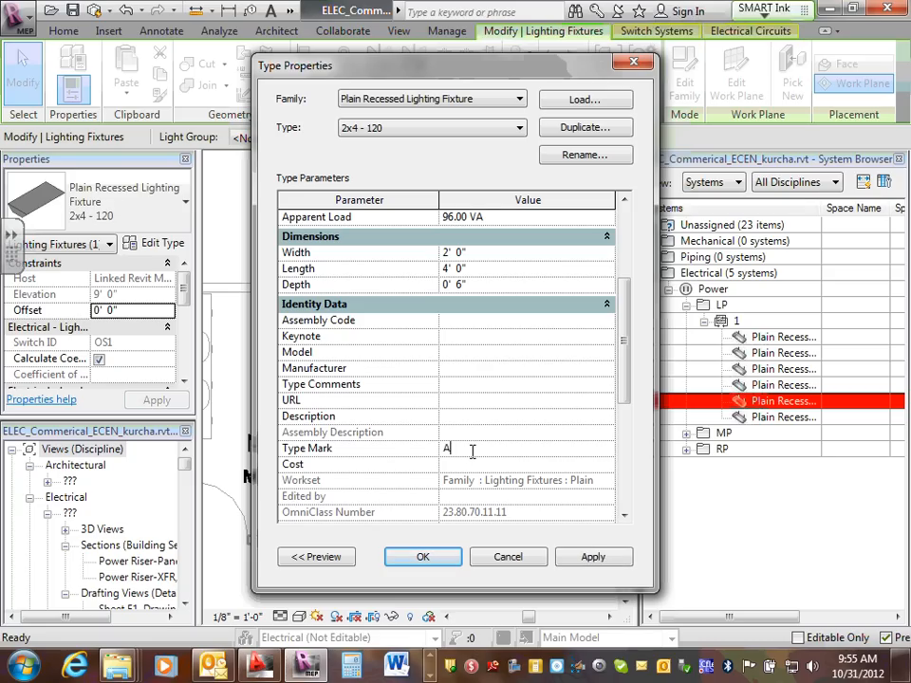
click(590, 559)
click(423, 558)
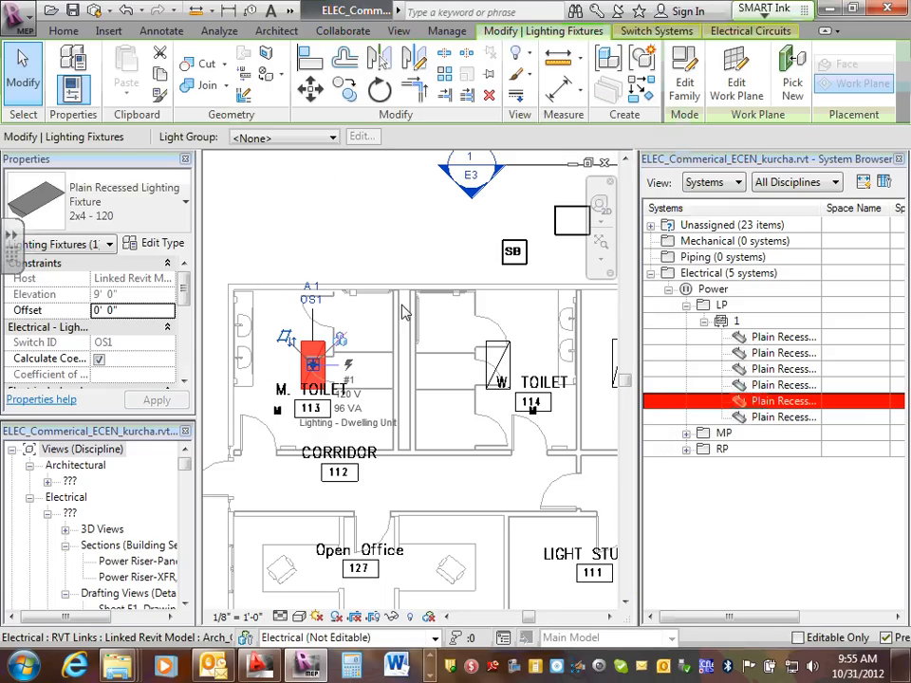
scroll(316, 288, up, 2)
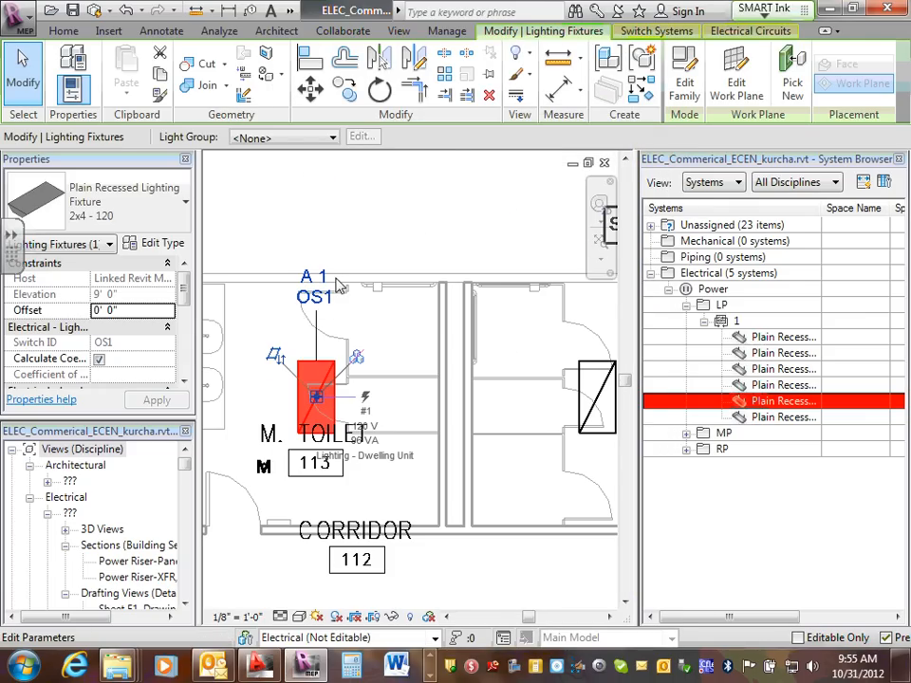
click(321, 304)
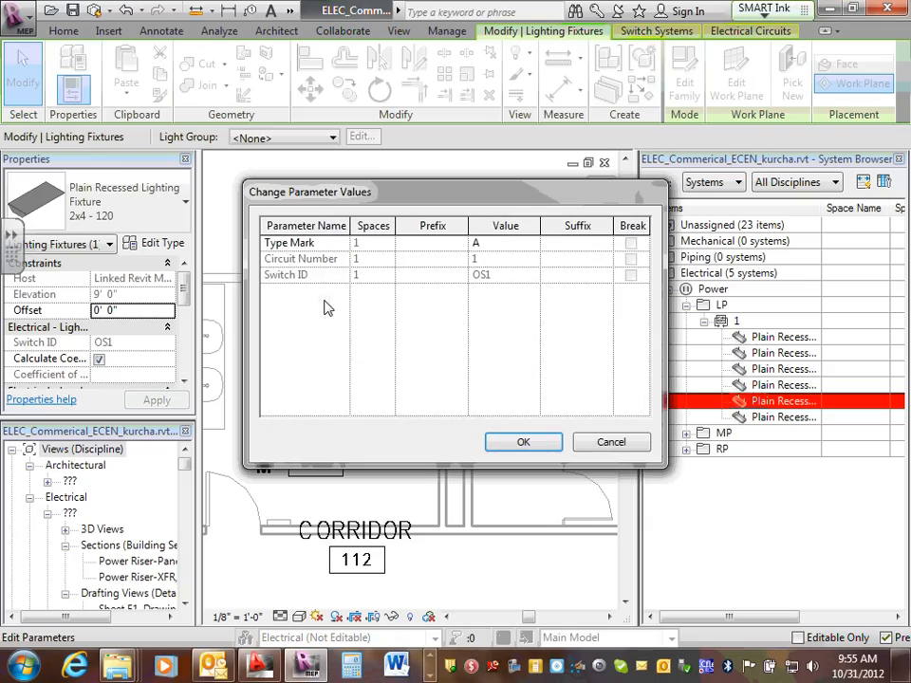
click(607, 442)
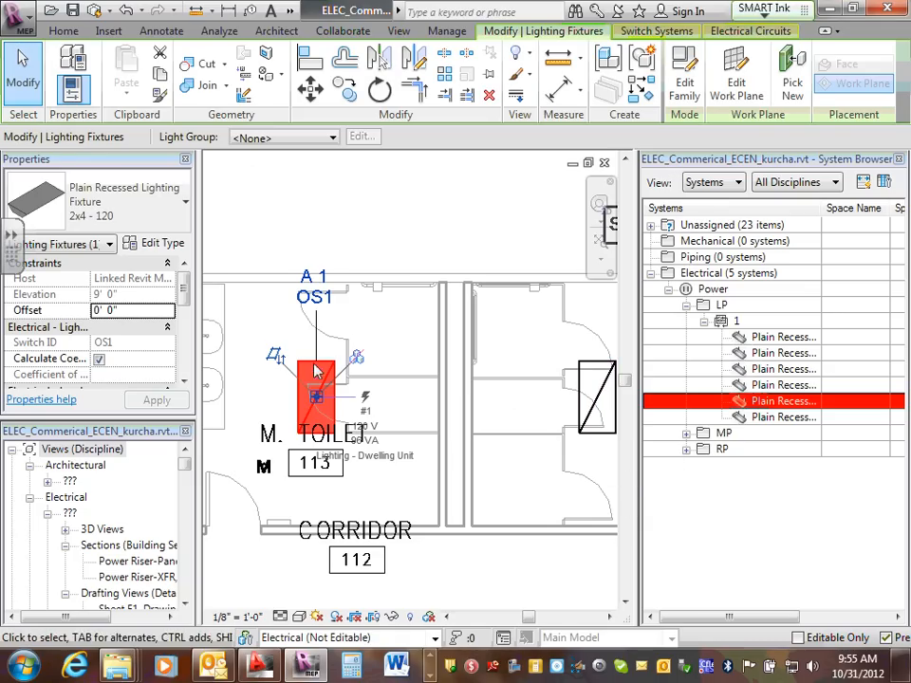
click(387, 334)
Remove the leader from the M. TOILET 113 fixture tag and move the tag right beside the 2x4 fixture.
click(325, 299)
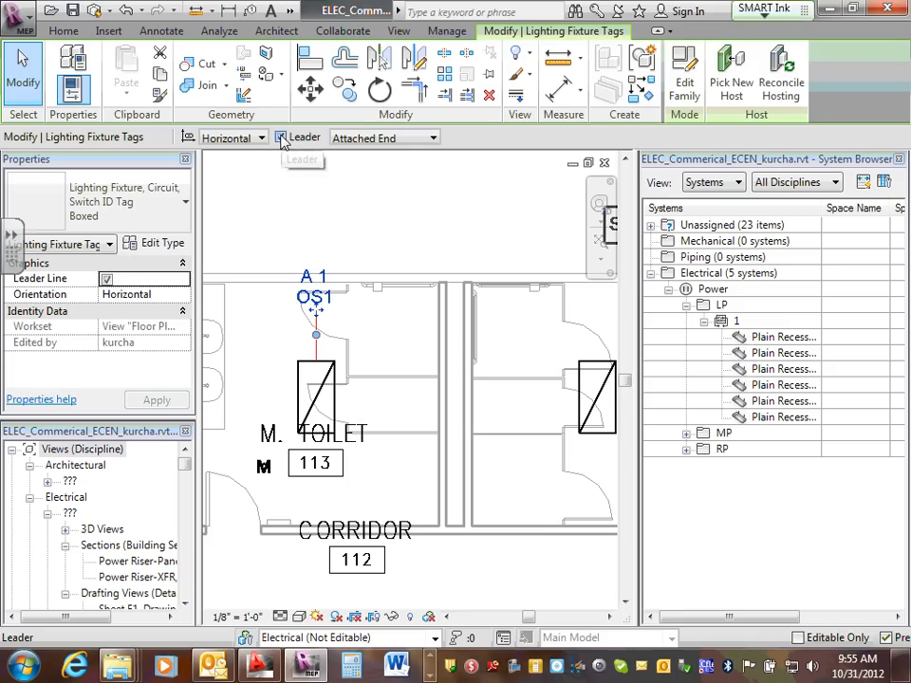
click(281, 138)
drag(317, 321, 365, 411)
click(371, 339)
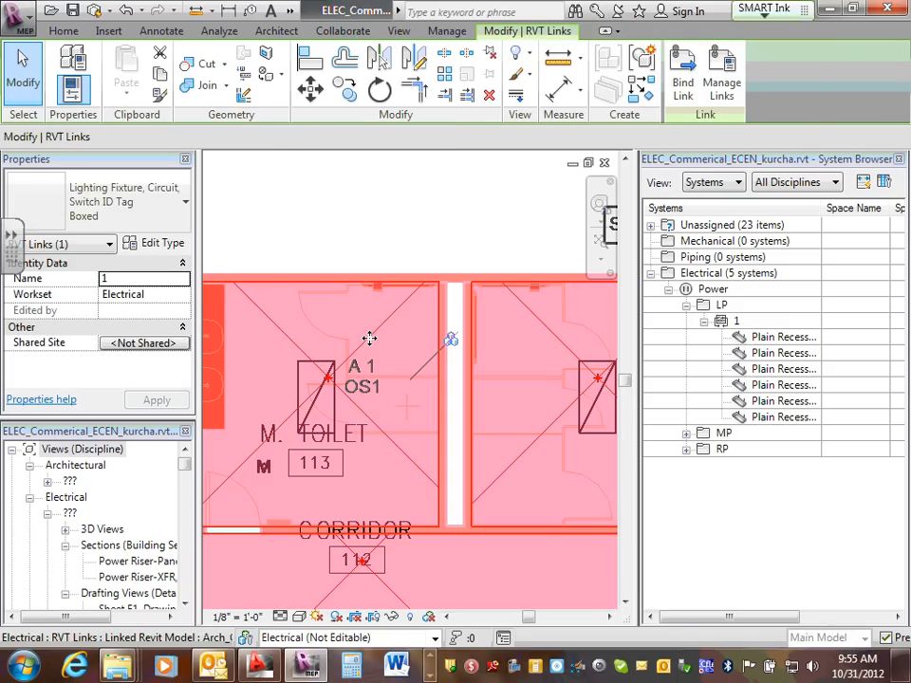
key(Escape)
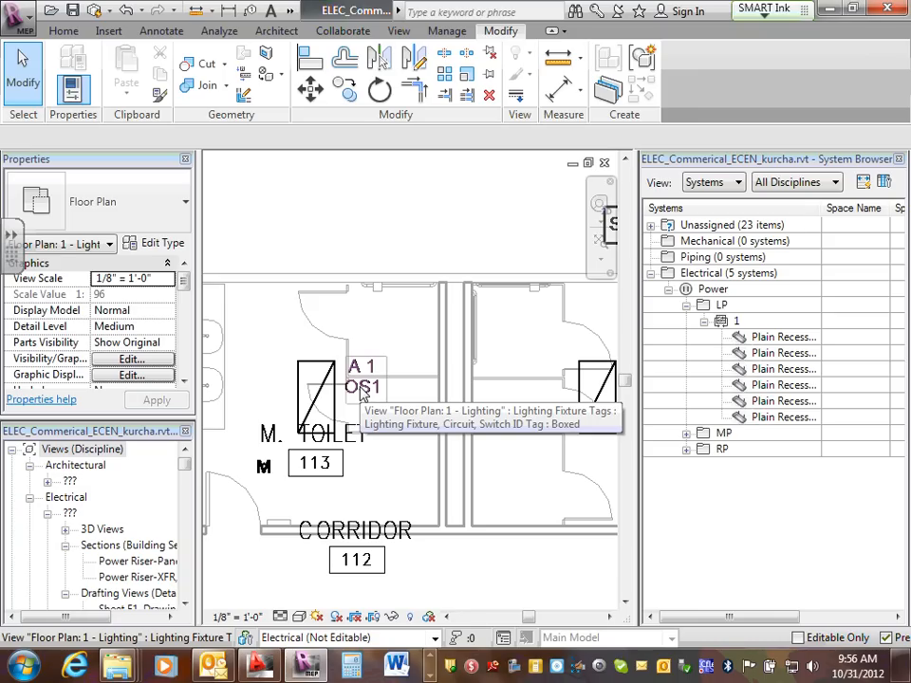
Check the Switch ID of the M. TOILET 113 occupancy sensor and the Type Mark in the 2x4 - 120 fixture's type properties.
click(265, 467)
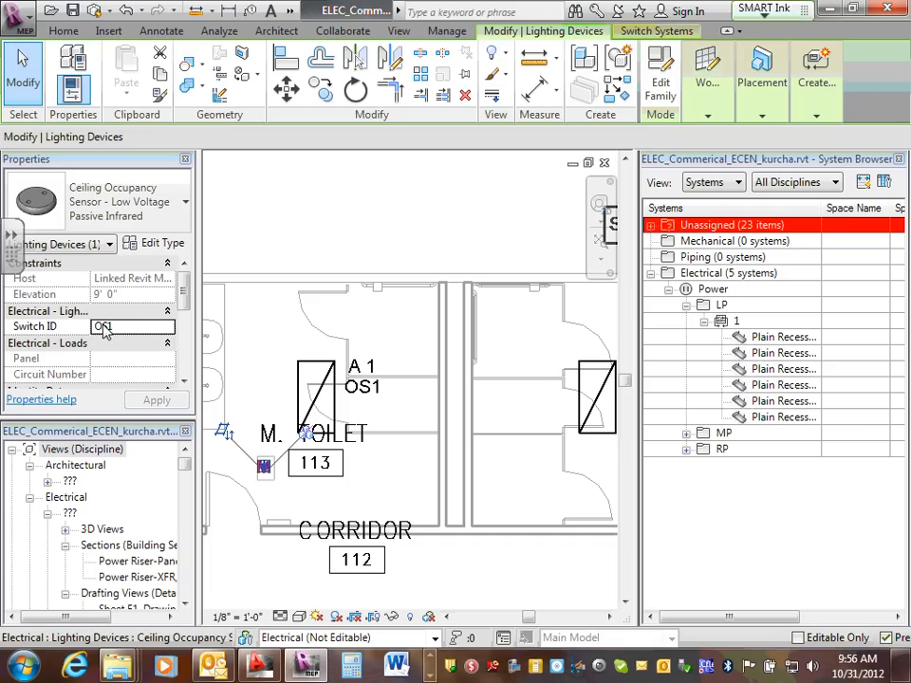
click(285, 324)
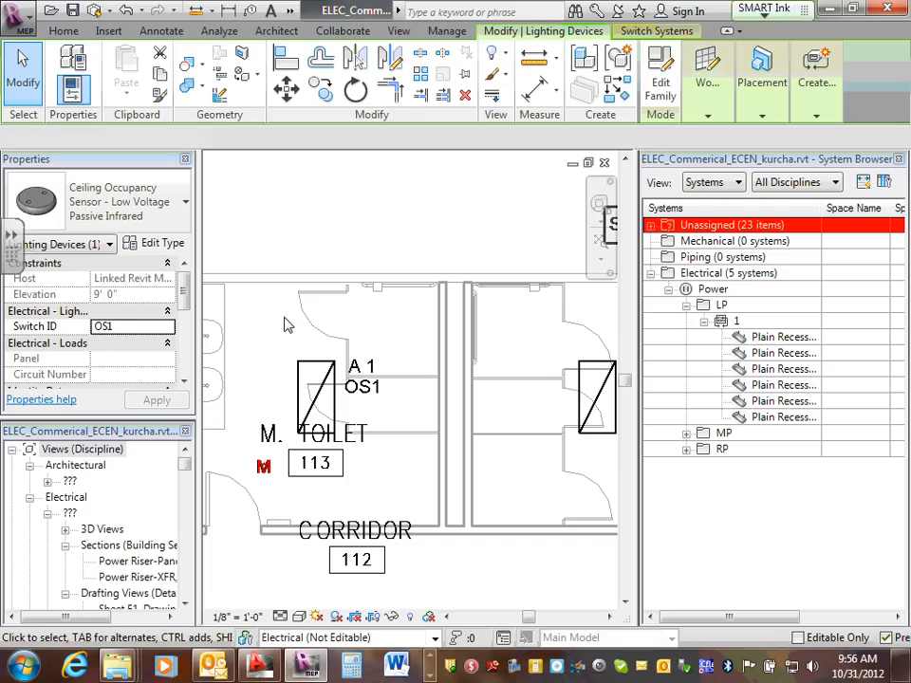
click(310, 371)
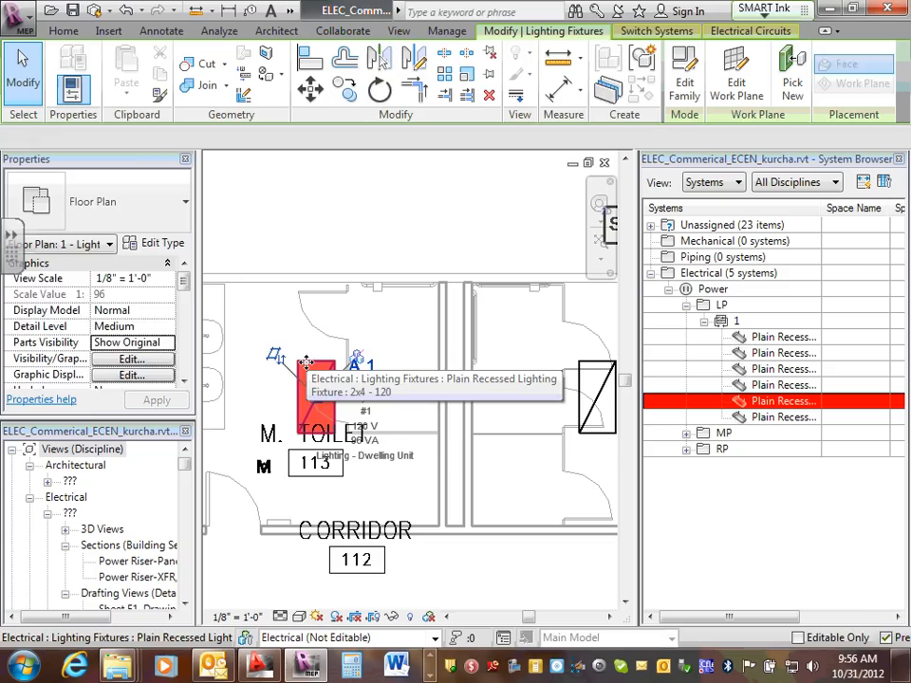
click(164, 244)
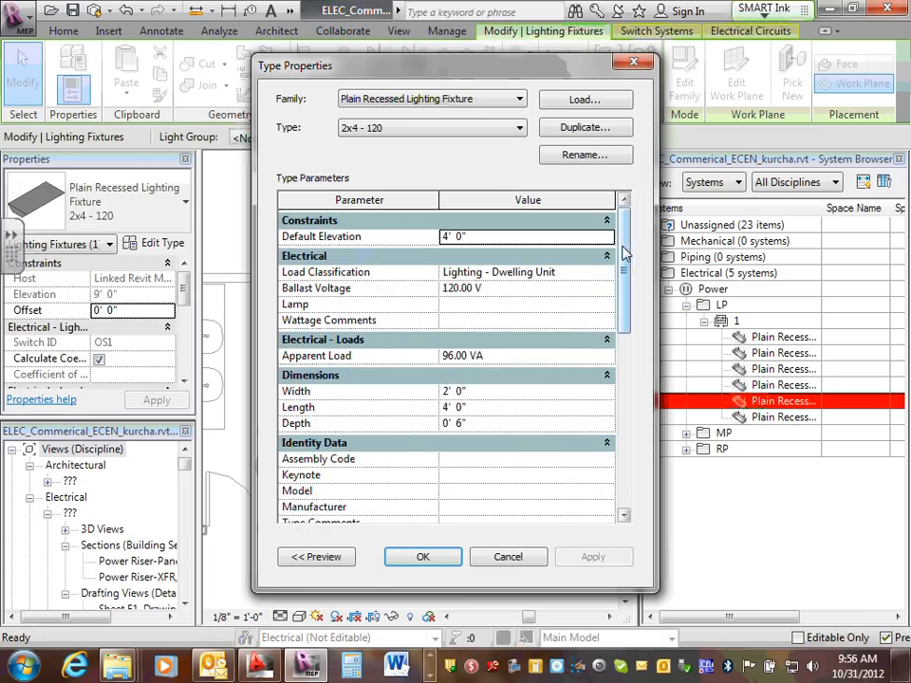
drag(624, 254, 624, 338)
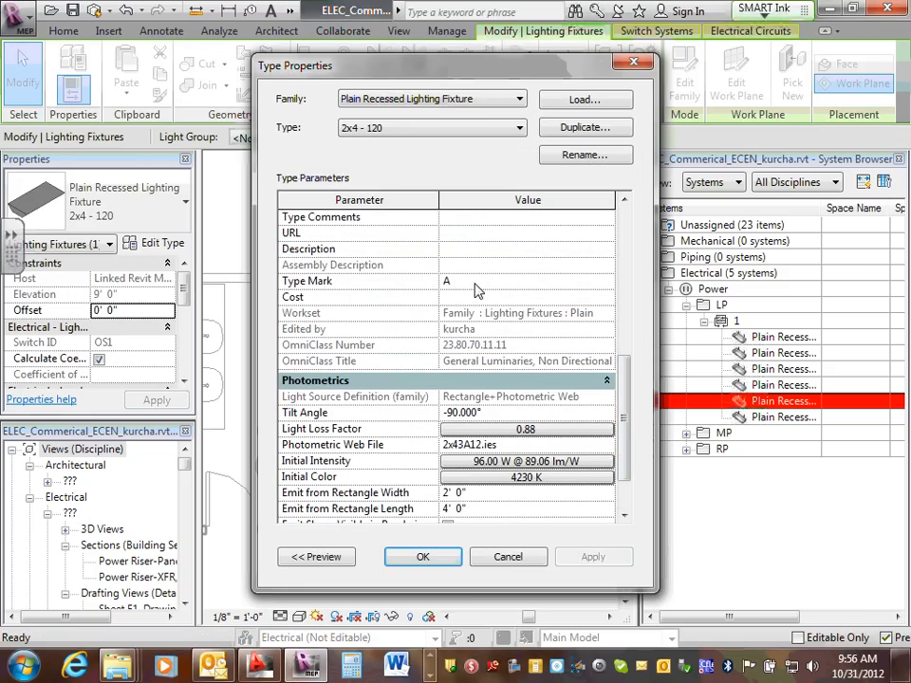
click(476, 281)
click(527, 558)
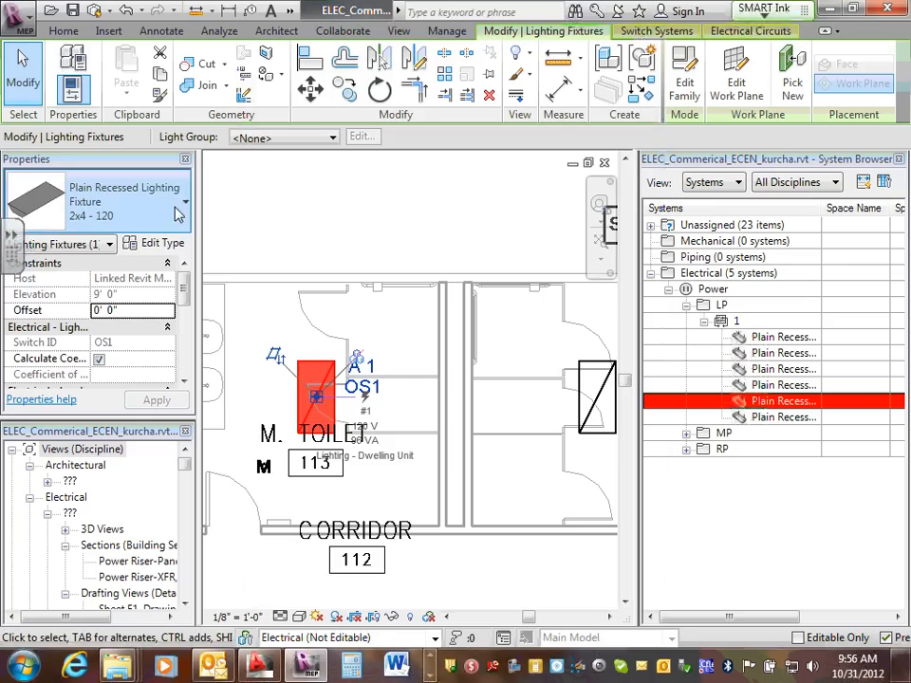
Review the 2x4 - 120 fixture's type parameters from Type Mark through Photometrics once more, leaving the values as they are.
click(167, 248)
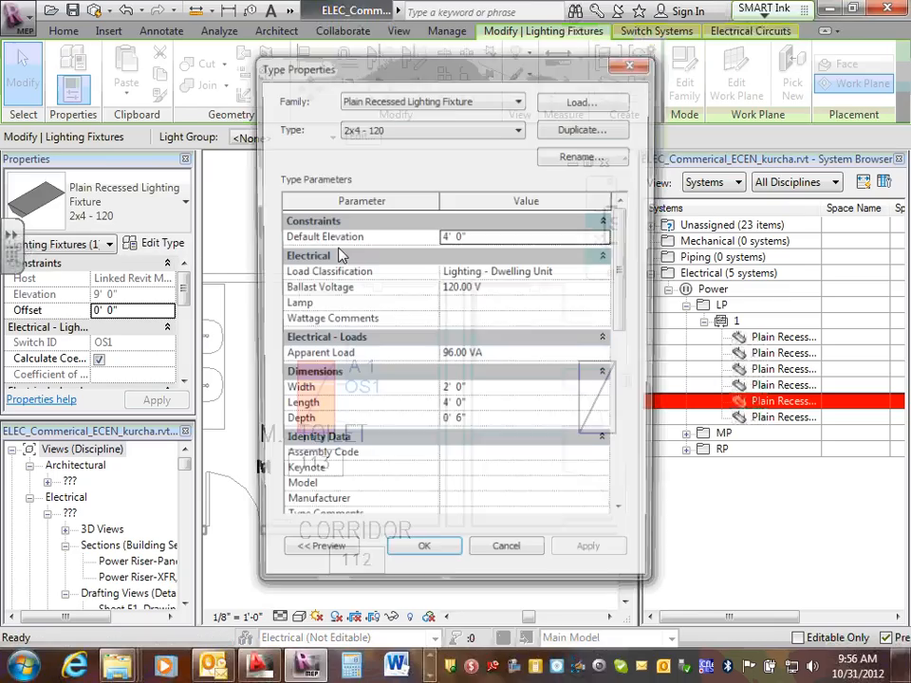
drag(626, 266, 608, 468)
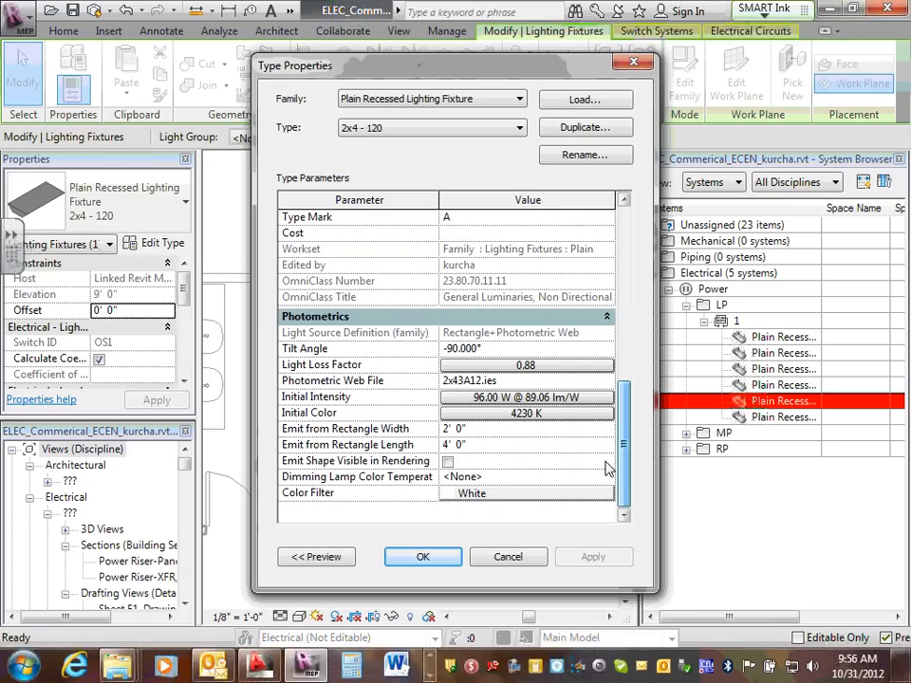
click(451, 223)
drag(464, 218, 447, 217)
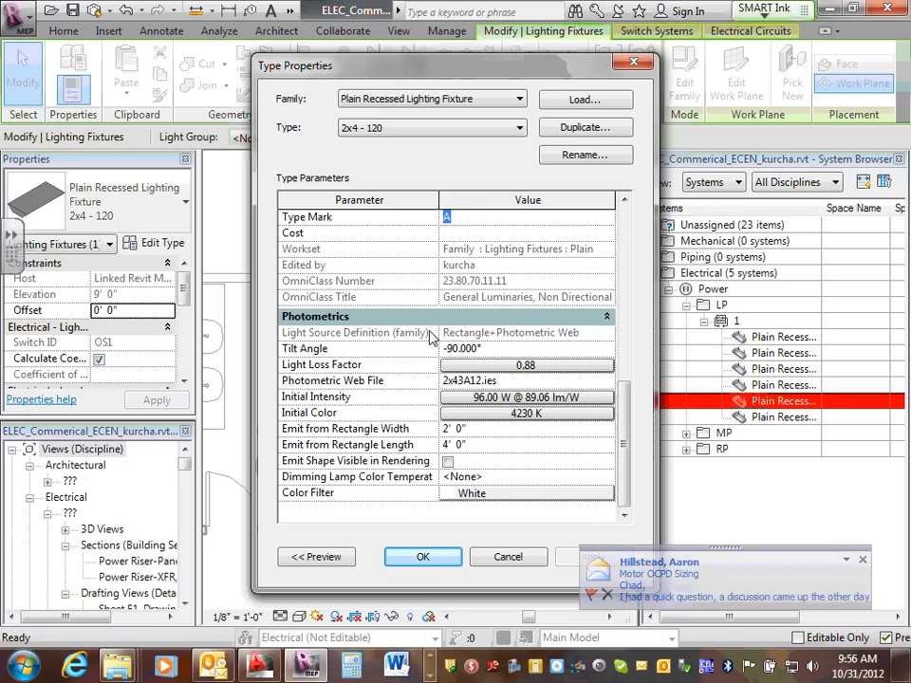
click(427, 558)
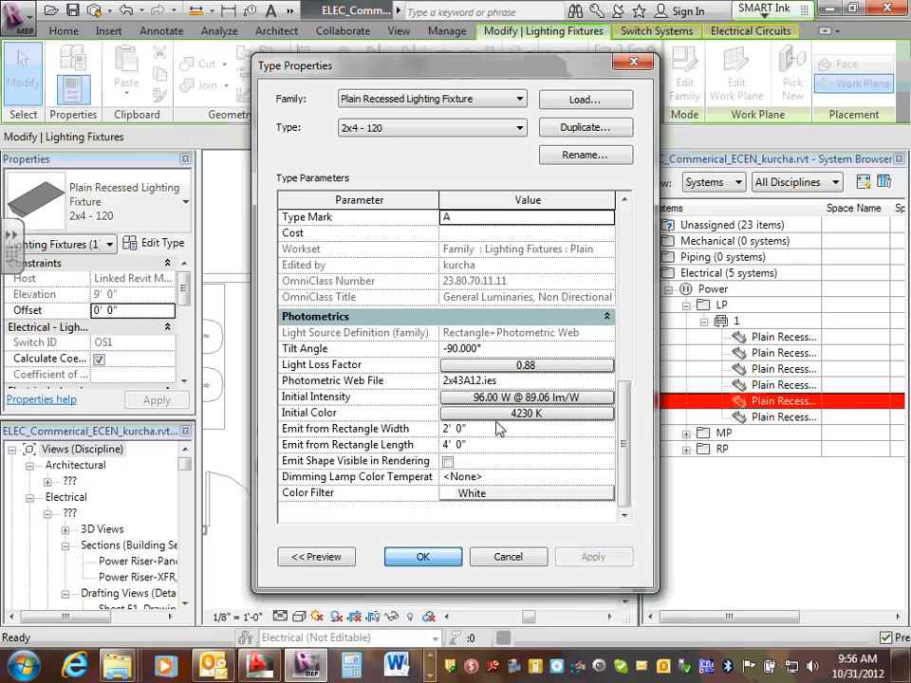
click(392, 340)
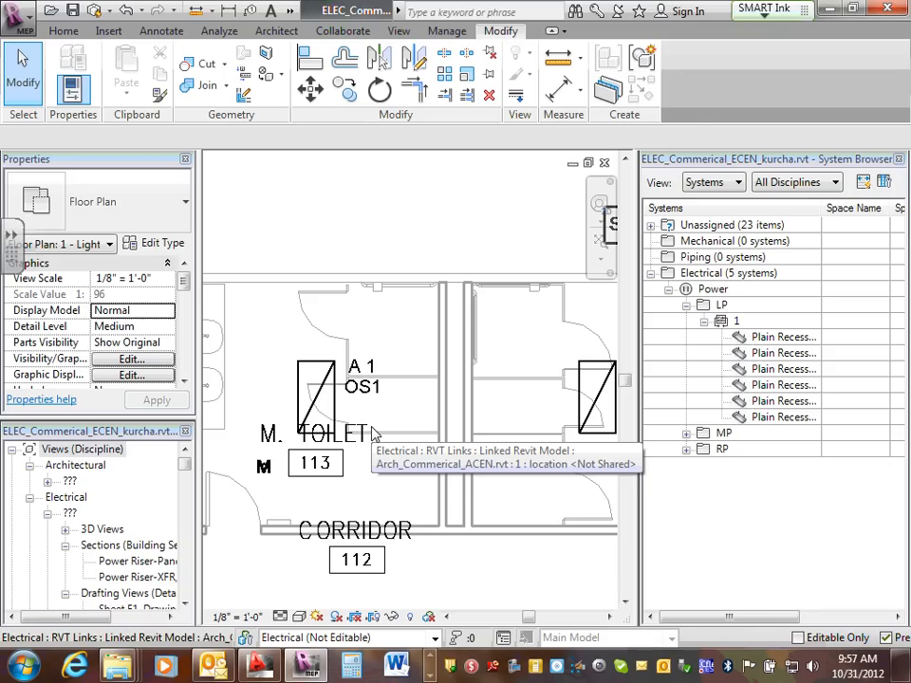
Tag the 2x4 fixture in W. TOILET 114 by category with a horizontal tag and attached-end leader, loading no Specialty Equipment tag.
click(162, 31)
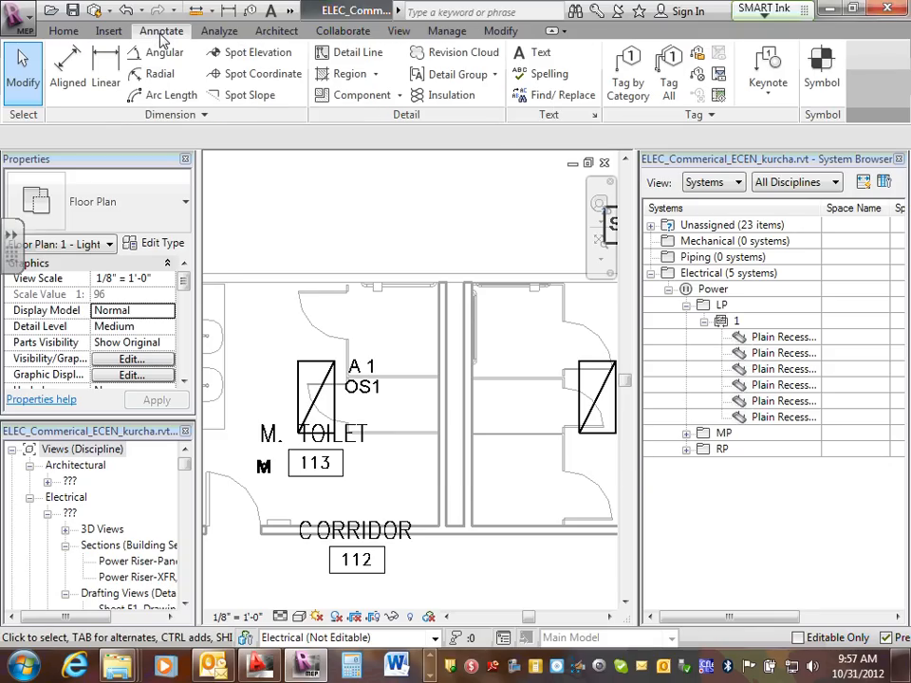
click(628, 72)
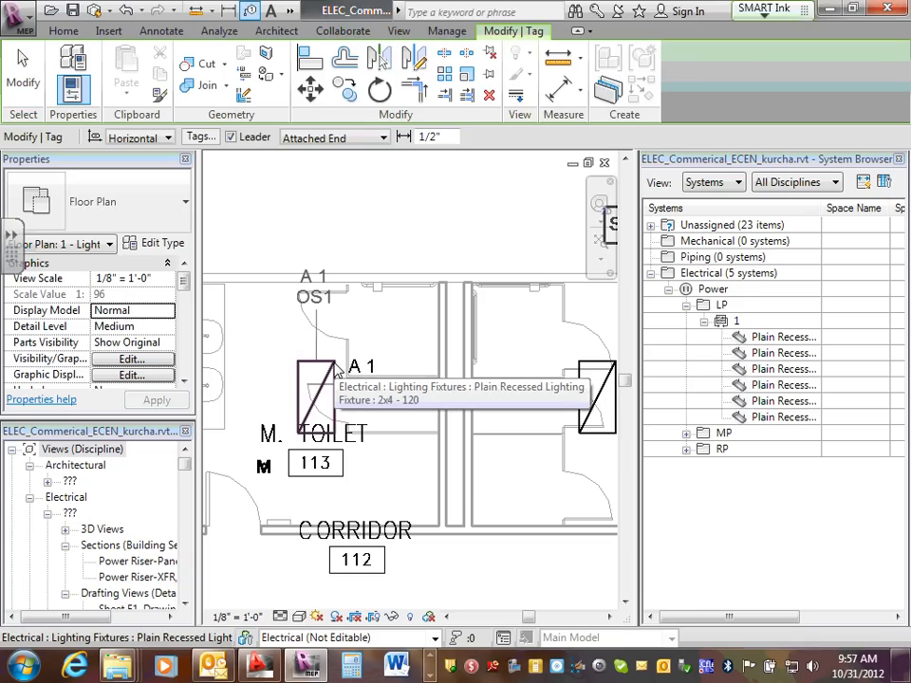
click(334, 370)
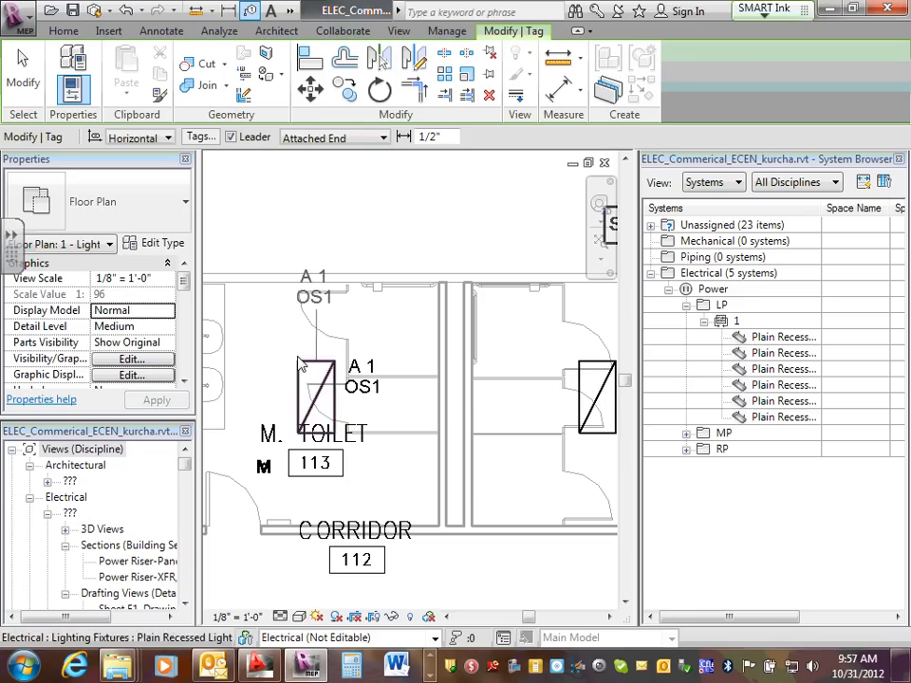
click(579, 386)
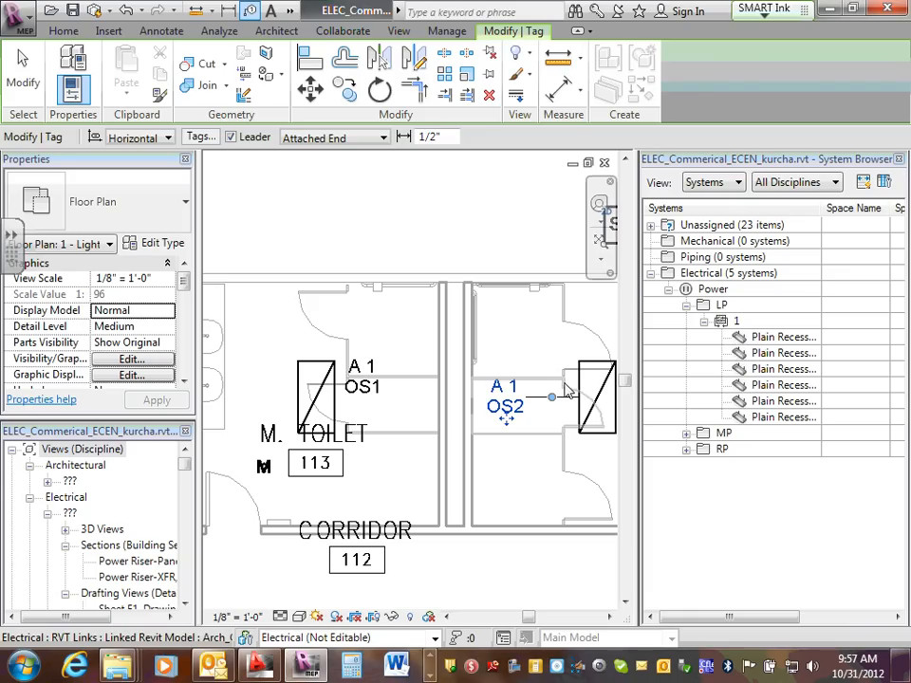
click(517, 404)
click(573, 347)
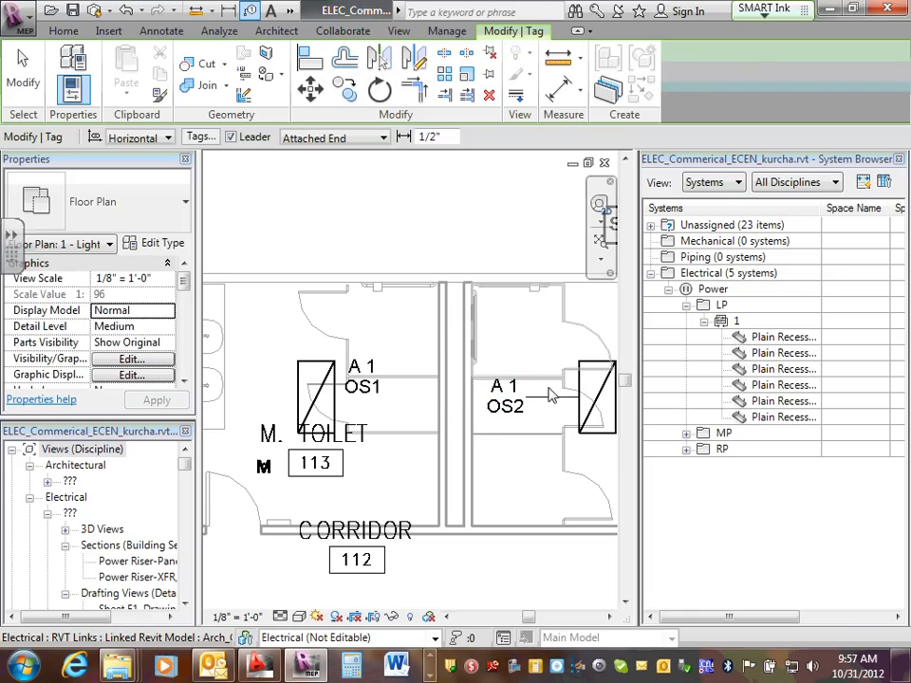
click(501, 416)
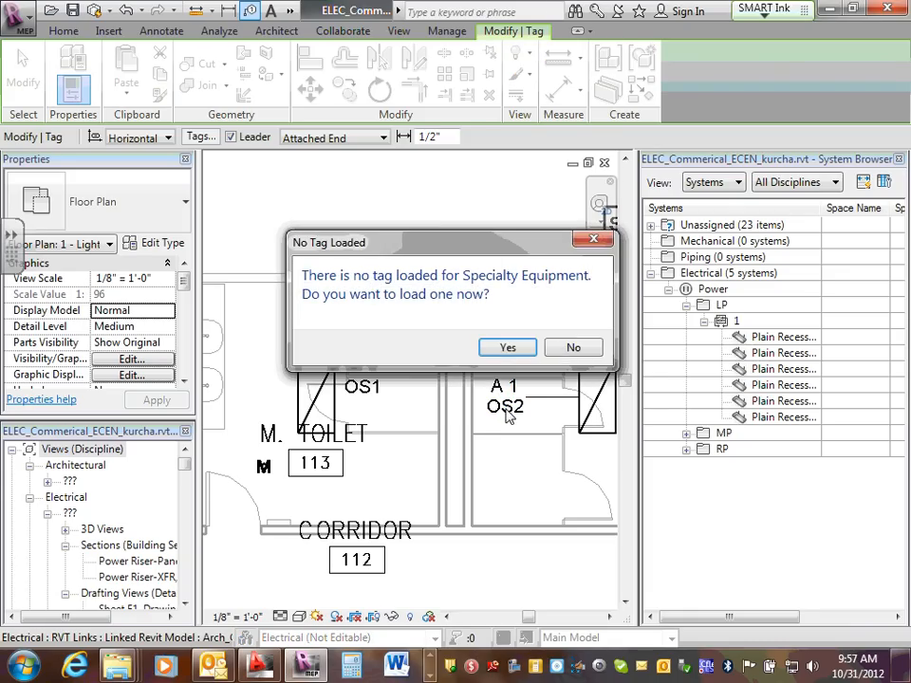
click(571, 348)
key(Escape)
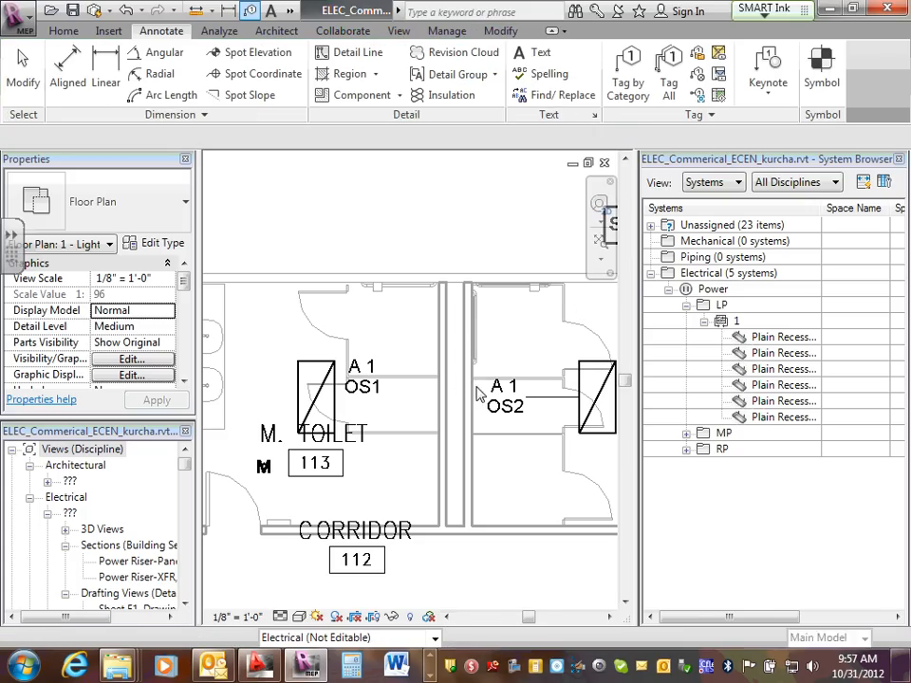
Remove the leader from the W. TOILET 114 fixture tag and move the tag closer to its 2x4 fixture.
click(510, 410)
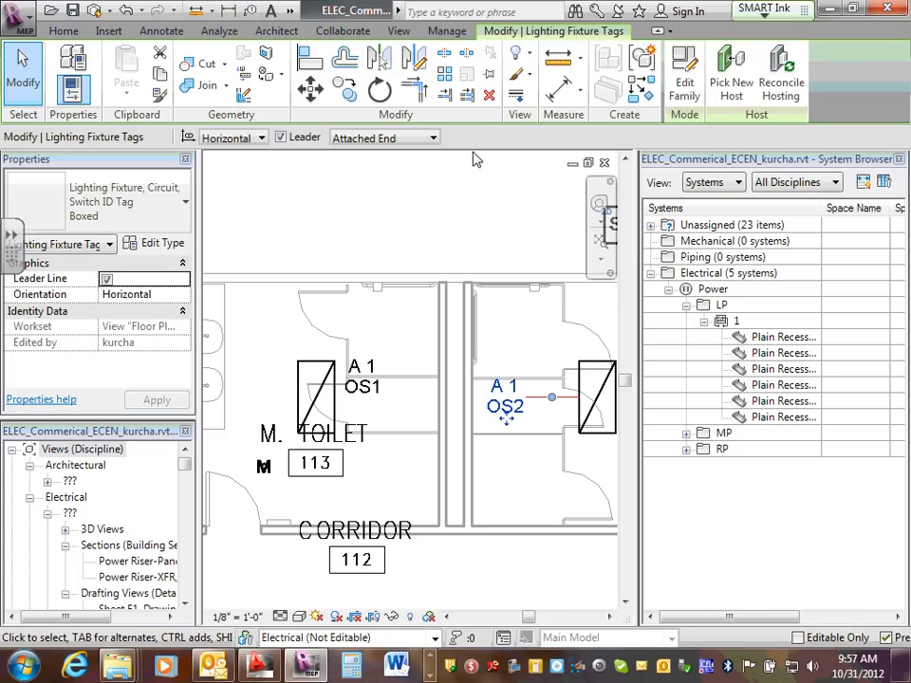
click(280, 138)
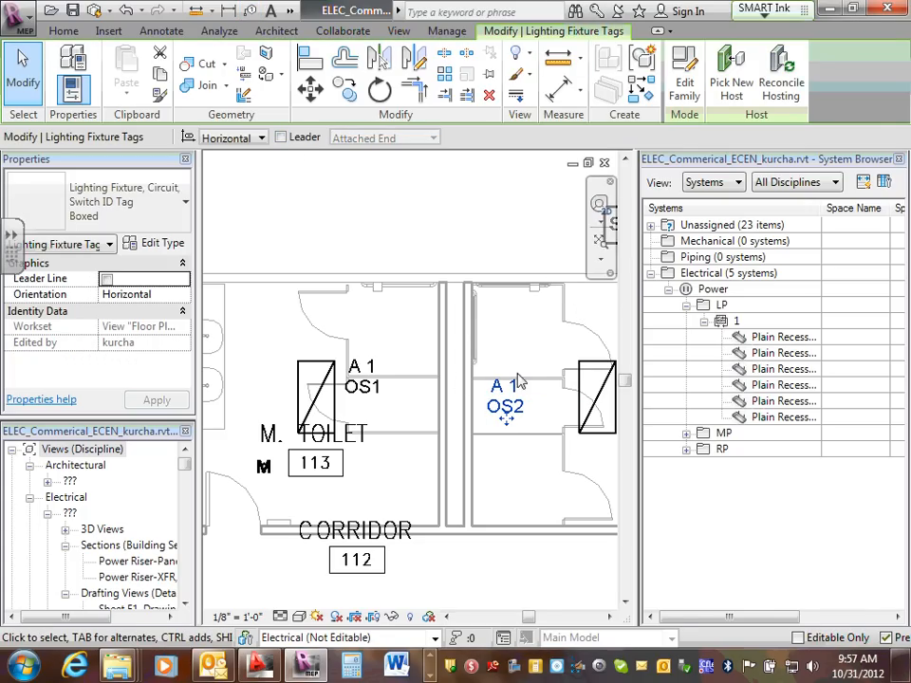
drag(510, 429, 548, 429)
click(545, 337)
scroll(523, 327, down, 2)
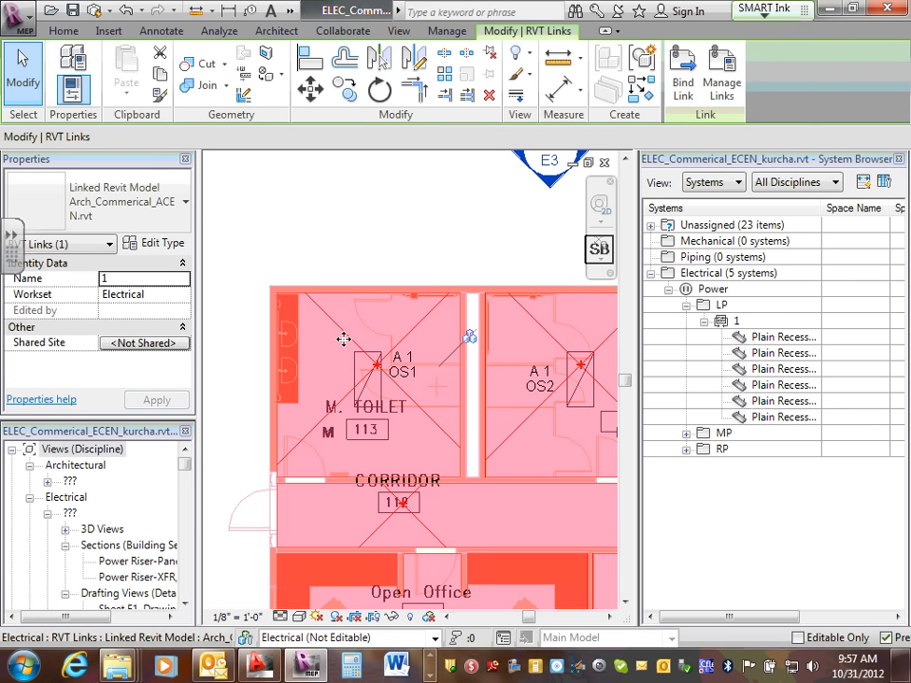
key(Escape)
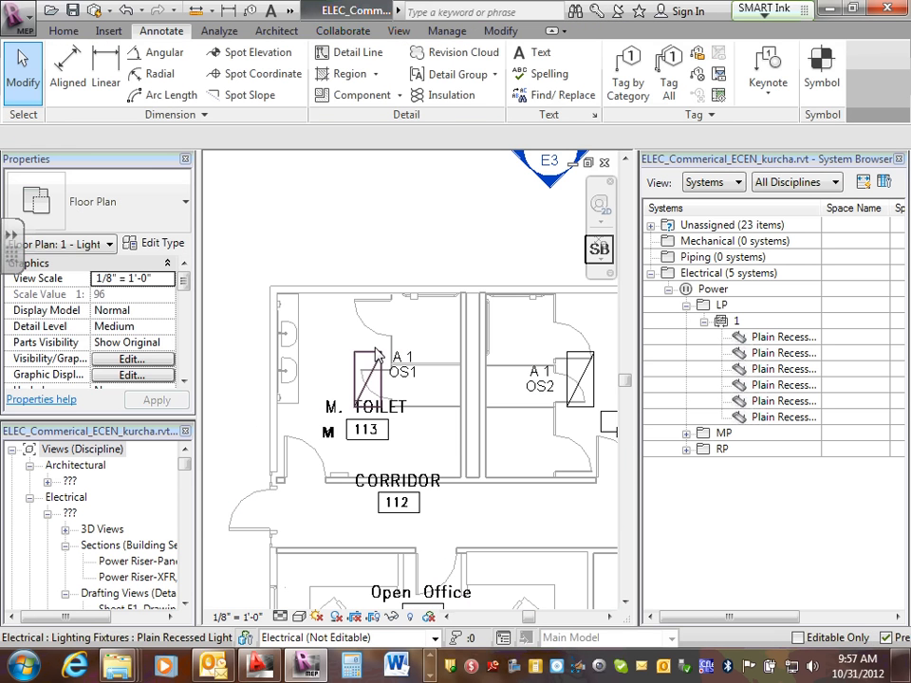
Examine the panel and circuit number properties of the M. TOILET 113 fixture and compare the tags in both toilets.
click(373, 357)
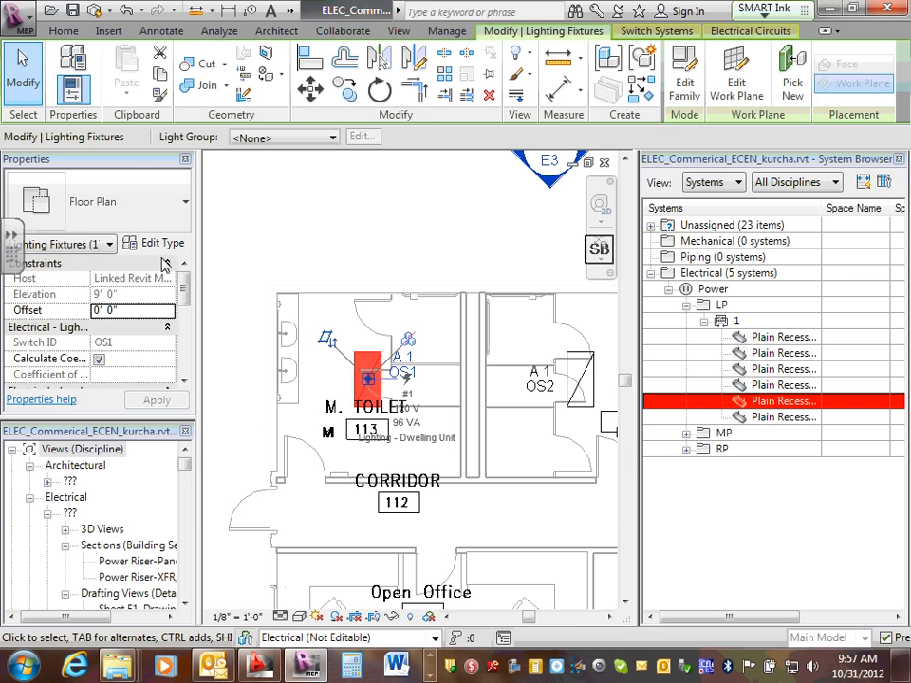
drag(186, 297, 186, 315)
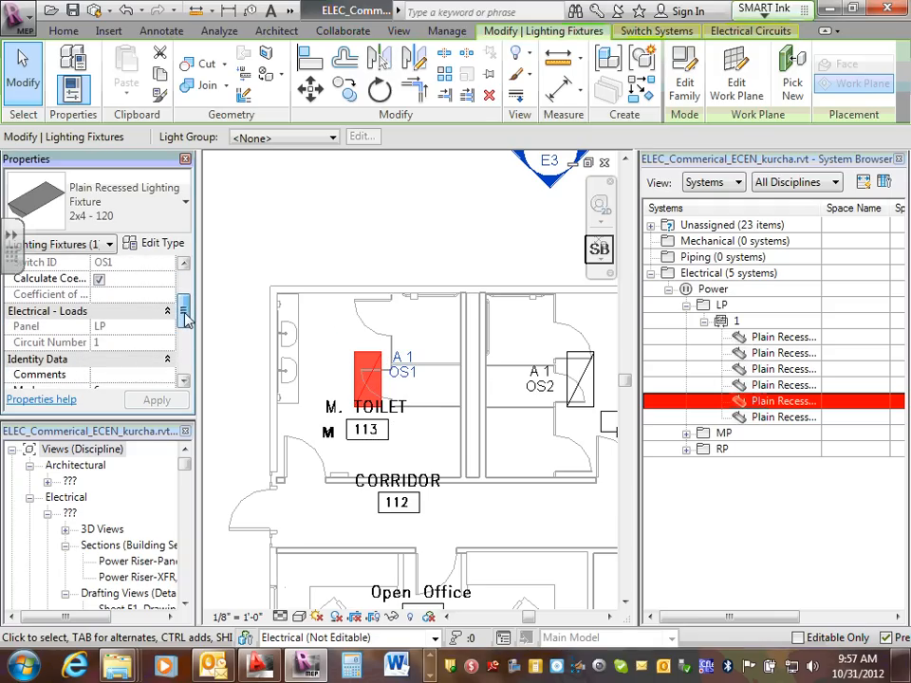
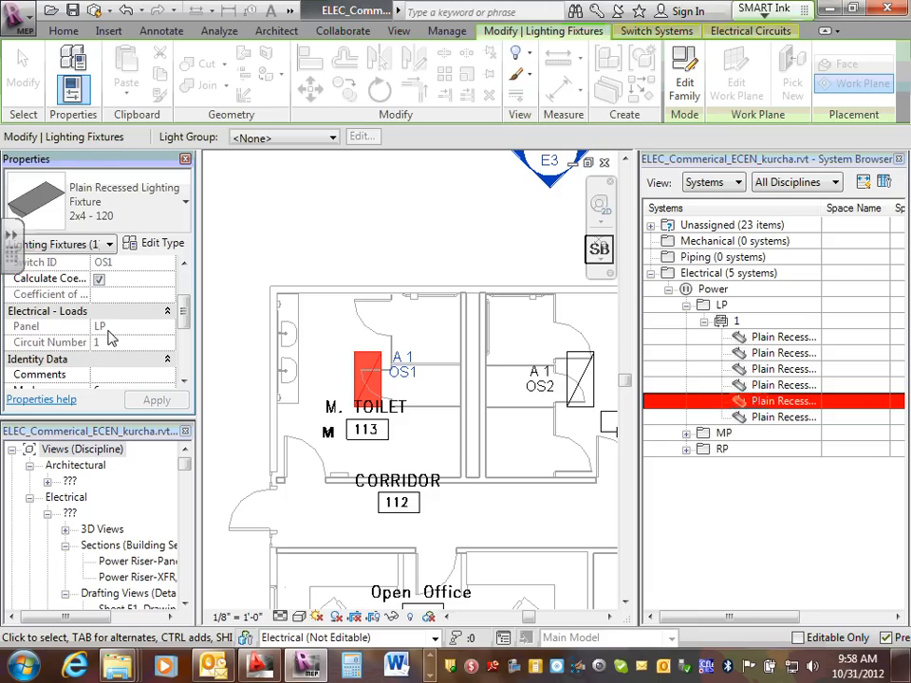
click(366, 375)
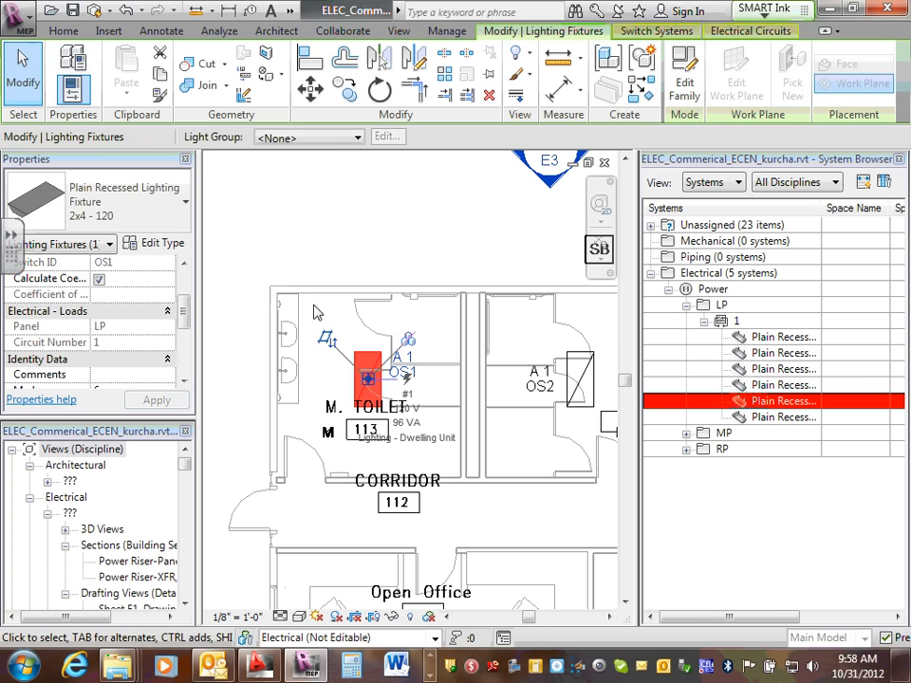
click(350, 256)
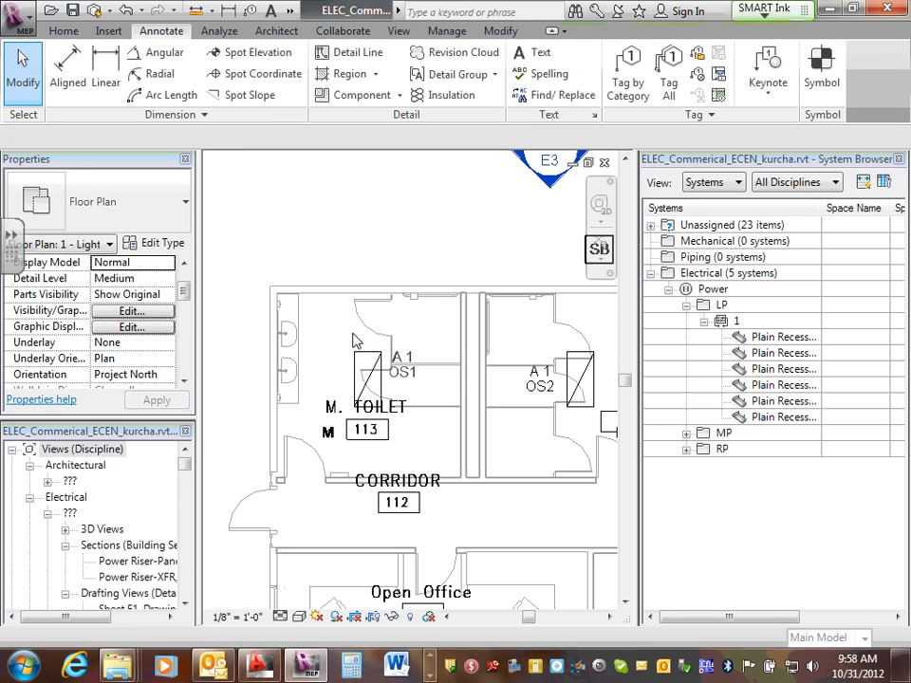
scroll(334, 326, down, 3)
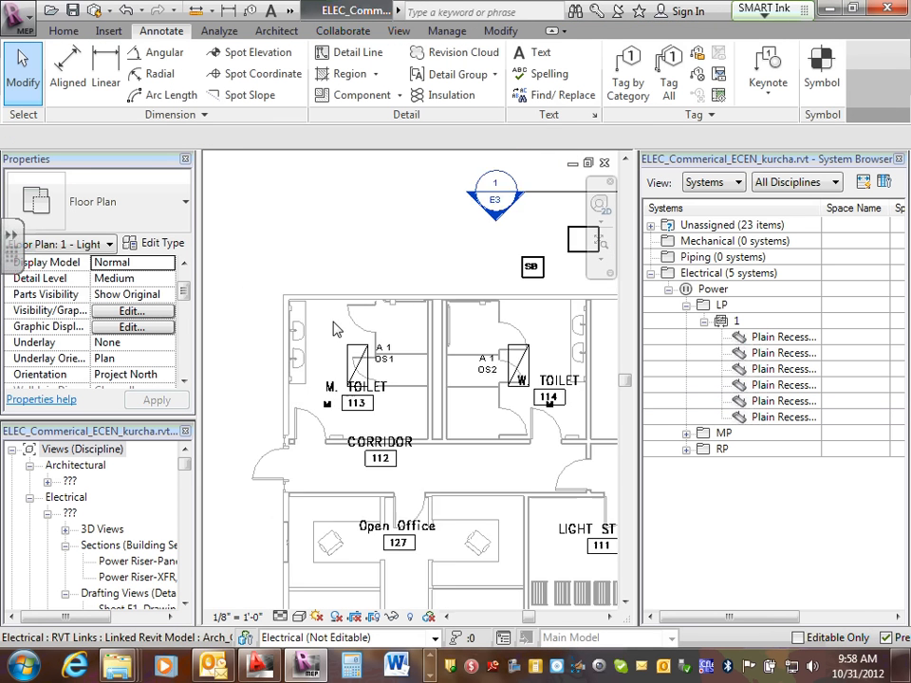
scroll(438, 352, up, 5)
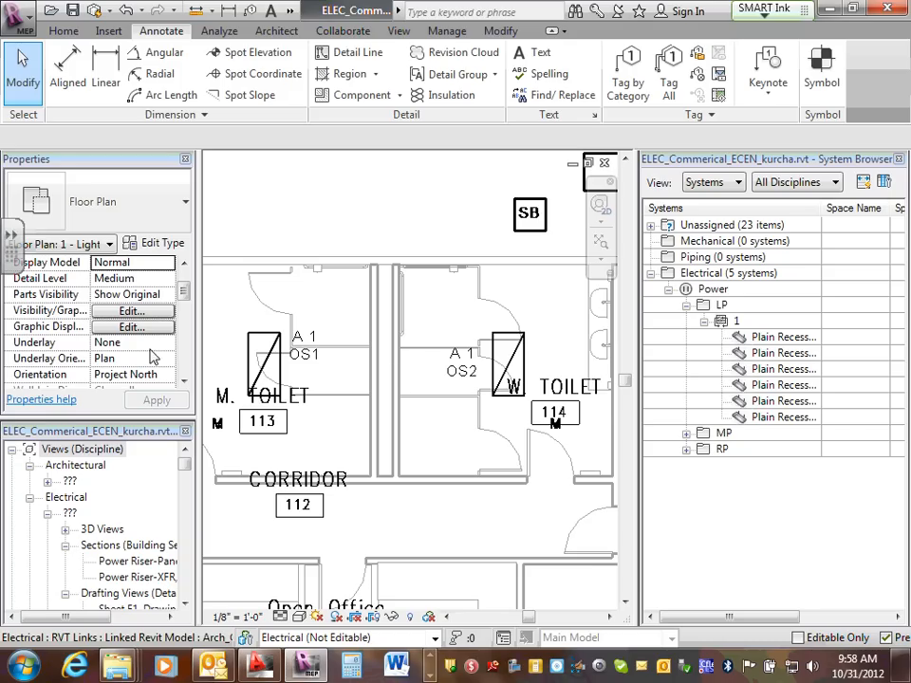
Examine the electrical circuit and switch system assignments of the 2x4 fixture in M. TOILET 113.
click(254, 361)
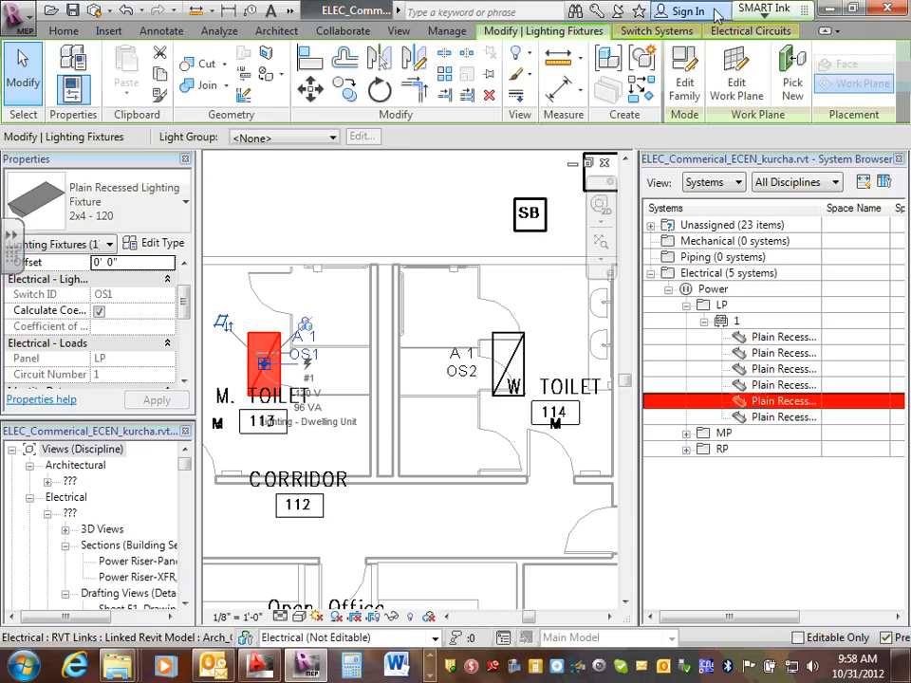
click(658, 34)
click(775, 35)
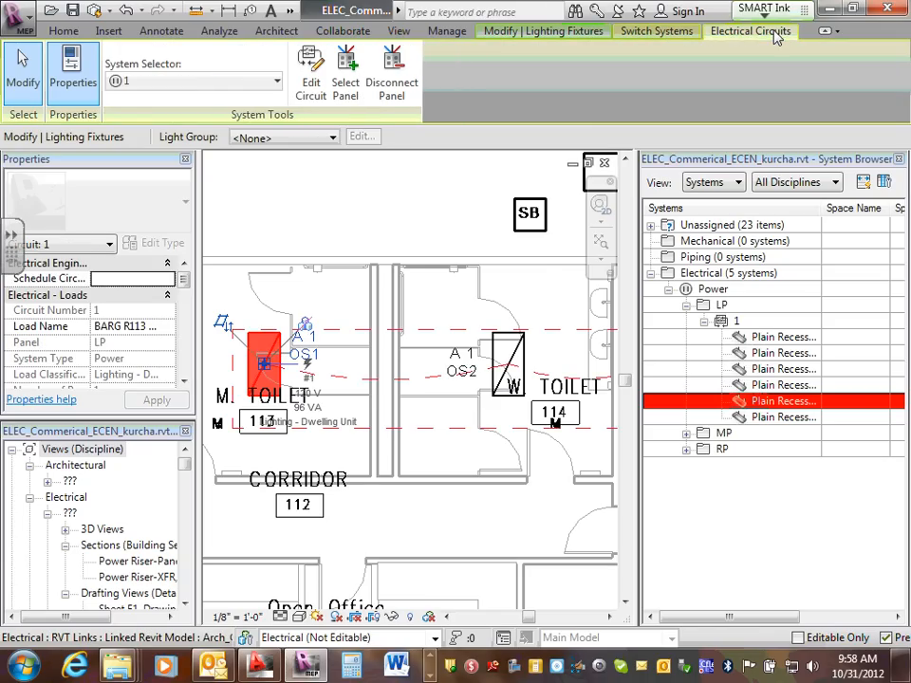
click(657, 31)
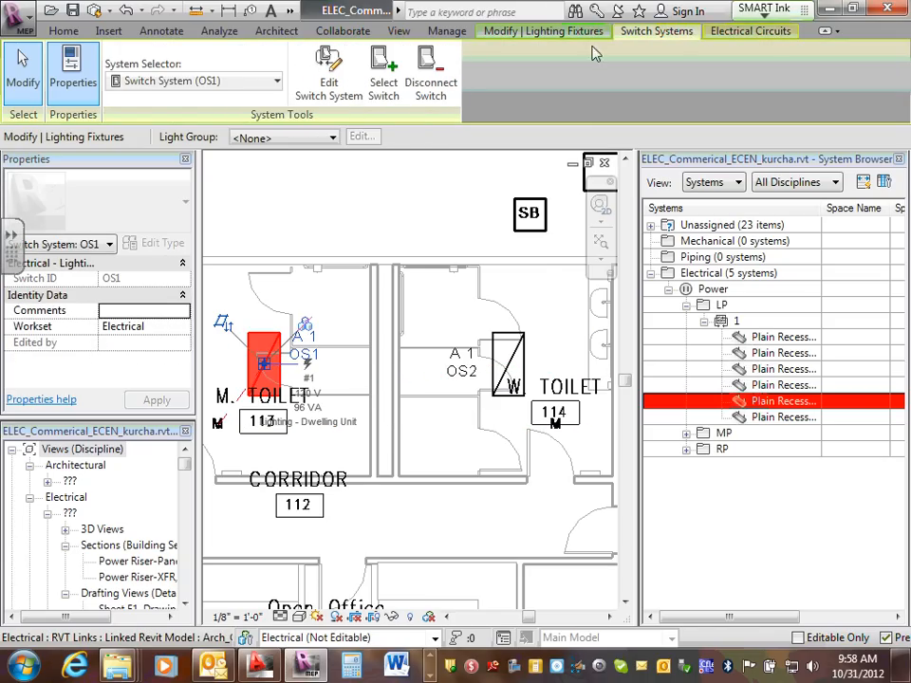
click(380, 62)
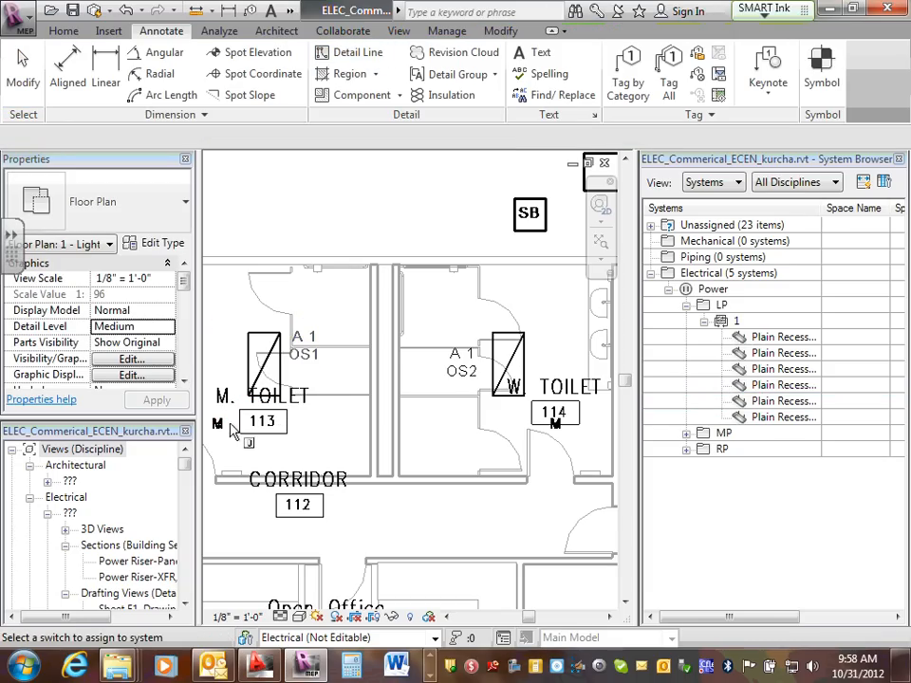
scroll(228, 429, up, 2)
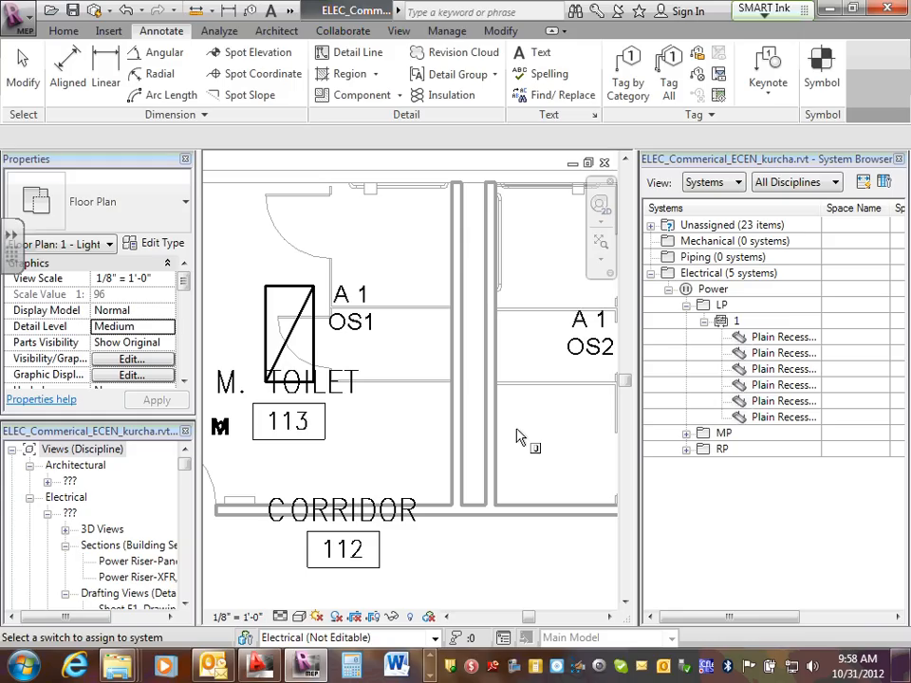
key(Escape)
Tag the four 1x4 fixtures in ELEC./MECH. 116 by category with horizontal tags and attached-end leaders.
scroll(432, 416, down, 3)
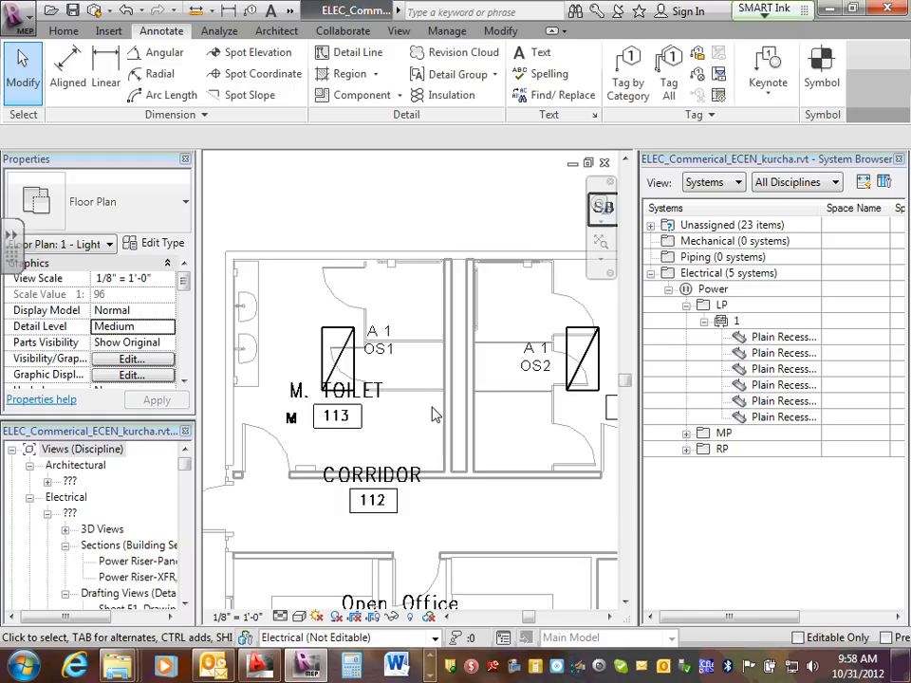
scroll(432, 416, down, 1)
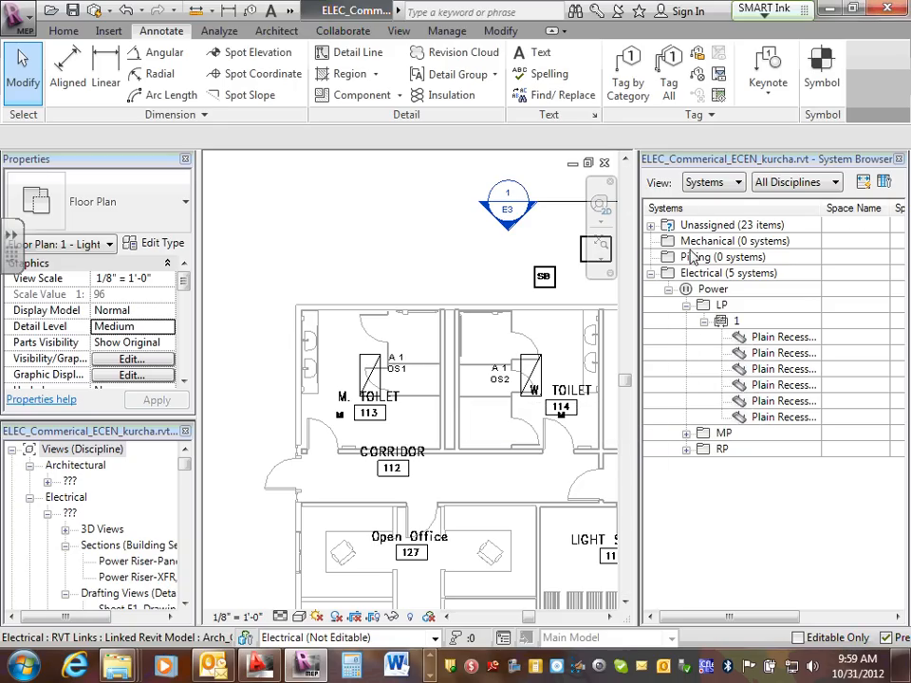
click(612, 618)
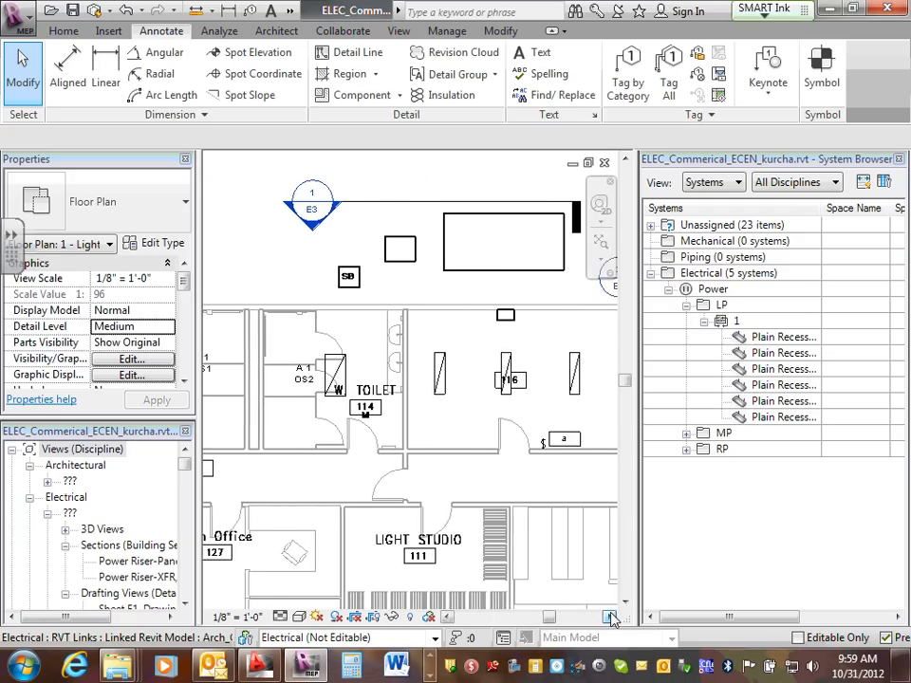
click(613, 618)
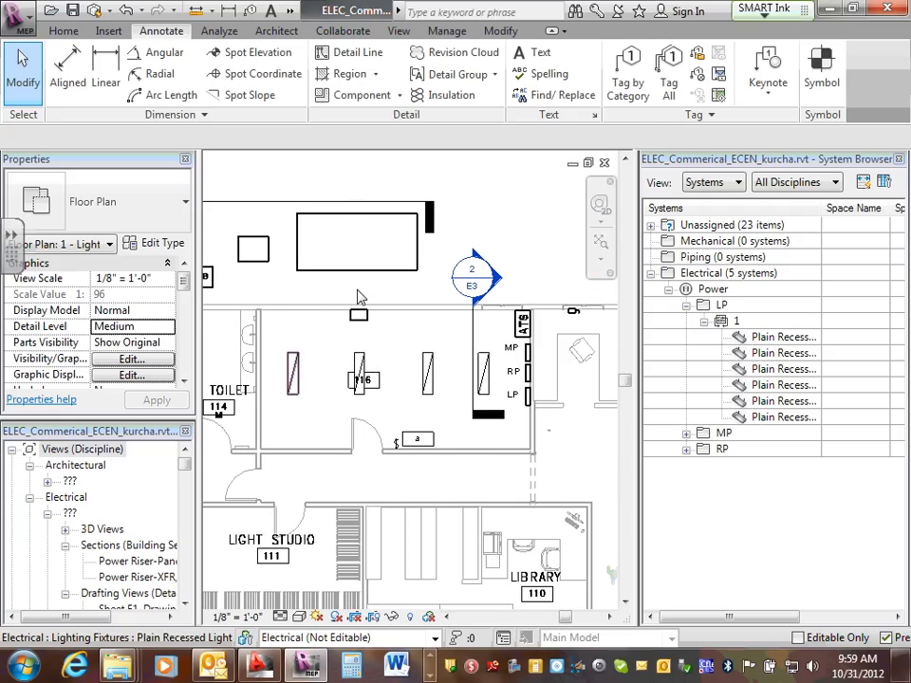
click(636, 88)
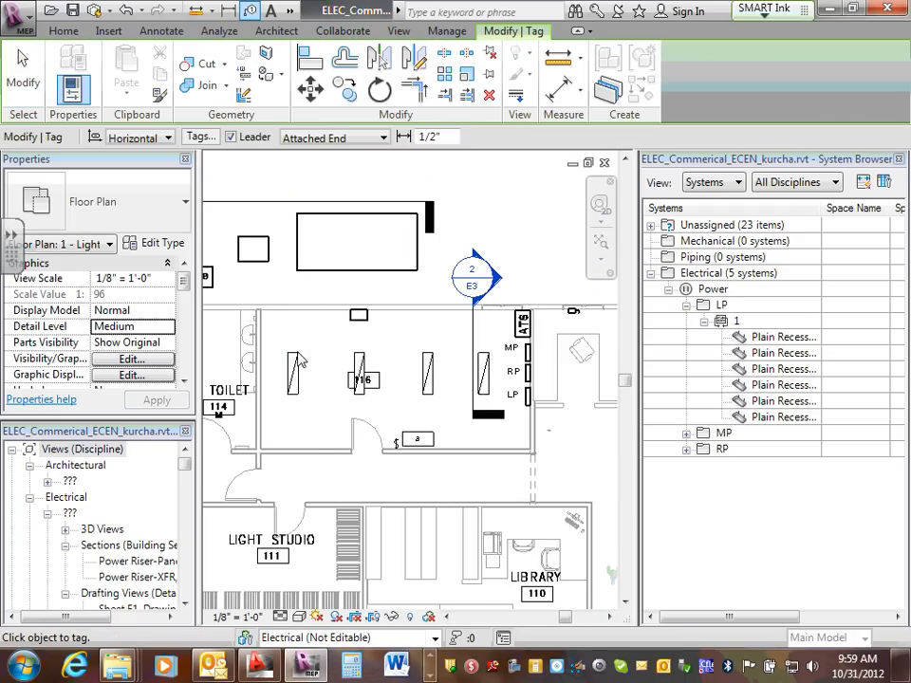
scroll(296, 363, up, 2)
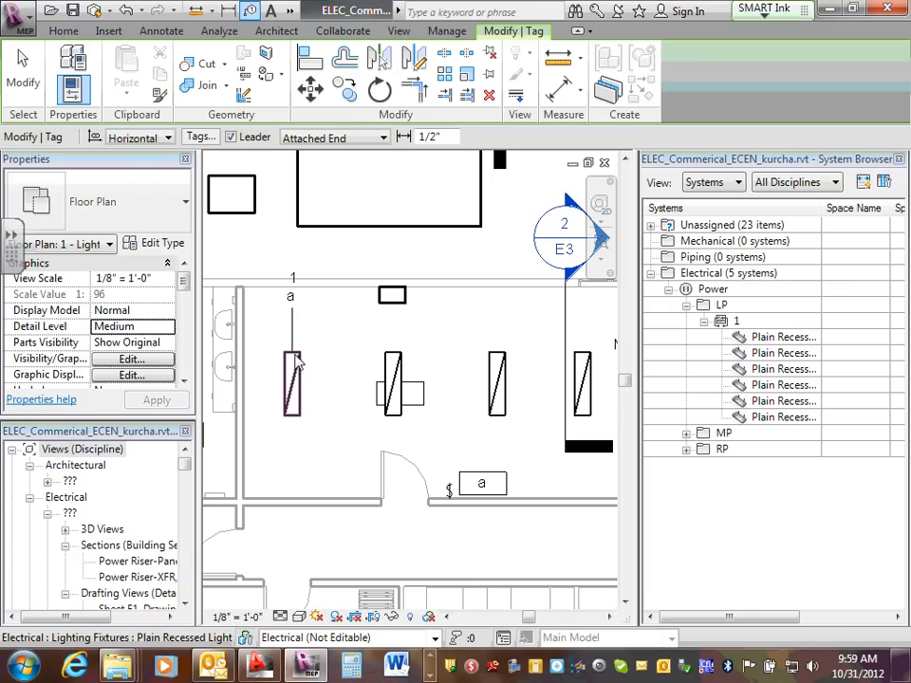
click(296, 364)
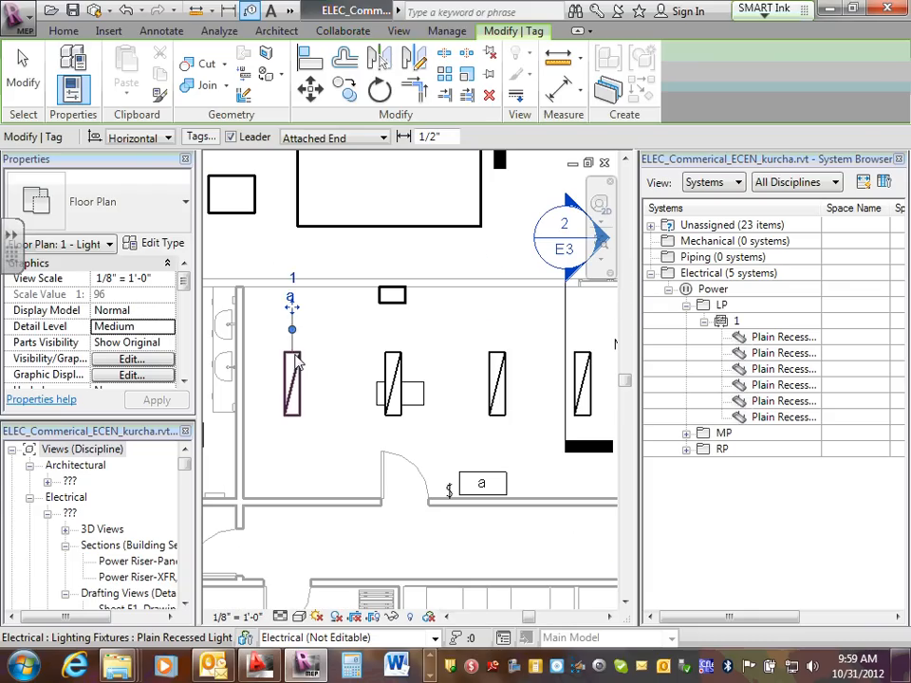
click(399, 366)
click(495, 368)
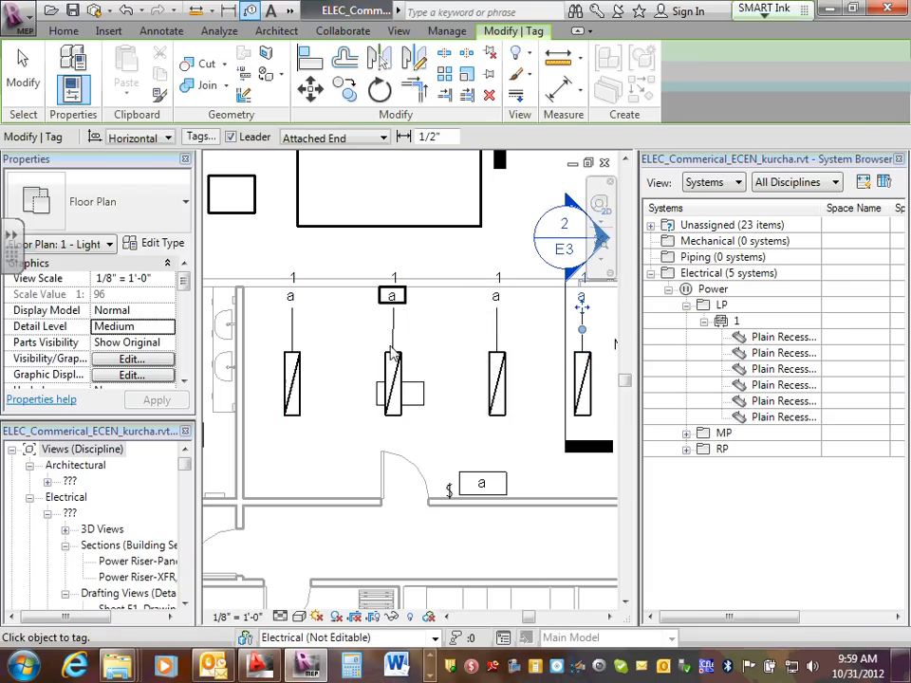
key(Escape)
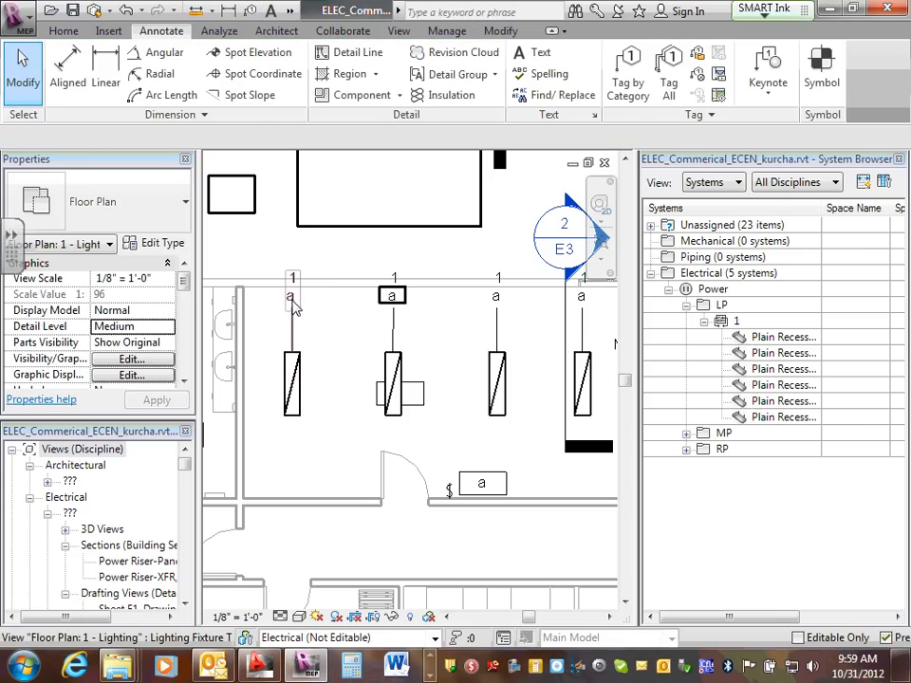
Remove the leaders from the four lighting fixture tags in ELEC./MECH. 116.
click(293, 302)
click(279, 139)
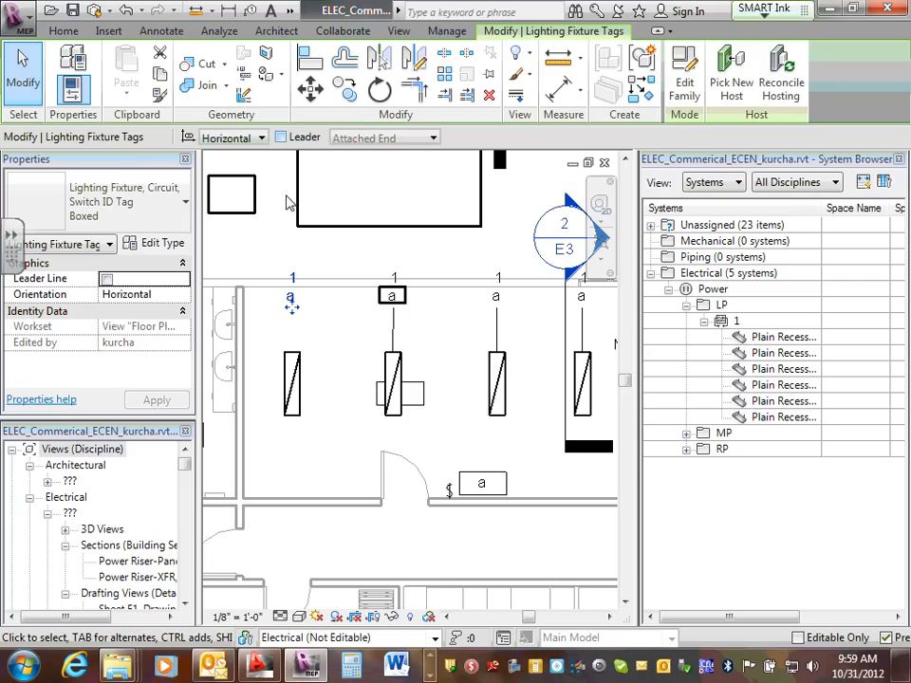
click(399, 306)
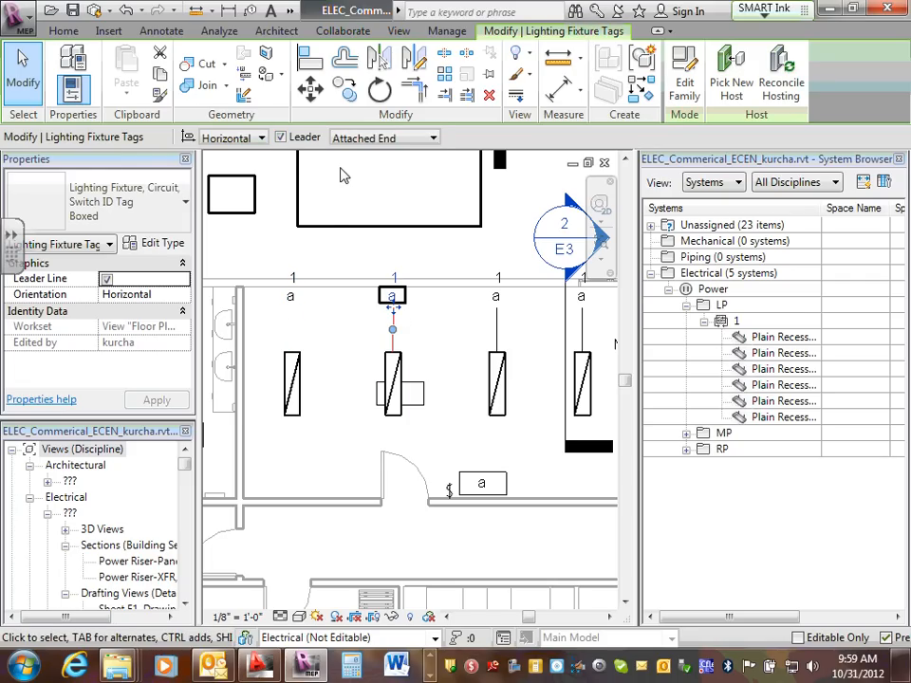
click(281, 139)
click(496, 302)
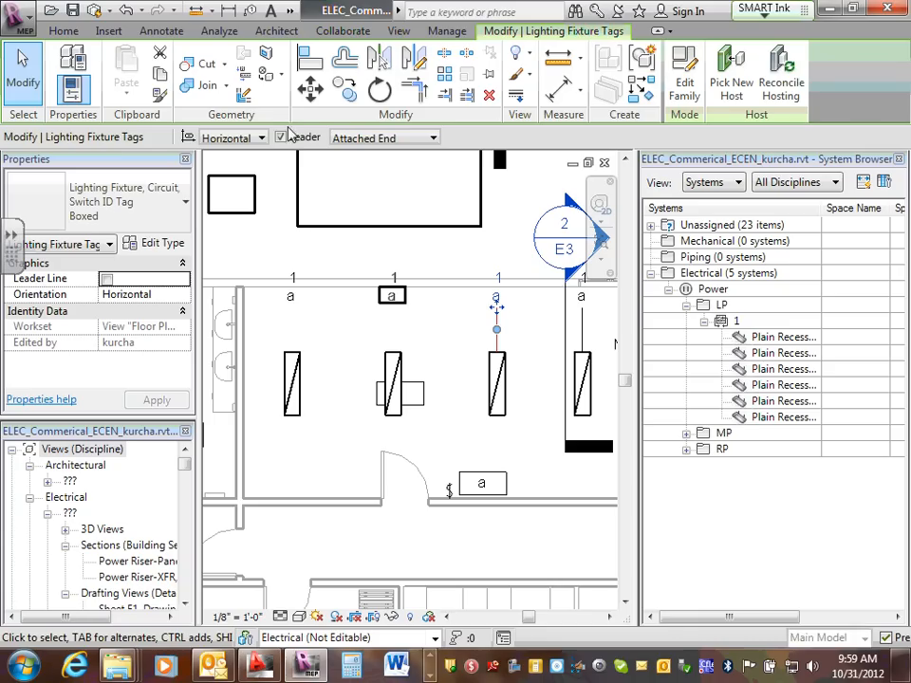
click(281, 137)
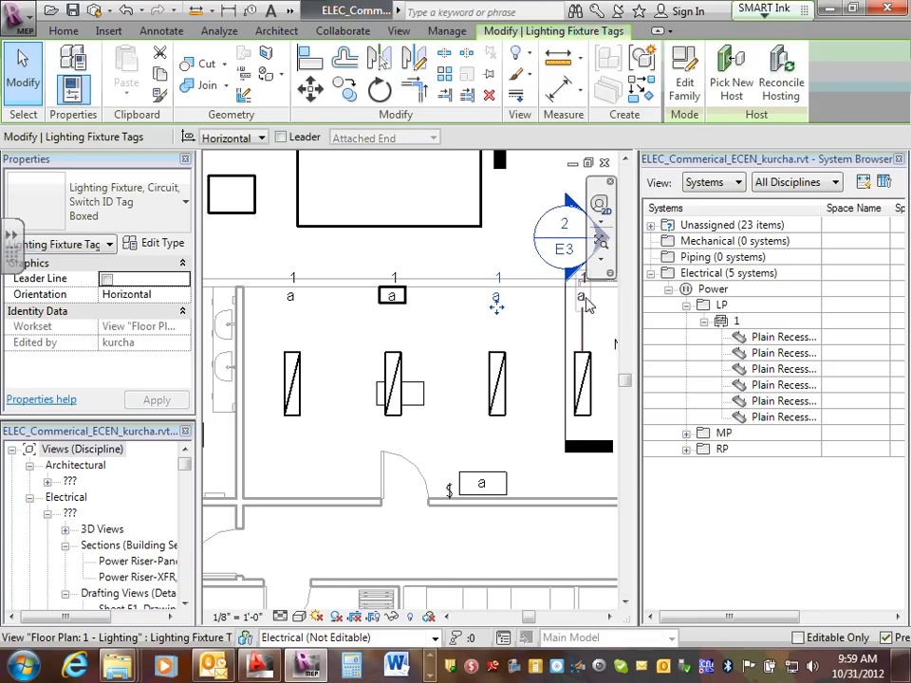
click(586, 304)
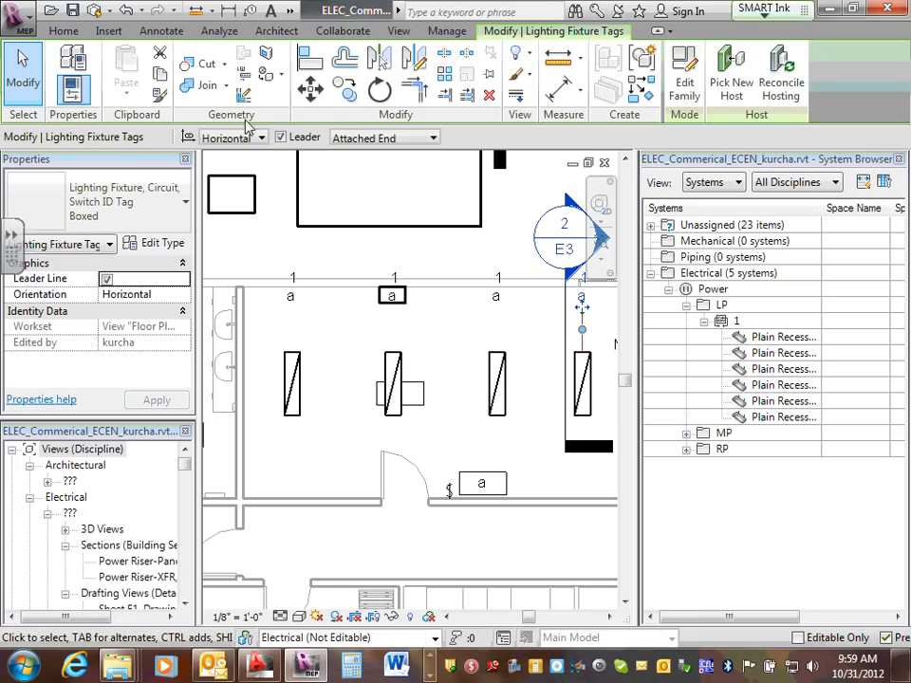
click(281, 138)
click(303, 313)
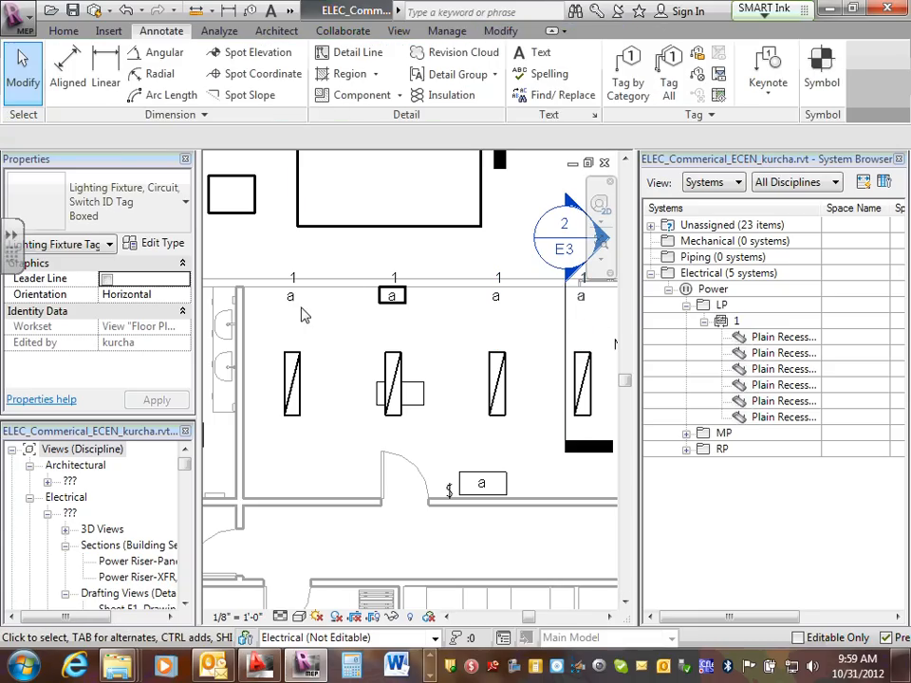
Move the four ELEC./MECH. 116 fixture tags together down to just above their 1x4 fixtures.
drag(281, 269, 587, 331)
mouse_move(503, 301)
mouse_down()
mouse_move(495, 336)
mouse_move(502, 345)
mouse_up()
click(473, 358)
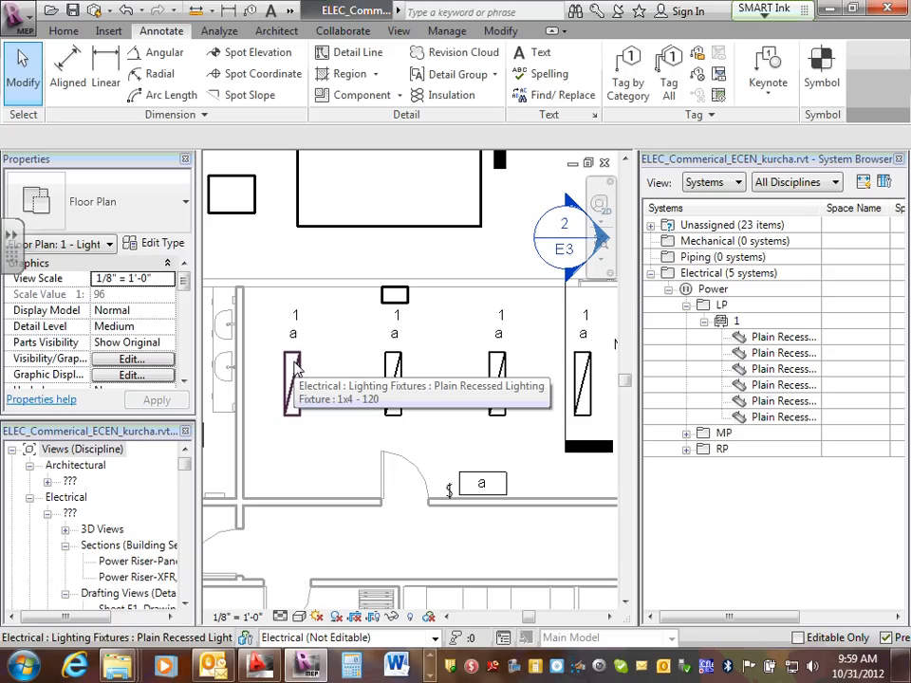
Set the Type Mark of the 1x4 - 120 Plain Recessed Lighting Fixture type to B.
click(293, 372)
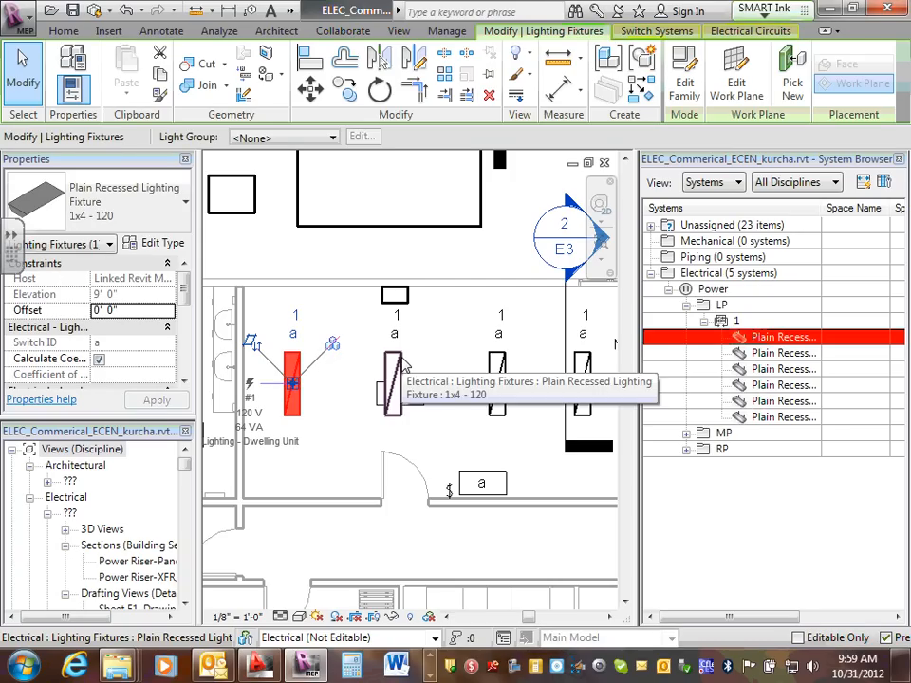
click(176, 244)
drag(618, 297, 621, 460)
scroll(466, 299, up, 3)
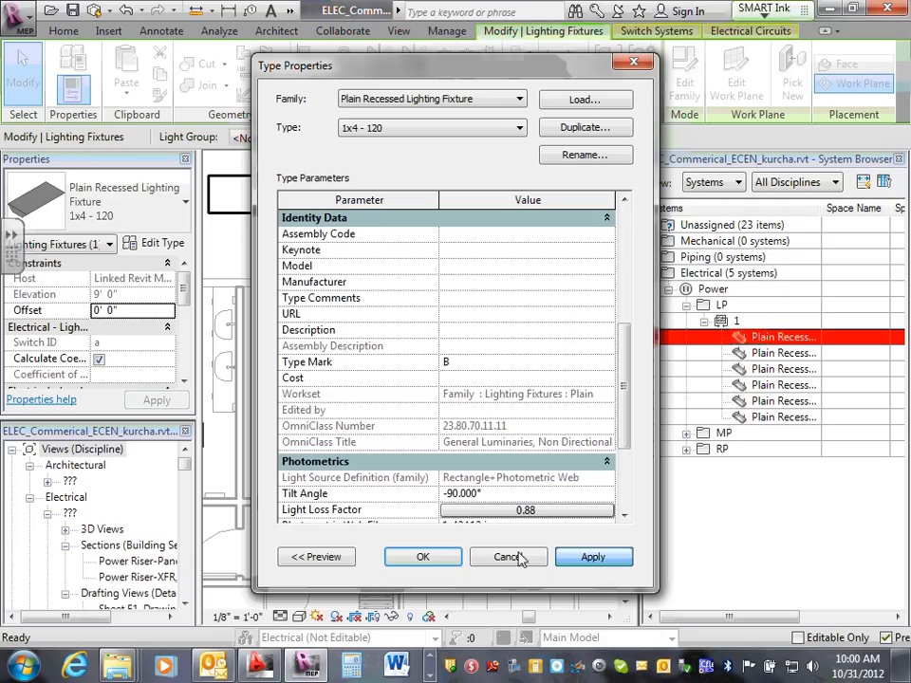
click(446, 557)
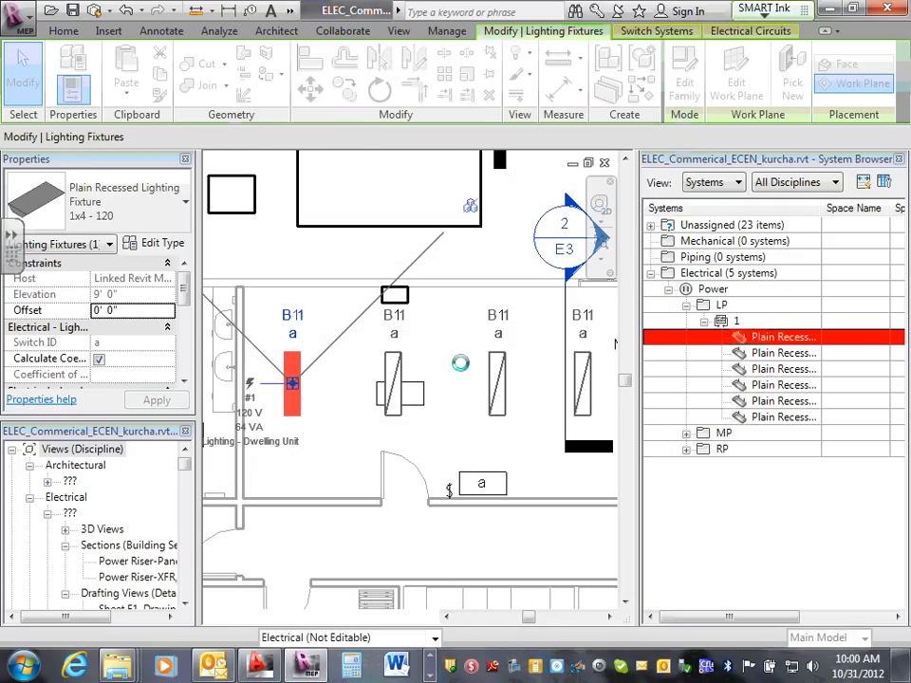
click(333, 394)
click(332, 394)
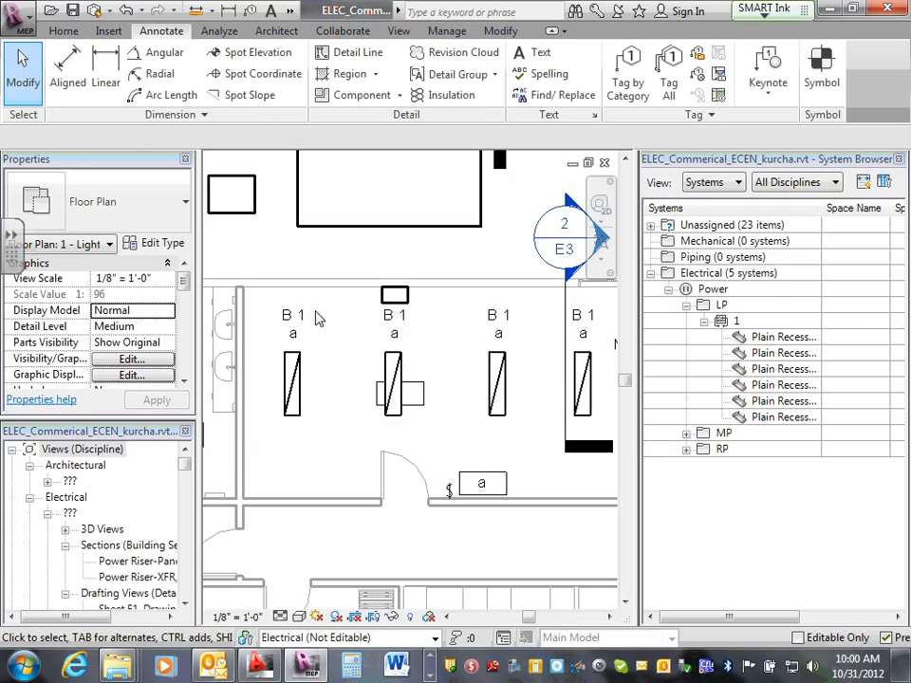
Tag the ceiling occupancy sensor in M. TOILET 113 by category with a horizontal tag and attached-end leader.
scroll(412, 339, down, 1)
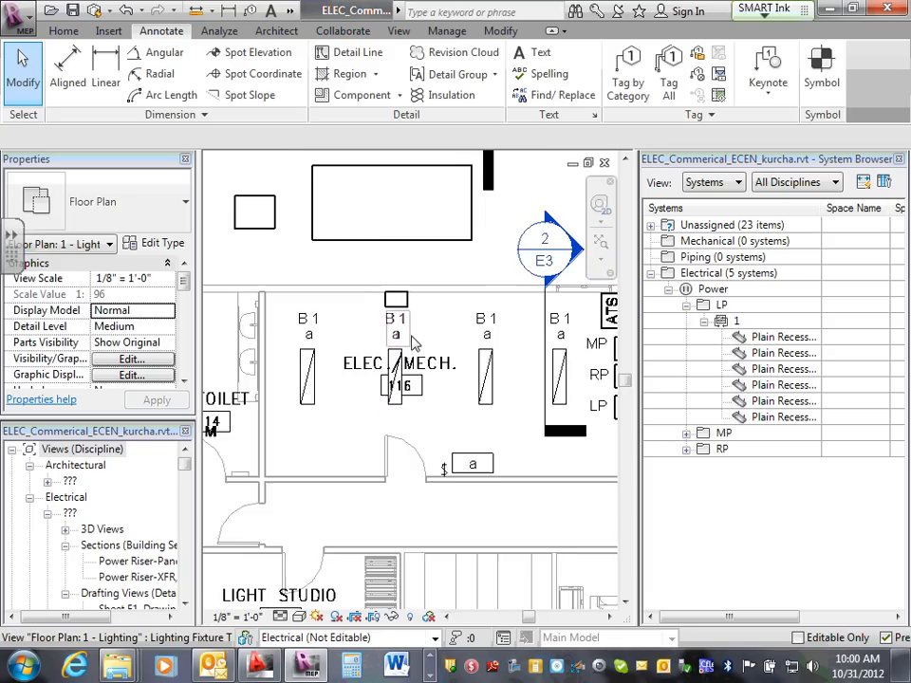
scroll(422, 379, down, 1)
scroll(434, 387, down, 2)
scroll(455, 397, up, 2)
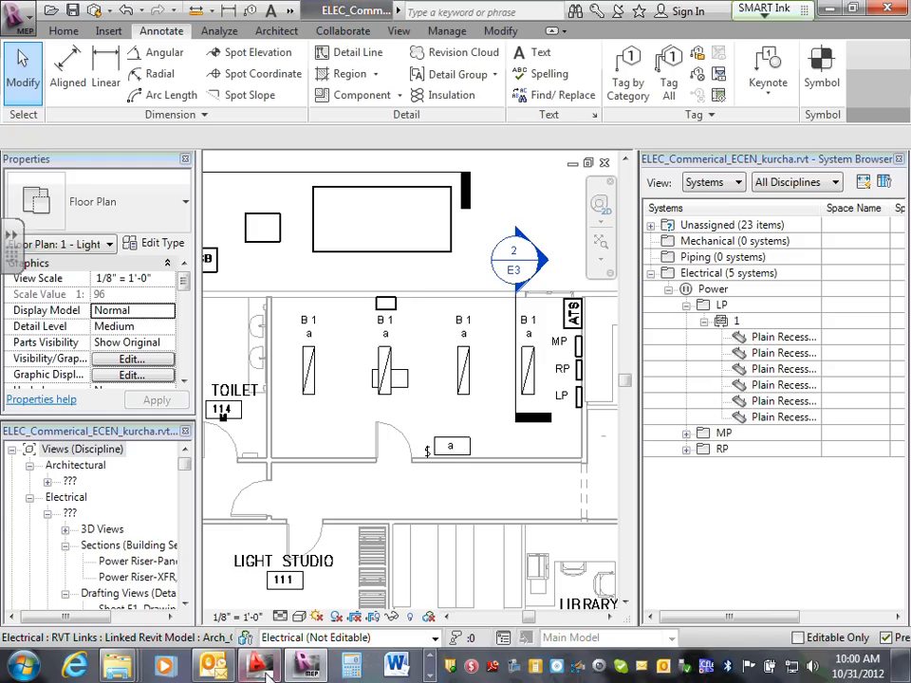
click(447, 617)
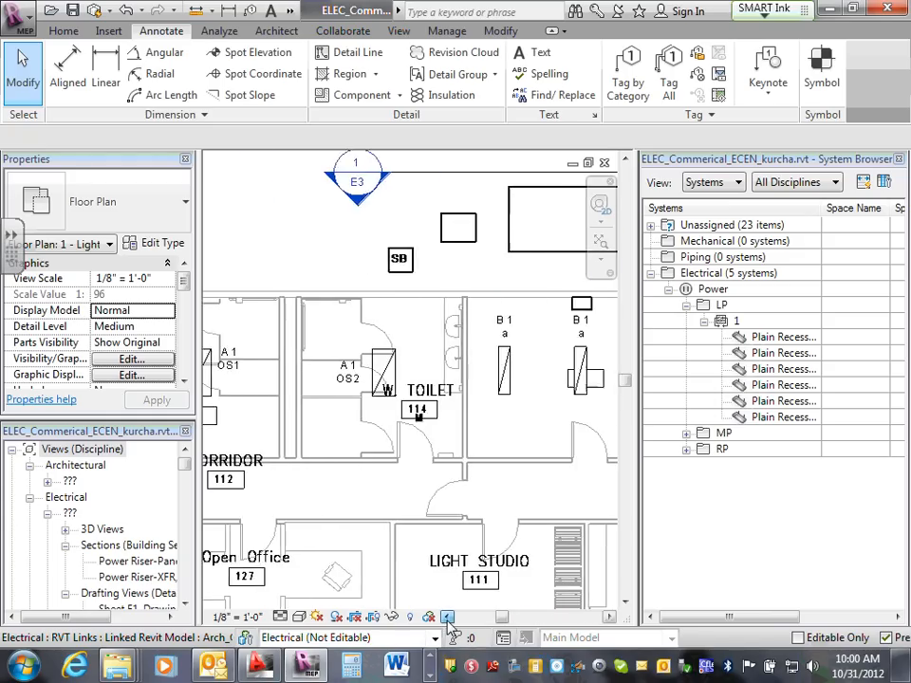
click(447, 617)
scroll(330, 429, up, 2)
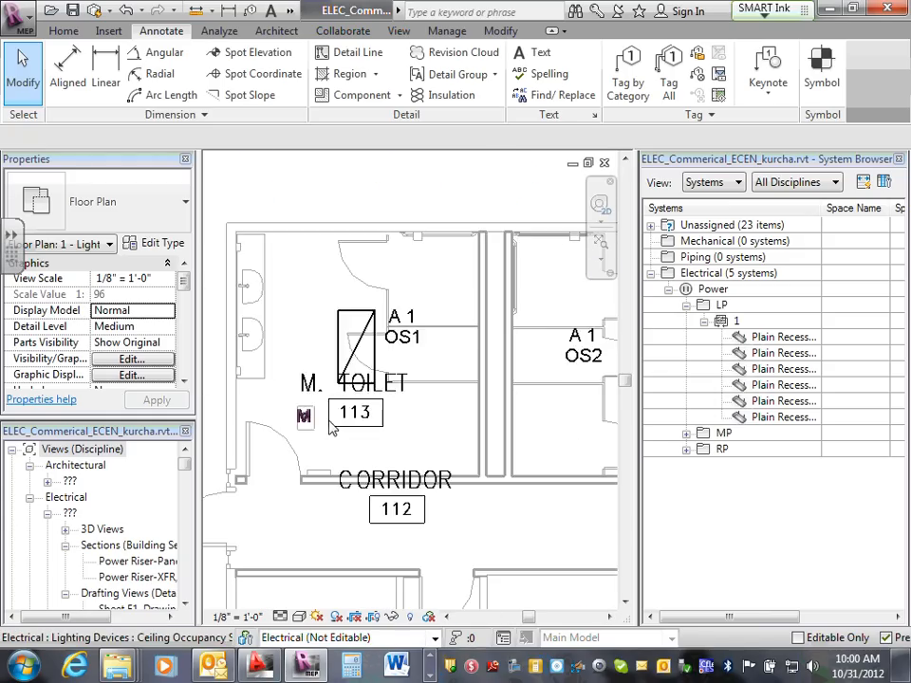
scroll(330, 429, up, 2)
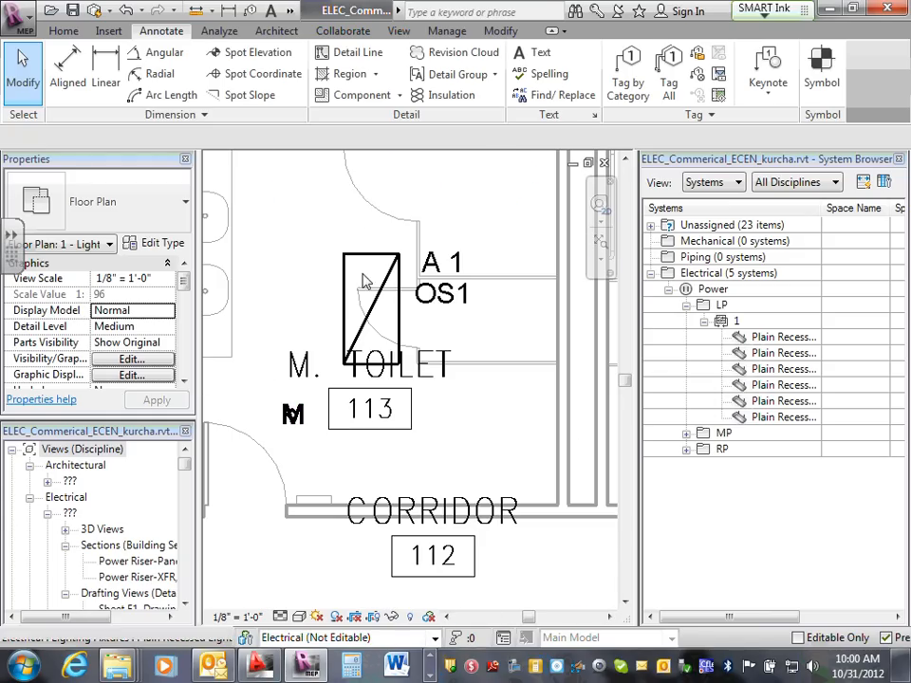
click(625, 100)
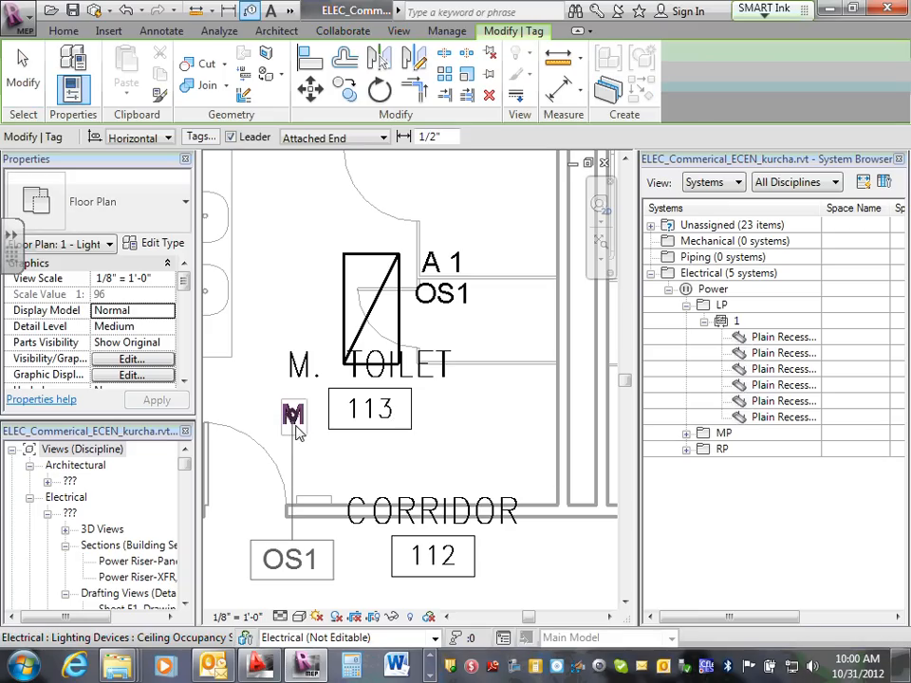
click(295, 429)
Tag the ceiling occupancy sensor in W. TOILET 114 with a horizontal tag without a leader, and end tagging.
scroll(318, 416, down, 4)
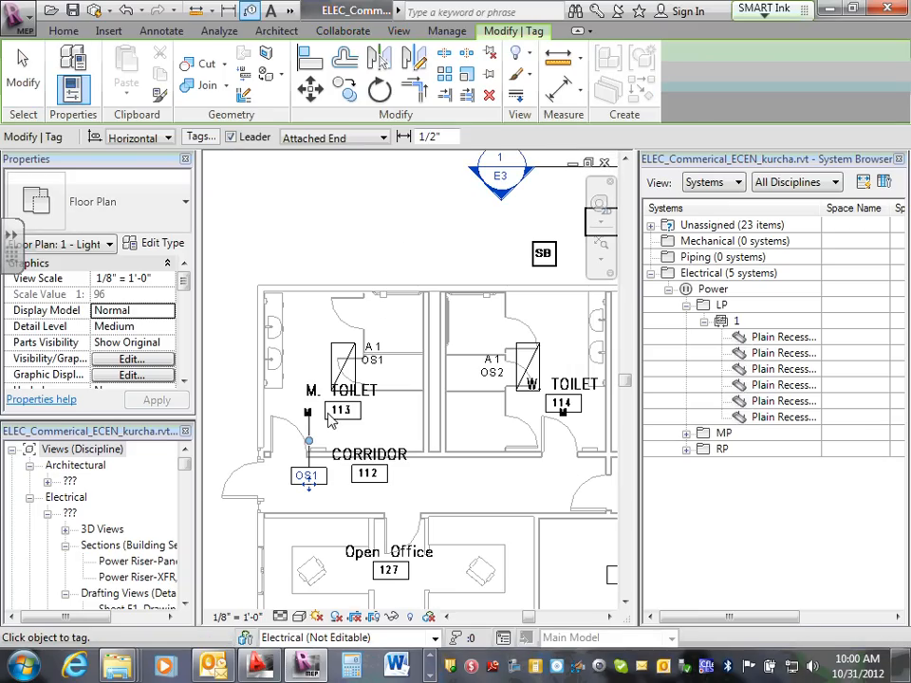
click(238, 138)
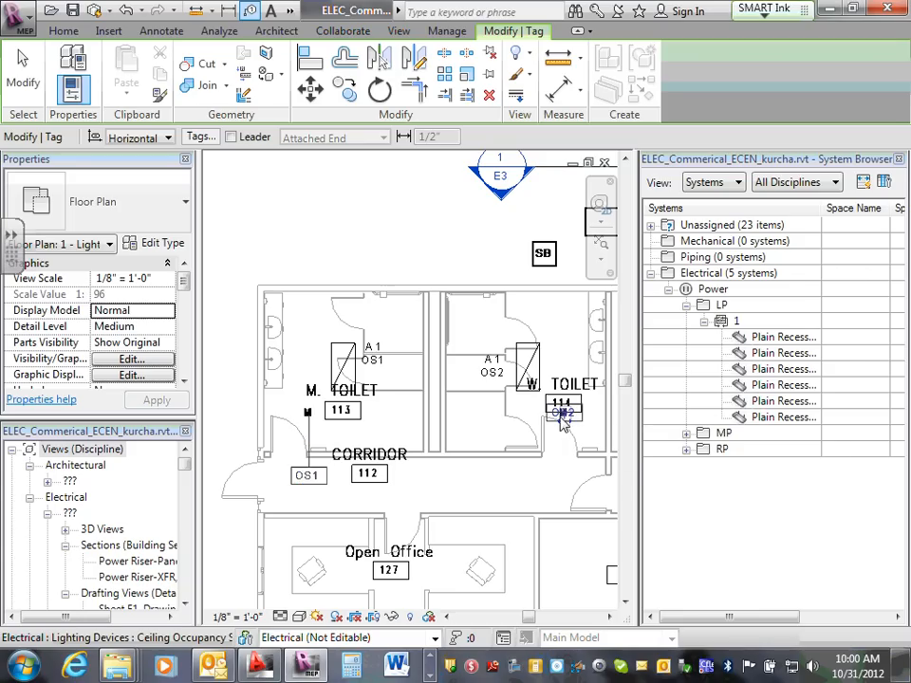
scroll(307, 444, up, 3)
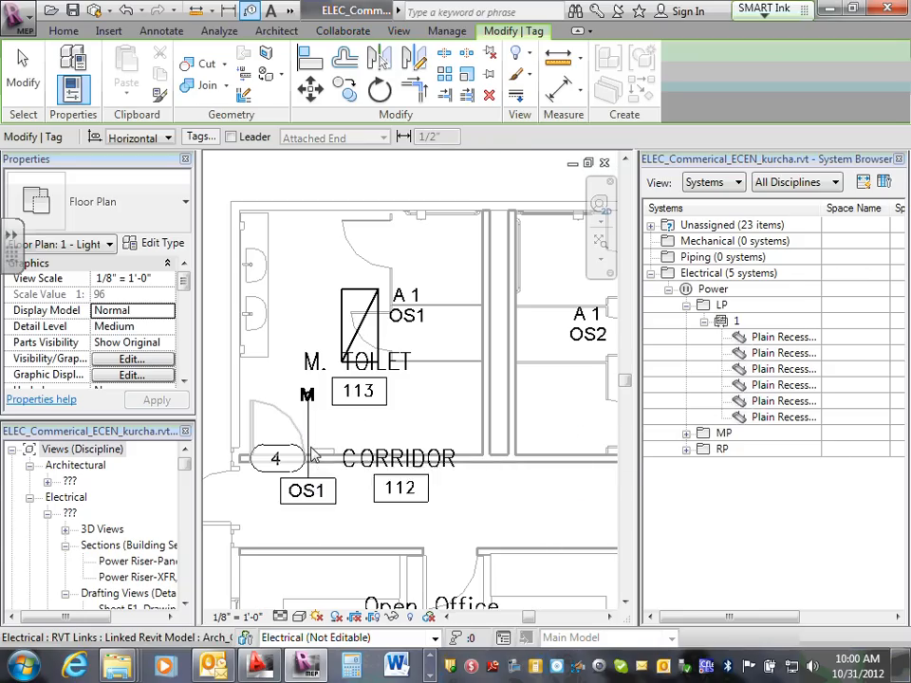
key(Escape)
key(Escape)
Remove the leader from the OS1 sensor tag in M. TOILET 113 and move the tag up just below its sensor.
click(308, 502)
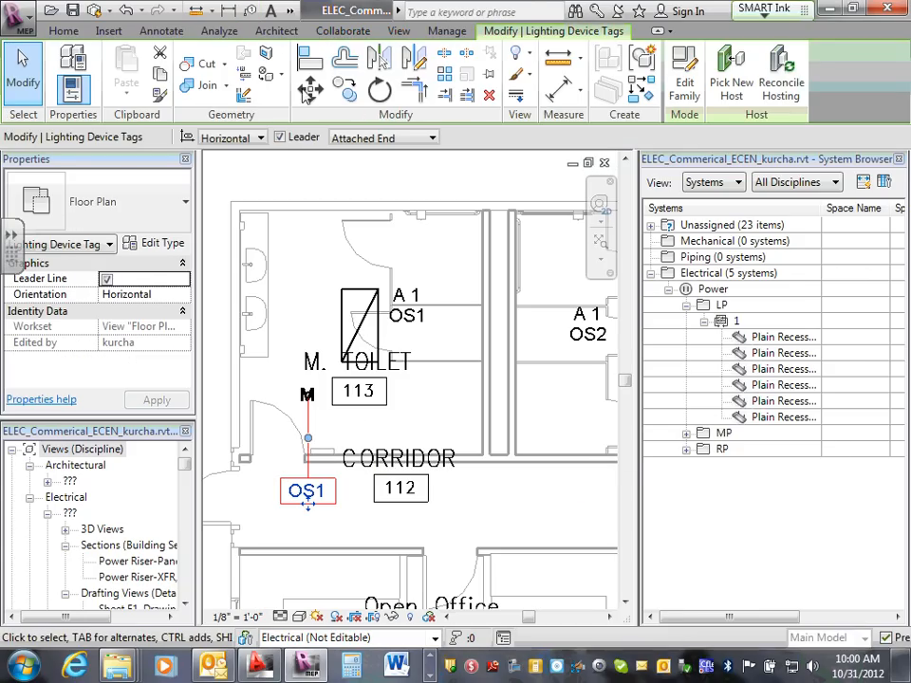
click(280, 138)
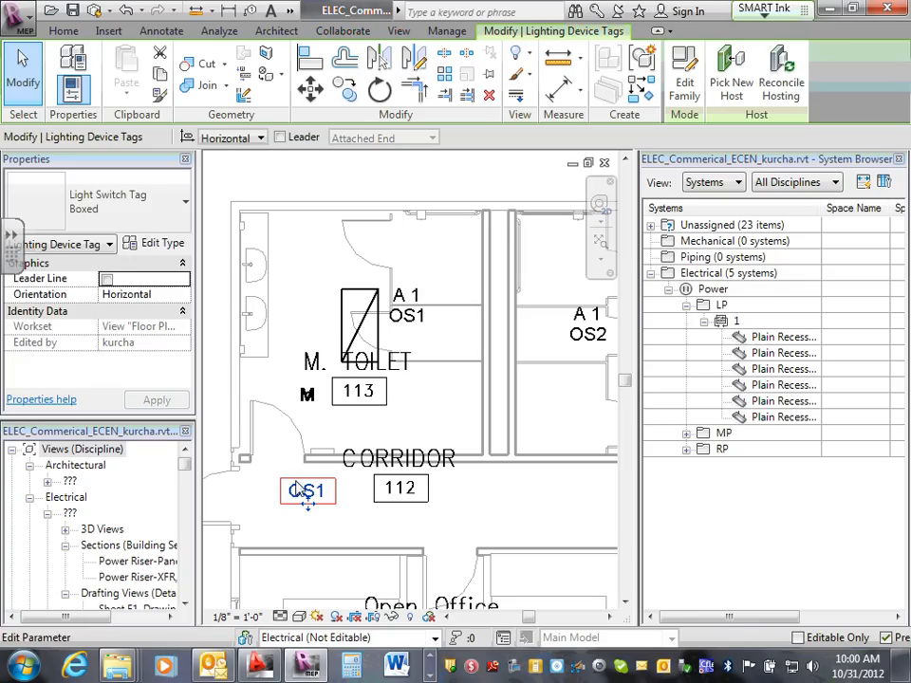
drag(310, 508, 306, 432)
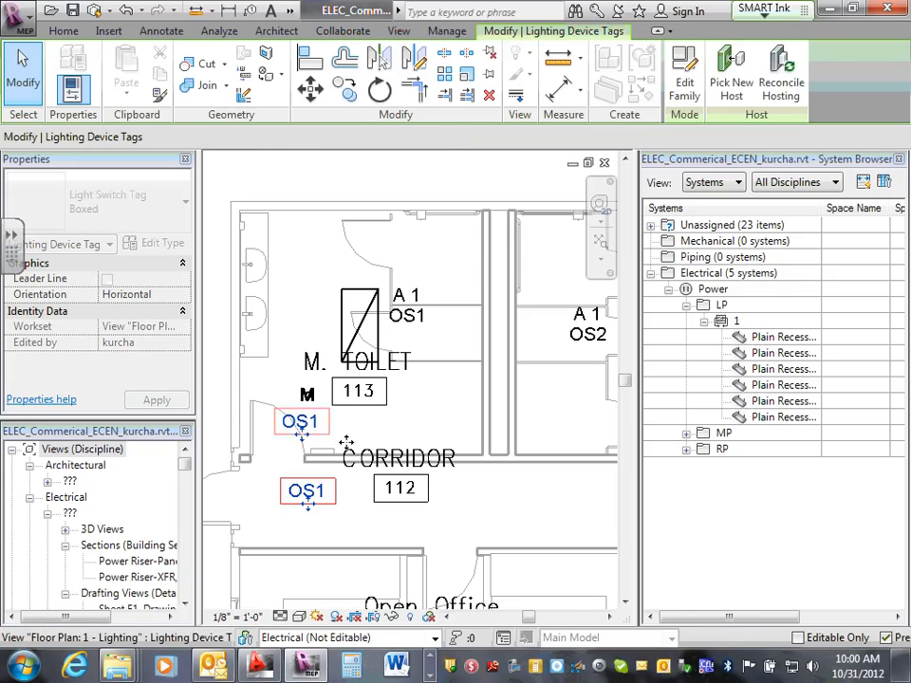
Move the OS2 sensor tag in W. TOILET 114 down so it sits just below its ceiling occupancy sensor.
scroll(368, 438, down, 1)
scroll(368, 438, down, 2)
scroll(532, 423, up, 5)
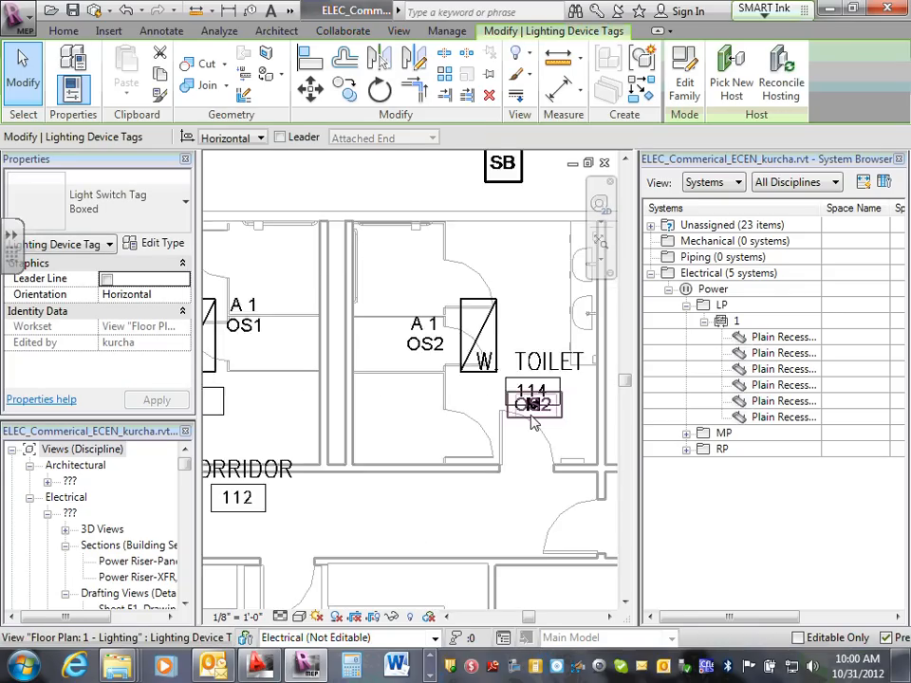
click(544, 418)
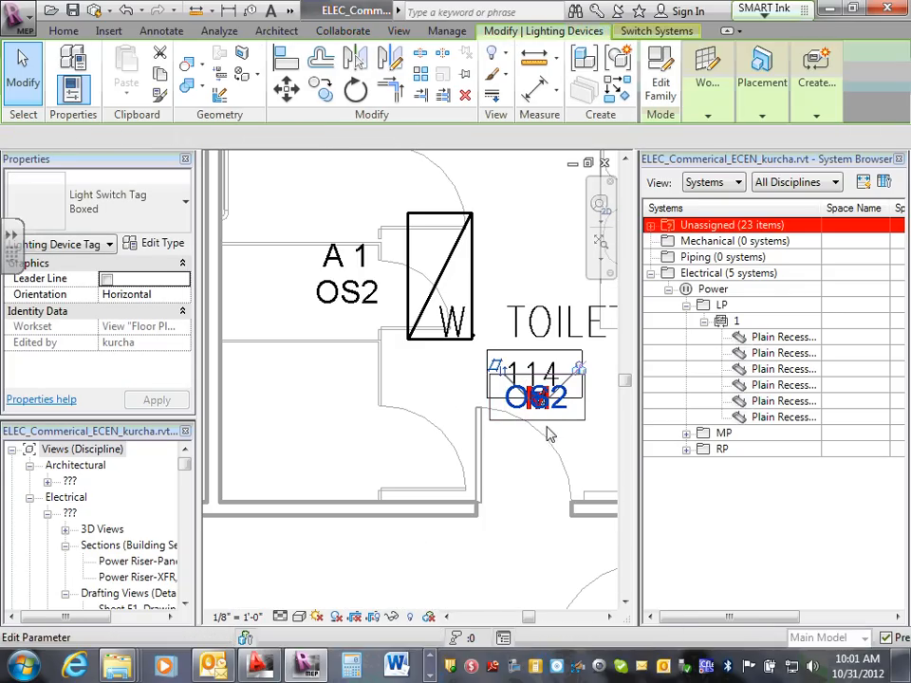
key(Escape)
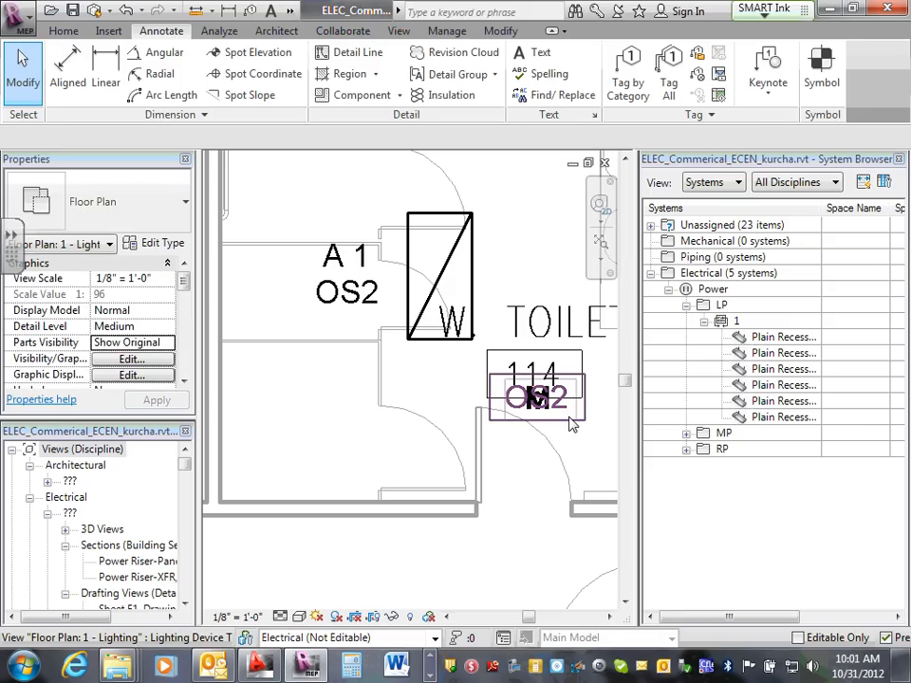
click(573, 424)
drag(537, 424, 541, 466)
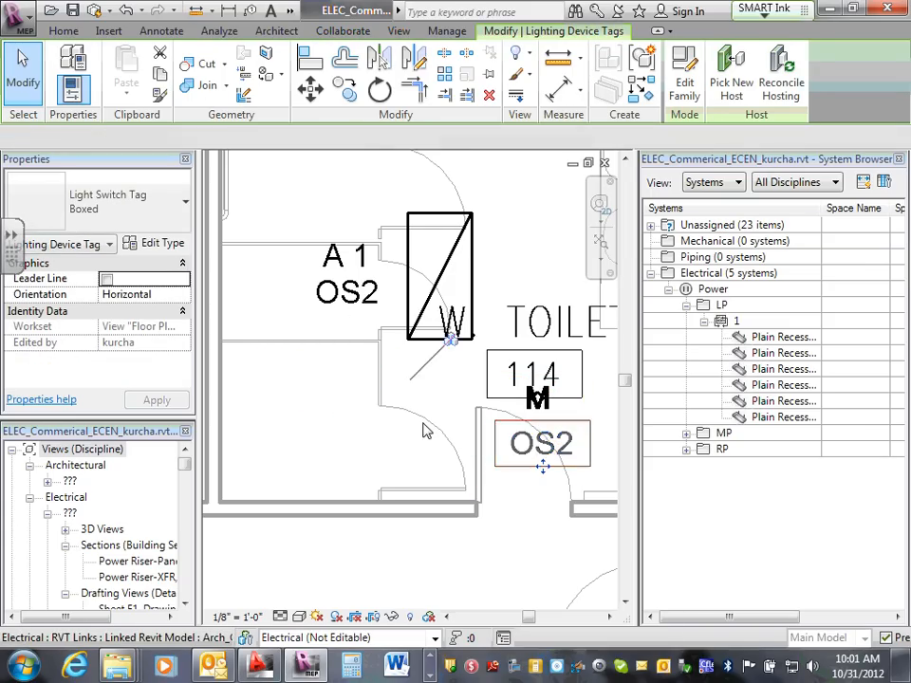
click(426, 432)
scroll(415, 407, down, 2)
key(Escape)
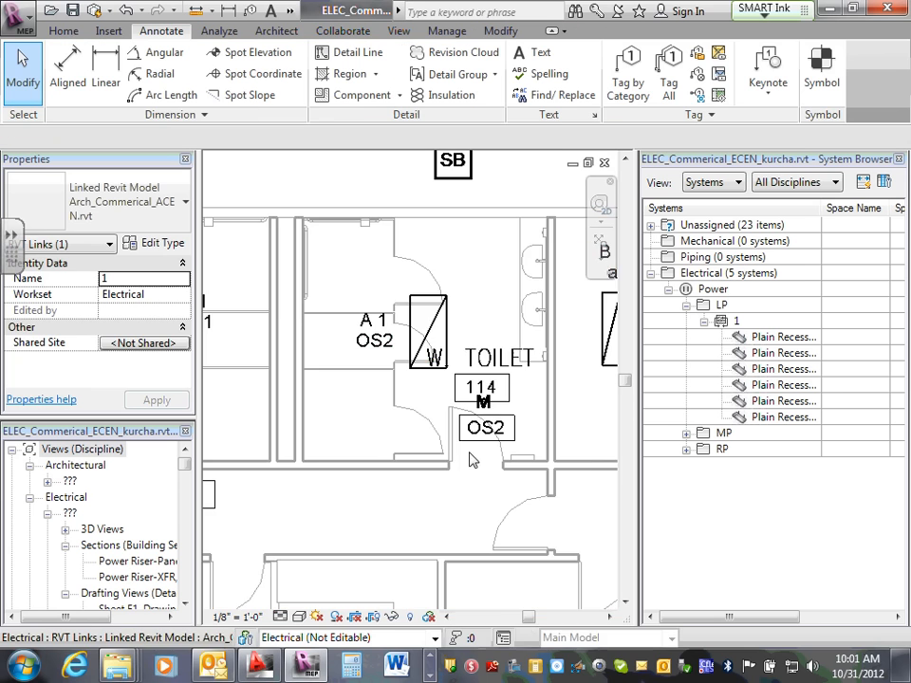
Open the Light Switch Tag family for editing from the boxed switch tag in ELEC./MECH. 116.
scroll(474, 461, down, 3)
scroll(517, 439, up, 1)
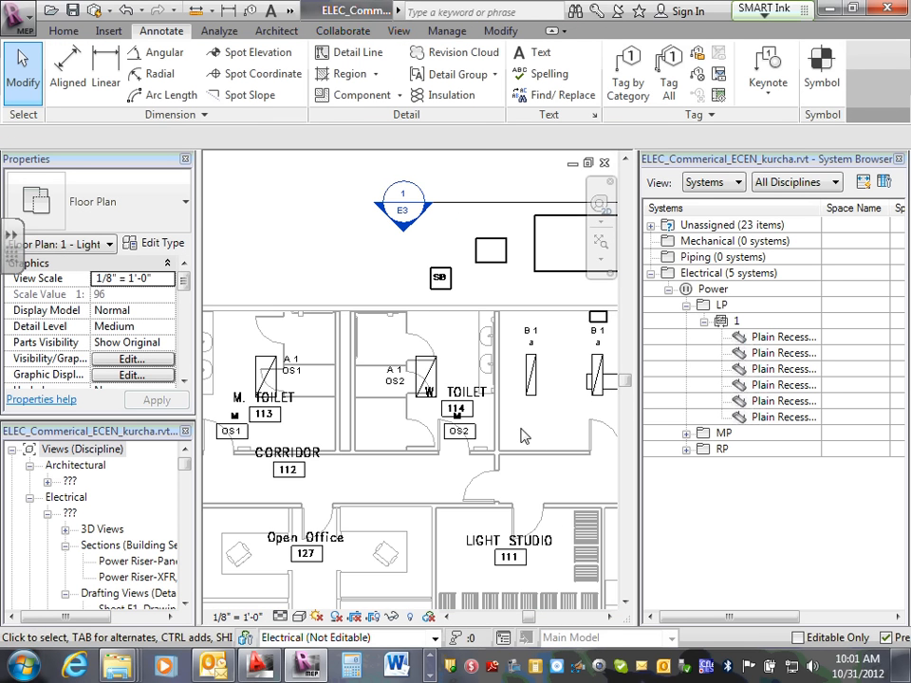
scroll(520, 430, down, 3)
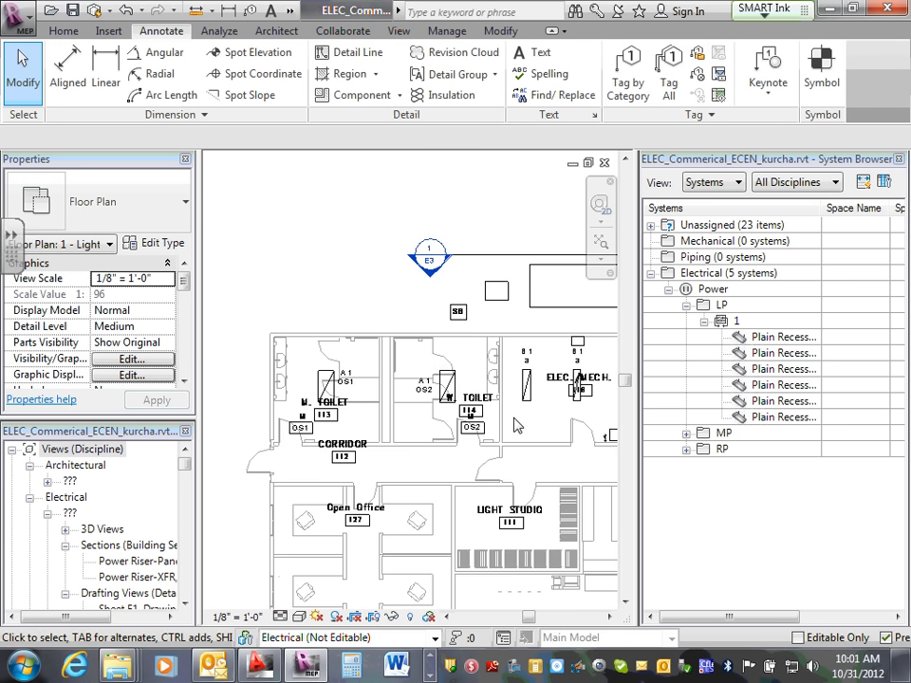
scroll(596, 457, up, 1)
scroll(596, 456, up, 2)
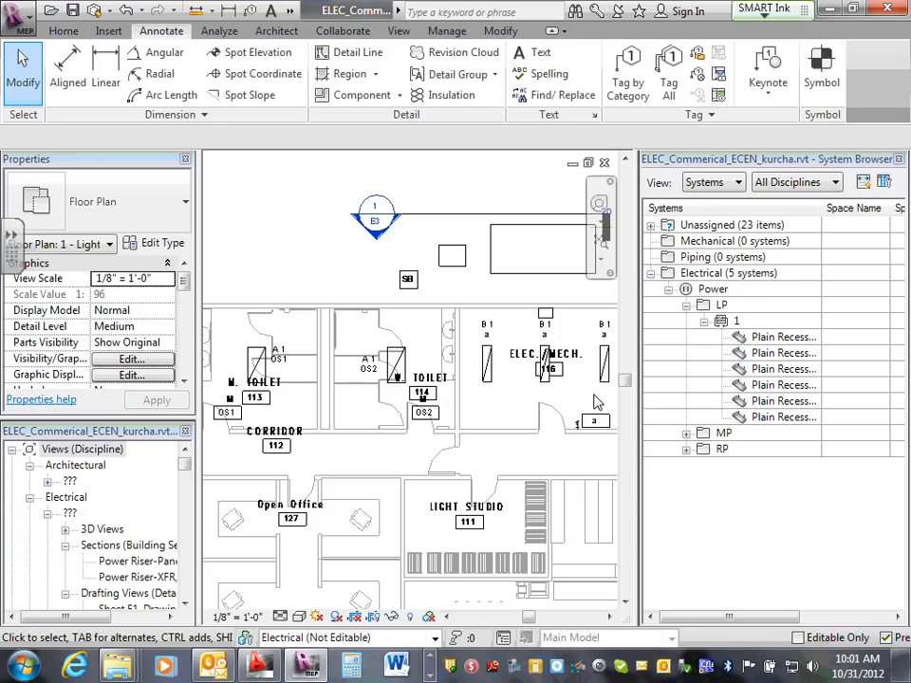
click(595, 421)
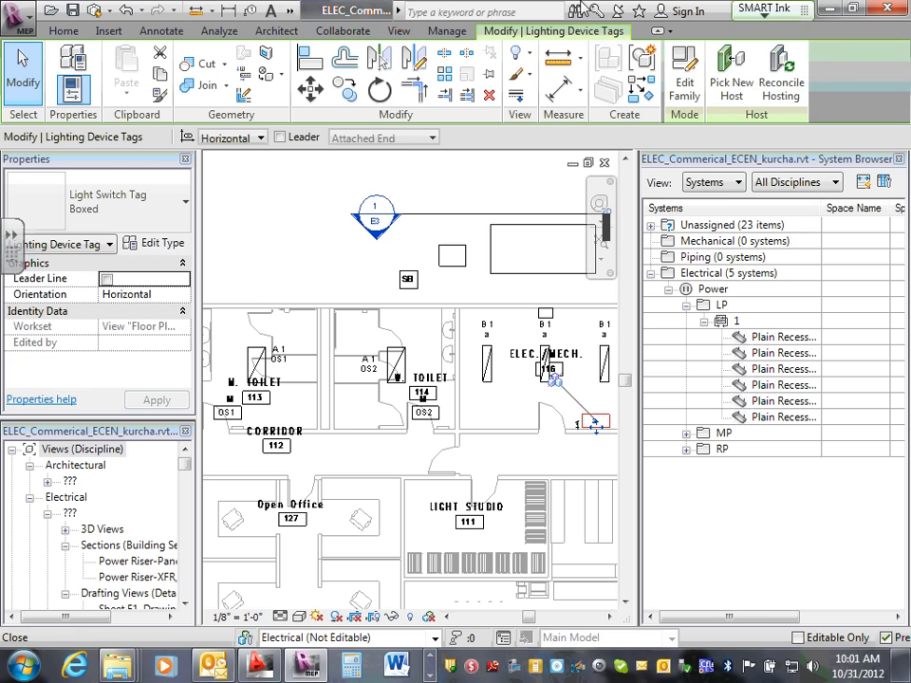
click(683, 90)
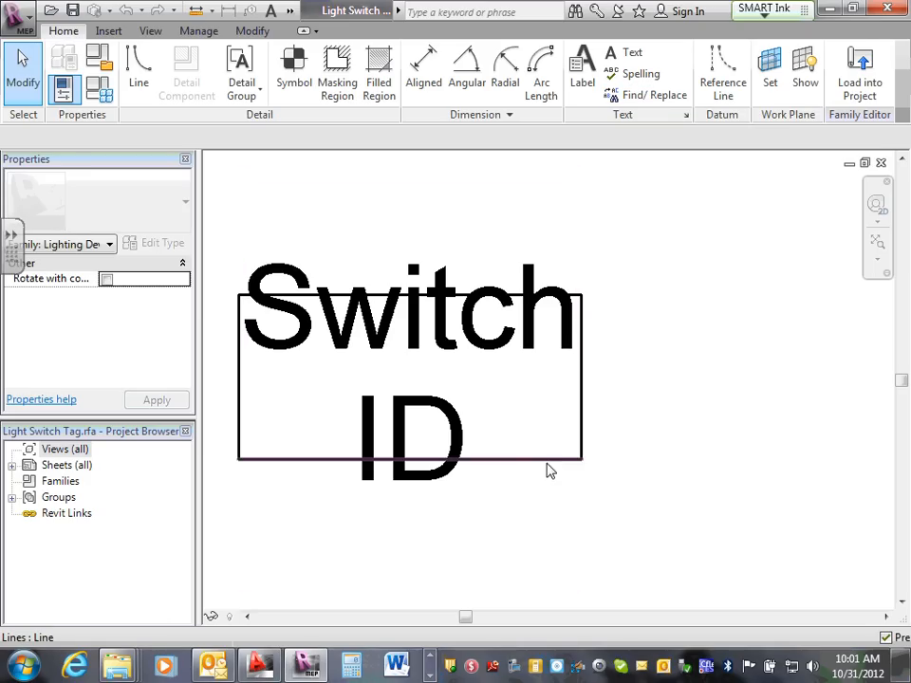
Delete the four lines forming the box around the Switch ID label in the tag family.
click(550, 461)
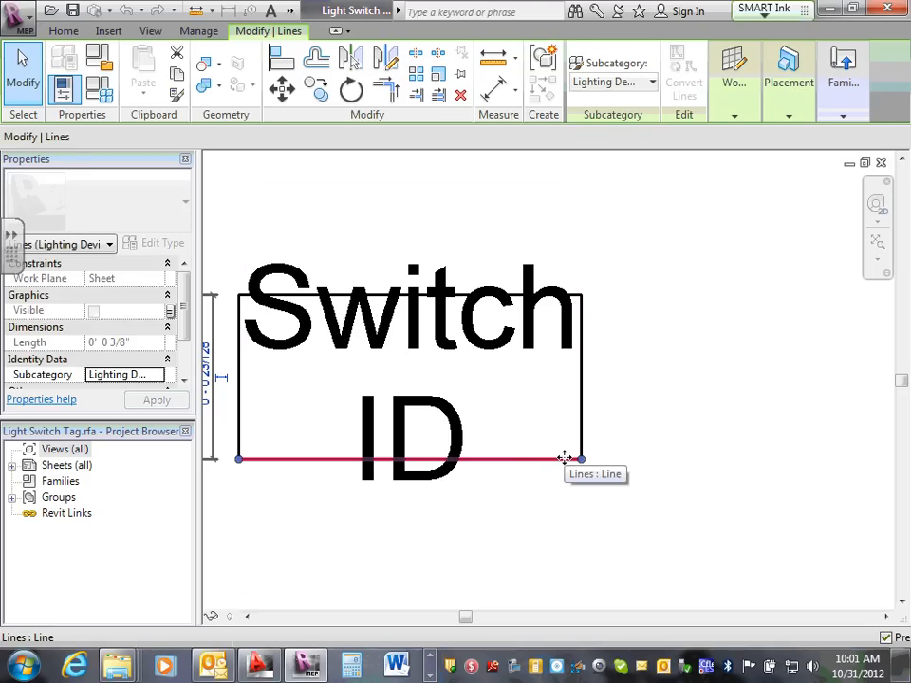
key(Escape)
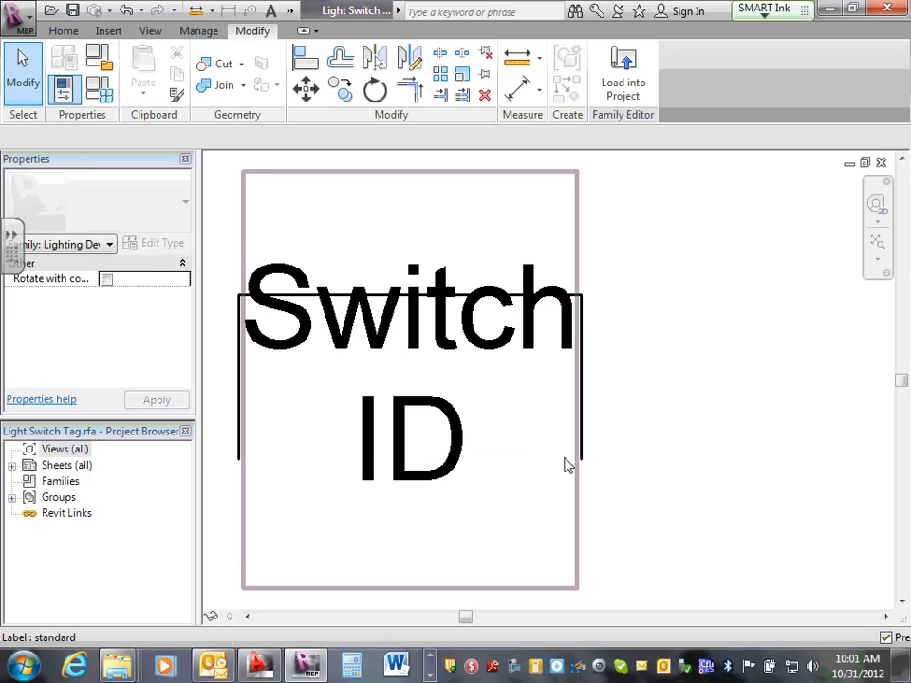
click(582, 387)
key(Delete)
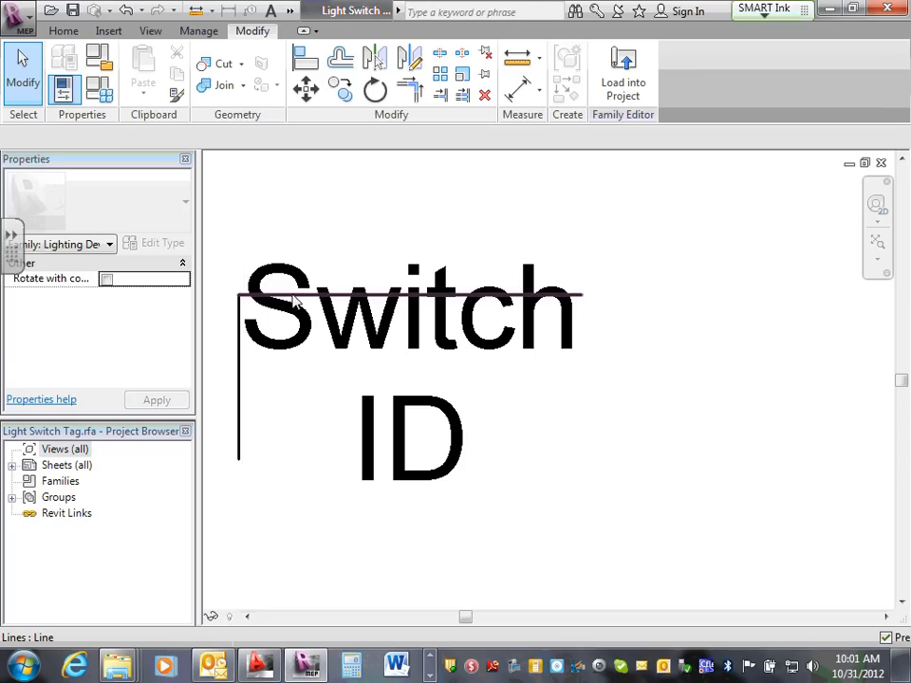
click(306, 300)
key(Delete)
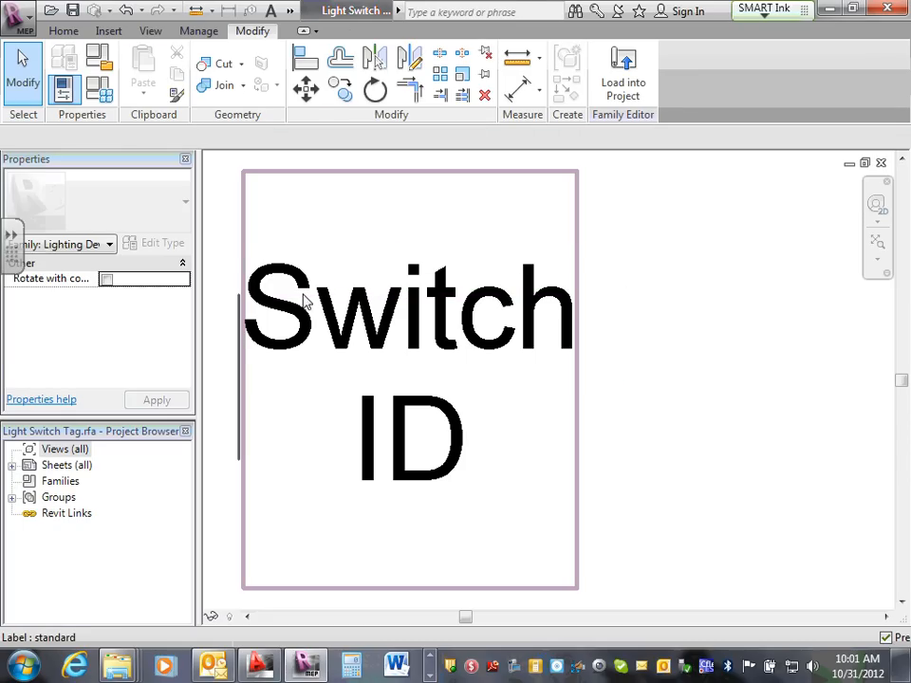
click(238, 350)
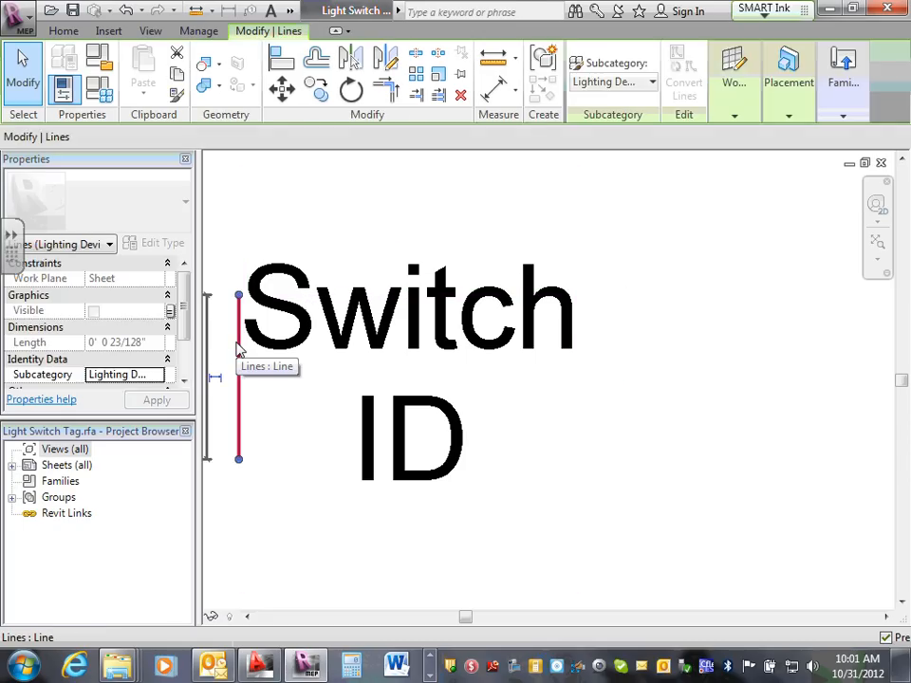
key(Delete)
Load the edited Light Switch Tag family into the project, overwriting the existing version and making the family editable.
click(644, 93)
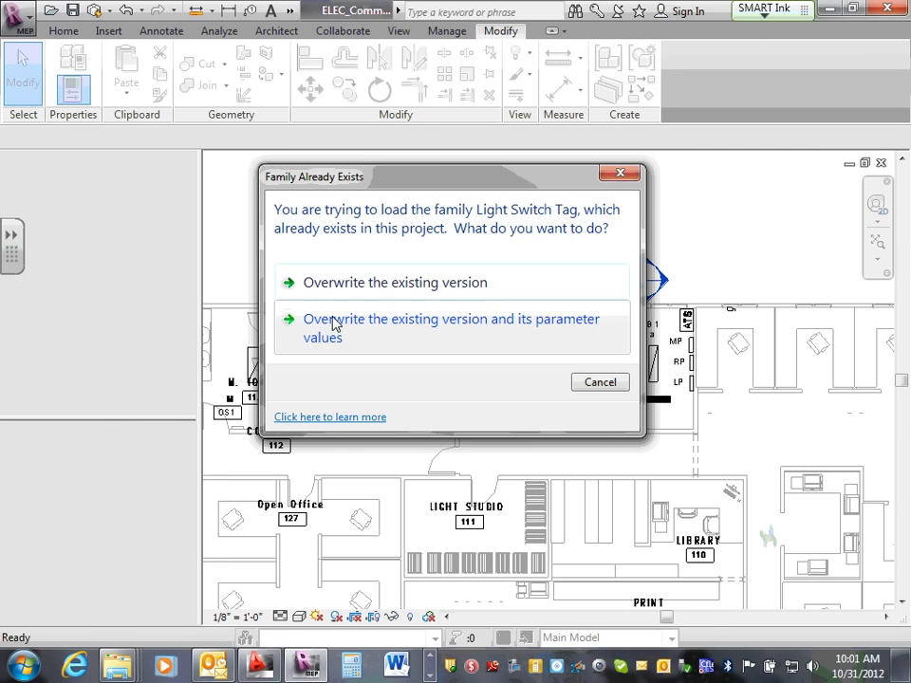
click(345, 284)
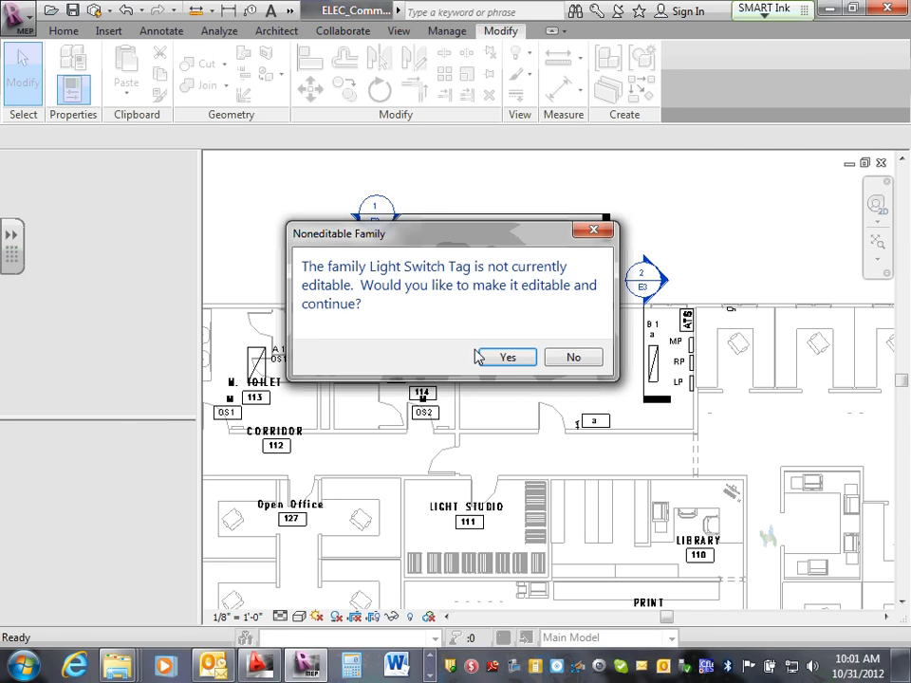
click(519, 360)
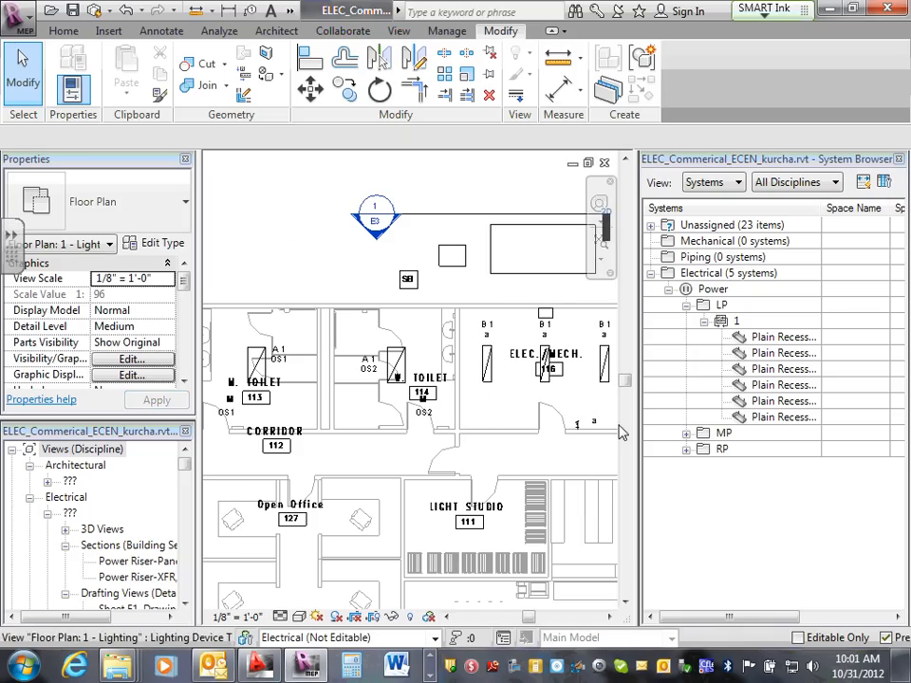
Move the switch tag in ELEC./MECH. 116 closer, to the upper right of the wall switch beside the door.
scroll(619, 427, up, 3)
click(575, 422)
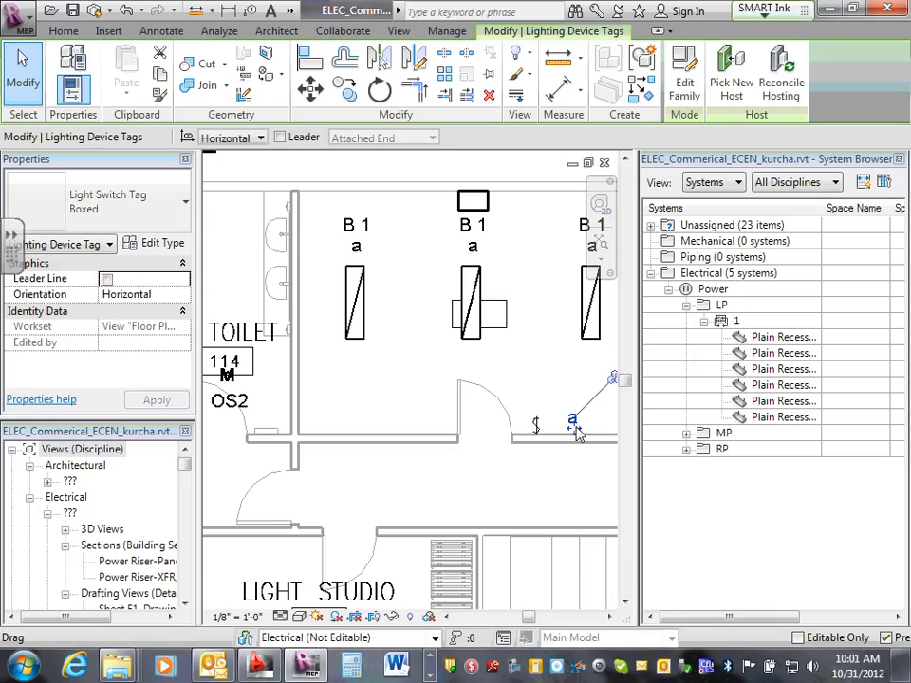
drag(577, 432, 555, 423)
click(534, 384)
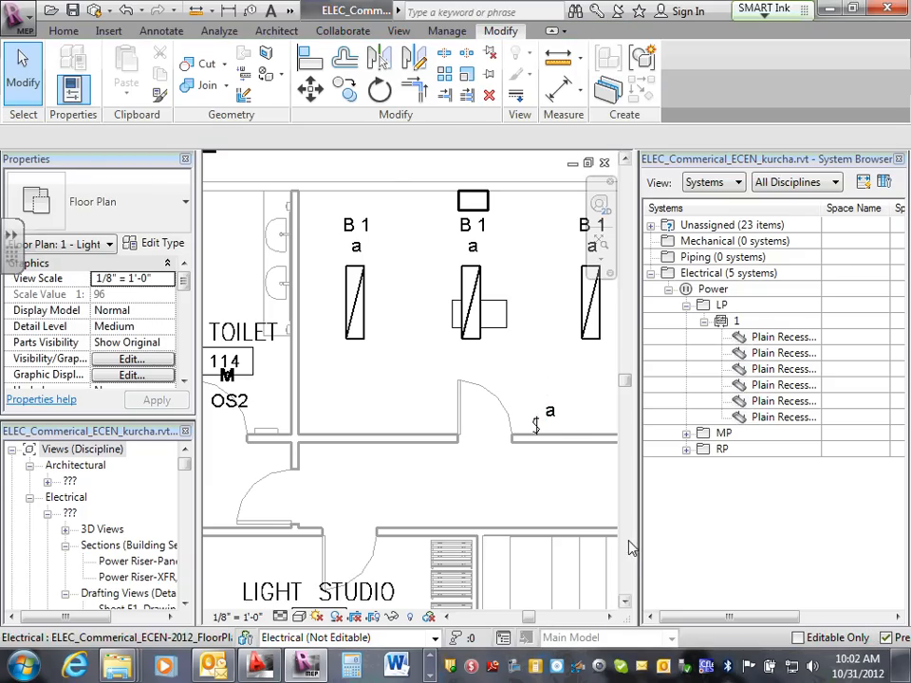
Reopen the Light Switch Tag family to examine its Switch ID label, and return to the lighting plan.
click(556, 420)
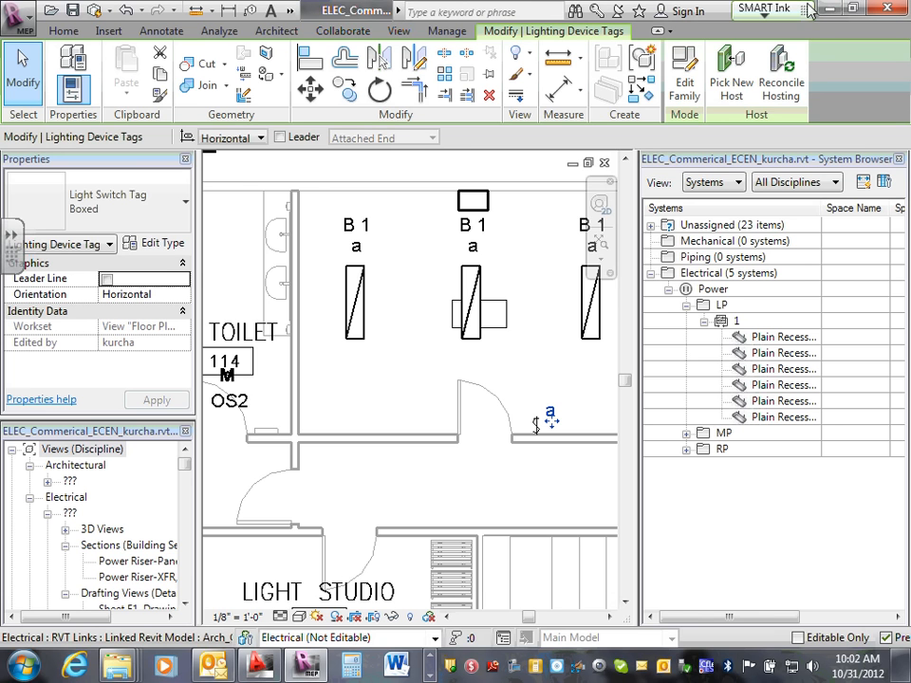
click(683, 65)
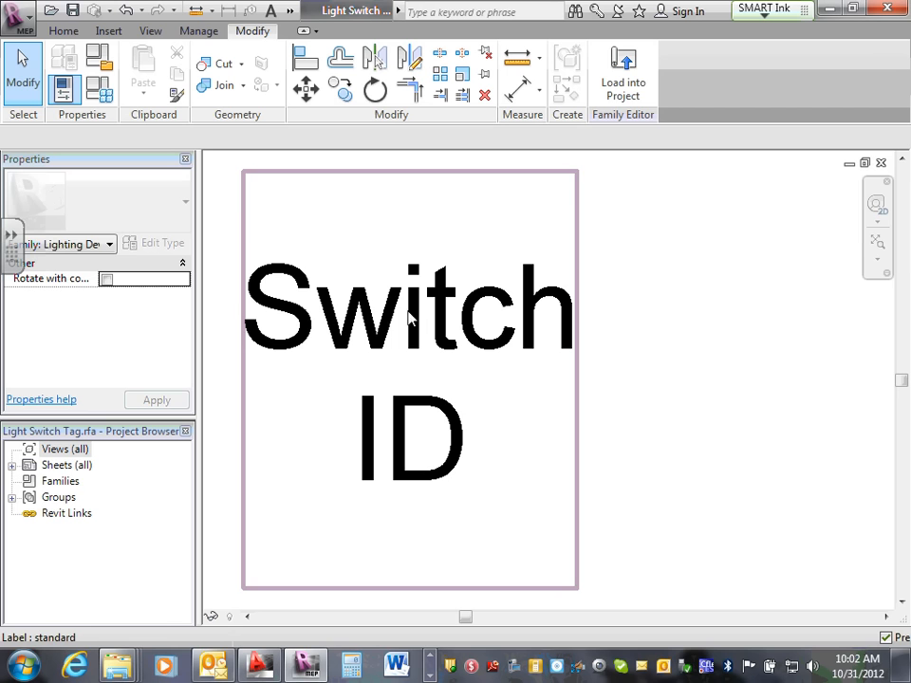
click(625, 95)
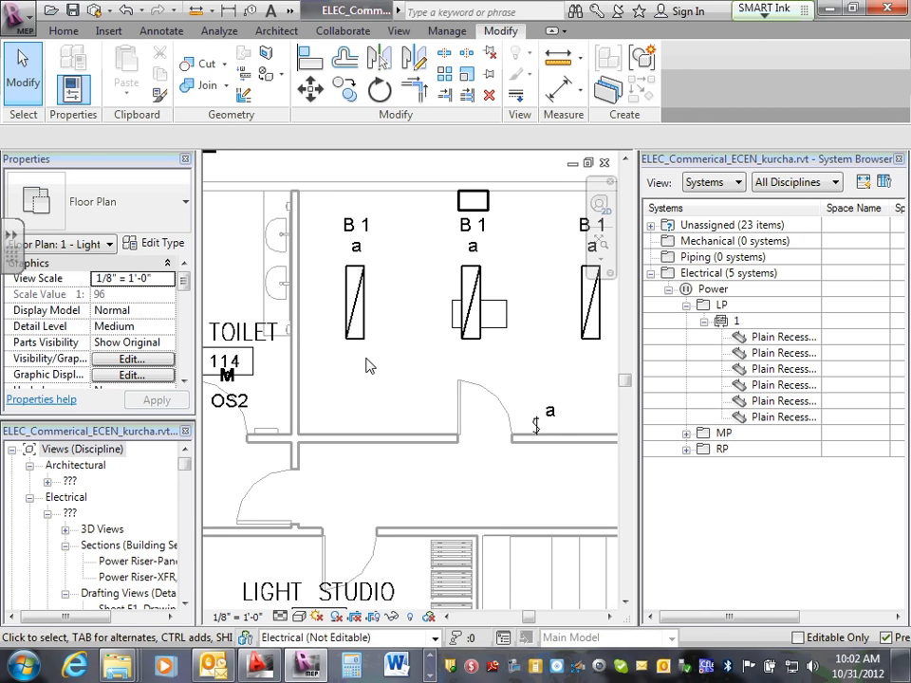
Move the ceiling occupancy sensor in W. TOILET 114 down, together with its tag, clear of the room number box.
scroll(376, 373, down, 4)
scroll(295, 370, up, 3)
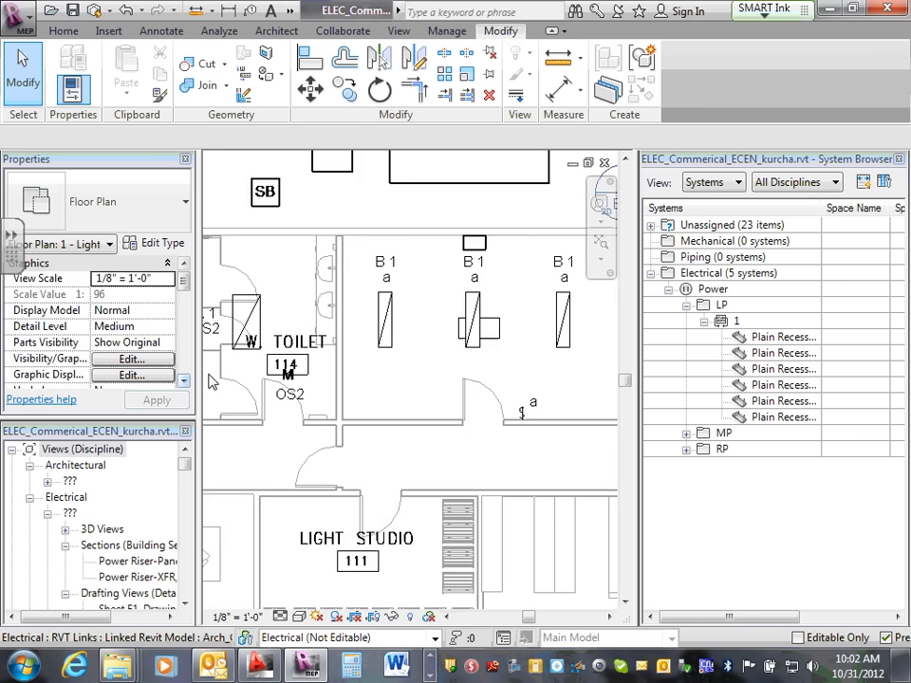
scroll(245, 369, down, 2)
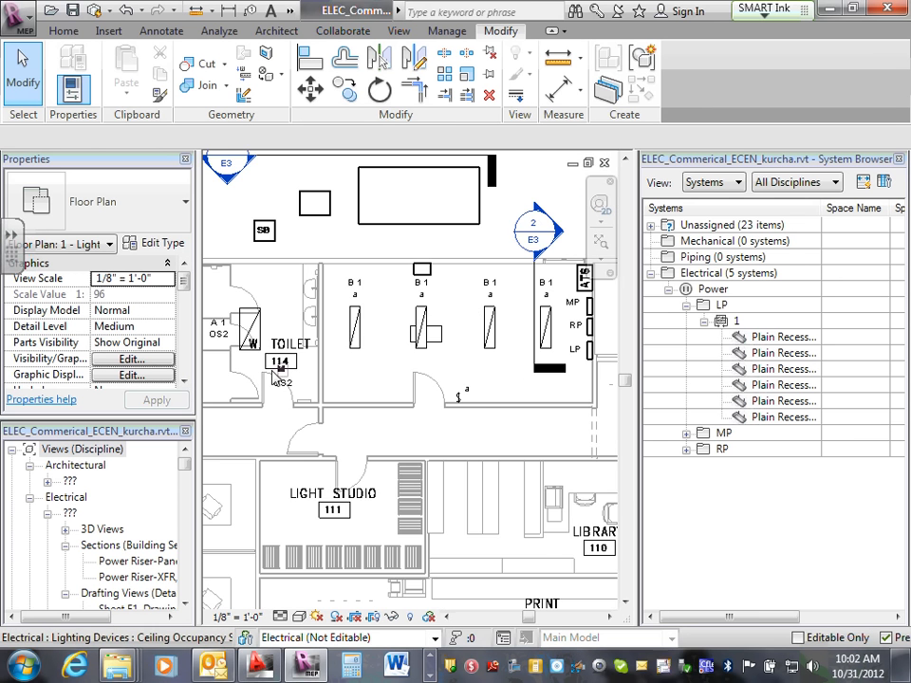
scroll(281, 380, up, 4)
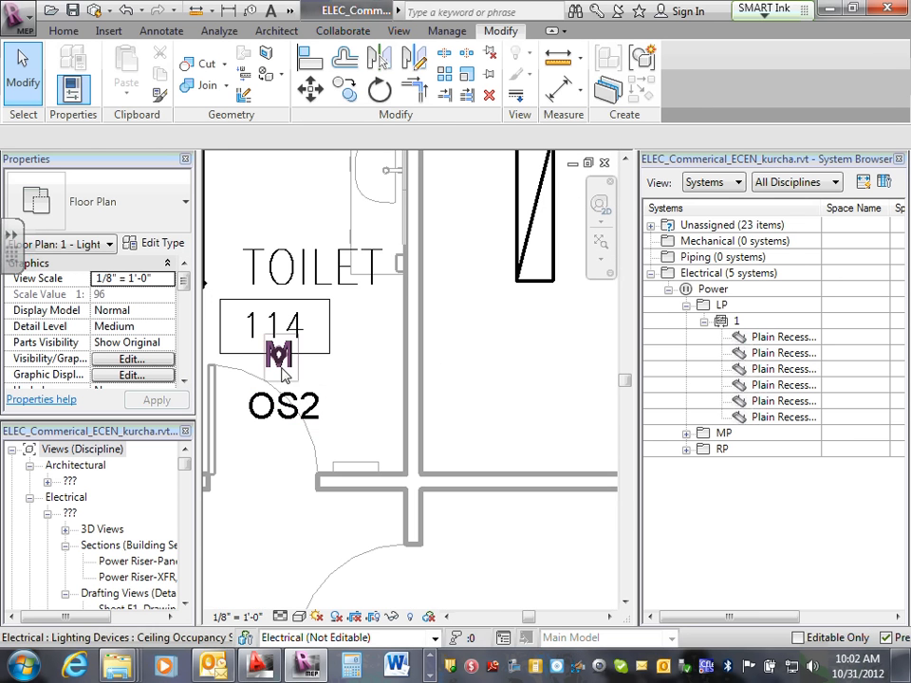
drag(283, 373, 281, 400)
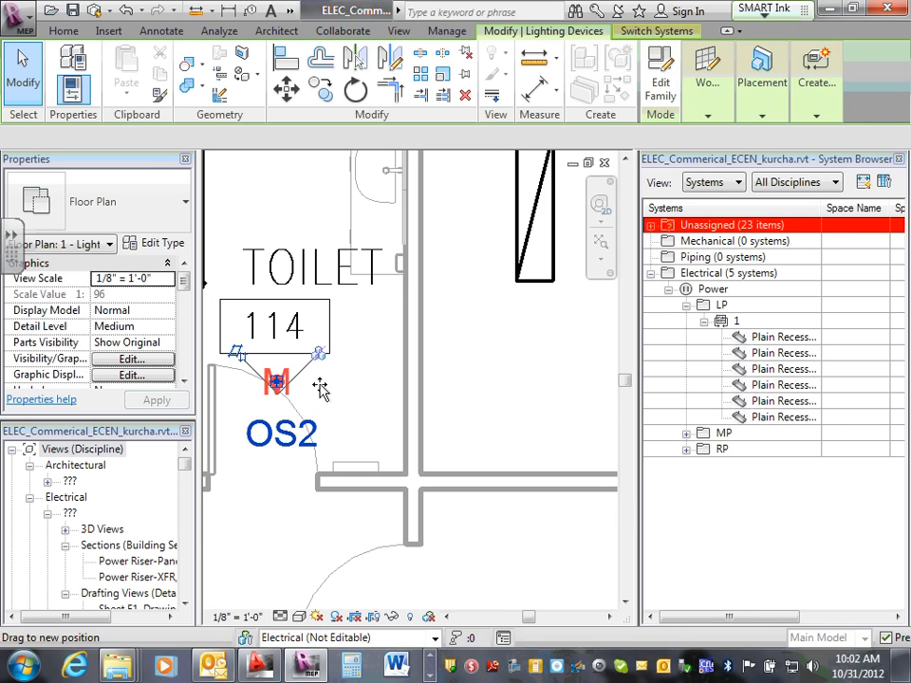
scroll(347, 392, down, 2)
scroll(365, 369, down, 2)
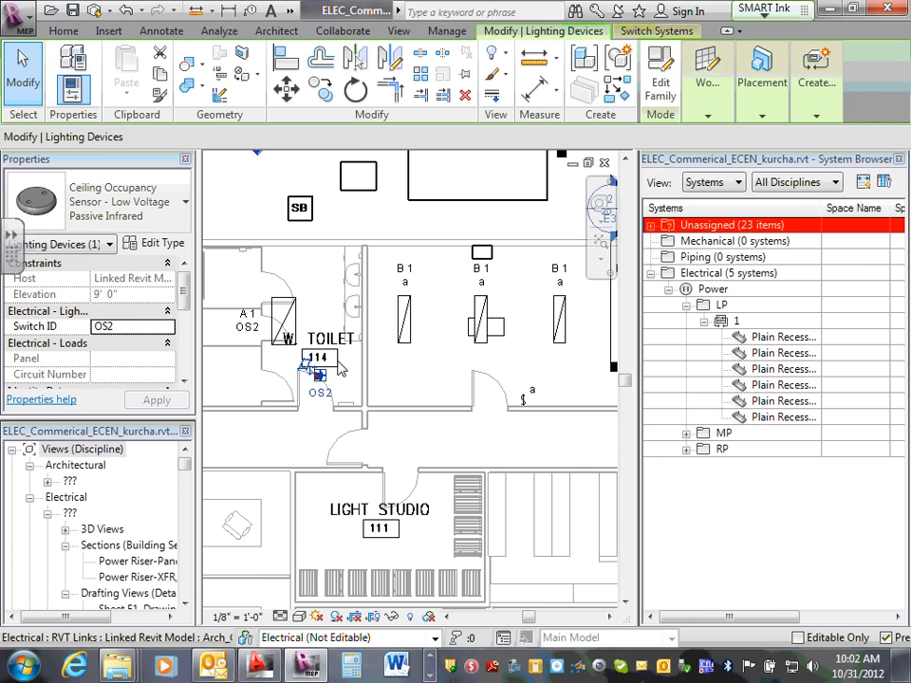
scroll(365, 365, down, 1)
click(385, 369)
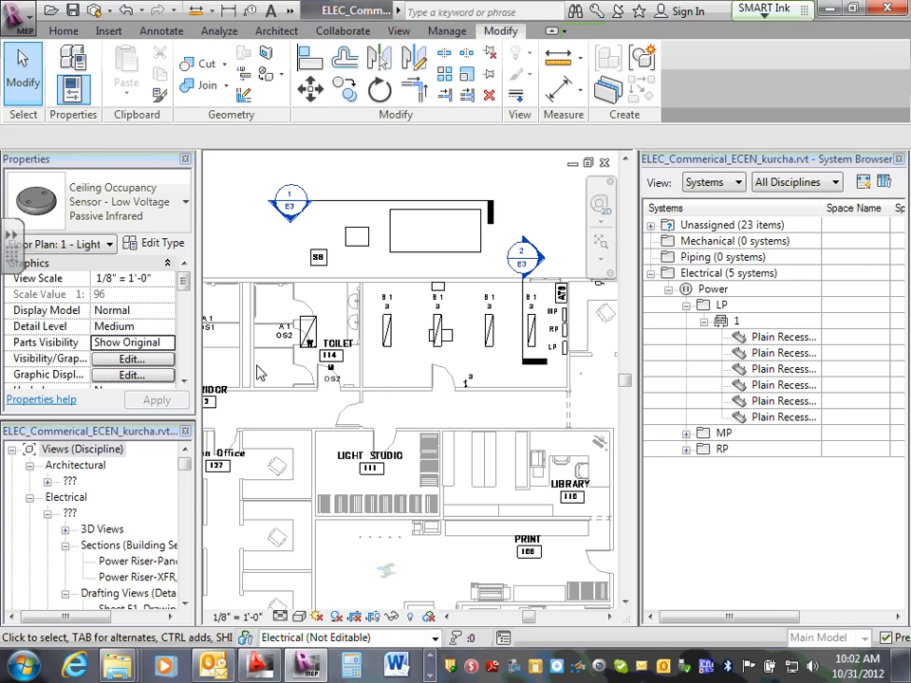
scroll(267, 370, up, 4)
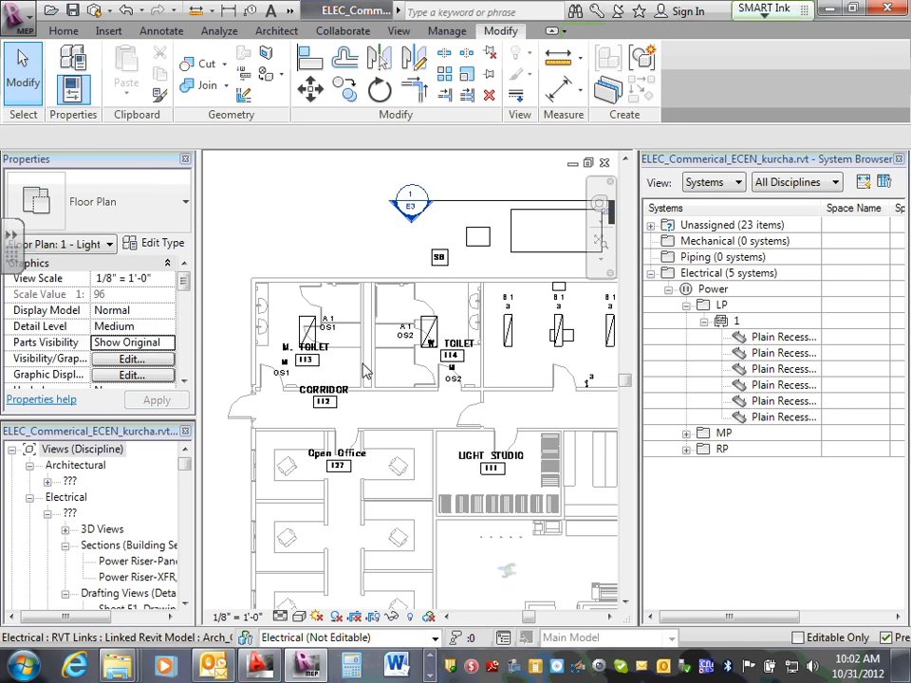
scroll(227, 337, up, 2)
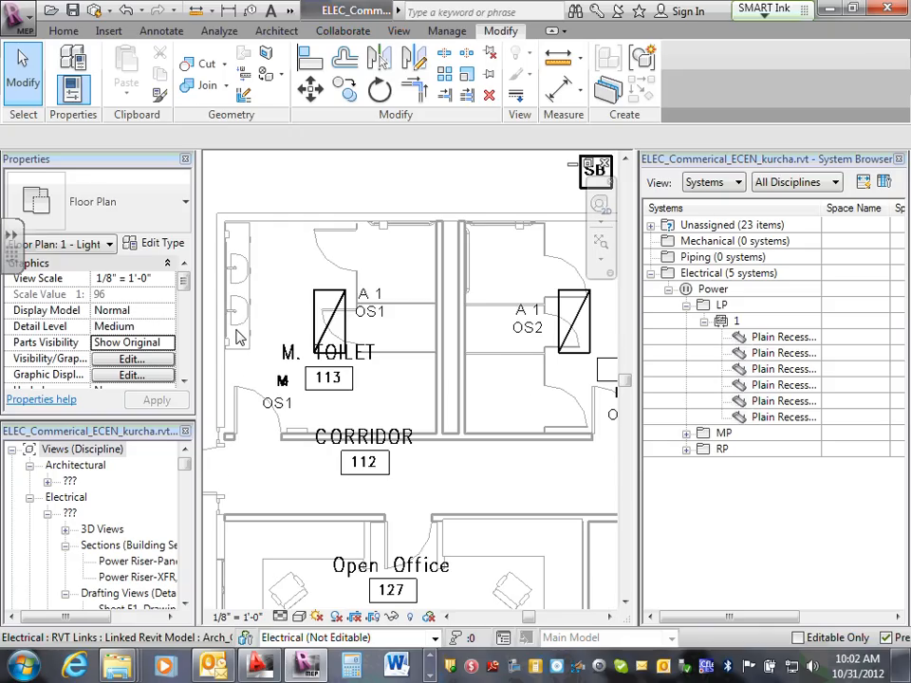
scroll(237, 337, up, 1)
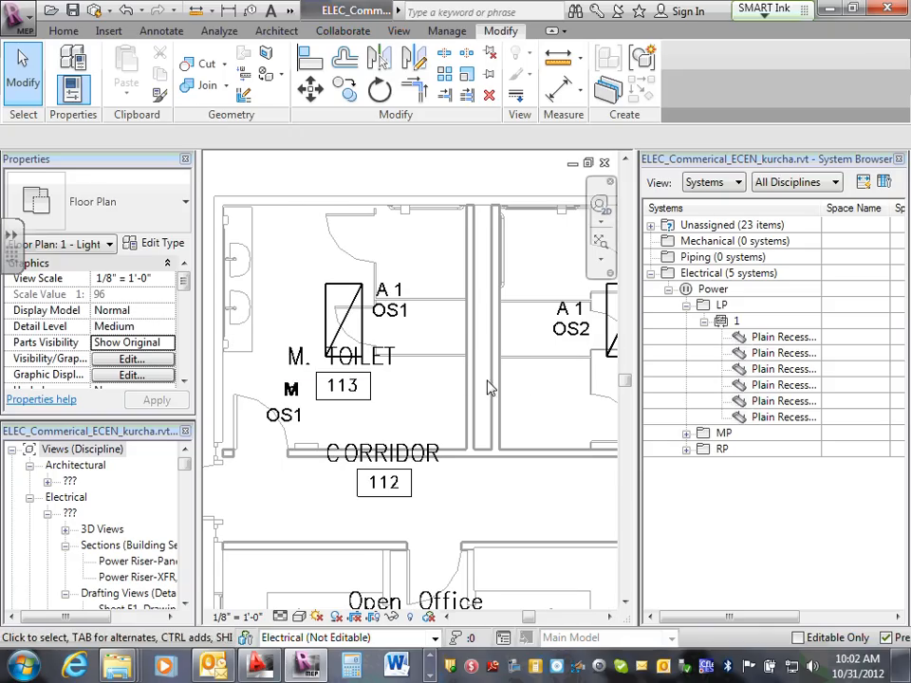
Synchronize the edited lighting project with the central model.
scroll(445, 376, up, 1)
scroll(413, 420, down, 1)
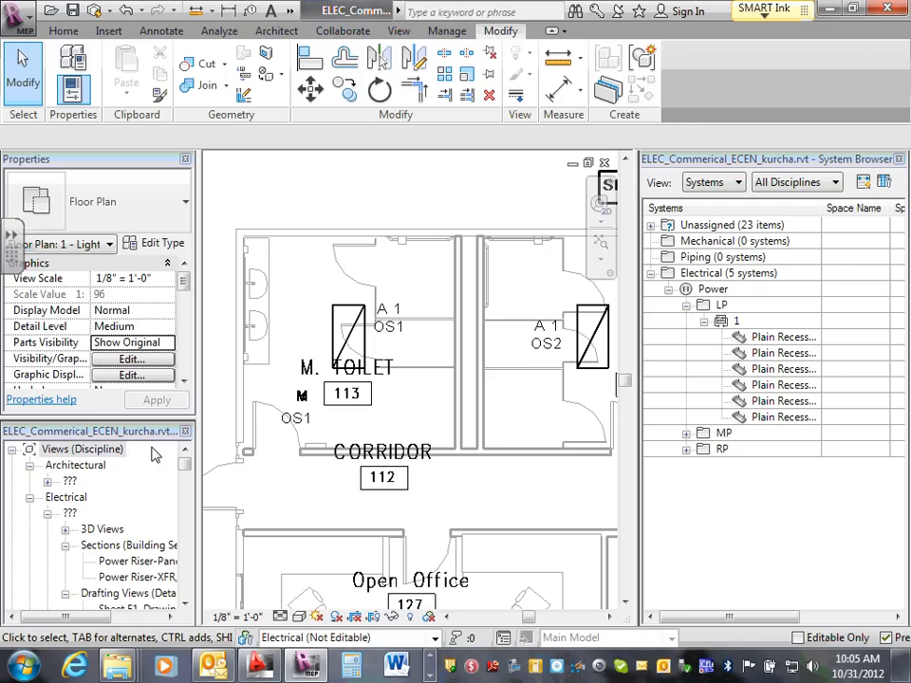
scroll(394, 364, down, 4)
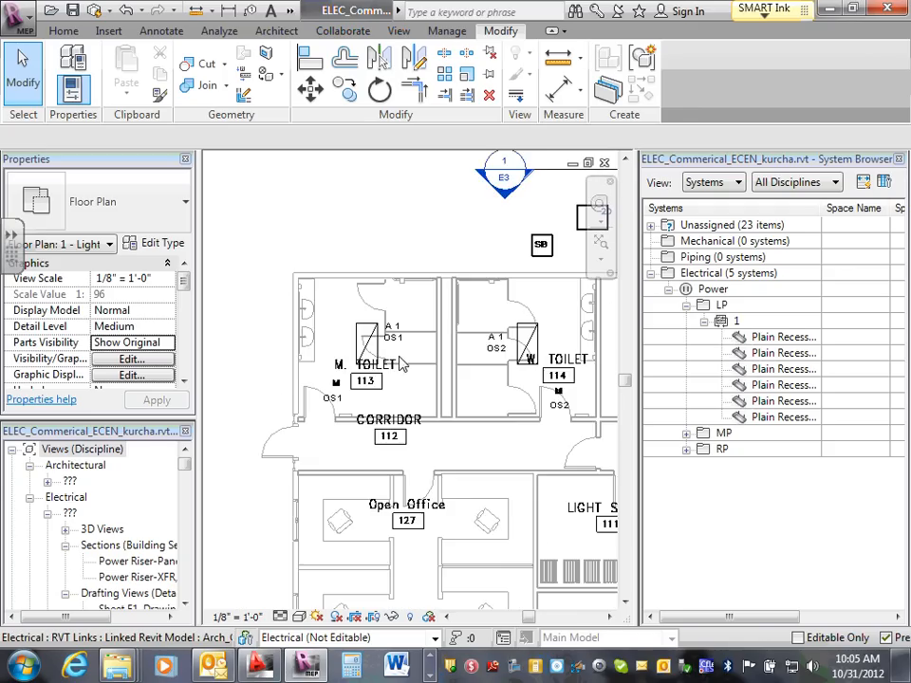
scroll(430, 369, up, 3)
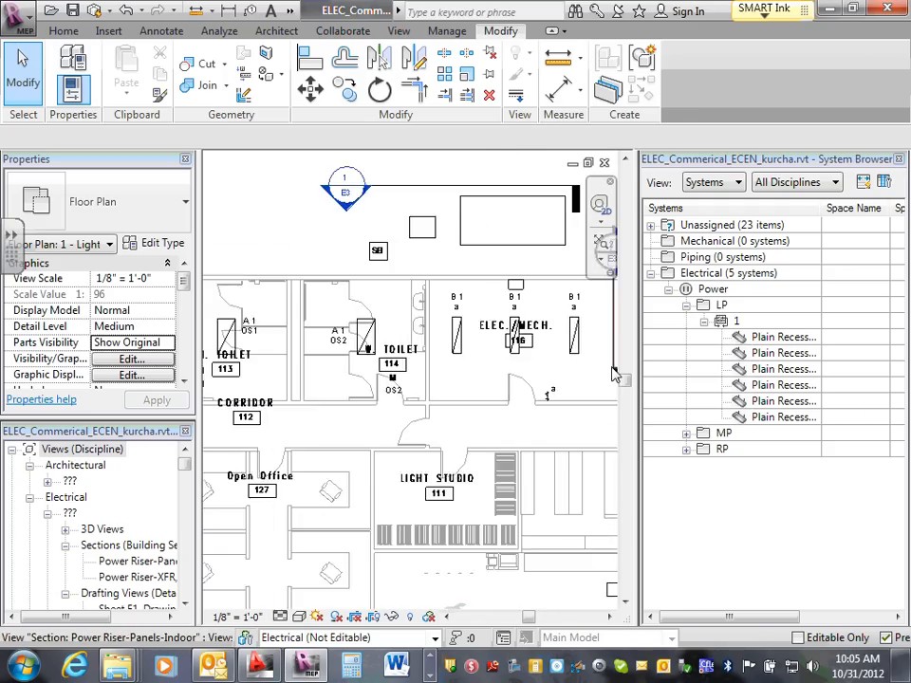
click(327, 30)
click(316, 71)
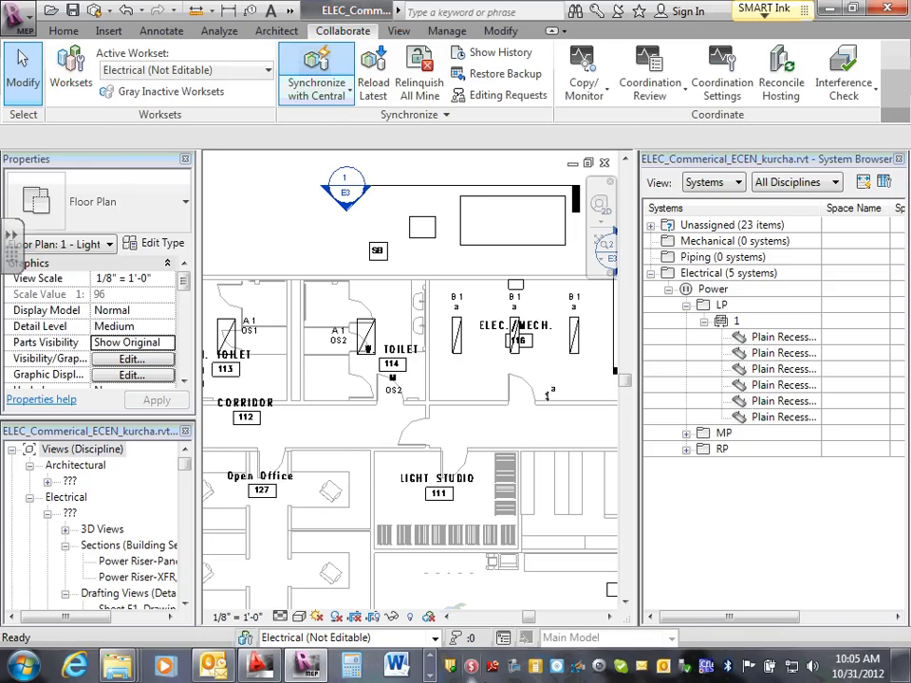
click(429, 674)
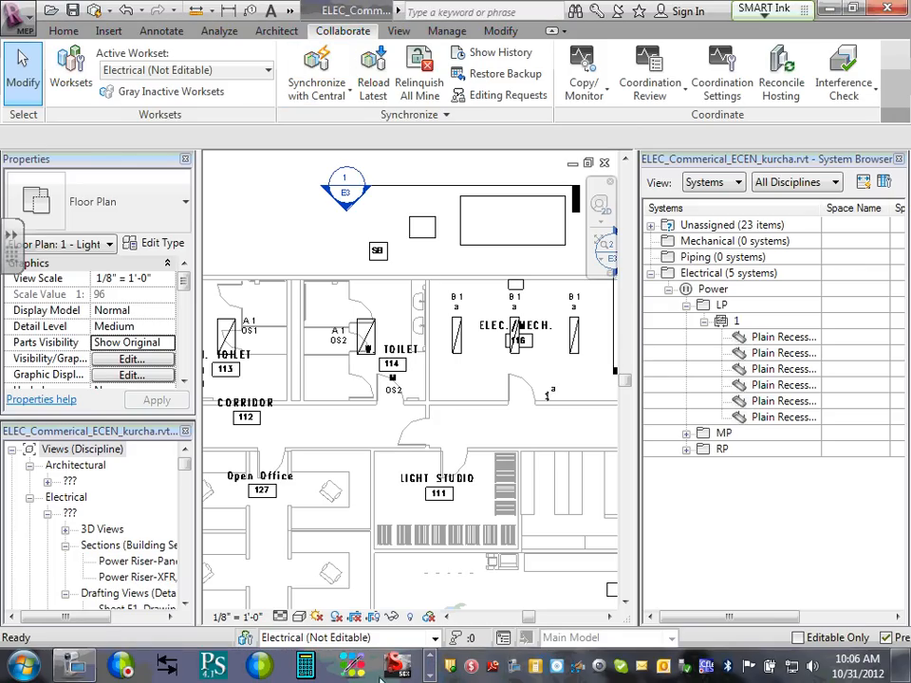
click(76, 665)
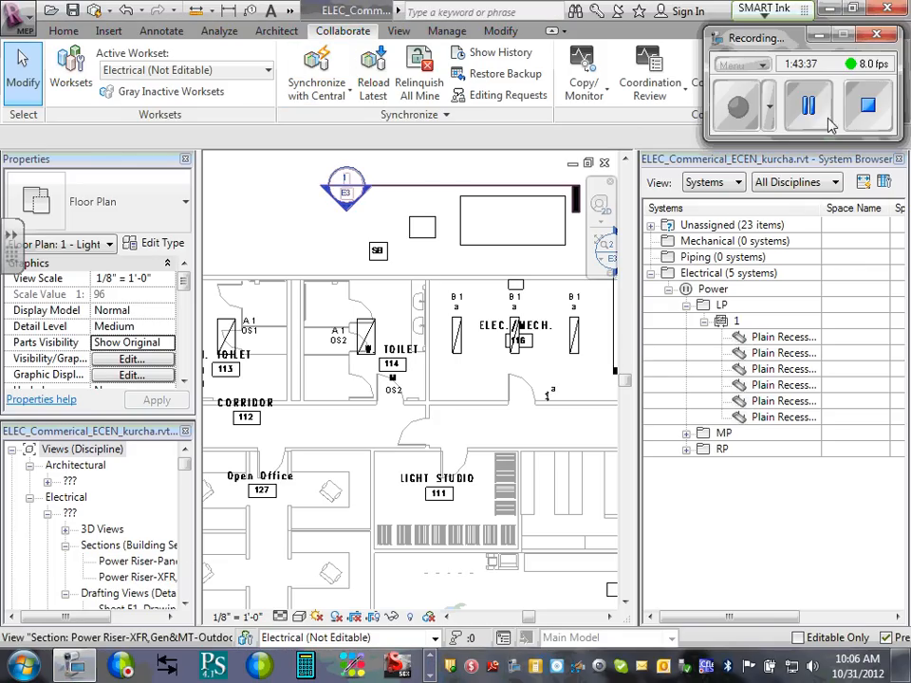